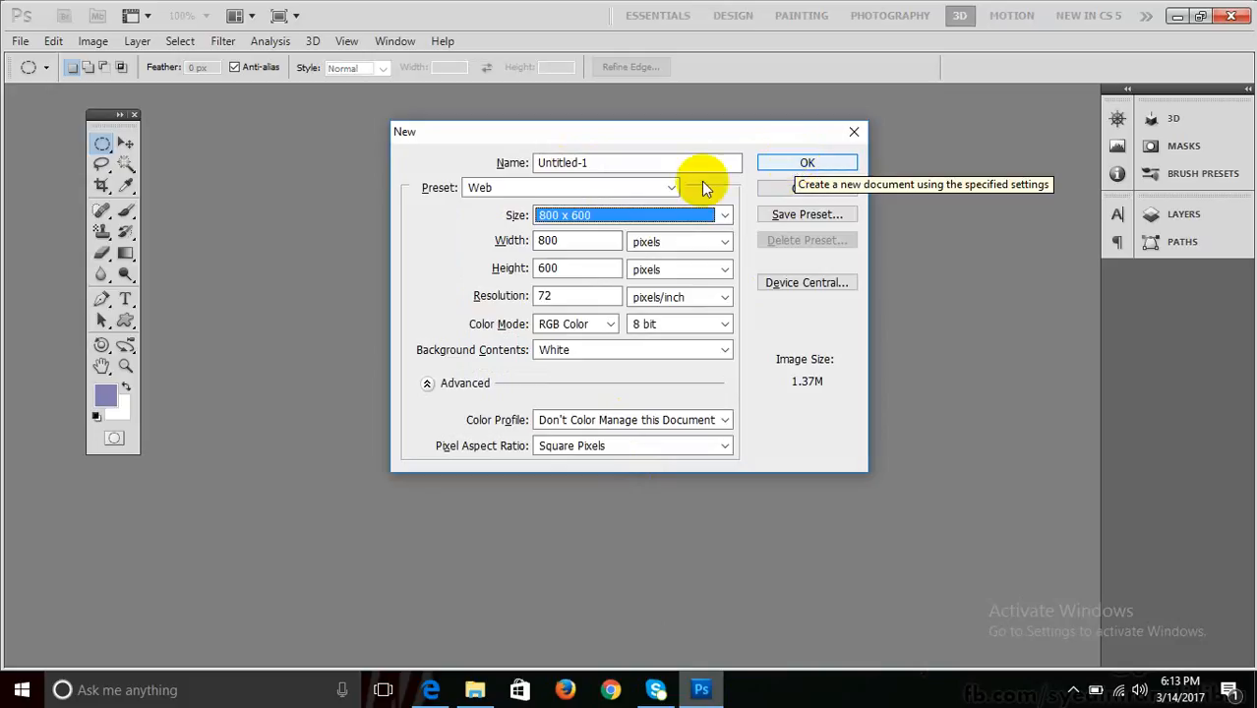
Create a new blank 1024 × 768 document from the Web preset list.
left_click(629, 214)
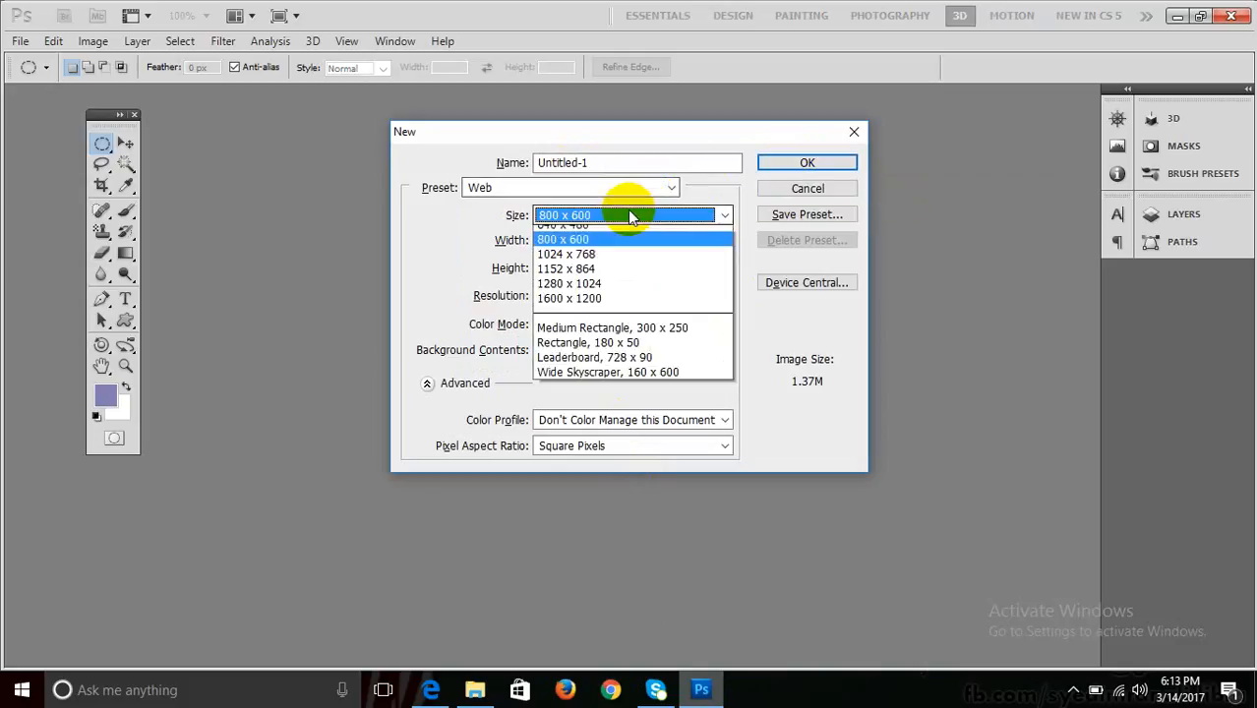
left_click(595, 265)
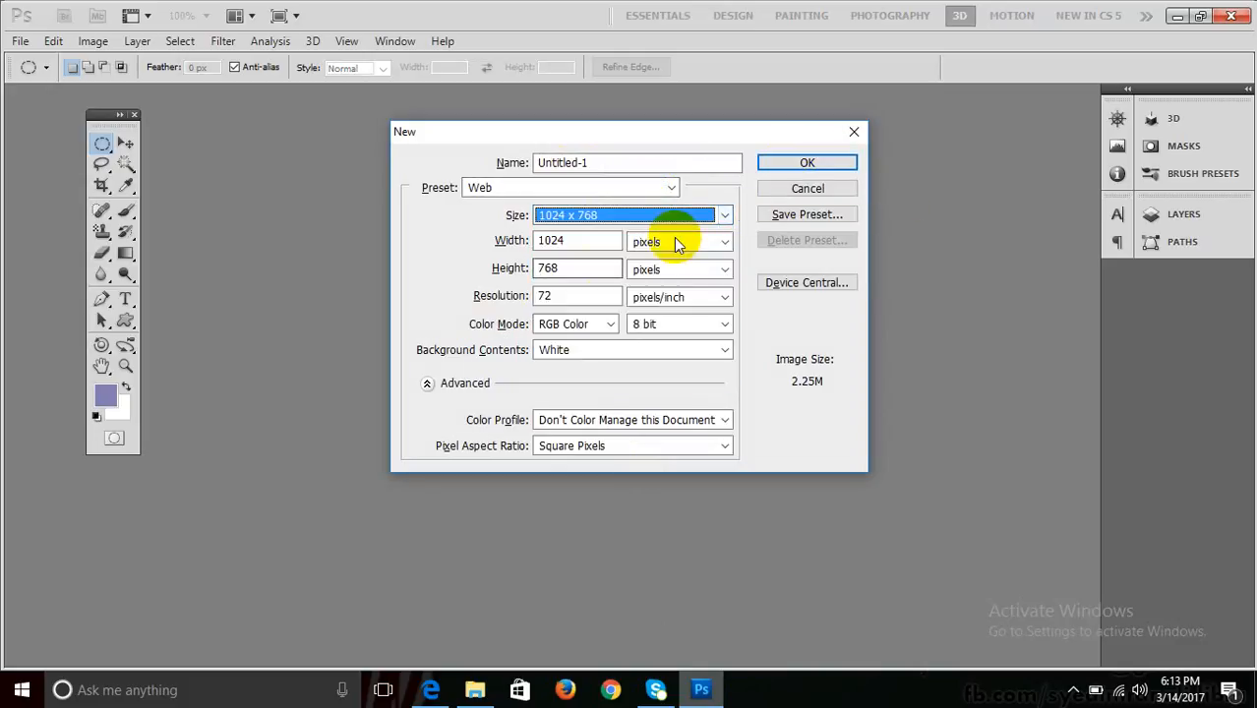
left_click(790, 166)
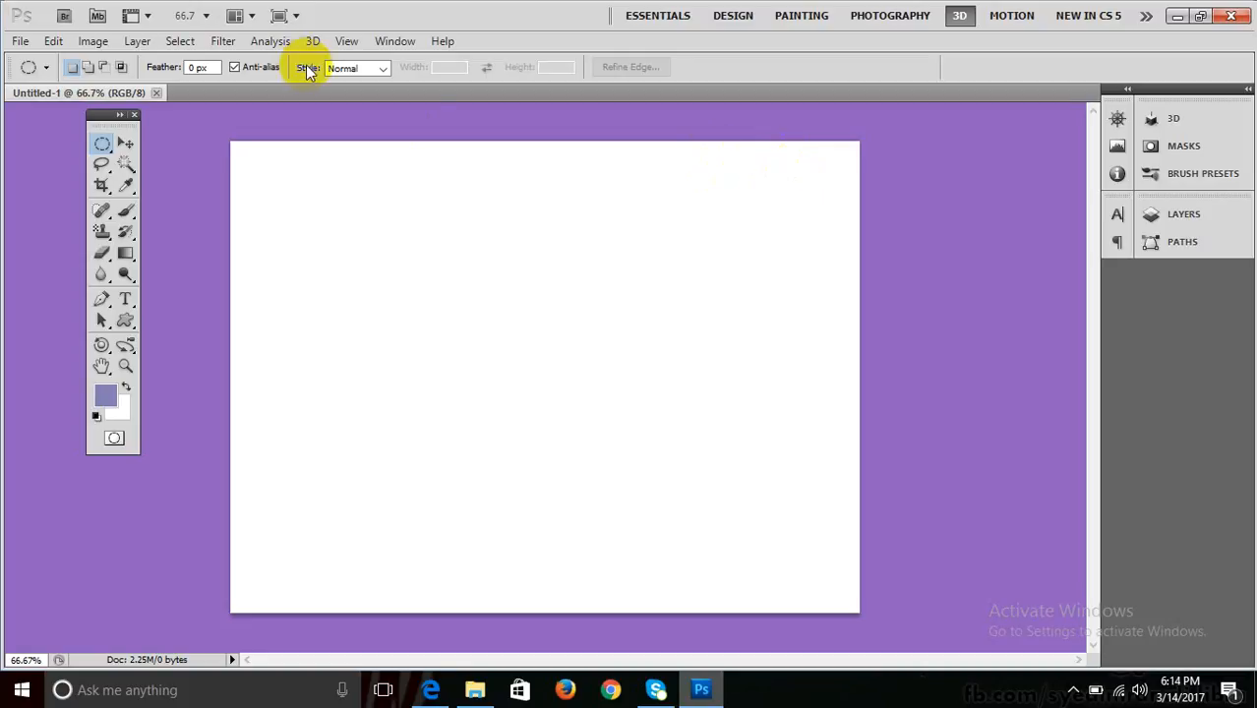
left_click(223, 44)
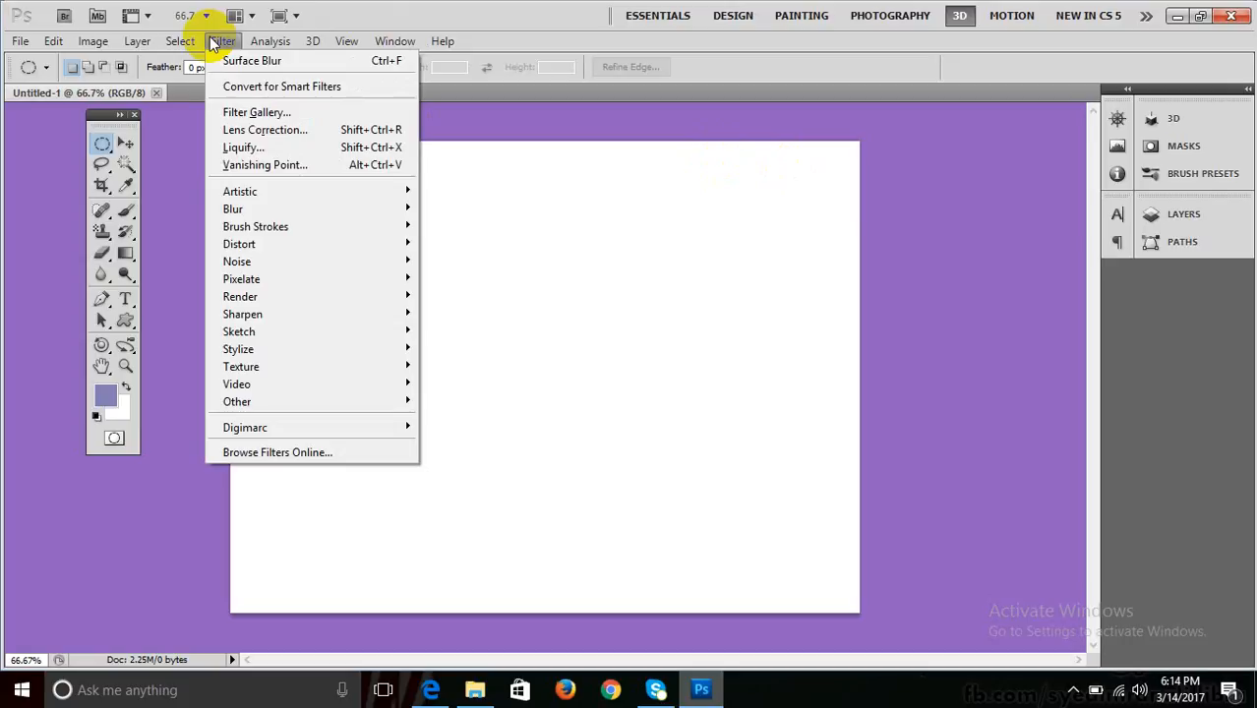
mouse_move(291, 297)
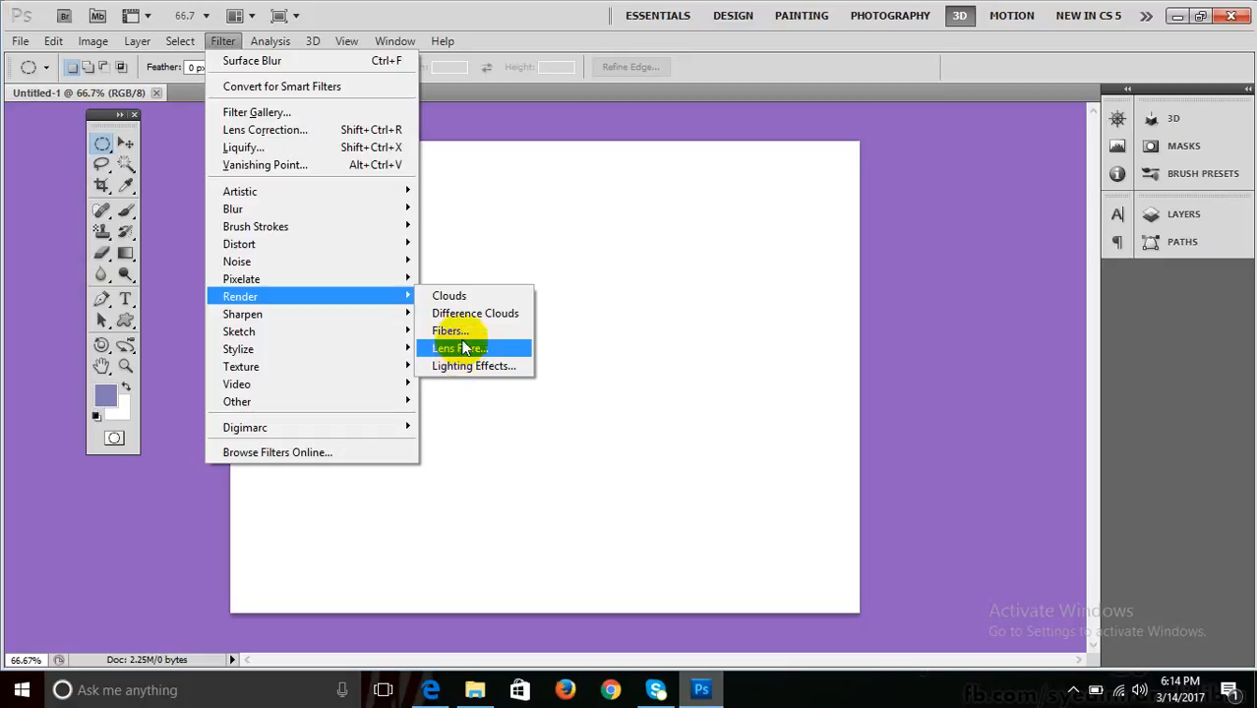
left_click(578, 12)
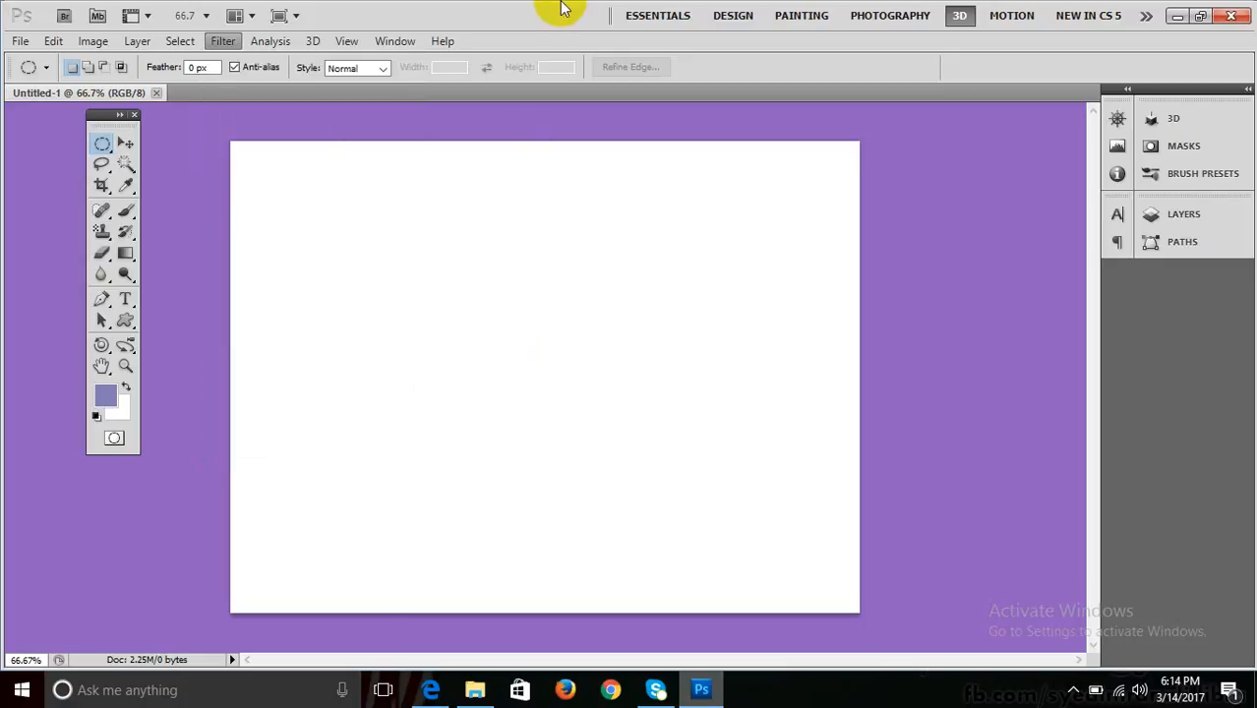
left_click(107, 396)
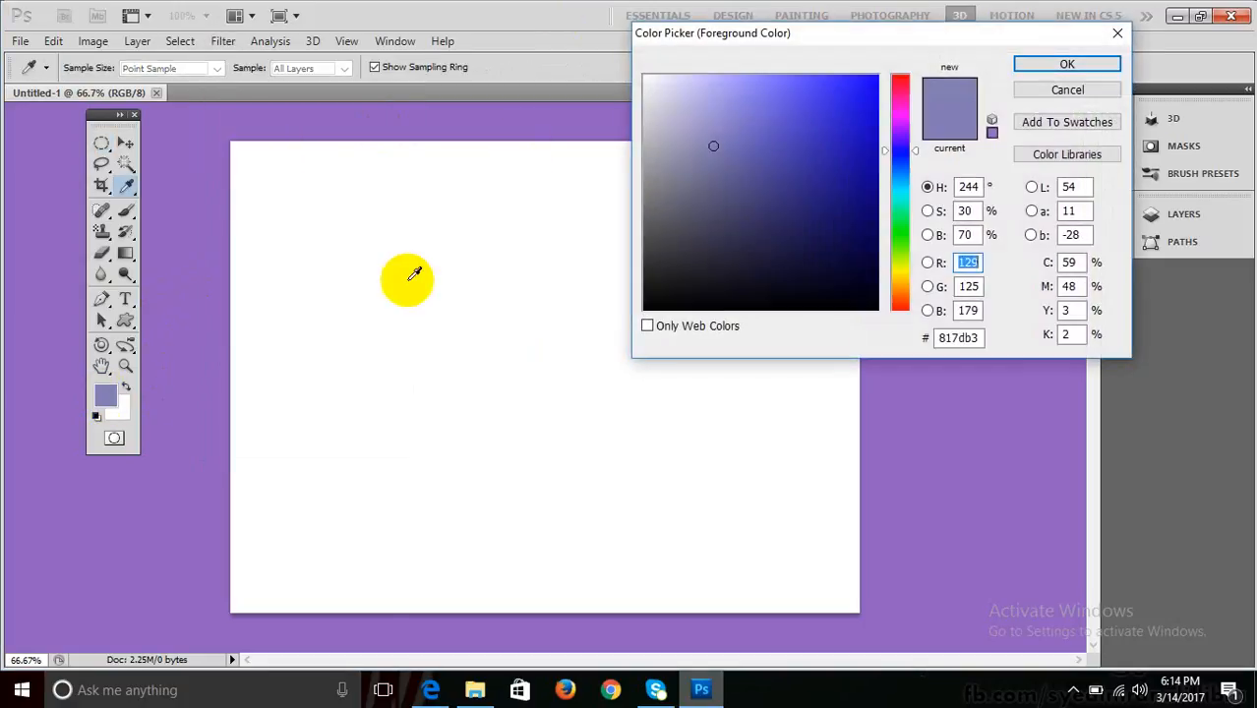
Set the foreground colour to teal #00b0ae in the Color Picker.
left_click(901, 220)
left_click(865, 140)
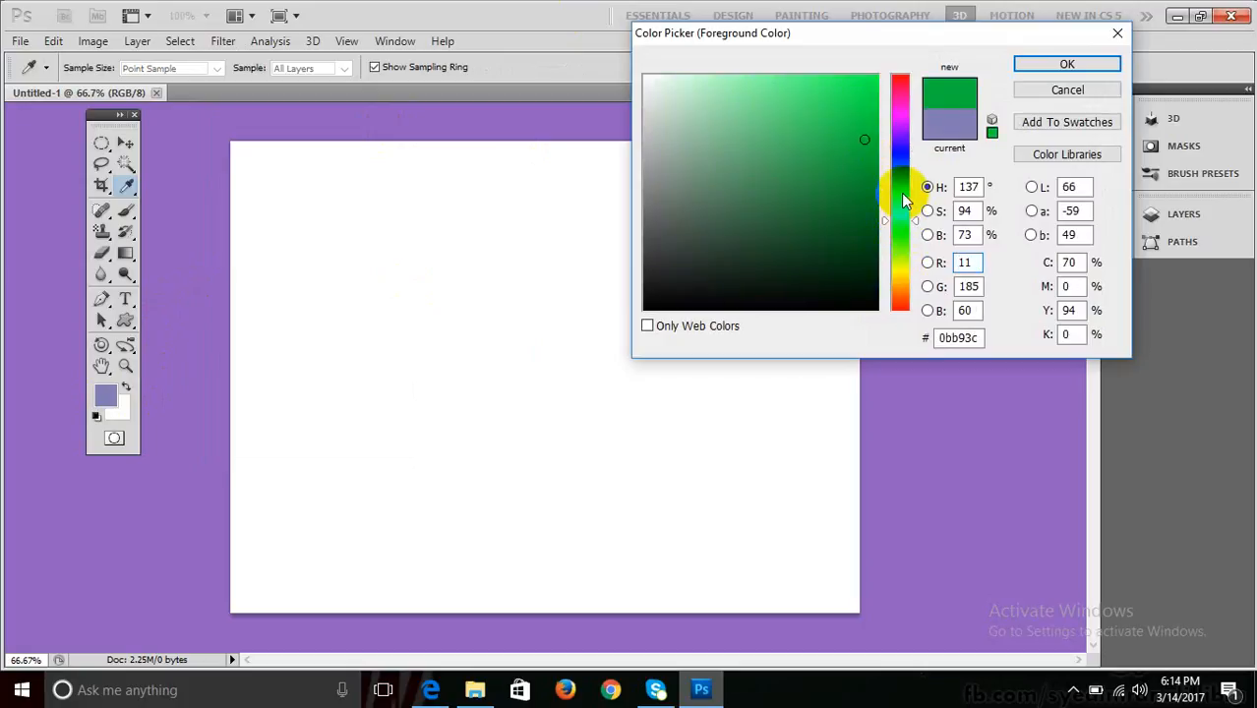
left_click(905, 193)
left_click_drag(859, 104, 887, 147)
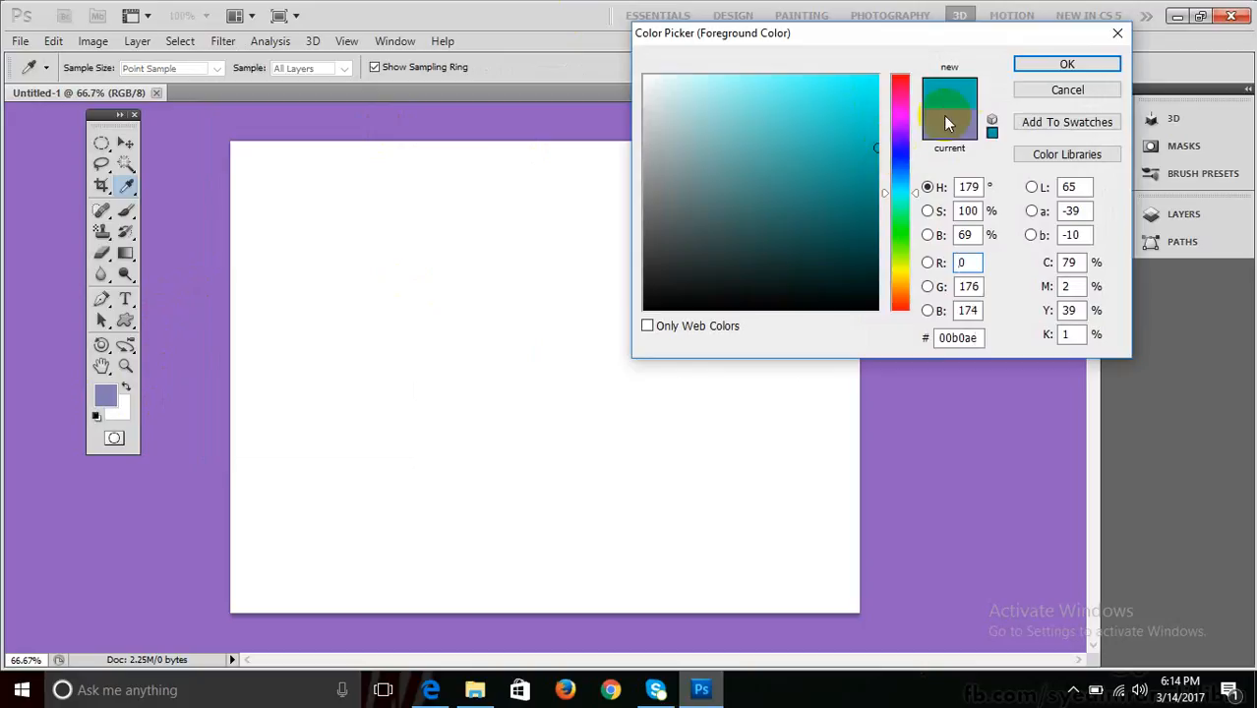
left_click(935, 84)
left_click(936, 85)
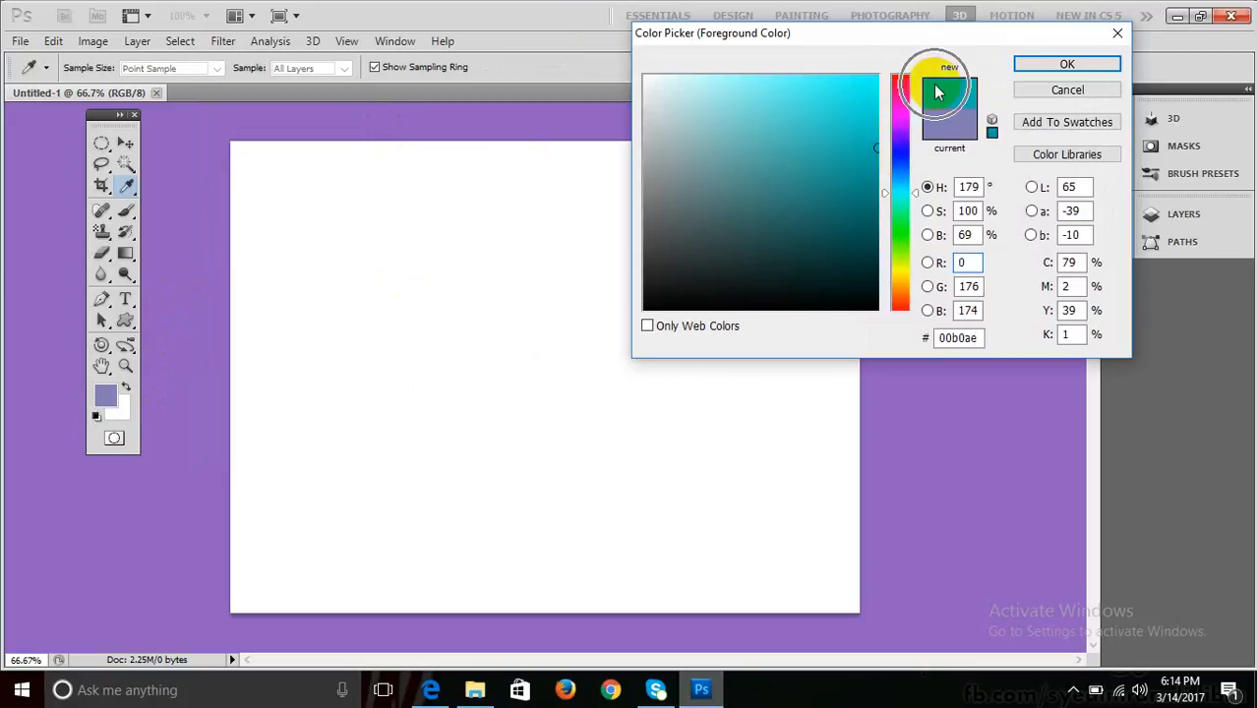
left_click(935, 85)
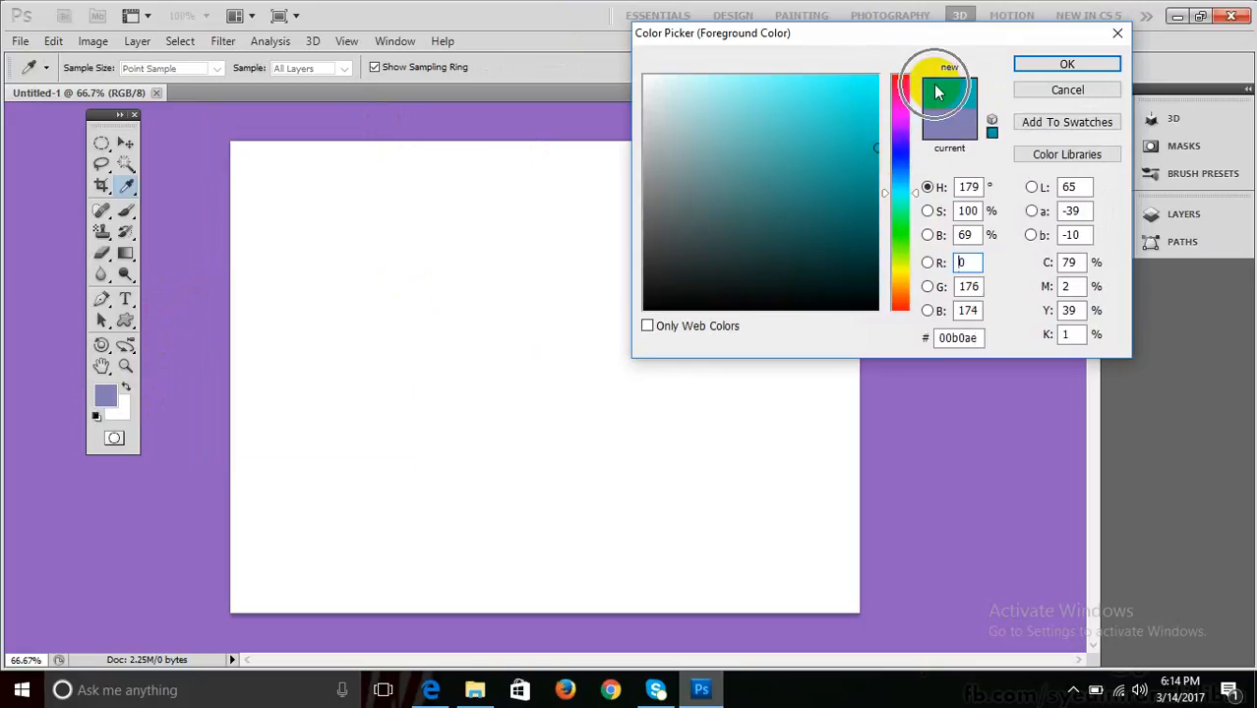
left_click(1069, 64)
Test-fill the canvas with teal, undo the fill, and show the Layers panel.
key("m")
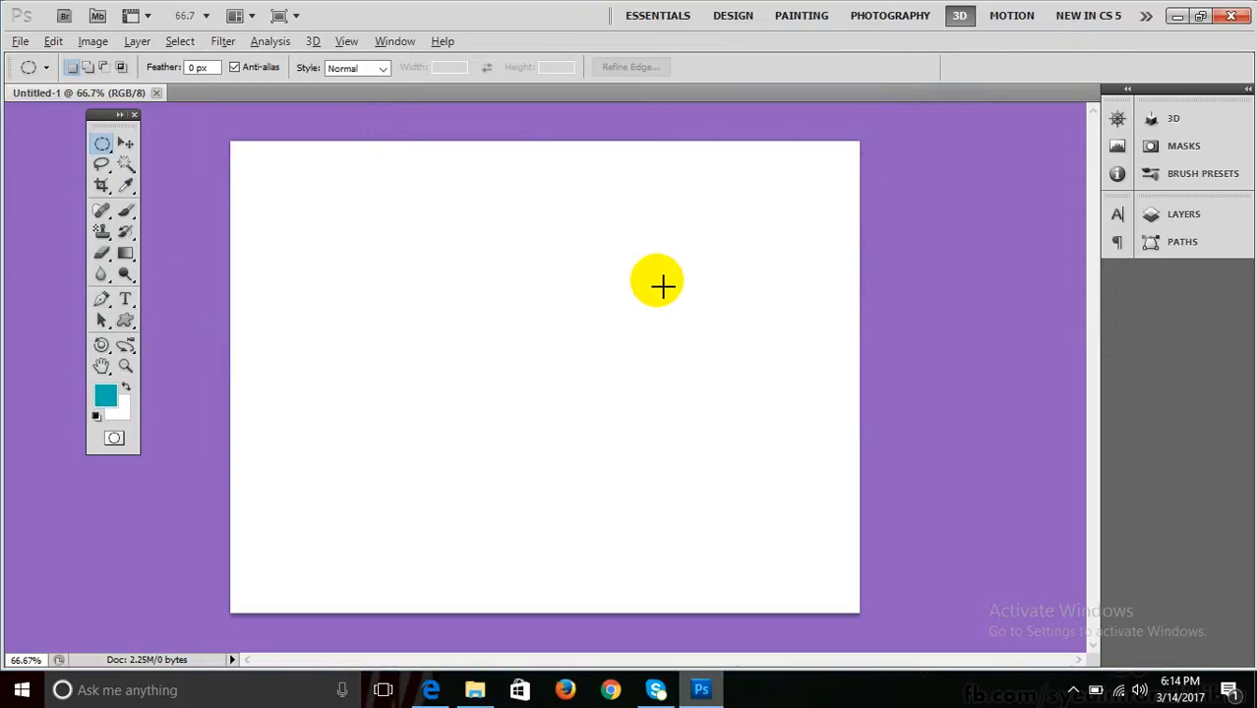
key("alt+BackSpace")
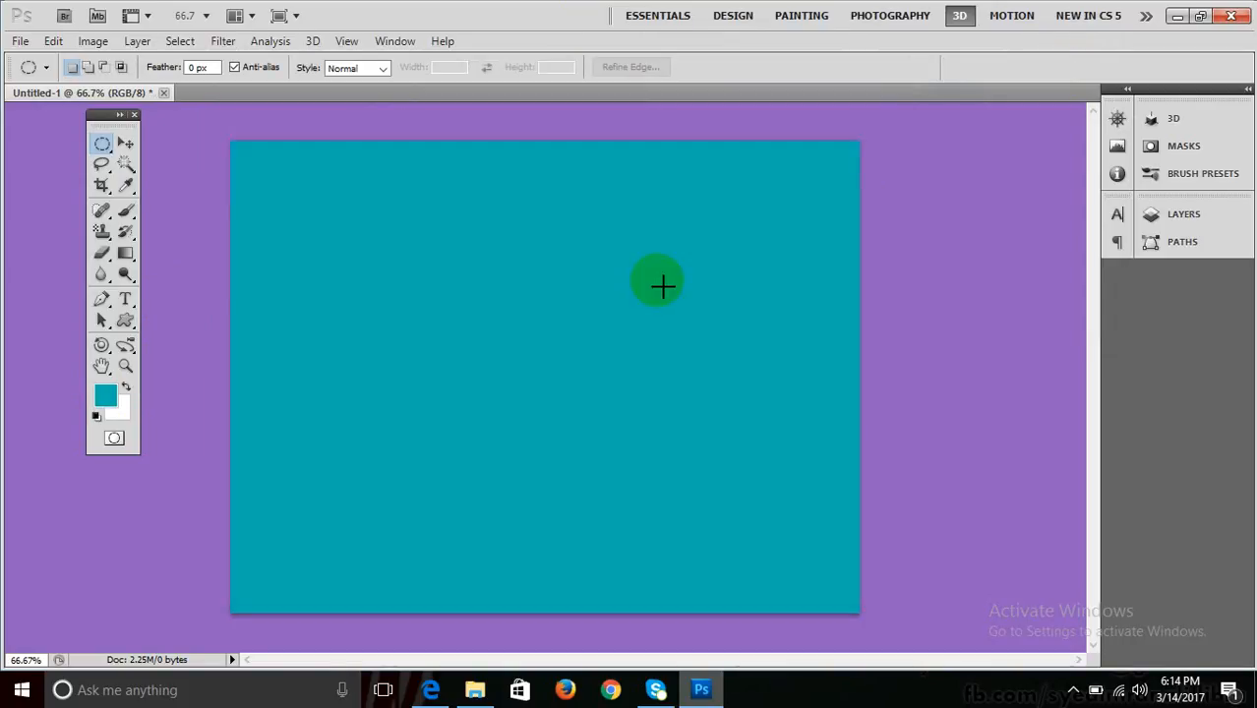
key("ctrl+z")
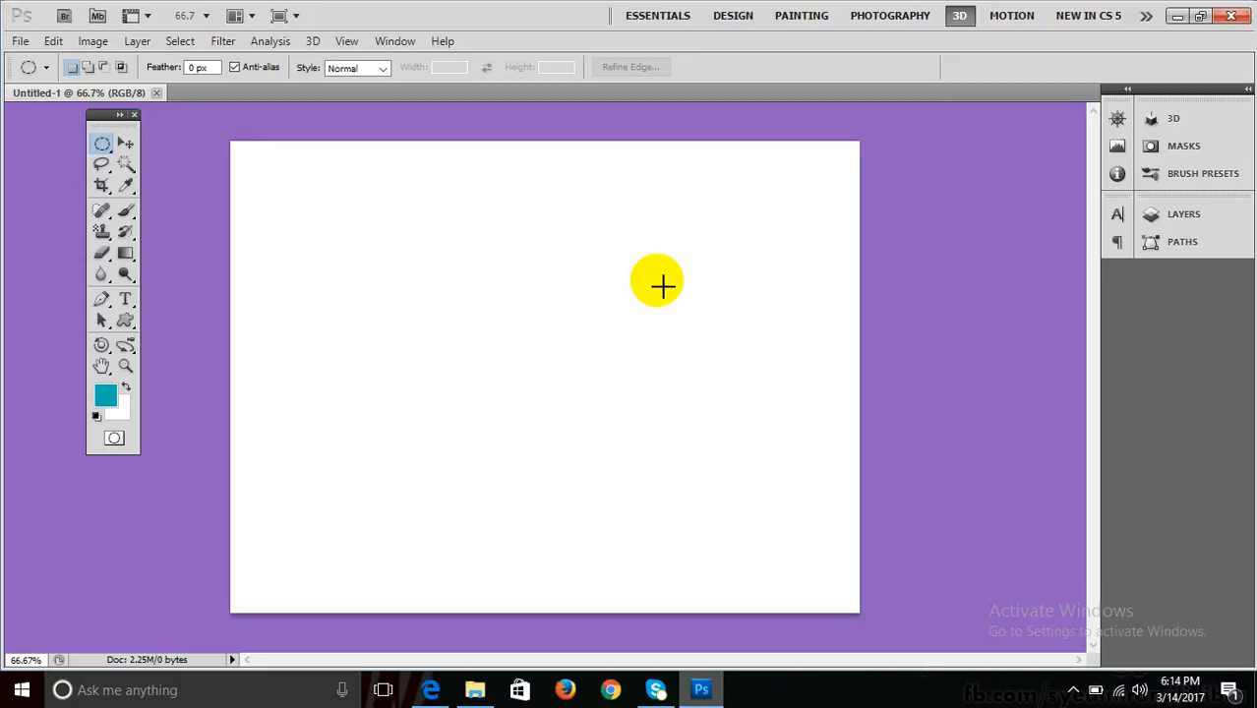
key("F7")
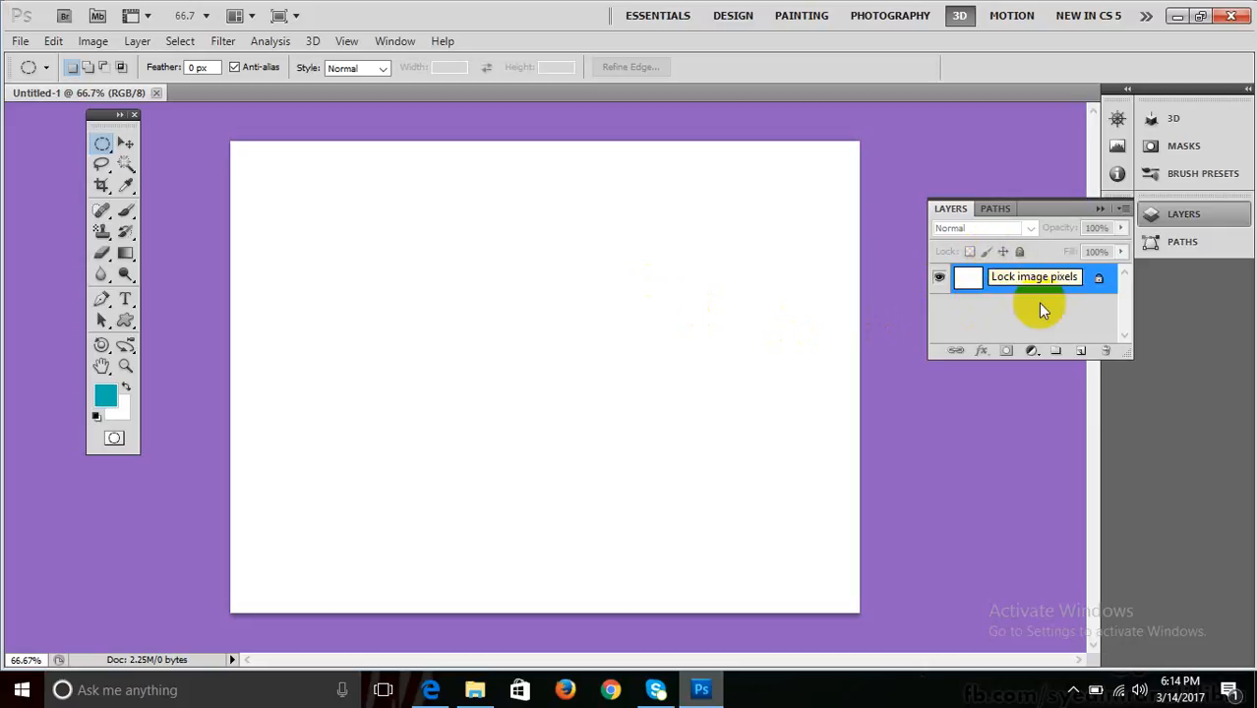
Add a new Layer 1 above the Background and fill it with teal.
left_click(1078, 349)
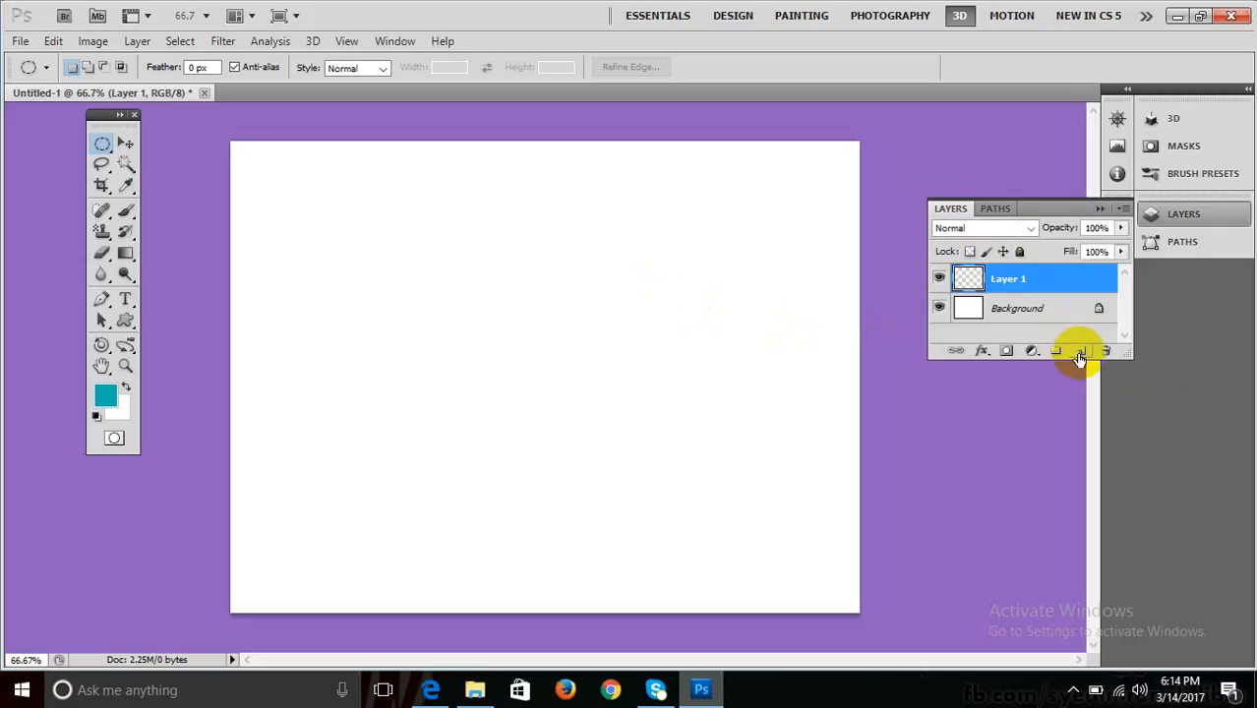
left_click(989, 287)
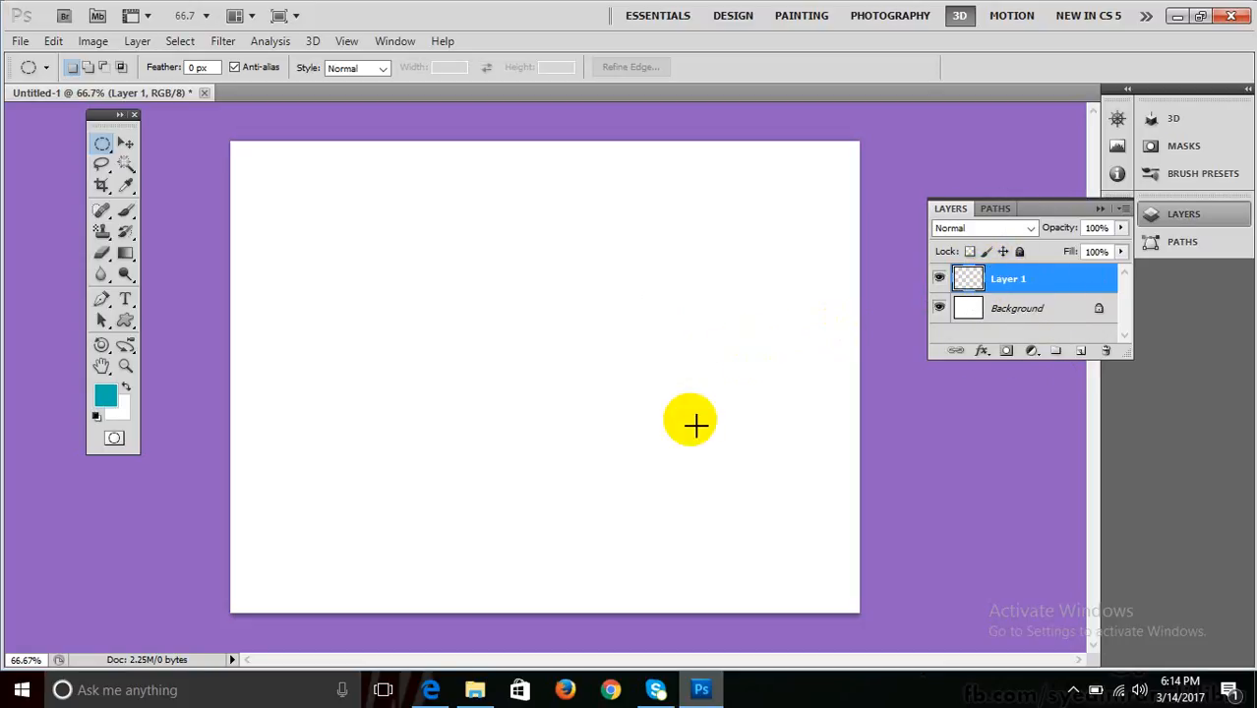
key("alt+BackSpace")
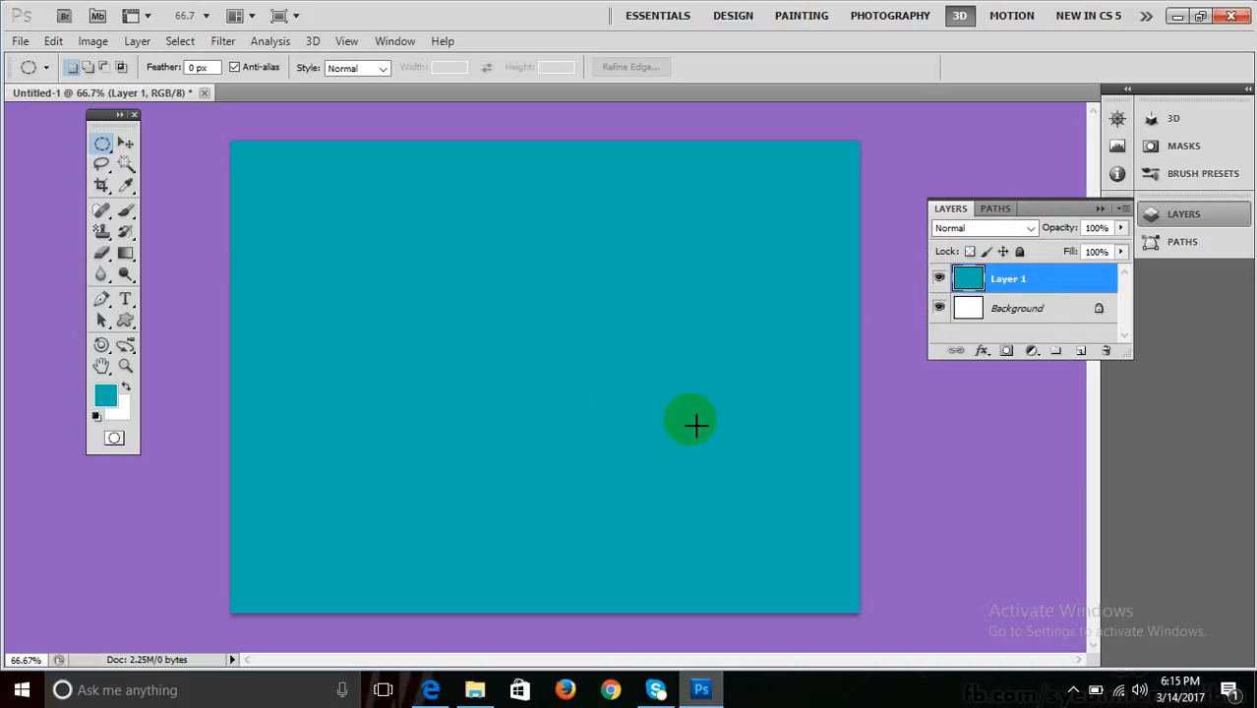
Apply a 50-300mm Zoom Lens Flare at 119% brightness near the top-right of Layer 1.
left_click(217, 47)
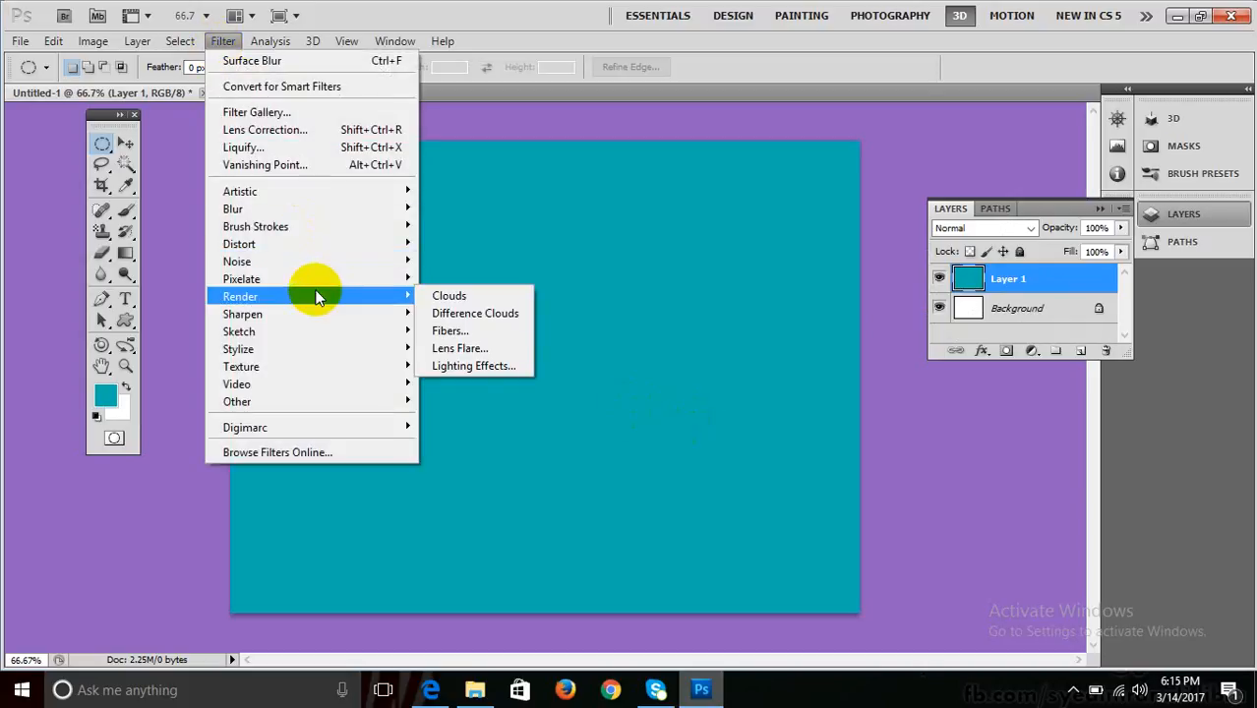
left_click(472, 346)
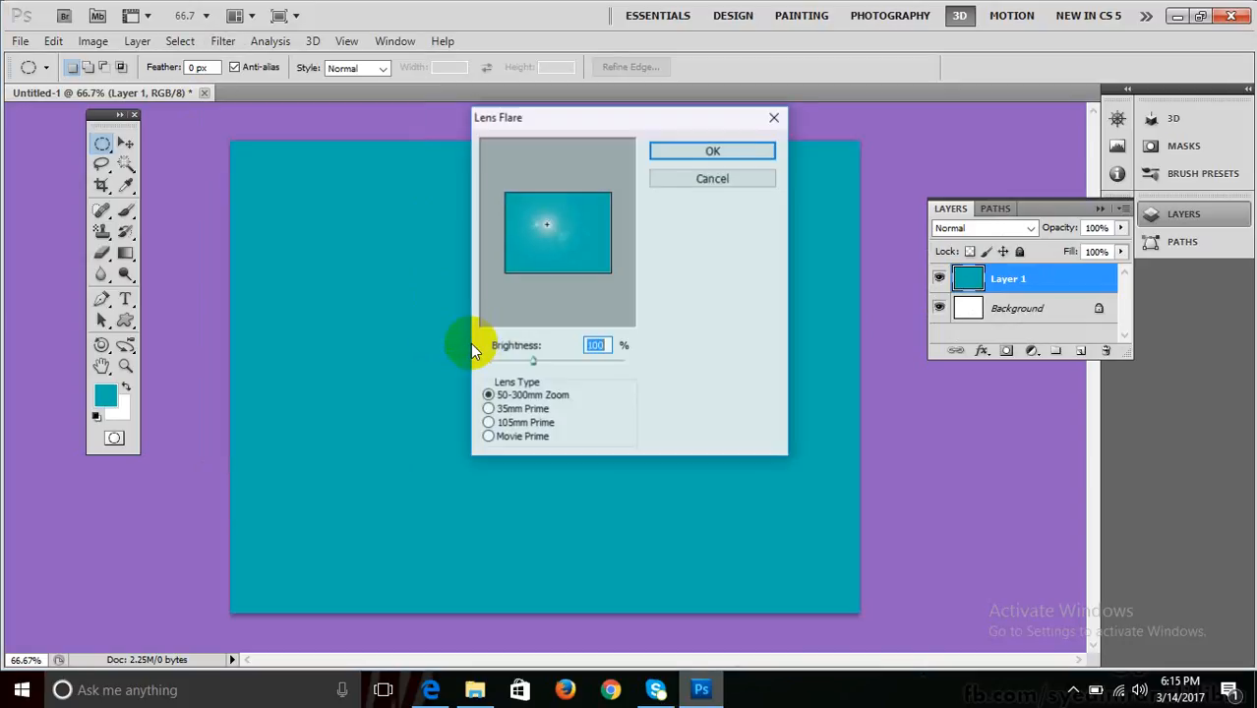
left_click_drag(594, 121, 912, 162)
left_click_drag(866, 266, 918, 302)
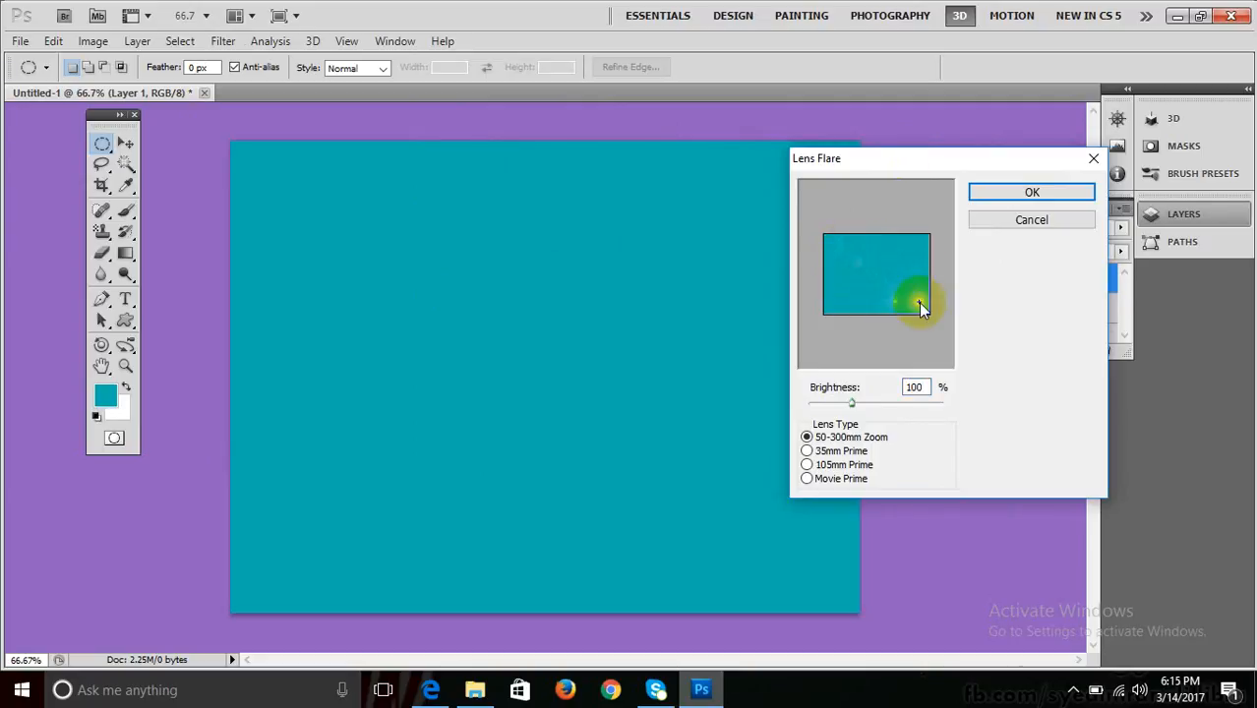
left_click(915, 245)
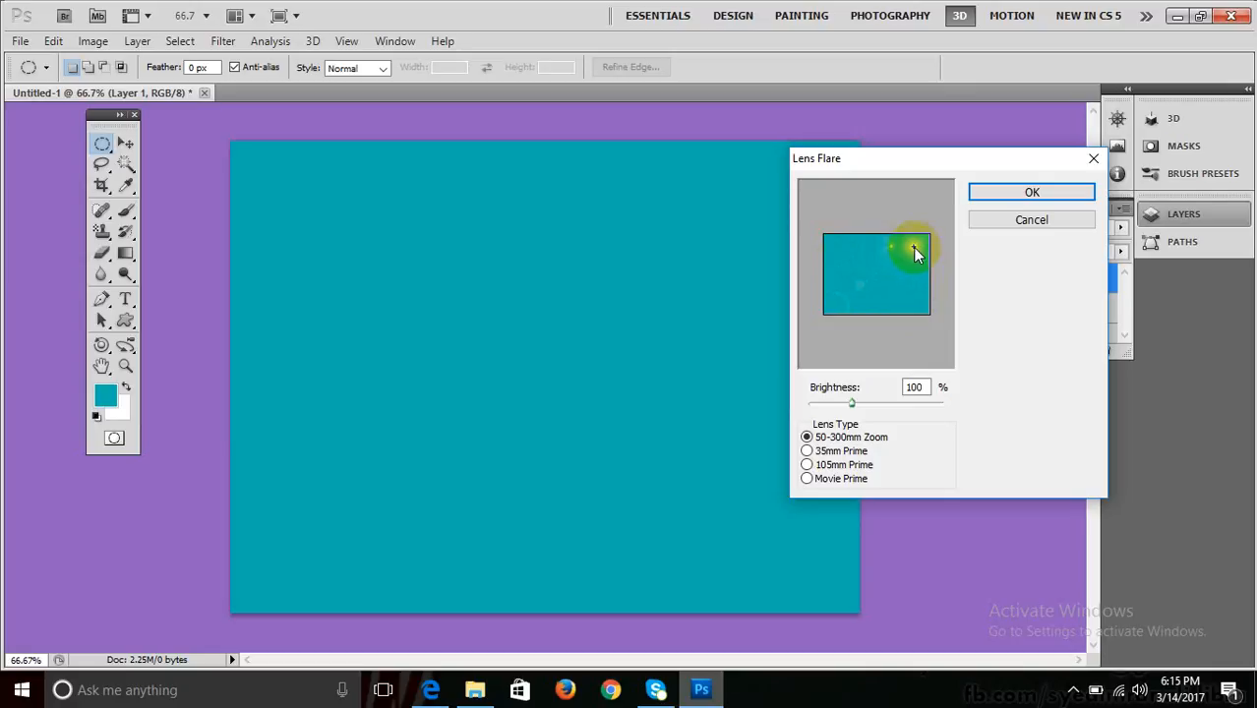
mouse_move(852, 403)
left_mouse_down()
mouse_move(902, 408)
mouse_move(825, 401)
mouse_move(859, 401)
left_mouse_up()
left_click(818, 449)
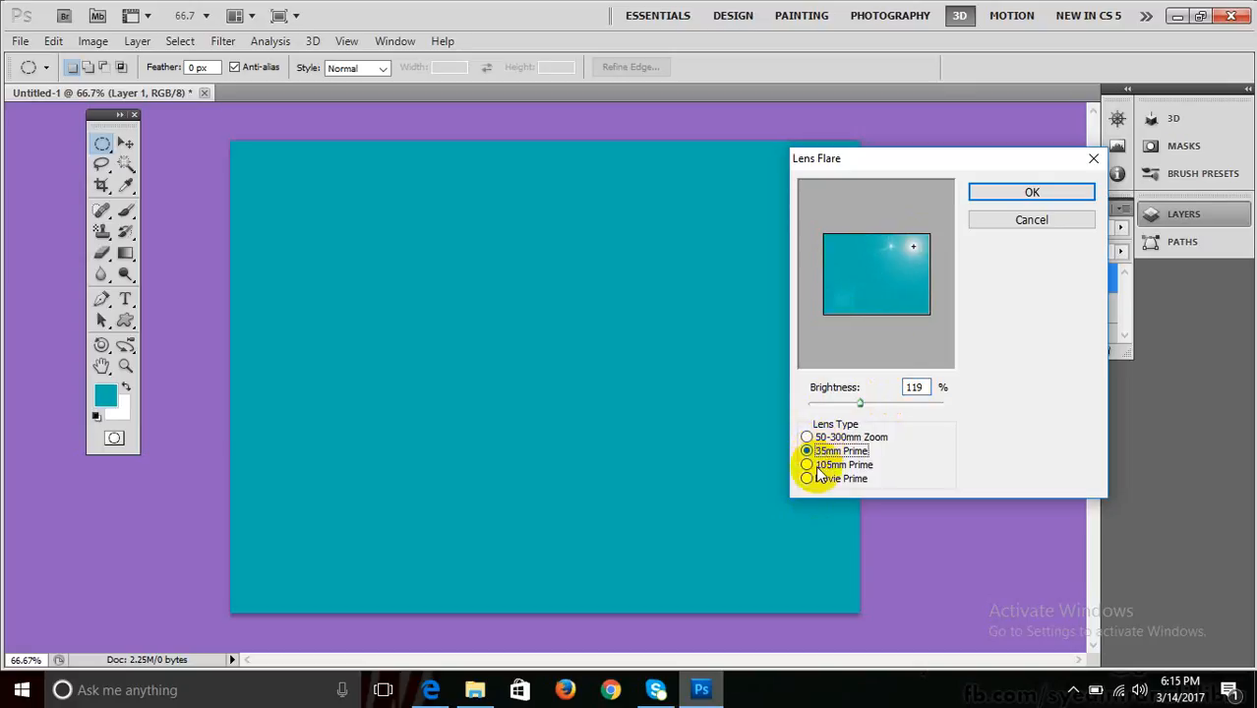
left_click(817, 478)
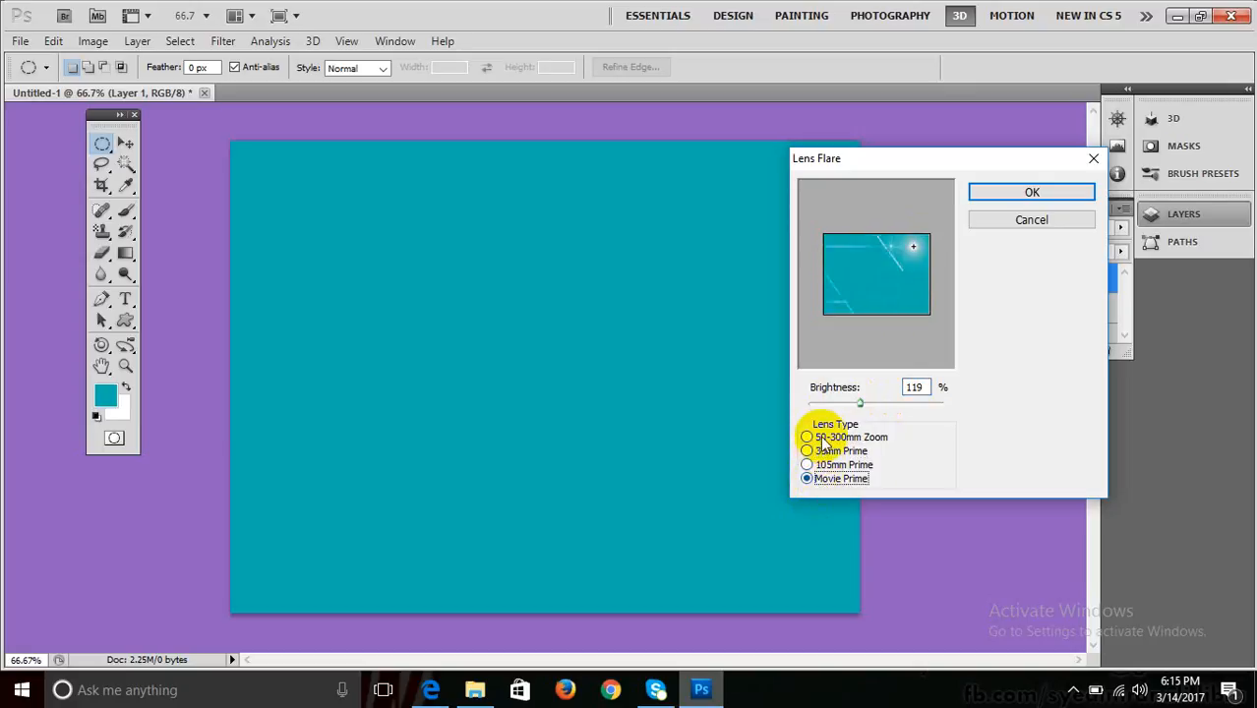
left_click(824, 439)
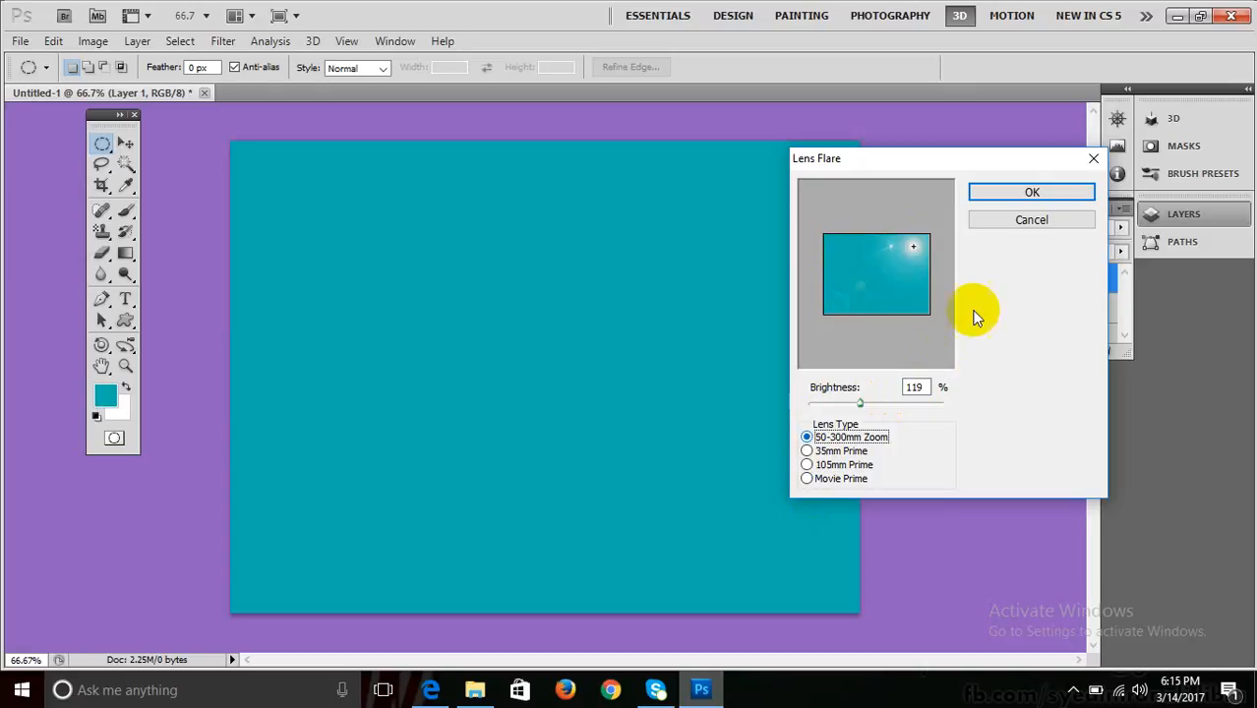
left_click(988, 192)
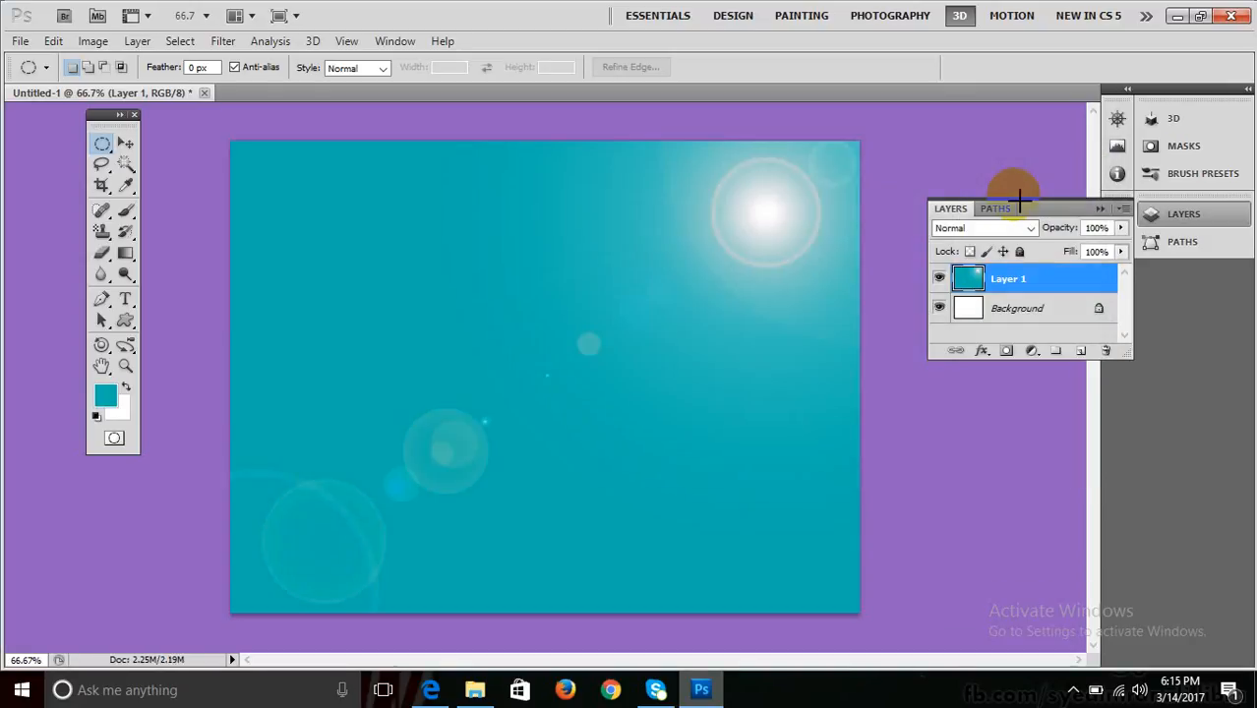
Open the 1044750-FAWAD photo of the man in a suit from Pictures.
key("ctrl+o")
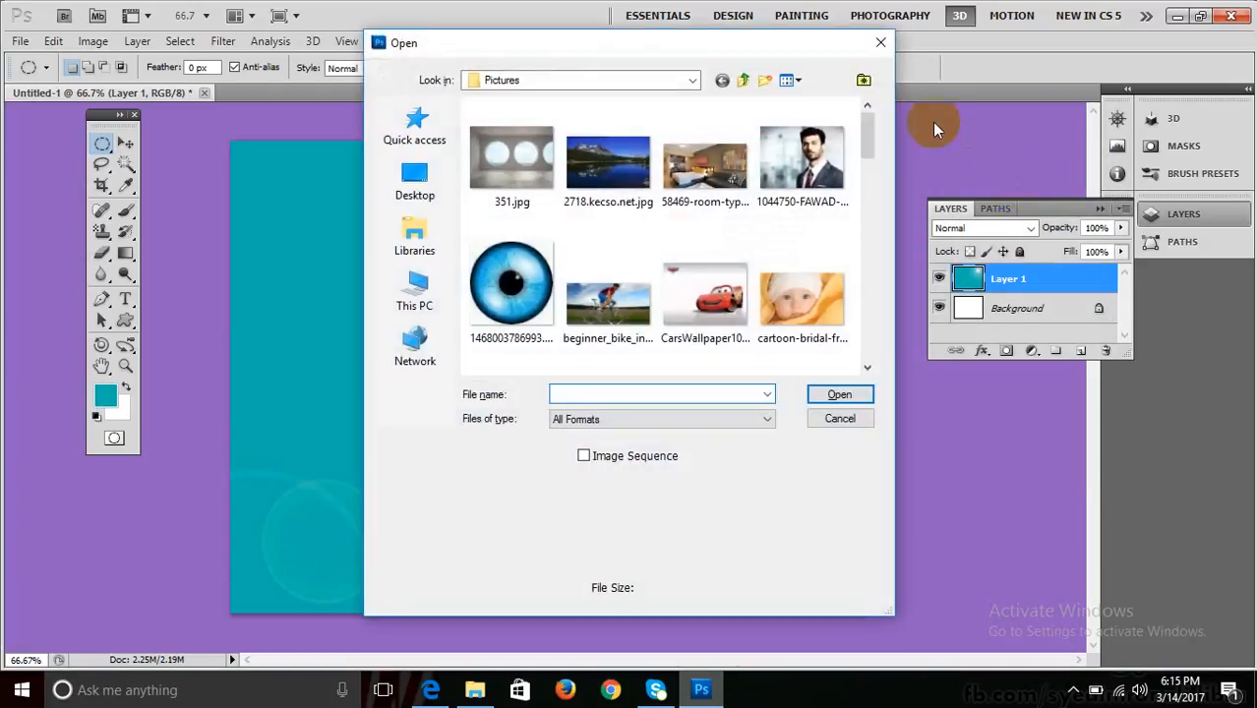
left_click_drag(867, 135, 860, 221)
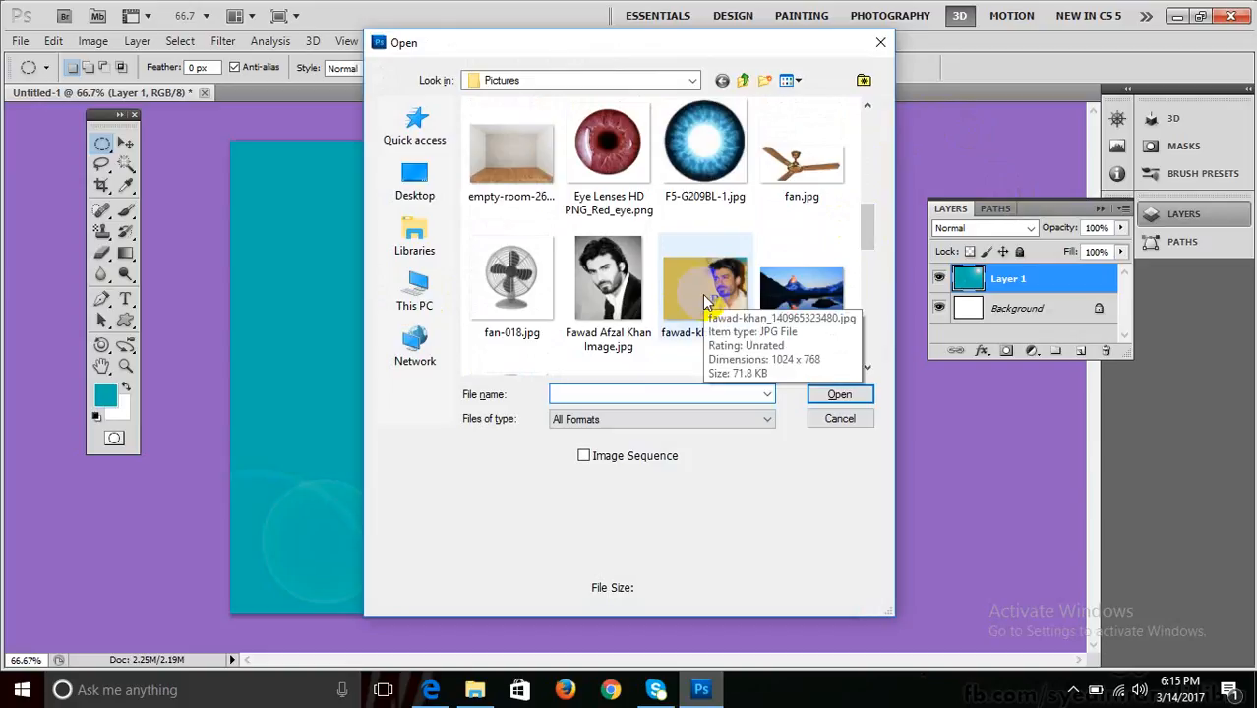
left_click_drag(869, 262, 864, 130)
left_click(798, 169)
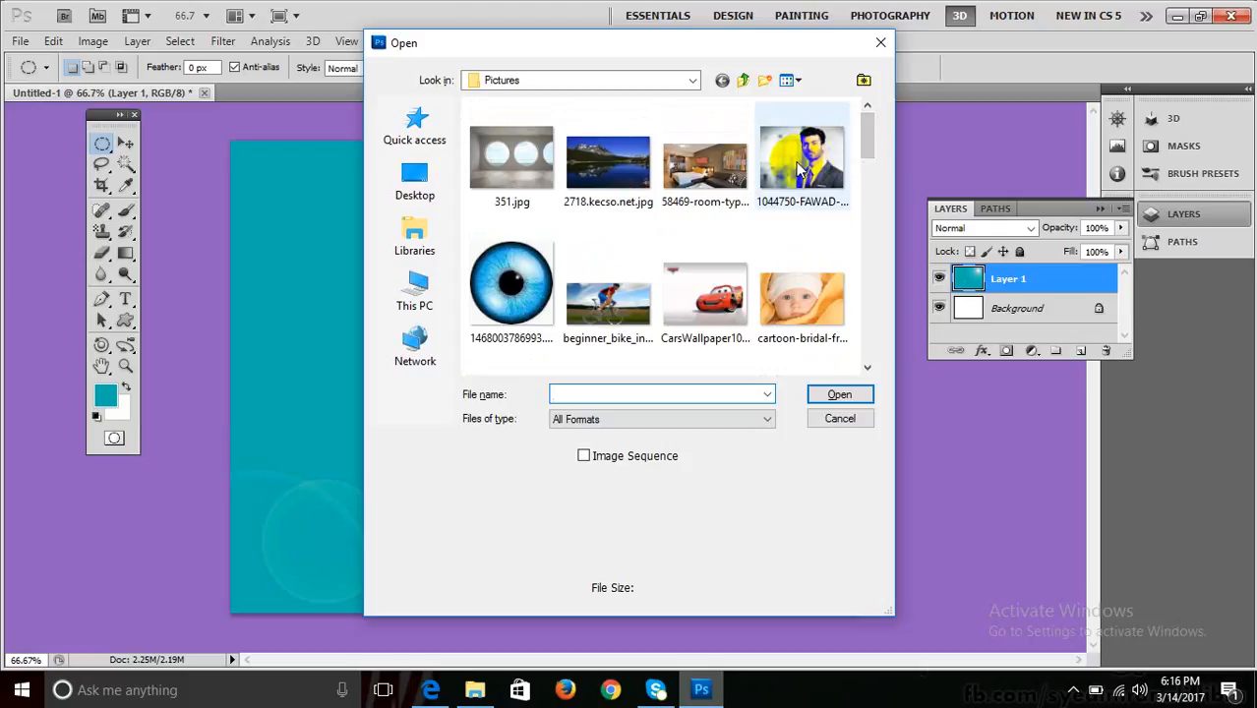
left_click(826, 395)
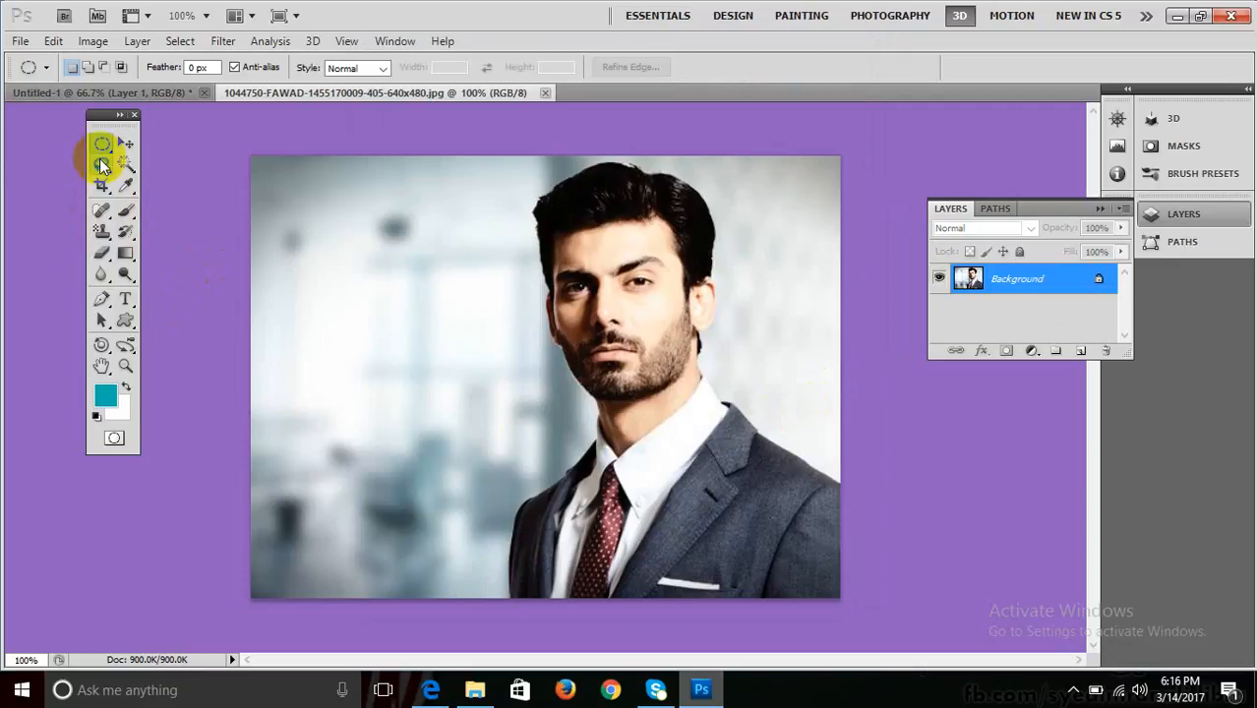
Trace around the man with the Magnetic Lasso and close it into a selection.
left_click_drag(101, 164, 199, 187)
left_click(194, 199)
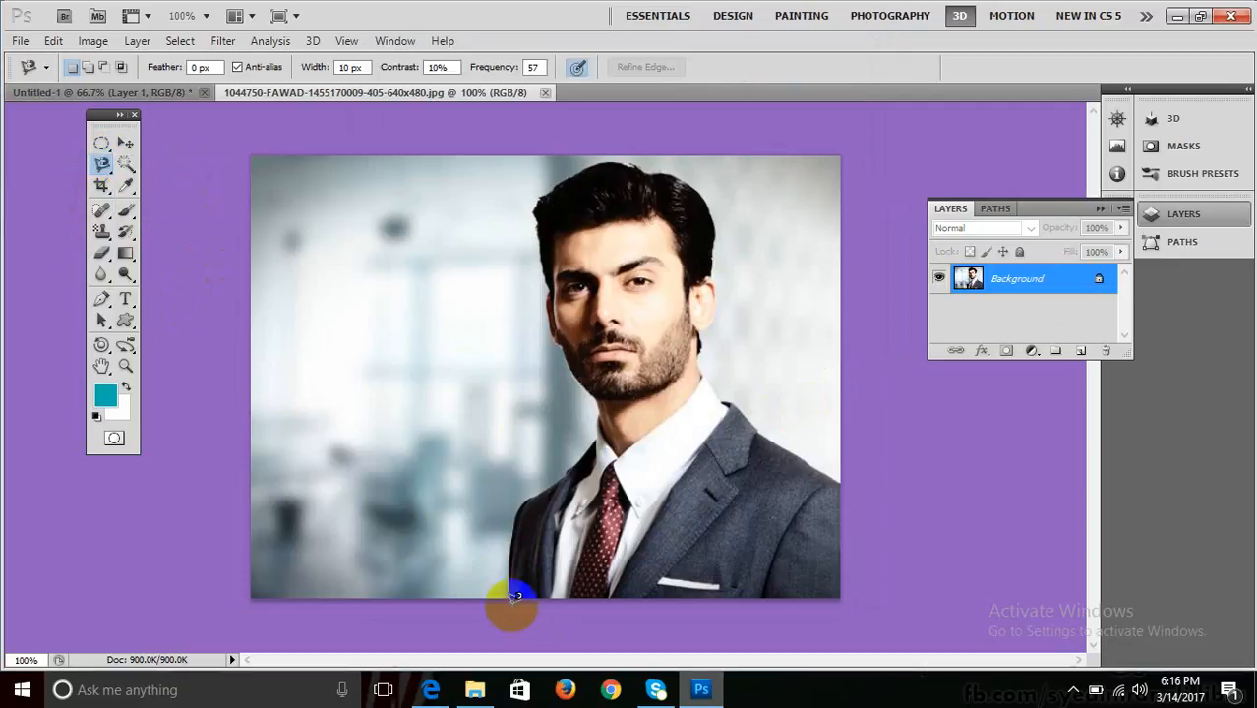
mouse_move(513, 588)
left_mouse_down()
mouse_move(517, 516)
mouse_move(592, 446)
mouse_move(603, 399)
mouse_move(541, 312)
mouse_move(539, 205)
mouse_move(584, 158)
mouse_move(672, 165)
mouse_move(712, 189)
mouse_move(723, 214)
mouse_move(705, 328)
mouse_move(719, 381)
mouse_move(844, 482)
mouse_move(864, 595)
mouse_move(511, 591)
left_mouse_up()
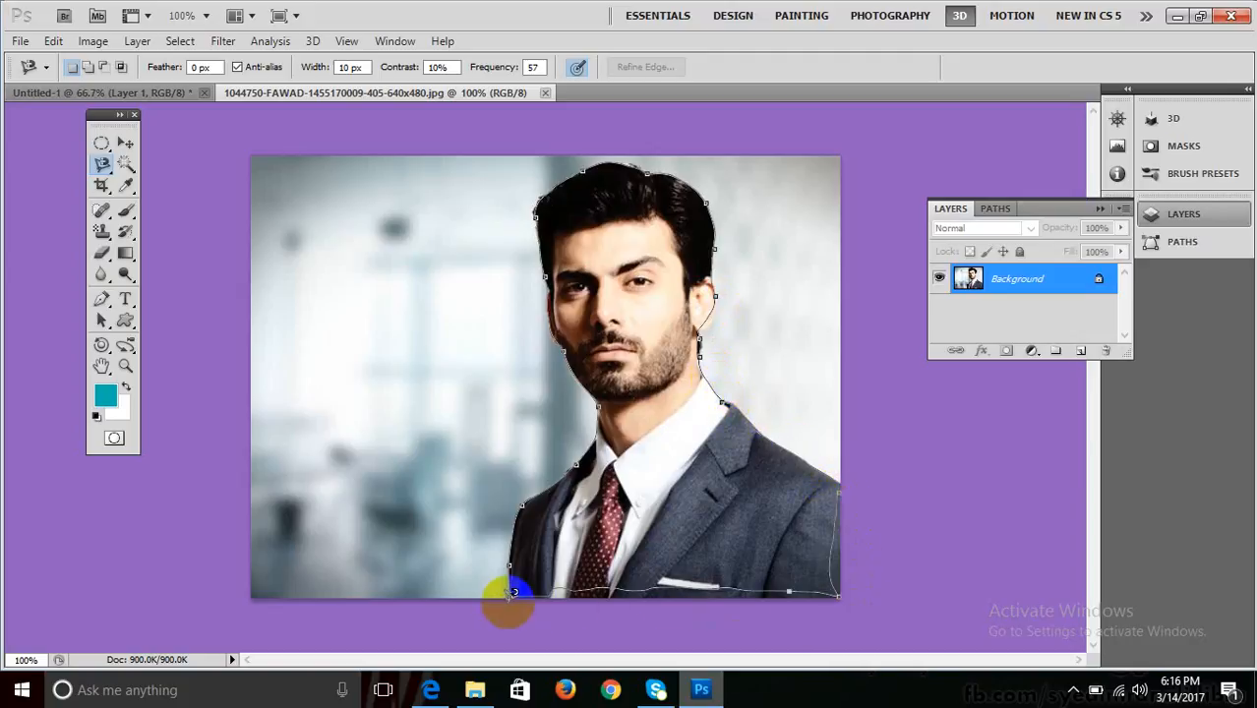
left_click(511, 589)
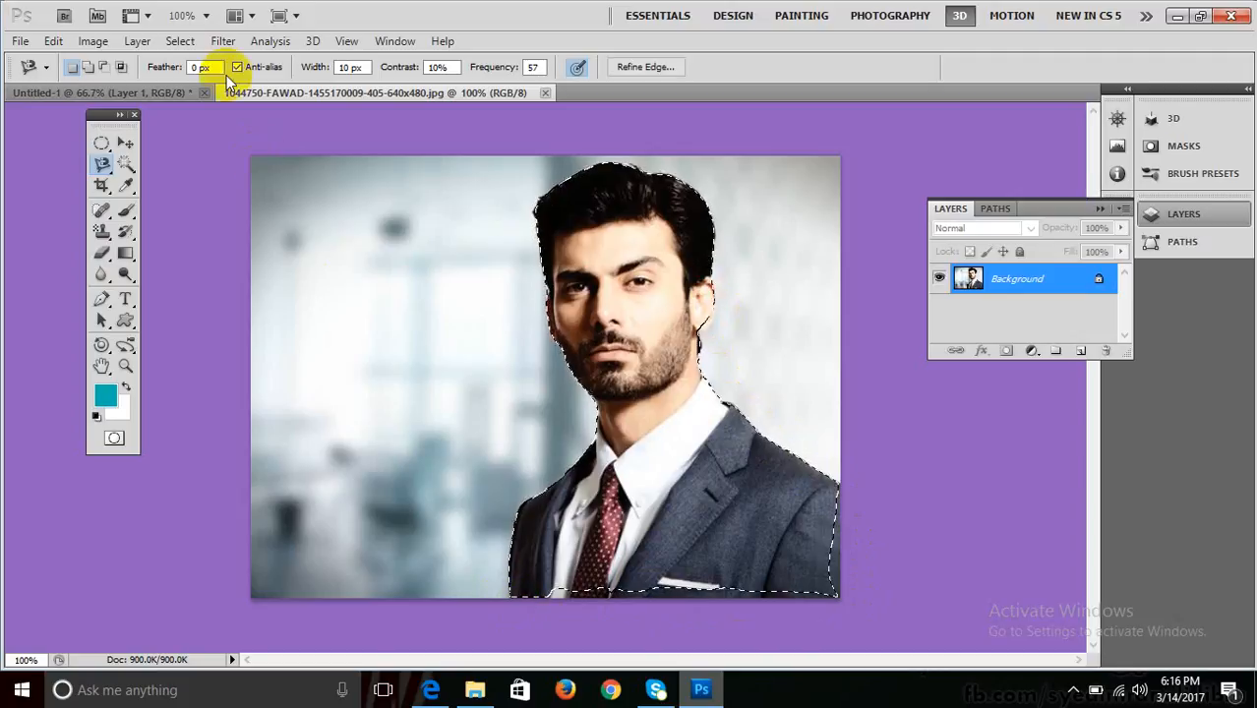
Refine the selection edge with Smooth raised to 9.
left_click(177, 42)
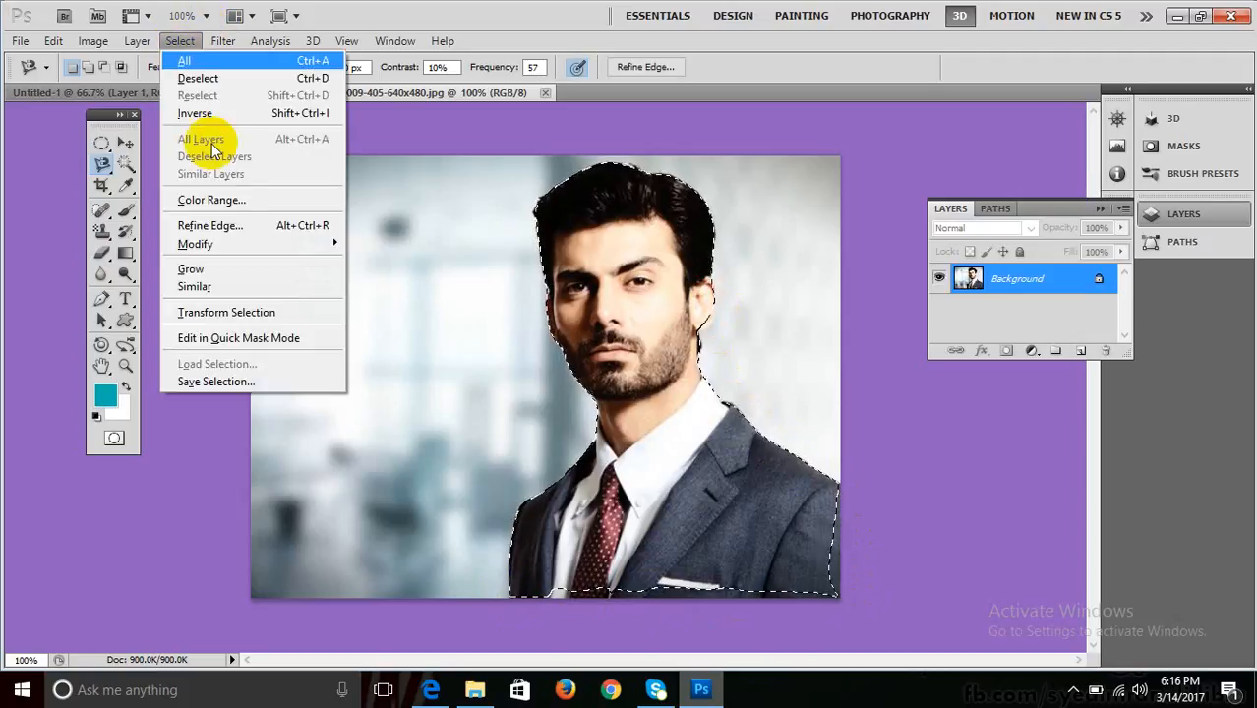
left_click(222, 225)
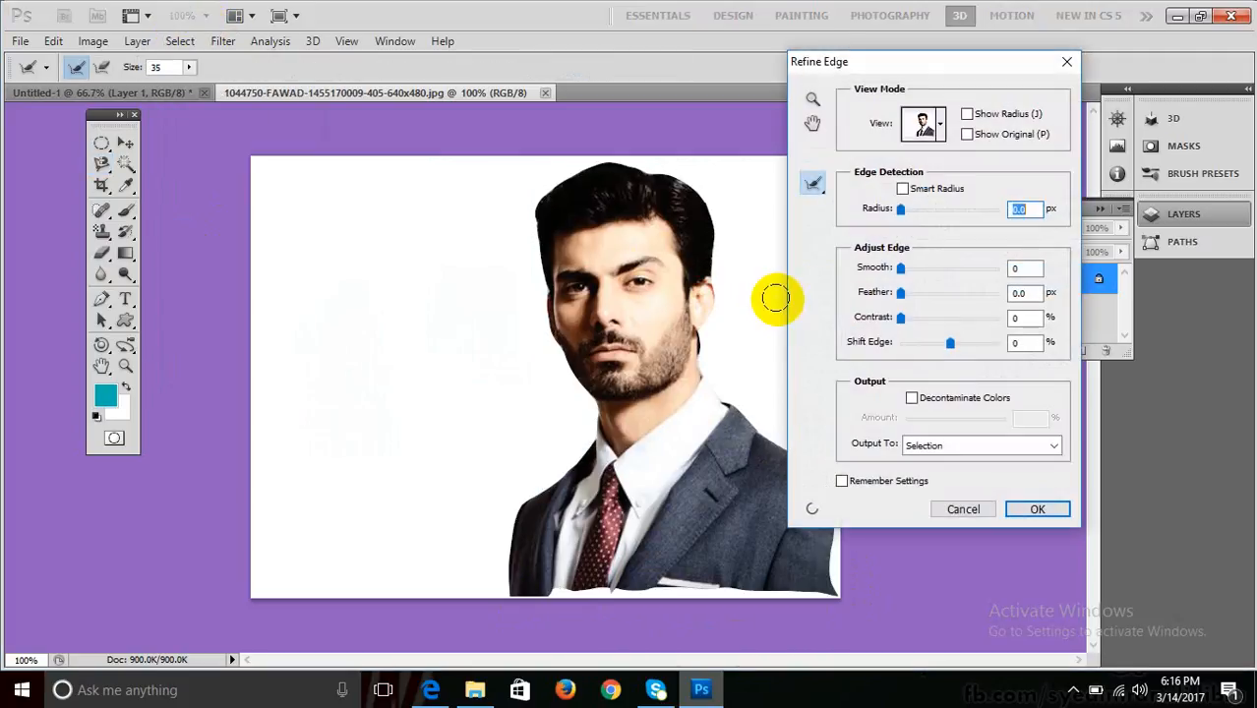
left_click_drag(901, 267, 910, 267)
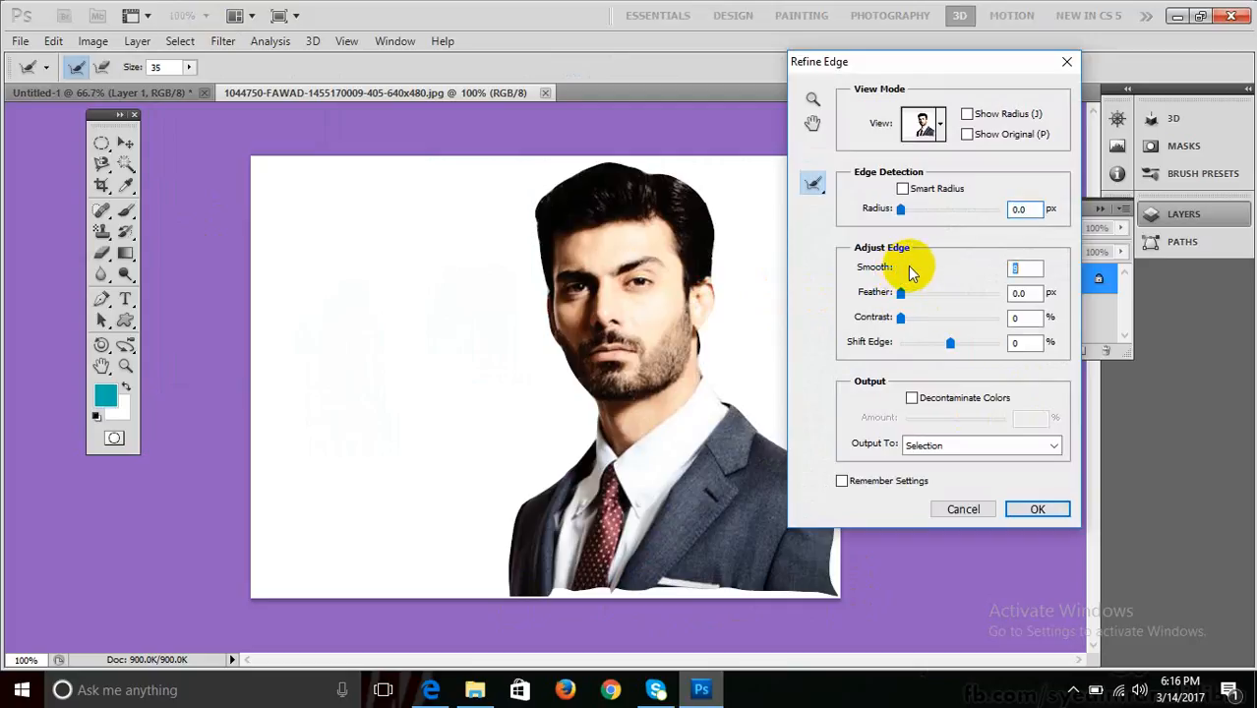
left_click(1040, 504)
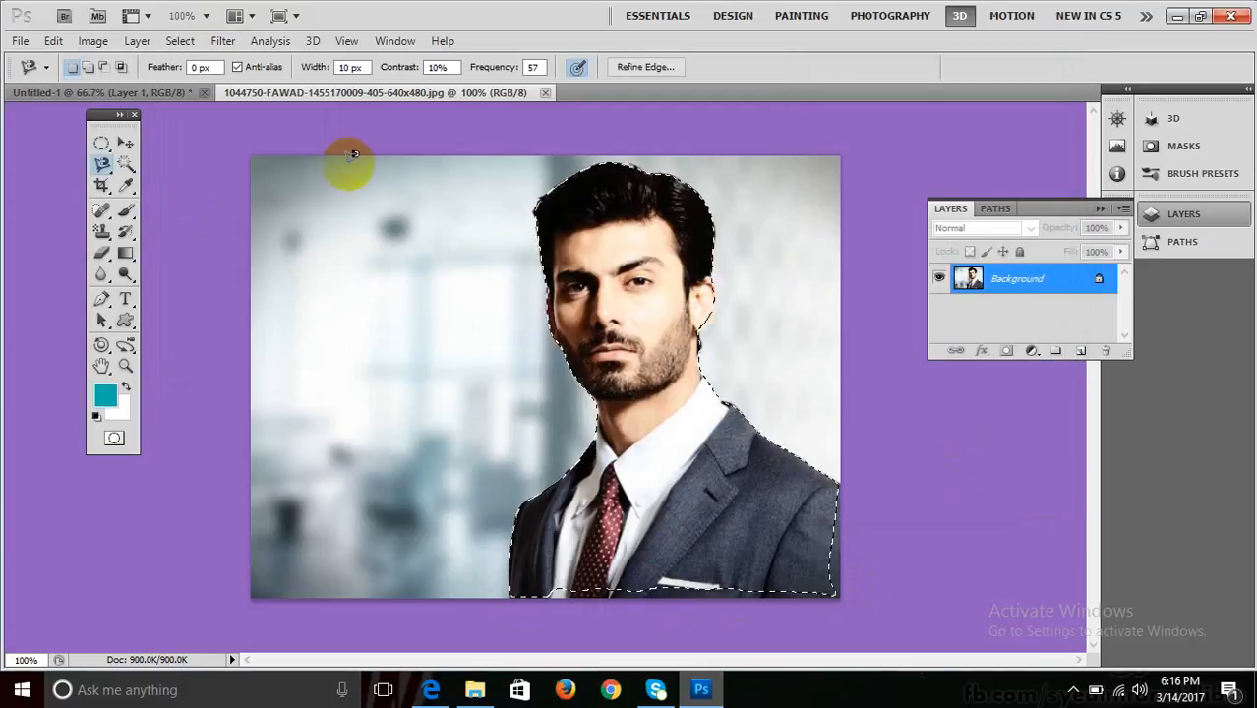
Drag the cut-out man onto the teal poster and enlarge him.
left_click(125, 143)
left_click_drag(622, 378, 596, 489)
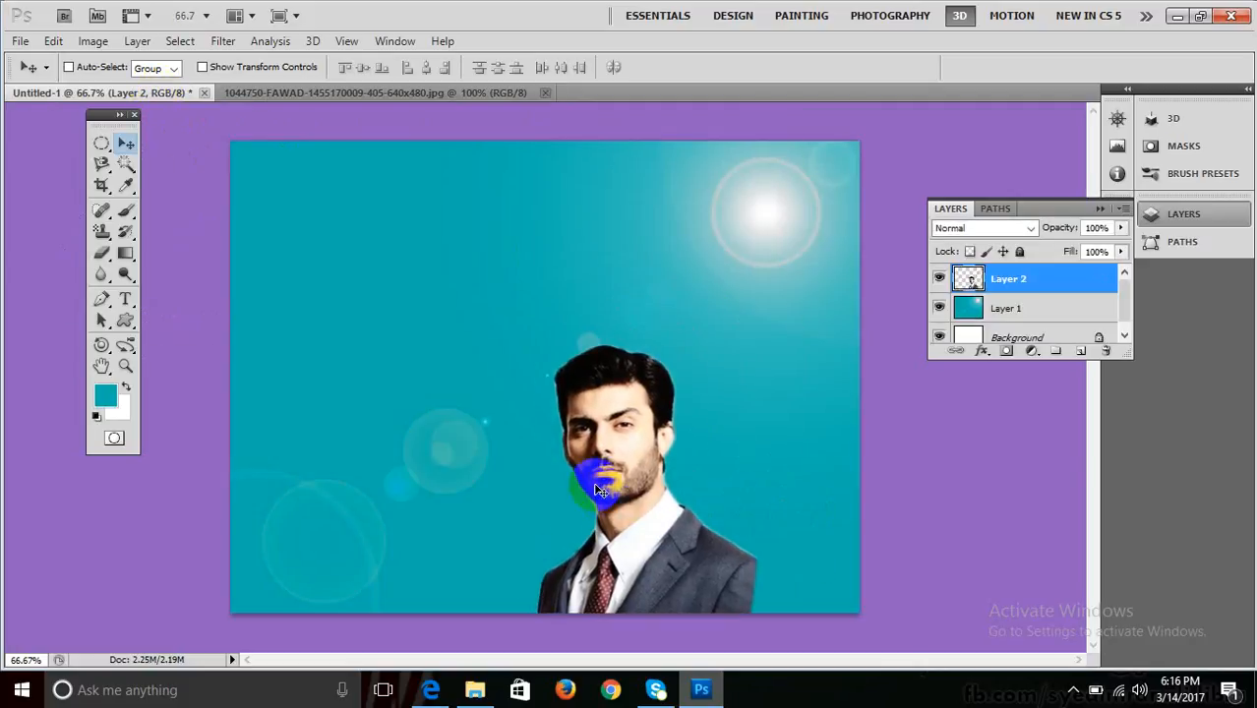
key("ctrl+t")
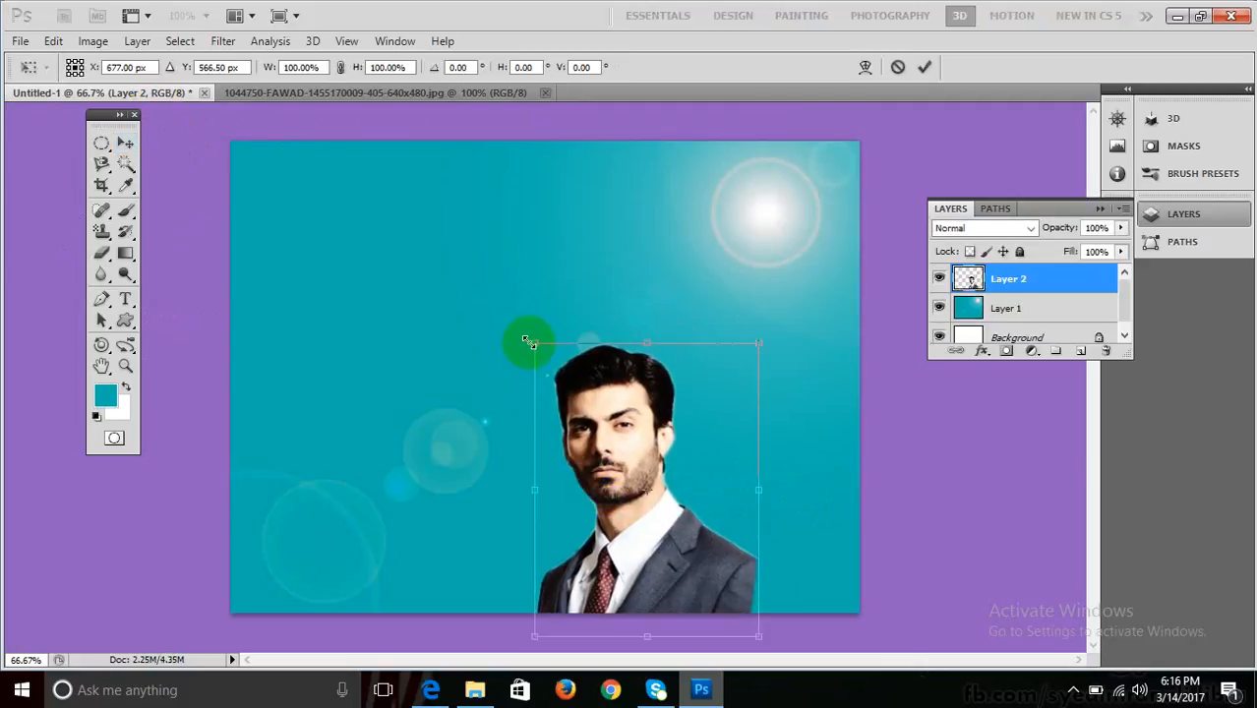
left_click_drag(529, 342, 480, 295)
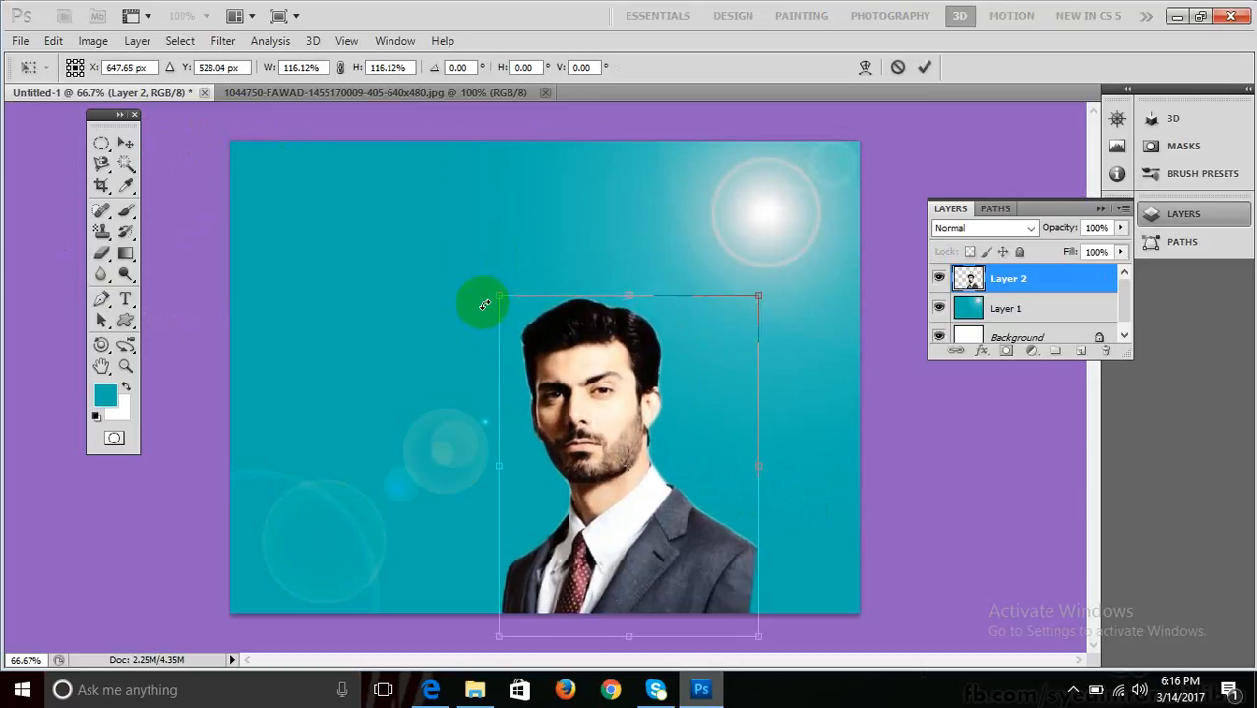
key("Return")
Duplicate Layer 2 as Layer 2 copy and select Layer 2.
left_click_drag(988, 275, 1082, 346)
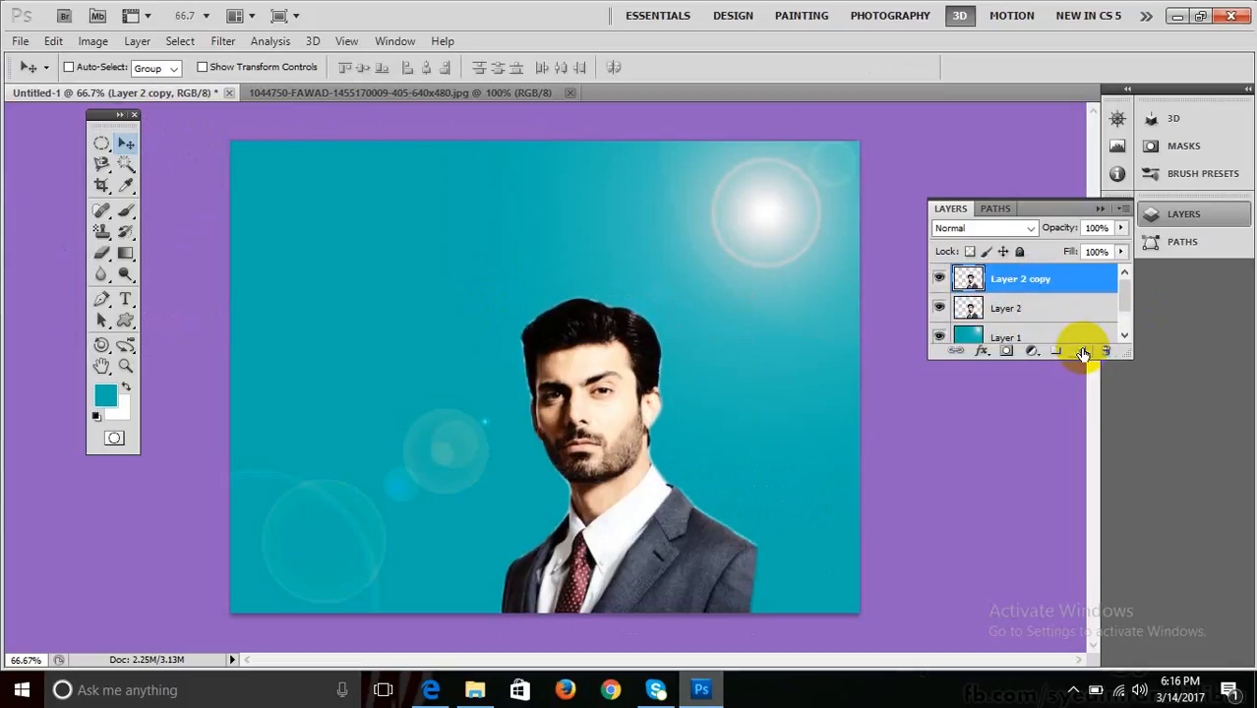
left_click(1005, 313)
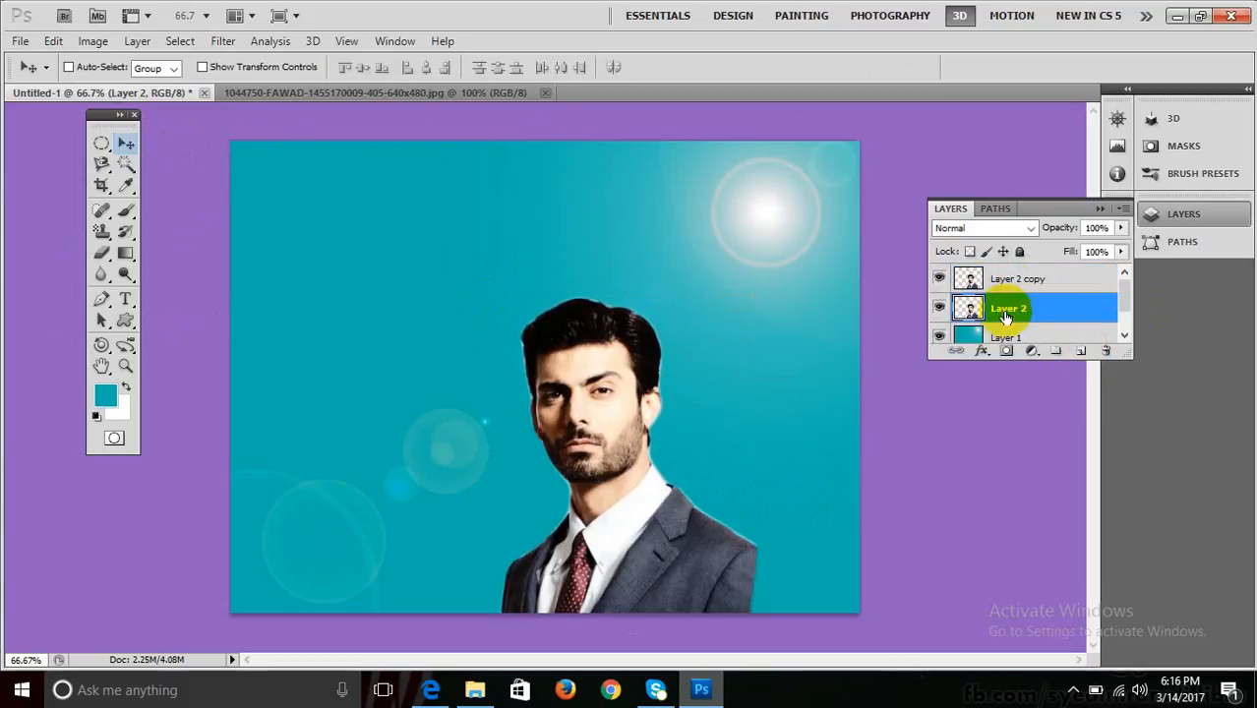
left_click_drag(997, 311, 999, 283)
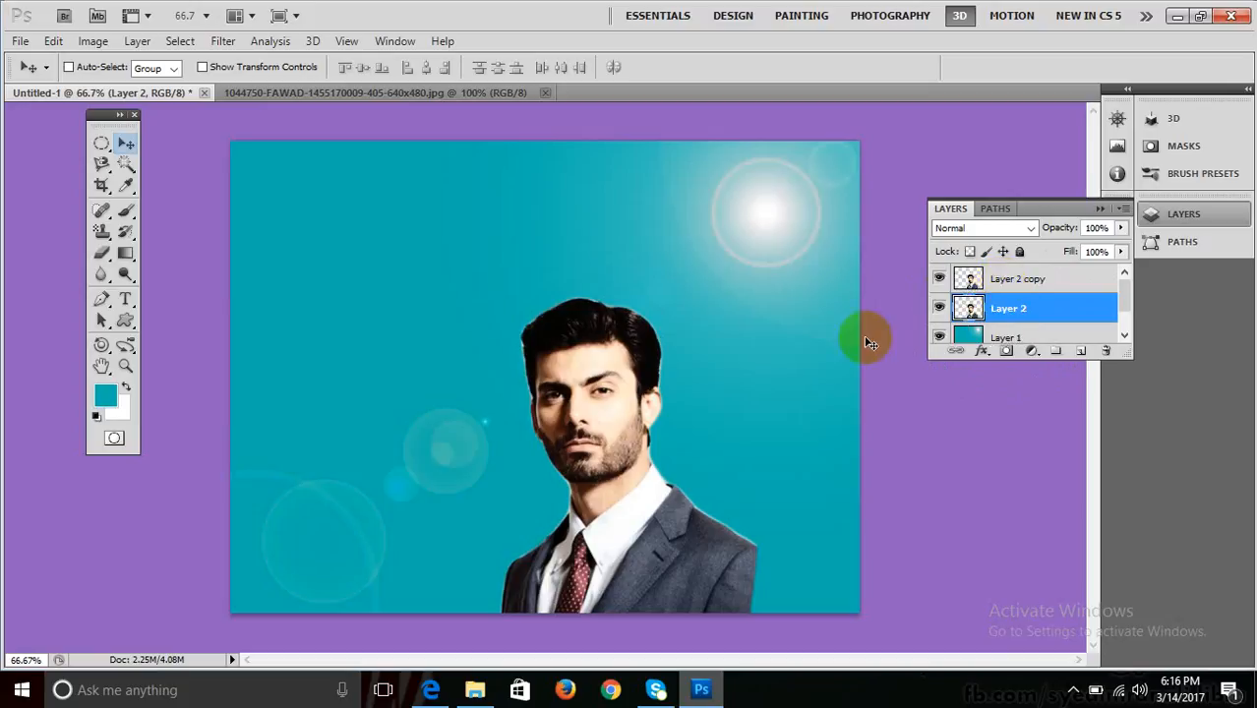
left_click_drag(639, 381, 622, 330)
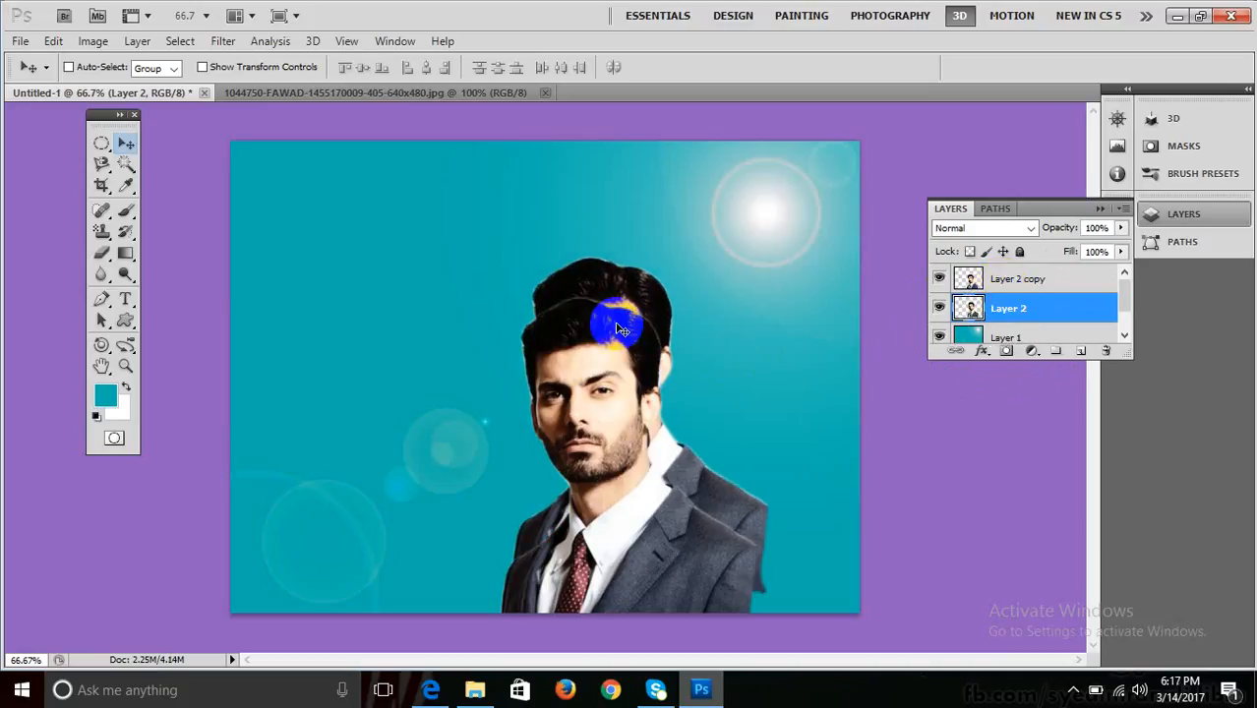
key("ctrl+z")
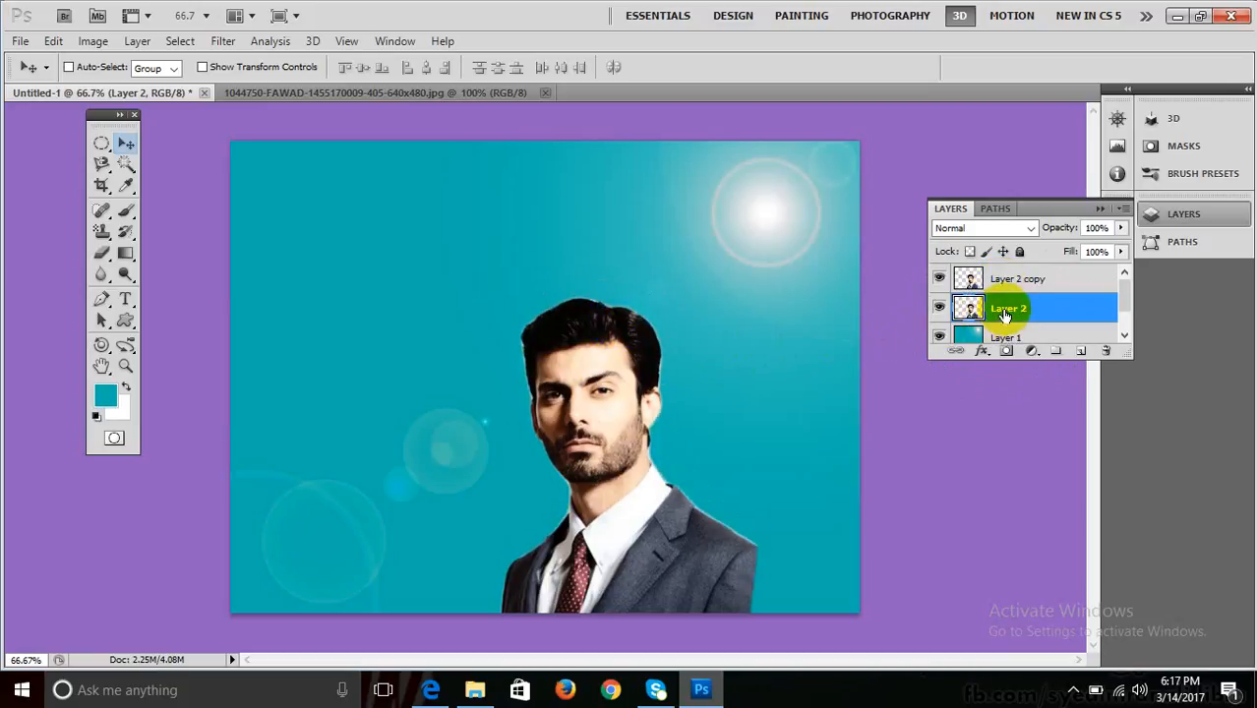
Enlarge Layer 2's man to about 158%.
key("ctrl+t")
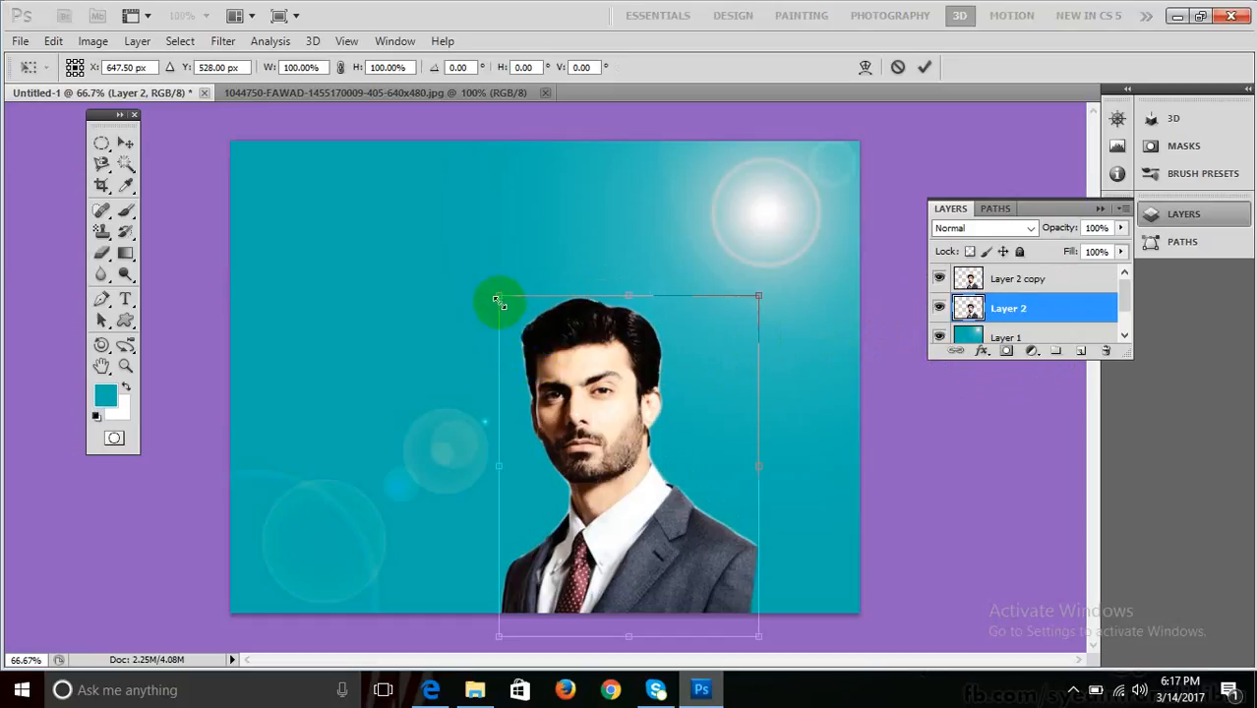
left_click_drag(496, 298, 298, 144)
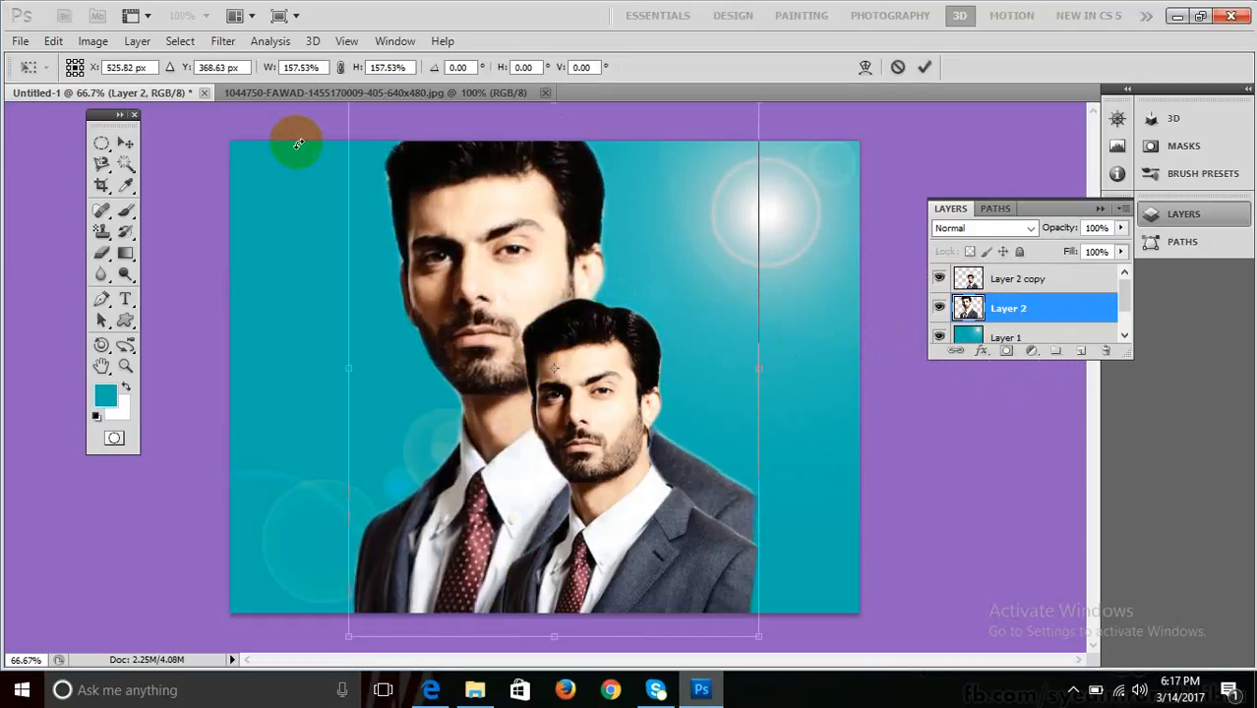
key("Return")
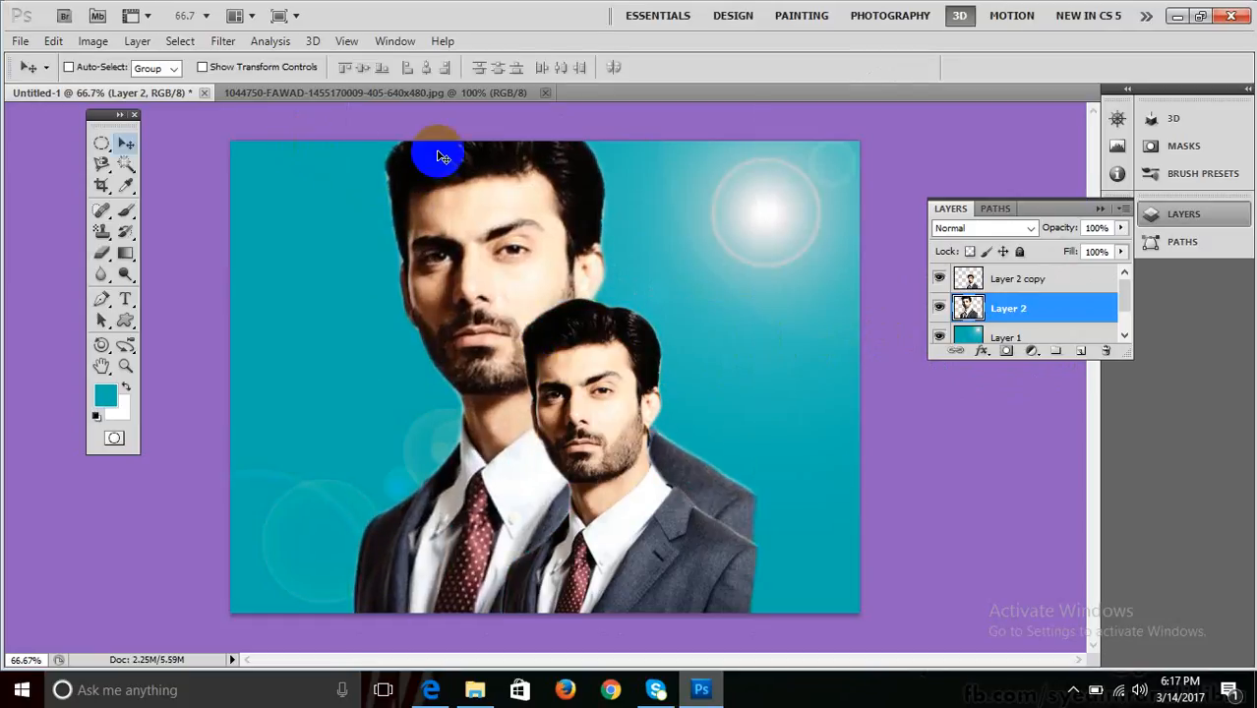
Set Layer 2 to Luminosity blend mode at 38% opacity.
left_click(983, 228)
left_click(980, 466)
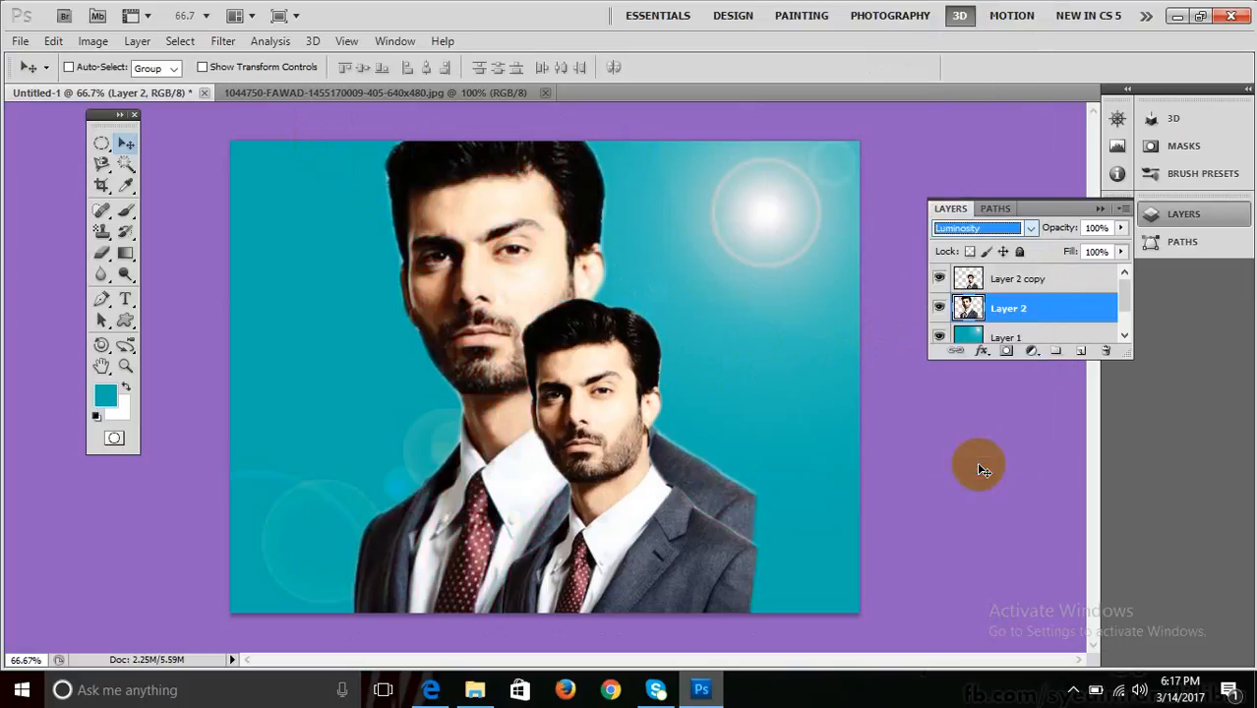
left_click(1120, 227)
left_click_drag(1117, 247, 1063, 246)
Select Layer 2 copy and enlarge it to about 117%.
right_click(607, 517)
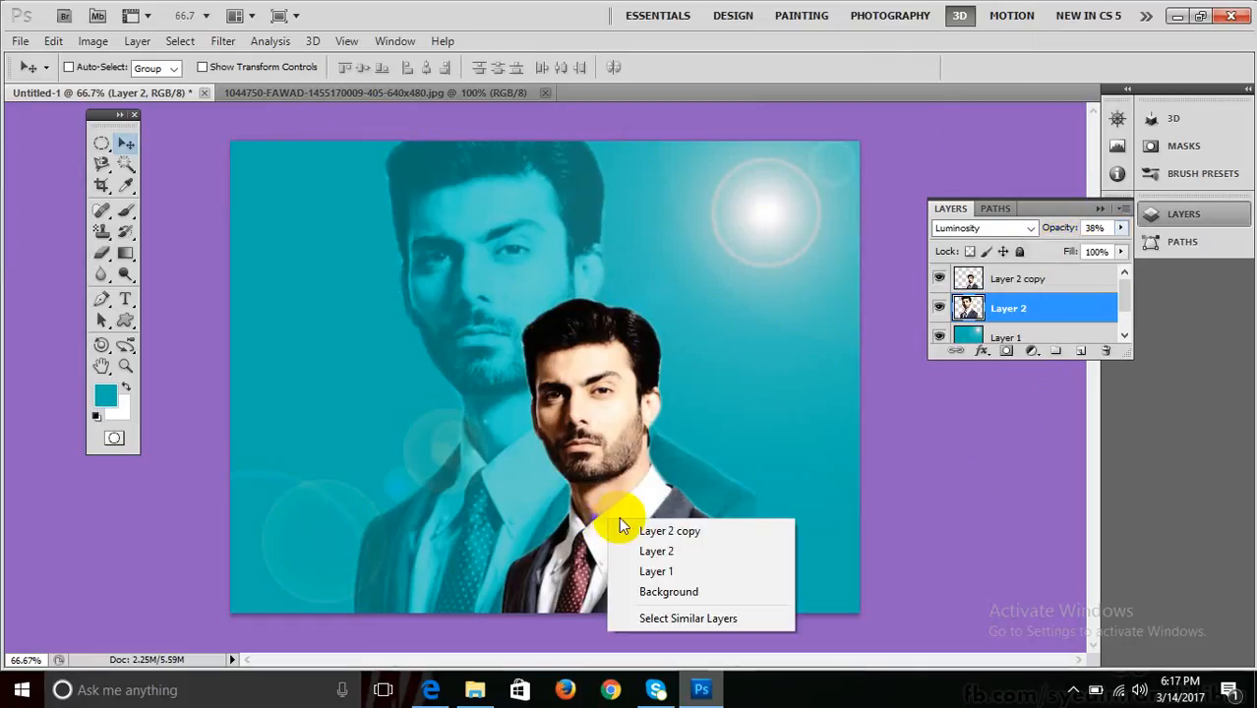
left_click(649, 531)
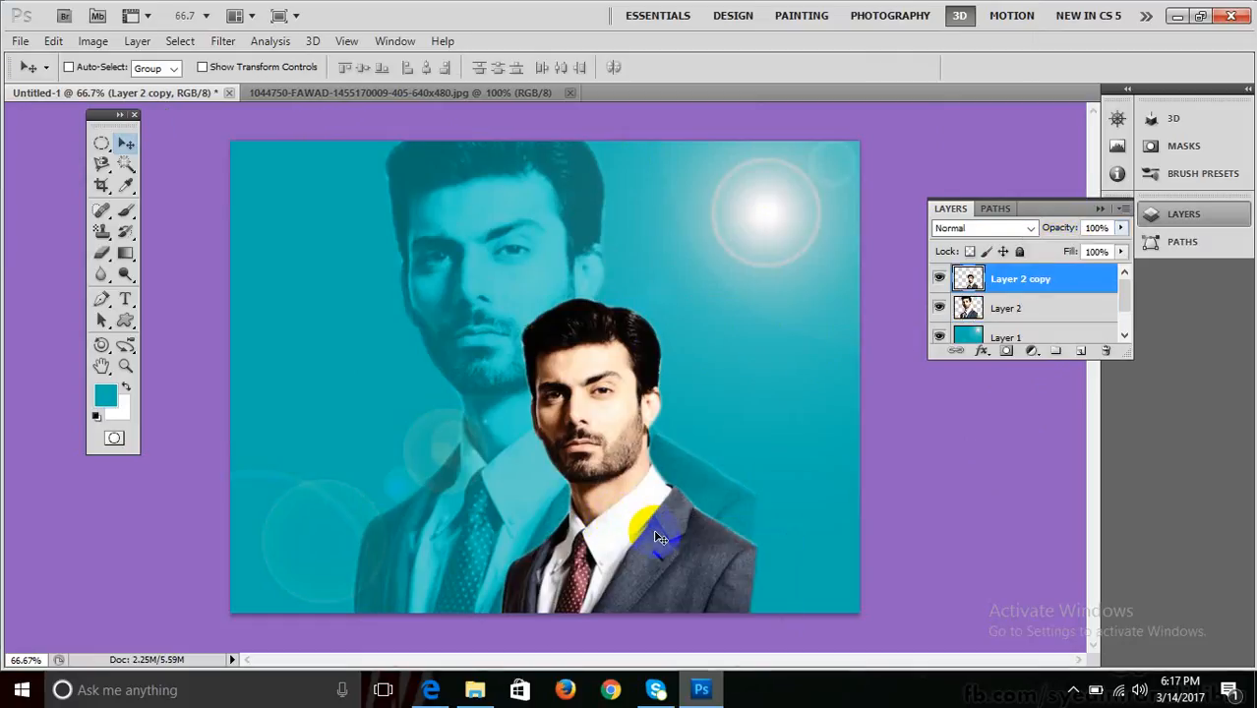
key("ctrl+t")
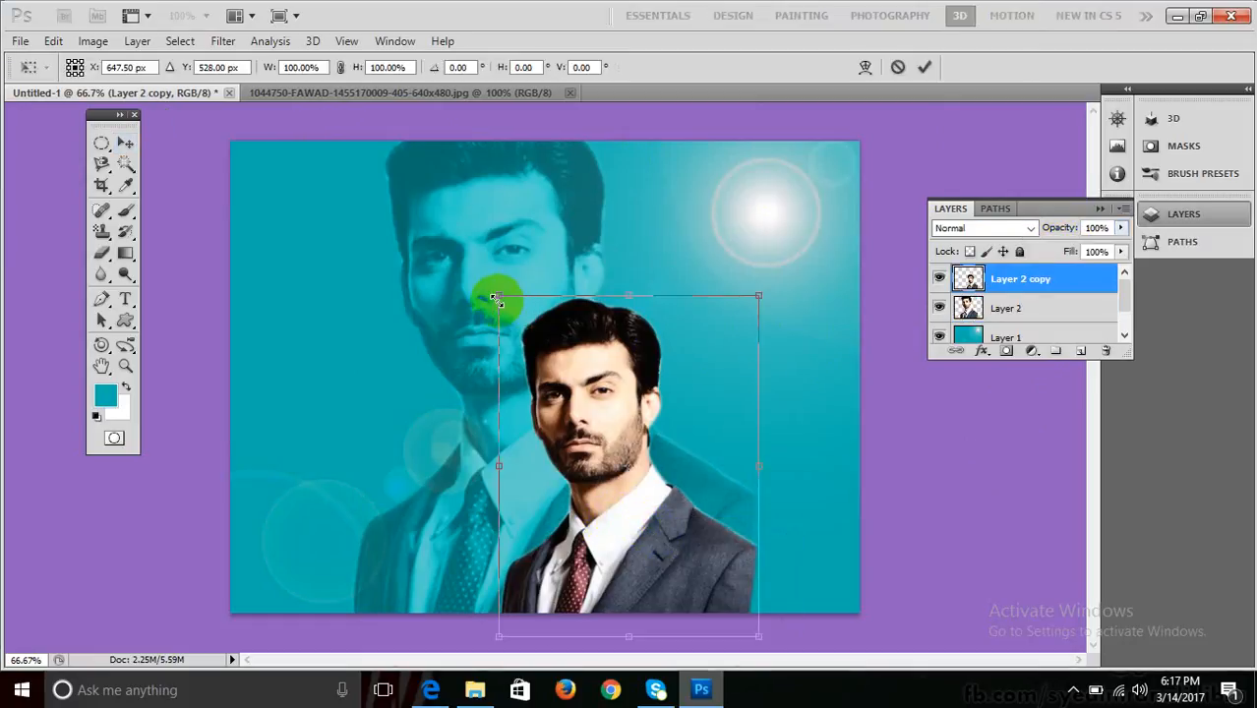
key("Return")
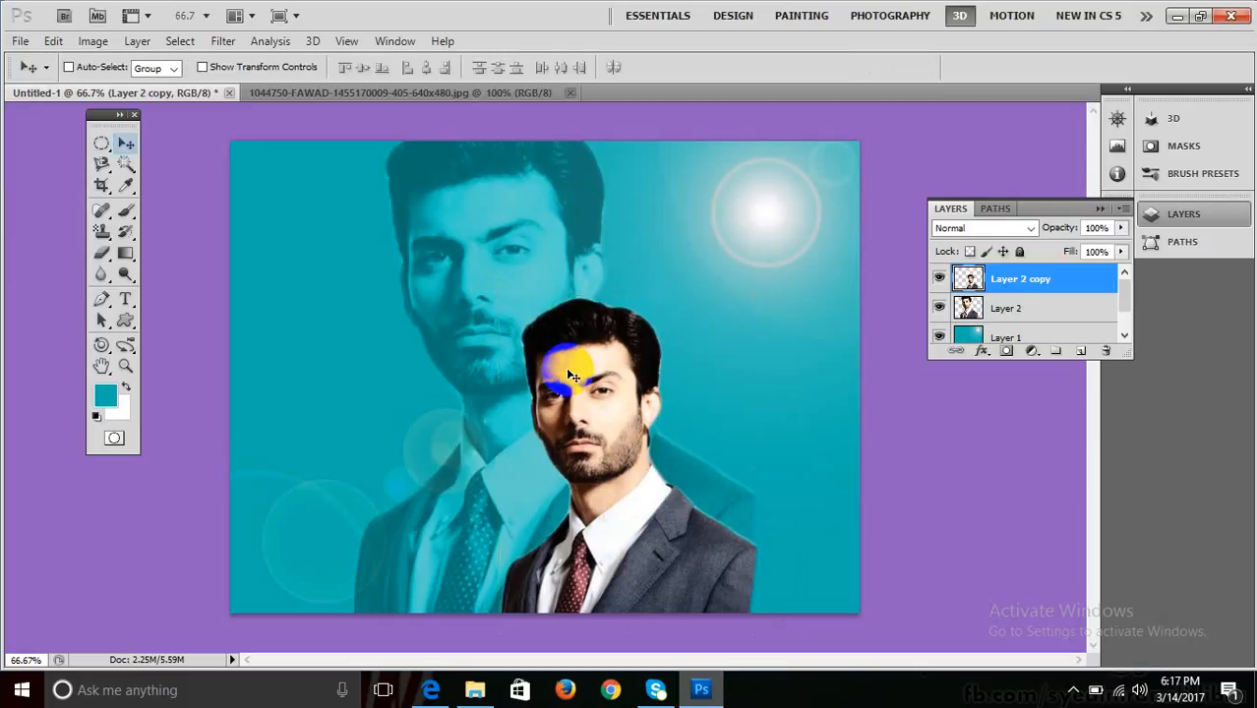
right_click(567, 374)
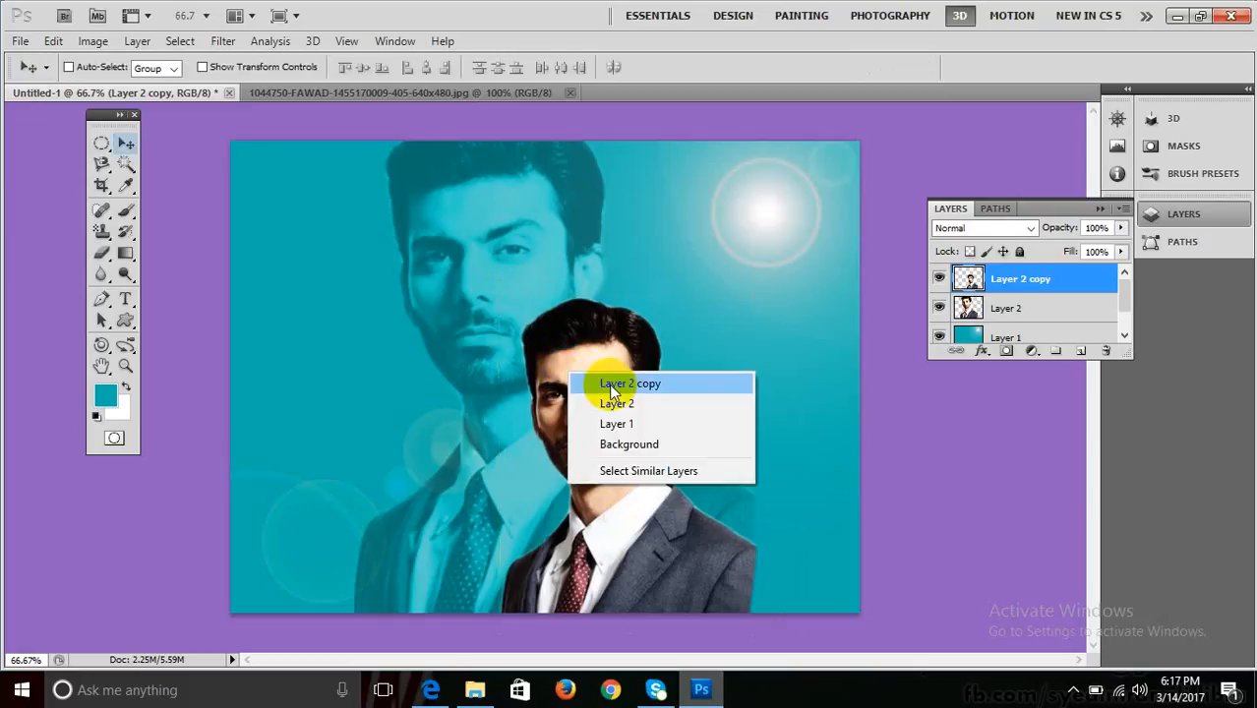
left_click(608, 384)
right_click(609, 384)
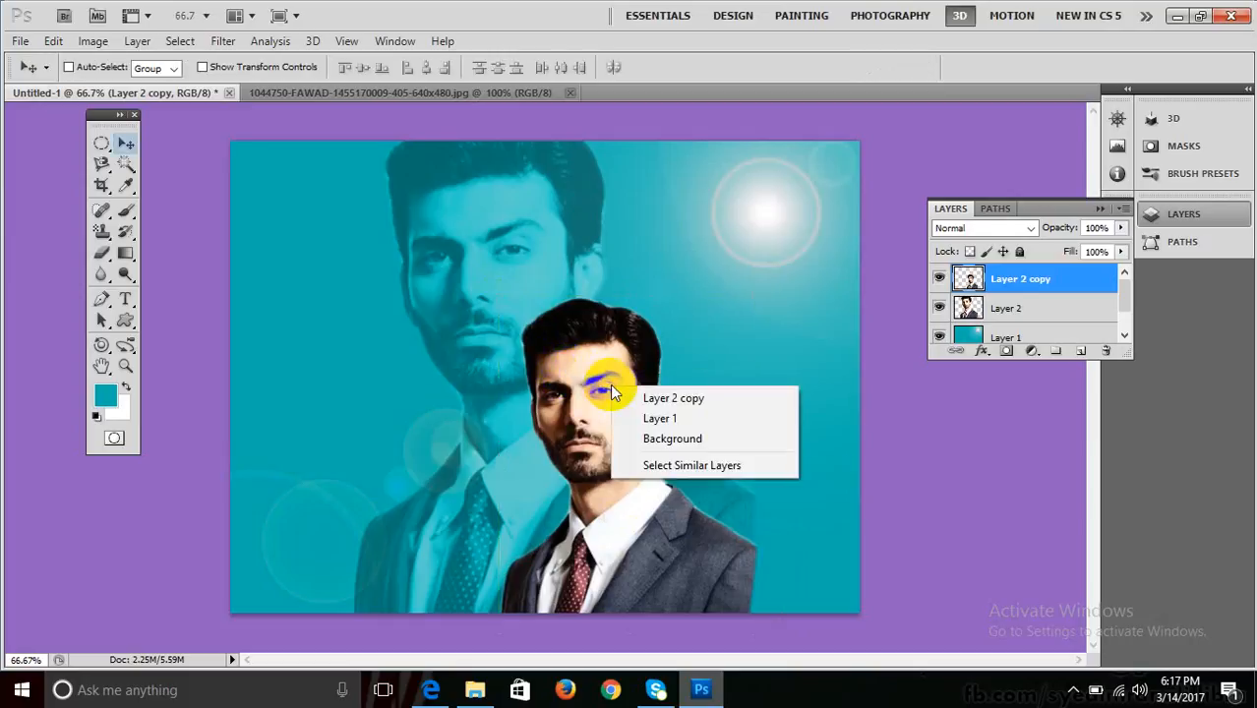
left_click(641, 397)
key("ctrl+t")
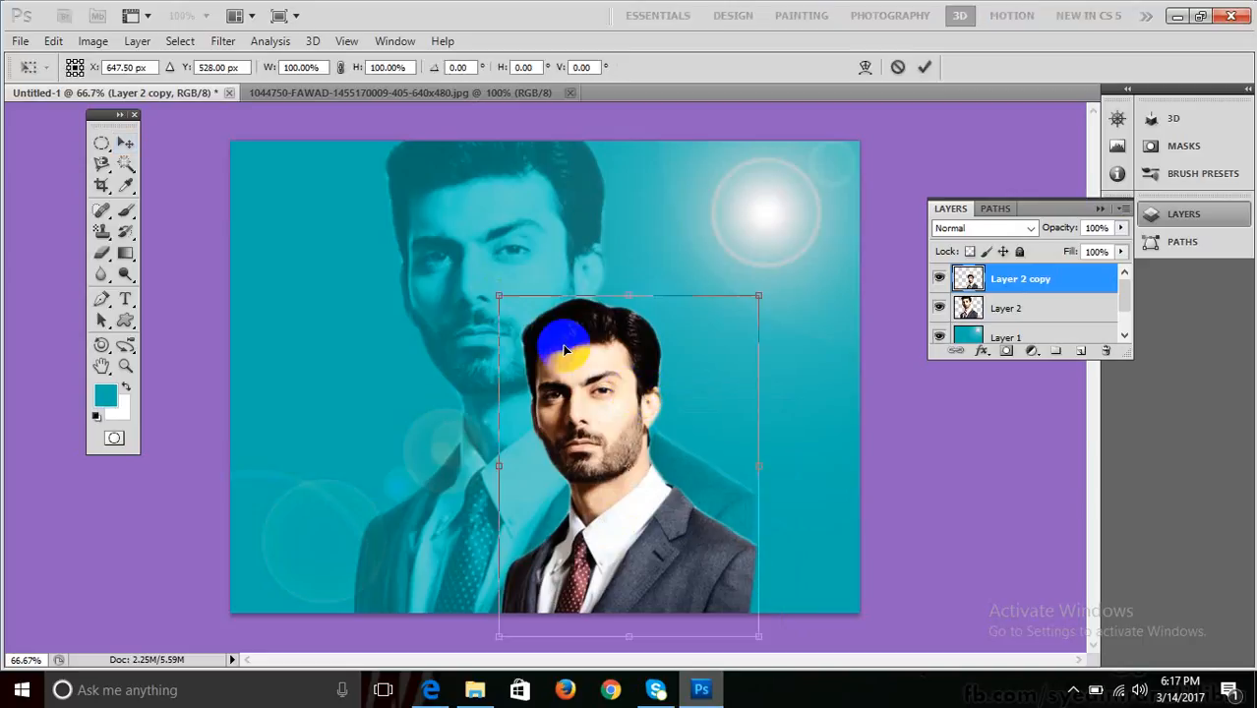
left_click_drag(495, 294, 440, 246)
key("Return")
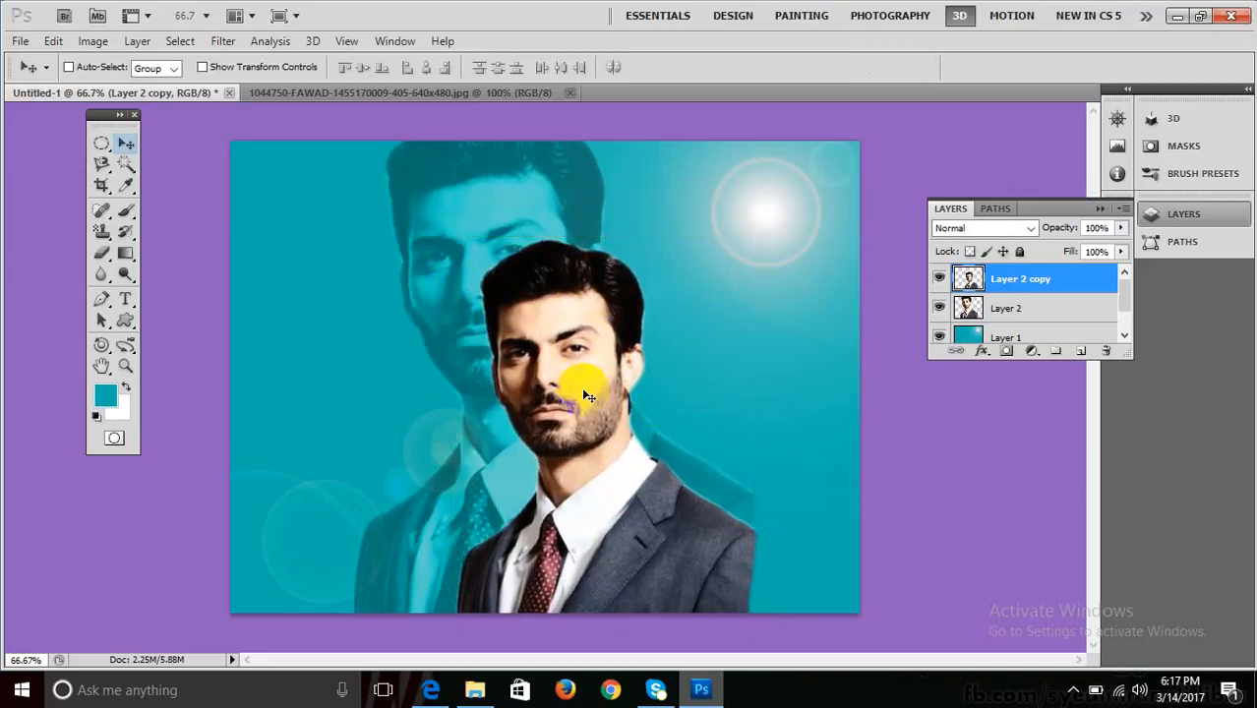
Move the front man over the faded figure, scale to about 115%, and nudge left.
left_click_drag(581, 383, 696, 415)
key("ctrl+t")
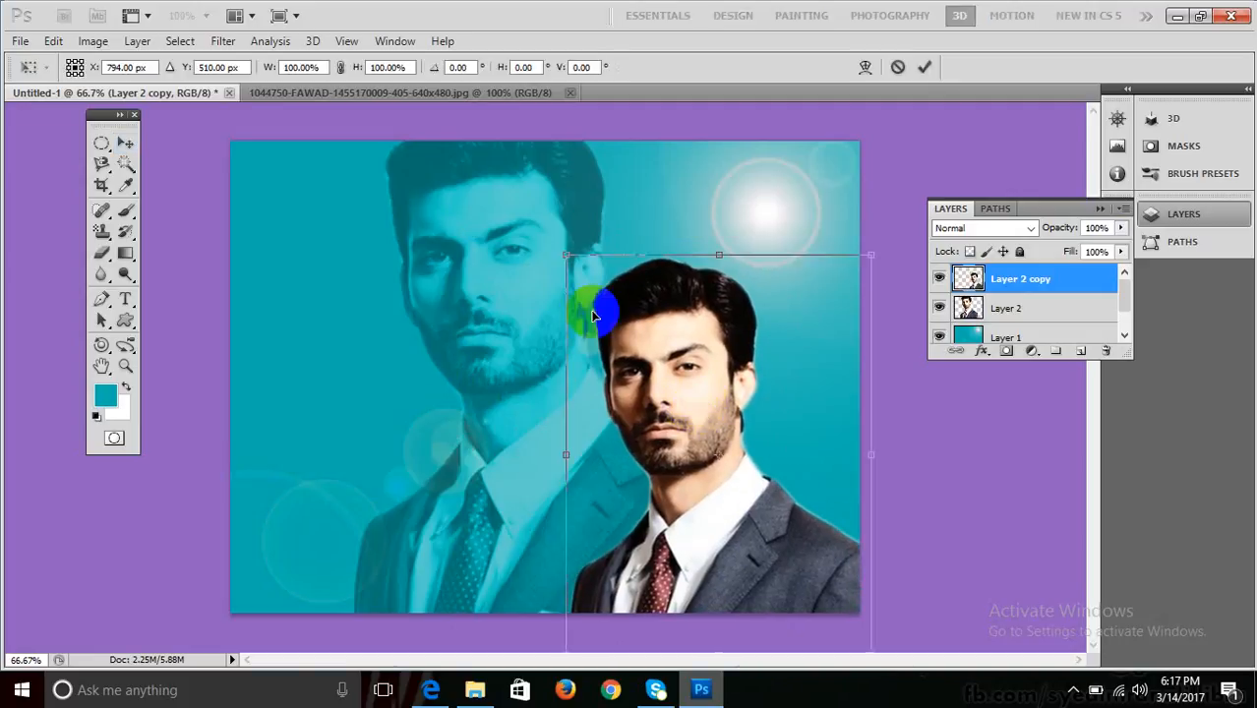
left_click_drag(526, 224, 501, 213)
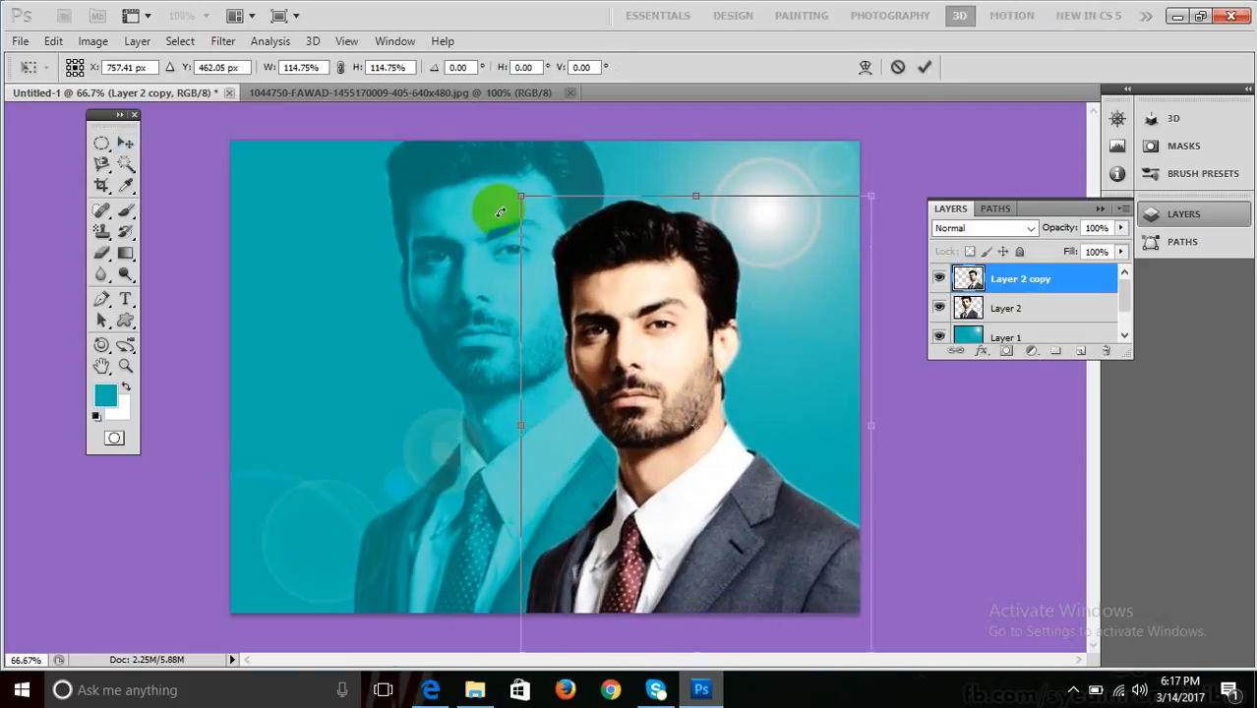
key("Return")
left_click_drag(630, 333, 608, 327)
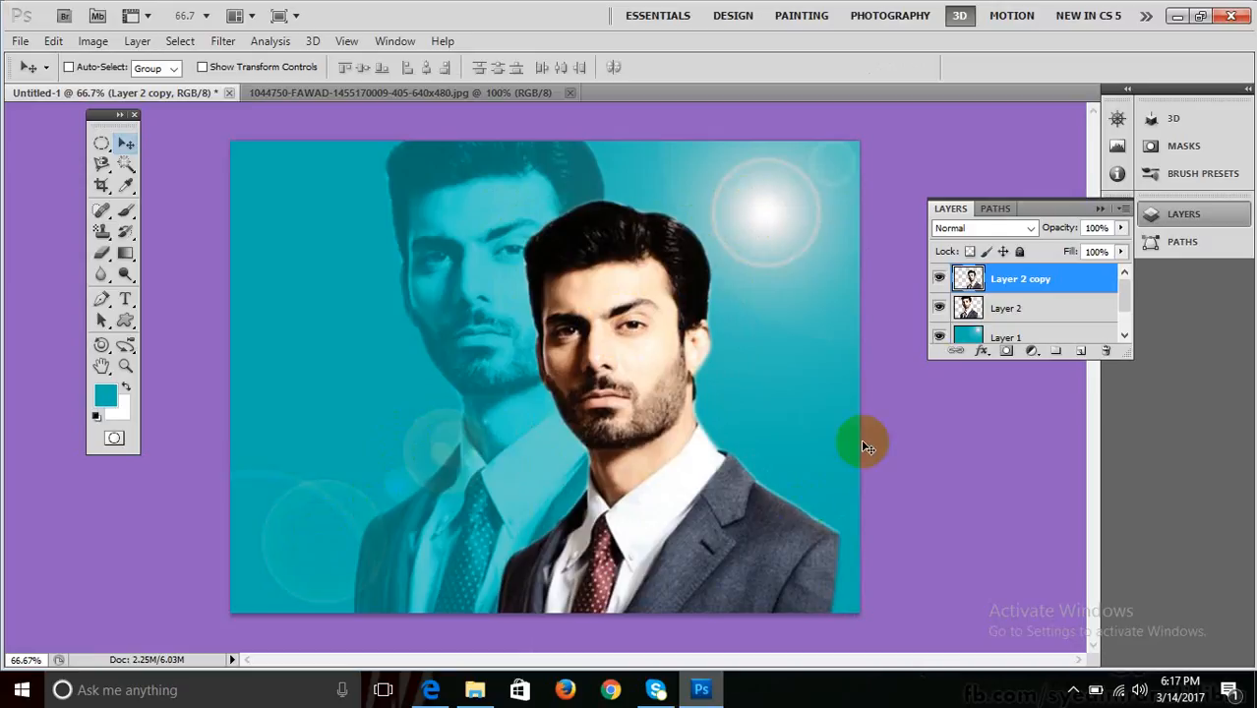
Select the teal Layer 1 and bring up Filter > Render > Lighting Effects.
left_click_drag(1122, 302, 1119, 329)
left_click(1000, 307)
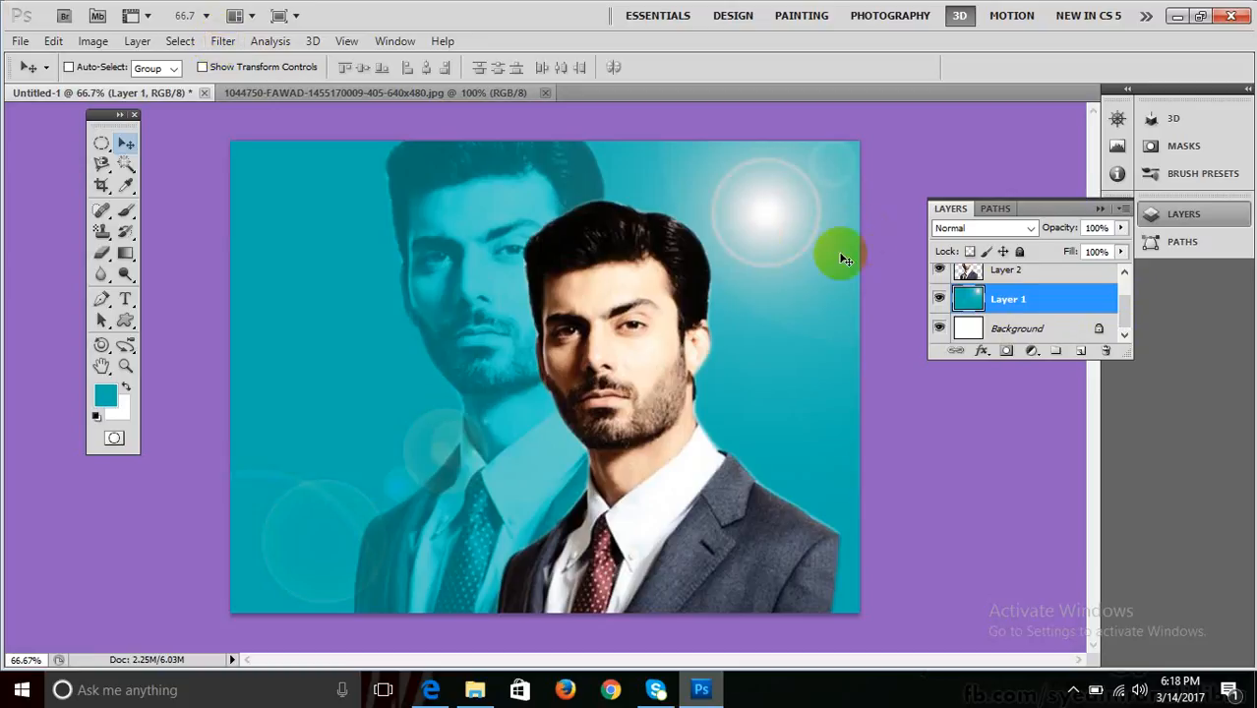
left_click(992, 301)
left_click(222, 42)
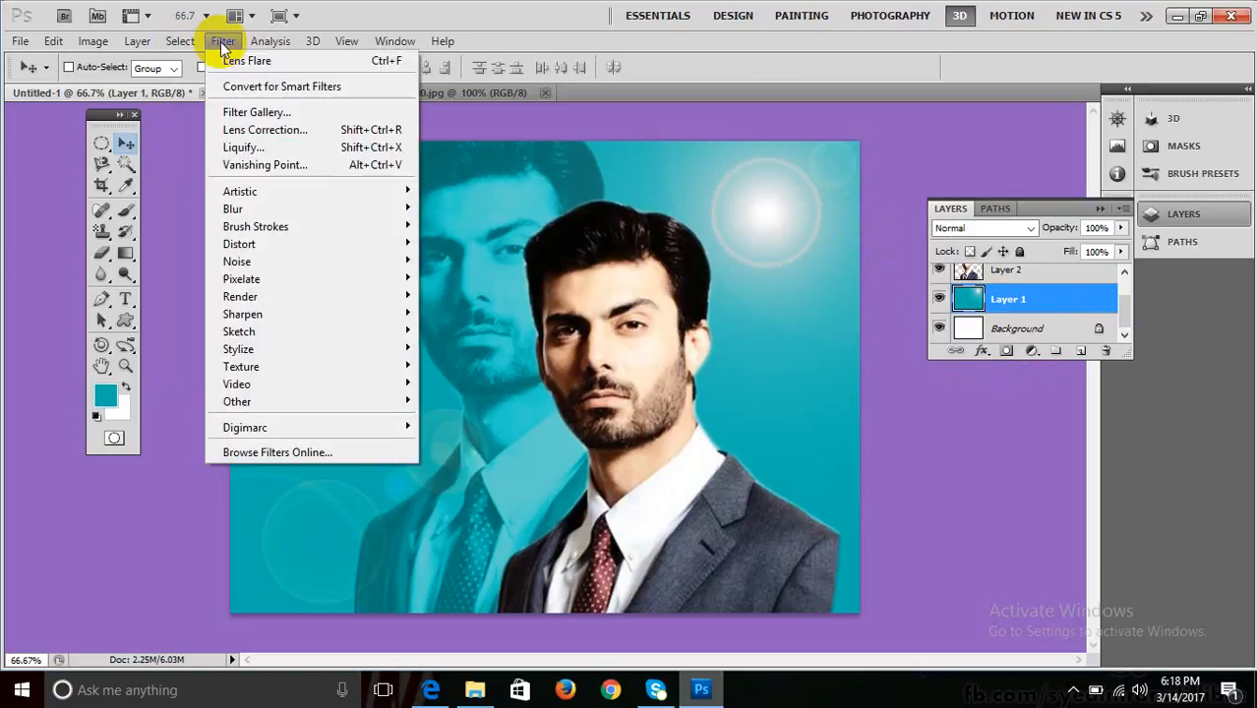
mouse_move(316, 295)
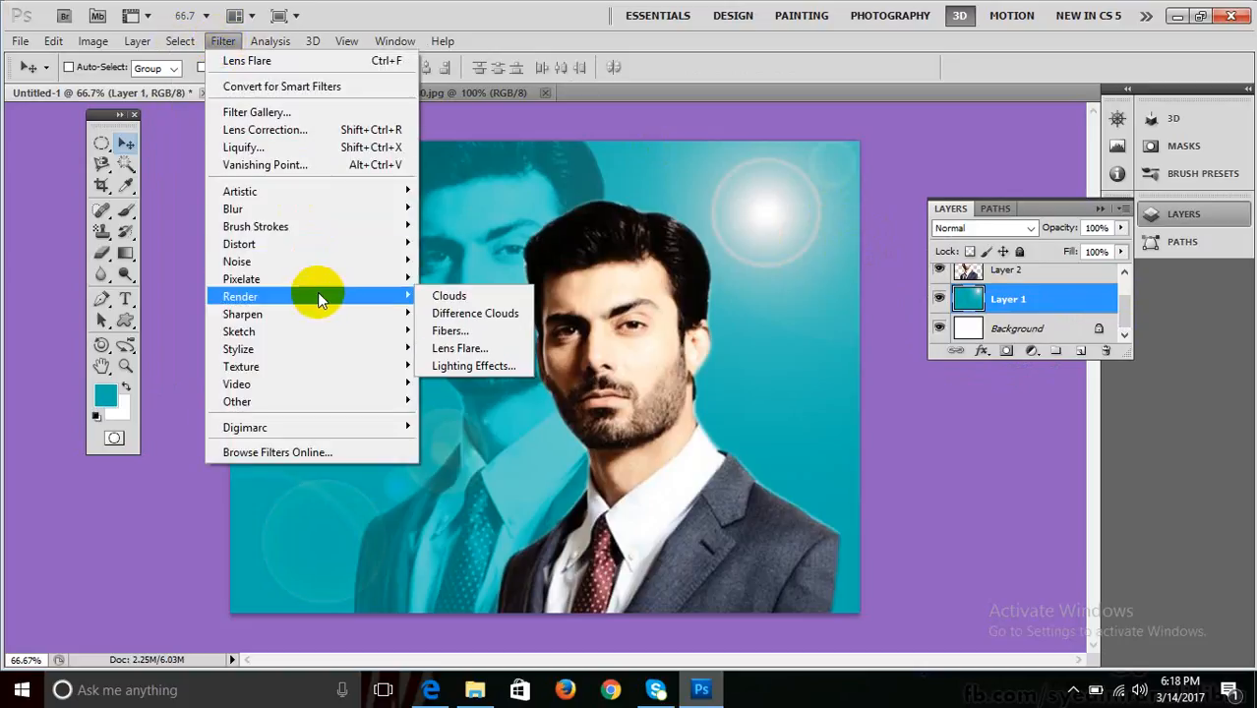
left_click(473, 365)
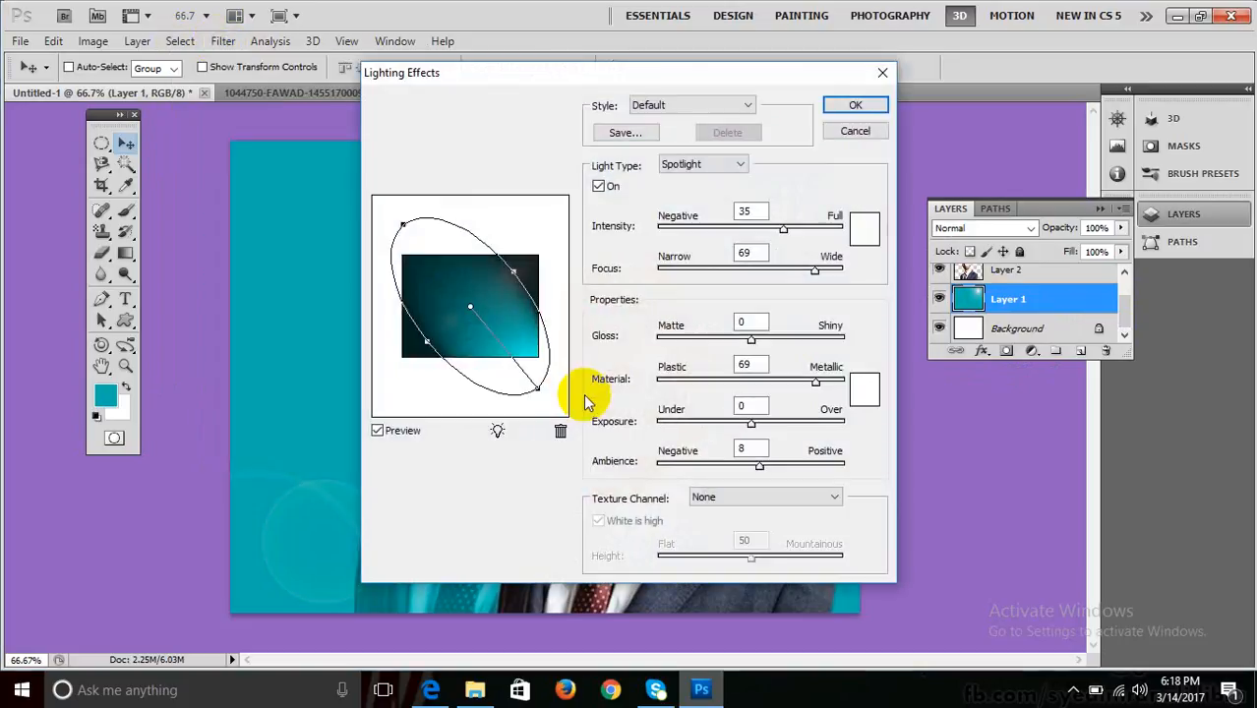
Aim a spotlight toward the upper right at Intensity 17 and Focus 36, and apply it.
left_click_drag(537, 387, 471, 252)
mouse_move(782, 232)
left_mouse_down()
mouse_move(747, 227)
mouse_move(799, 226)
mouse_move(786, 232)
left_mouse_up()
left_click_drag(812, 277, 787, 275)
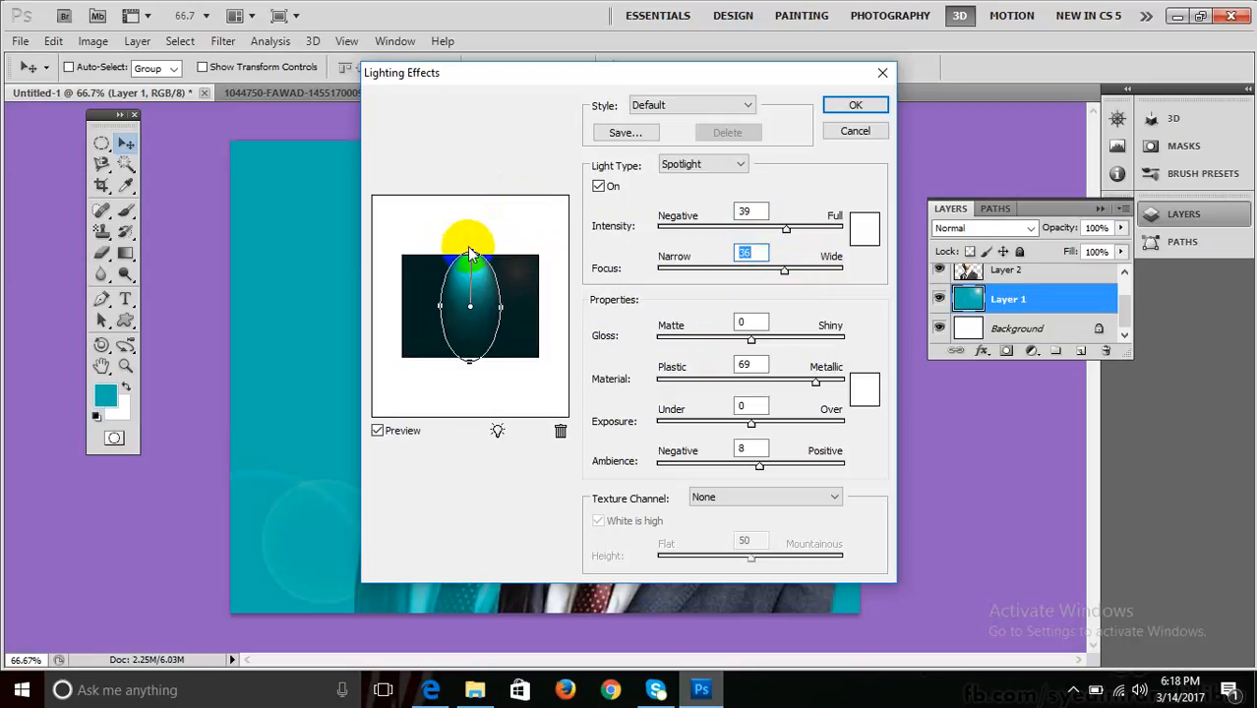
left_click_drag(468, 246, 539, 264)
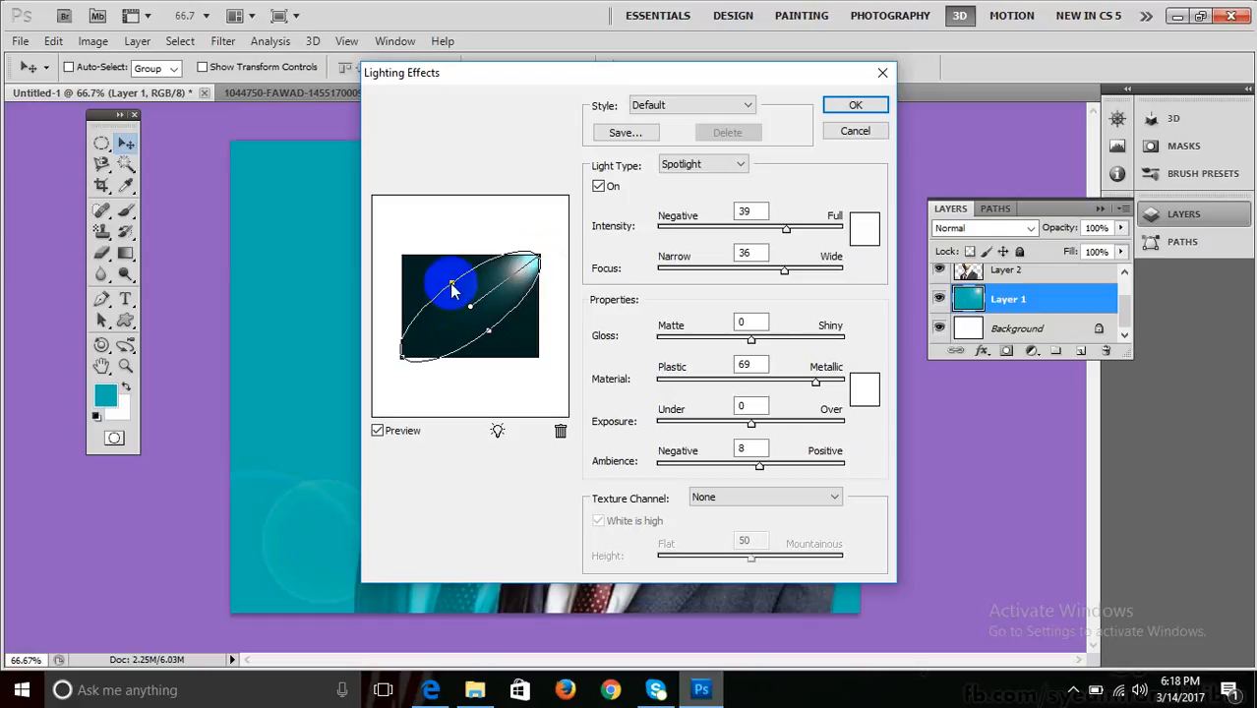
left_click_drag(451, 283, 438, 271)
left_click_drag(530, 249, 529, 263)
left_click_drag(786, 229, 768, 232)
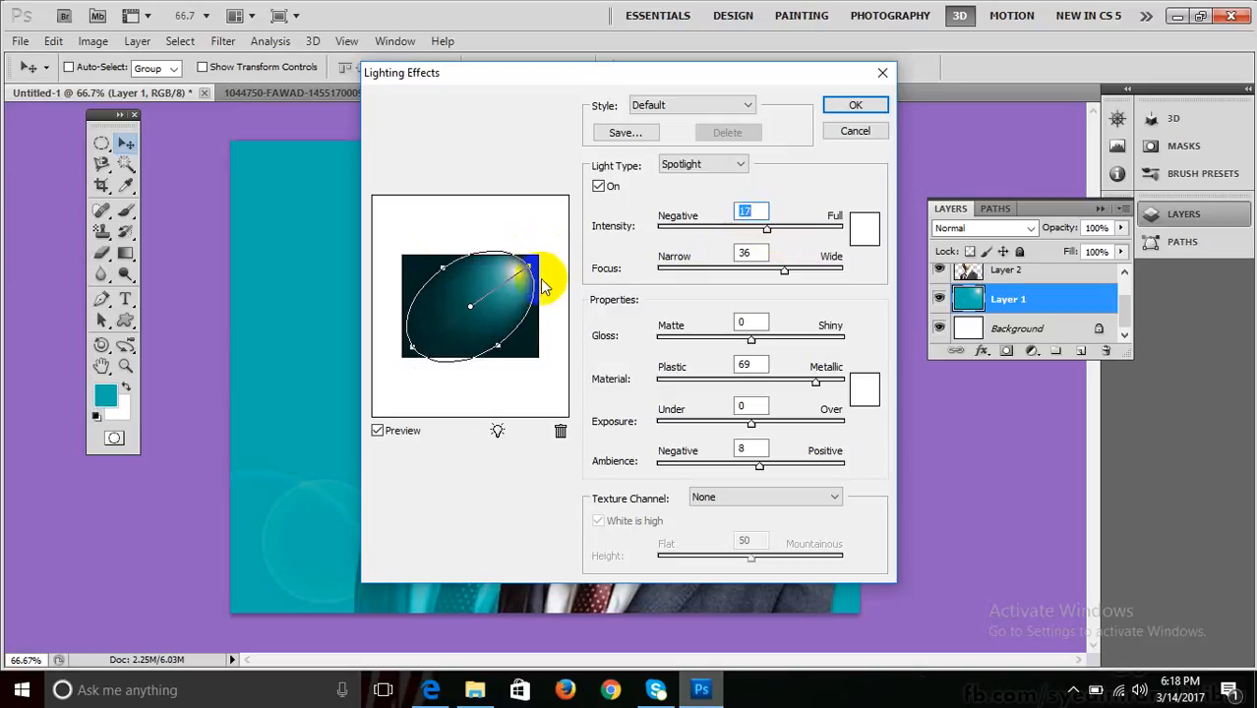
left_click_drag(532, 265, 538, 258)
left_click(874, 104)
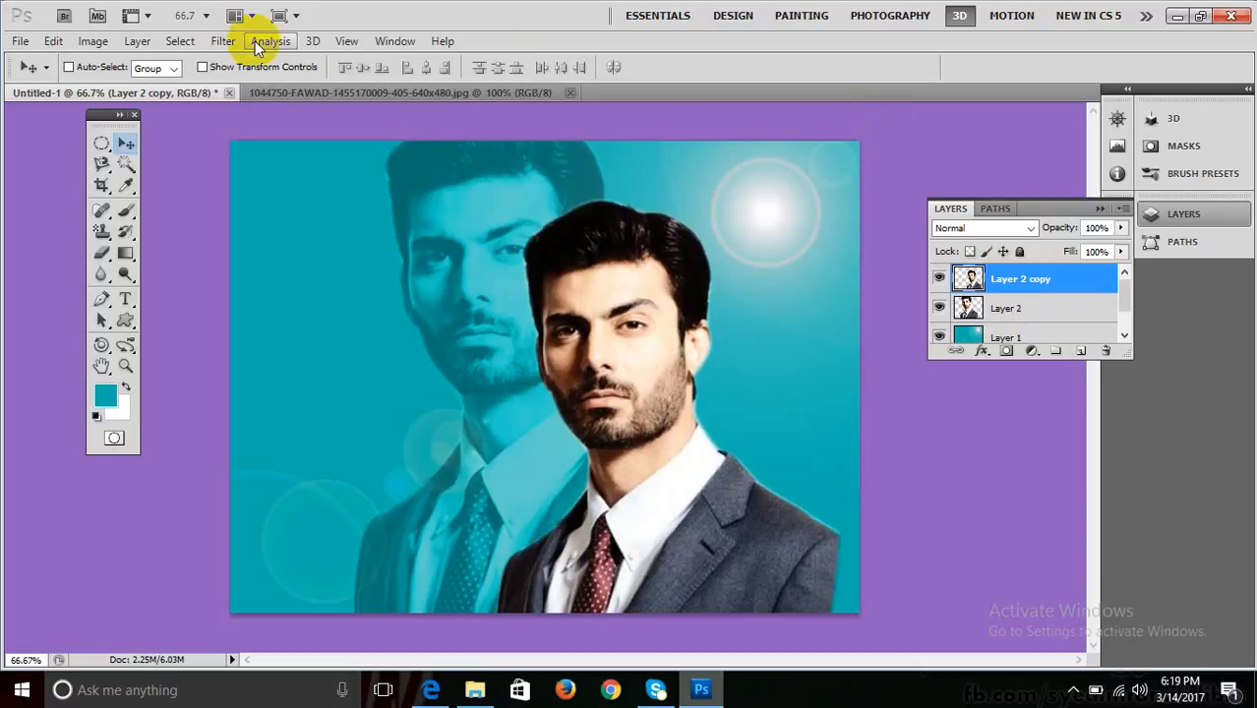
Nudge the portrait right and back, confirm Lighting Effects on Layer 2 copy, then select Layer 1.
key("shift+Right")
key("shift+Right")
key("shift+Right")
key("shift+Right")
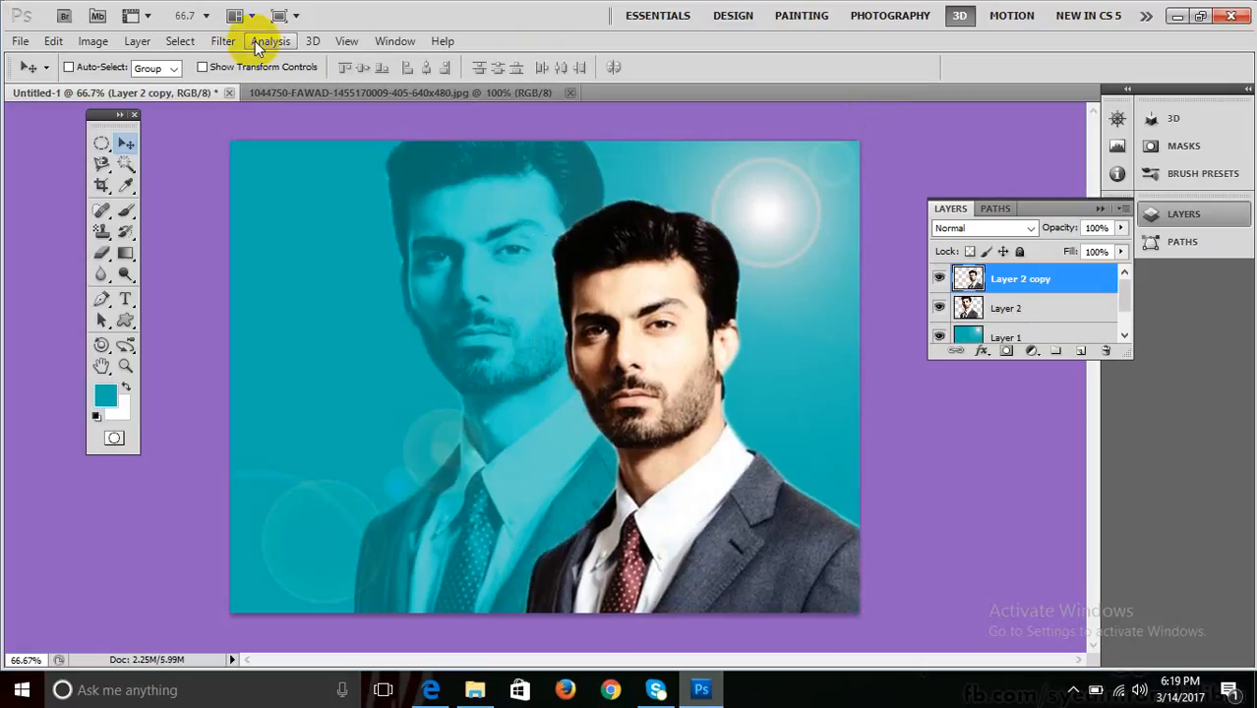
key("shift+Left")
key("shift+Left")
key("shift+Left")
key("shift+Left")
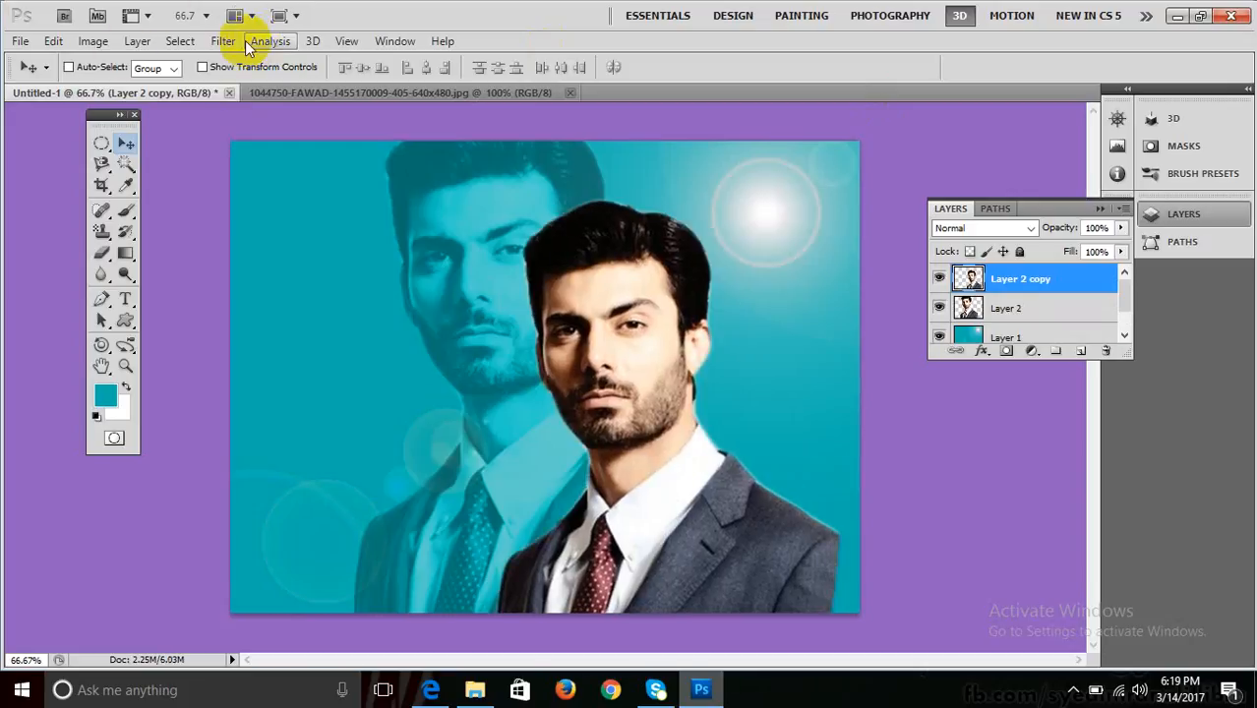
left_click(225, 40)
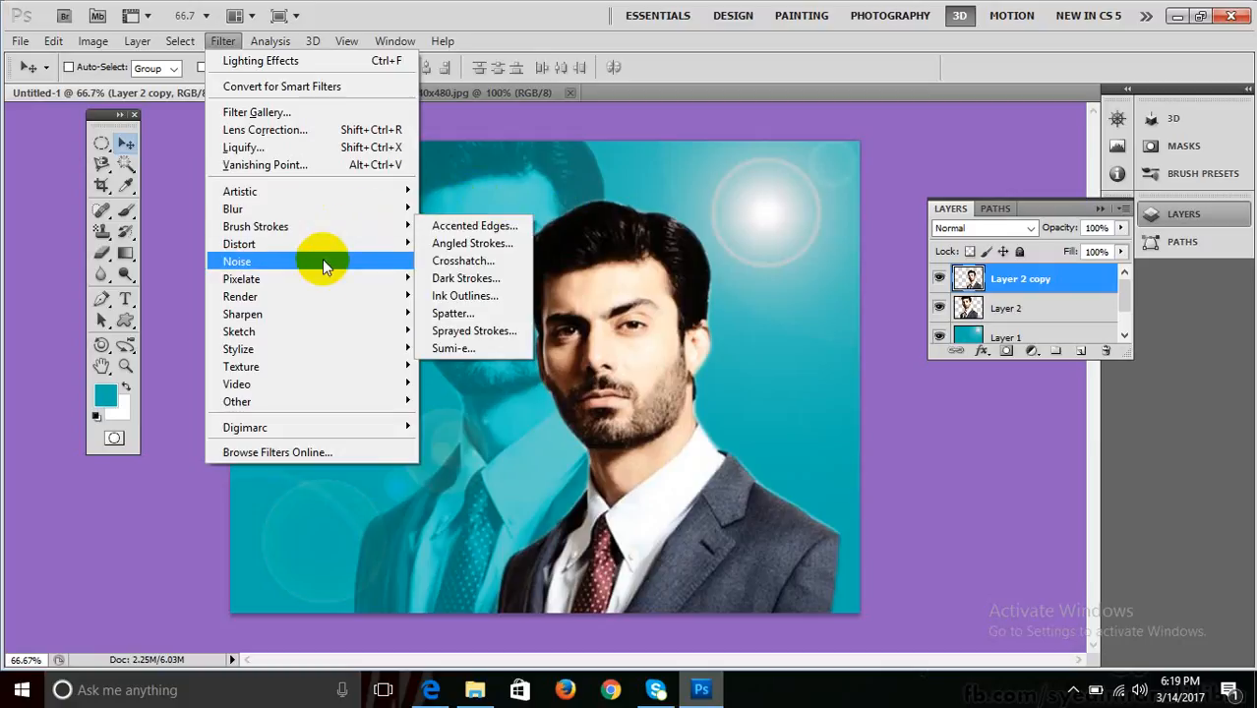
mouse_move(333, 295)
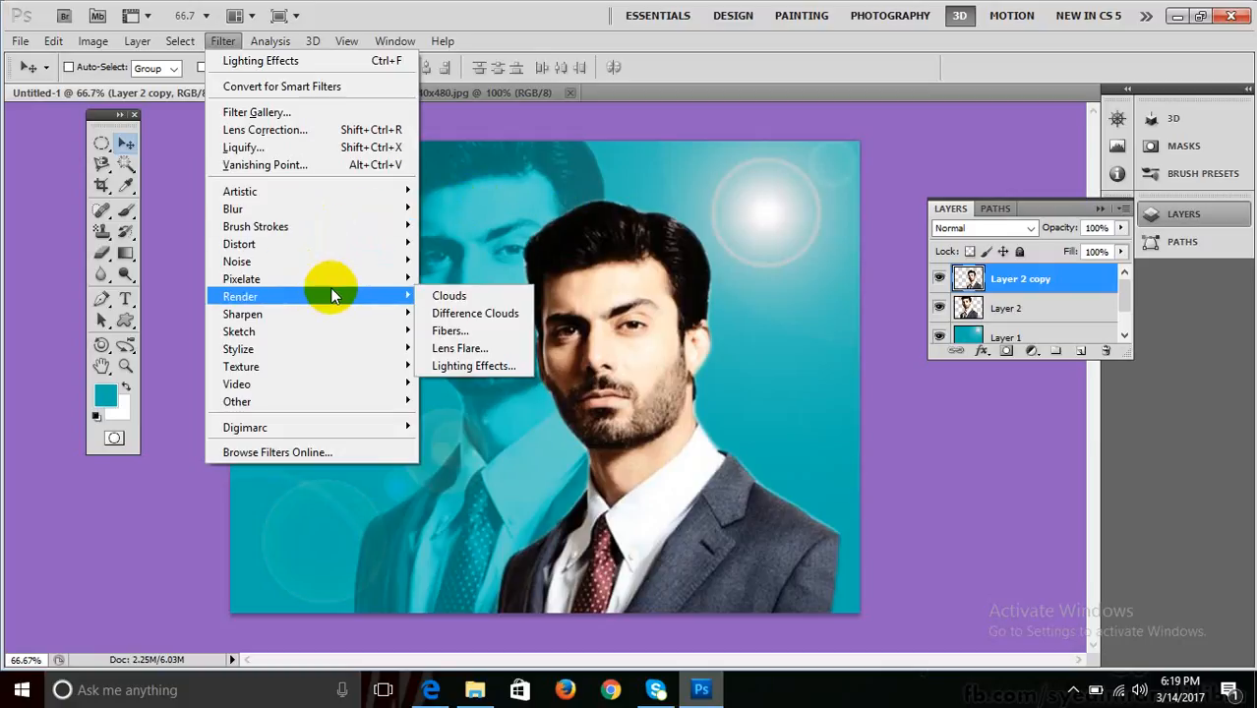
left_click(493, 363)
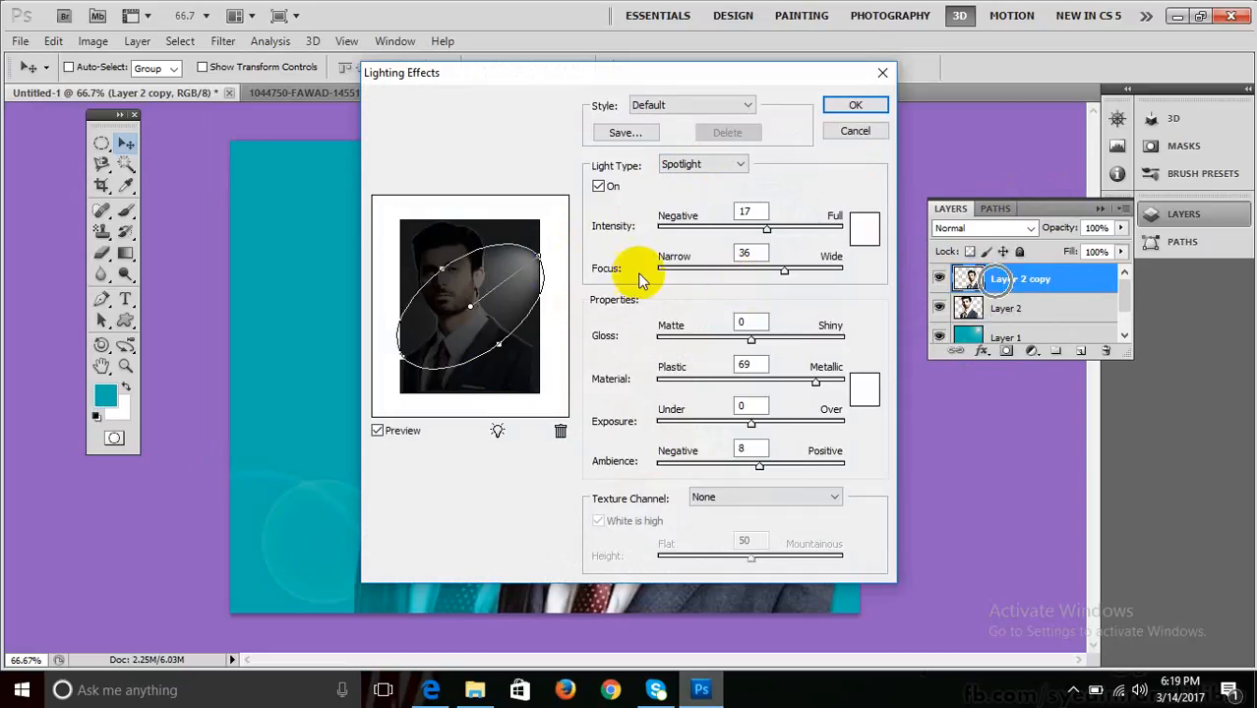
key("Return")
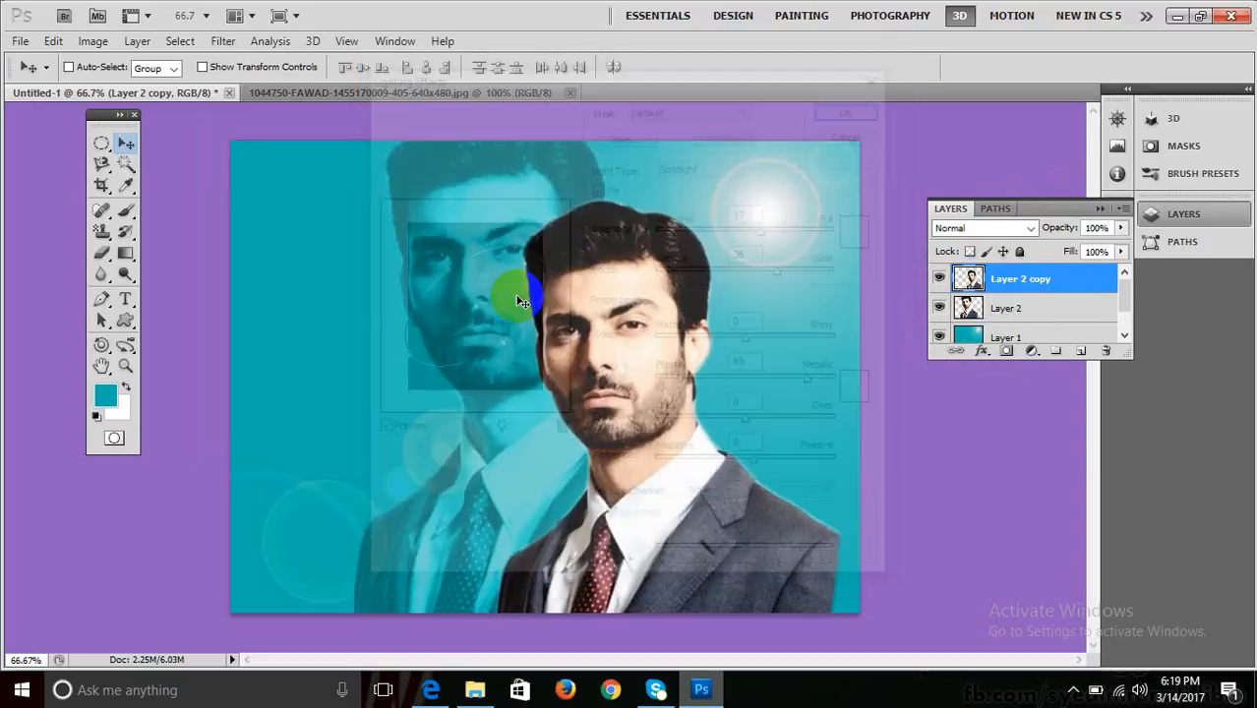
left_click(1007, 339)
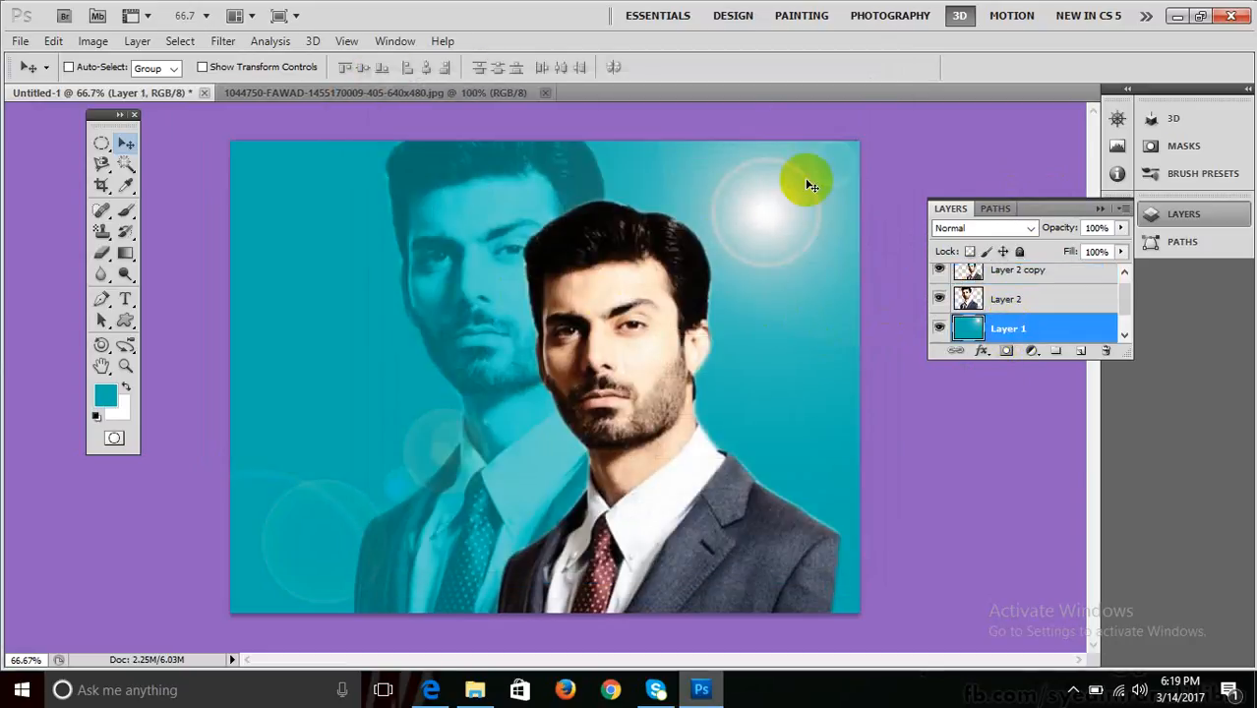
Light the teal Layer 1 backdrop with a resized Omni light at Intensity 29.
left_click(823, 241)
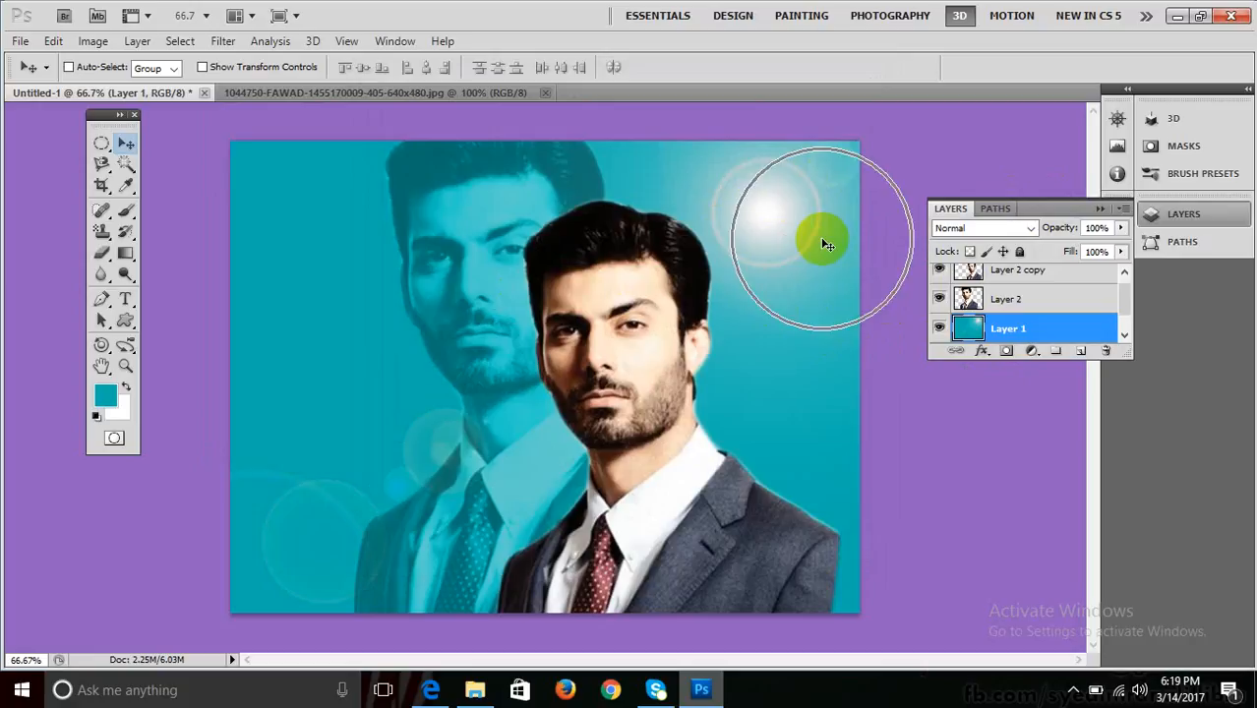
left_click(971, 334)
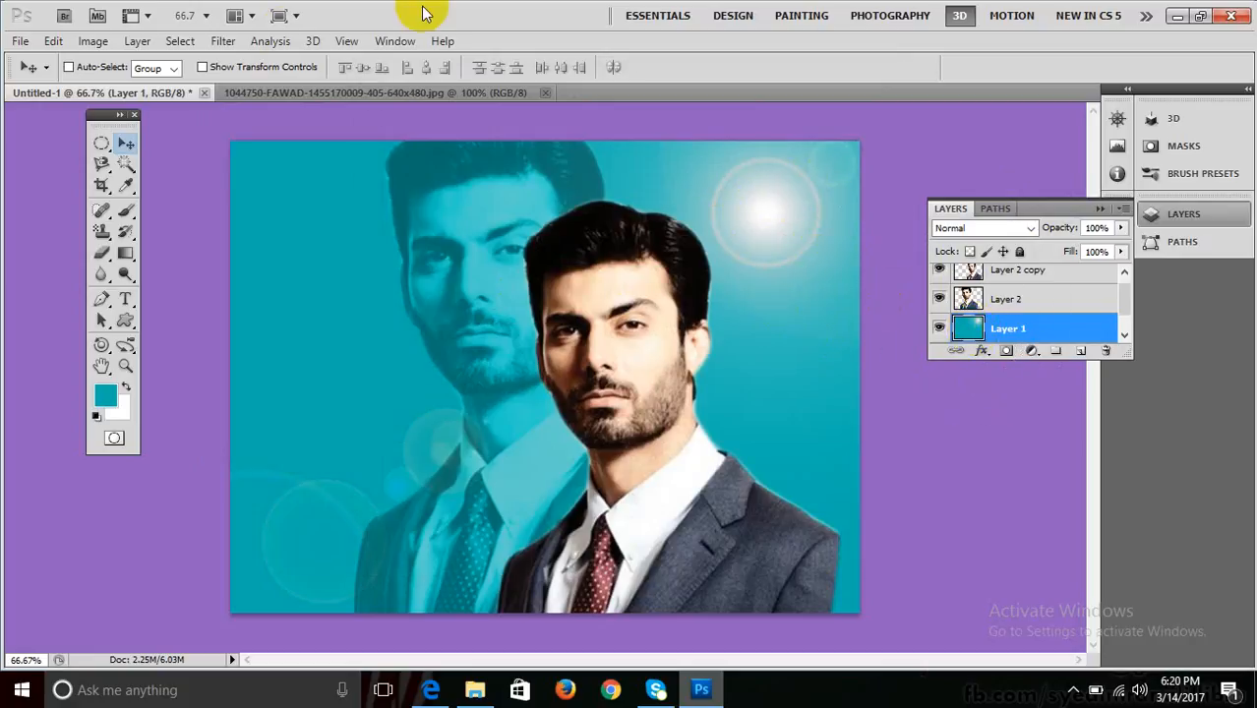
left_click(222, 40)
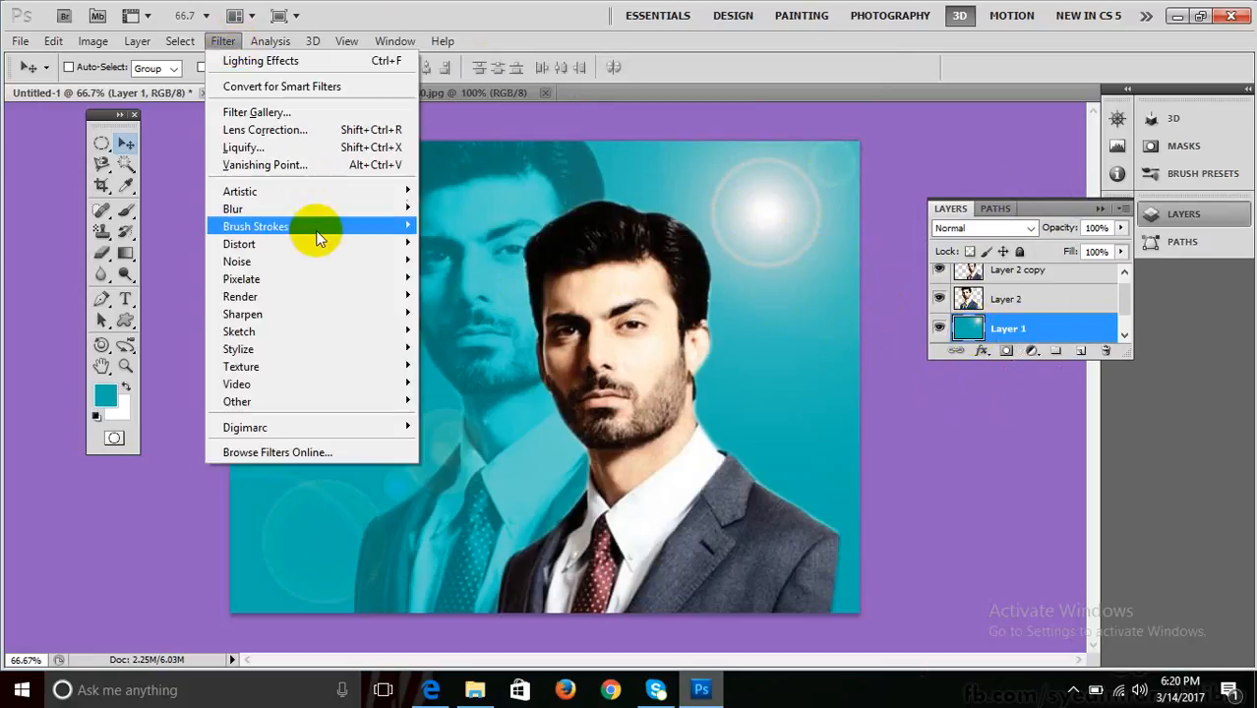
mouse_move(311, 214)
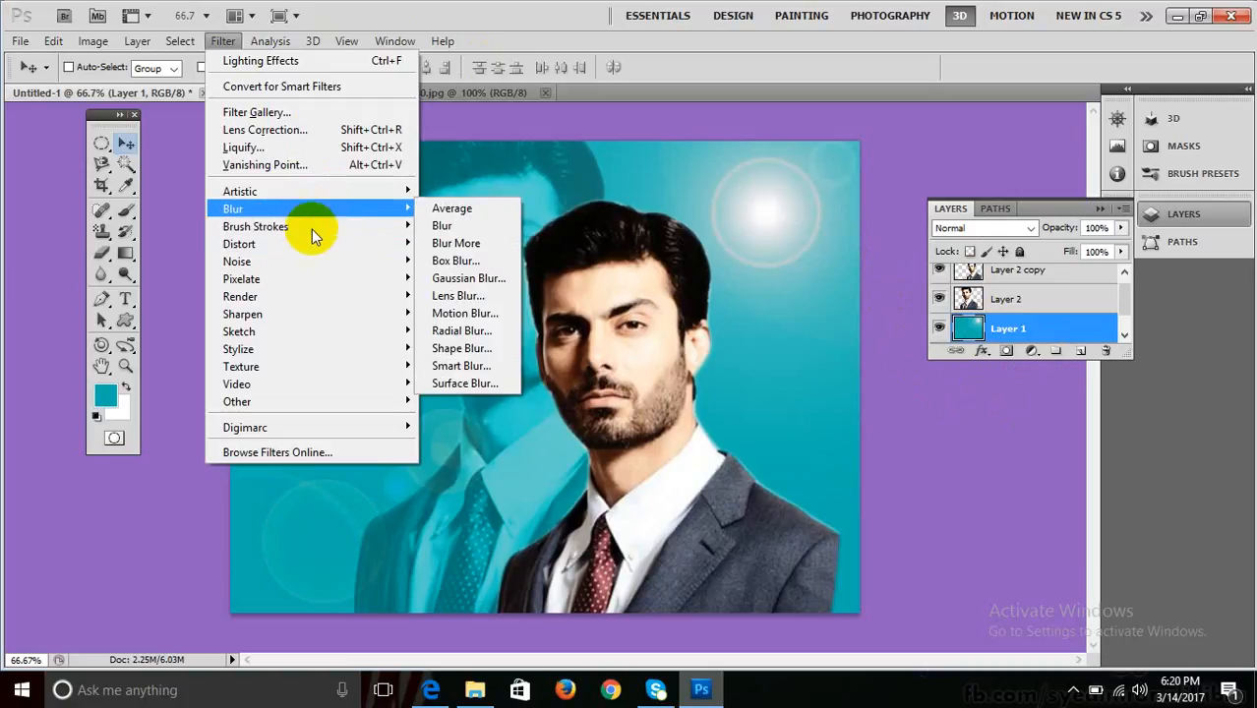
mouse_move(325, 297)
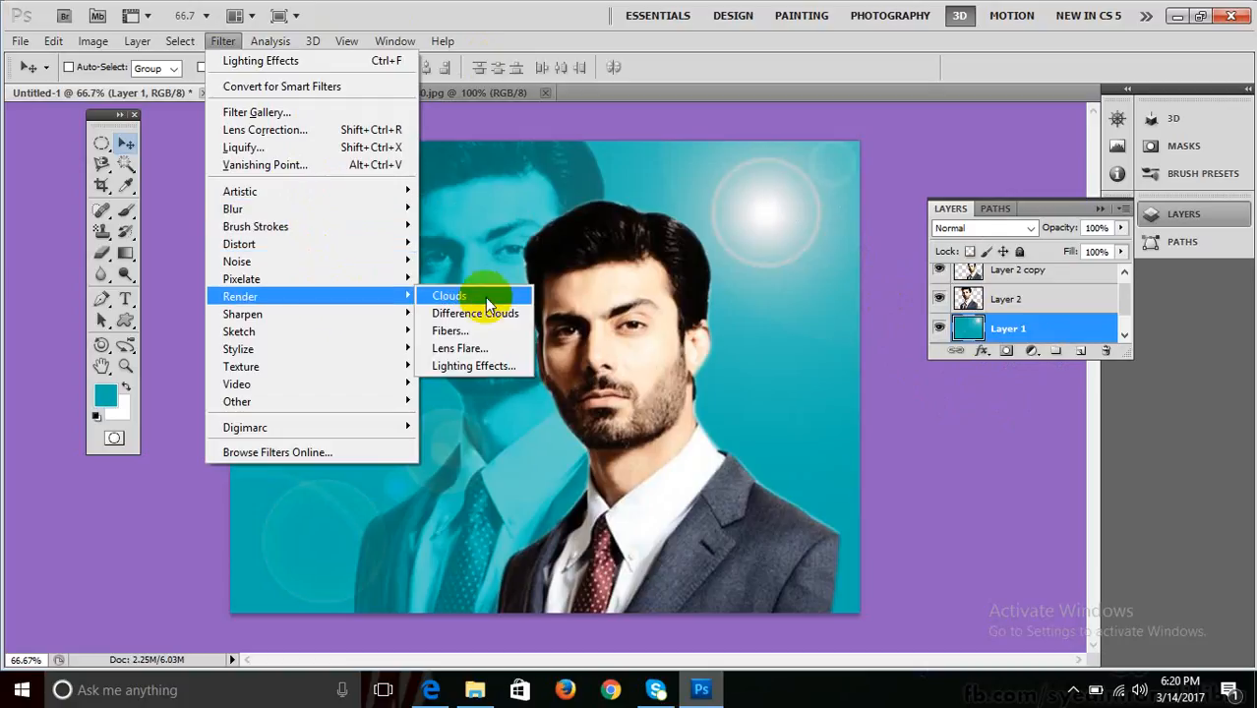
left_click(479, 366)
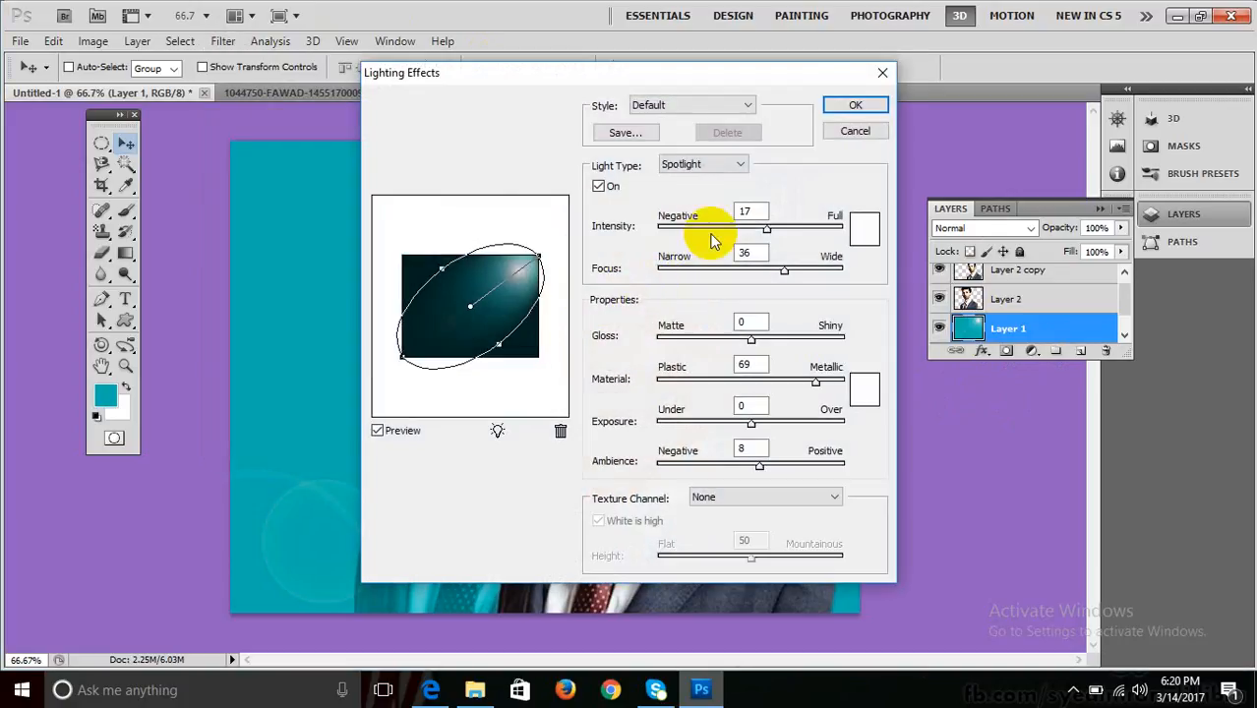
left_click(707, 165)
left_click(695, 194)
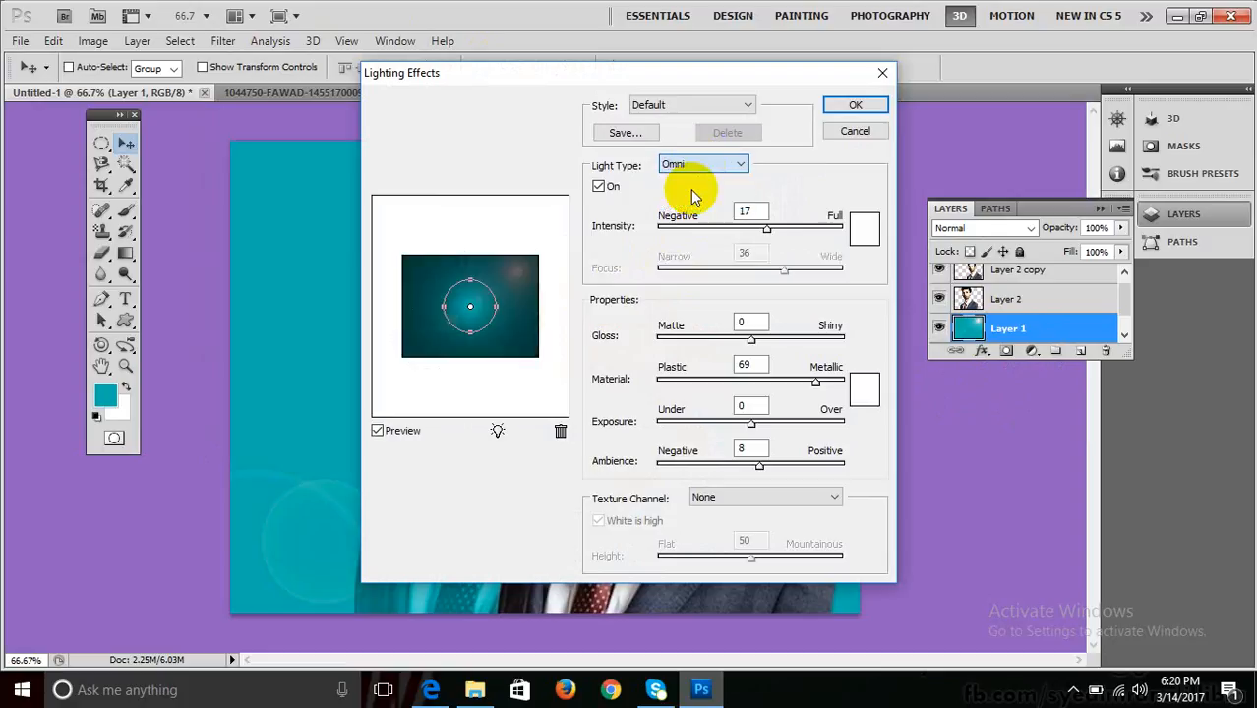
left_click_drag(497, 312, 521, 317)
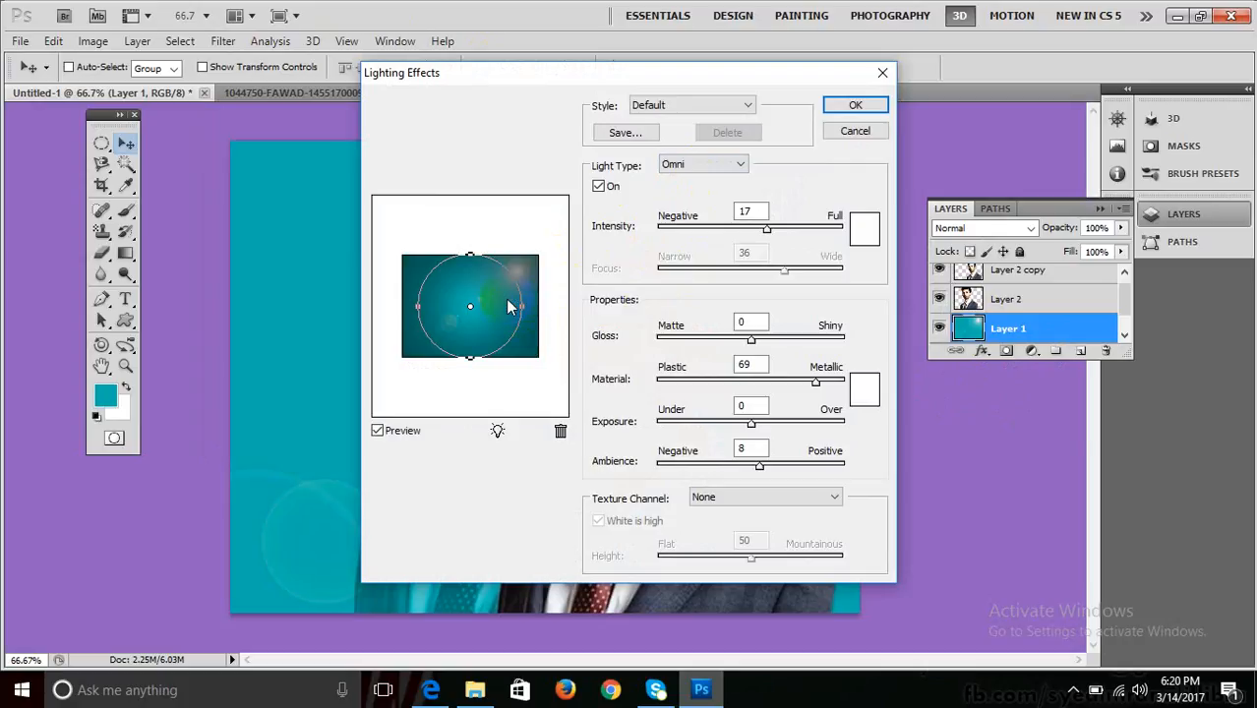
left_click_drag(524, 313, 511, 307)
left_click_drag(768, 233, 779, 233)
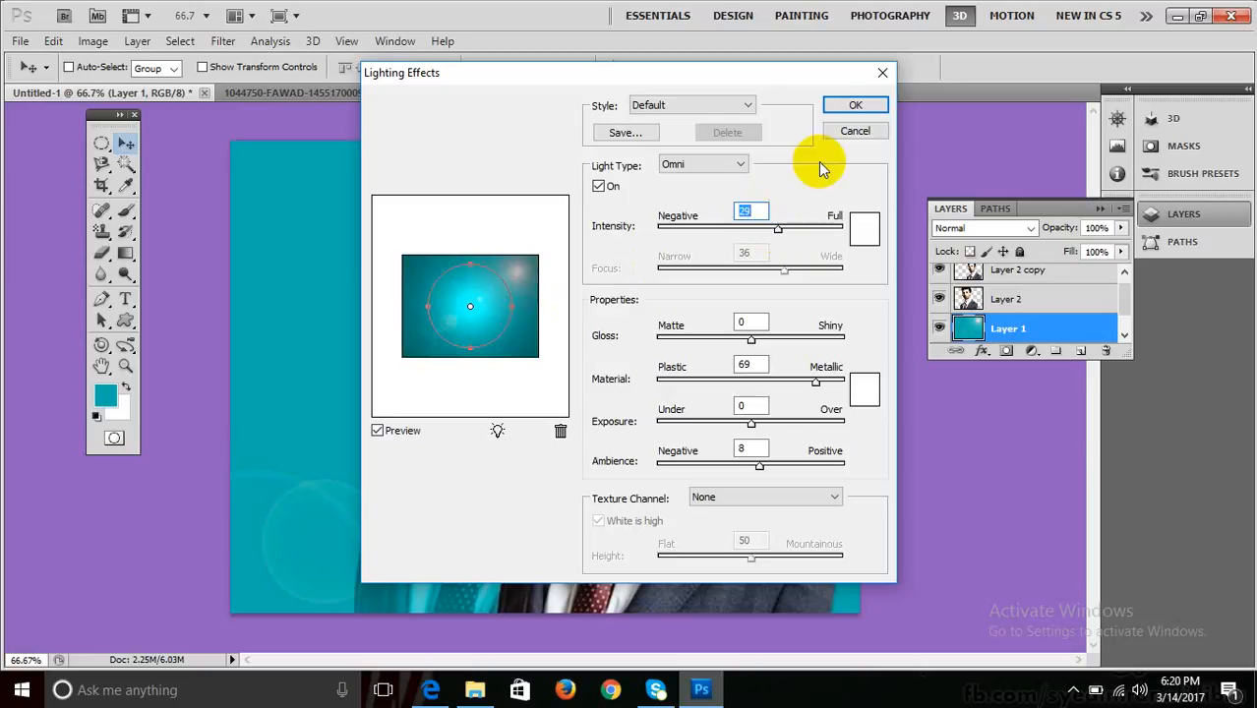
left_click(850, 106)
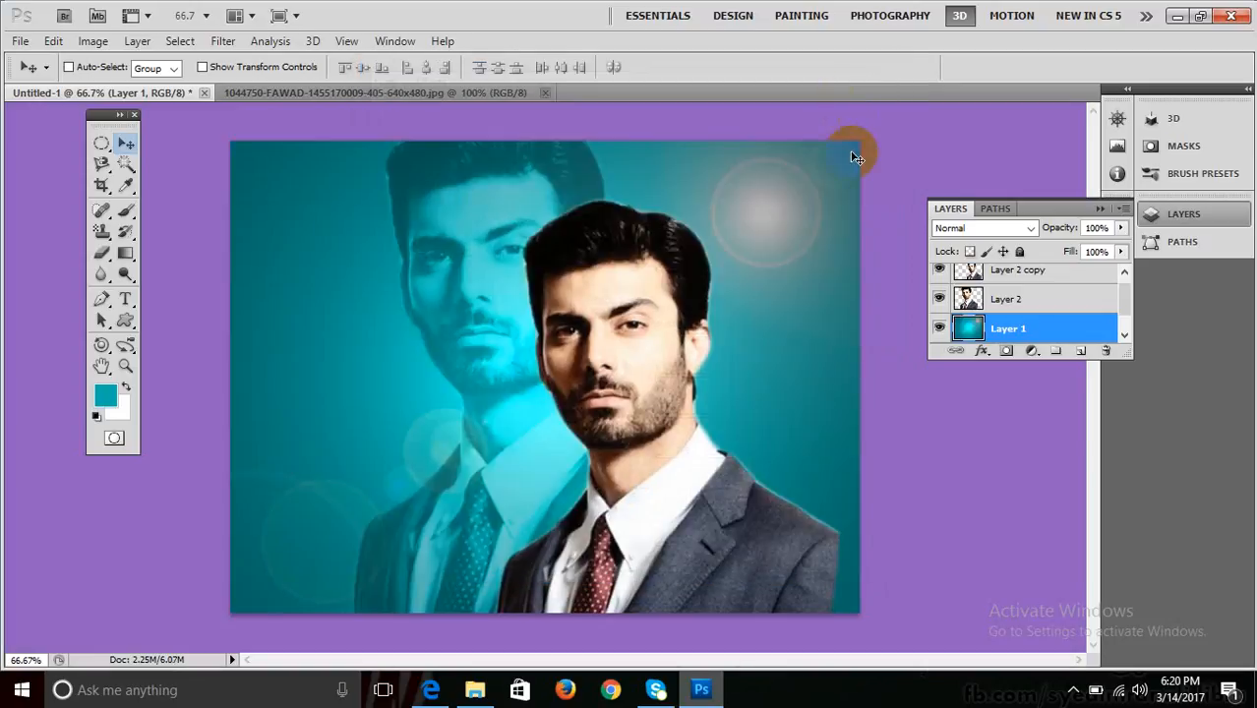
Select Layer 2 and toggle the faded portrait's visibility off and back on.
left_click(995, 296)
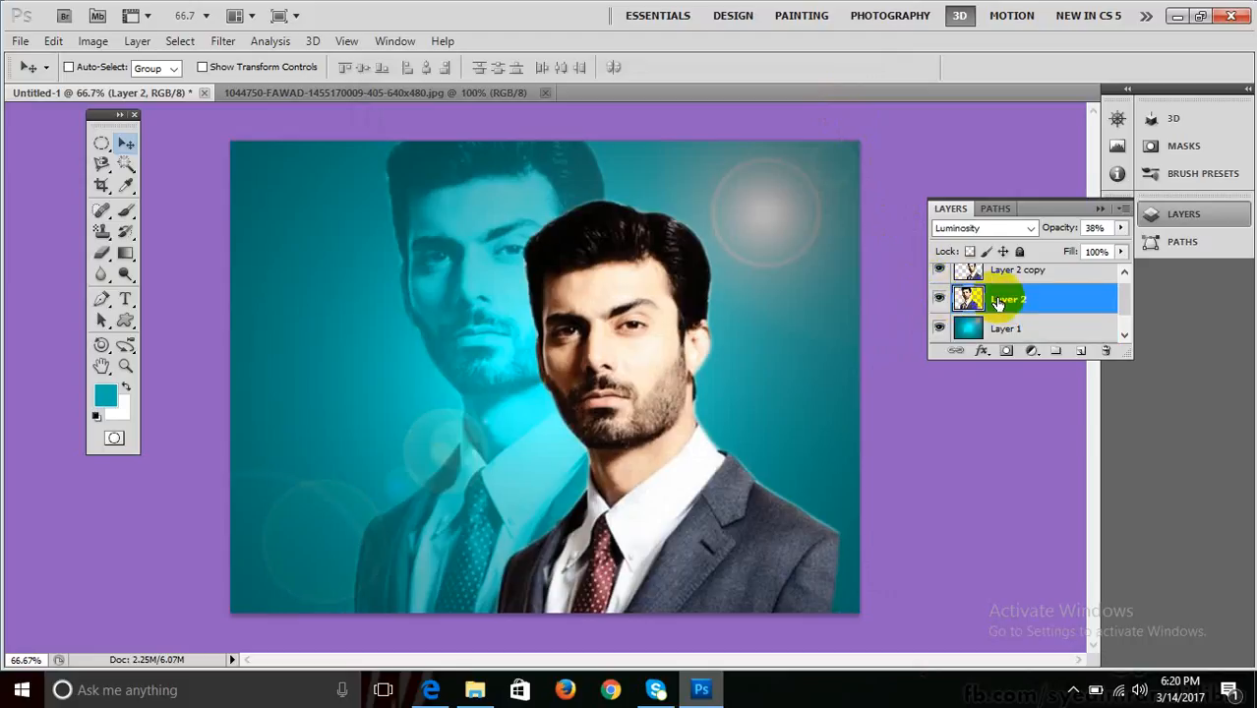
left_click(939, 299)
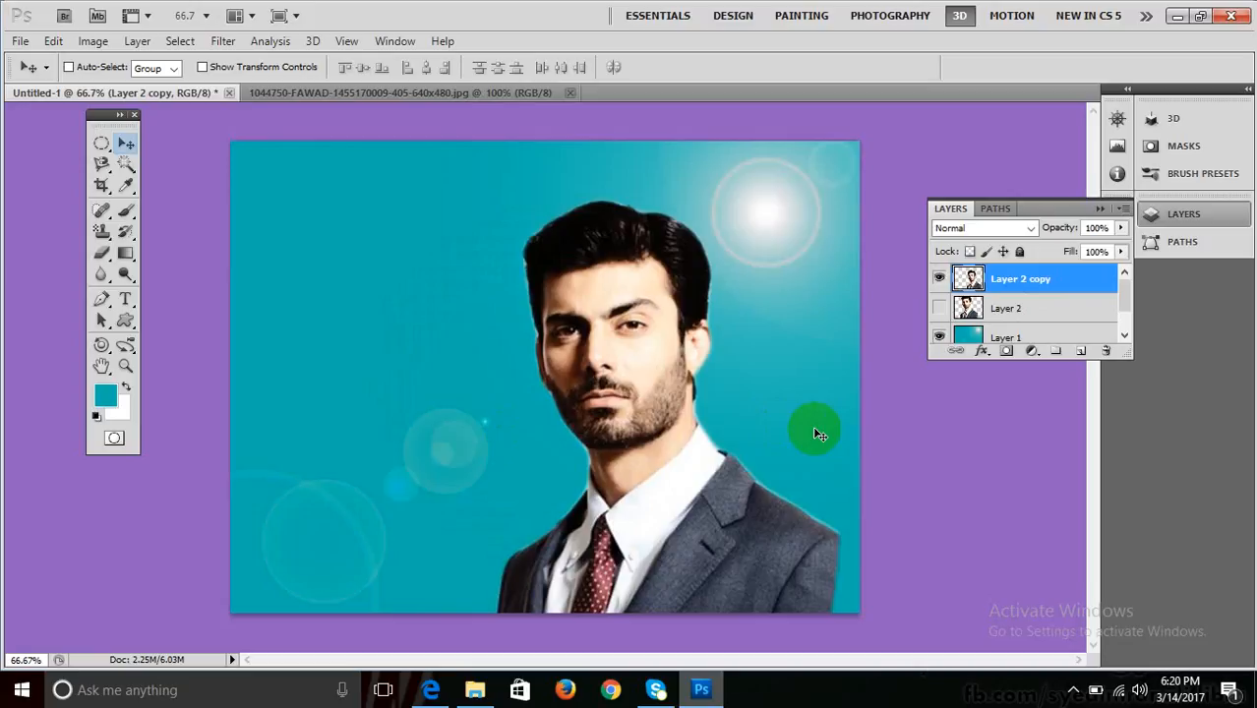
left_click(939, 308)
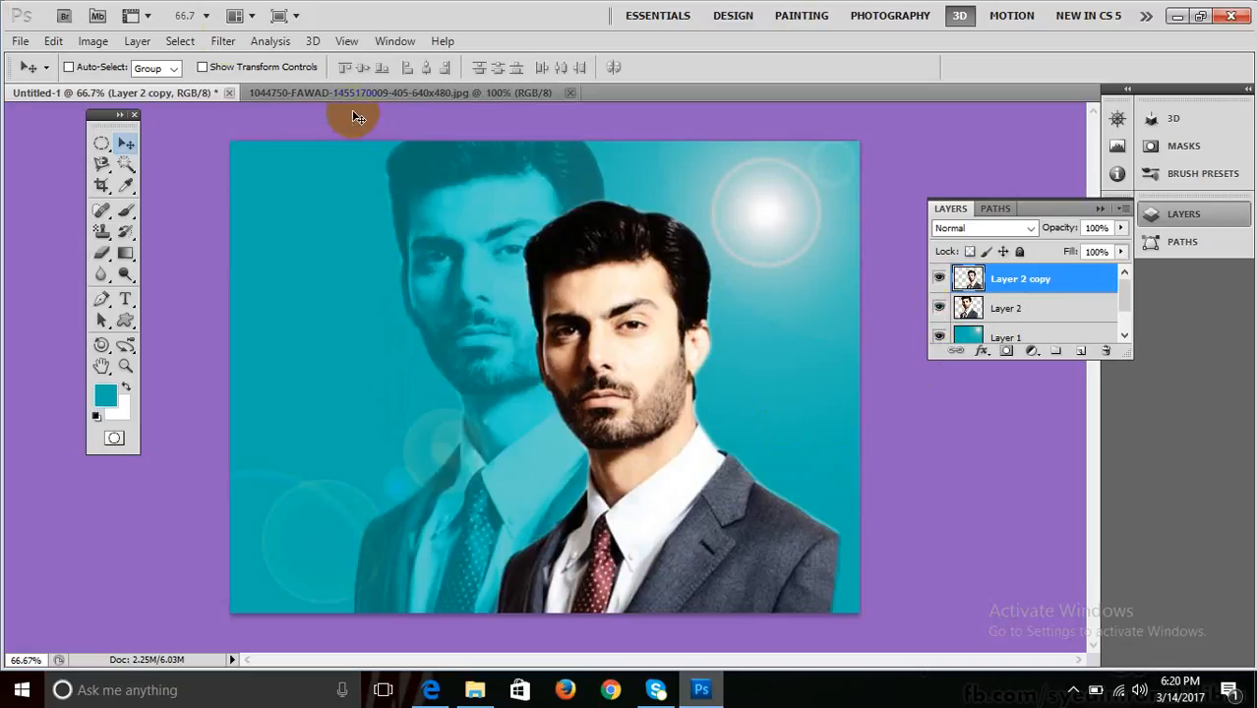
Close Lighting Effects without applying it and select Layer 1.
left_click(222, 41)
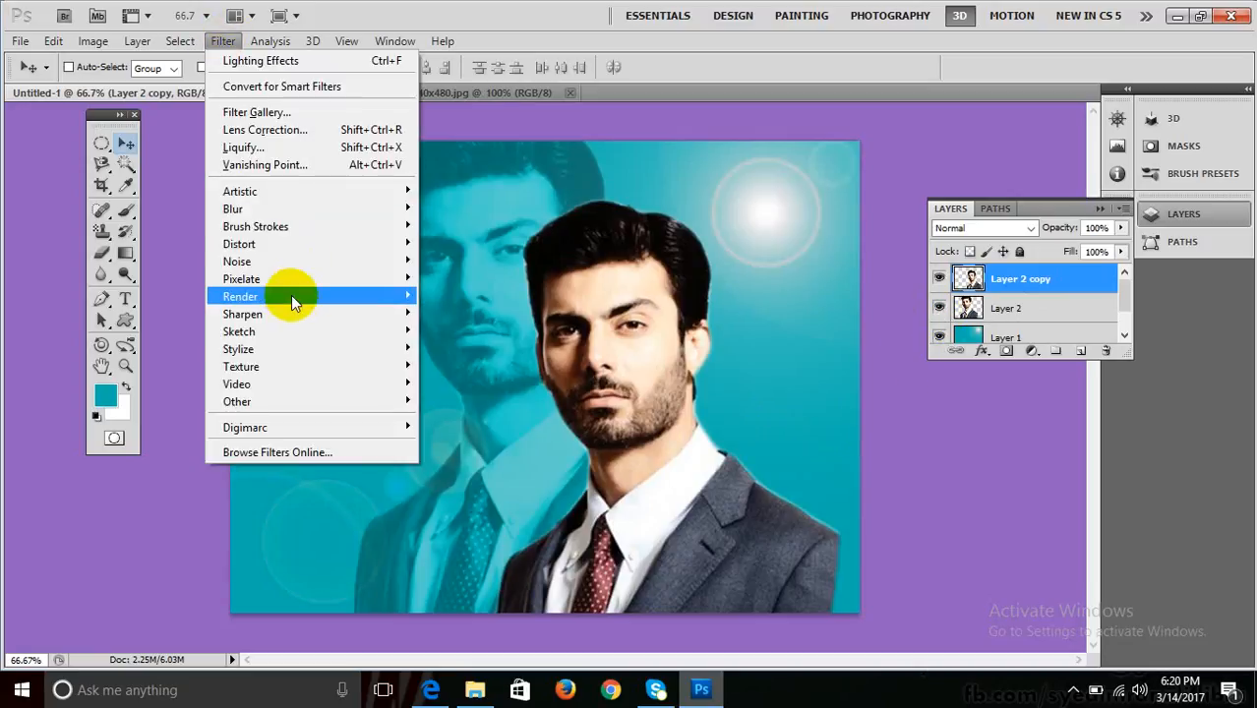
mouse_move(291, 295)
left_click(505, 364)
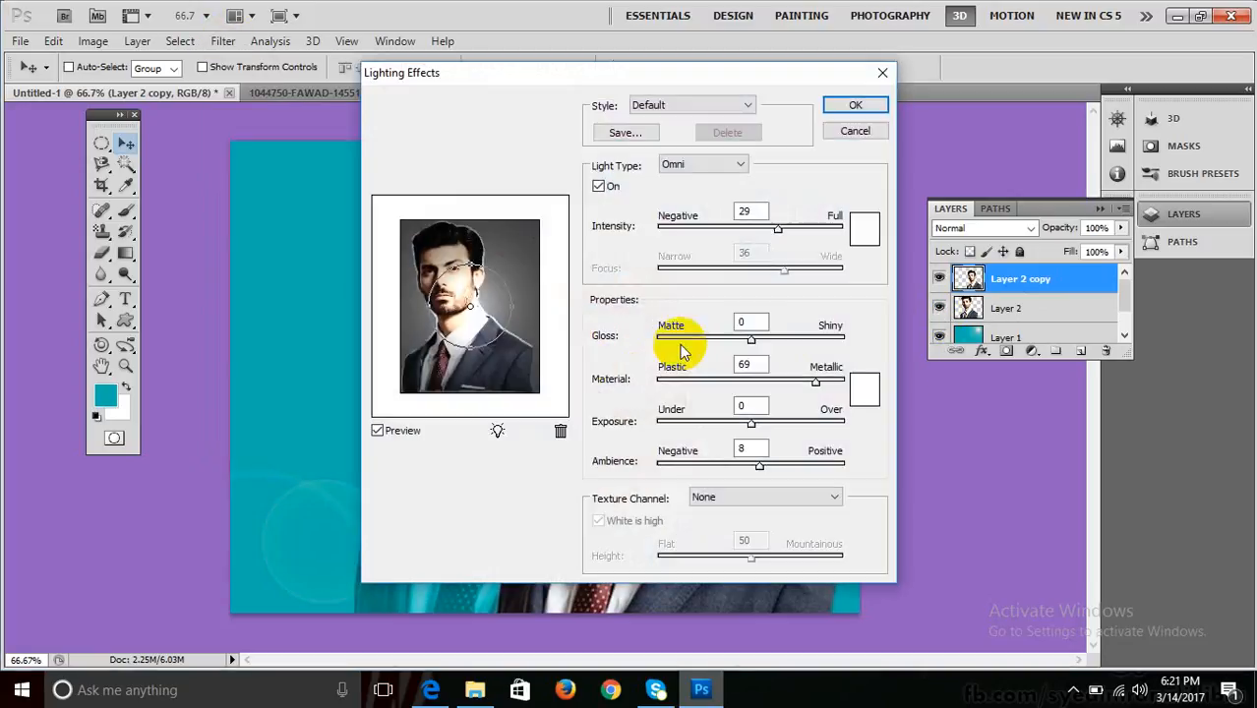
key("Return")
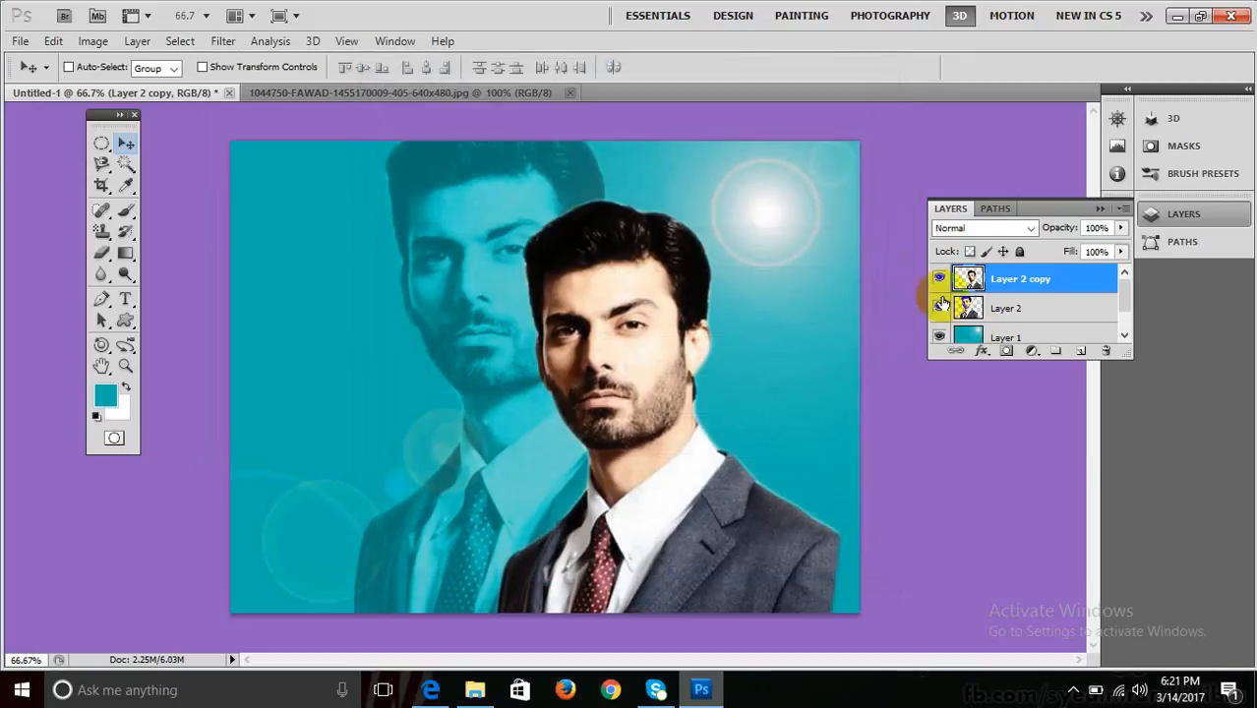
left_click(968, 336)
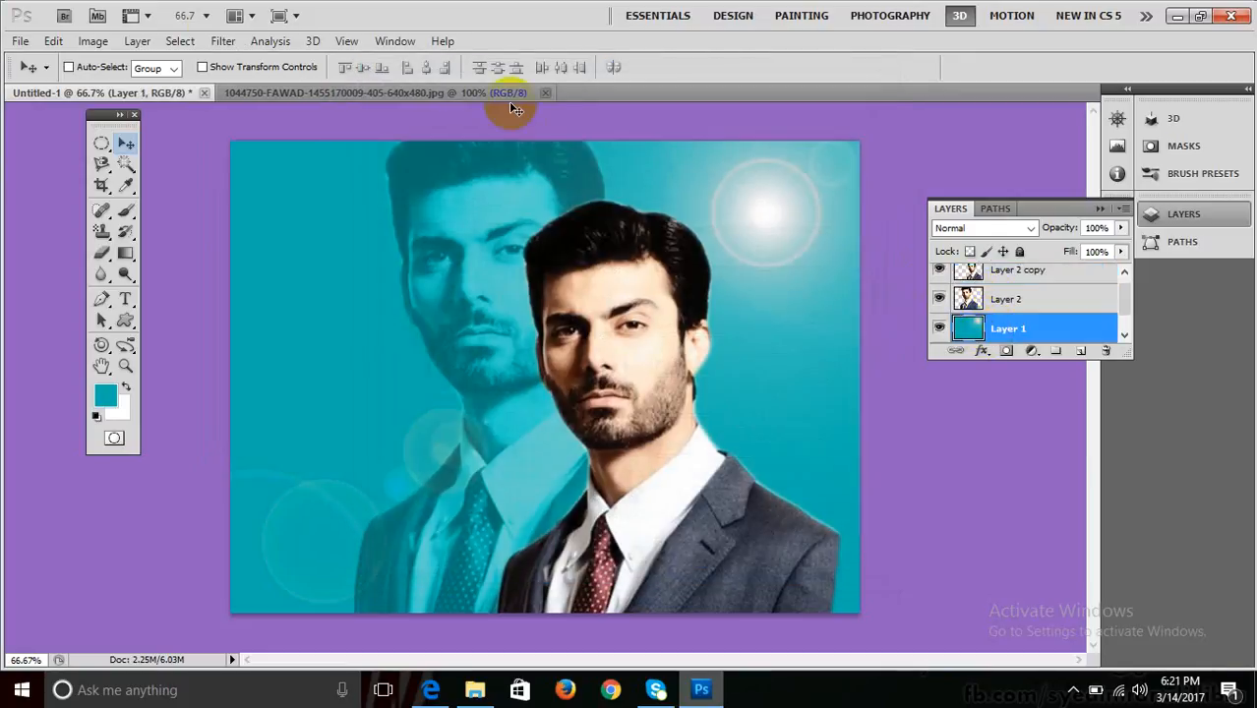
In Lighting Effects for Layer 1, try Spotlight, Directional and Omni light types.
left_click(222, 41)
mouse_move(332, 296)
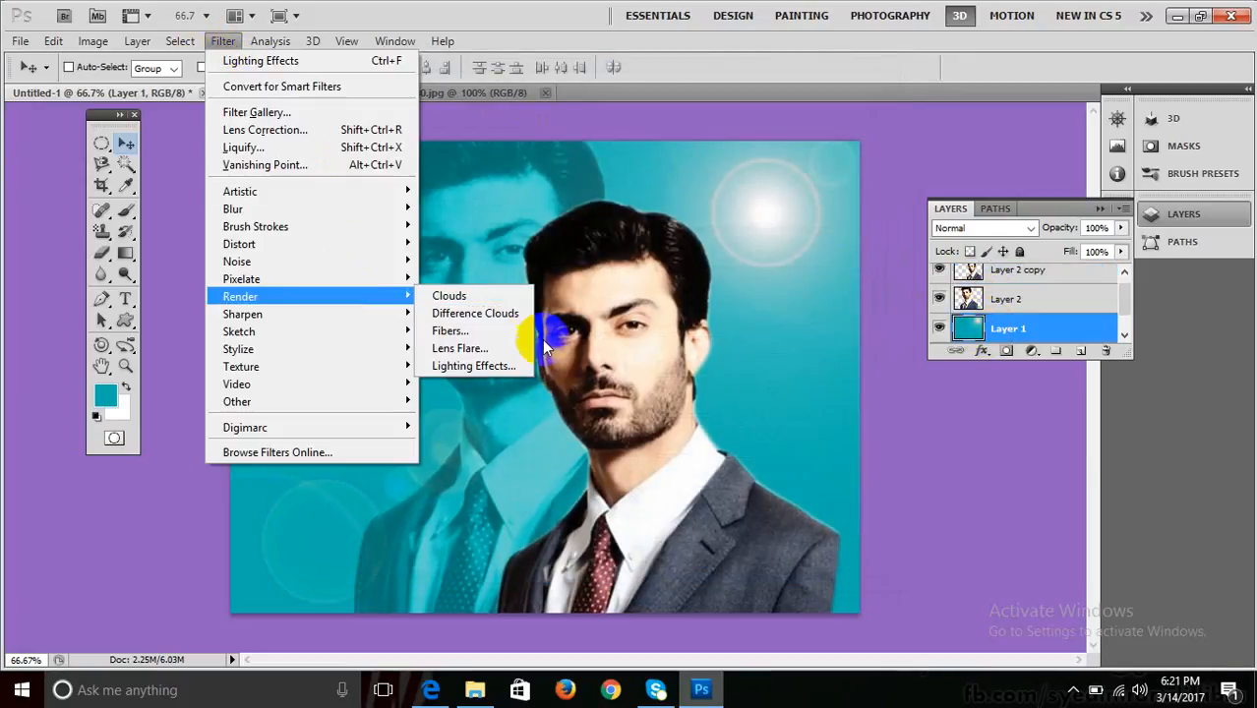
left_click(514, 364)
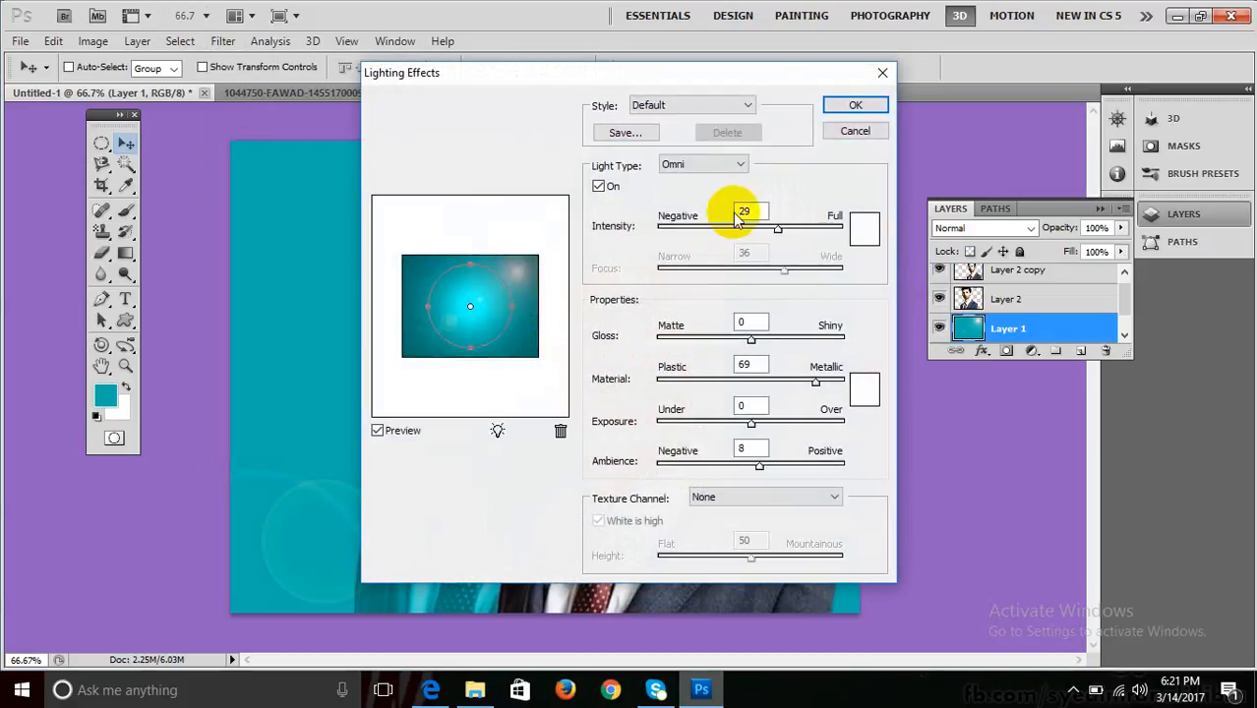
left_click(715, 164)
left_click(688, 206)
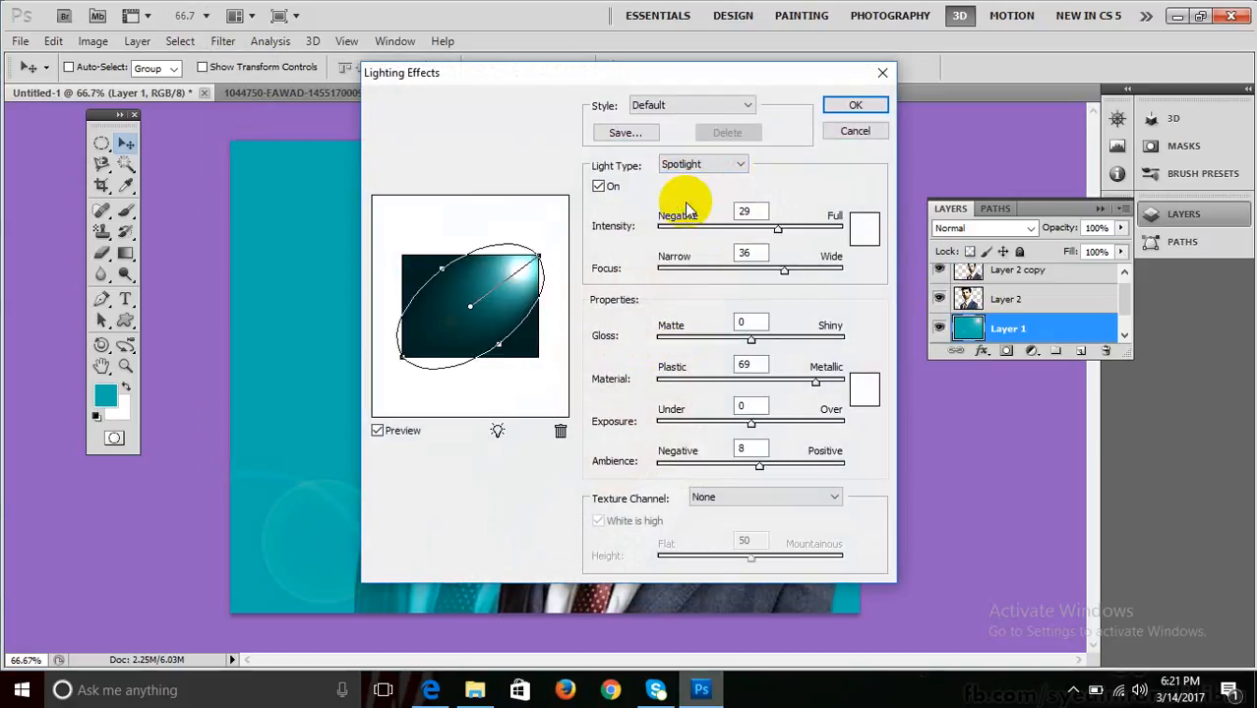
left_click(713, 165)
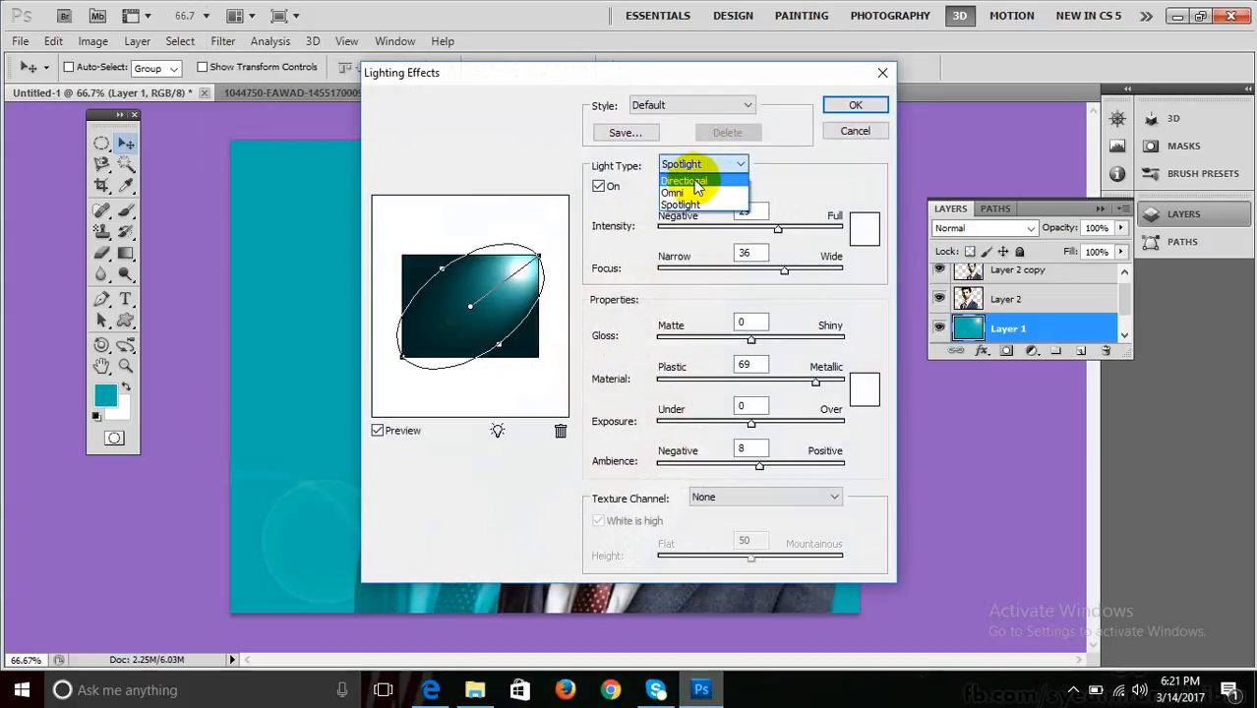
left_click(689, 181)
left_click(693, 164)
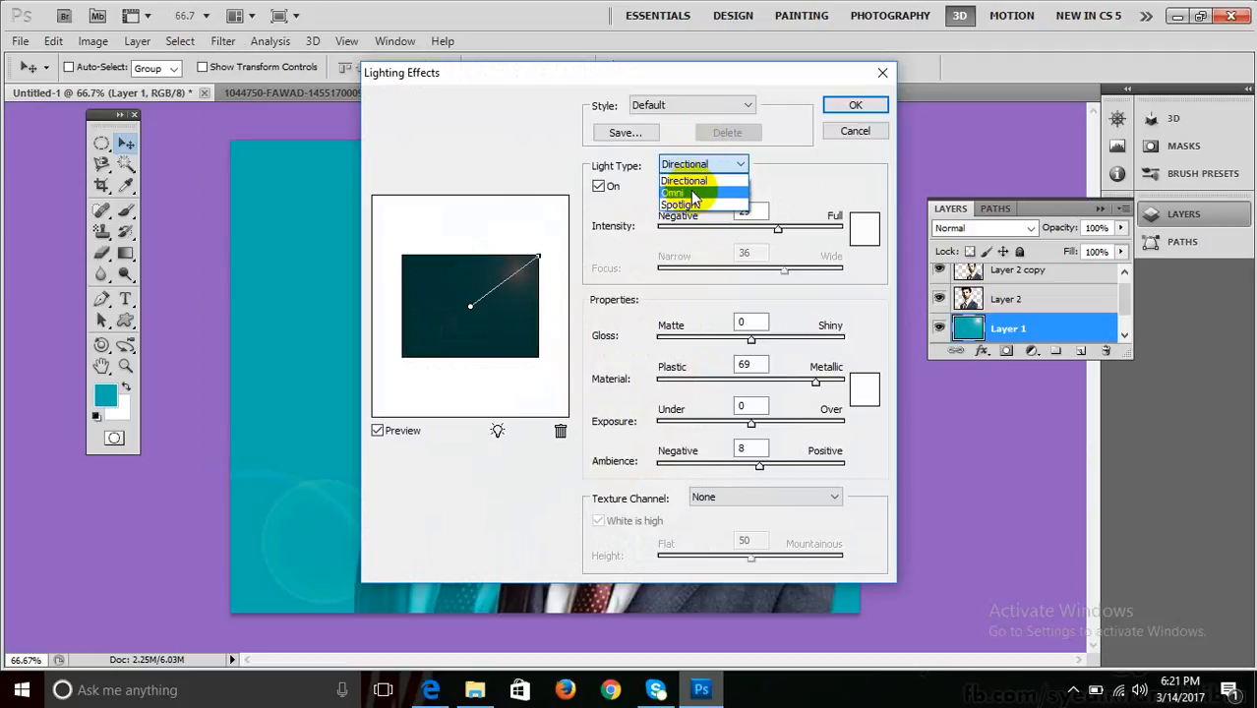
left_click(693, 193)
left_click(695, 164)
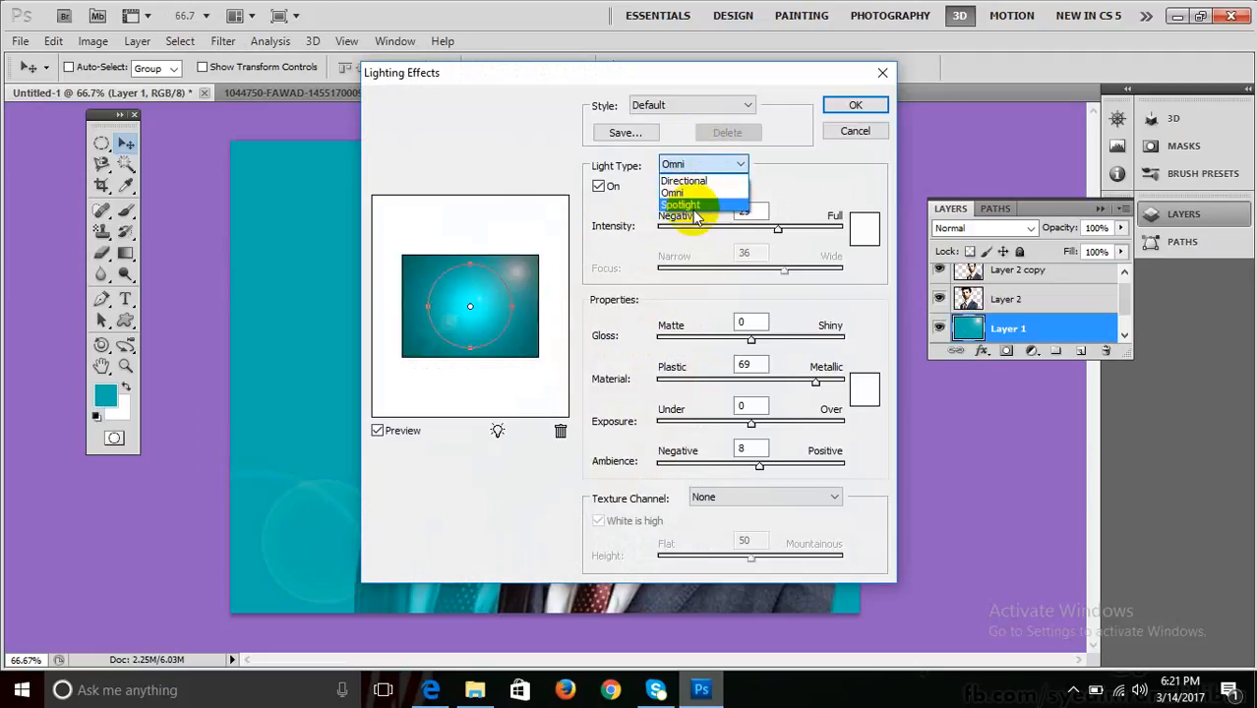
left_click(688, 181)
left_click(703, 164)
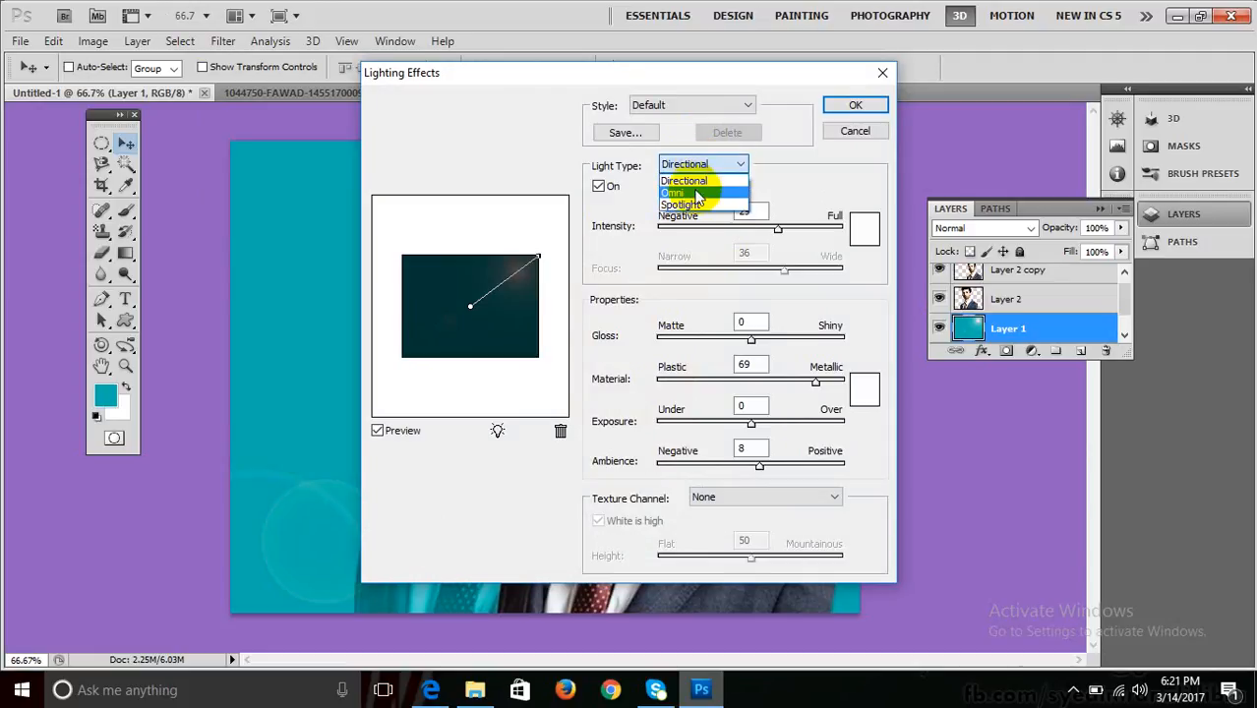
left_click(696, 206)
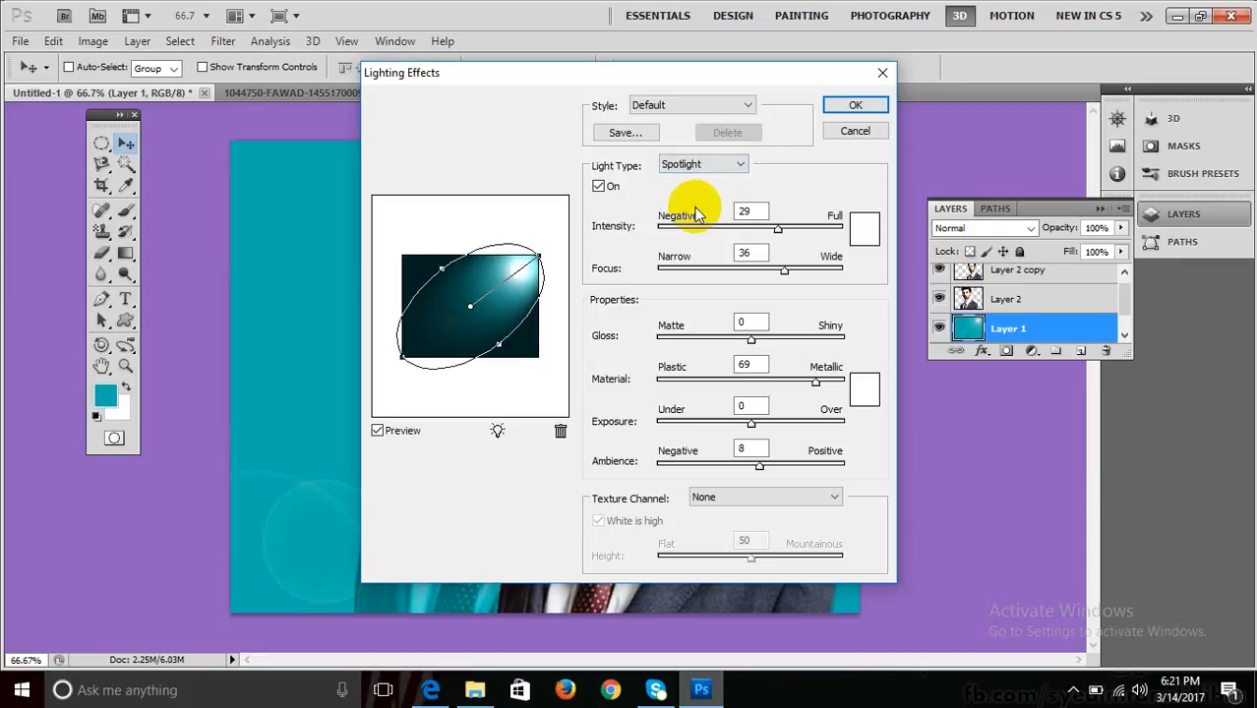
Try the Blue Omni style, then apply the Circle of Light style to Layer 1.
left_click(685, 106)
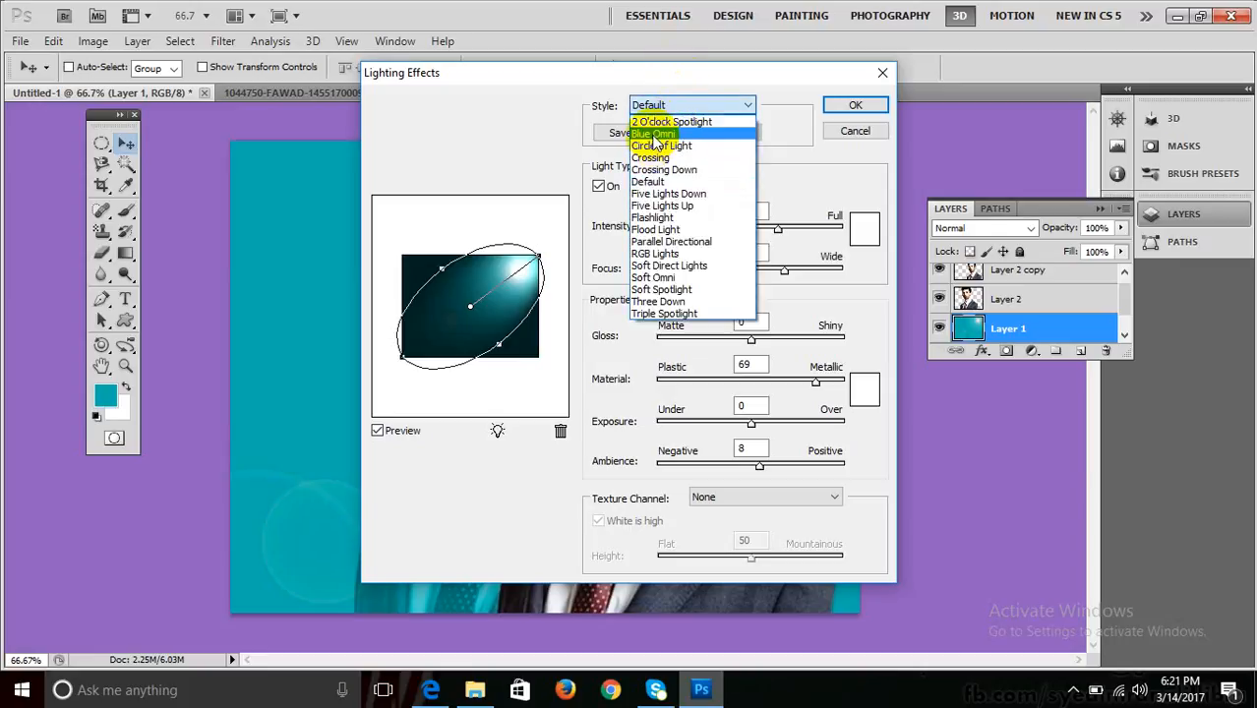
left_click(654, 134)
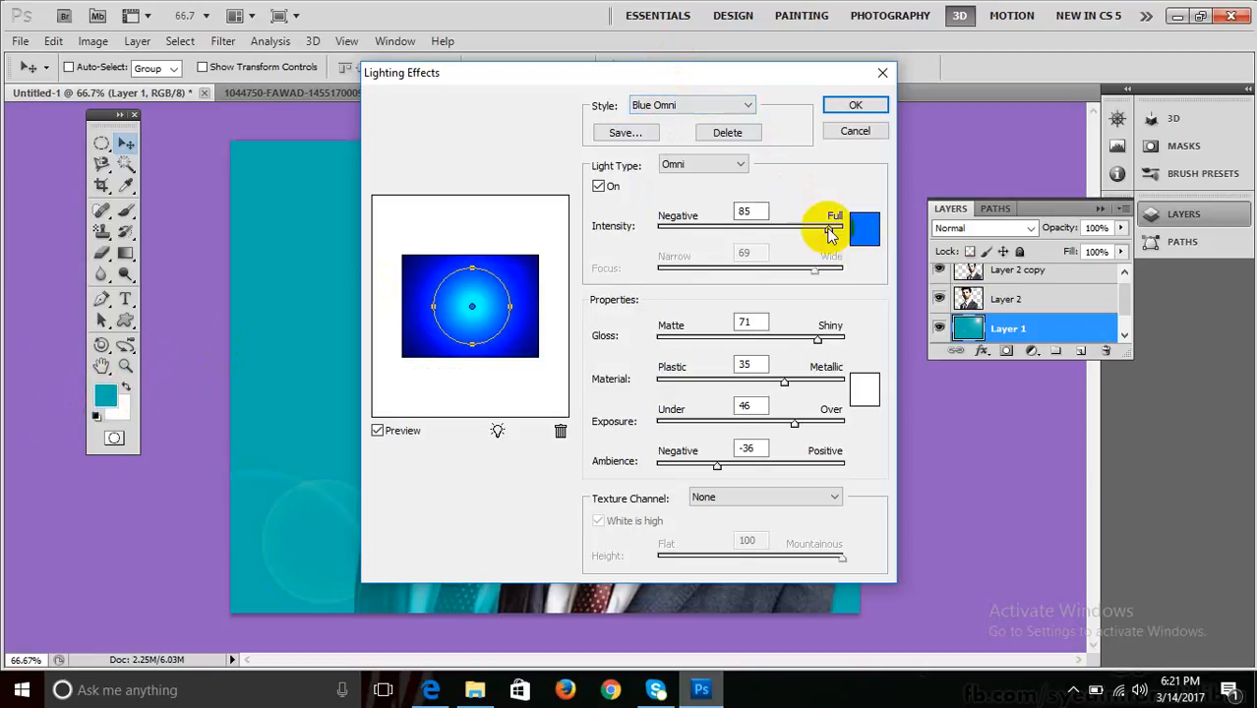
left_click(867, 228)
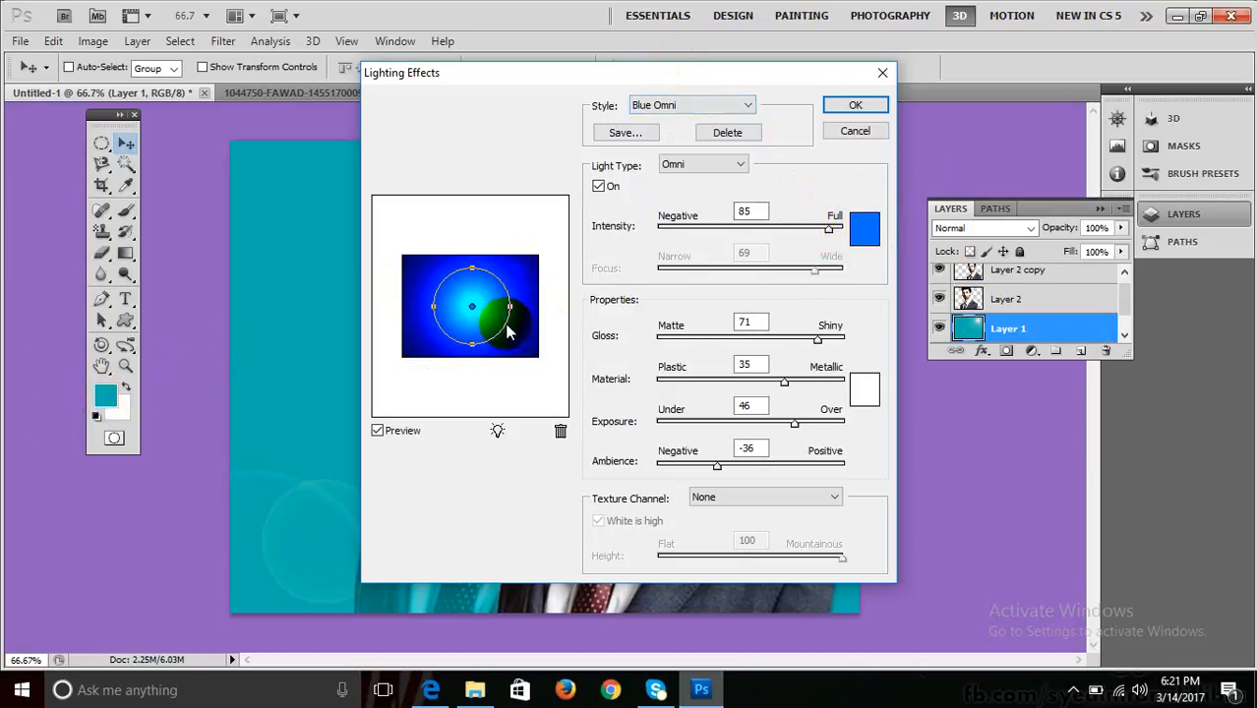
left_click(668, 116)
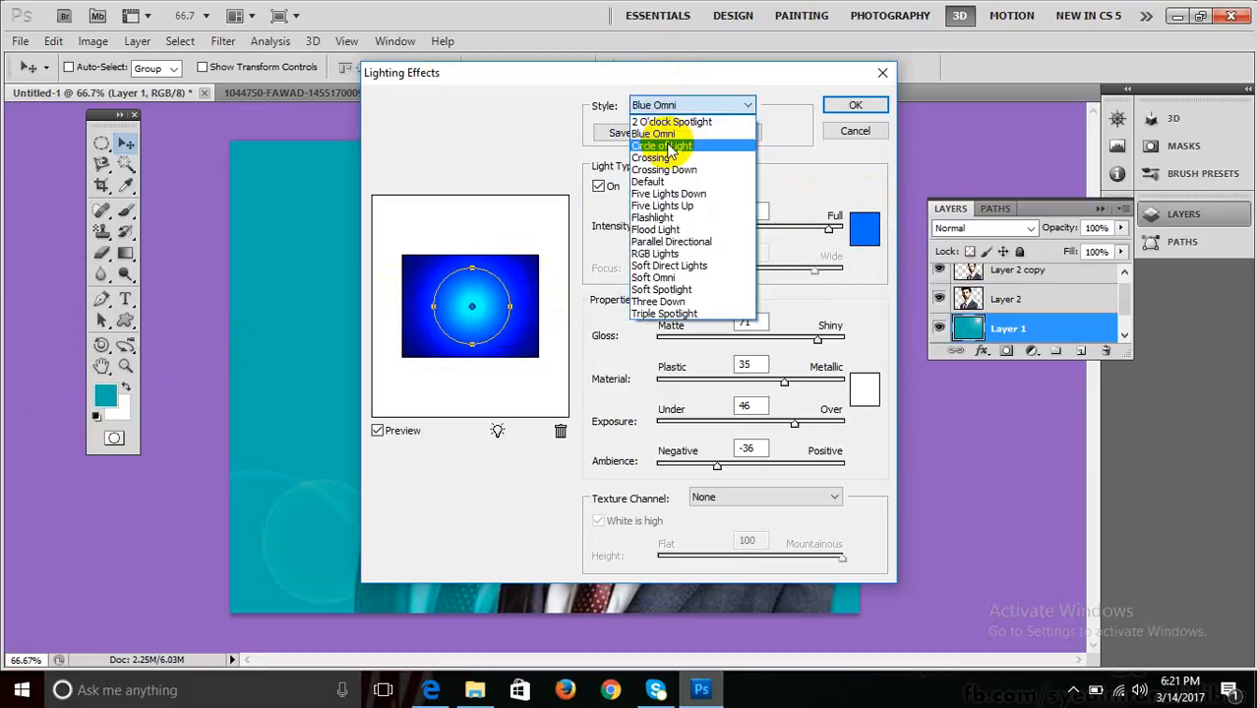
left_click(666, 143)
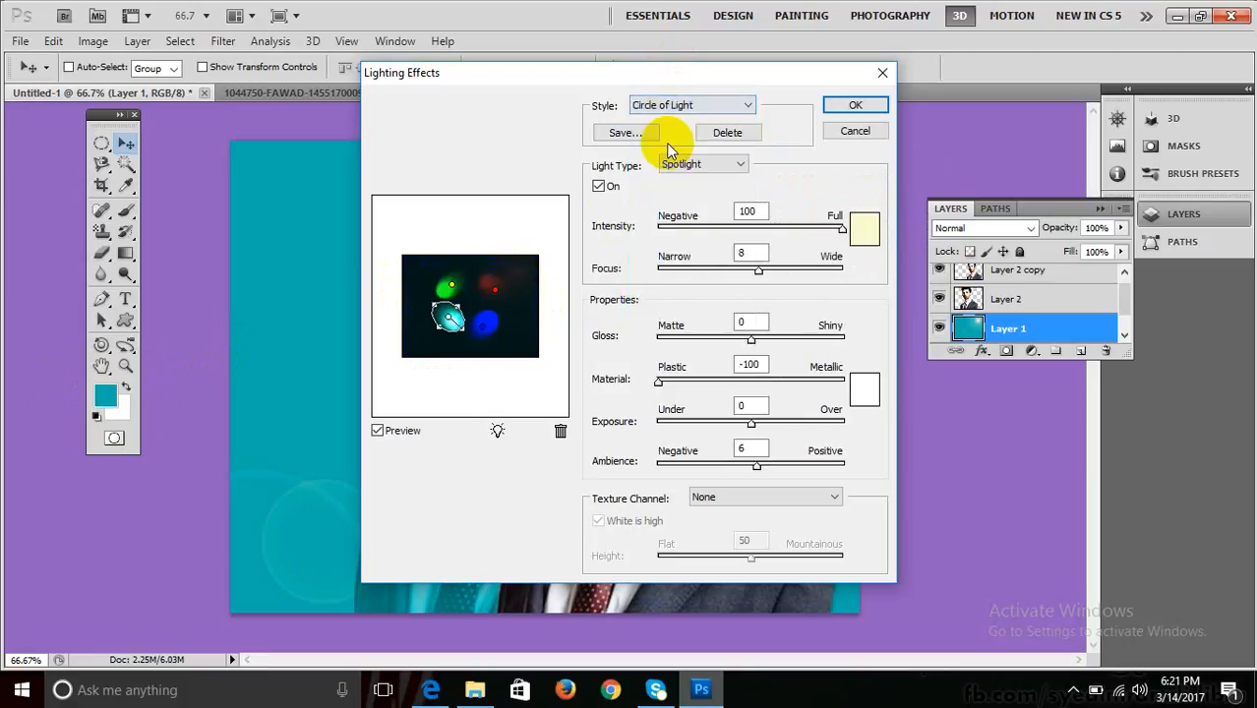
left_click(847, 106)
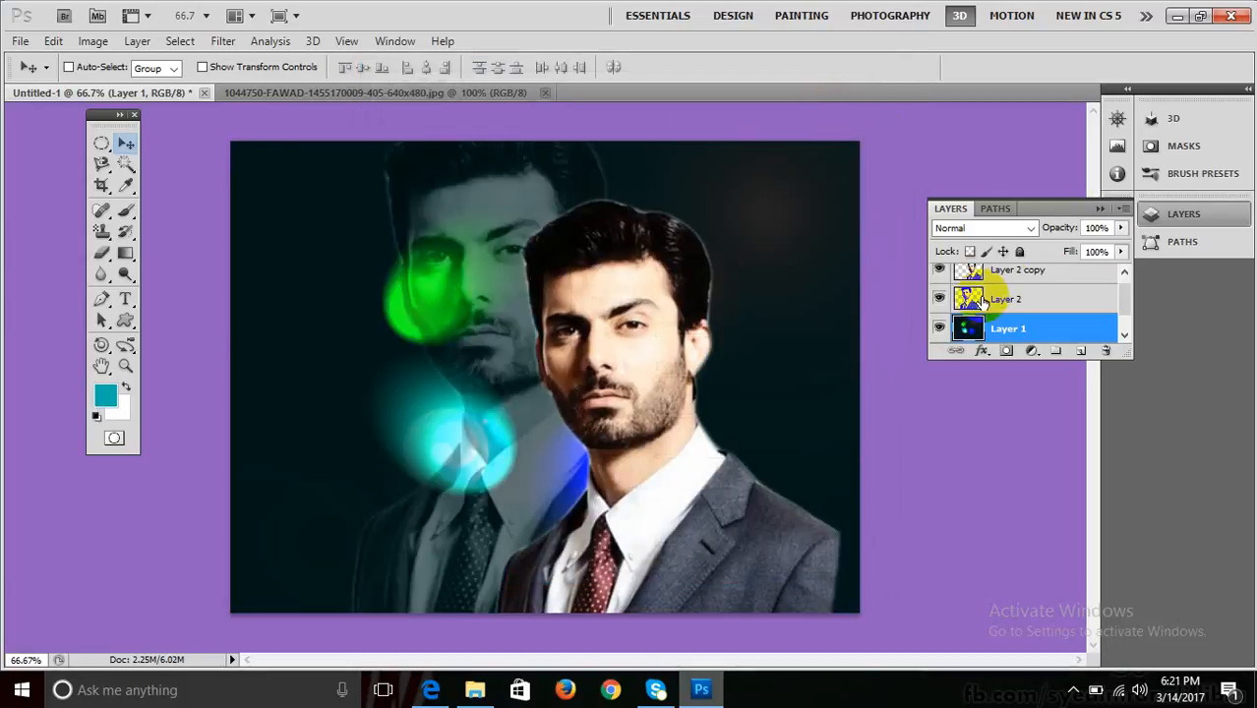
Toggle the faded twin, cancel Lighting Effects, and expand the Layers panel to show Background.
left_click(941, 300)
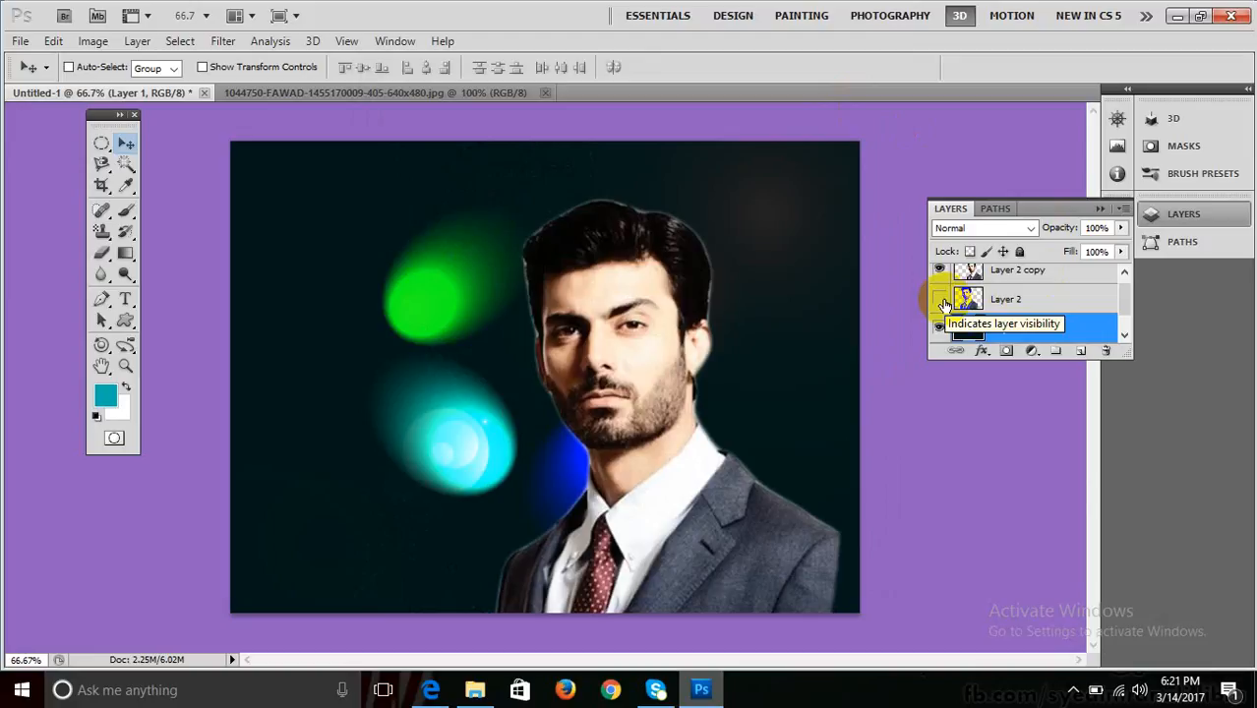
left_click(942, 301)
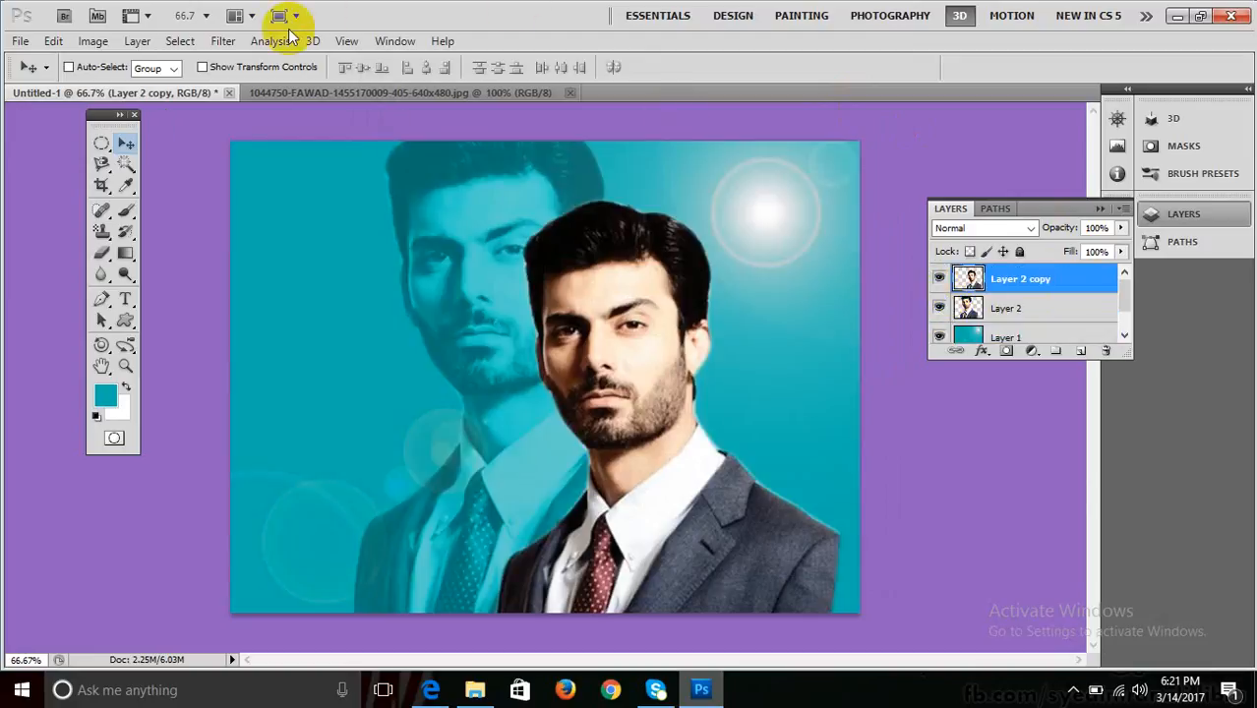
left_click(222, 40)
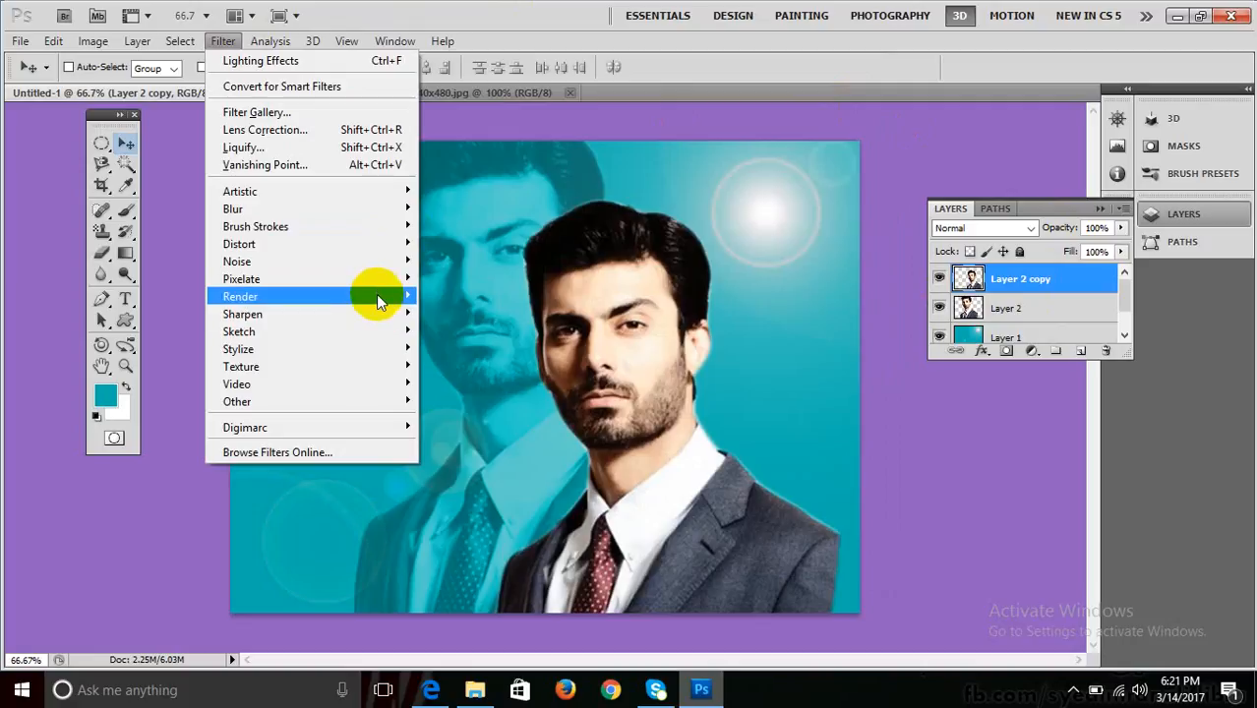
mouse_move(375, 294)
left_click(497, 365)
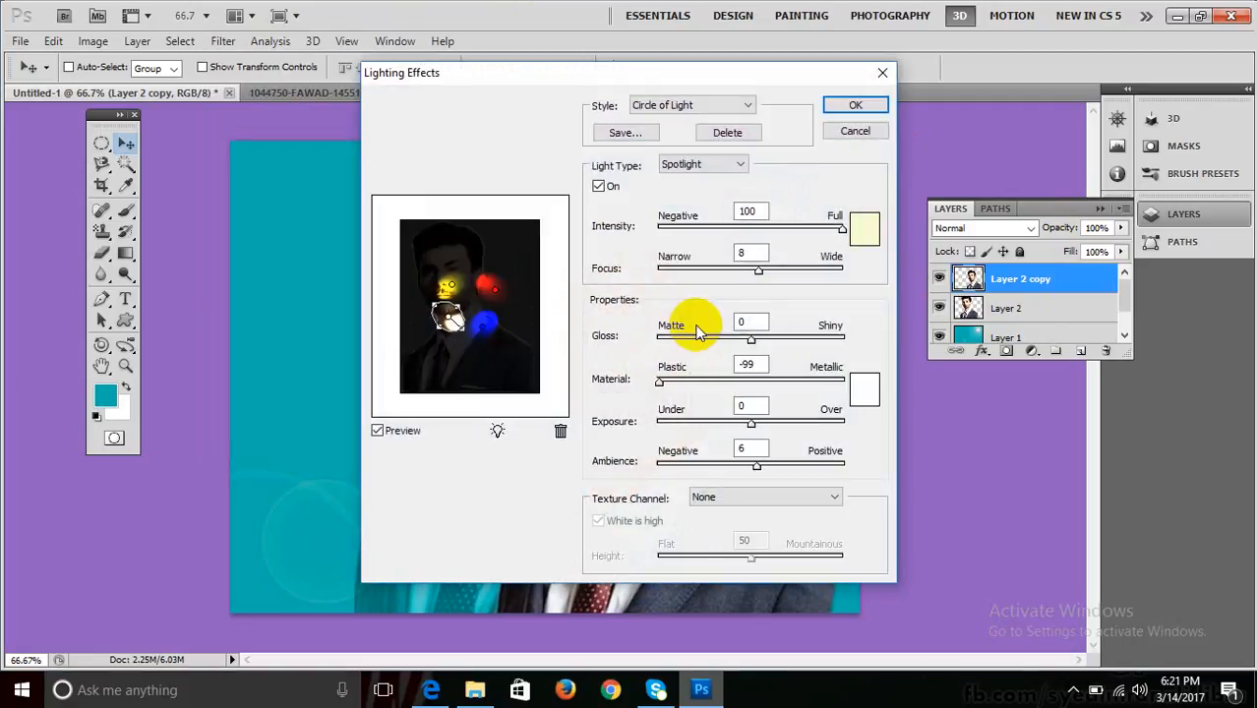
key("Escape")
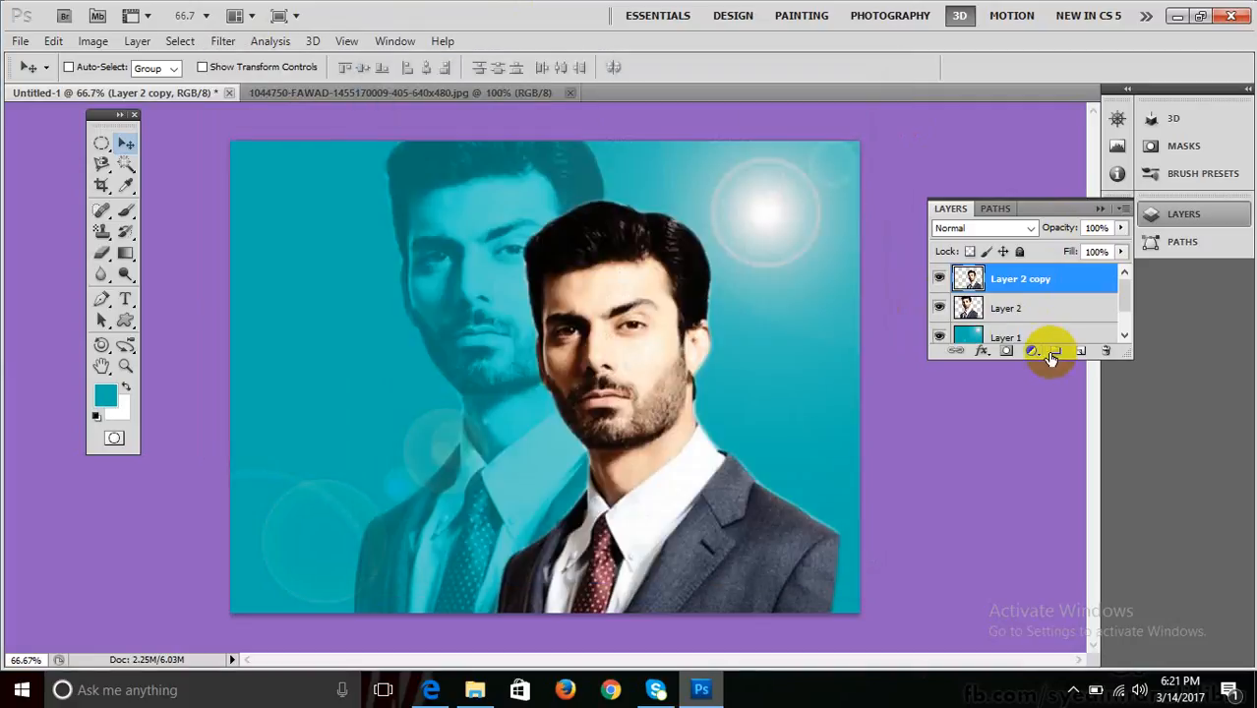
left_click_drag(1125, 360, 1127, 415)
left_click(1046, 339)
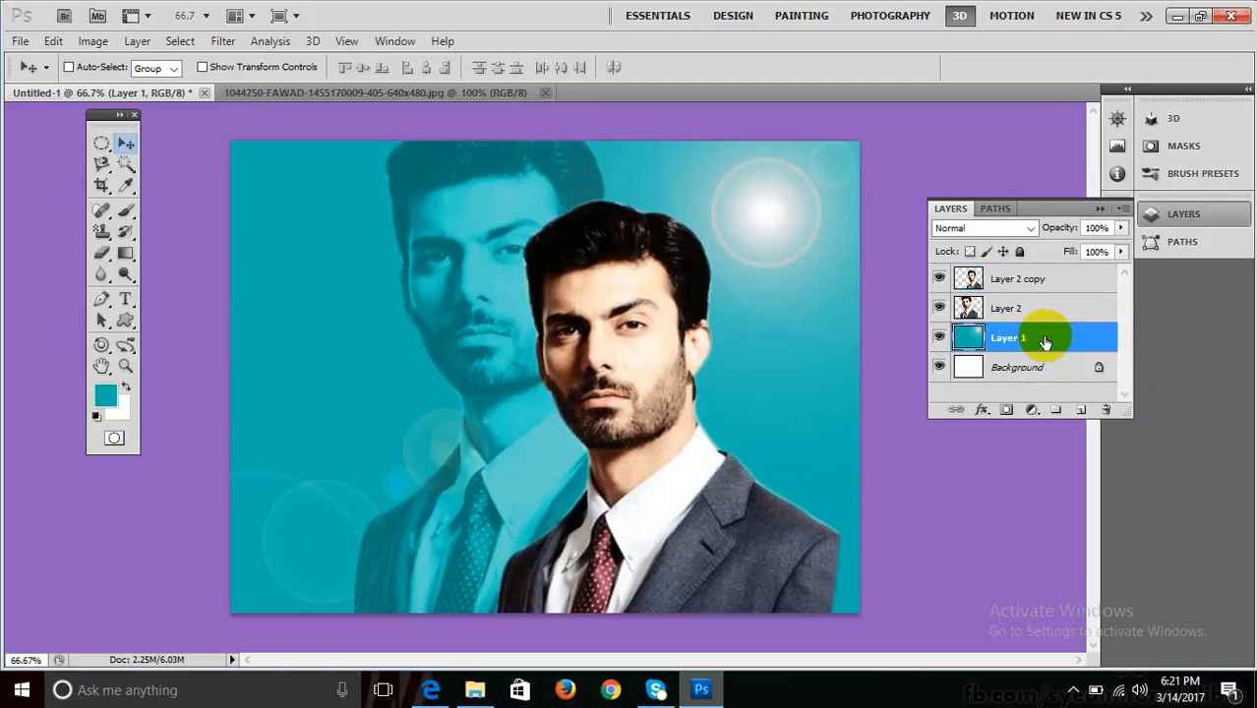
Try the Crossing and Crossing Down lighting styles on Layer 1, apply, then undo with Ctrl+Z.
left_click(264, 40)
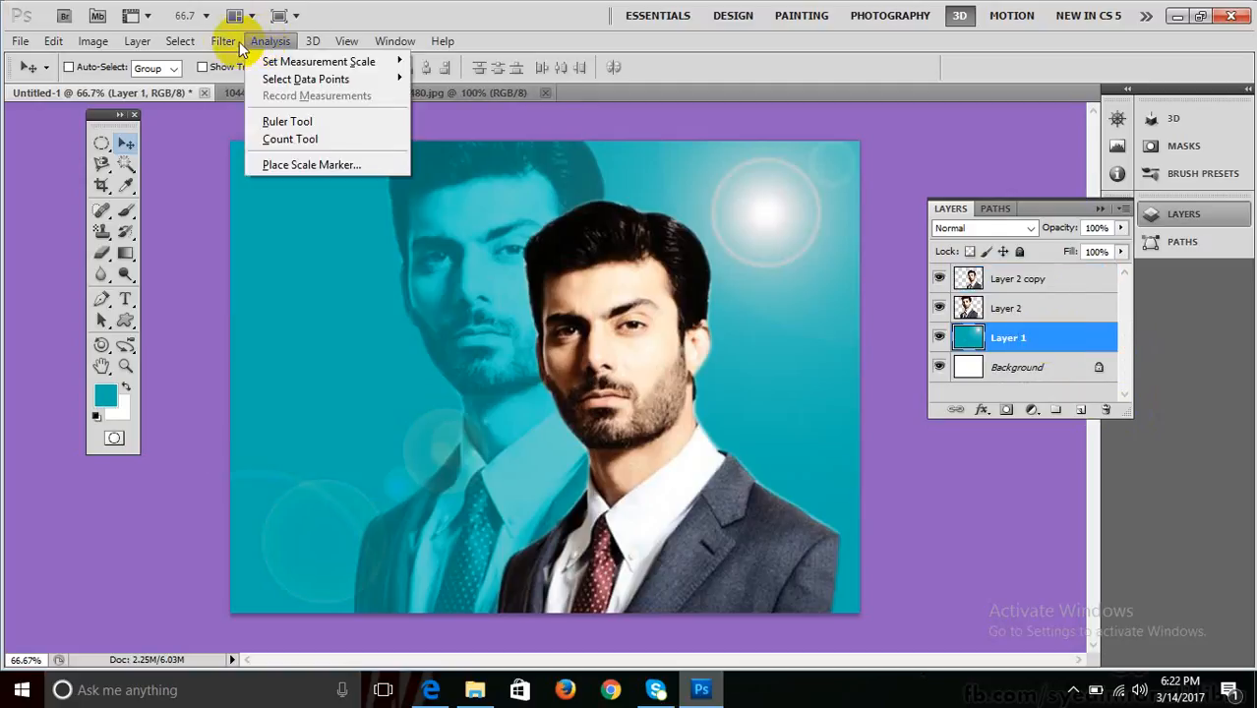
mouse_move(224, 41)
mouse_move(337, 297)
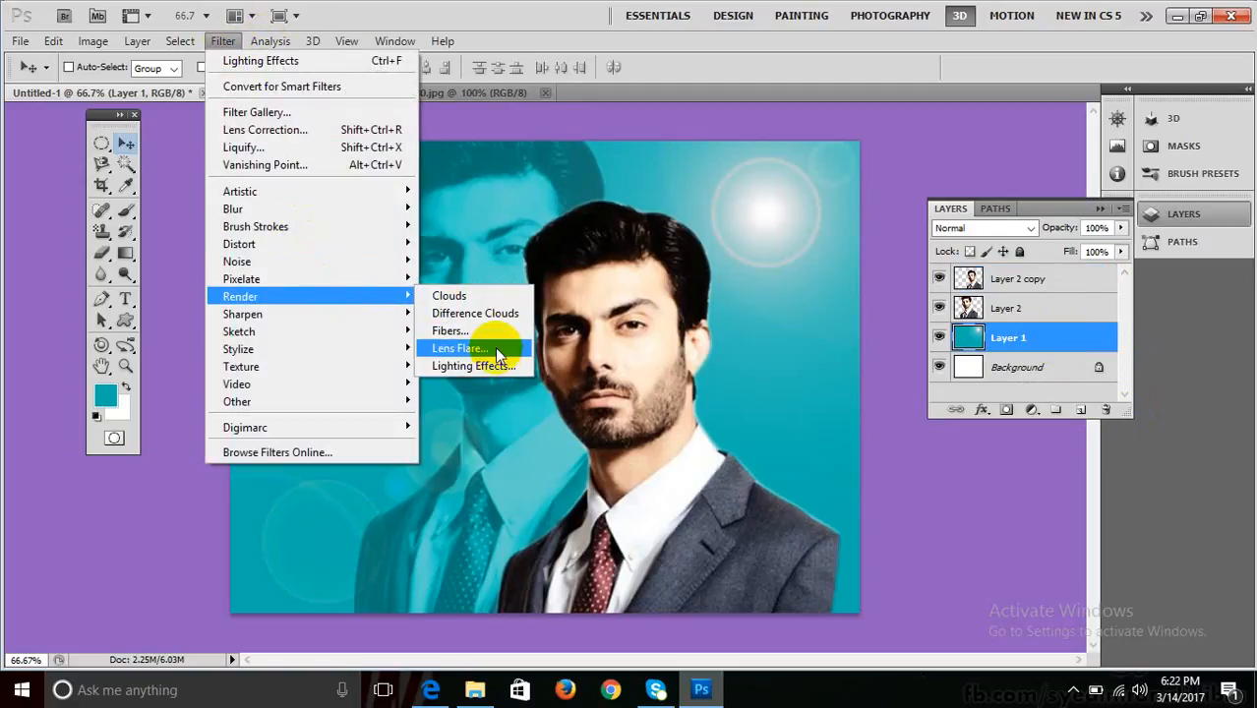
left_click(492, 362)
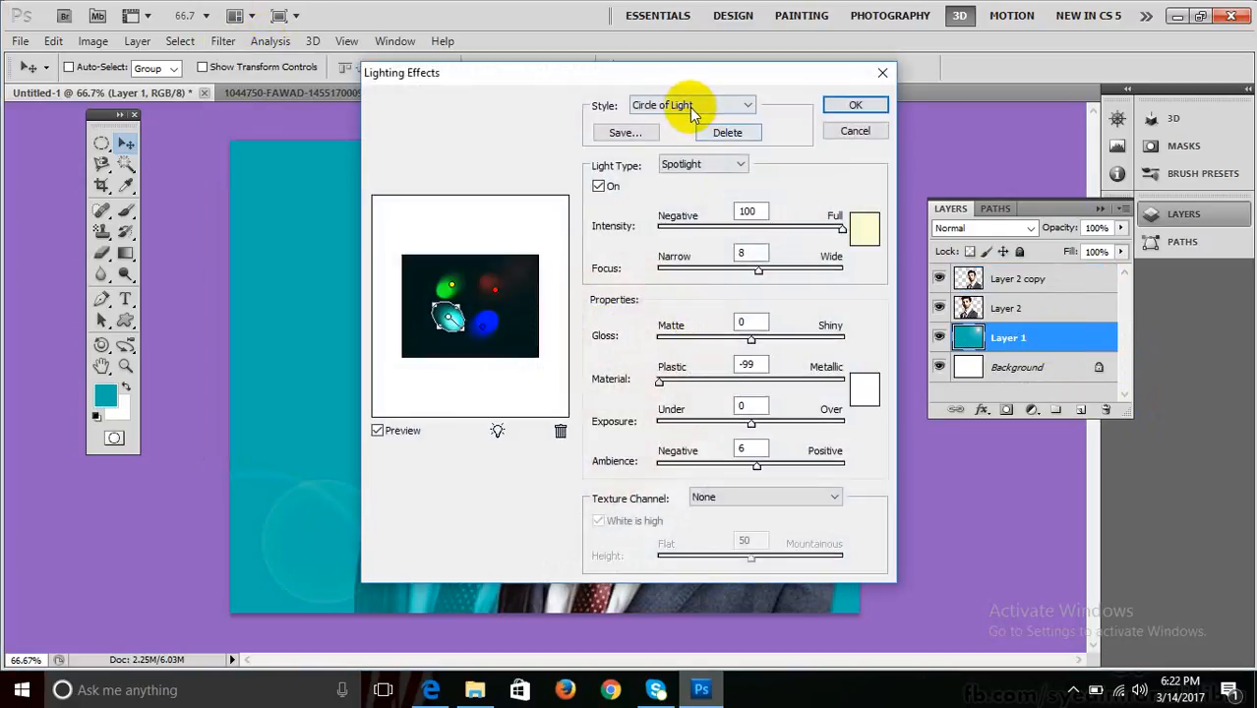
left_click(689, 105)
left_click(676, 157)
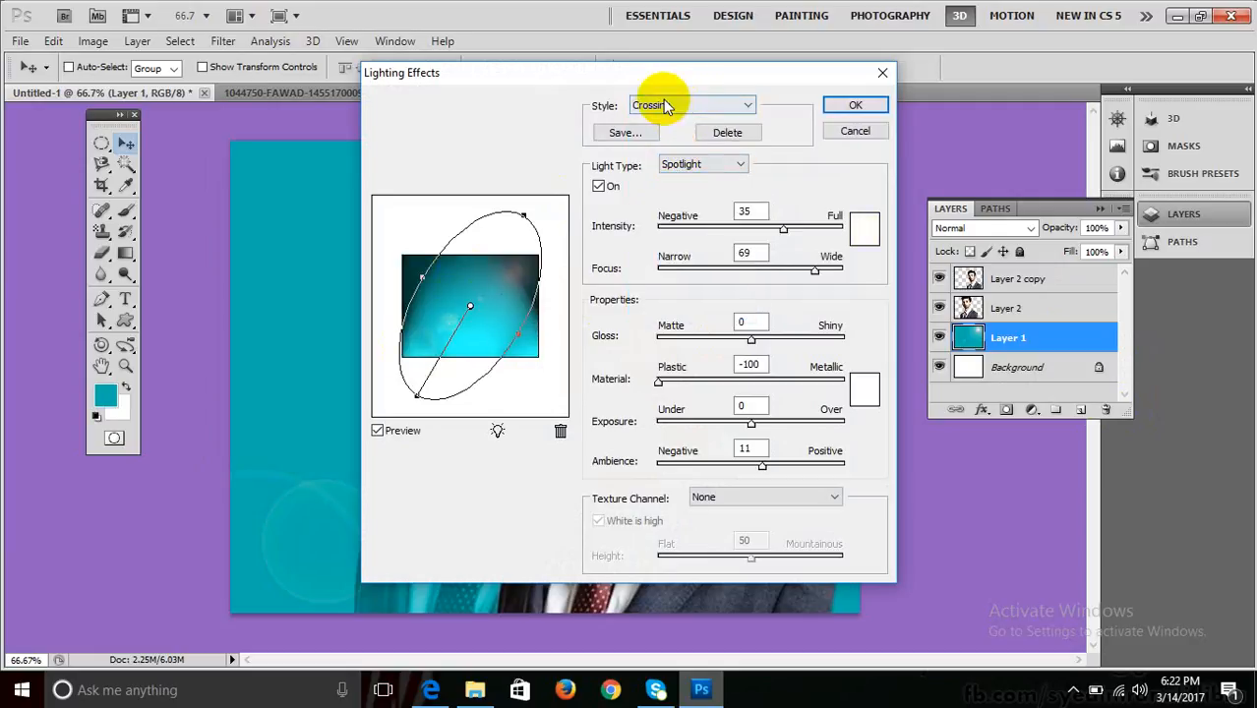
left_click(666, 106)
left_click(666, 170)
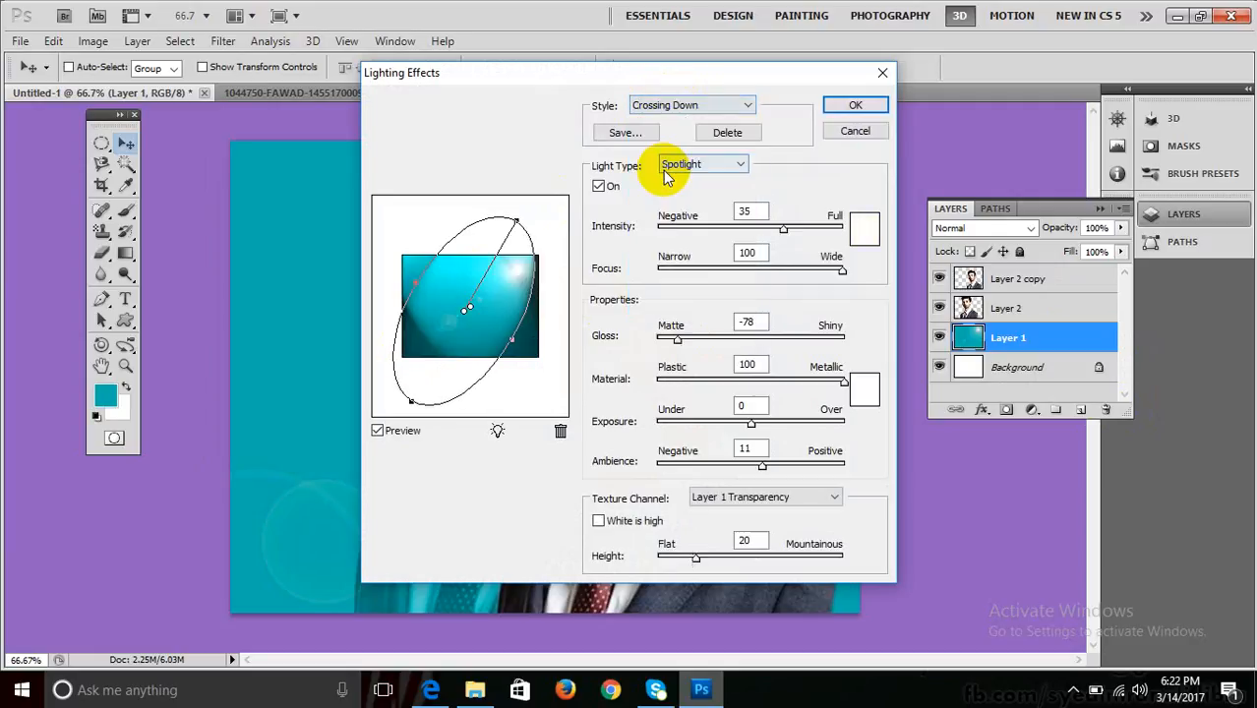
left_click(856, 105)
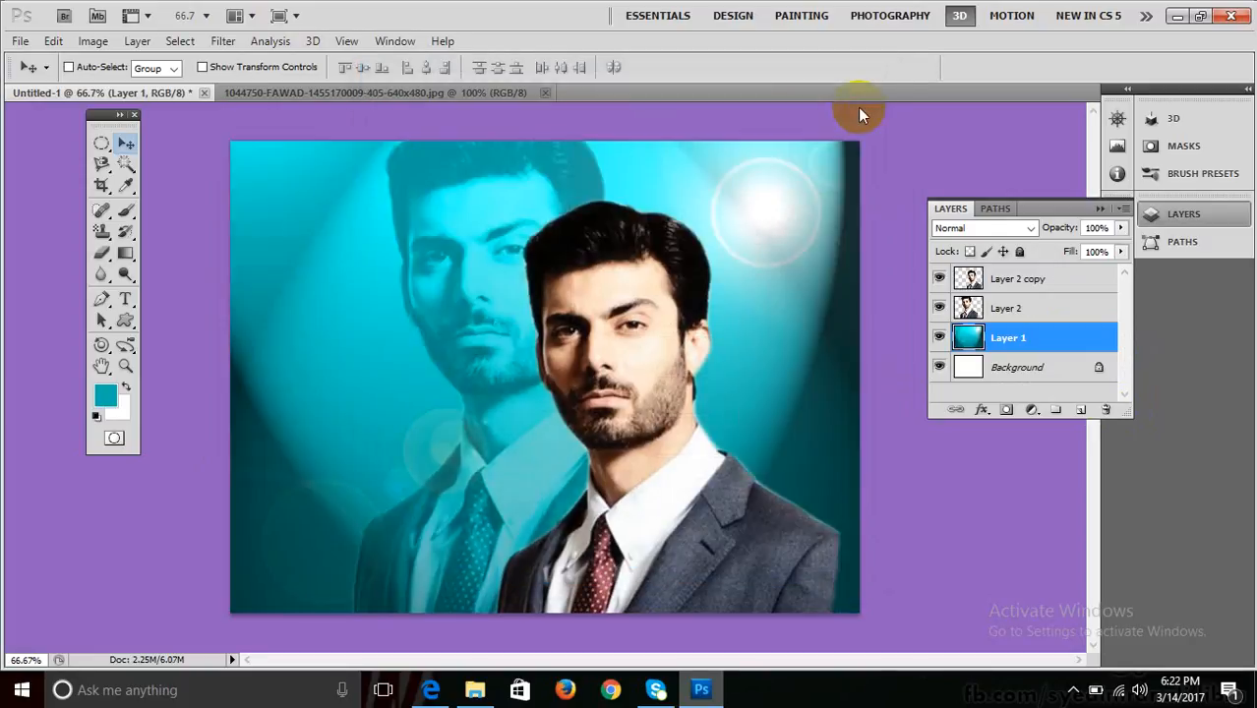
key("ctrl+z")
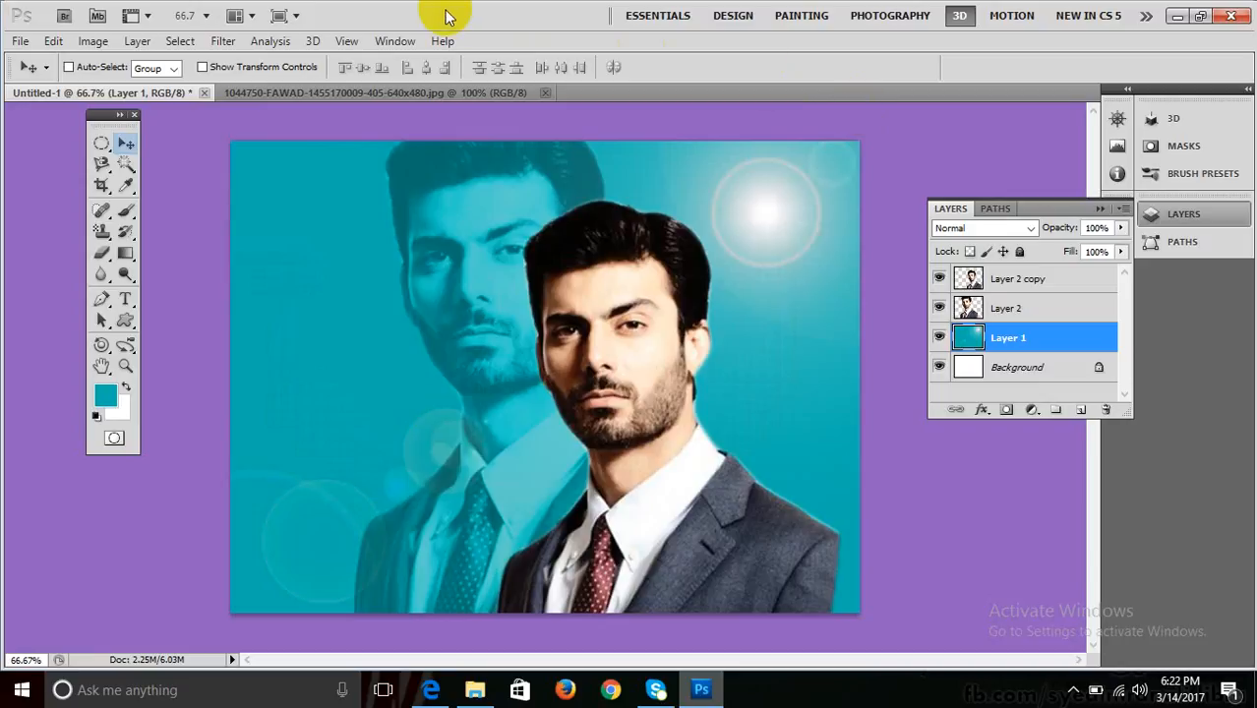
left_click(272, 41)
mouse_move(210, 42)
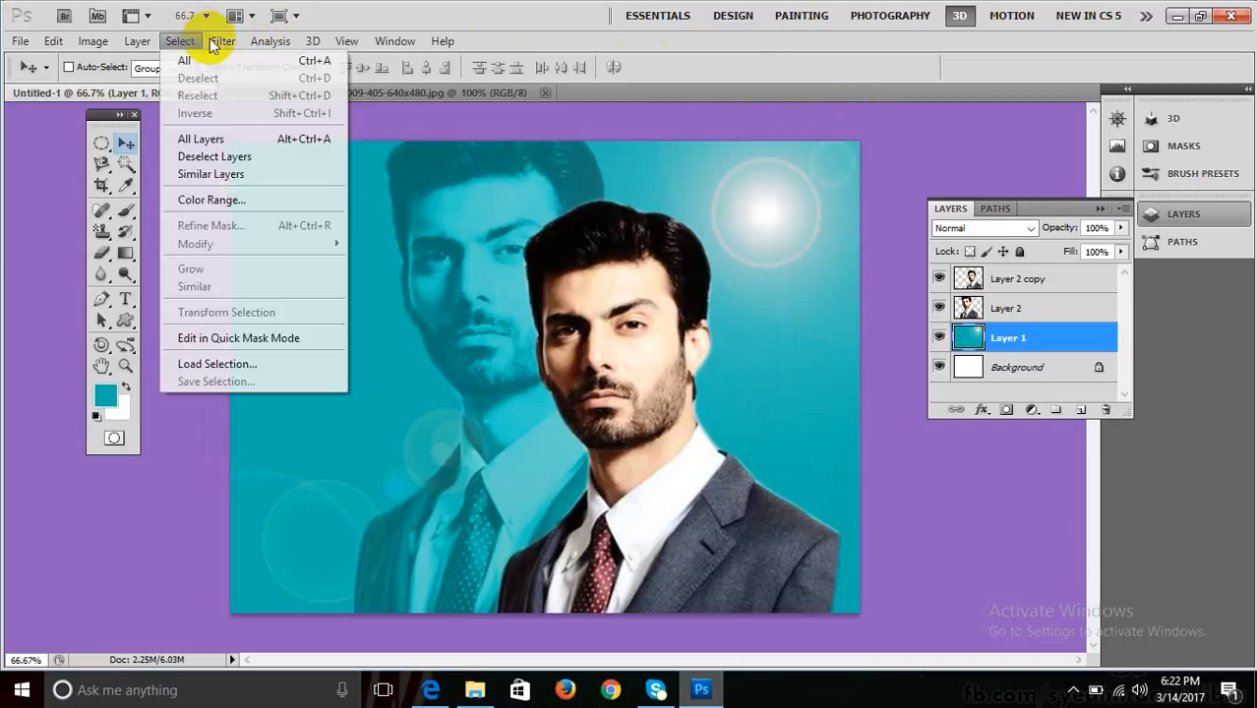
mouse_move(388, 295)
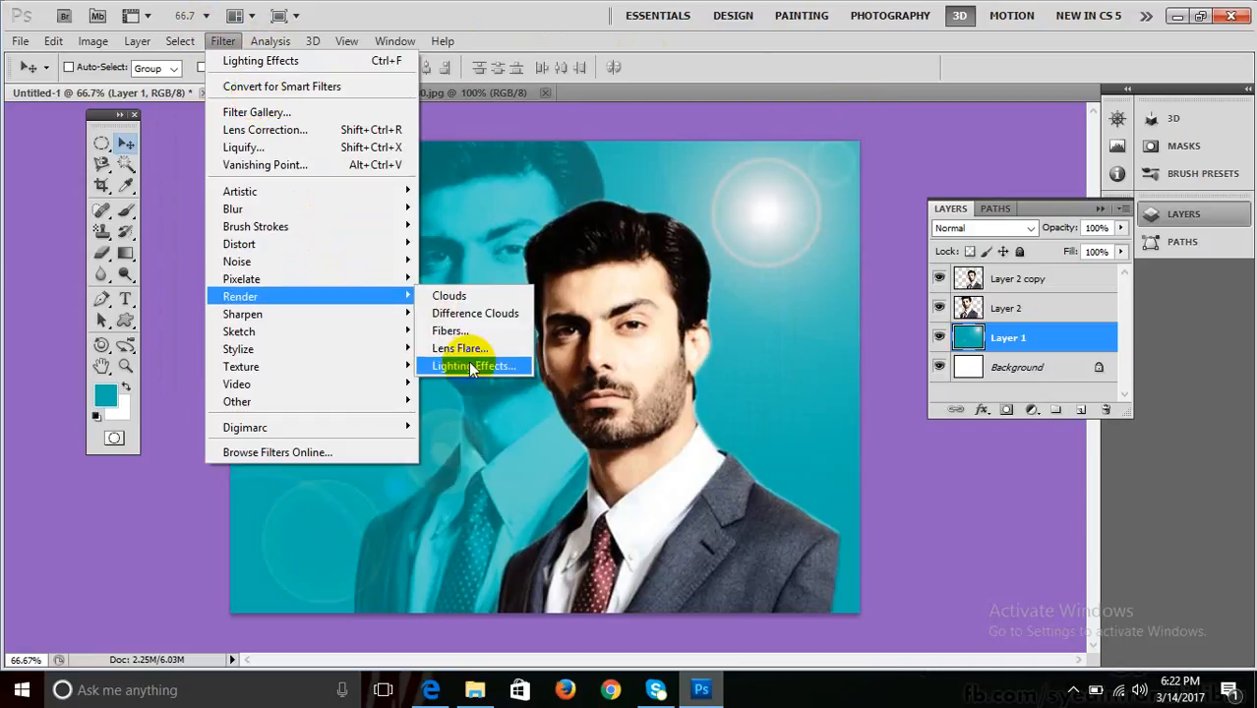
left_click(471, 366)
left_click(704, 105)
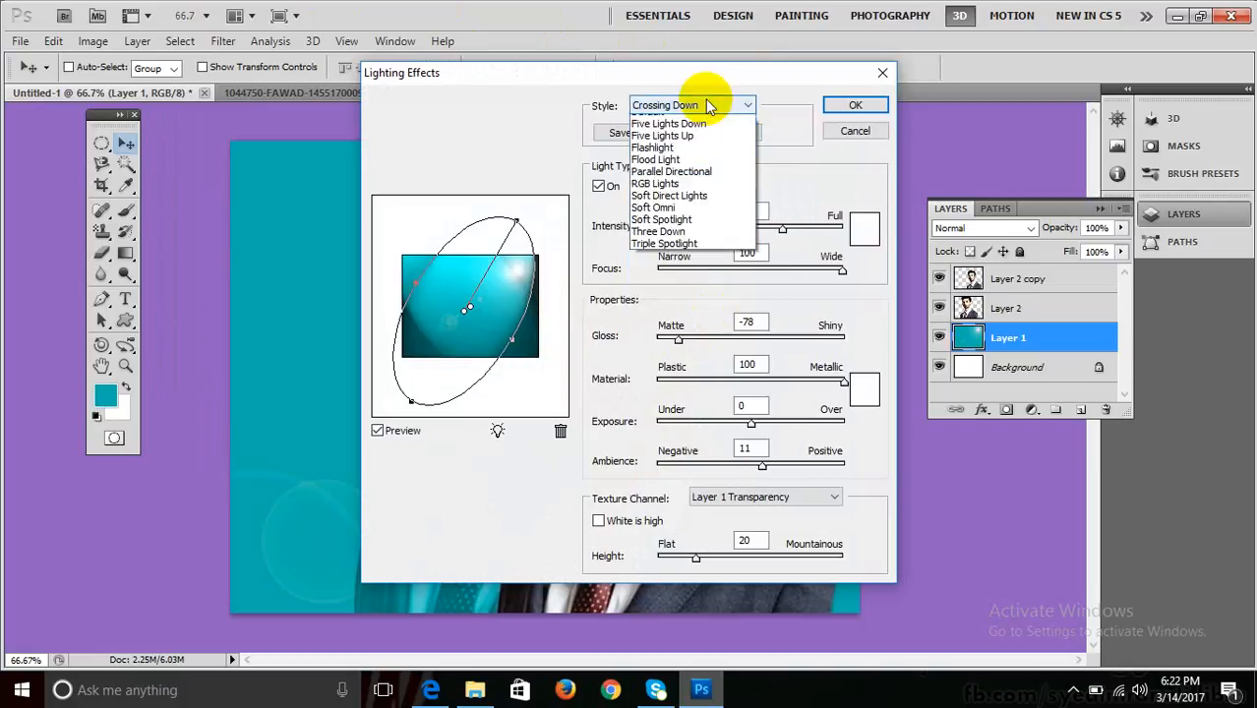
scroll(704, 128, "up", 2)
left_click(679, 193)
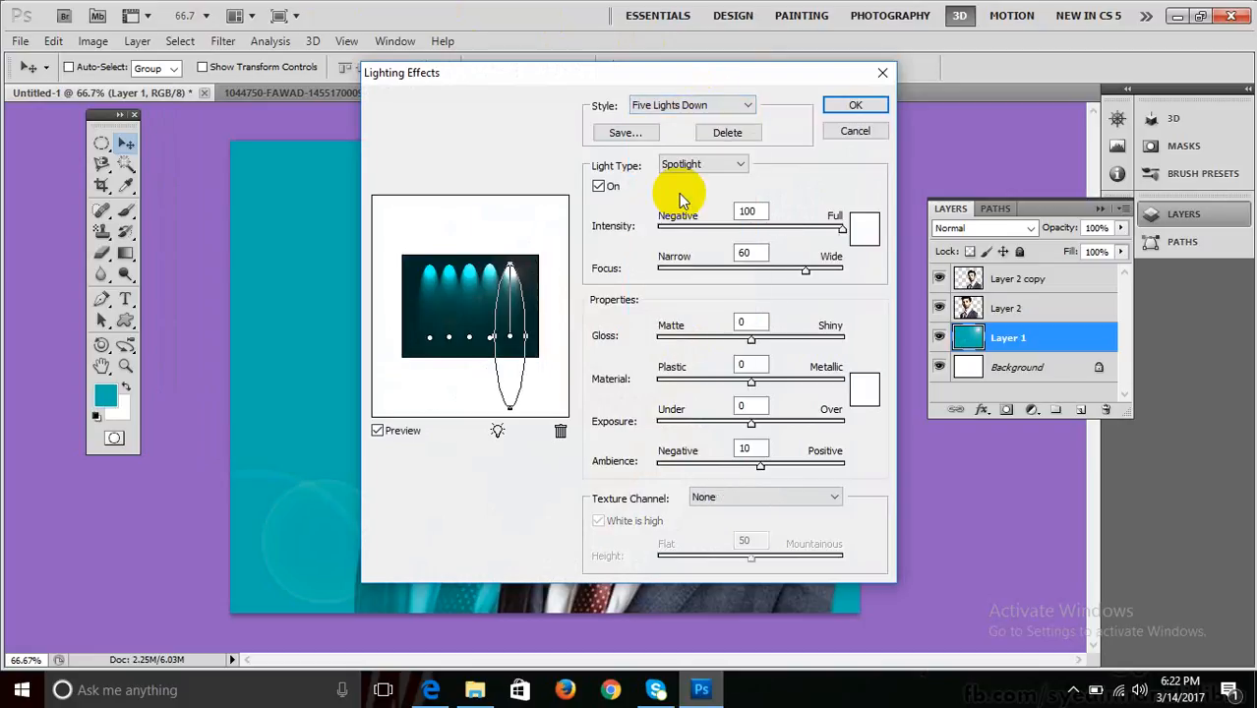
left_click(856, 105)
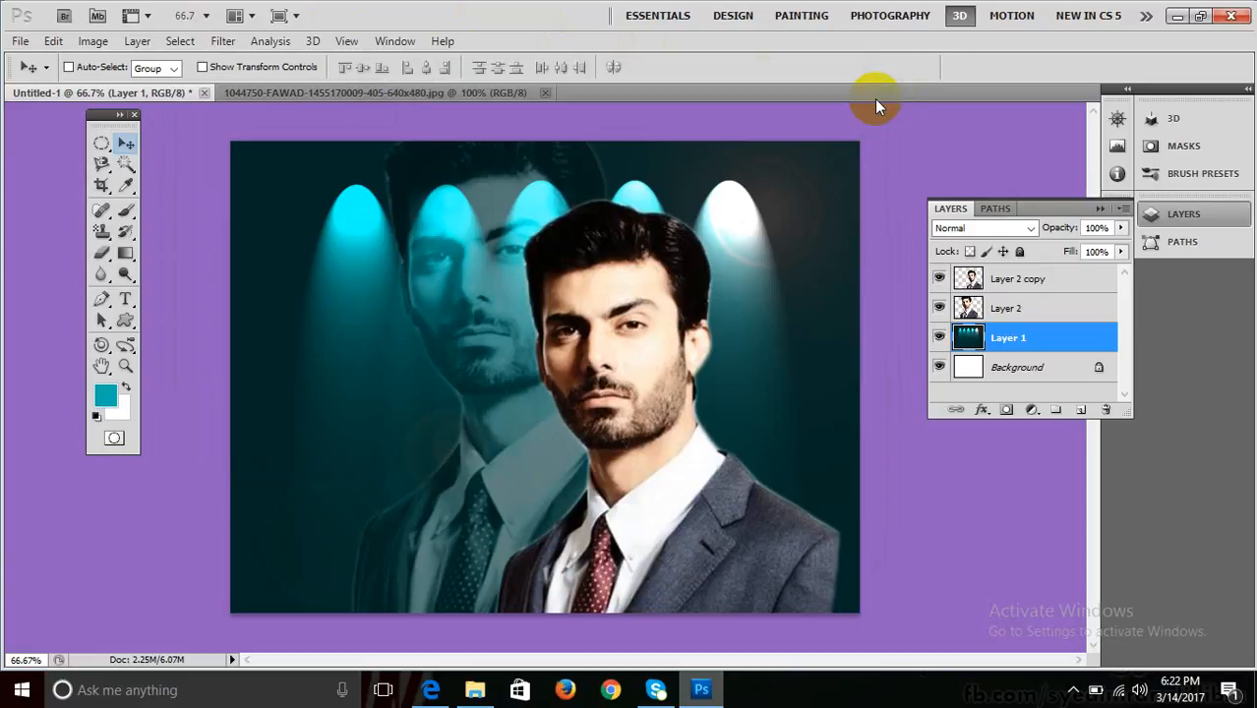
key("ctrl+z")
left_click(266, 43)
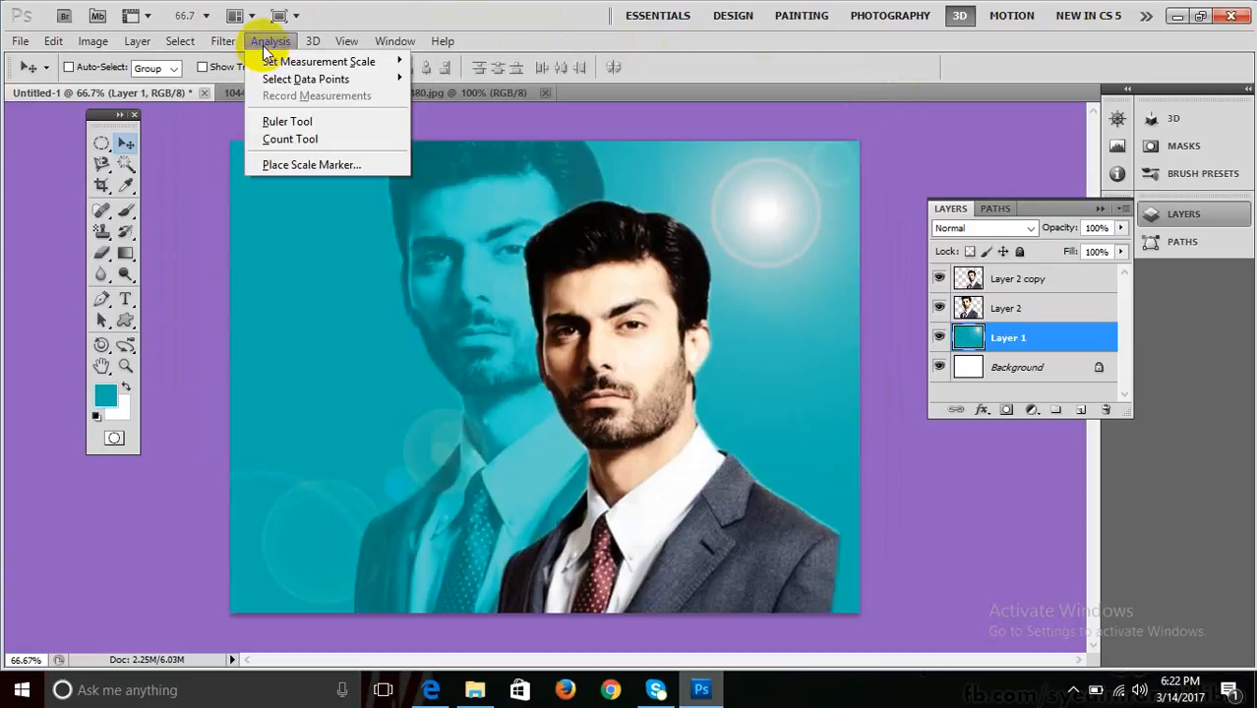
Preview the Five Lights Up, Flashlight, Flood Light, RGB Lights and Three Down lighting styles.
mouse_move(223, 42)
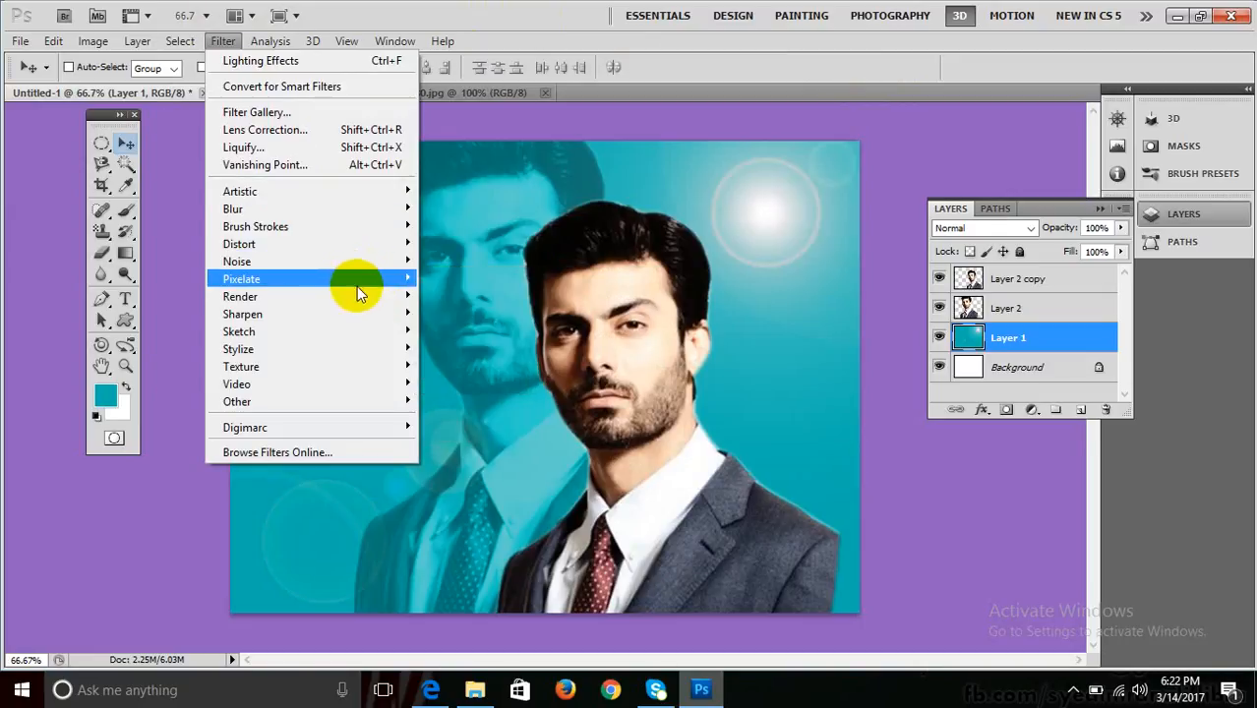
mouse_move(413, 296)
left_click(495, 365)
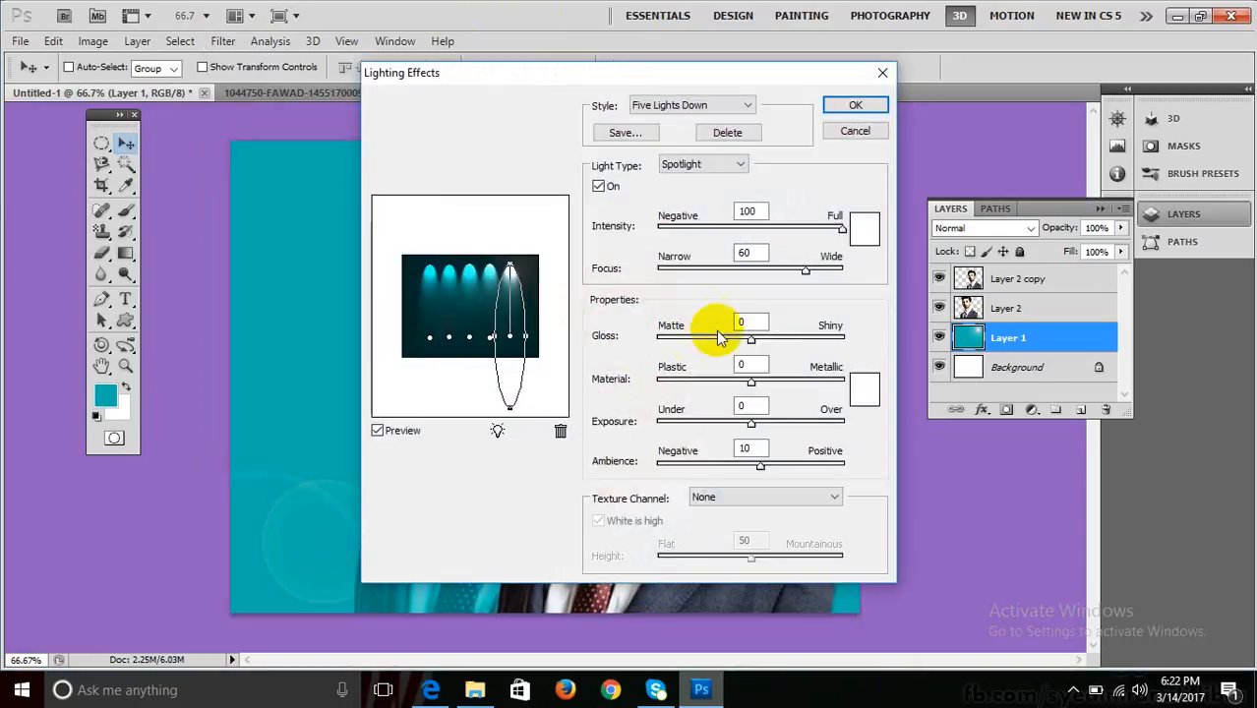
left_click(685, 109)
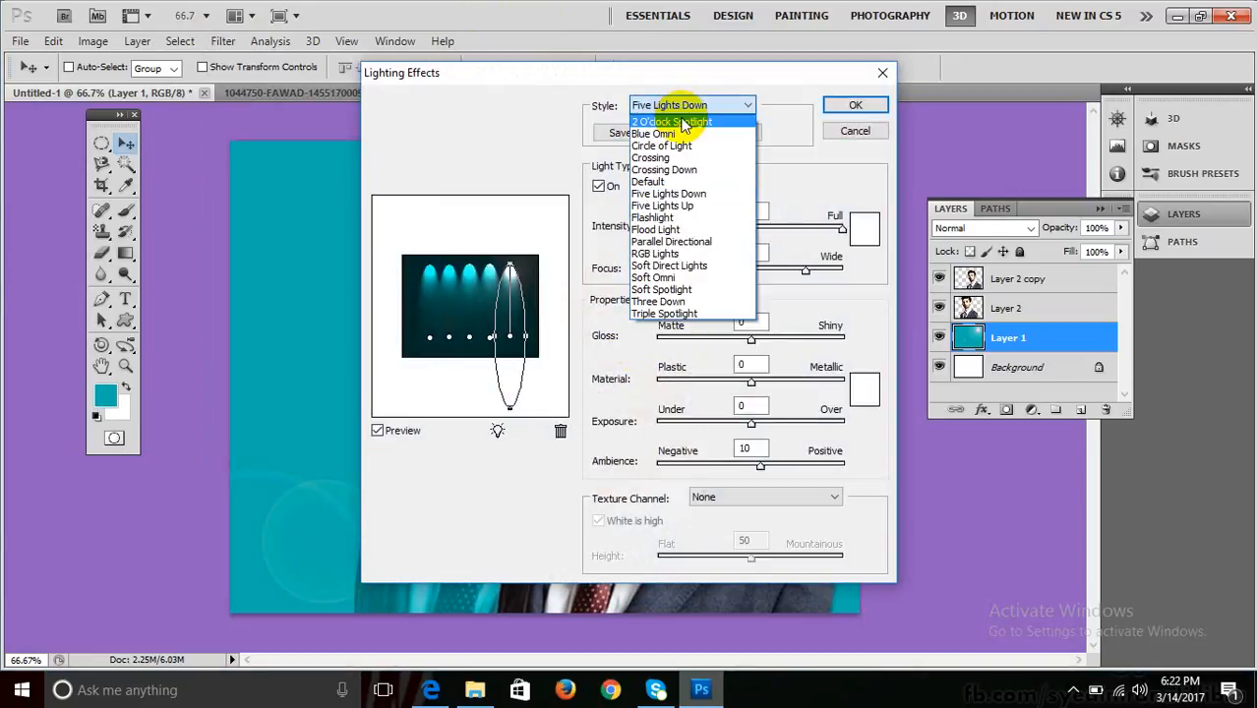
left_click(682, 209)
left_click(677, 104)
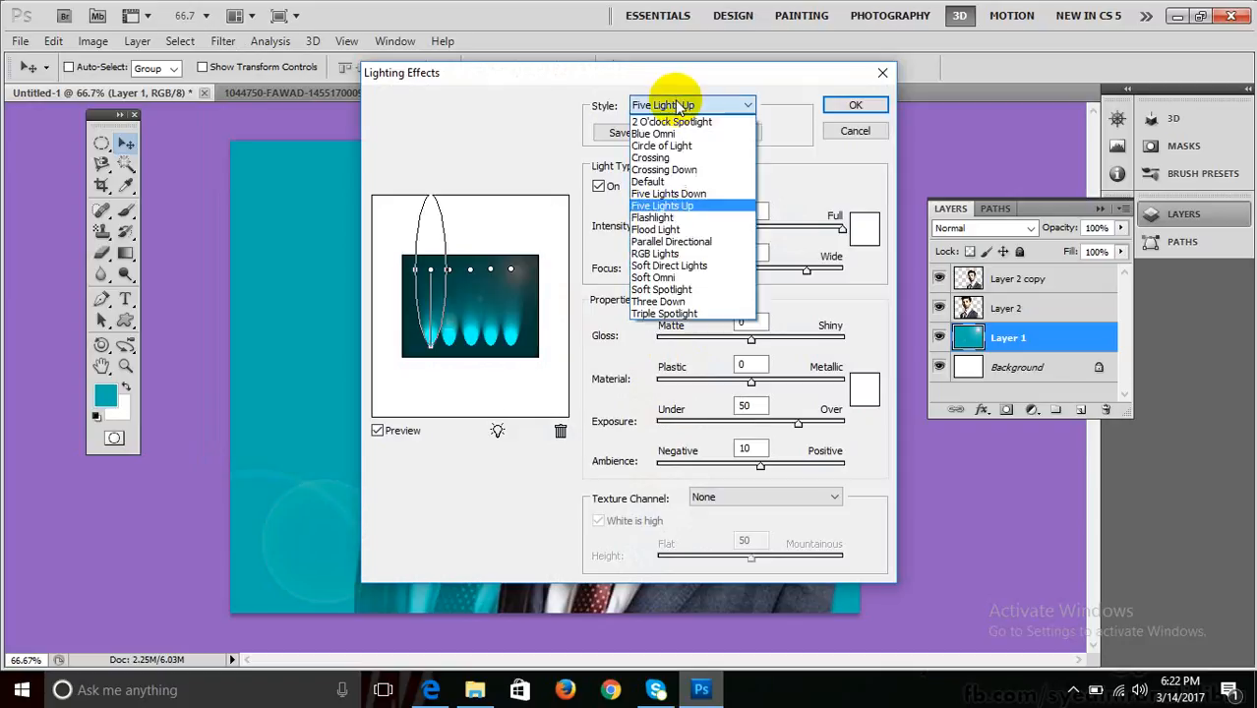
left_click(676, 218)
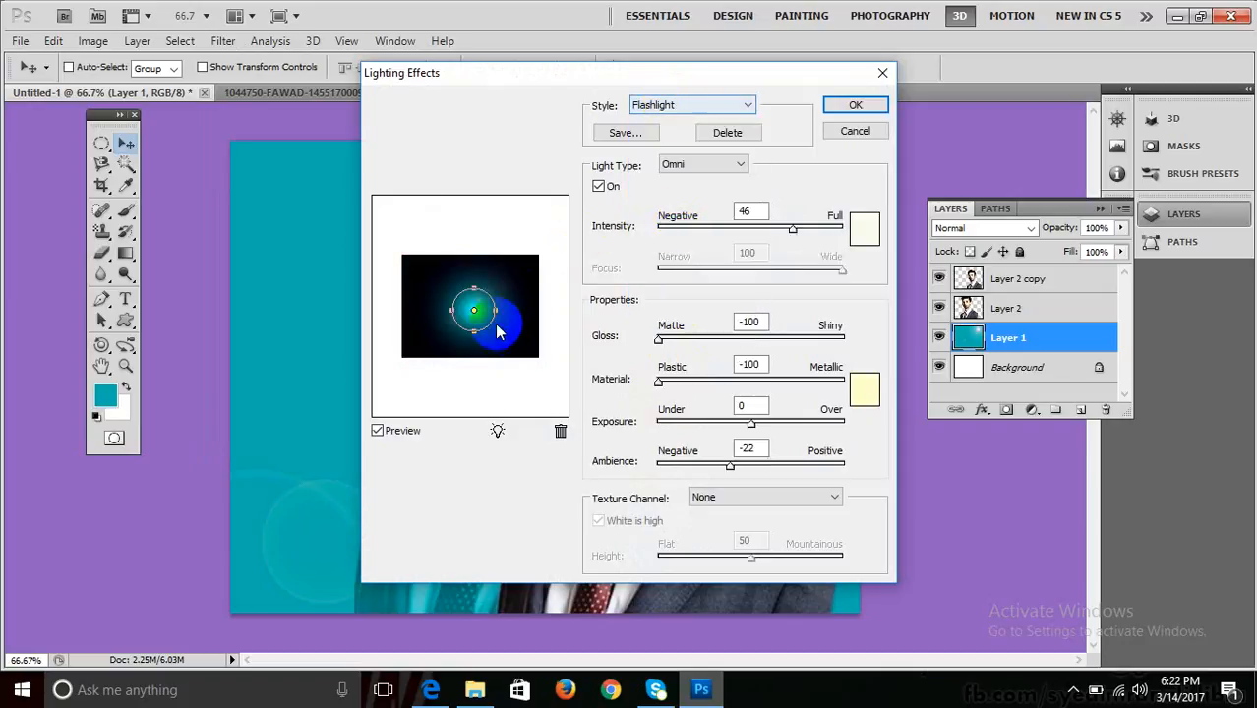
left_click(677, 104)
left_click(677, 232)
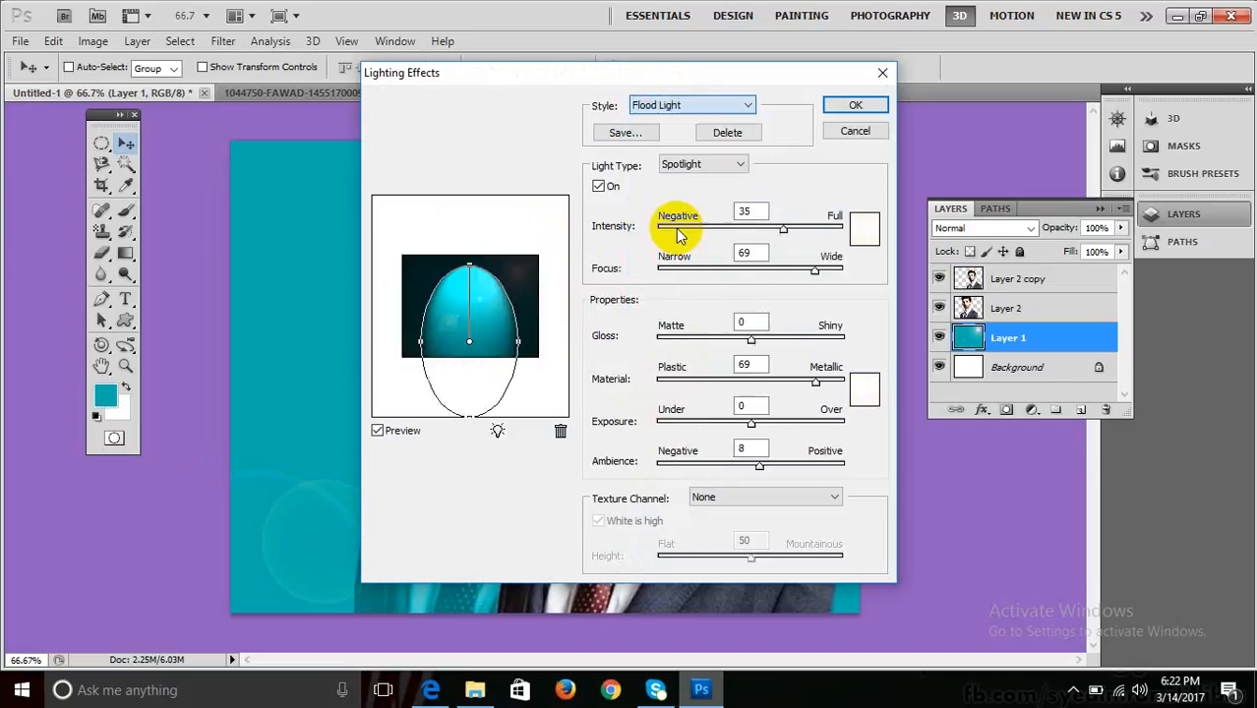
left_click(678, 105)
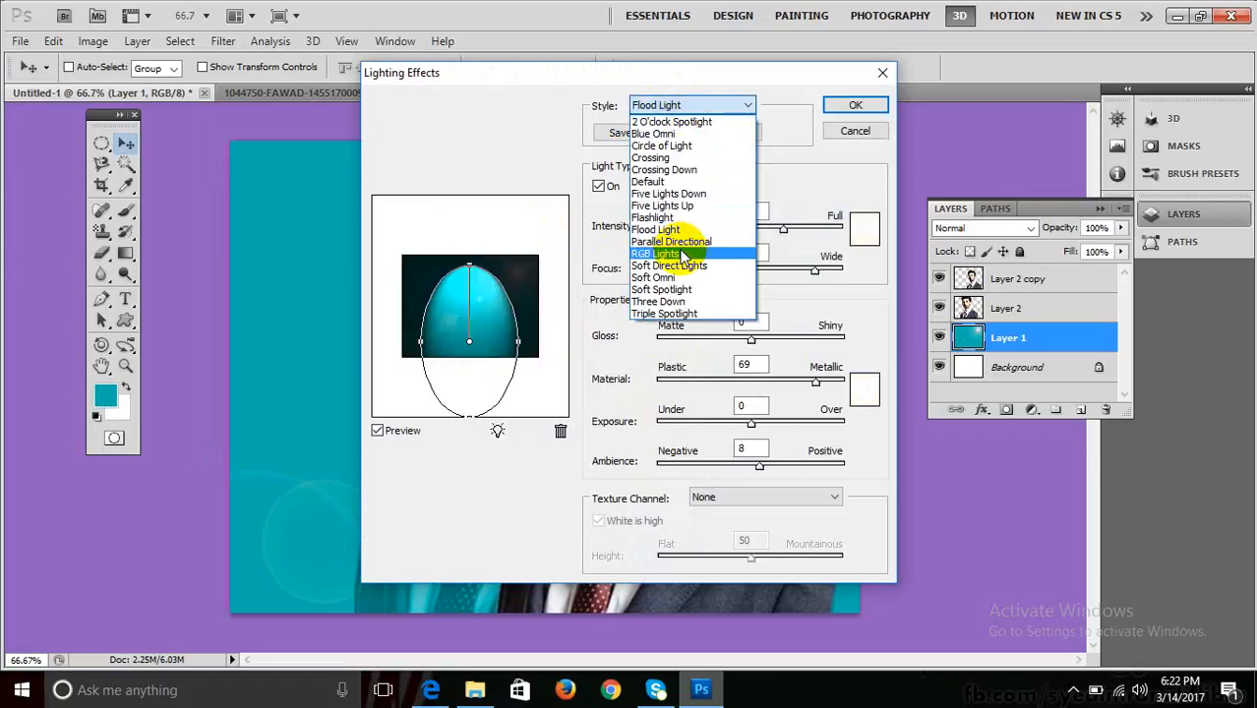
left_click(678, 254)
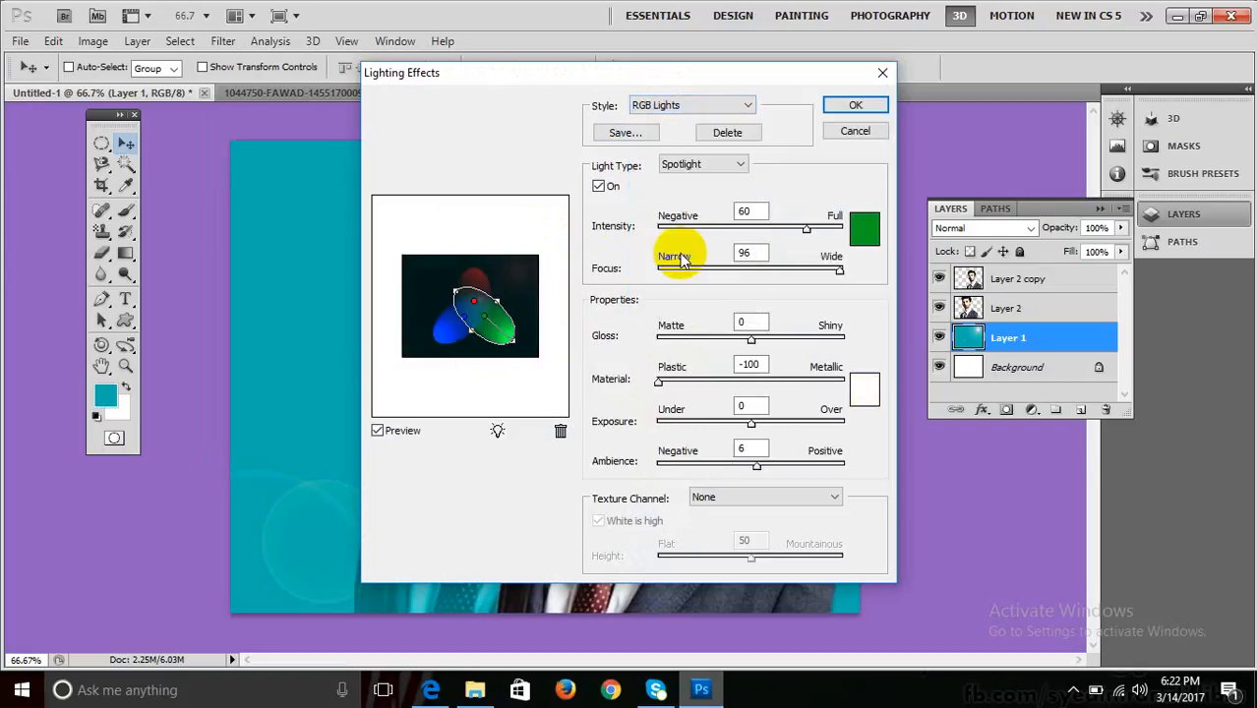
left_click(679, 106)
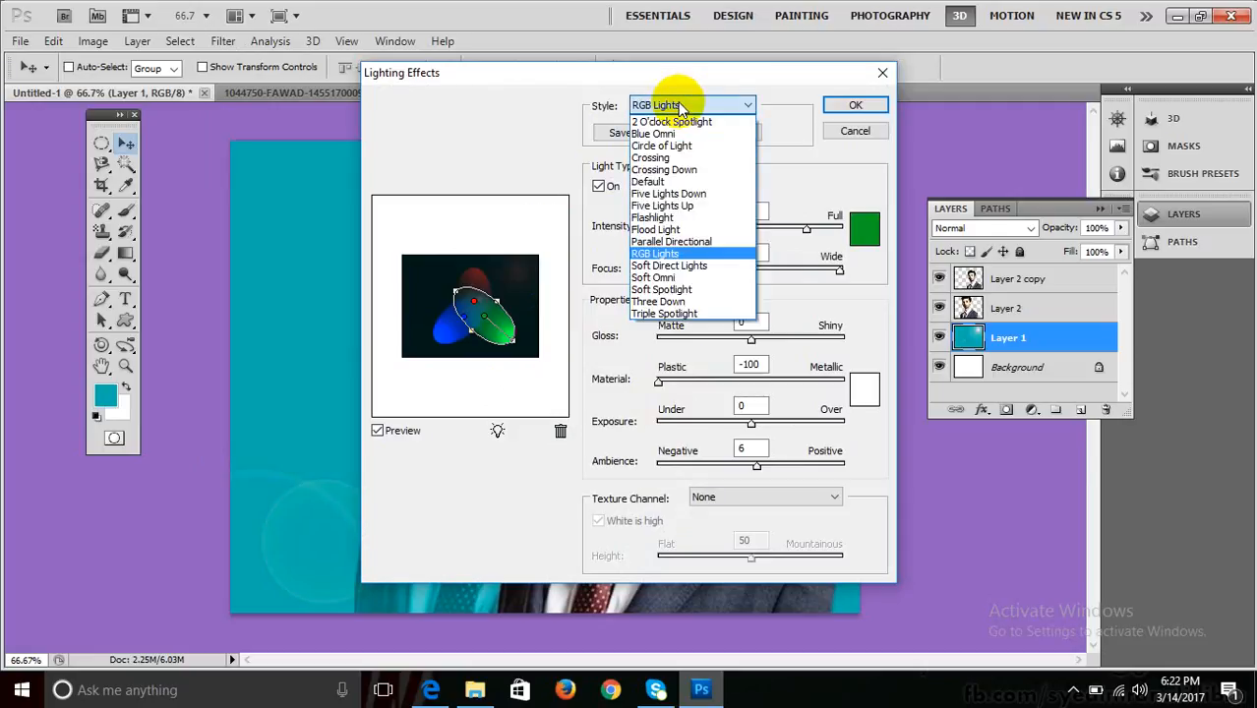
left_click(669, 301)
Apply the Triple Spotlight style to Layer 1 and hide Layer 2.
left_click(689, 105)
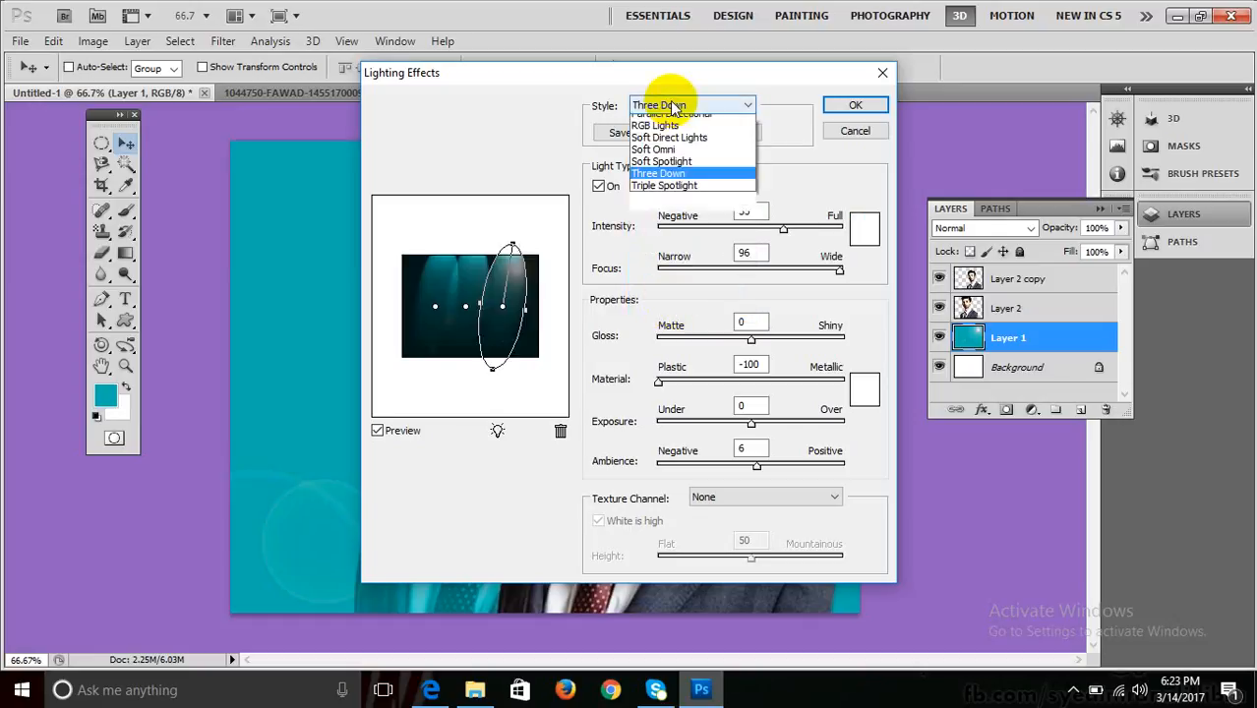
left_click(686, 320)
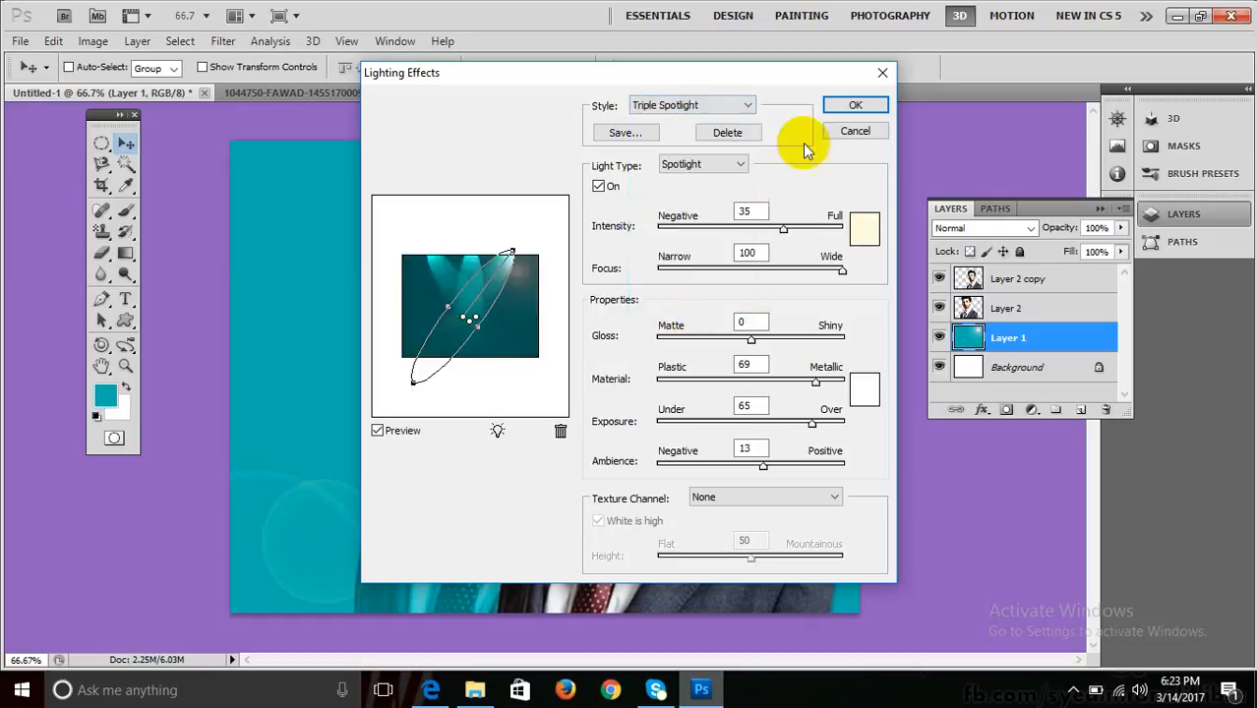
left_click(851, 106)
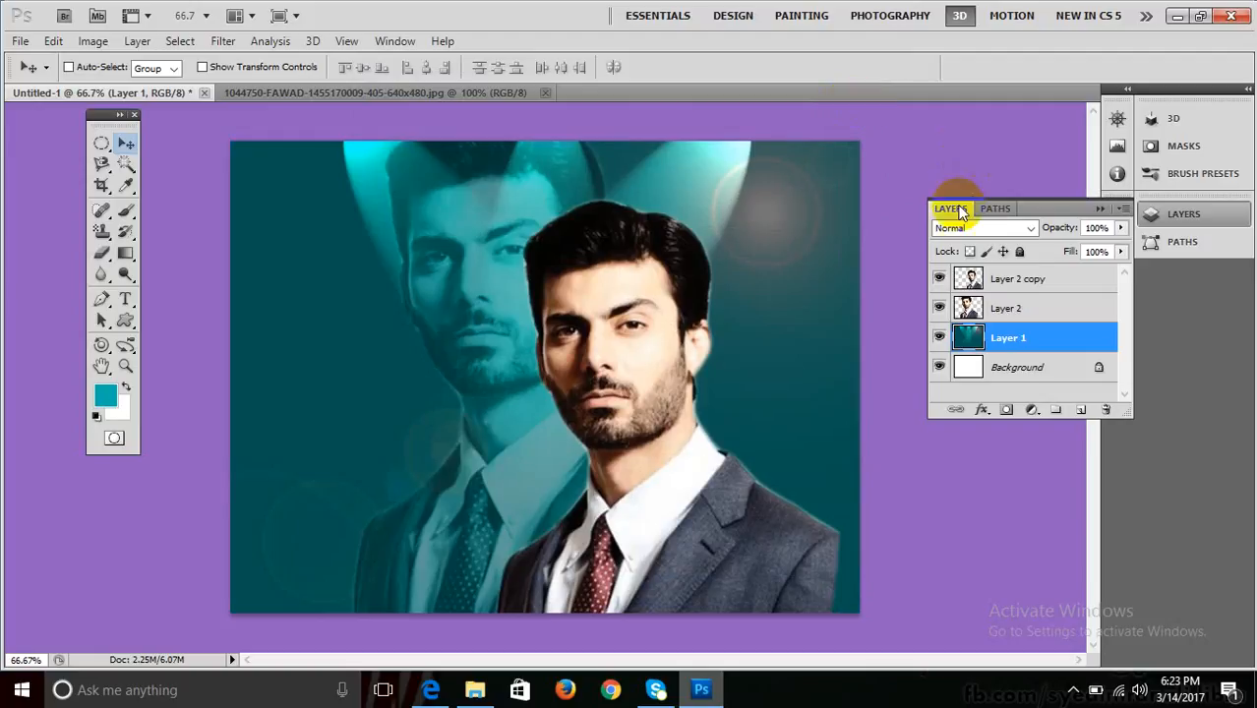
left_click(940, 309)
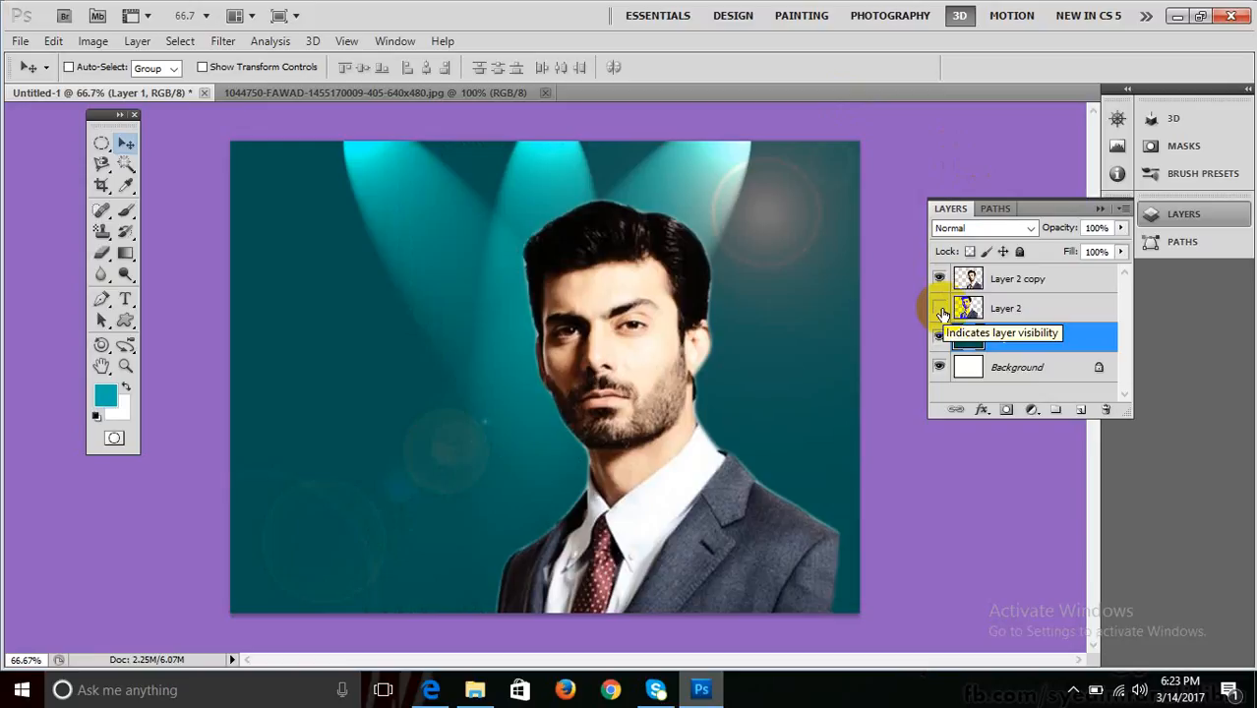
Show Layer 2 again, undo the Triple Spotlight lighting, and select Layer 1.
left_click(940, 309)
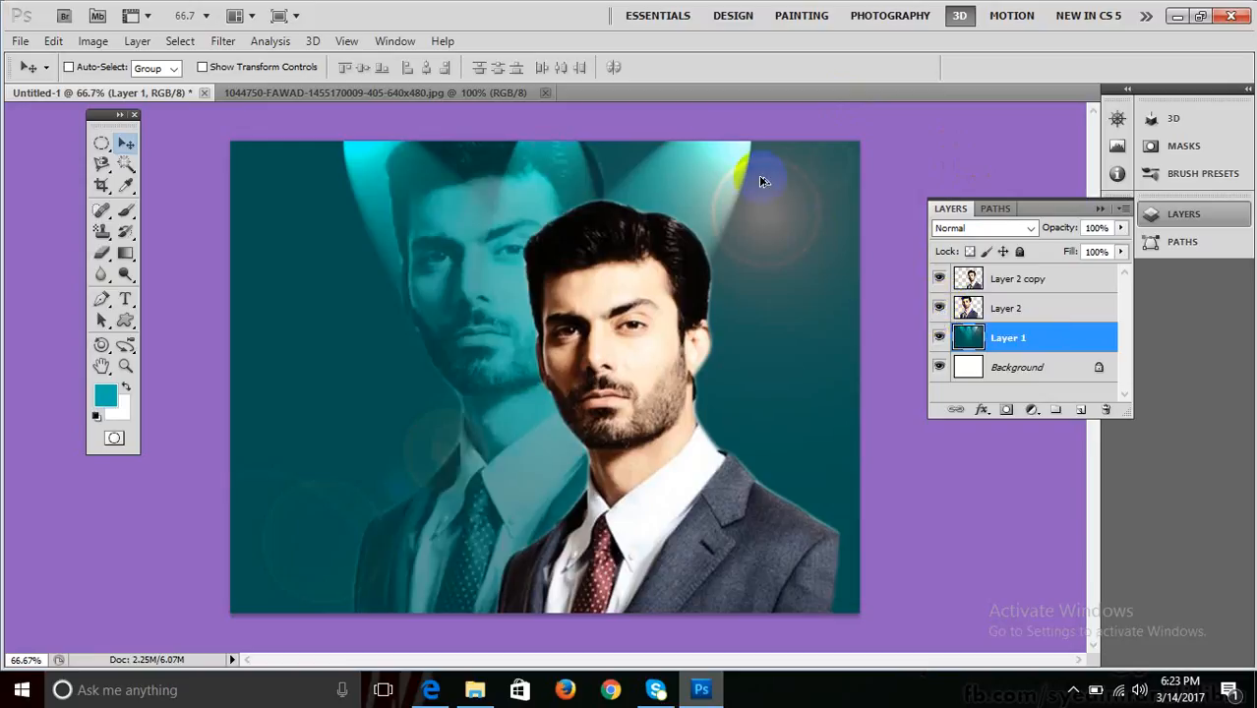
key("ctrl+z")
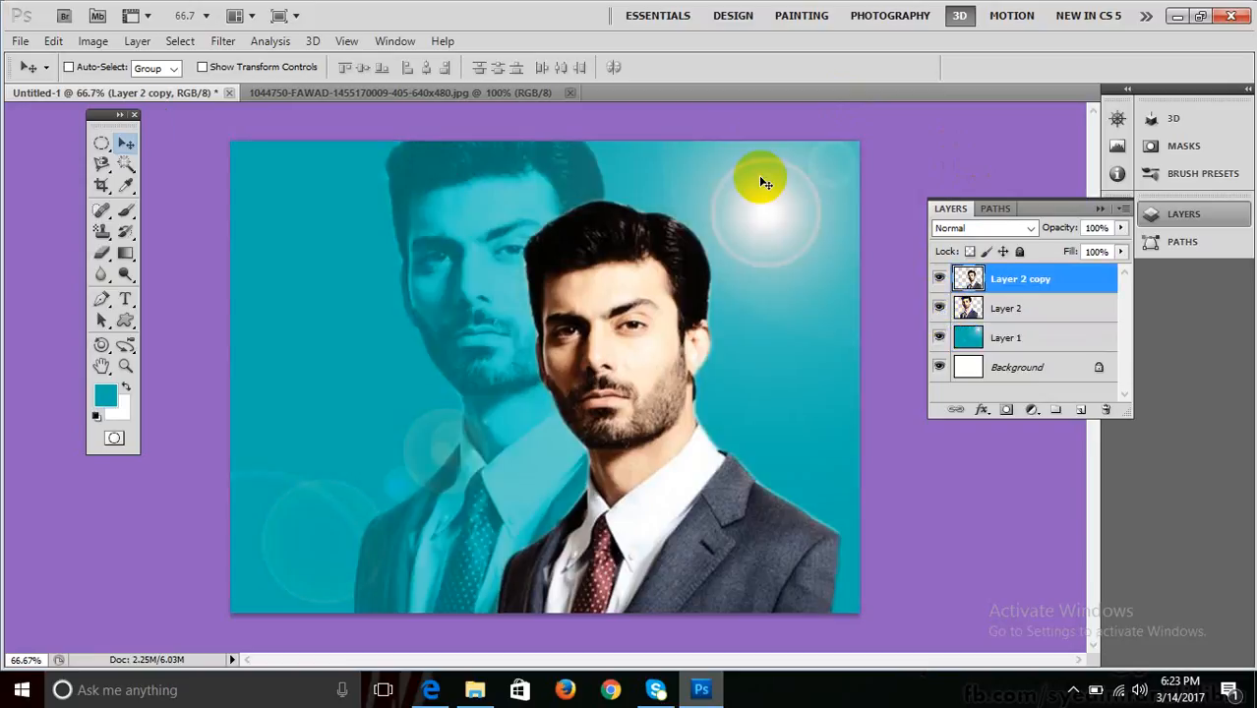
left_click(1003, 336)
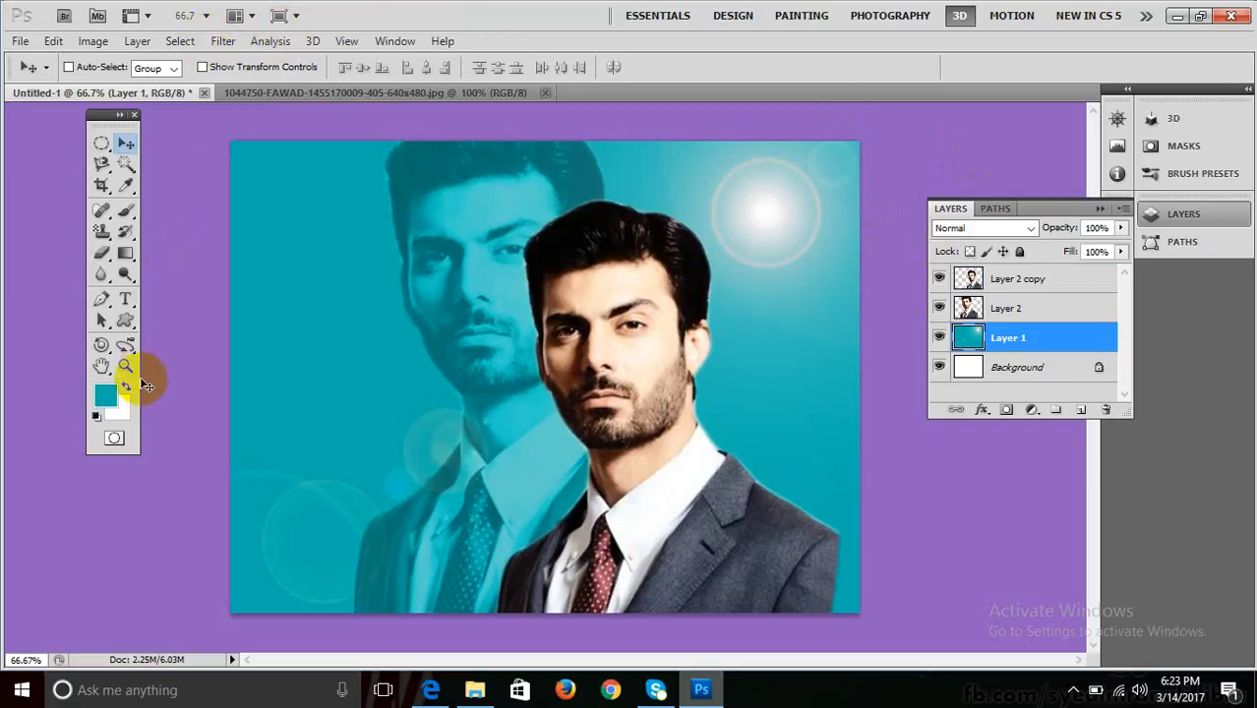
Set the background colour to dark teal 035d5c, replacing an initial dark green pick.
left_click(126, 409)
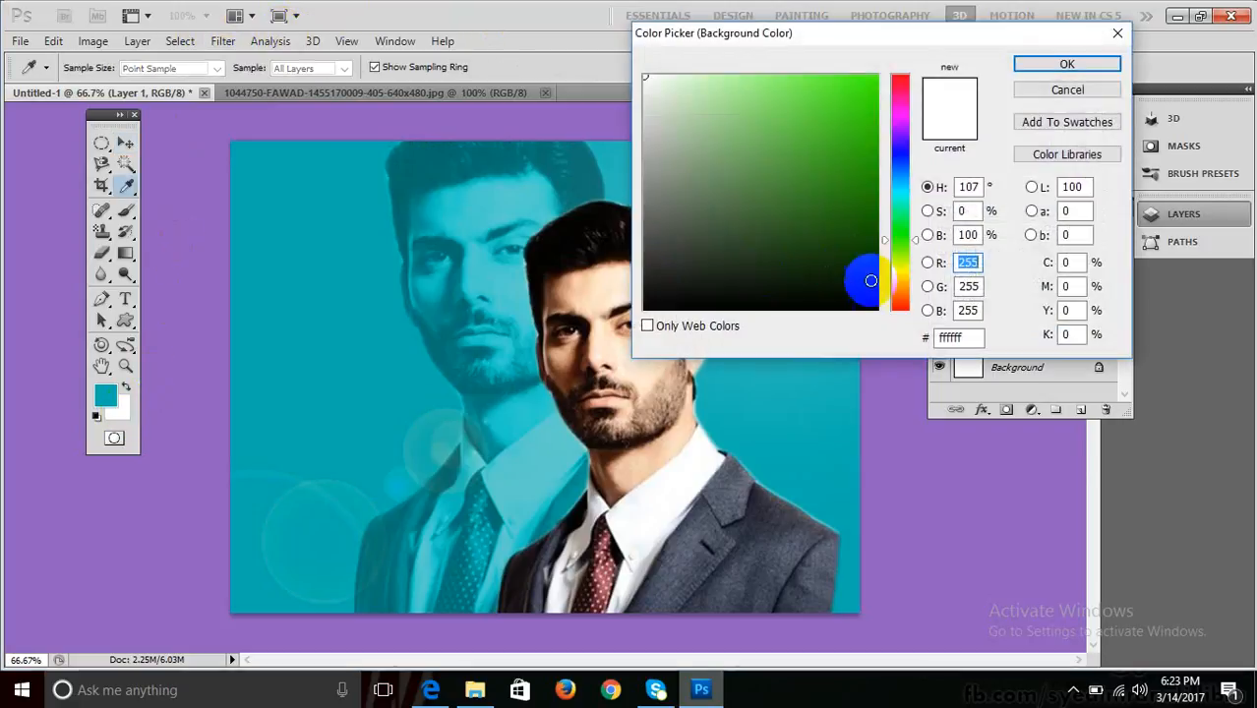
left_click(875, 296)
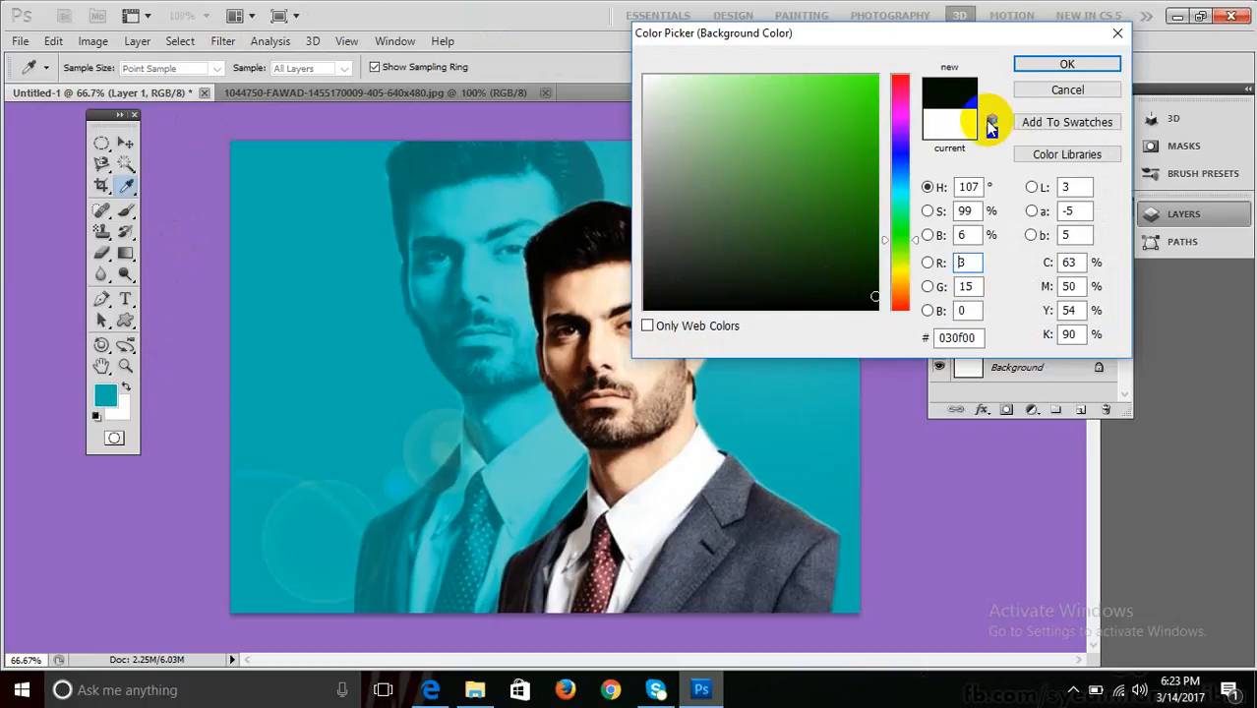
left_click(1031, 67)
left_click(125, 403)
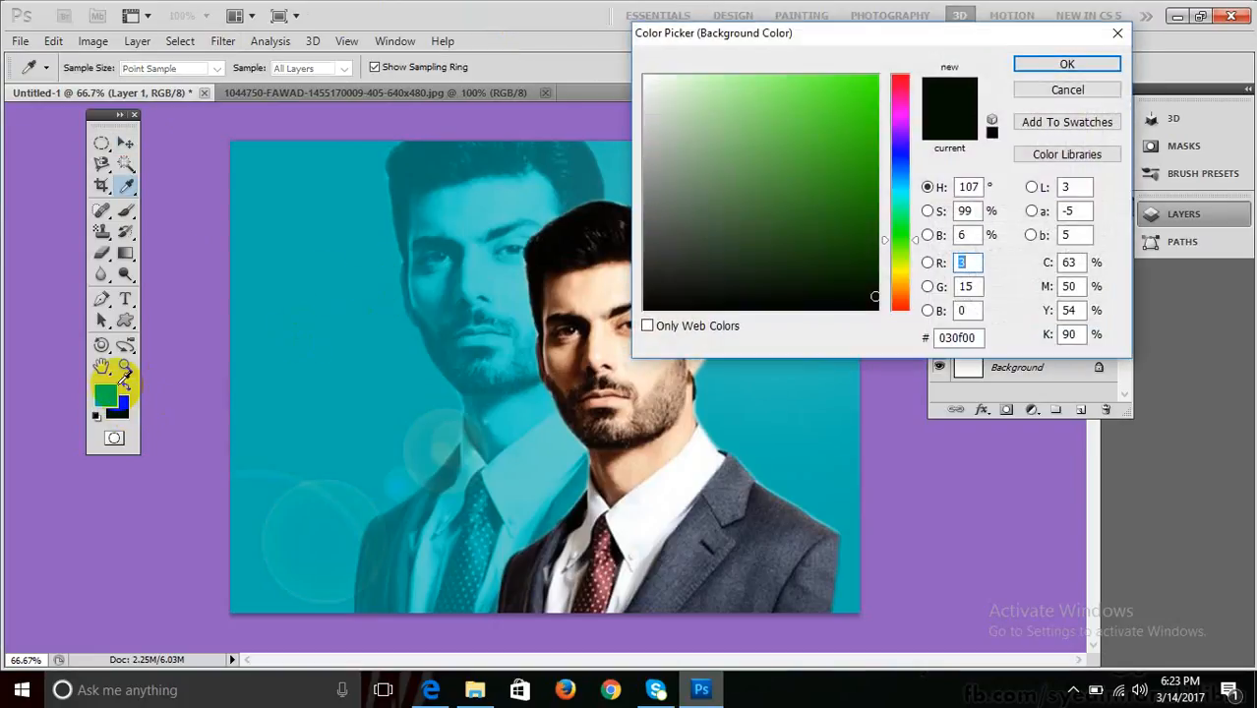
left_click(110, 391)
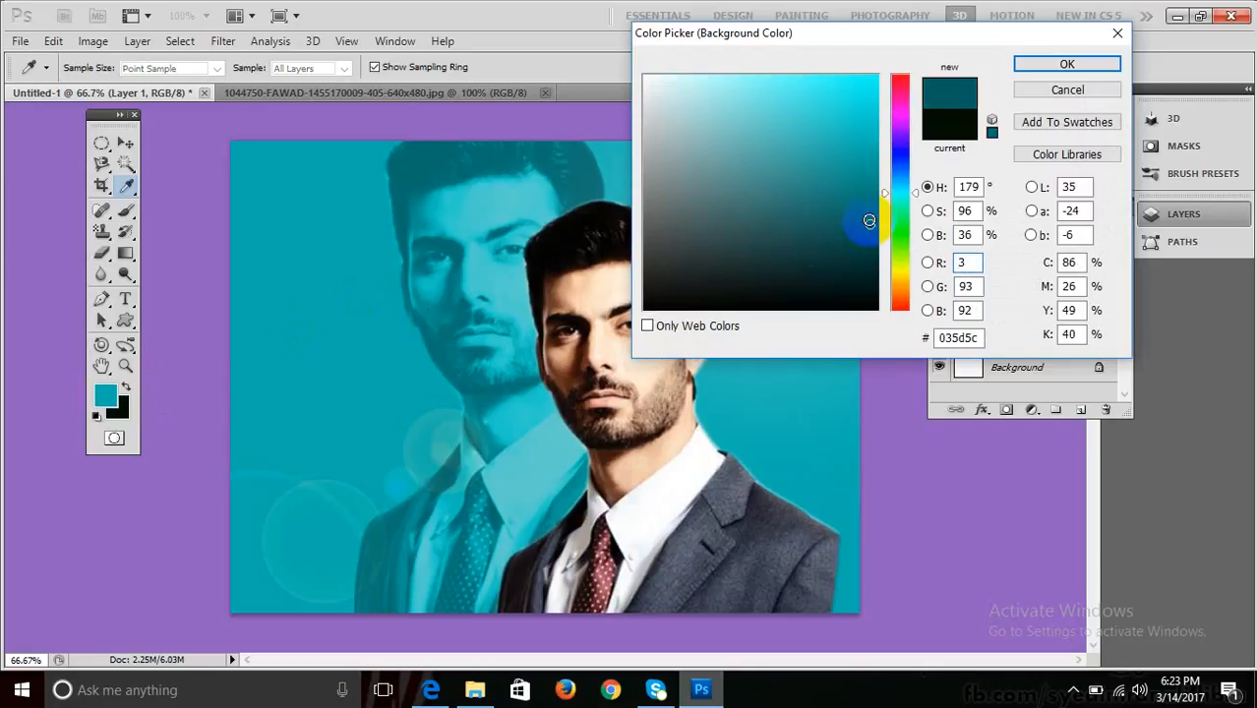
left_click(1050, 63)
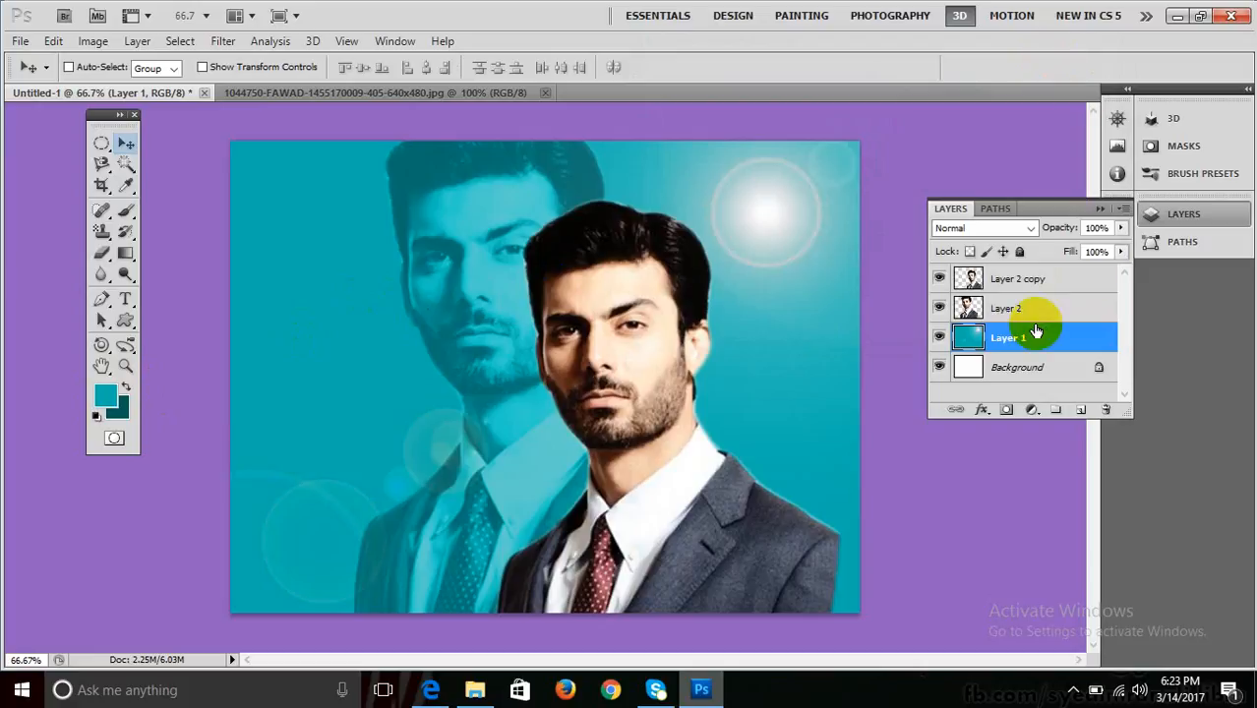
Render Clouds into Layer 1.
left_click(259, 42)
mouse_move(218, 44)
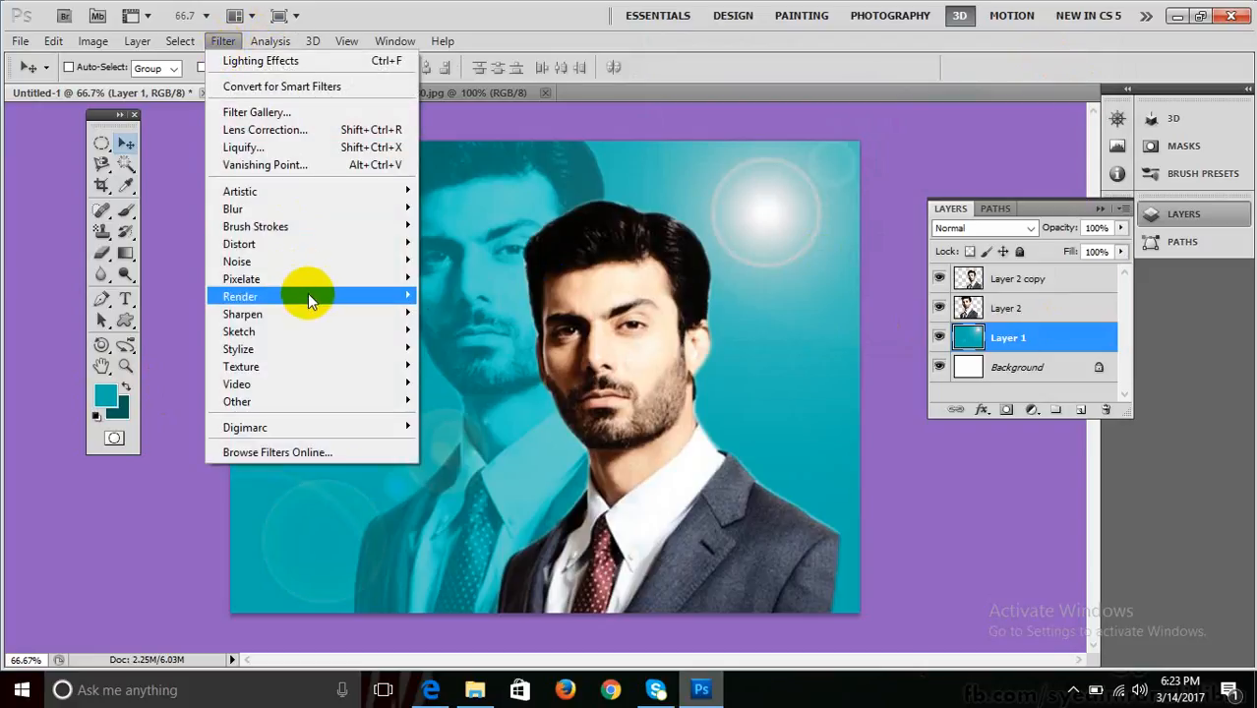
mouse_move(305, 294)
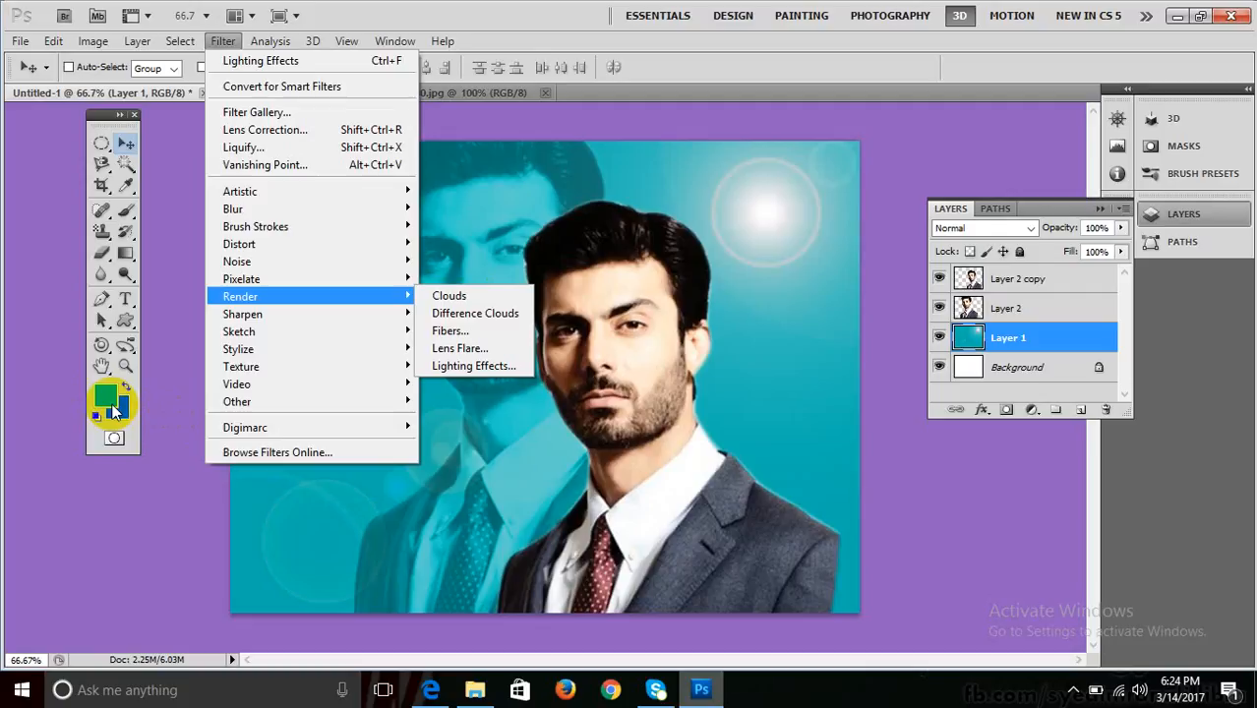
mouse_move(361, 327)
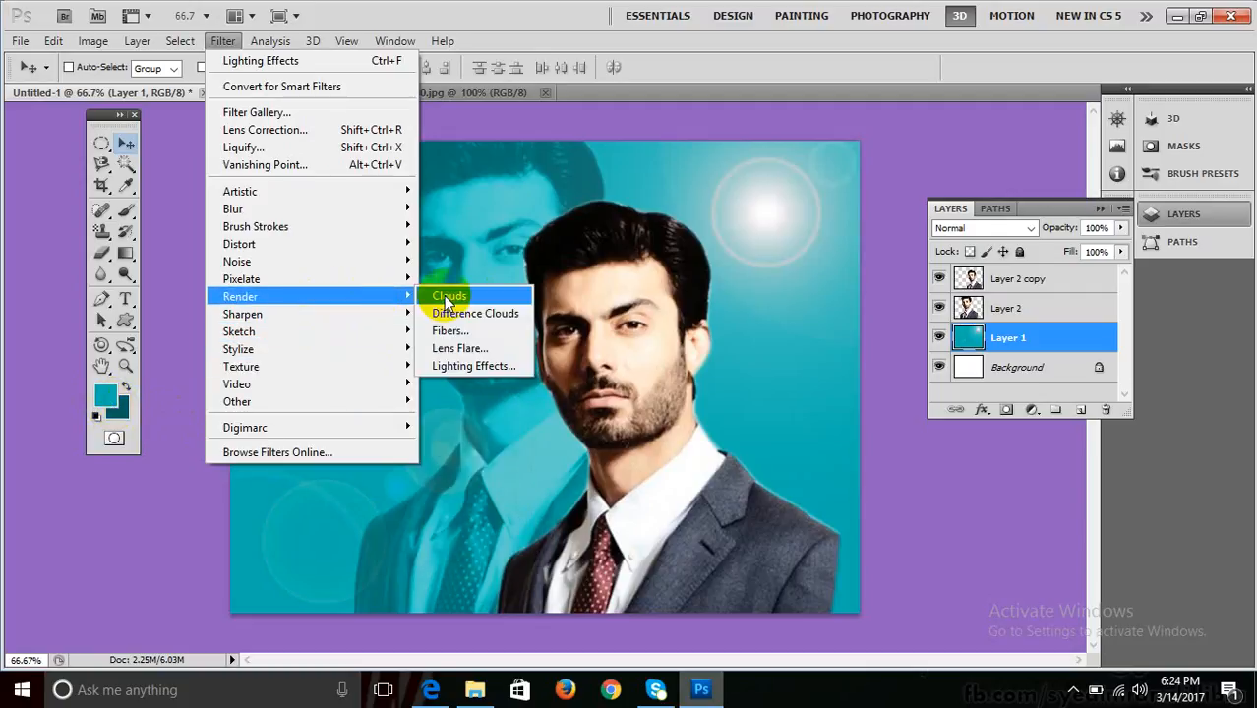
left_click(444, 297)
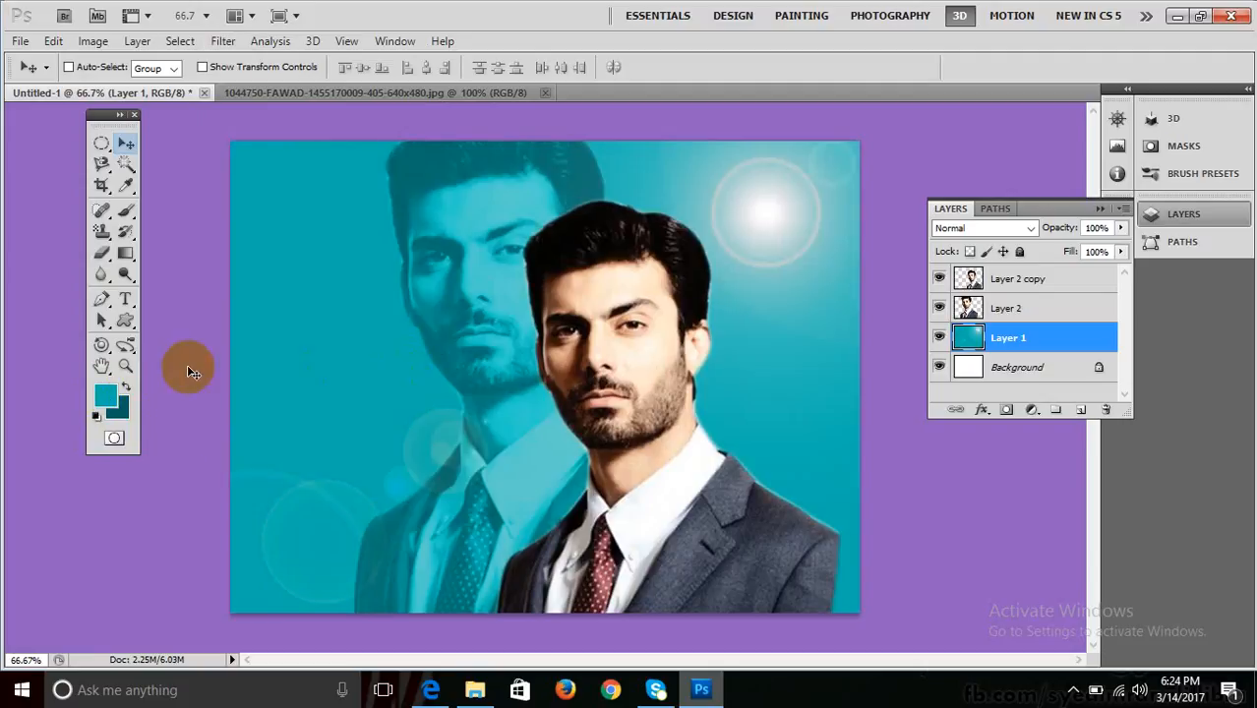
Set the foreground colour to cyan 02e8e5 and the background to deep teal 024342.
left_click(104, 394)
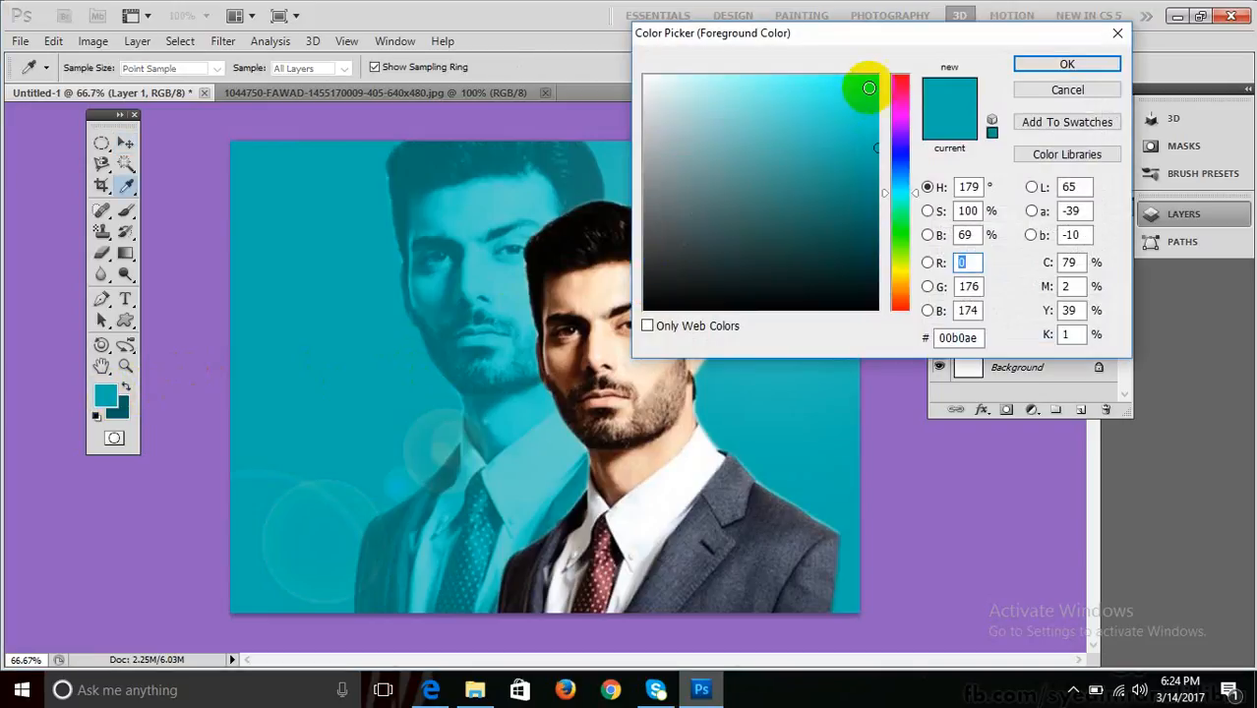
left_click_drag(864, 84, 875, 95)
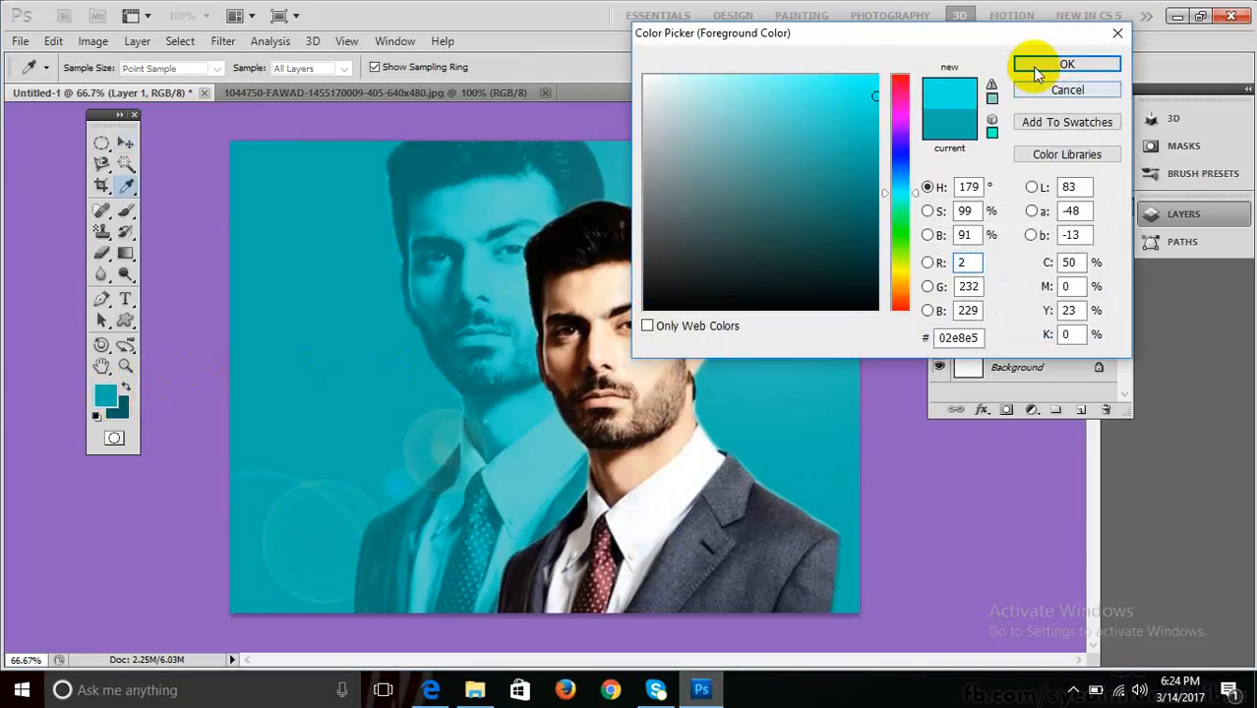
left_click(1032, 66)
left_click(123, 411)
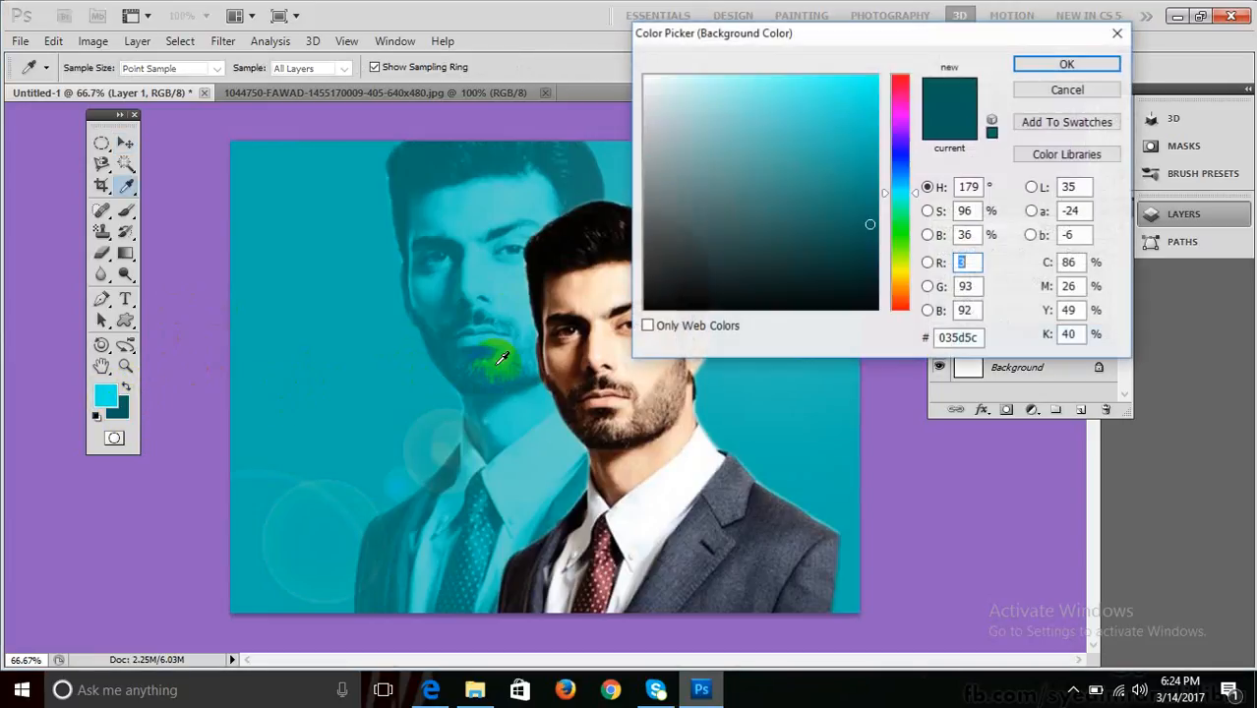
left_click(870, 249)
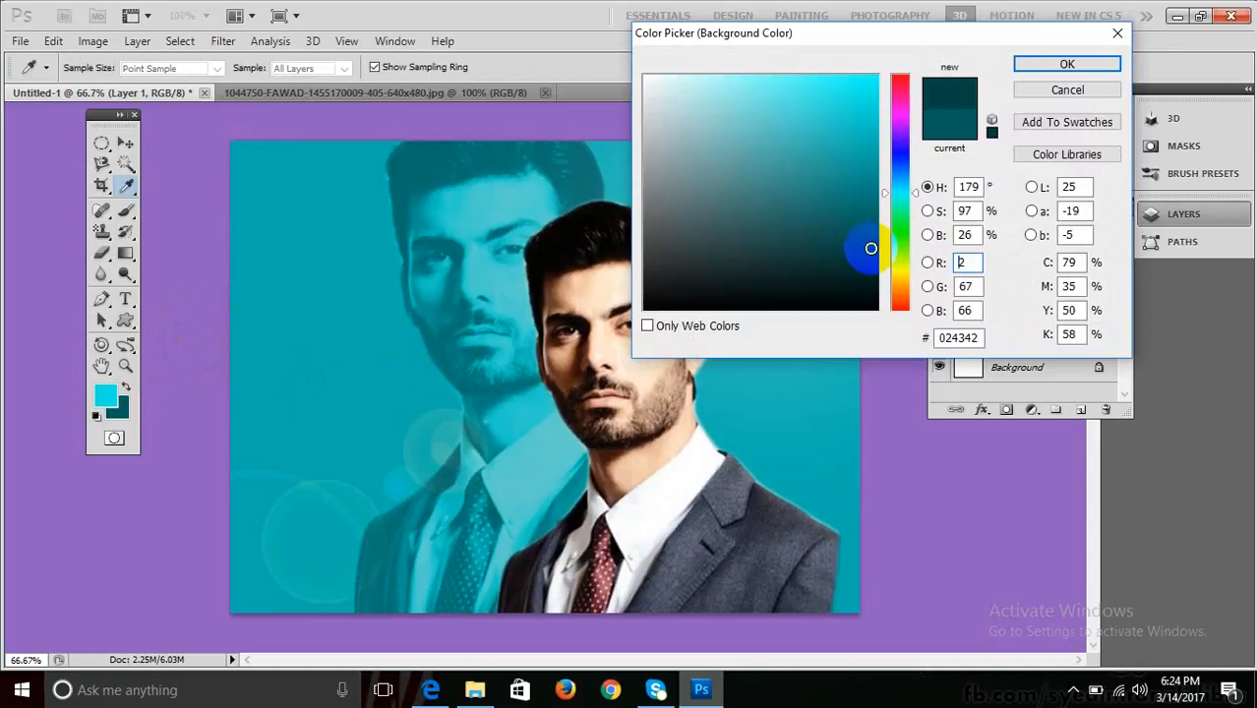
left_click(1023, 64)
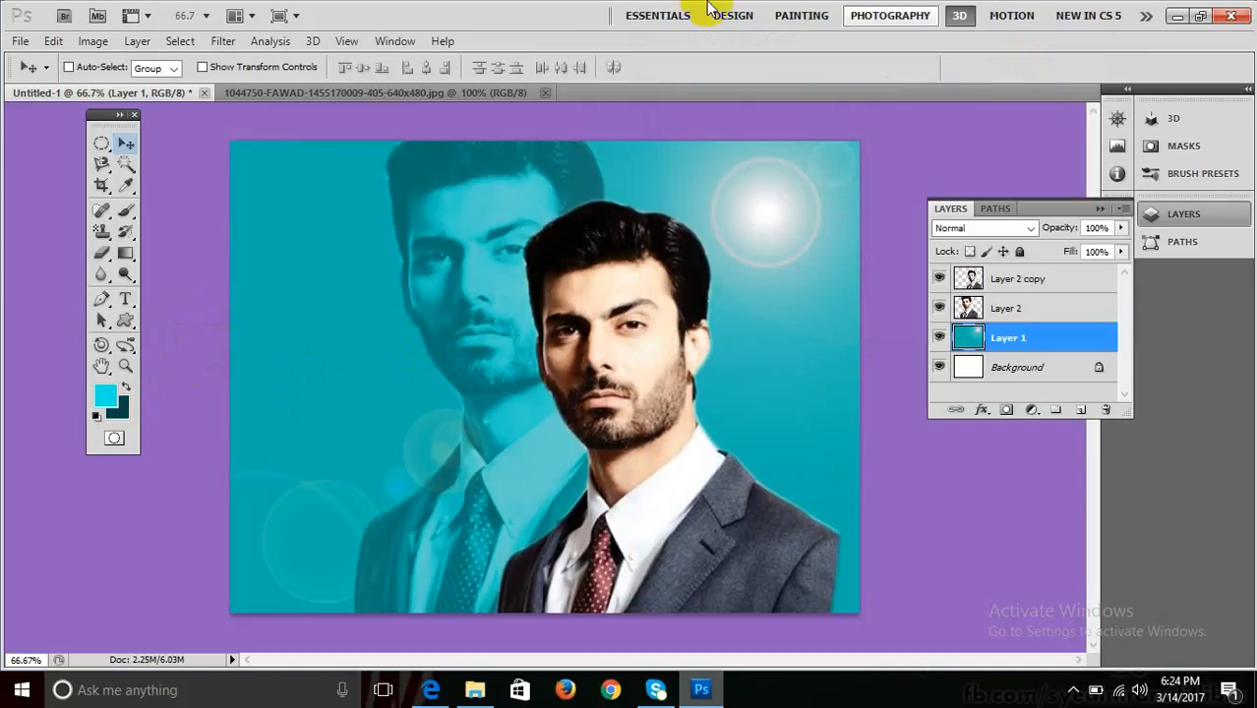
Render trial Clouds into Layer 1, then undo them.
left_click(232, 43)
mouse_move(336, 299)
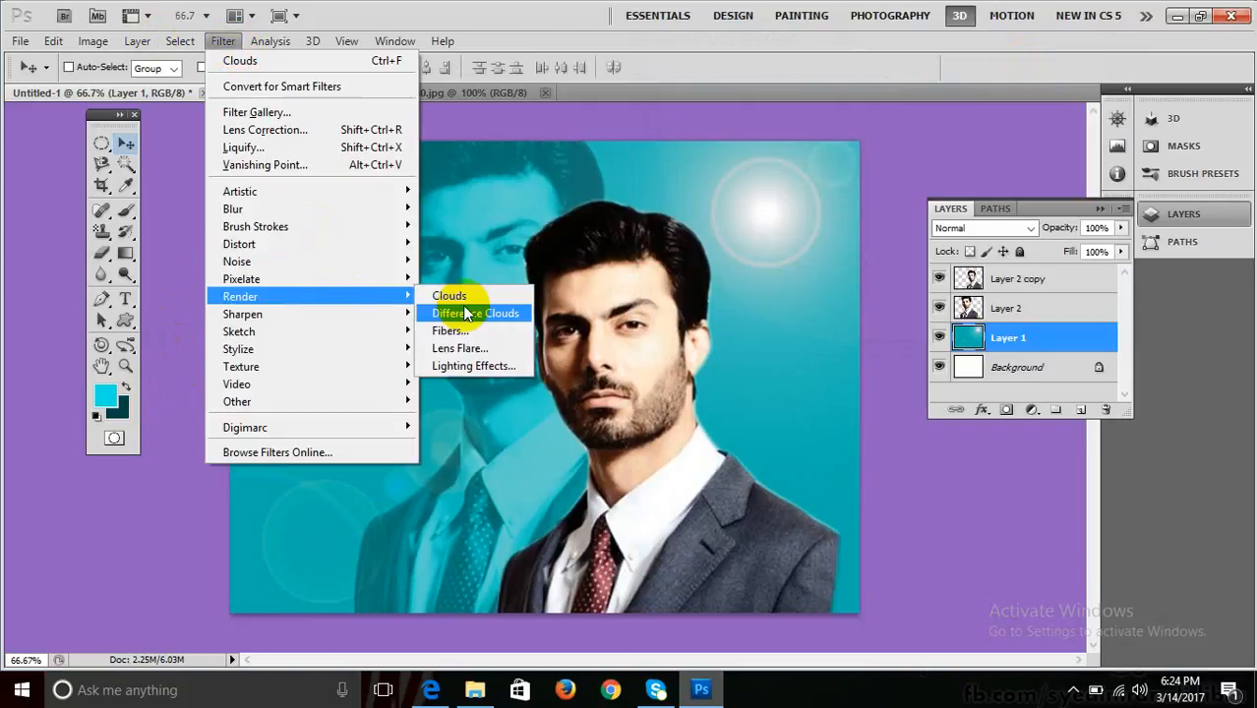
left_click(460, 297)
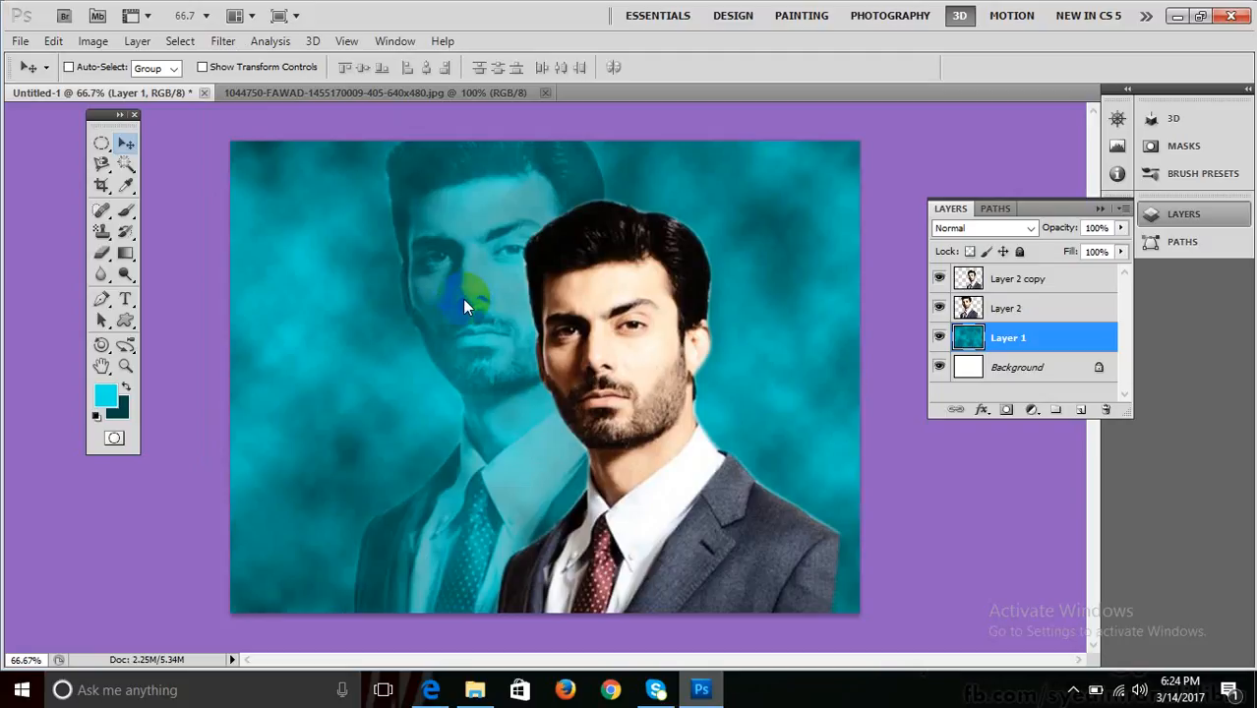
key("ctrl+z")
Set the foreground colour to white in the Color Picker.
left_click(107, 394)
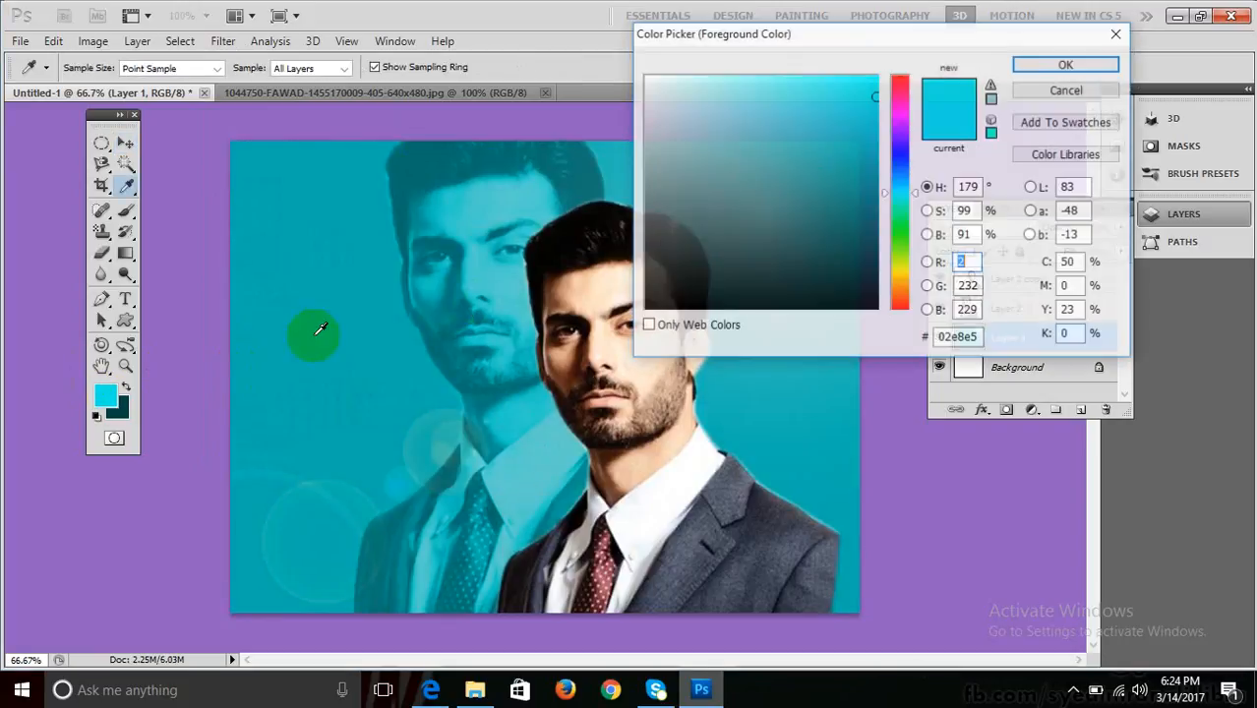
left_click_drag(796, 98, 592, 28)
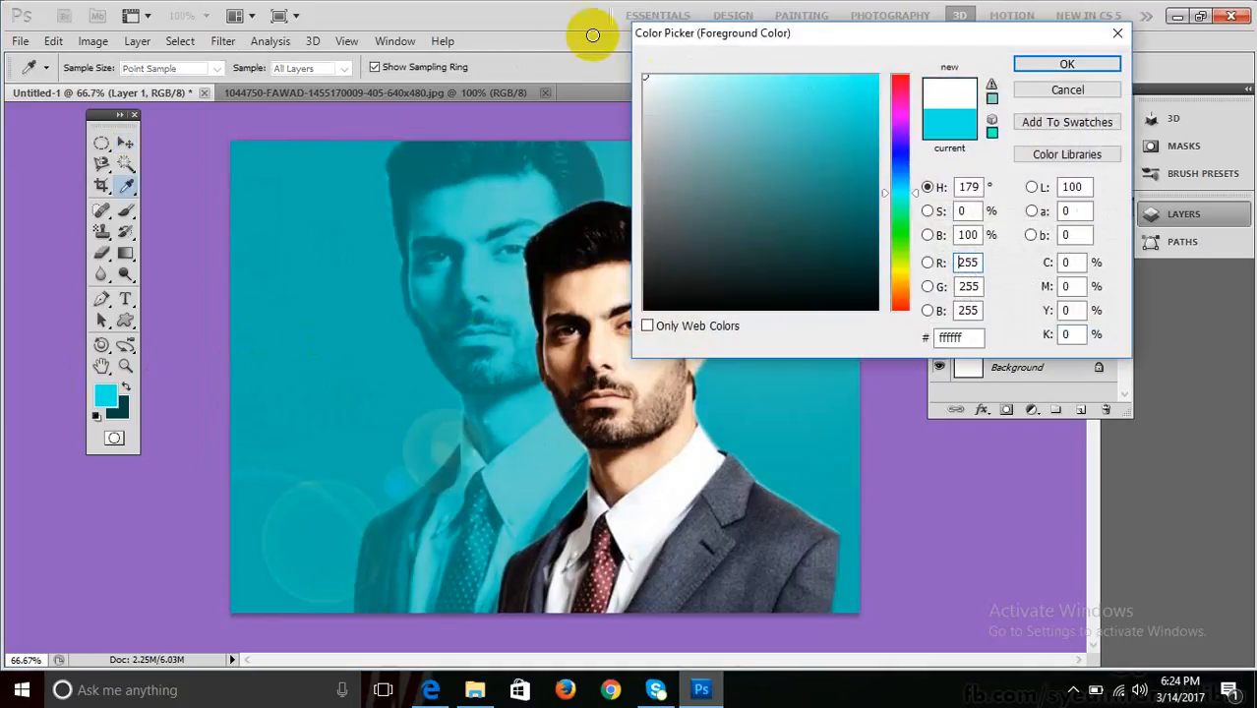
left_click(1049, 65)
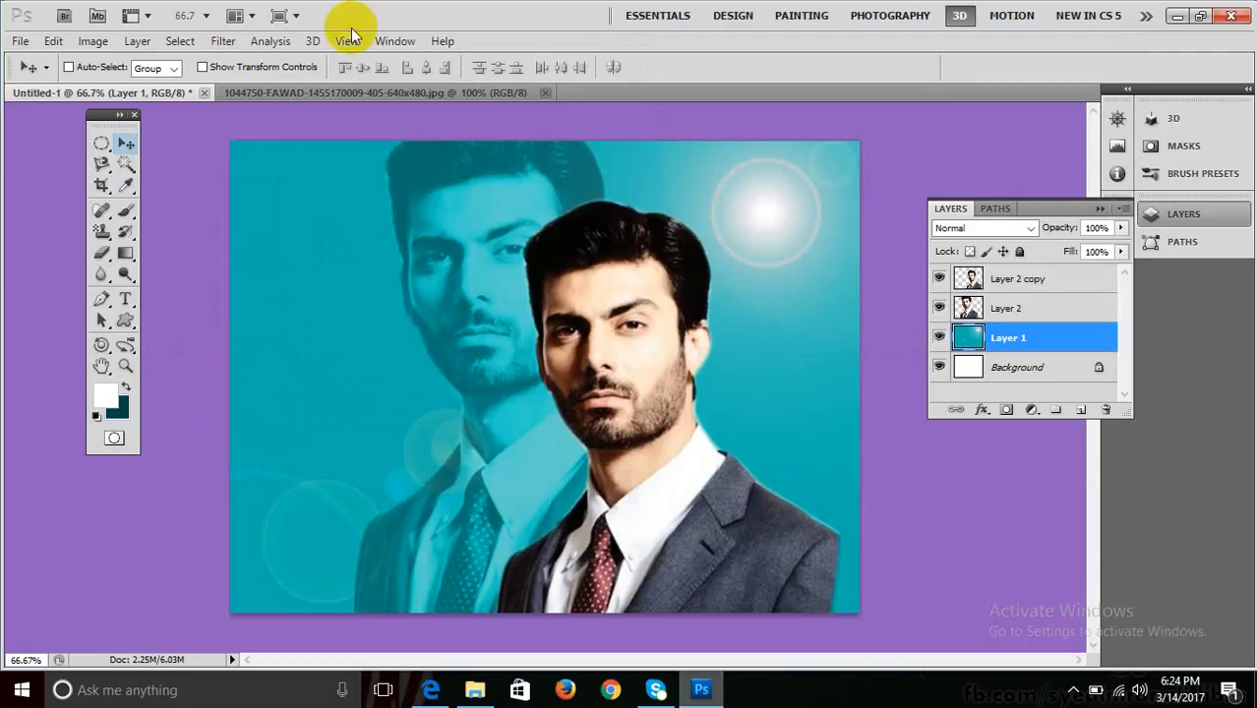
Render white-and-teal Clouds into Layer 1 again, then undo the render.
left_click(222, 41)
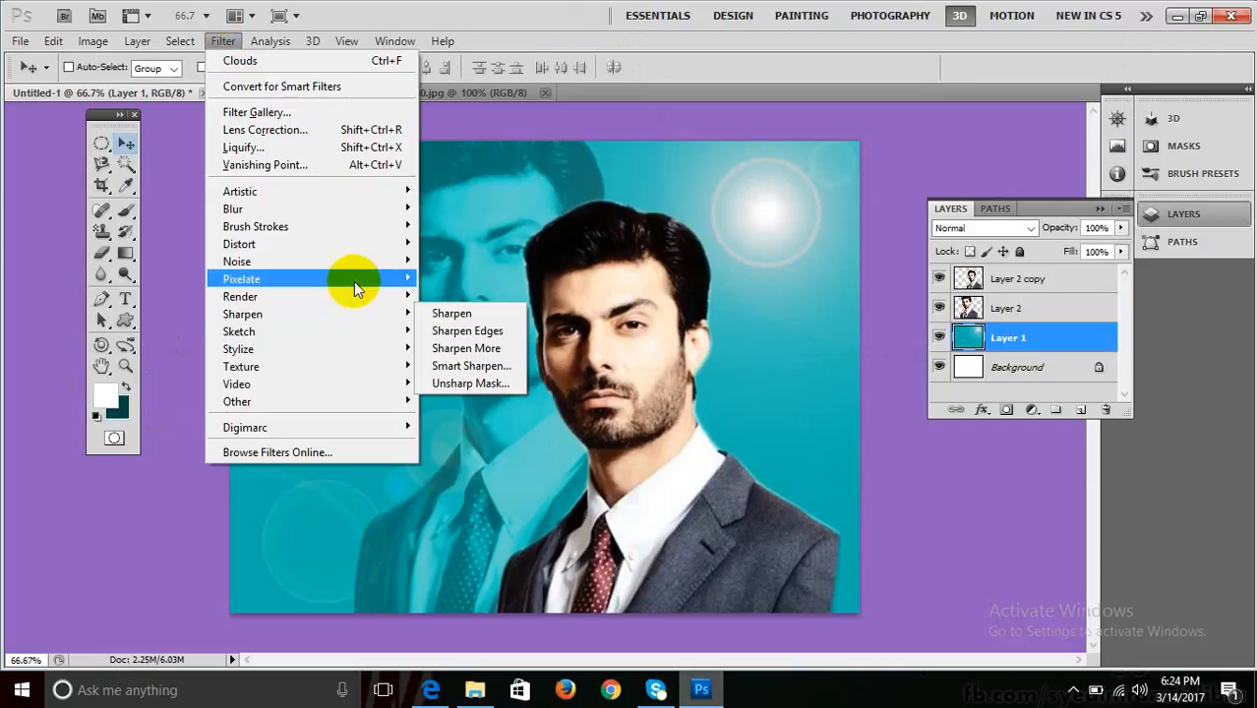
mouse_move(356, 296)
left_click(444, 295)
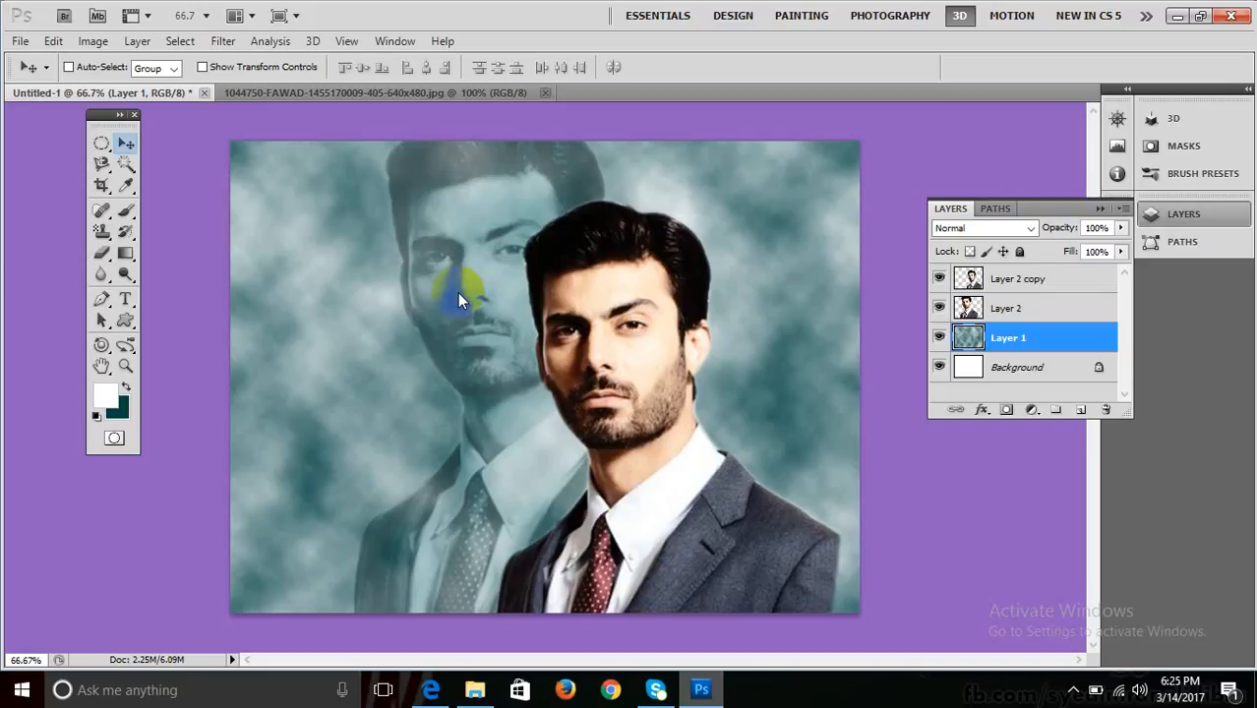
key("ctrl+z")
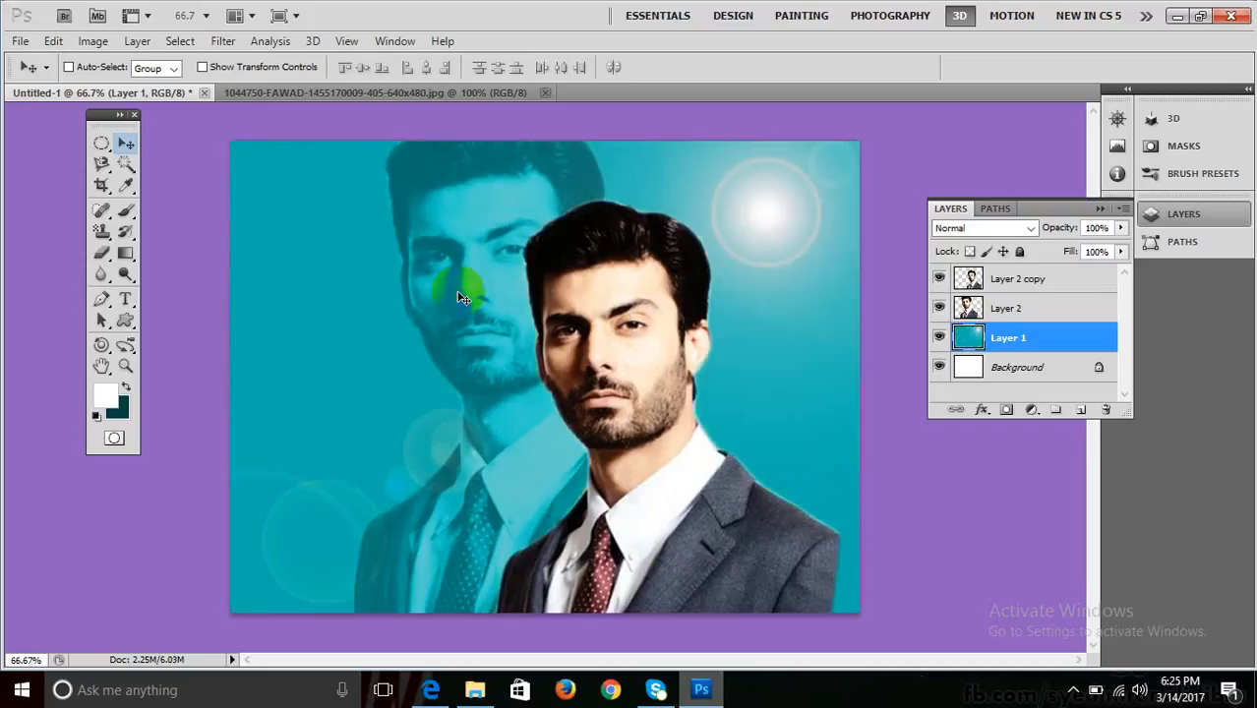
Show the Filter > Texture submenu so Texturizer can be chosen.
left_click(268, 43)
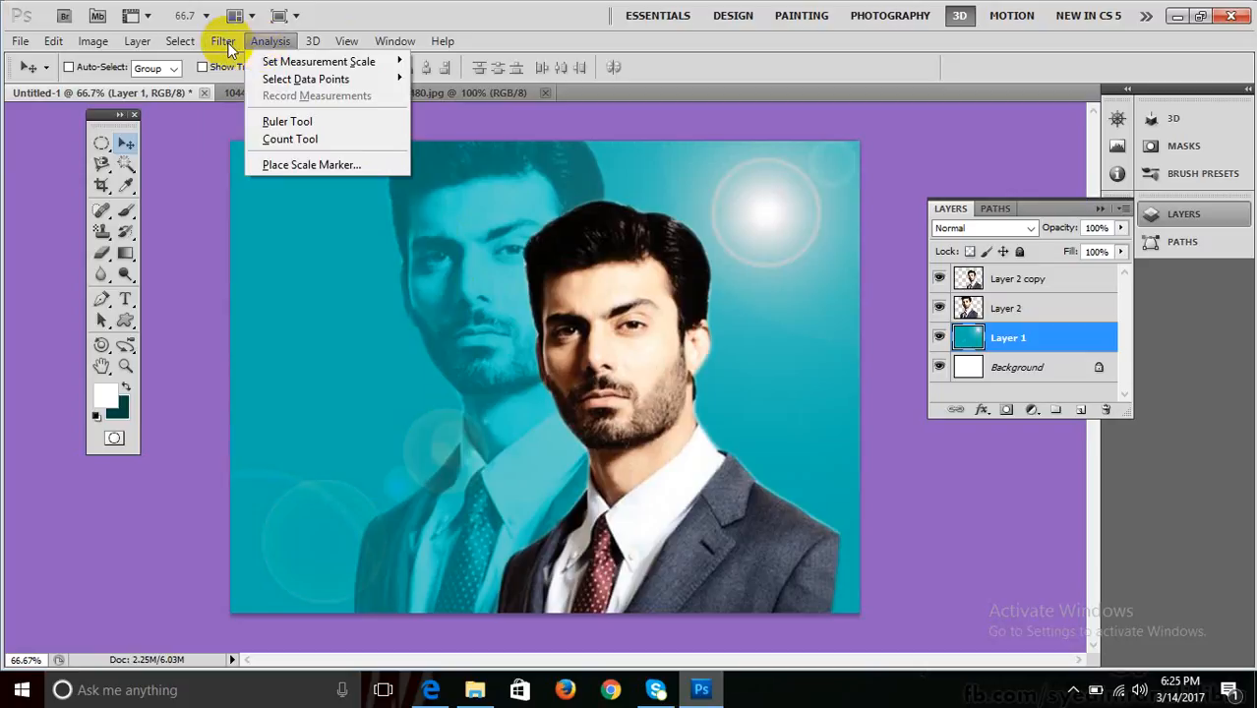
mouse_move(224, 43)
mouse_move(315, 298)
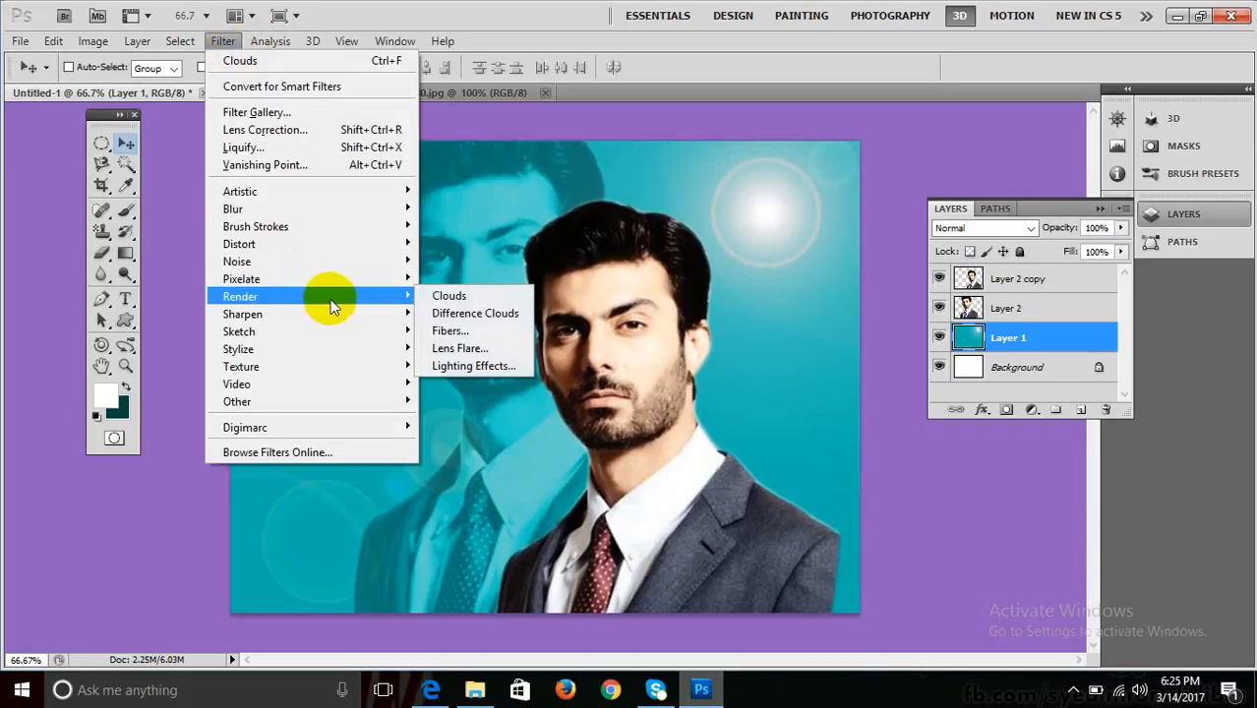
mouse_move(305, 364)
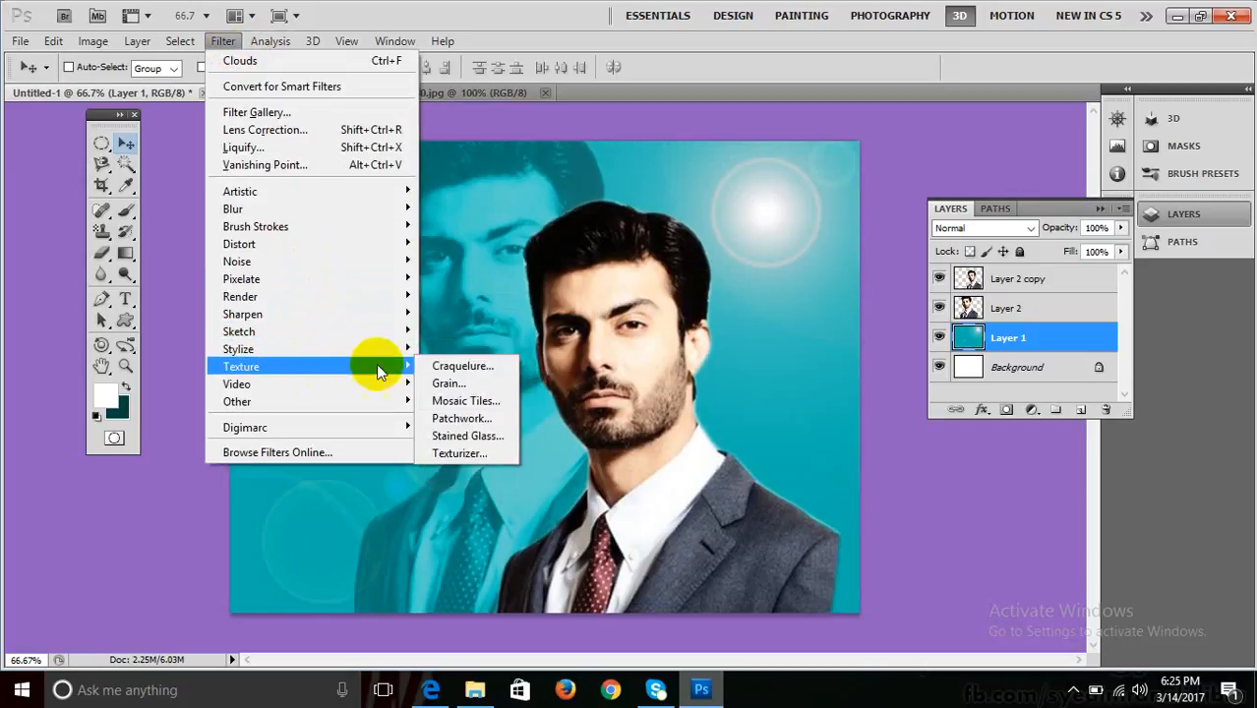
Apply a Texturizer Canvas texture to Layer 1 at 117% scaling with stronger relief.
left_click(501, 455)
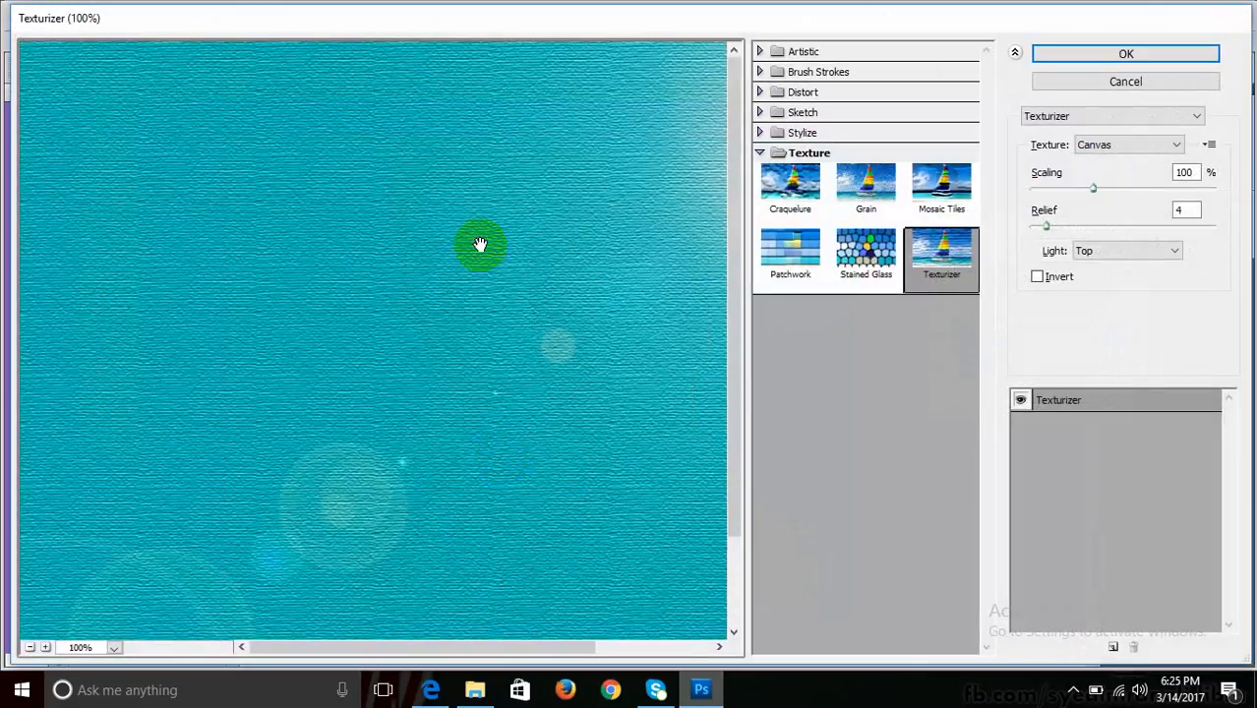
left_click_drag(480, 243, 459, 327)
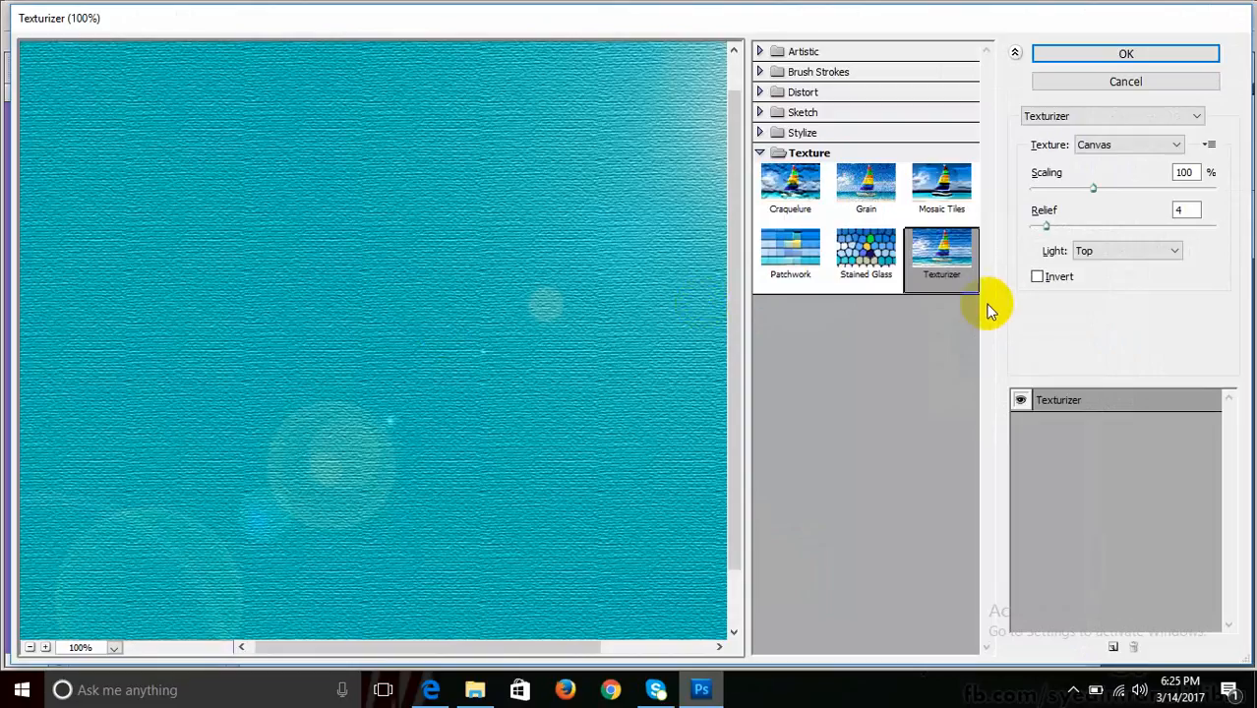
mouse_move(1094, 190)
left_mouse_down()
mouse_move(1136, 190)
mouse_move(1112, 189)
left_mouse_up()
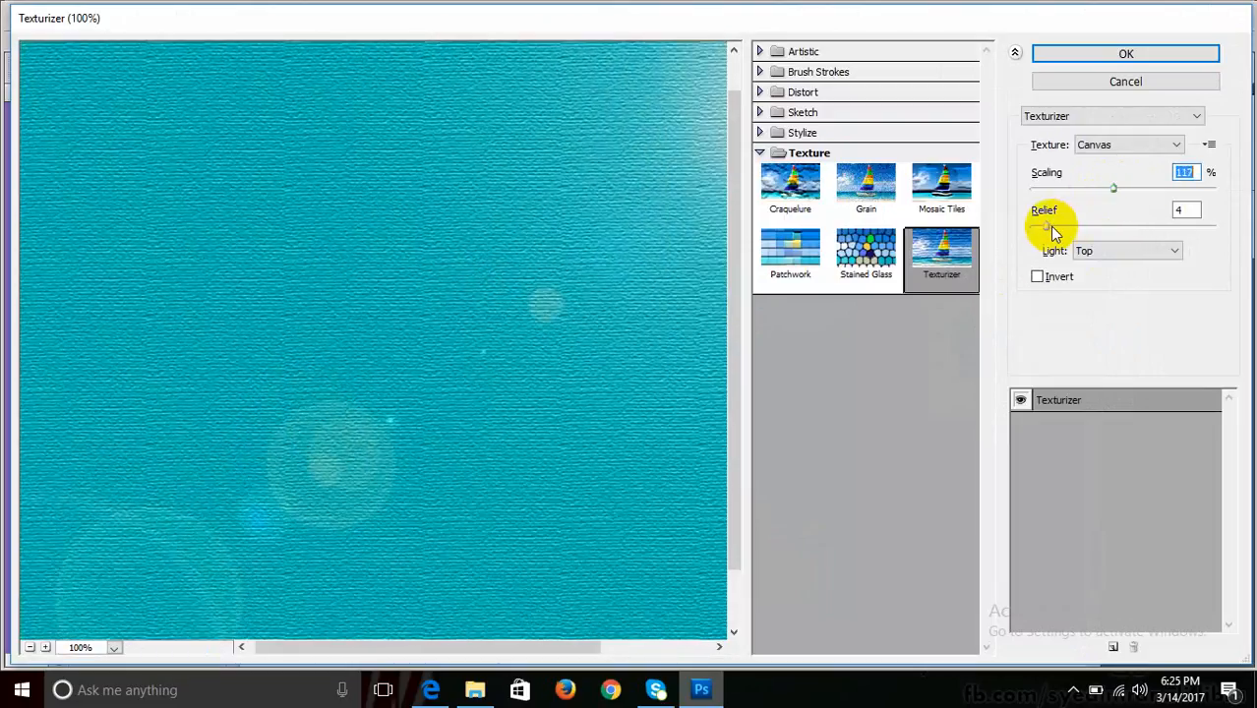
mouse_move(1047, 227)
left_mouse_down()
mouse_move(1083, 227)
mouse_move(1059, 234)
left_mouse_up()
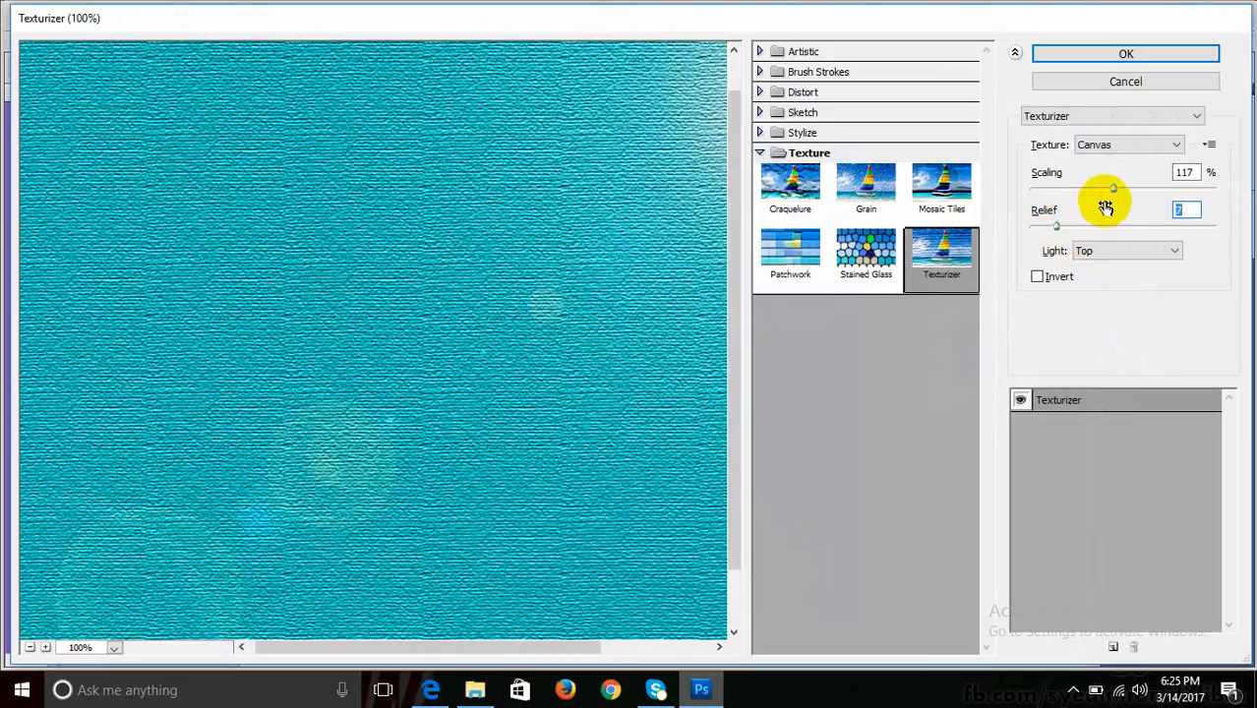
left_click(1143, 58)
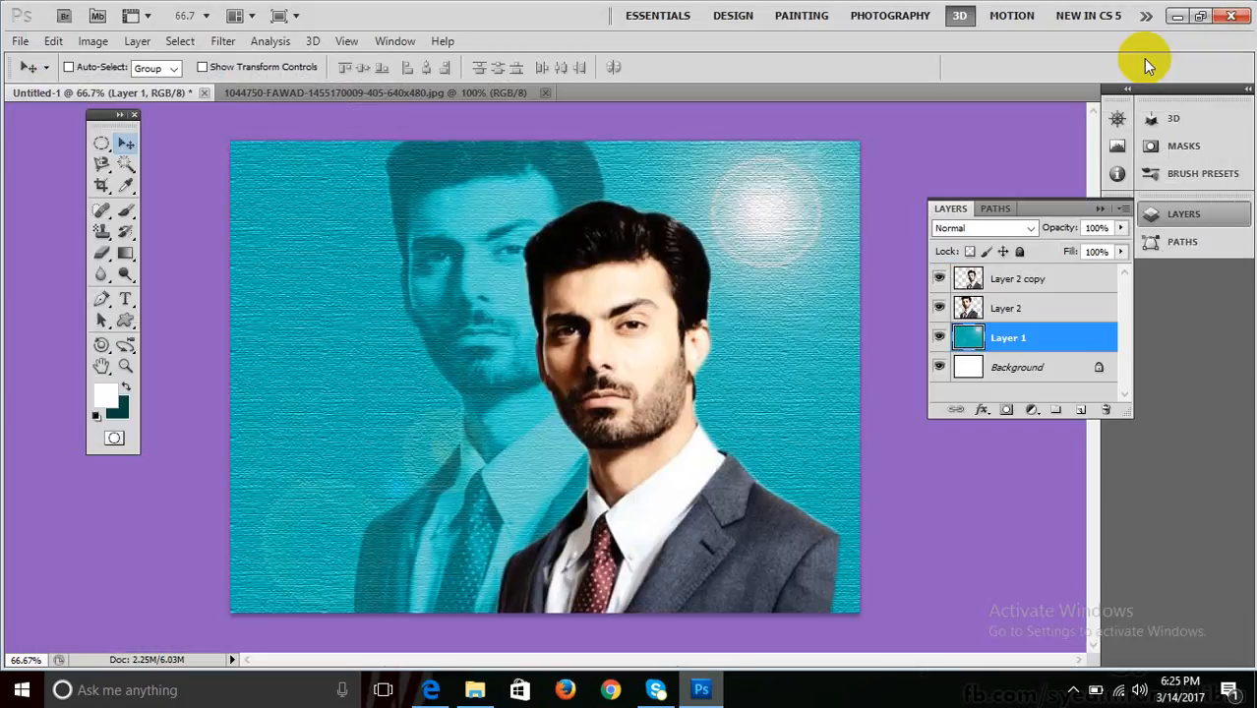
key("ctrl+plus")
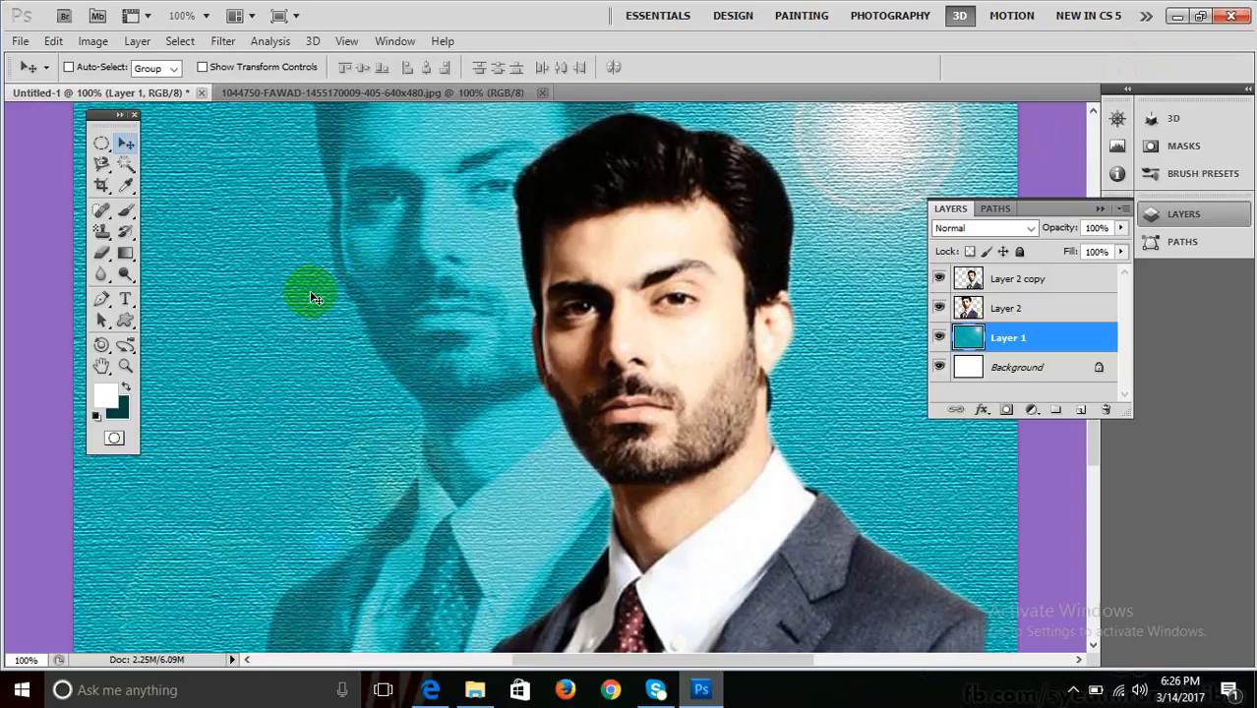
Inspect the canvas texture at 100% zoom, then undo it on Layer 1.
key("ctrl+minus")
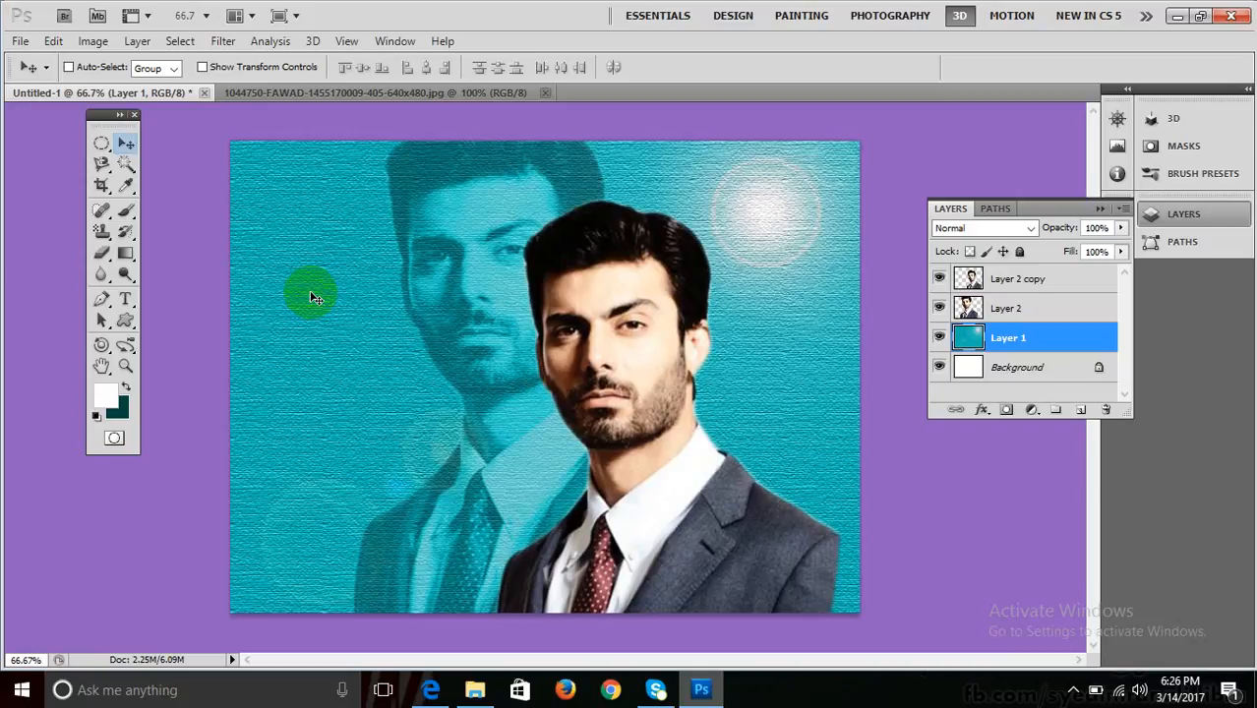
key("ctrl+minus")
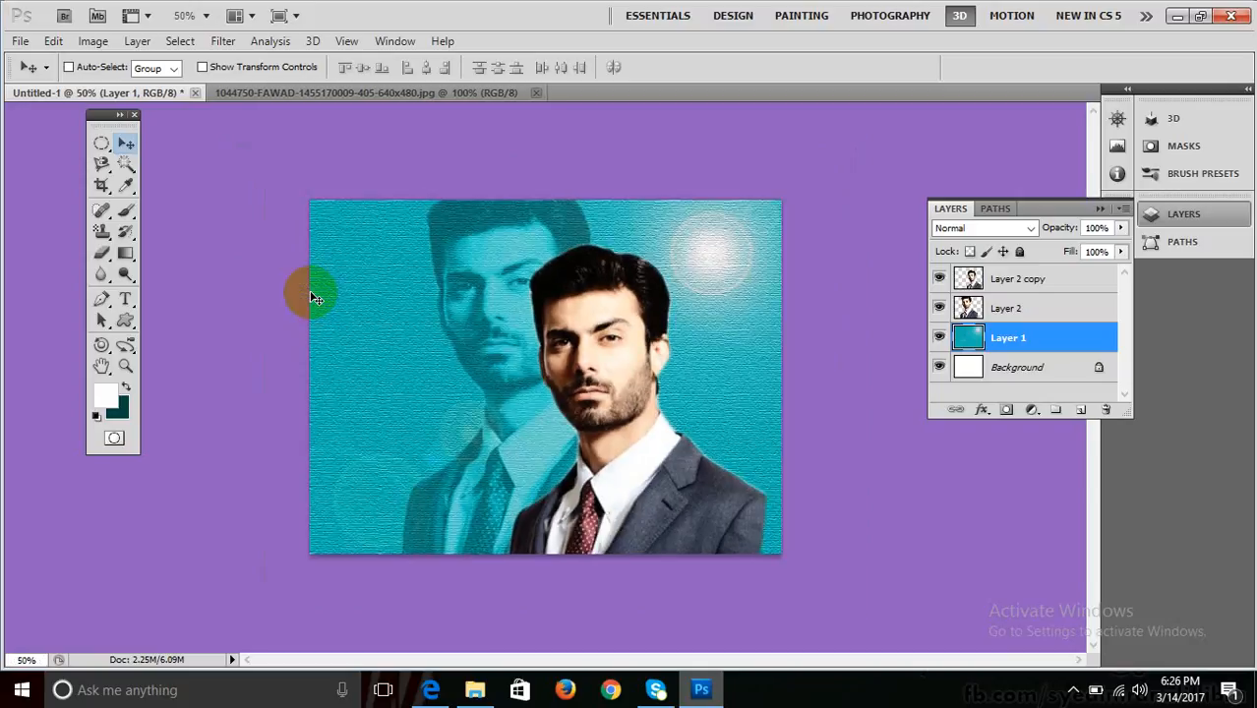
key("ctrl+plus")
key("ctrl+plus")
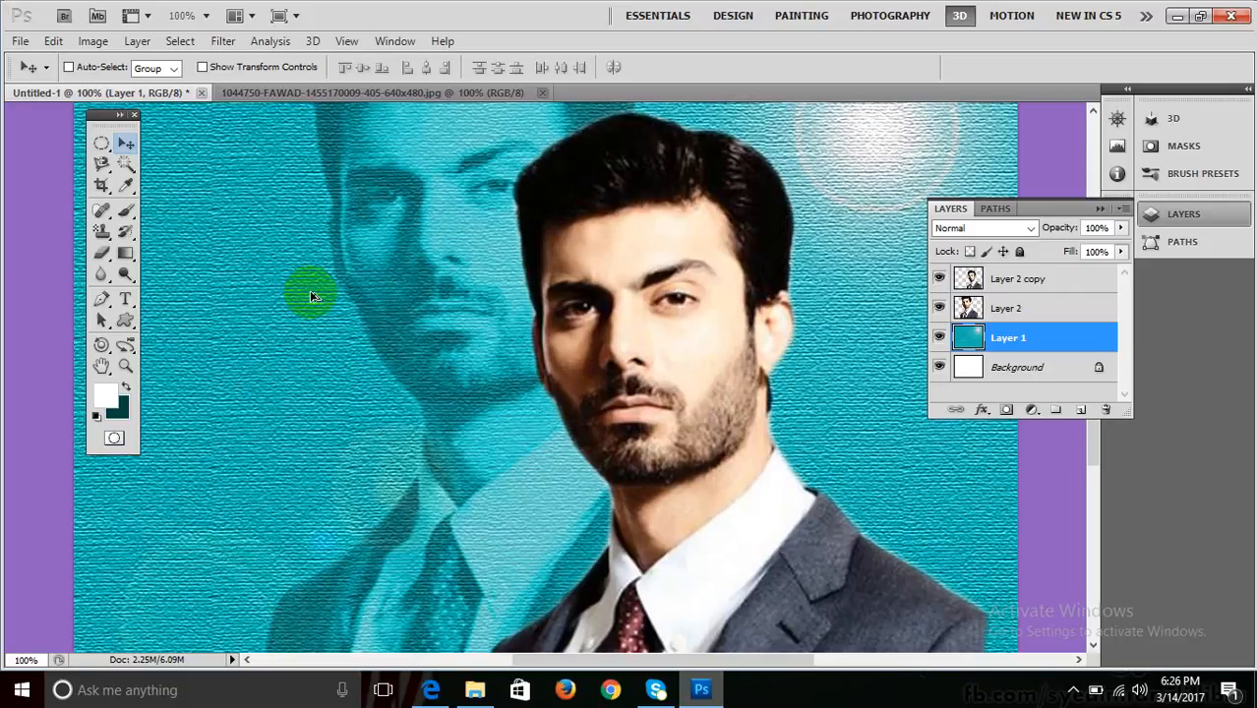
key("ctrl+z")
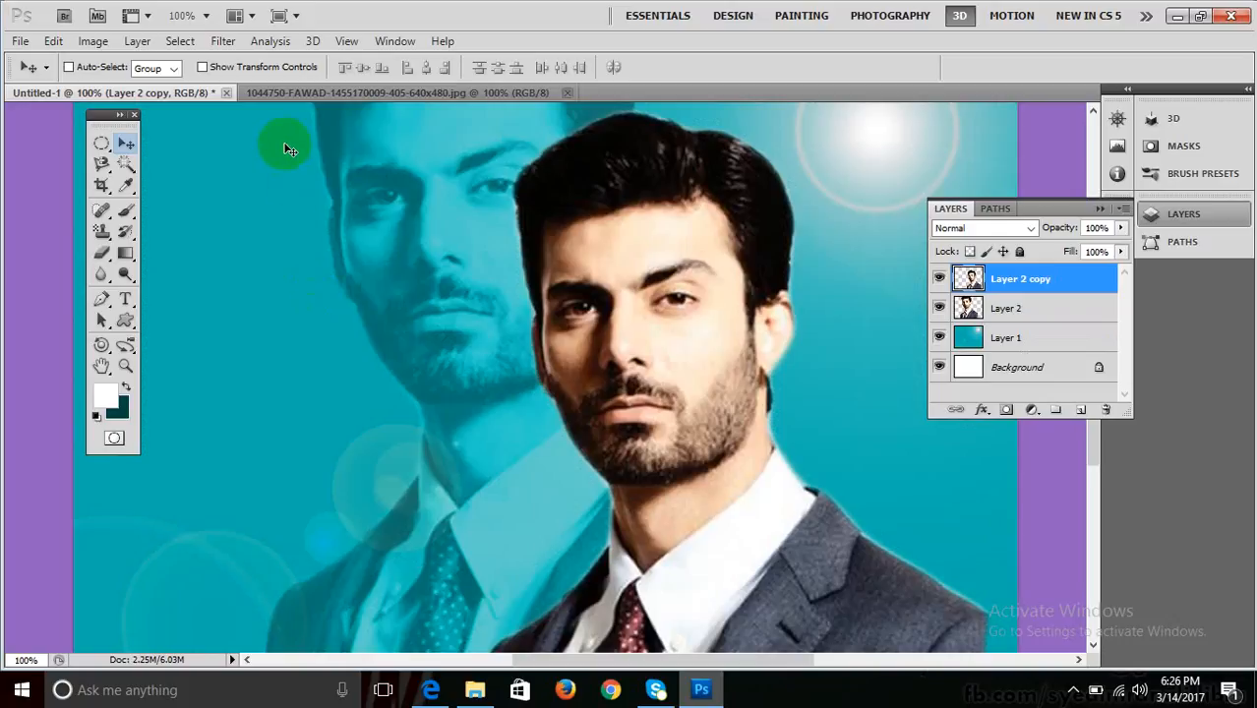
Select Layer 1 and open Texturizer for it, previewing Canvas at 117% scaling.
left_click(223, 40)
mouse_move(290, 364)
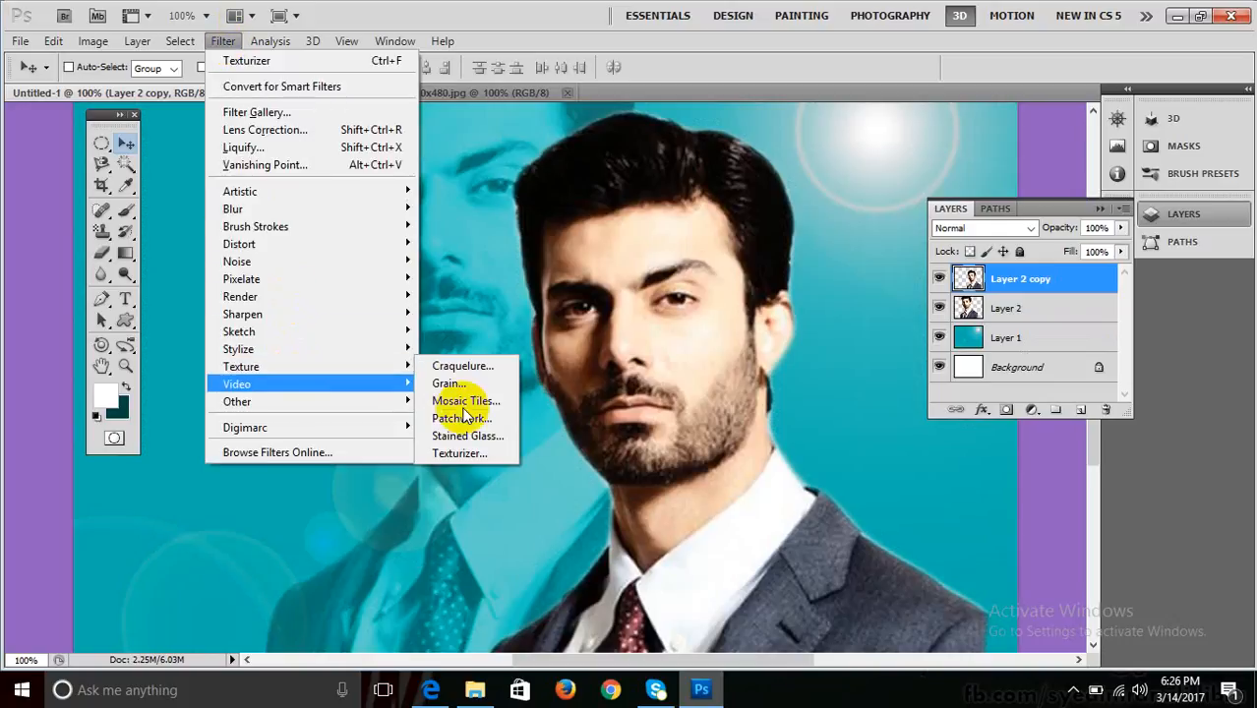
left_click(465, 454)
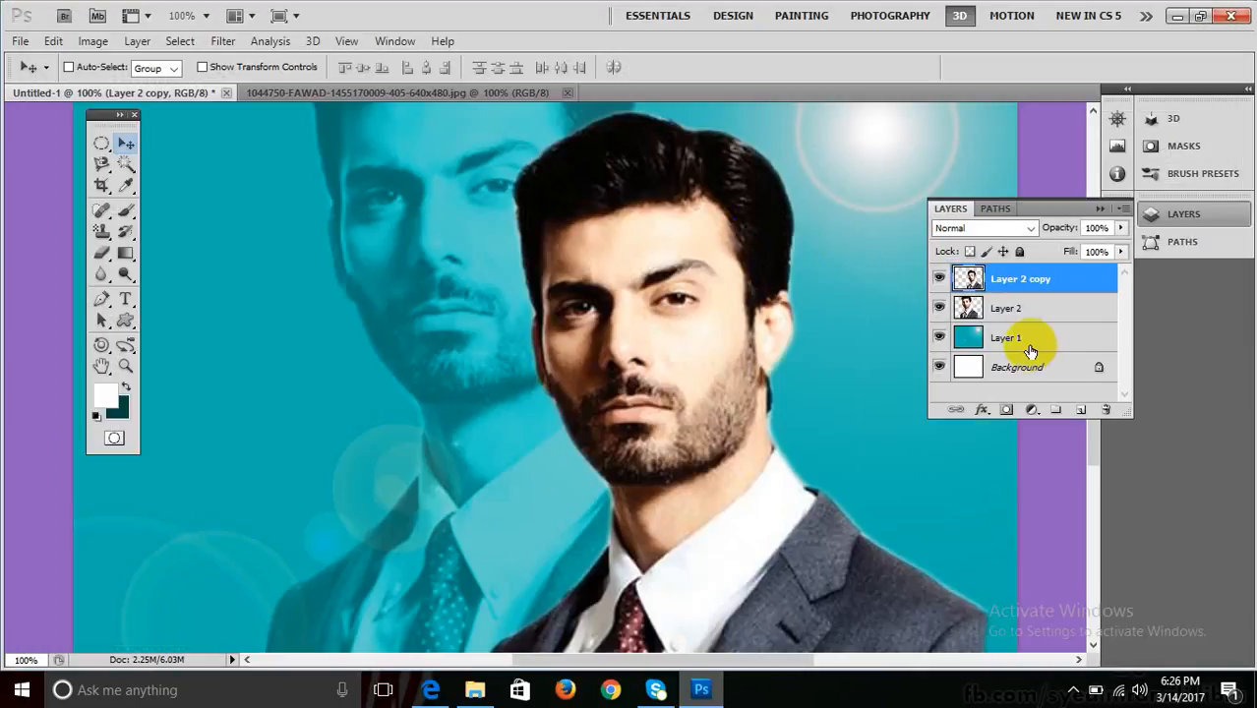
left_click(1033, 340)
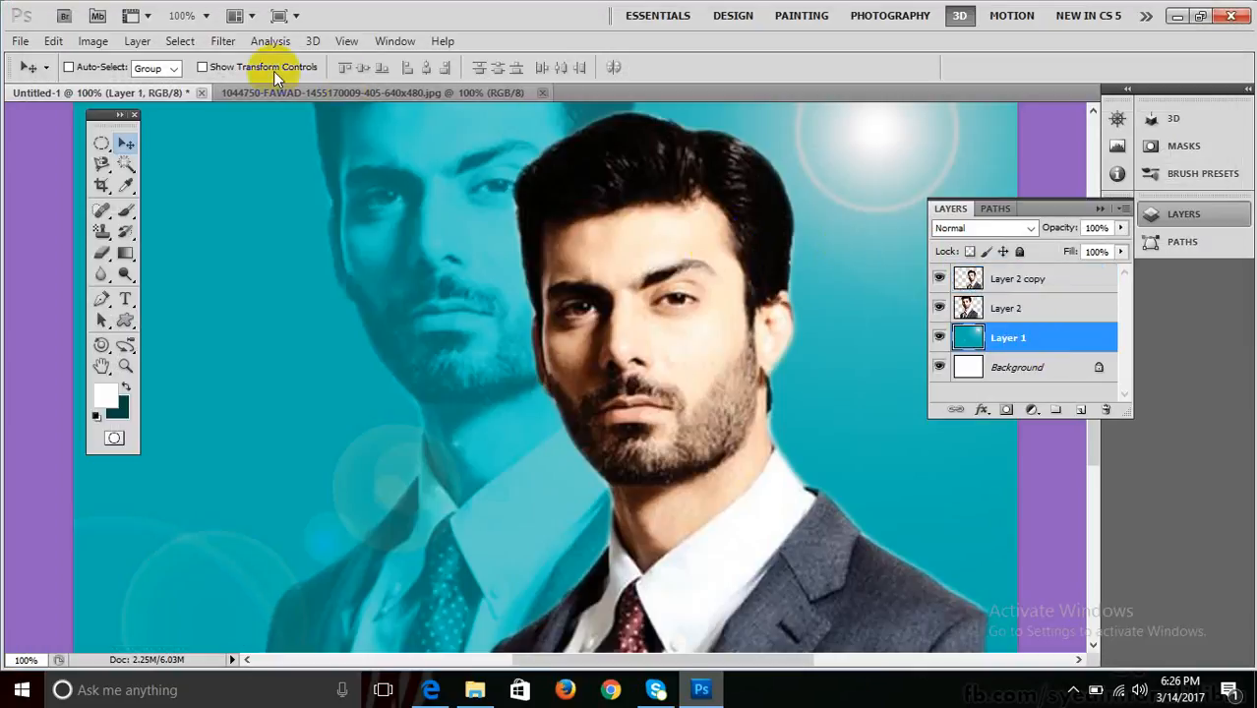
left_click(219, 41)
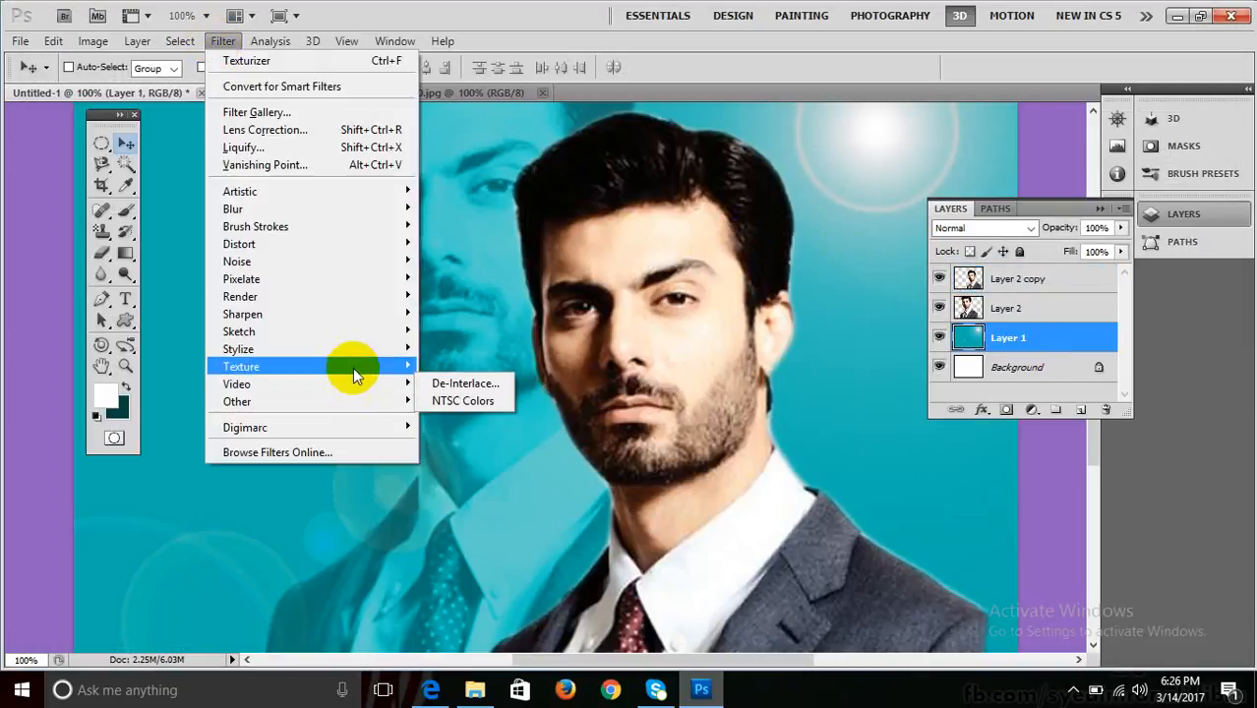
mouse_move(351, 366)
left_click(492, 453)
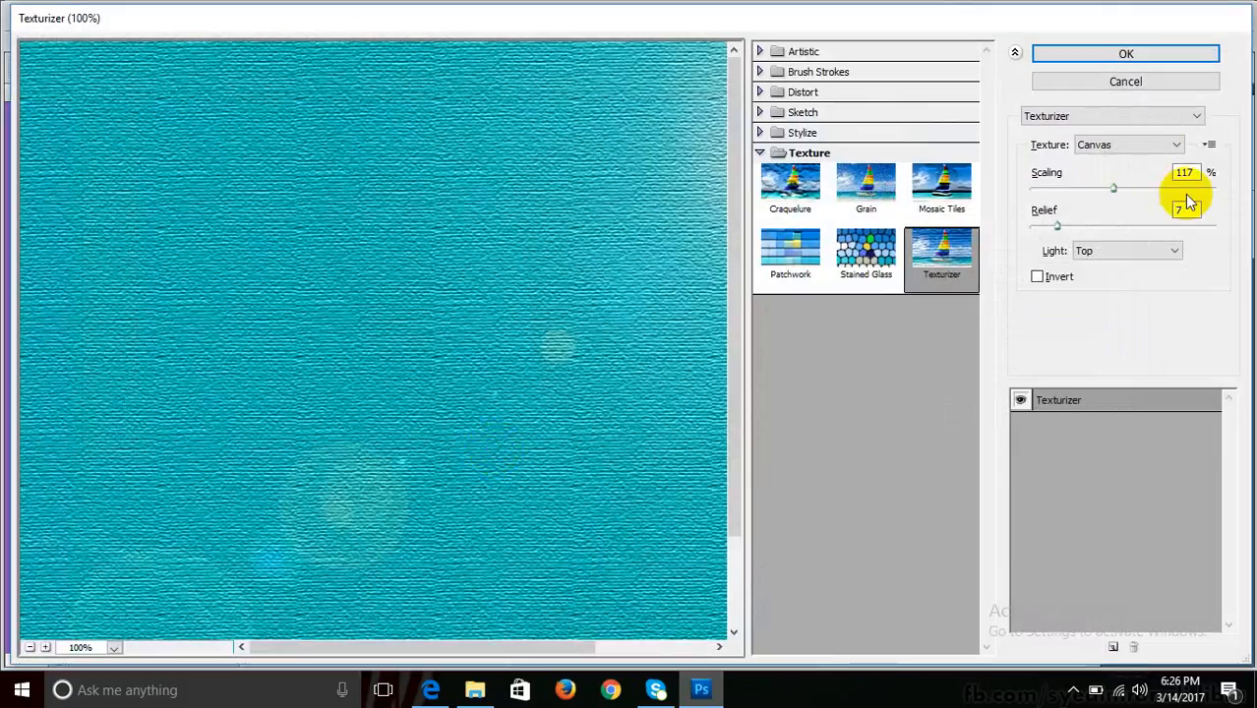
Switch the Texturizer texture to Brick and apply it to Layer 1.
left_click(1147, 143)
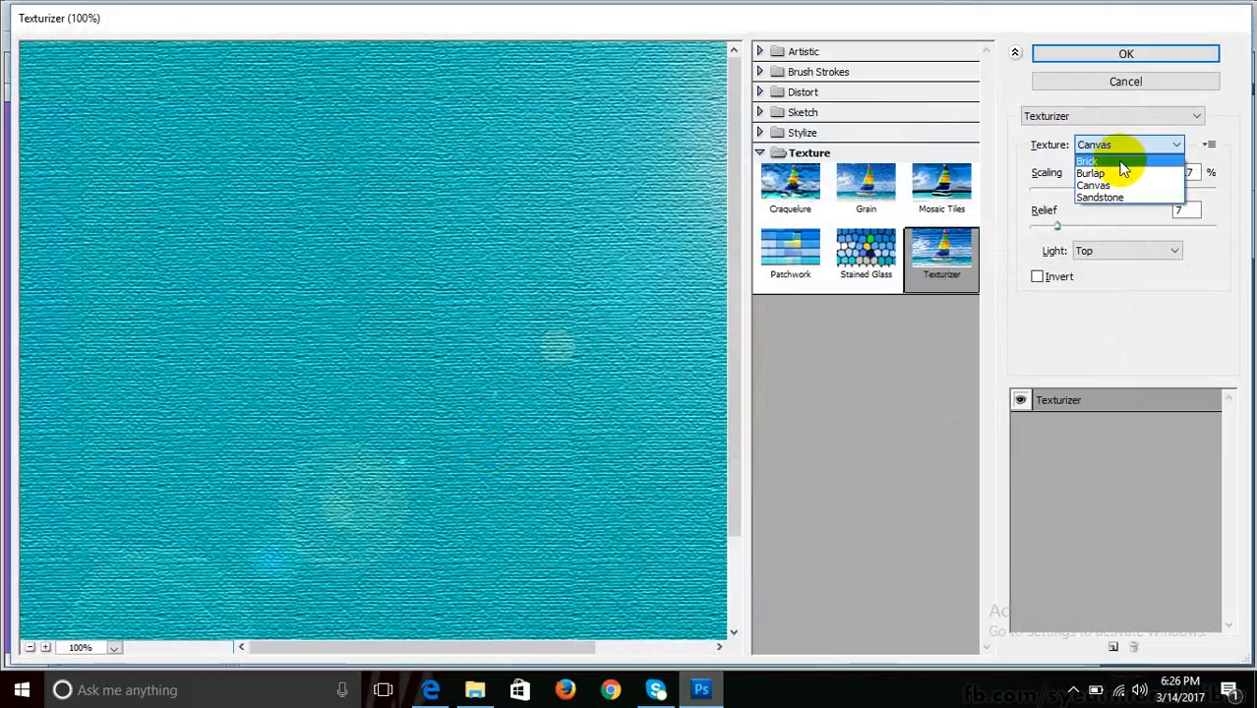
left_click(1119, 162)
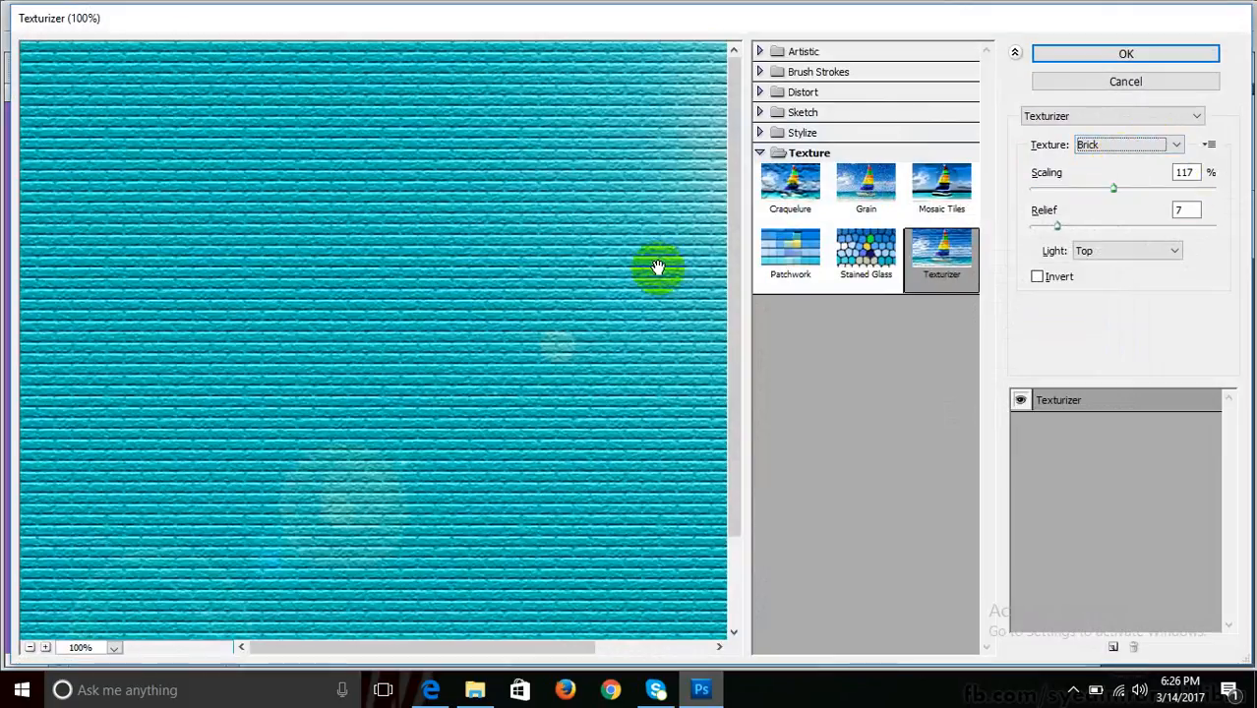
left_click(1082, 54)
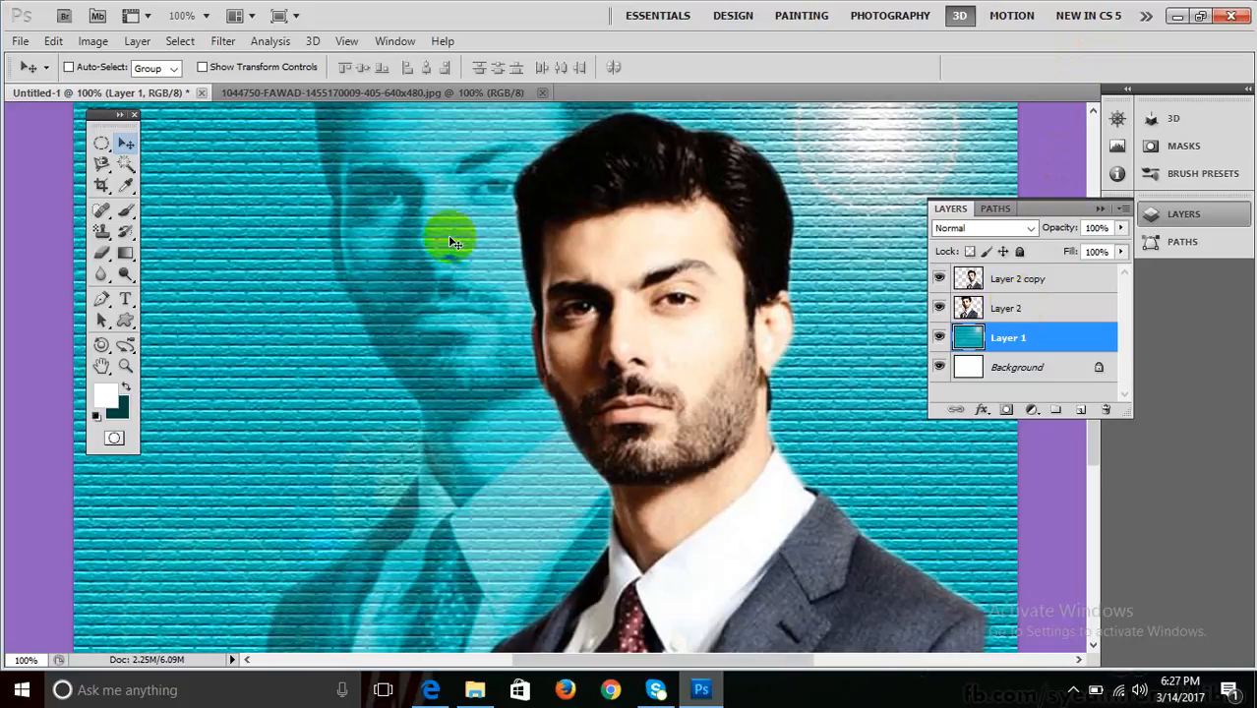
left_click(417, 218)
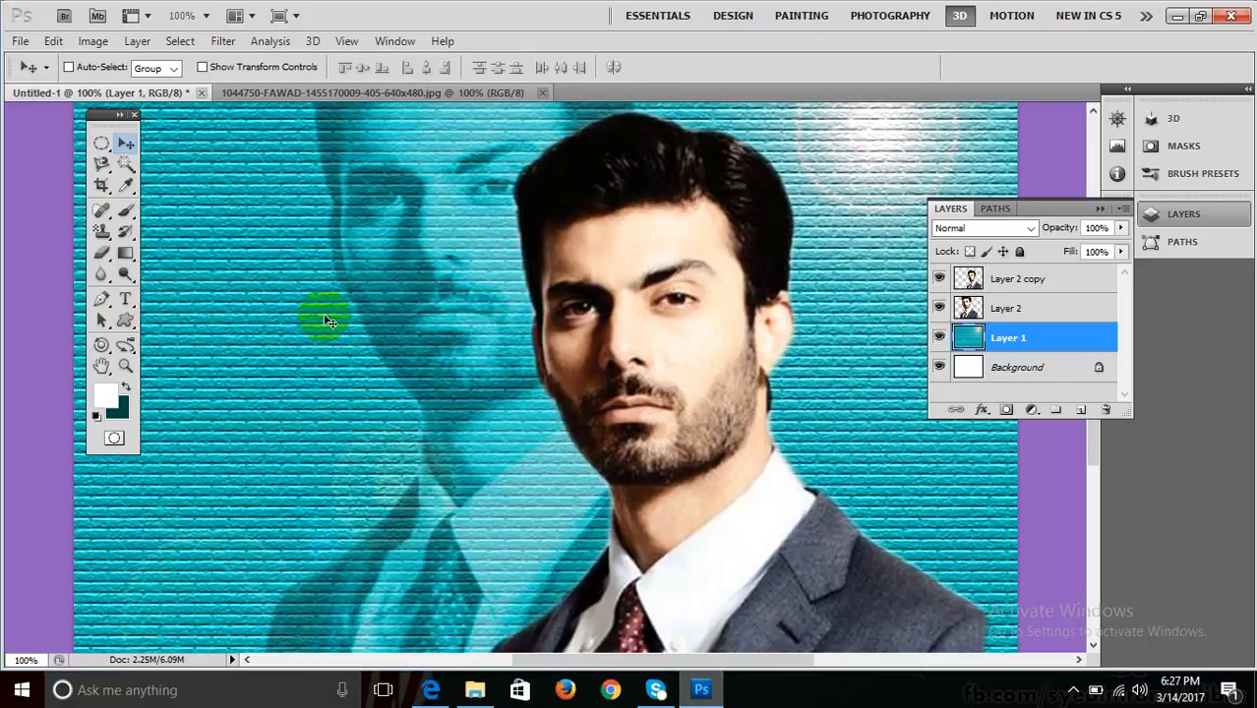
Undo the brick texture, cancel Texturizer on Layer 2 copy, and select Layer 1.
key("ctrl+z")
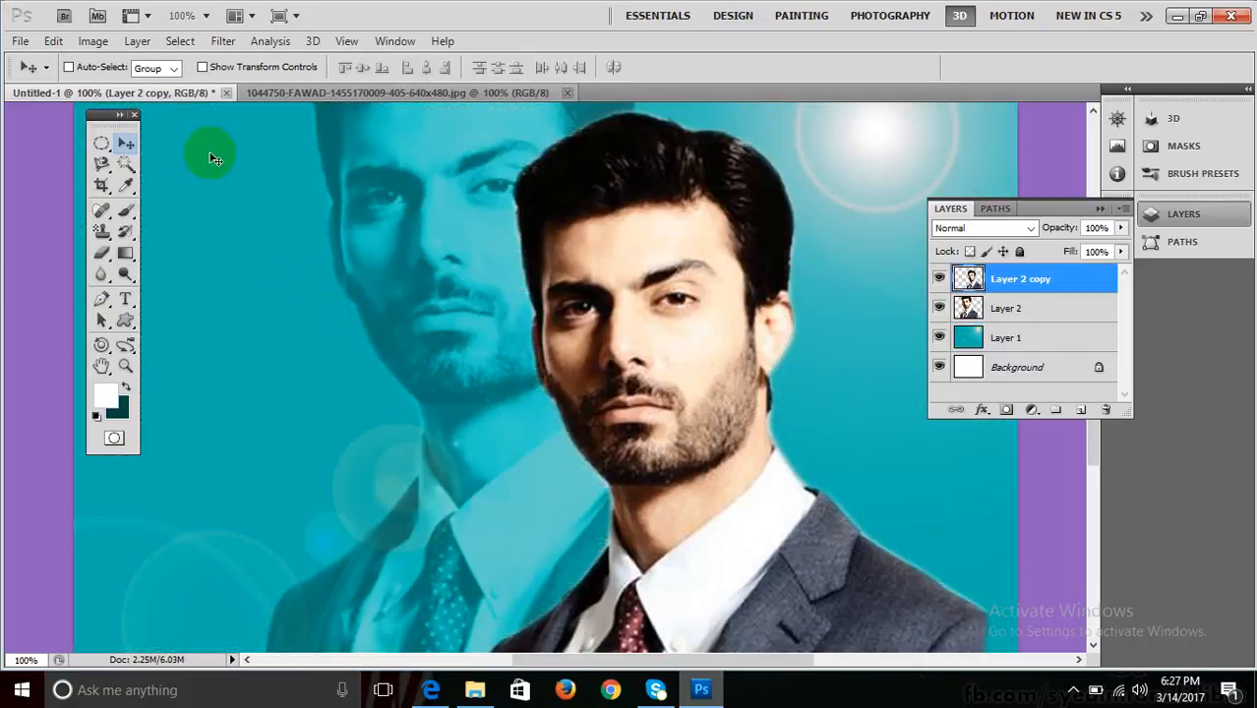
left_click(218, 44)
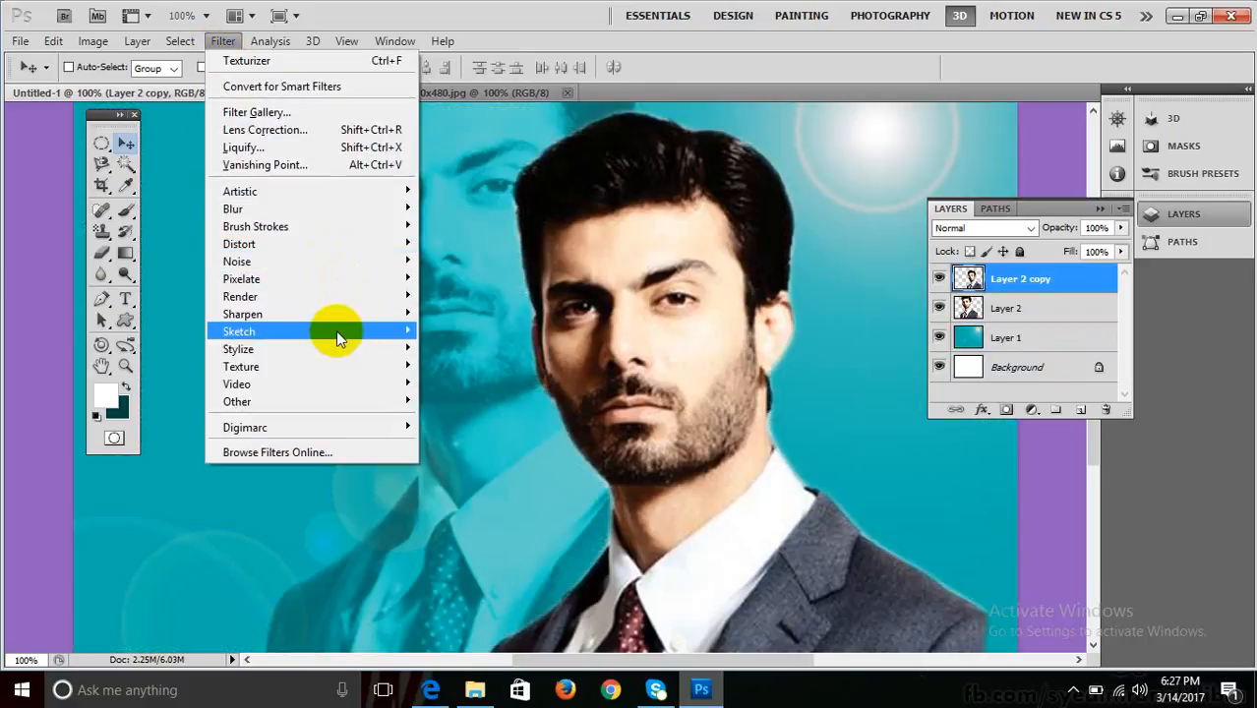
mouse_move(362, 333)
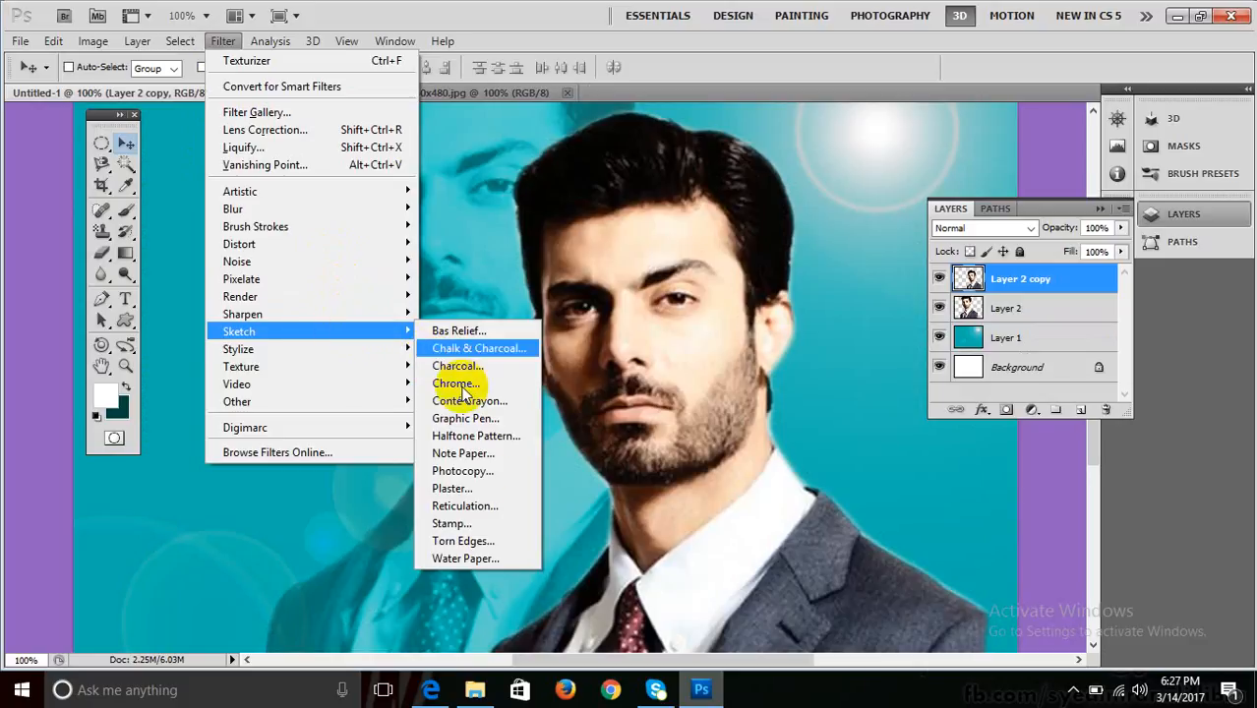
mouse_move(295, 344)
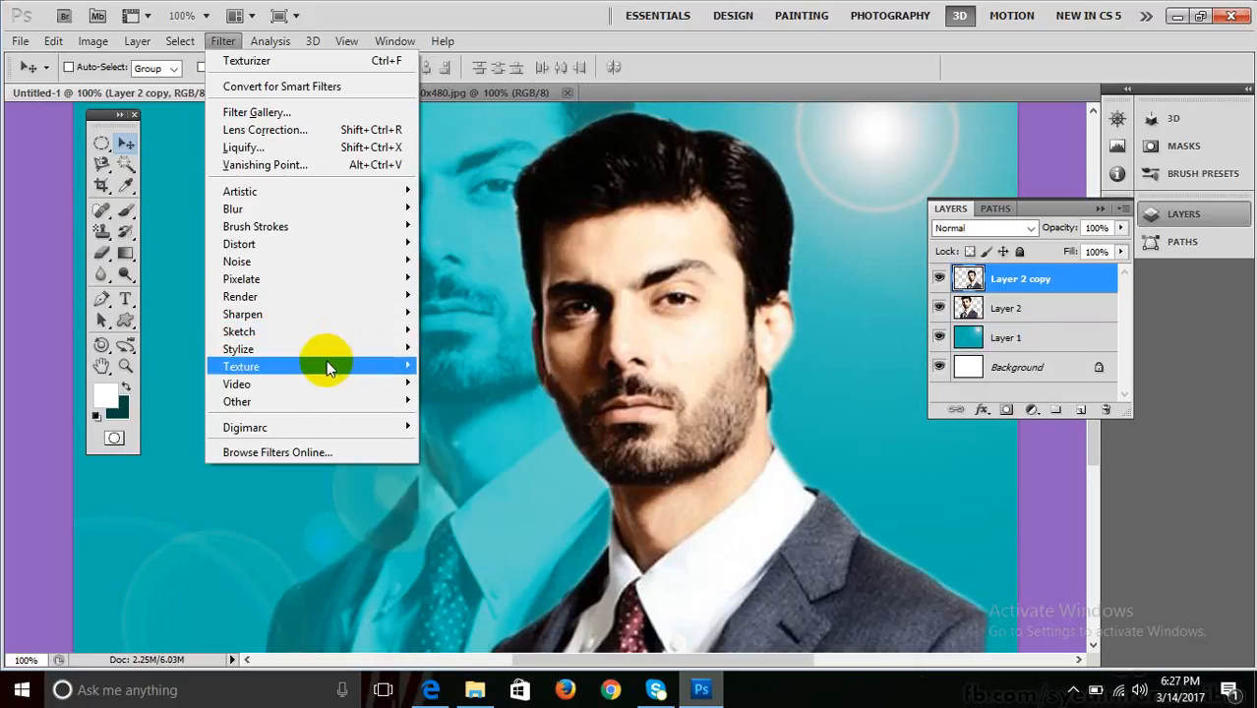
mouse_move(325, 365)
left_click(490, 453)
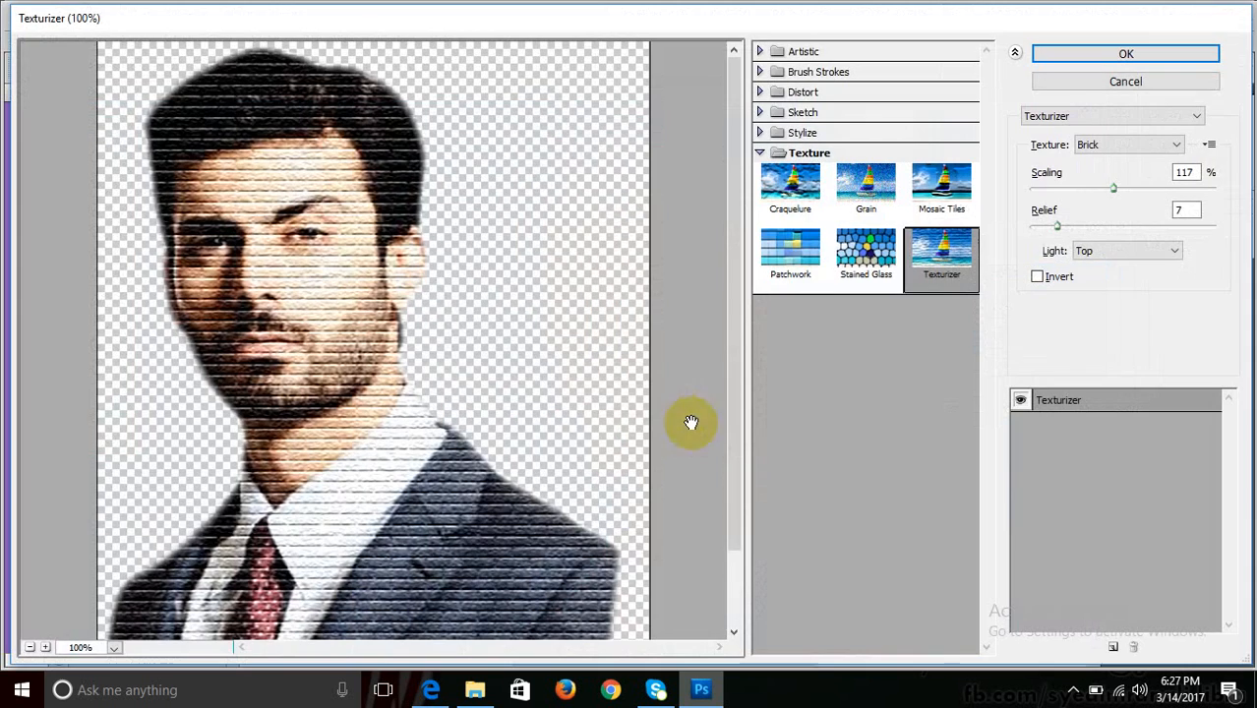
key("Escape")
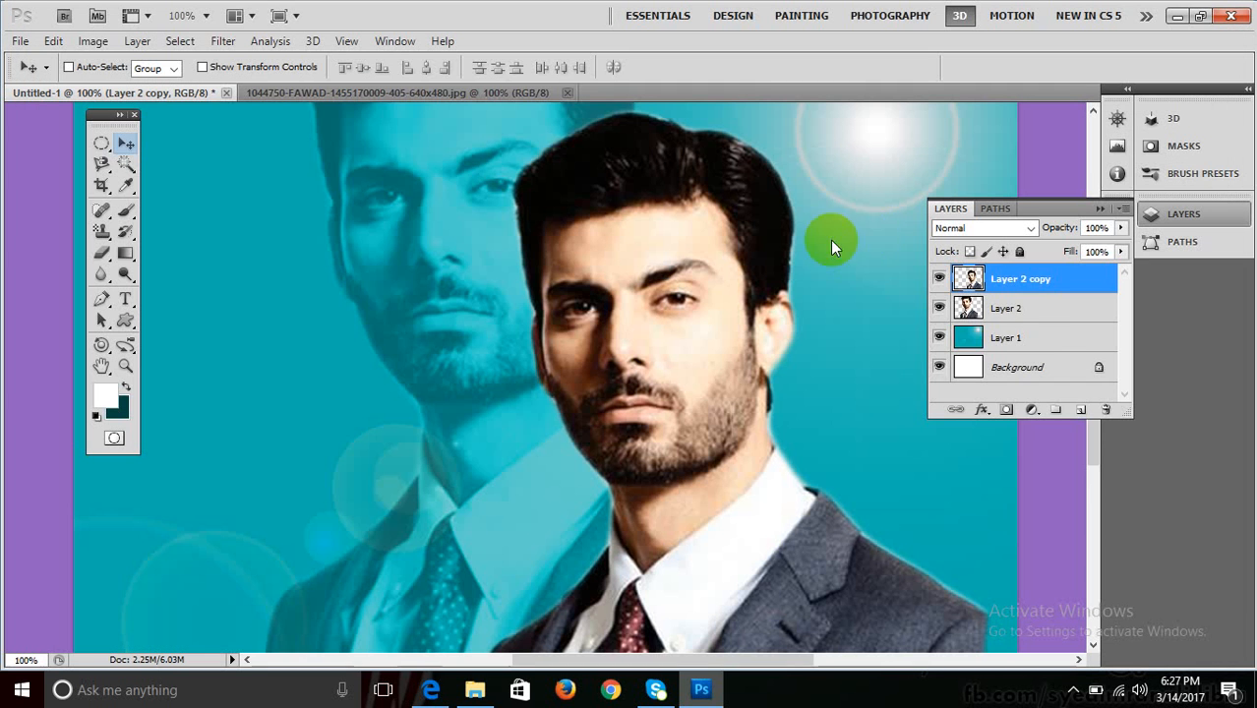
left_click(1033, 340)
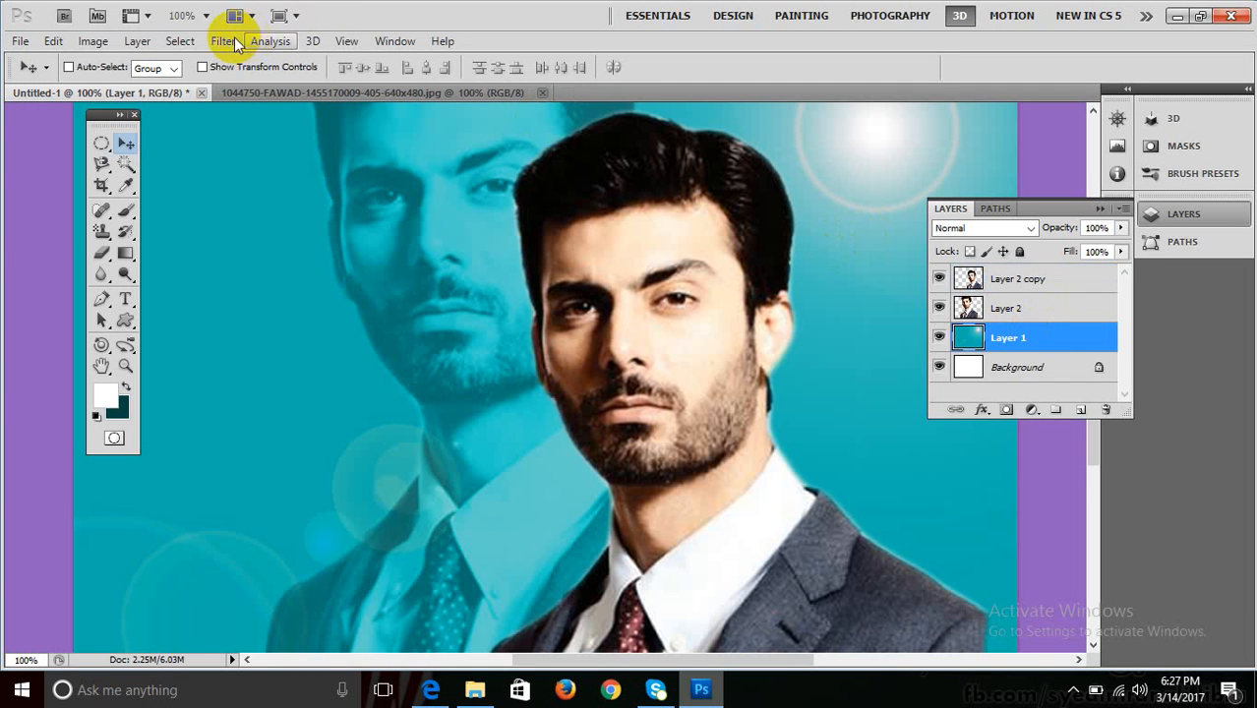
Open Texturizer on Layer 1 and preview the Canvas and Burlap textures.
left_click(268, 41)
mouse_move(223, 41)
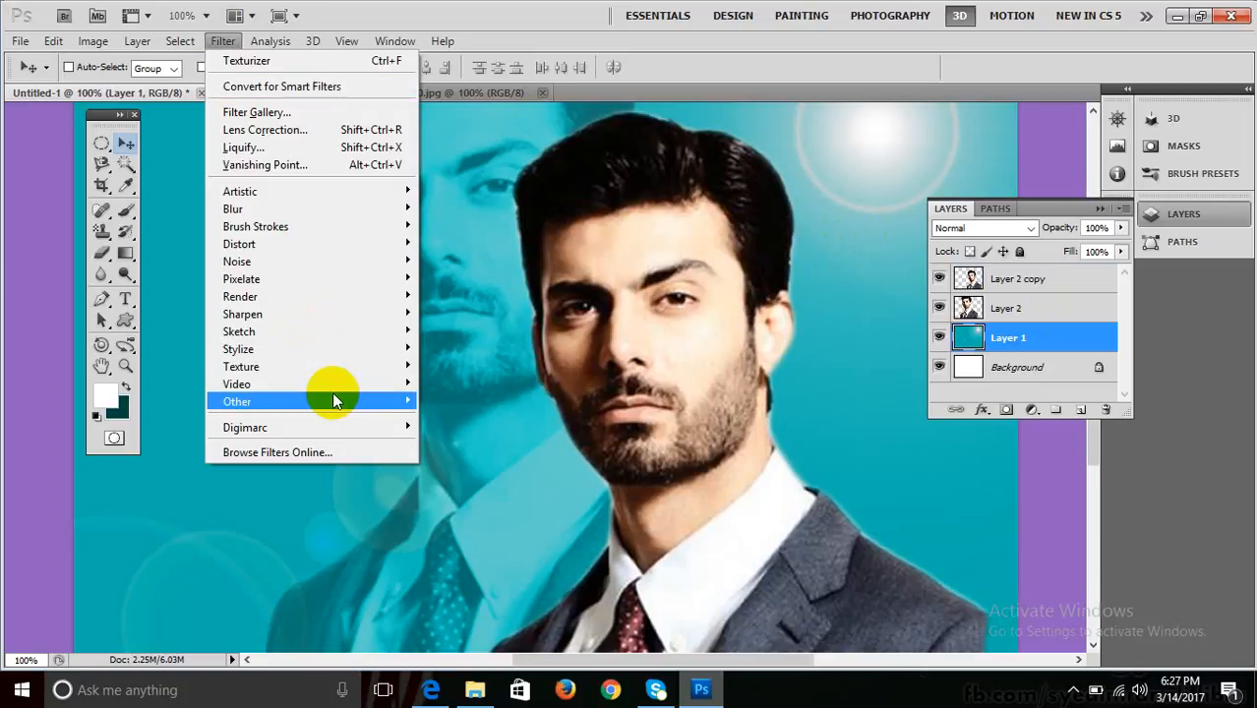
mouse_move(332, 374)
left_click(484, 453)
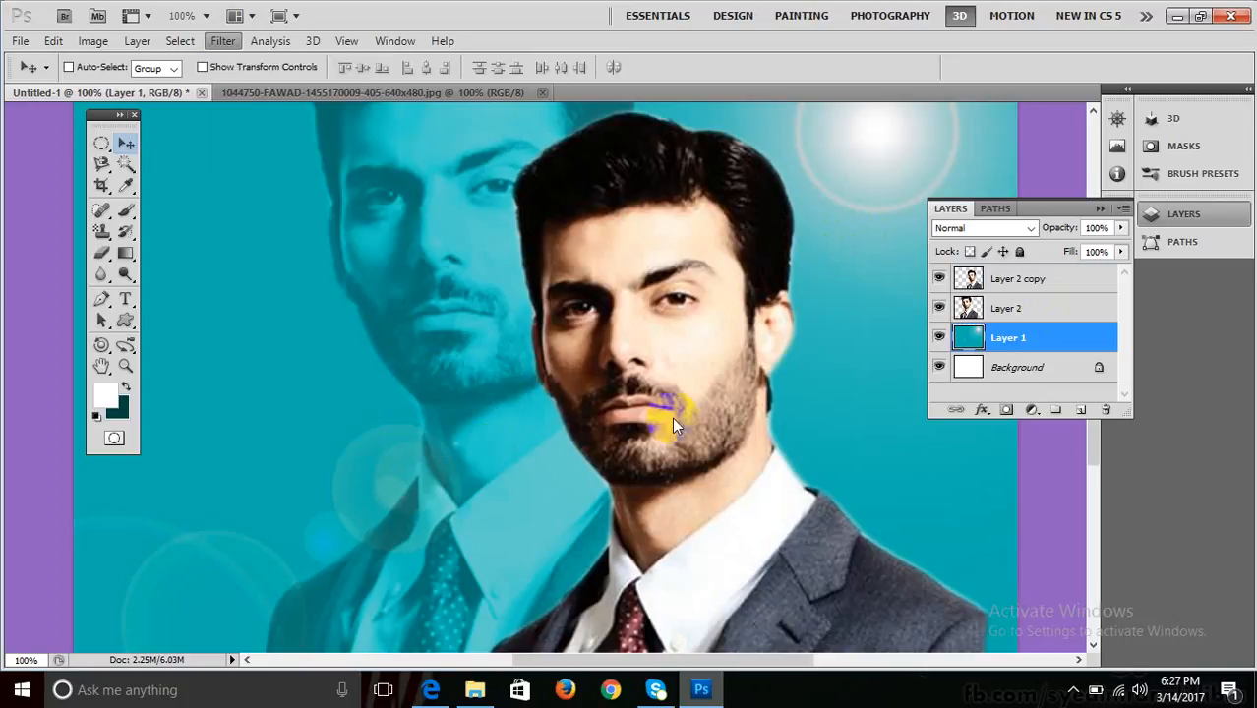
left_click(1143, 145)
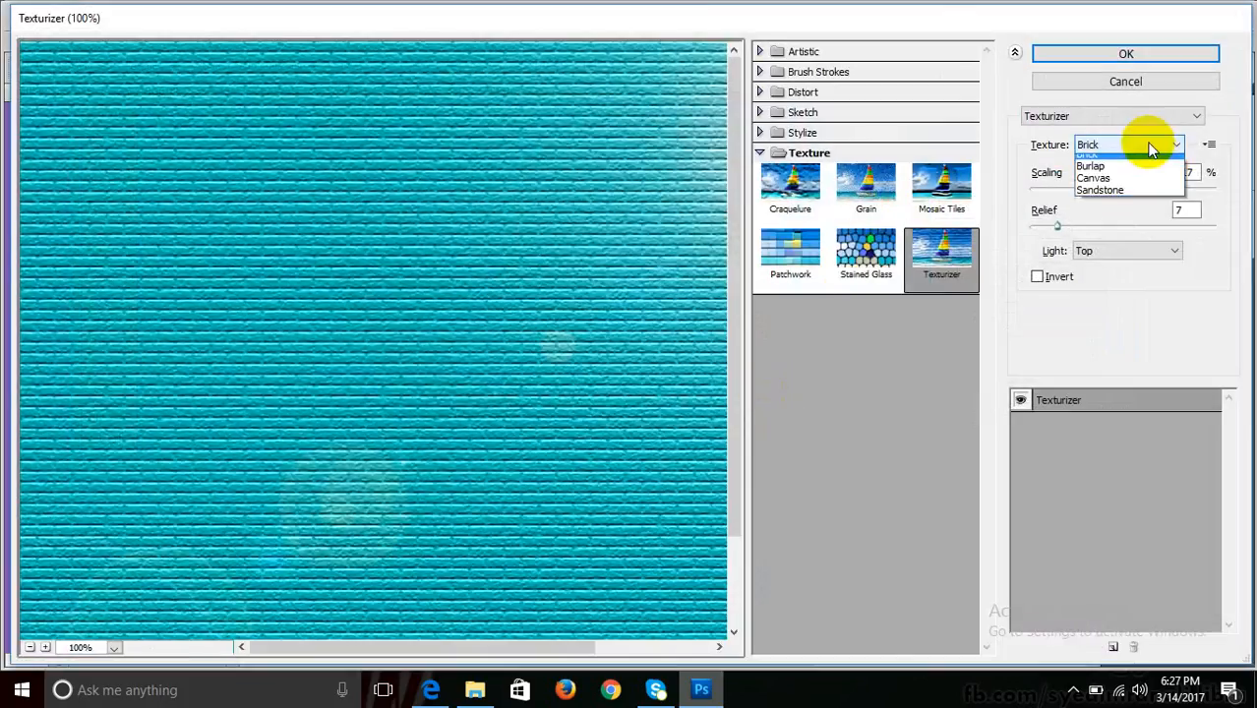
left_click(1116, 183)
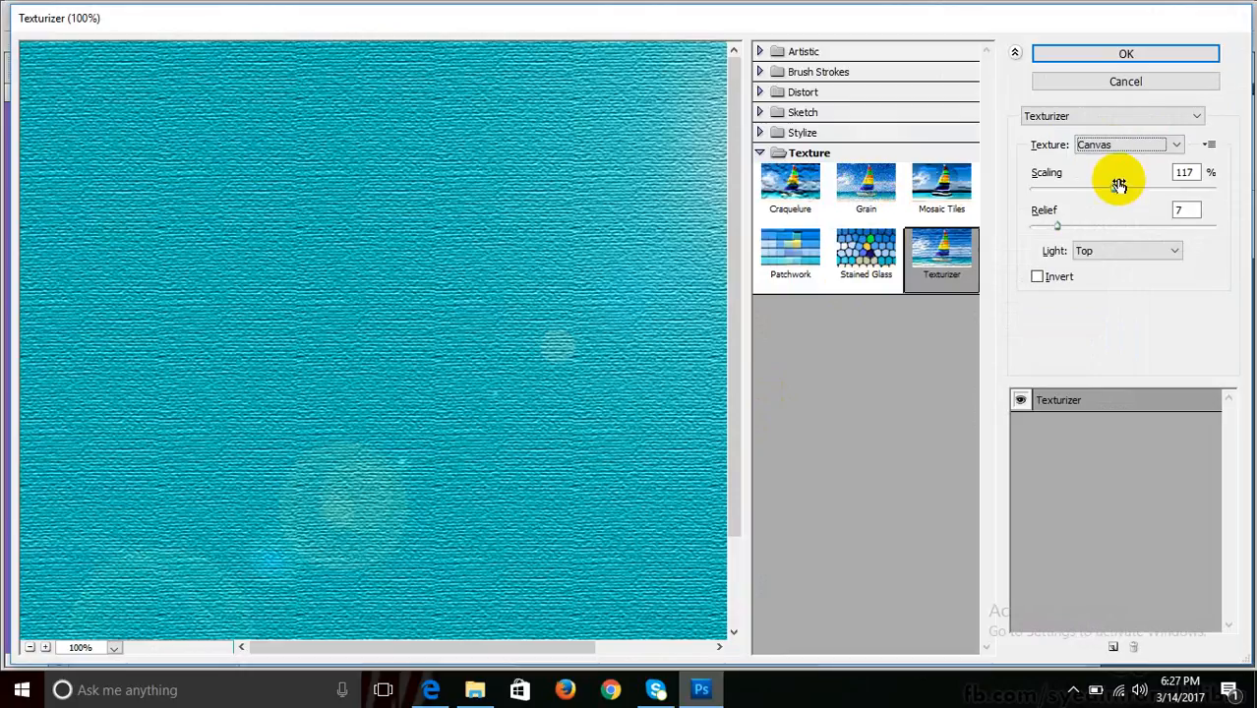
left_click(1117, 146)
left_click(1109, 172)
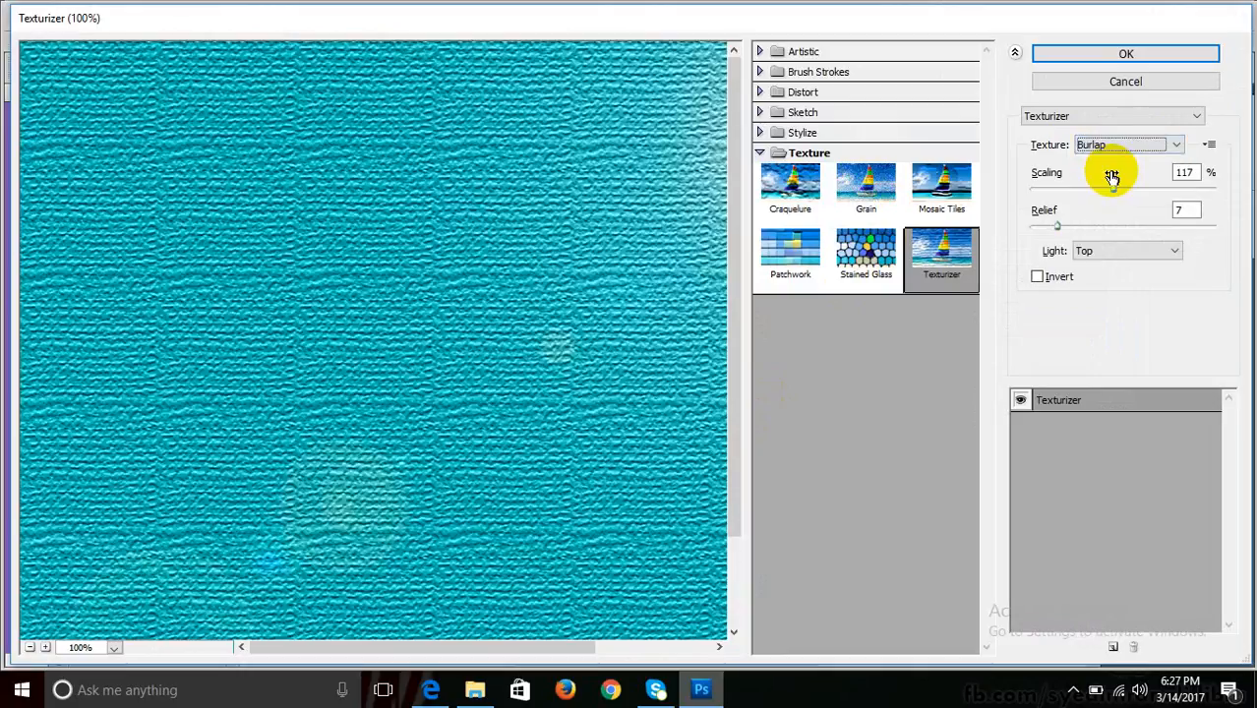
Choose the Sandstone texture and apply it to Layer 1.
left_click(1105, 114)
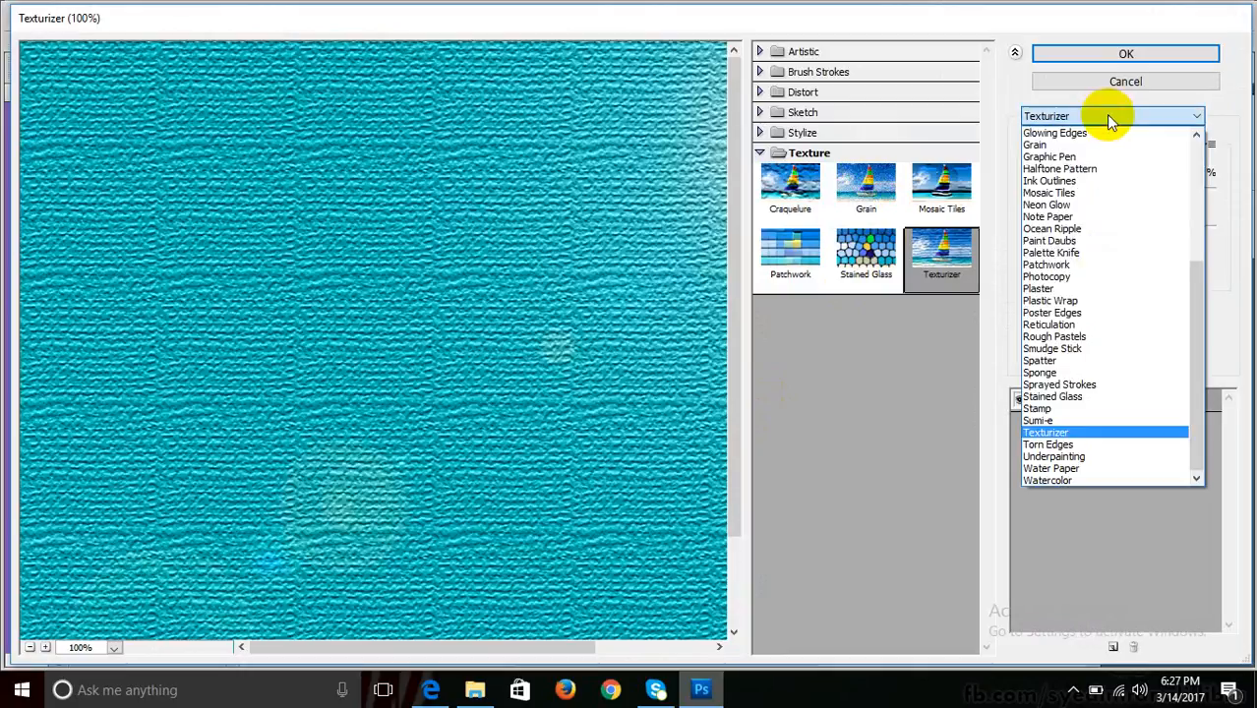
left_click(1106, 114)
left_click(1114, 145)
left_click(1098, 200)
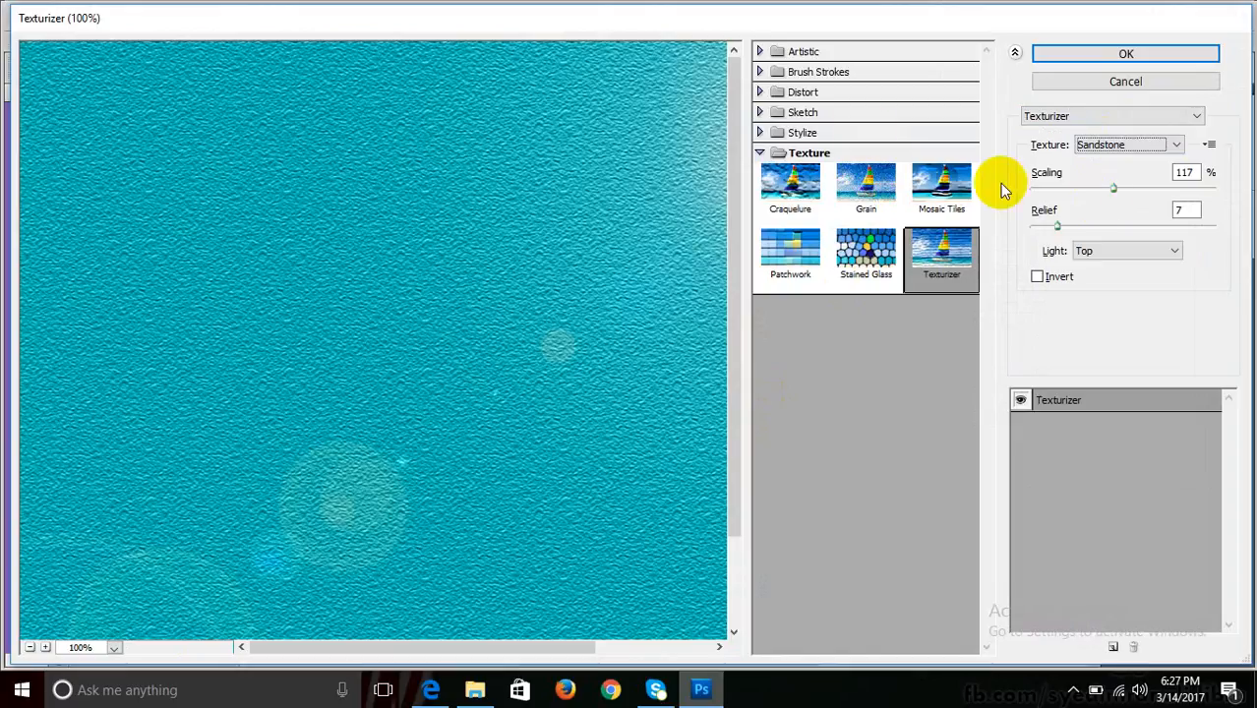
left_click(1063, 224)
left_click(1125, 53)
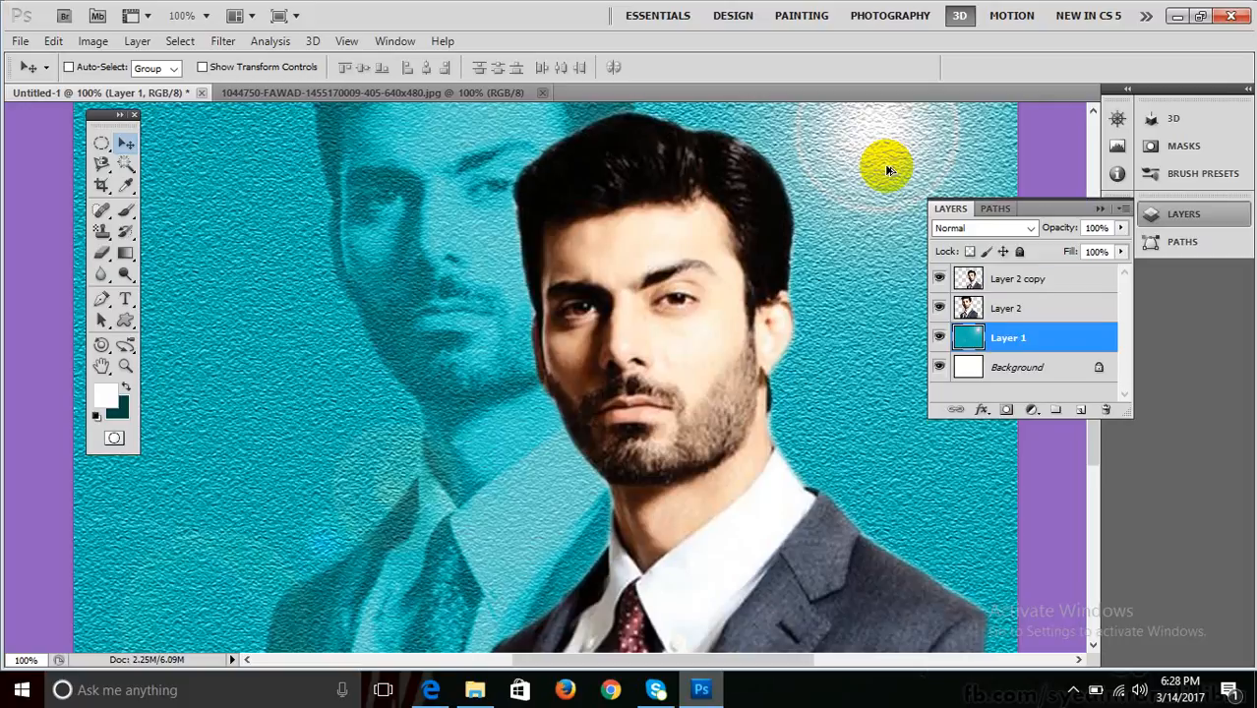
Undo the Sandstone Texturizer on Layer 1.
key("ctrl+z")
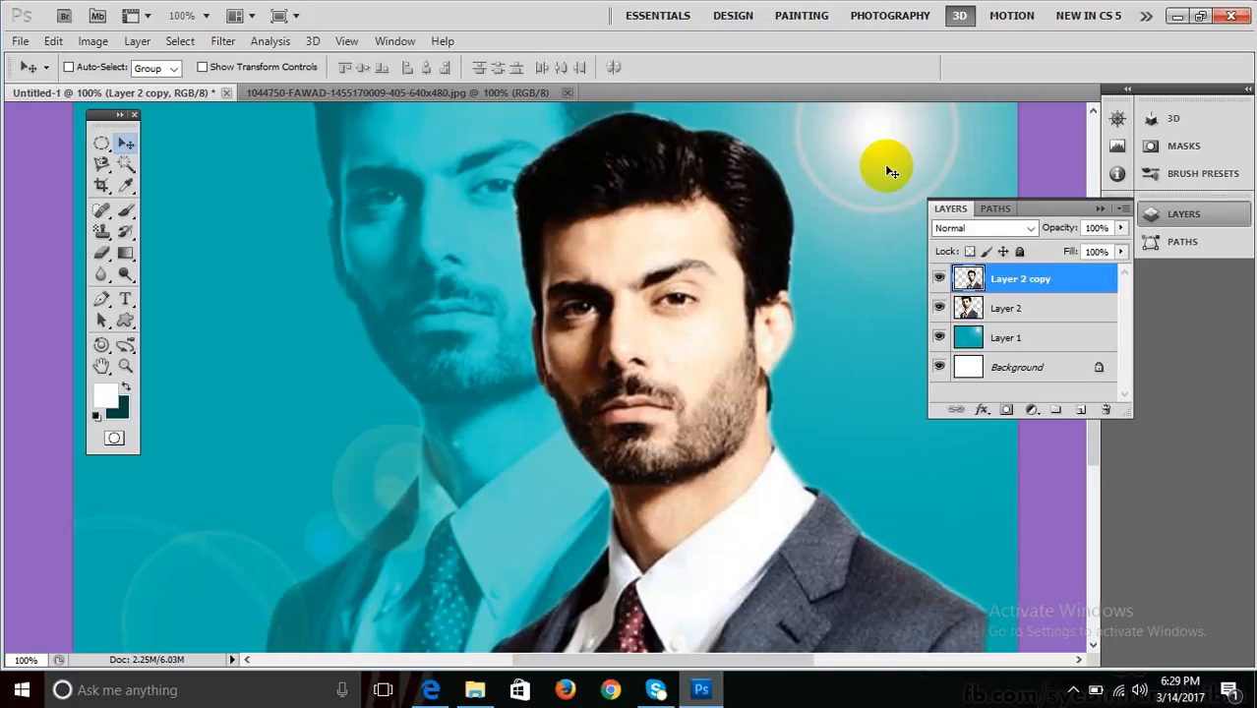
left_click(998, 338)
left_click(222, 41)
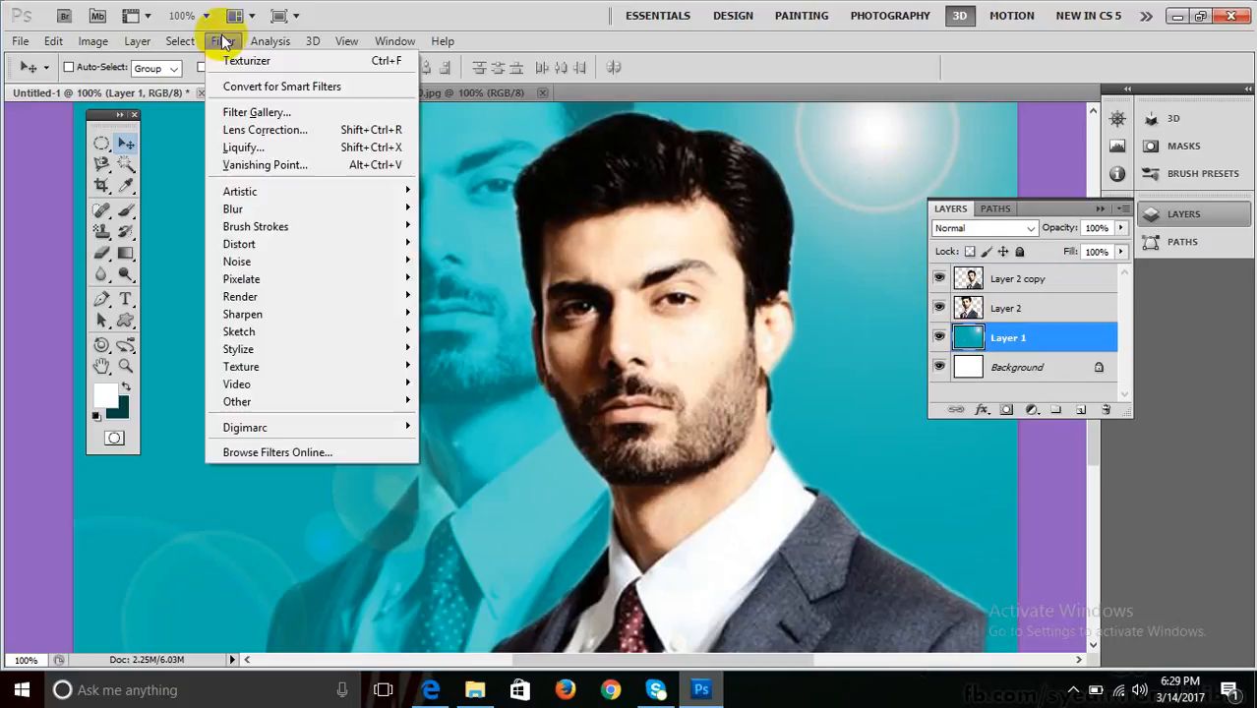
mouse_move(296, 332)
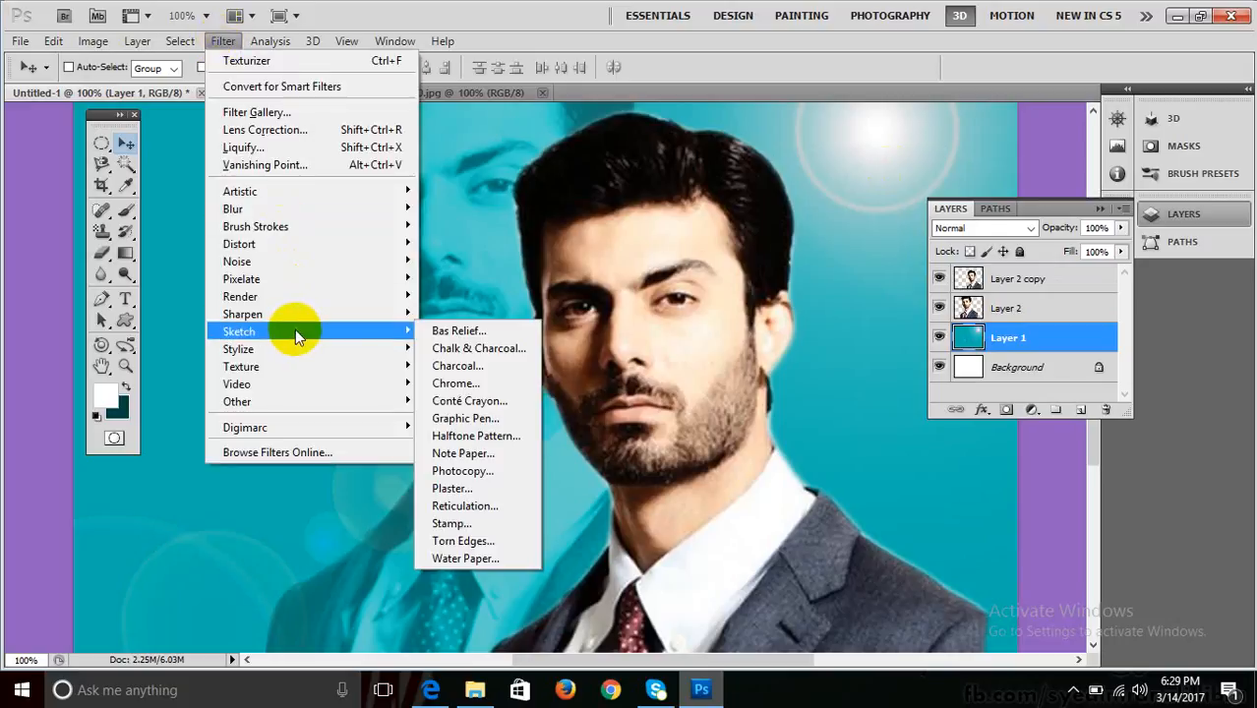
left_click(447, 14)
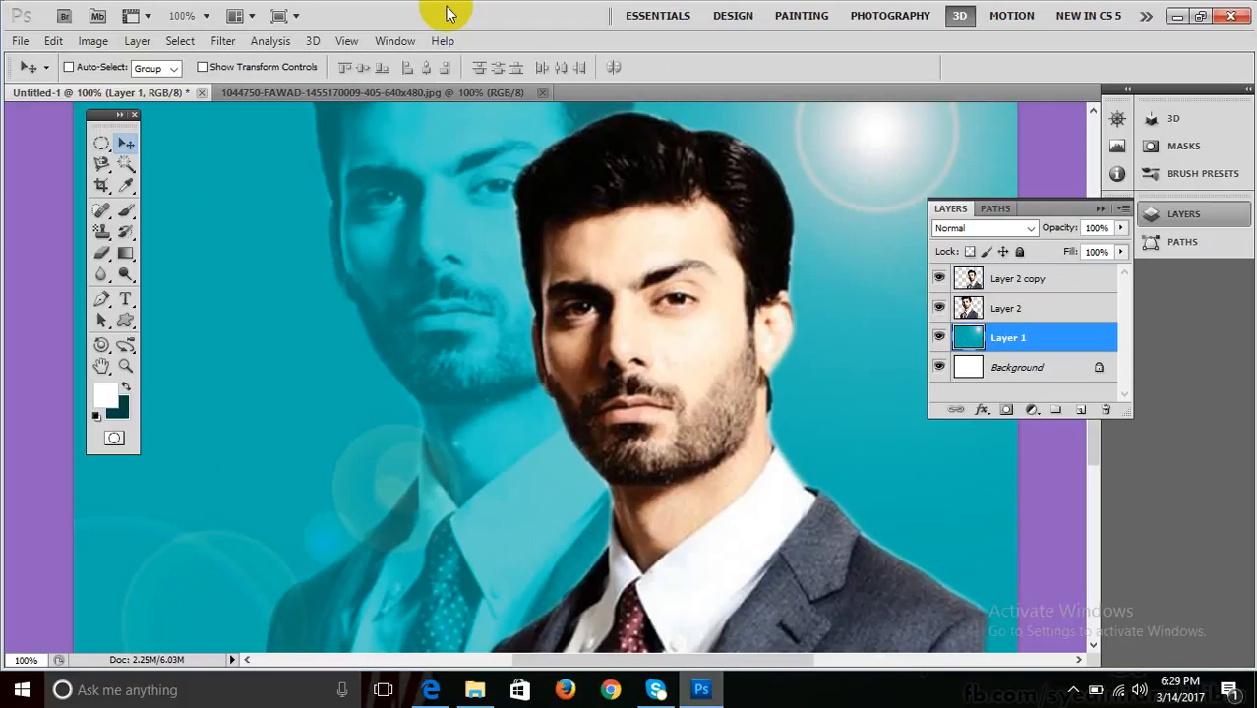
left_click(223, 41)
mouse_move(315, 209)
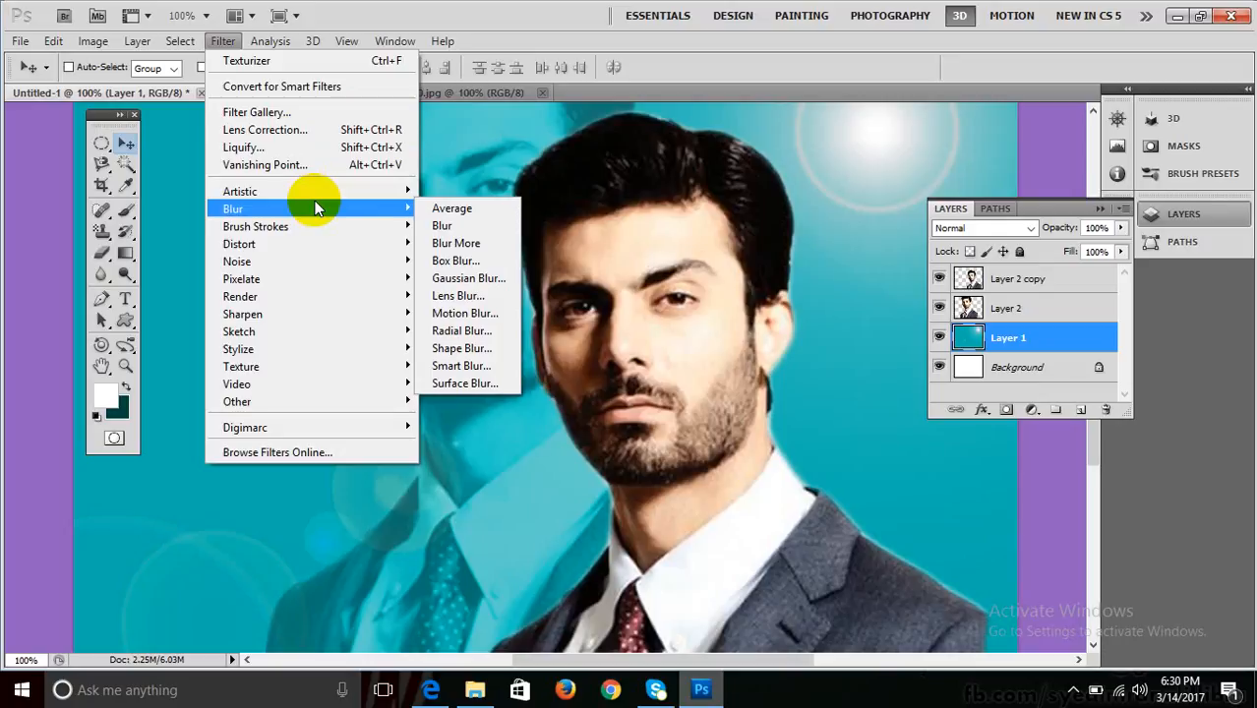
left_click(421, 16)
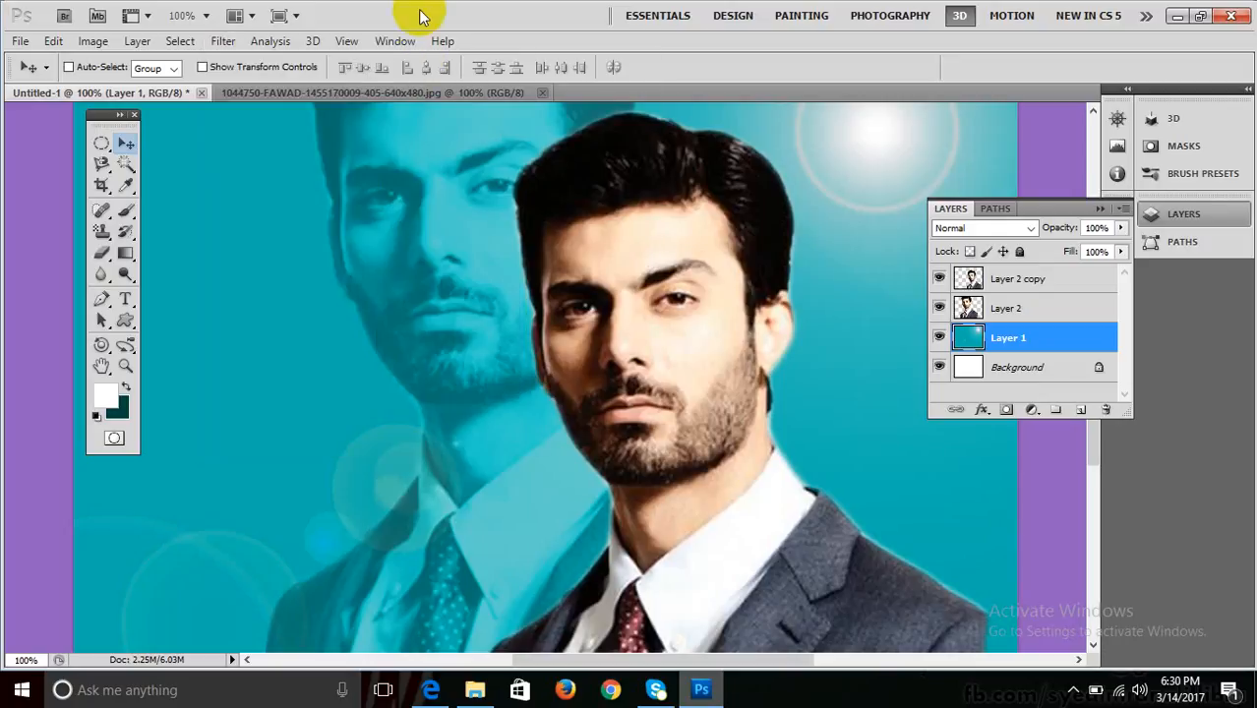
Open truck_us-white_0.jpg from Pictures, discarding its embedded colour profile.
key("ctrl+o")
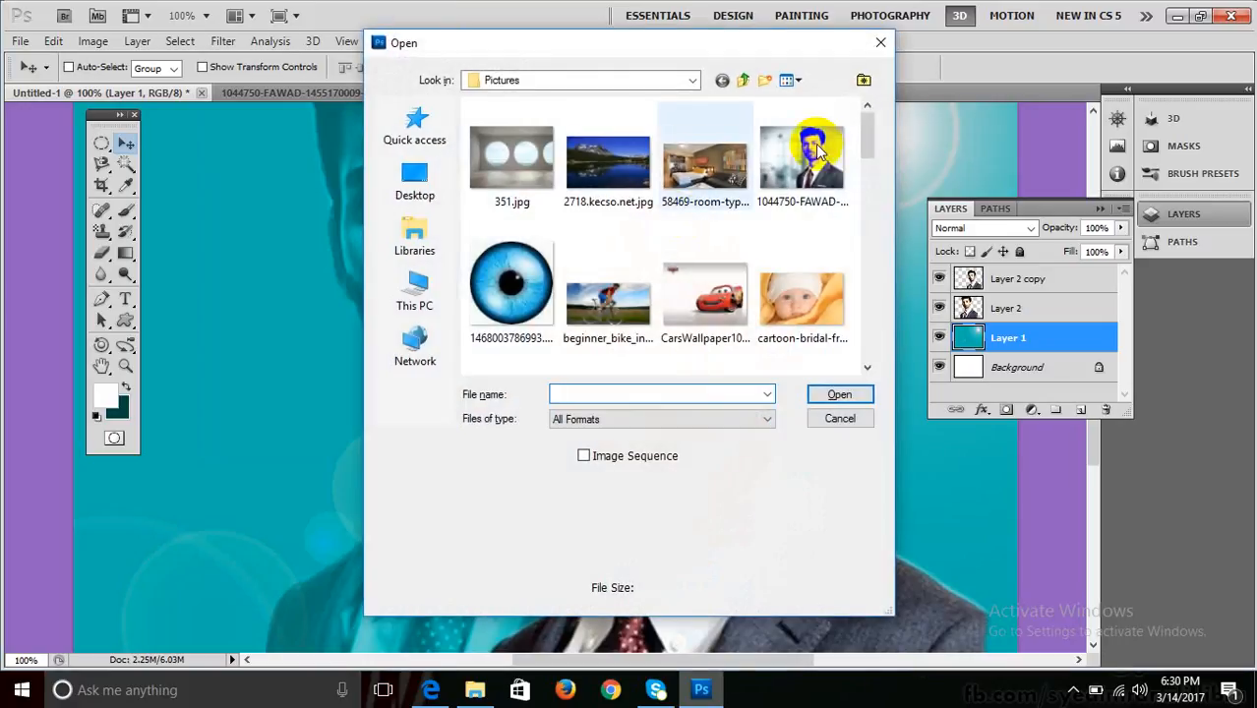
left_click_drag(866, 133, 869, 331)
left_click(521, 319)
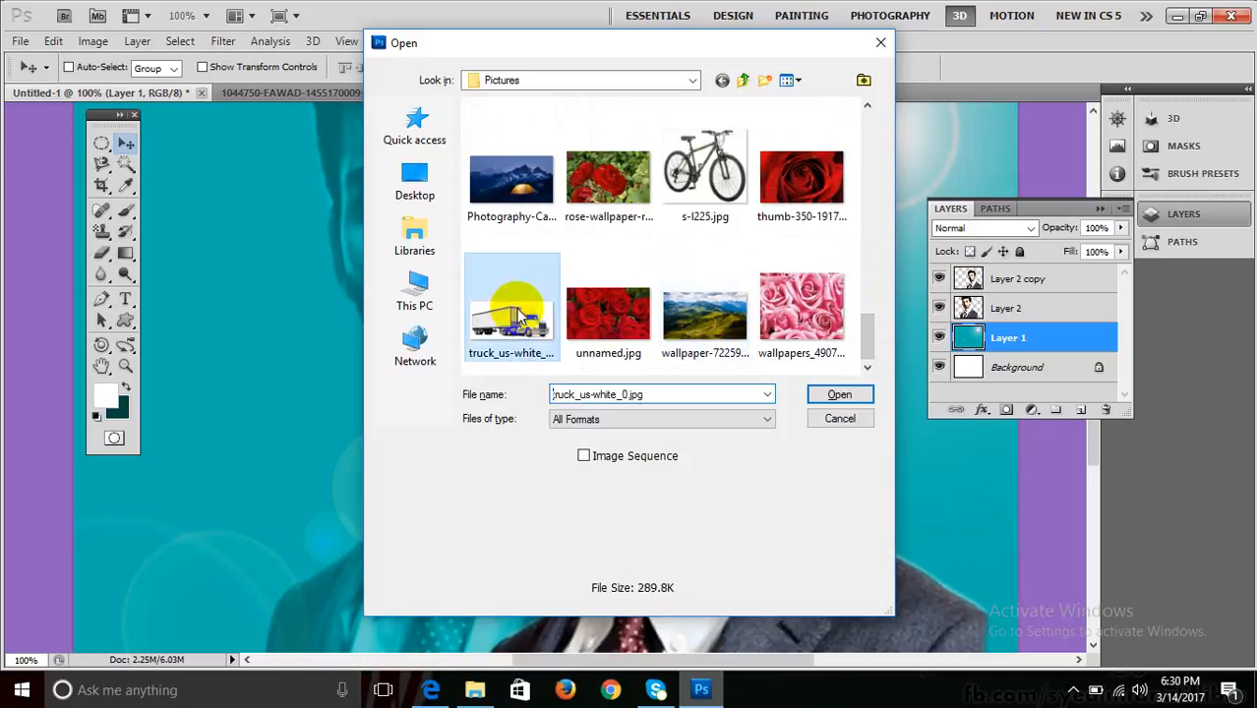
left_click(818, 393)
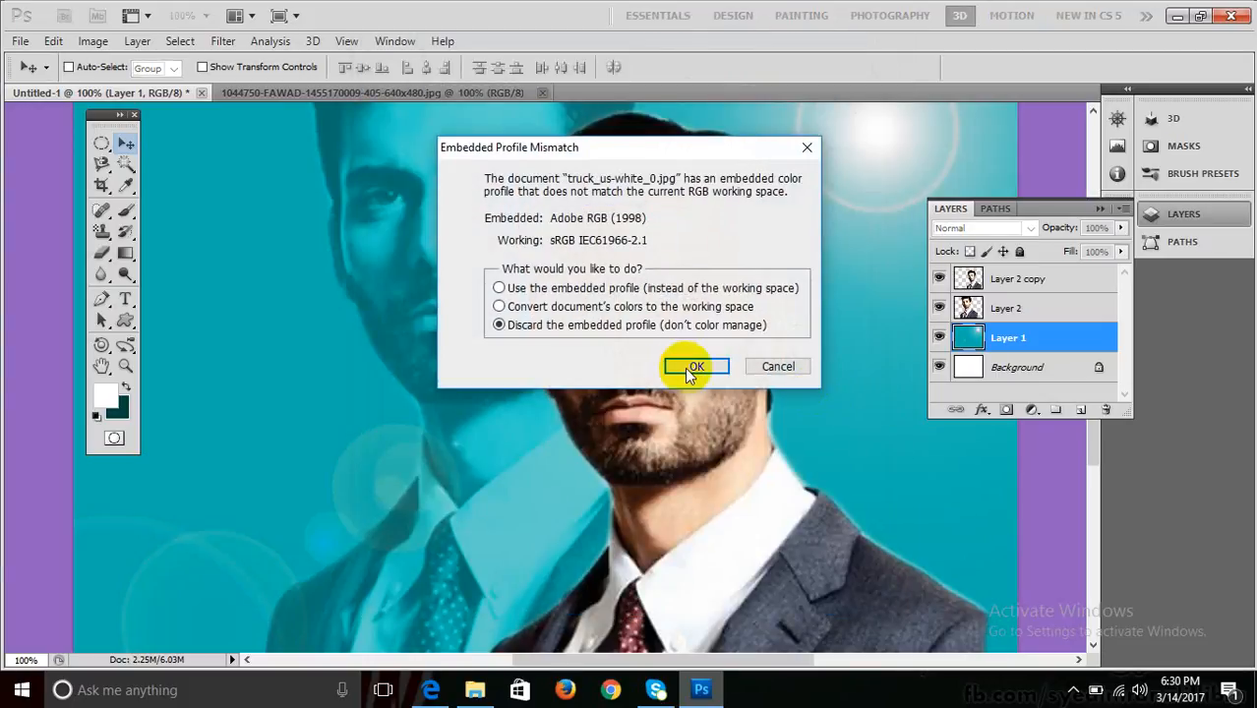
left_click(692, 367)
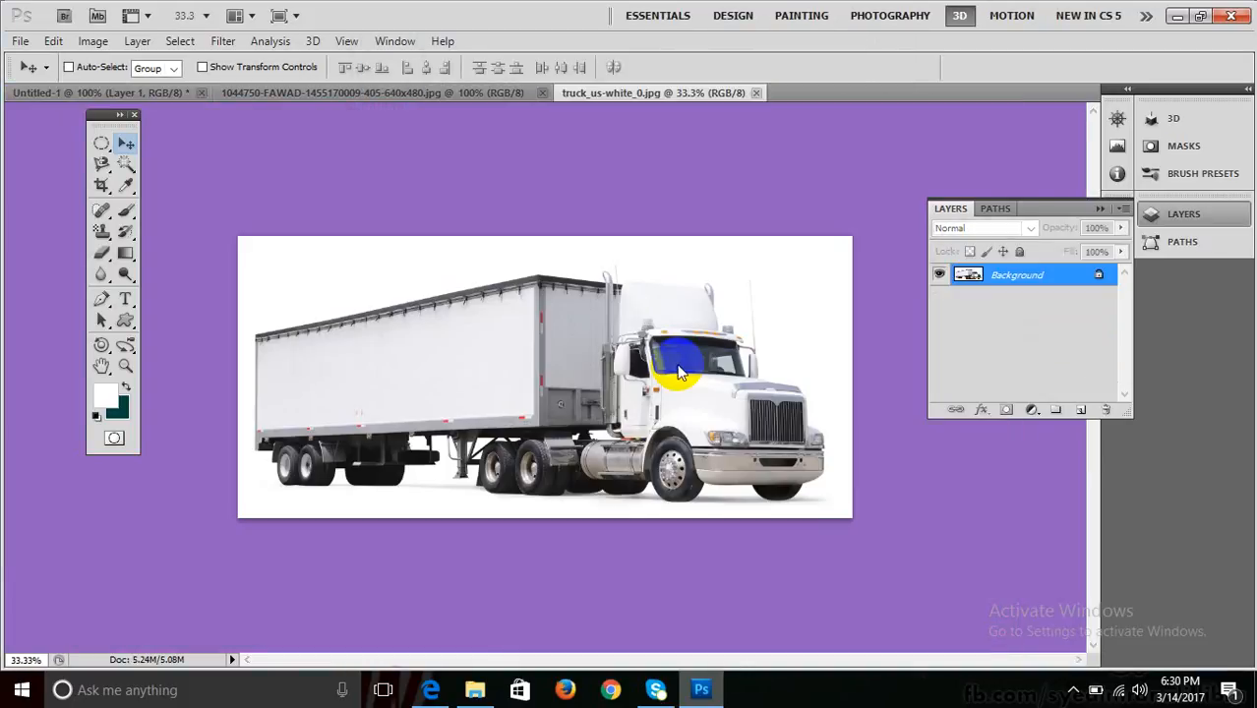
Copy the entire truck photo and paste it as Layer 1 into a new default Untitled-2 document.
key("ctrl+a")
left_click(54, 40)
left_click(98, 138)
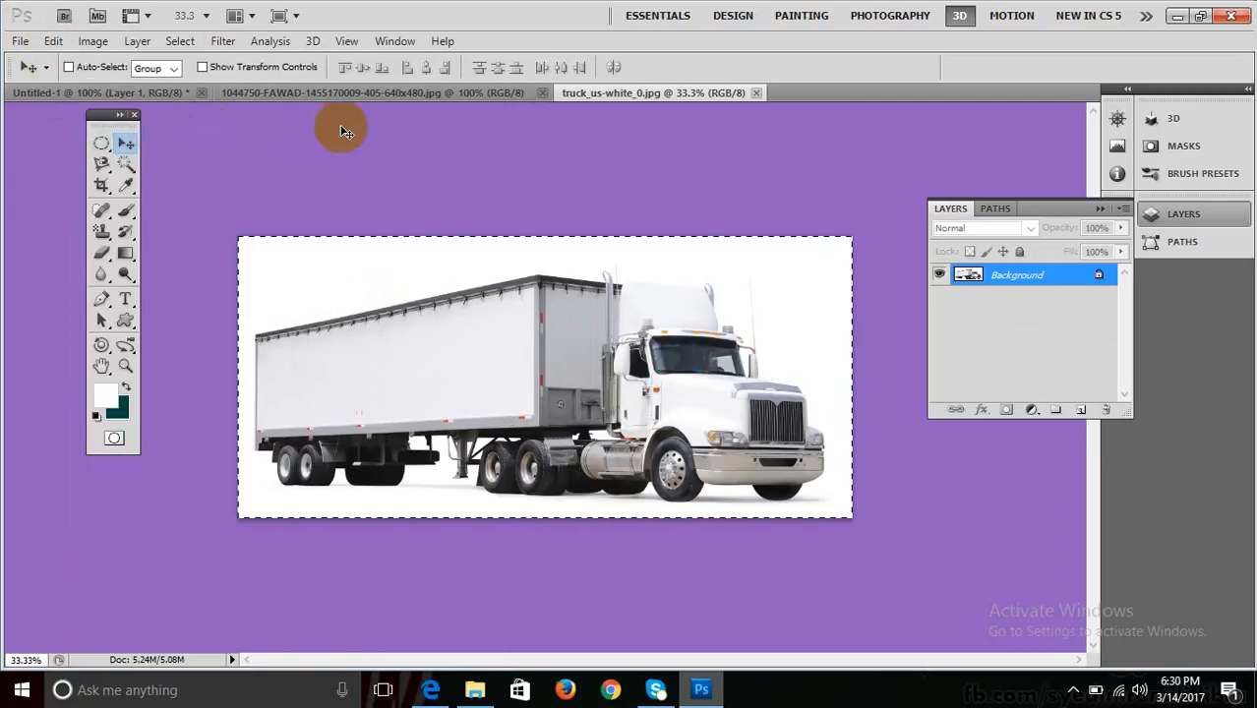
key("ctrl+n")
key("Return")
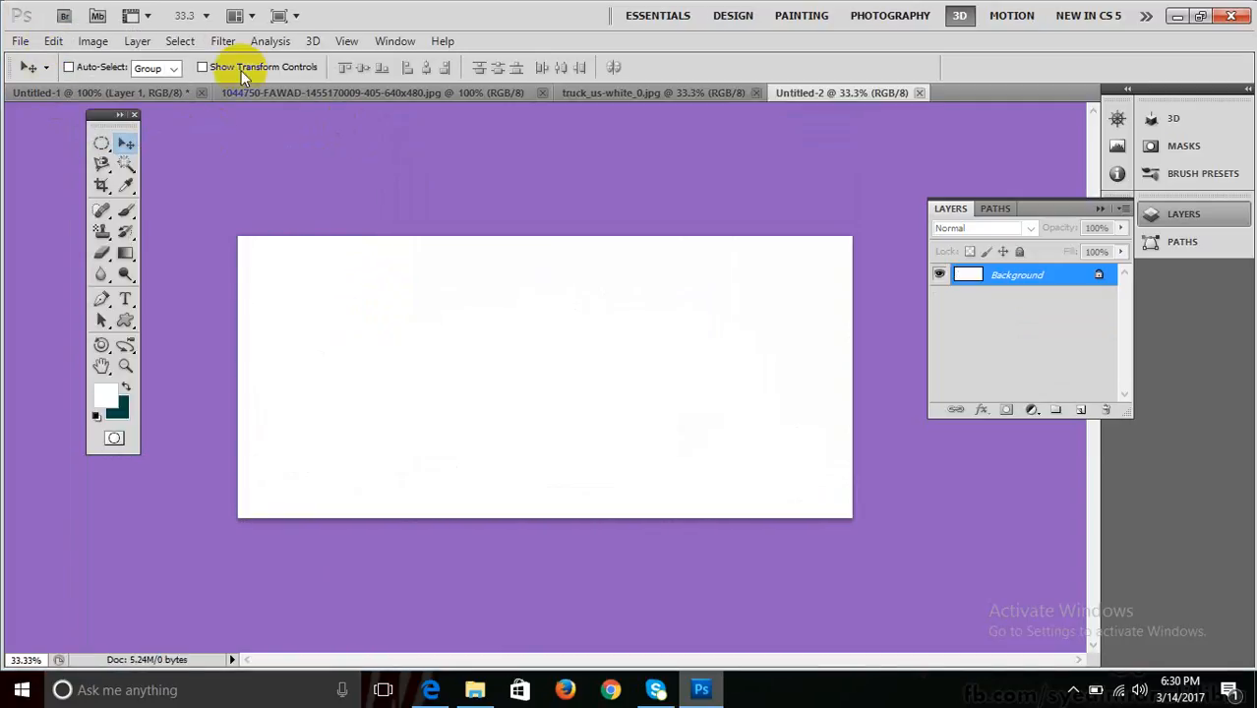
left_click(51, 41)
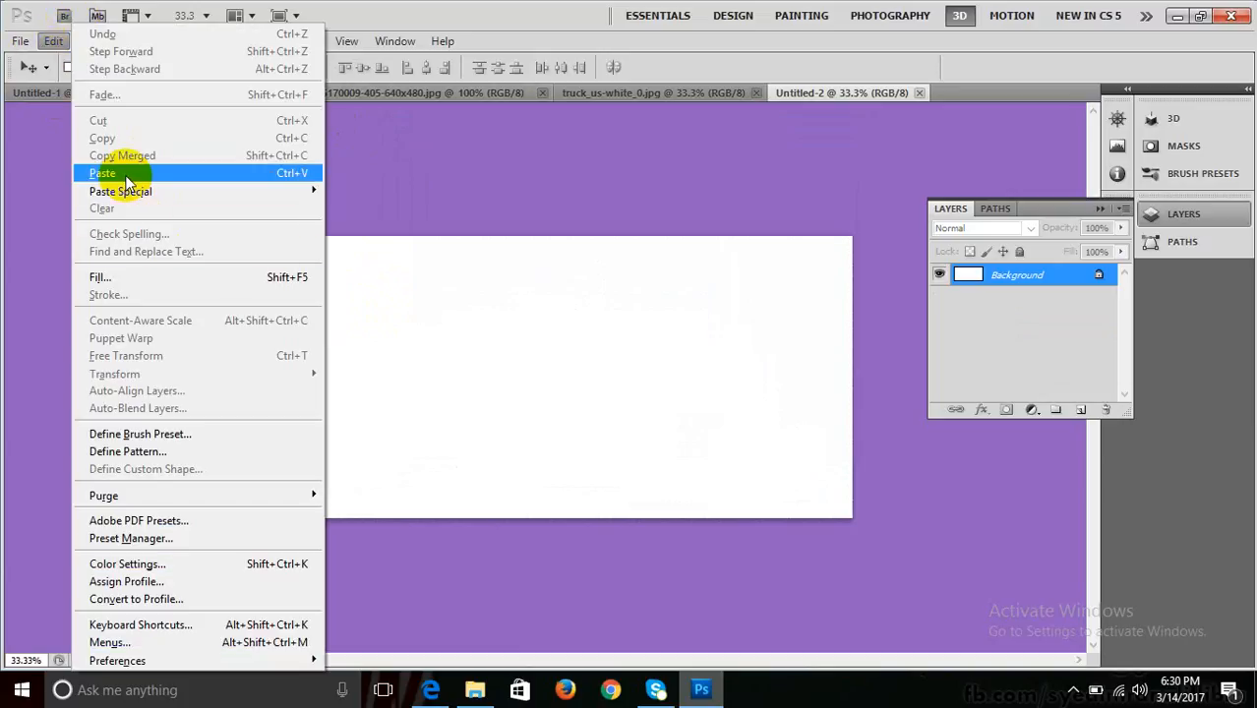
left_click(116, 173)
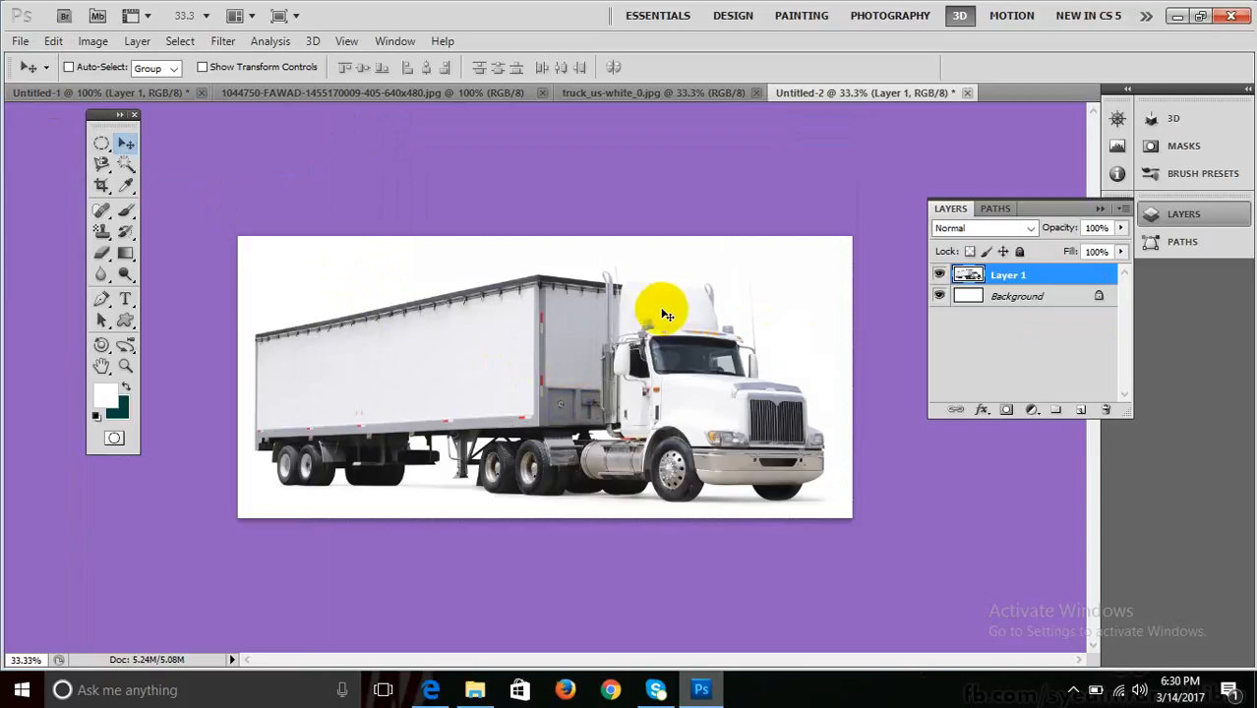
key("ctrl")
key("ctrl")
key("ctrl")
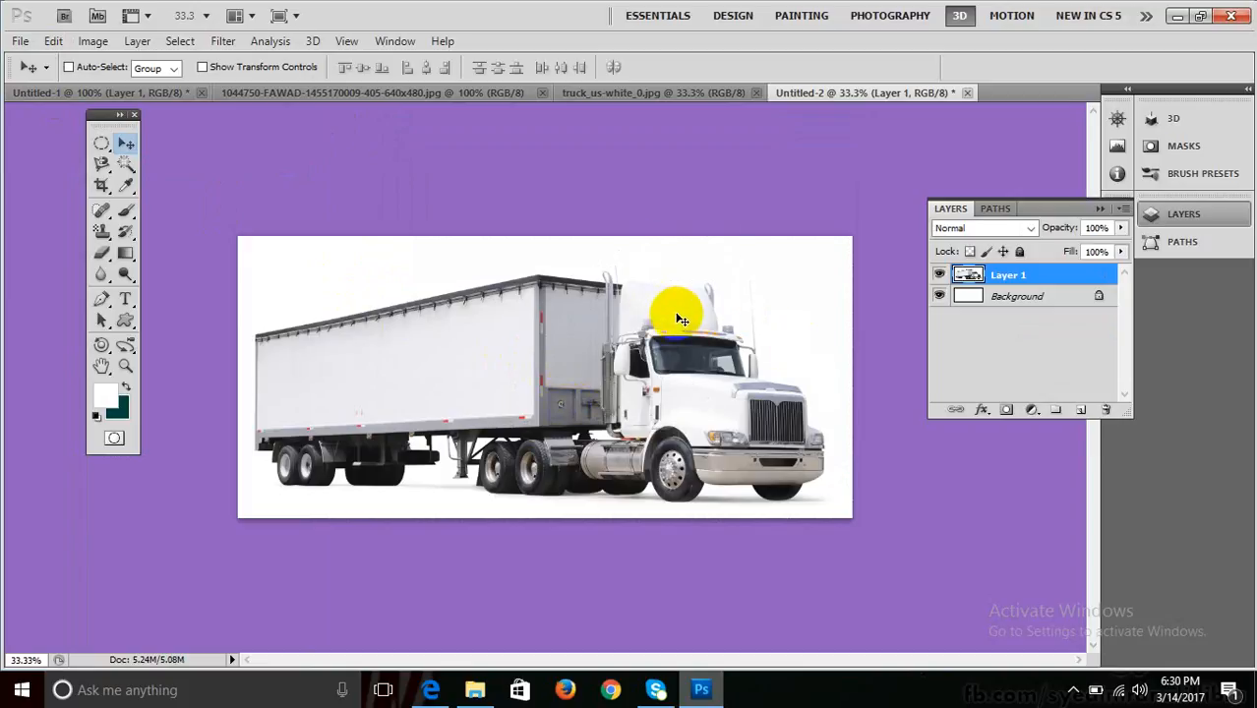
Select the white background around the truck with the Magic Wand.
left_click(101, 209)
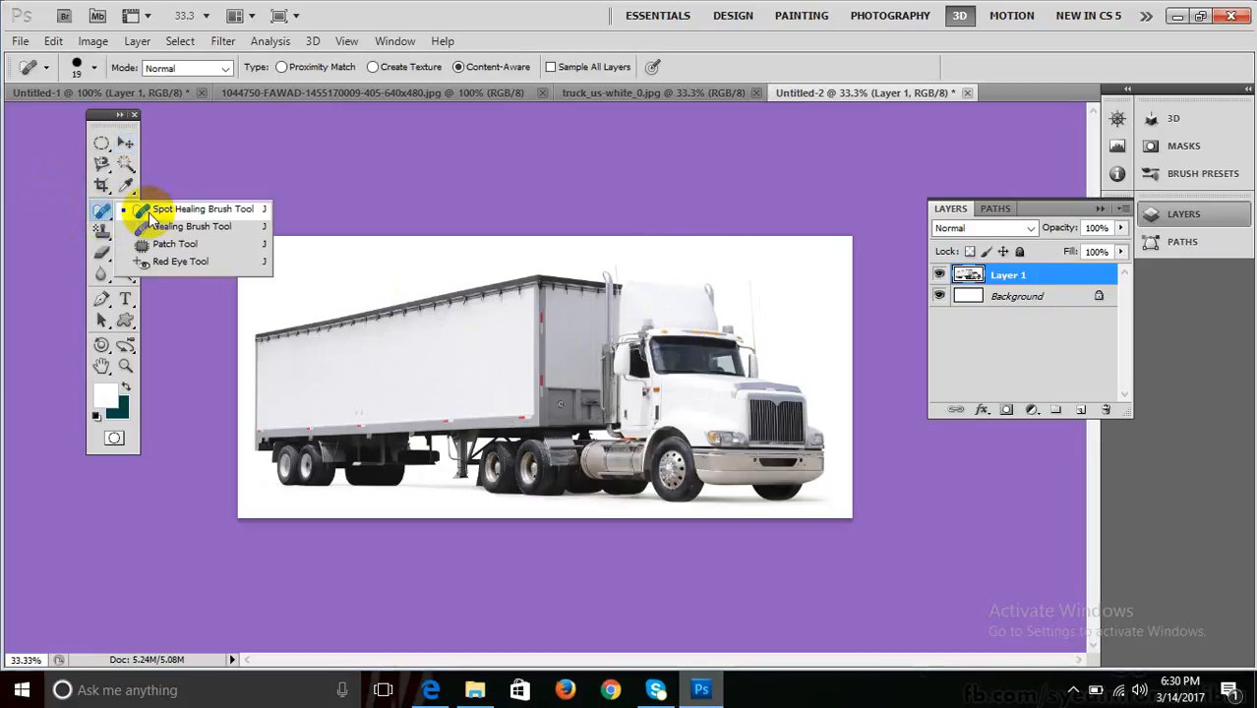
left_click(102, 163)
left_click(125, 163)
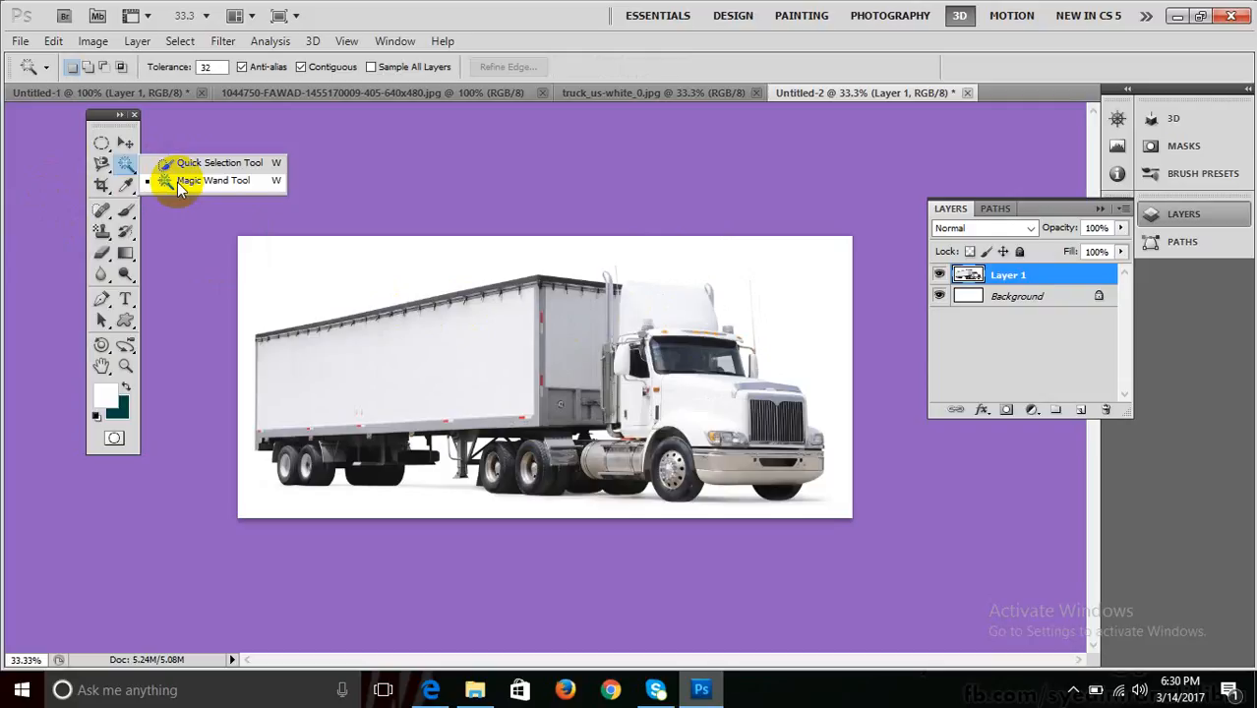
left_click(177, 182)
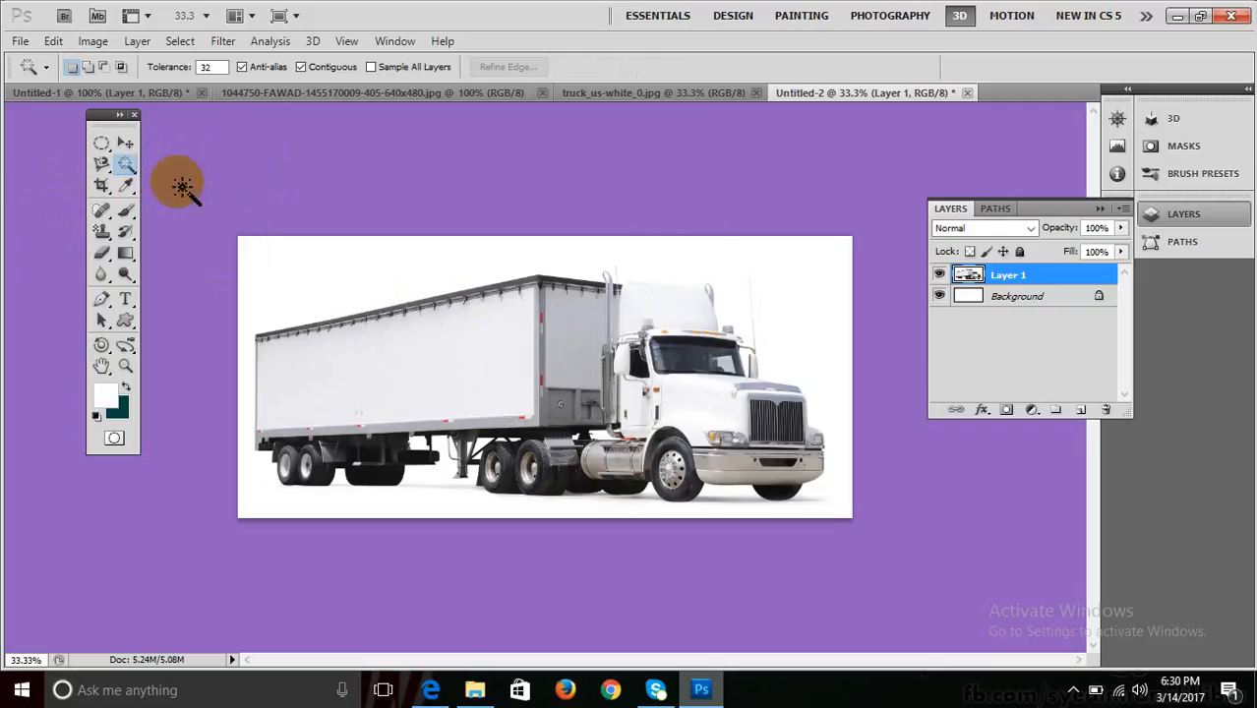
left_click(349, 265)
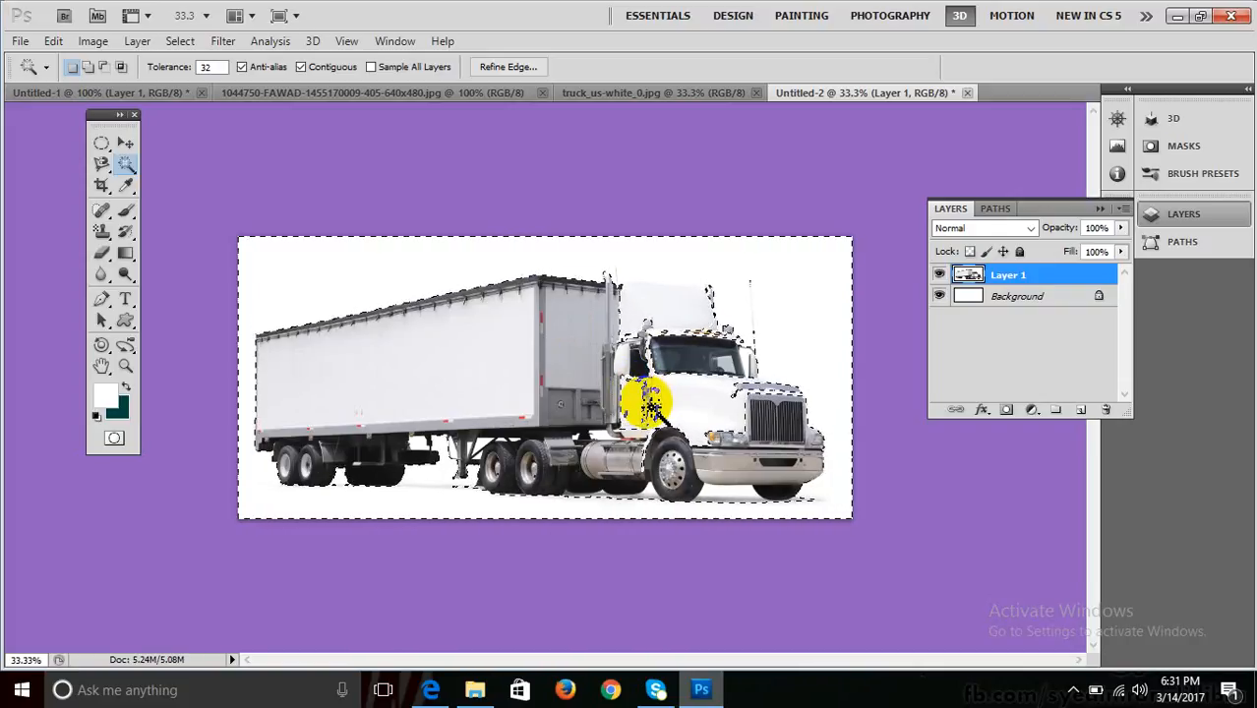
Subtract the cab's grille, windshield and side areas from the selection using the Lasso with Alt.
left_click(103, 164)
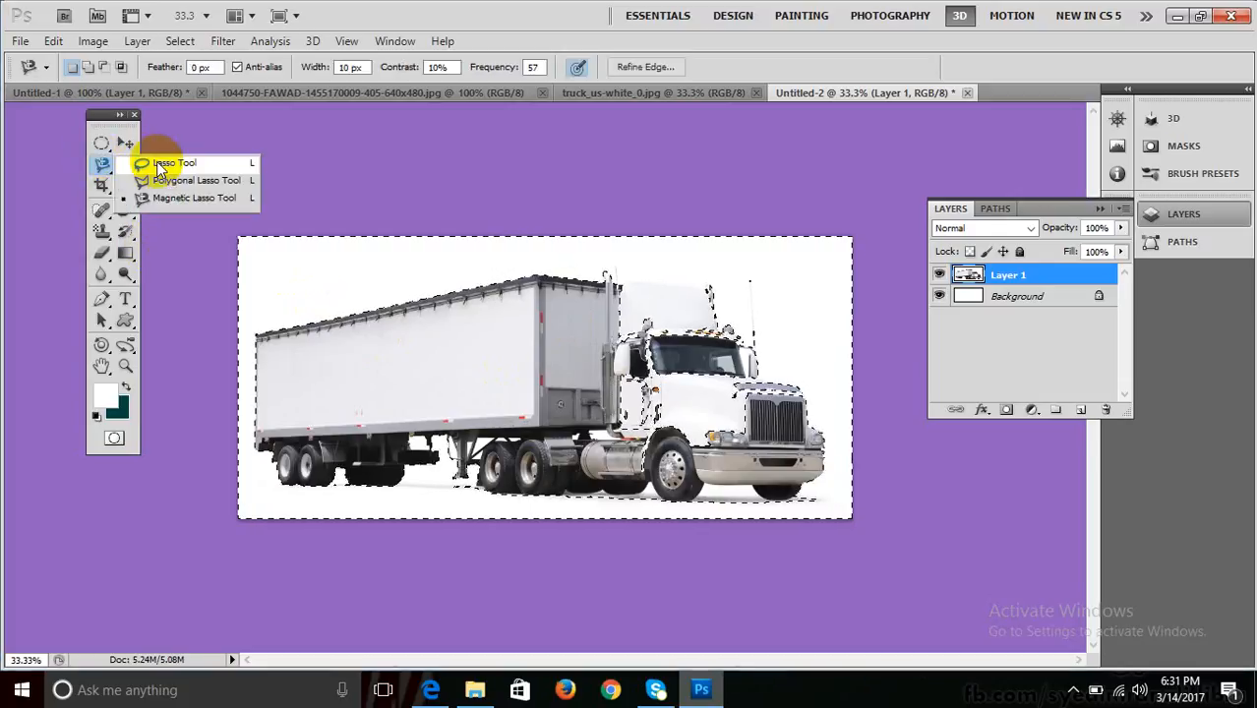
left_click(160, 163)
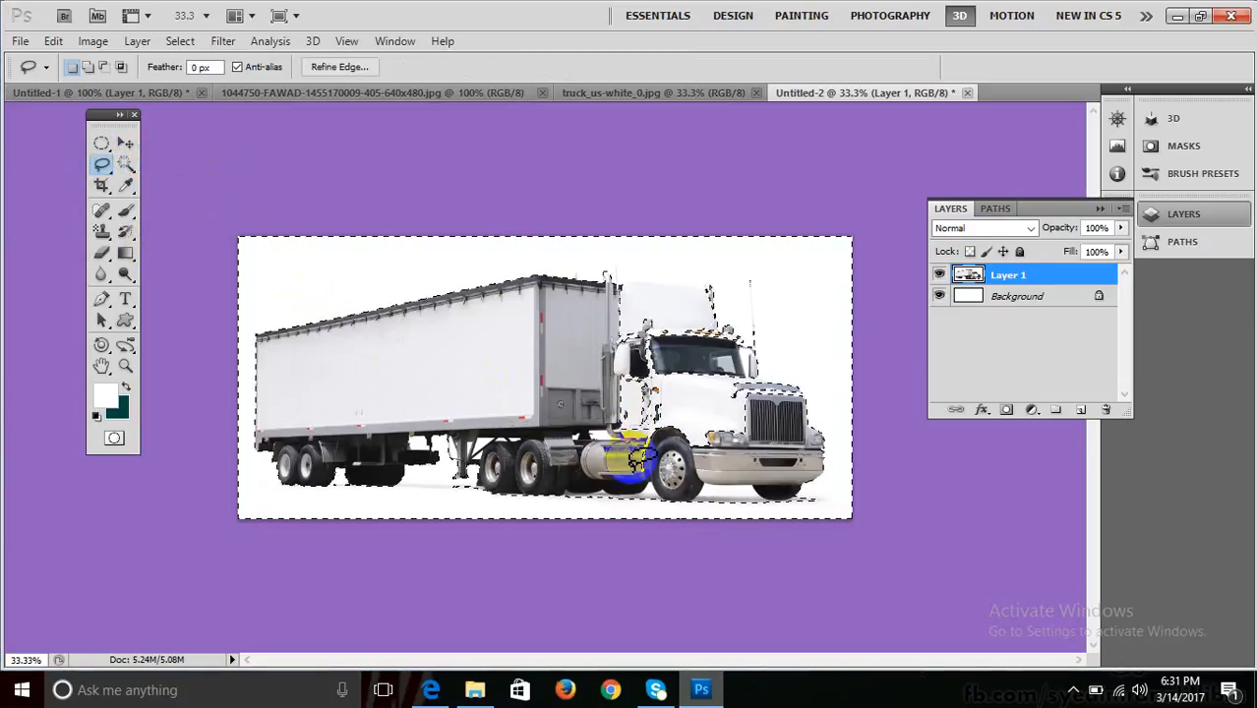
key("shift")
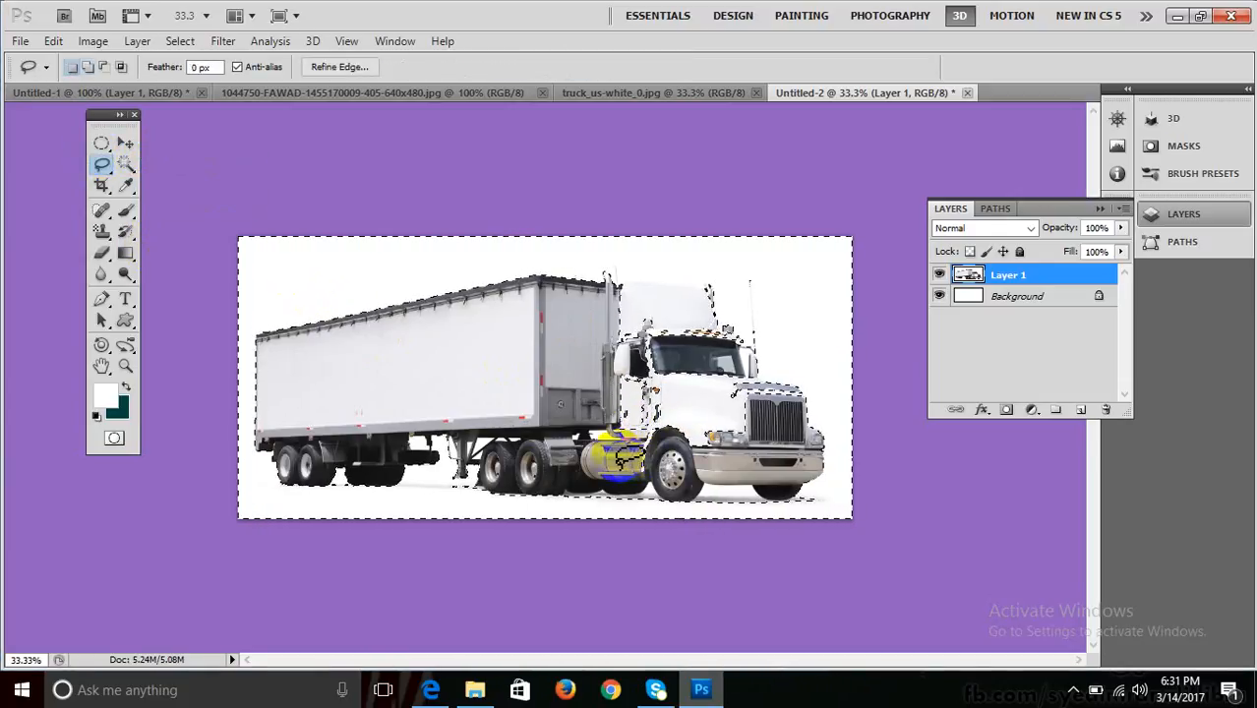
key("alt")
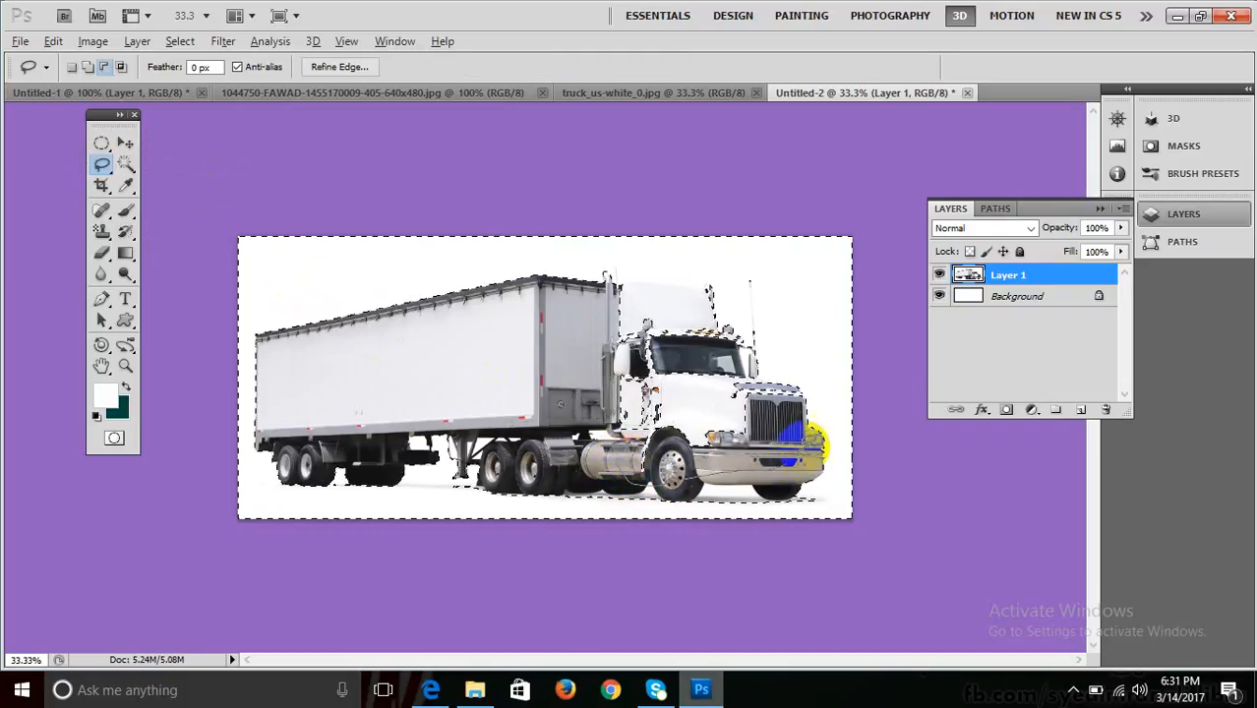
left_click_drag(785, 401, 739, 360)
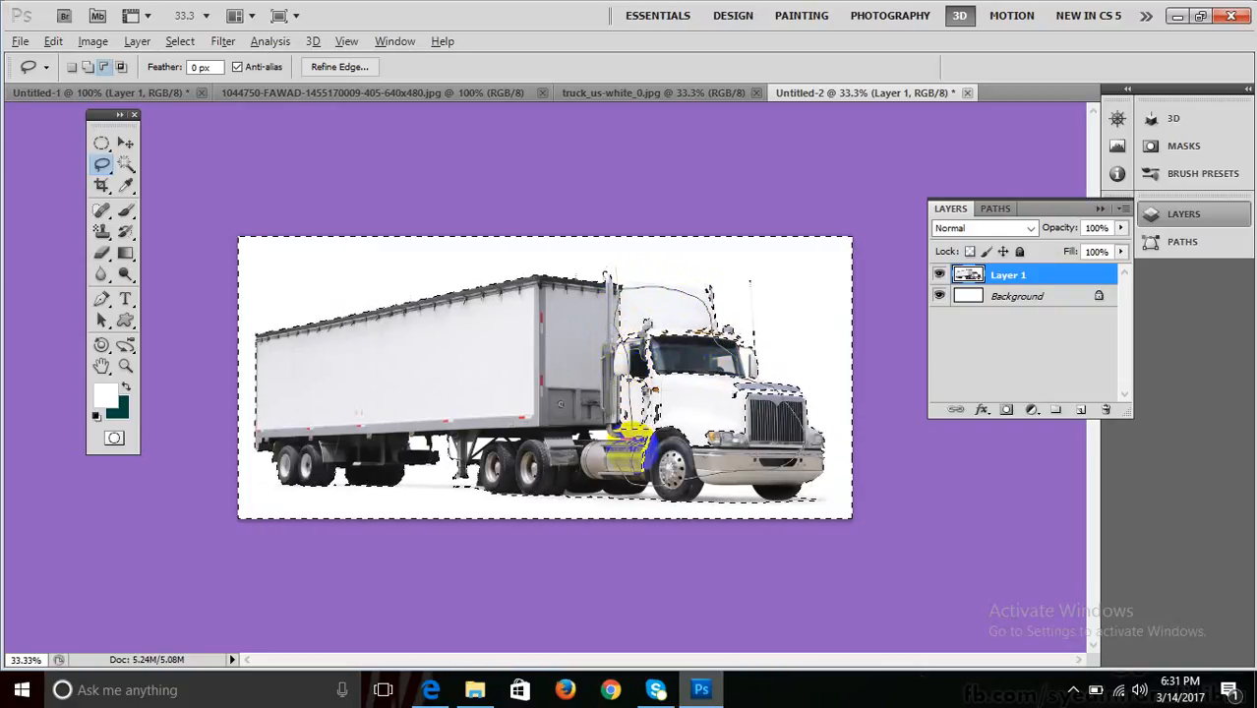
left_click_drag(623, 474, 637, 362)
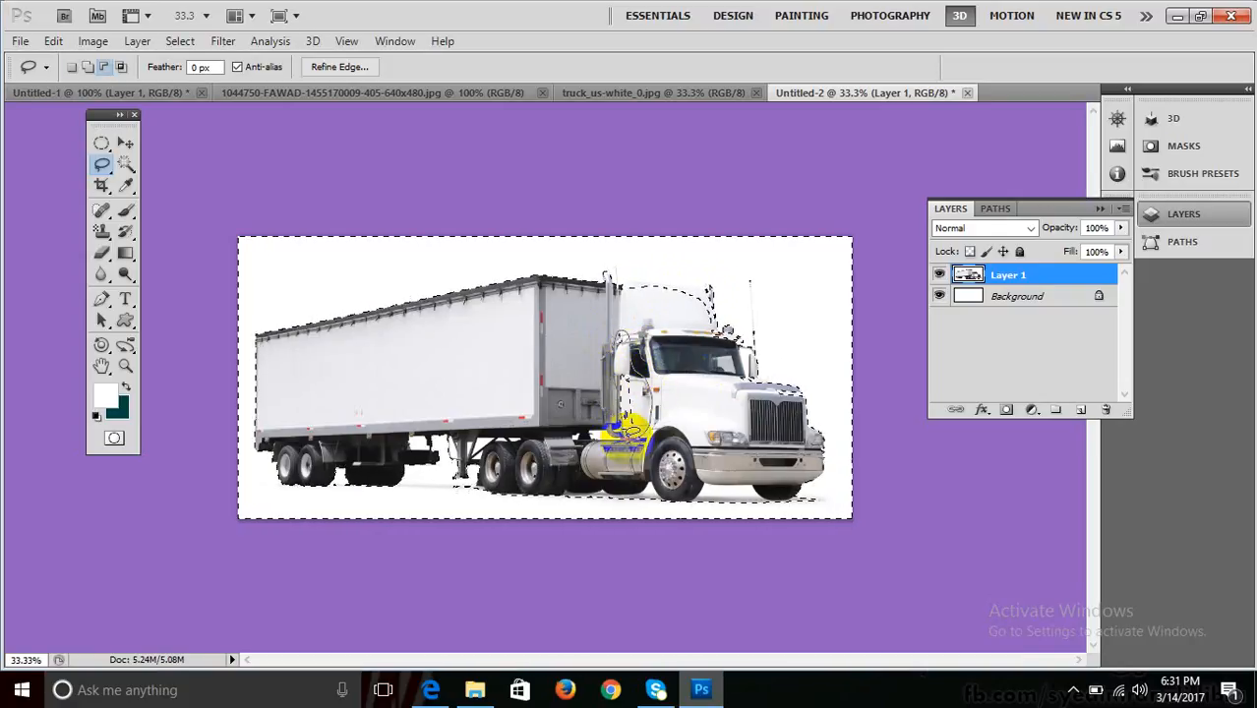
left_click_drag(633, 430, 638, 440)
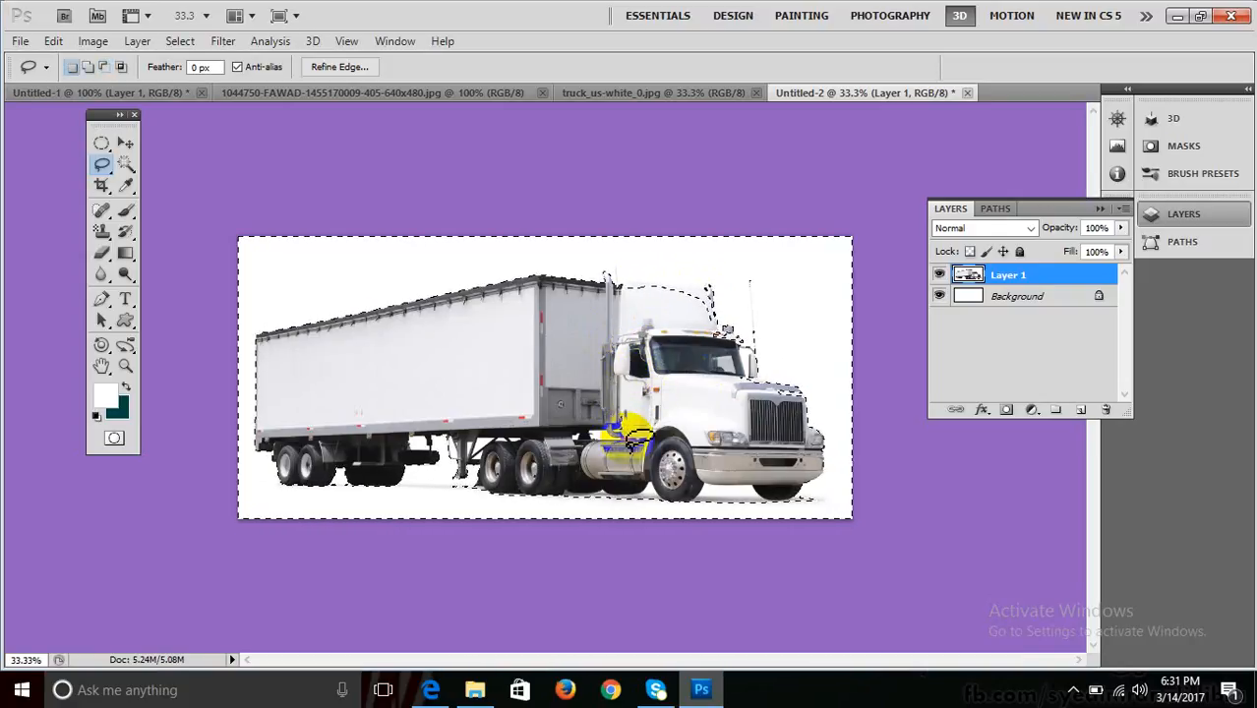
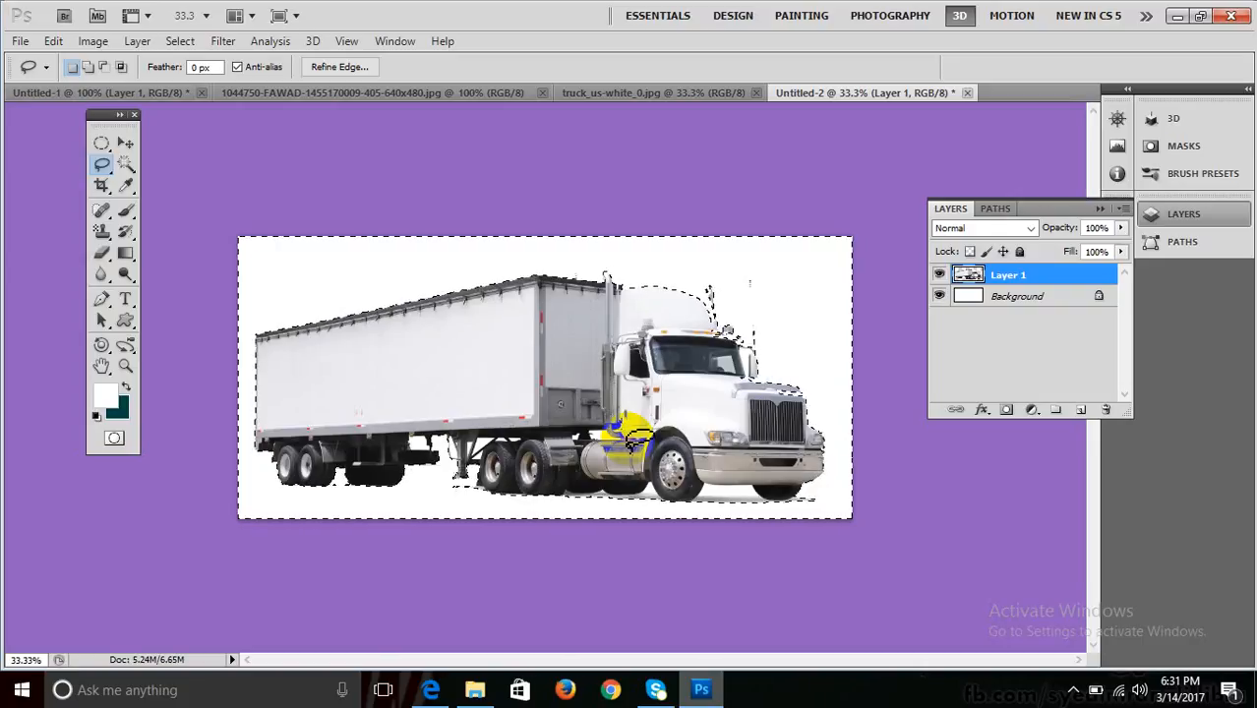
Deselect the truck and add an empty Layer 2 just above the Background.
left_click(1033, 296)
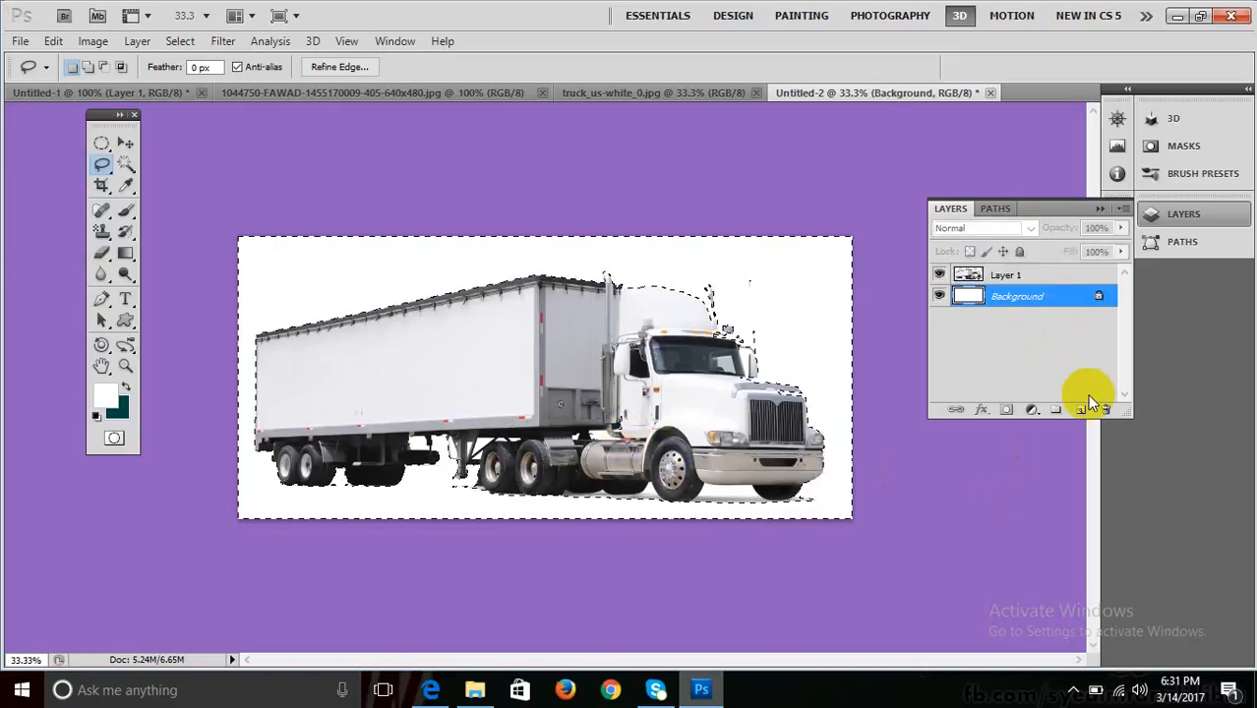
key("ctrl+d")
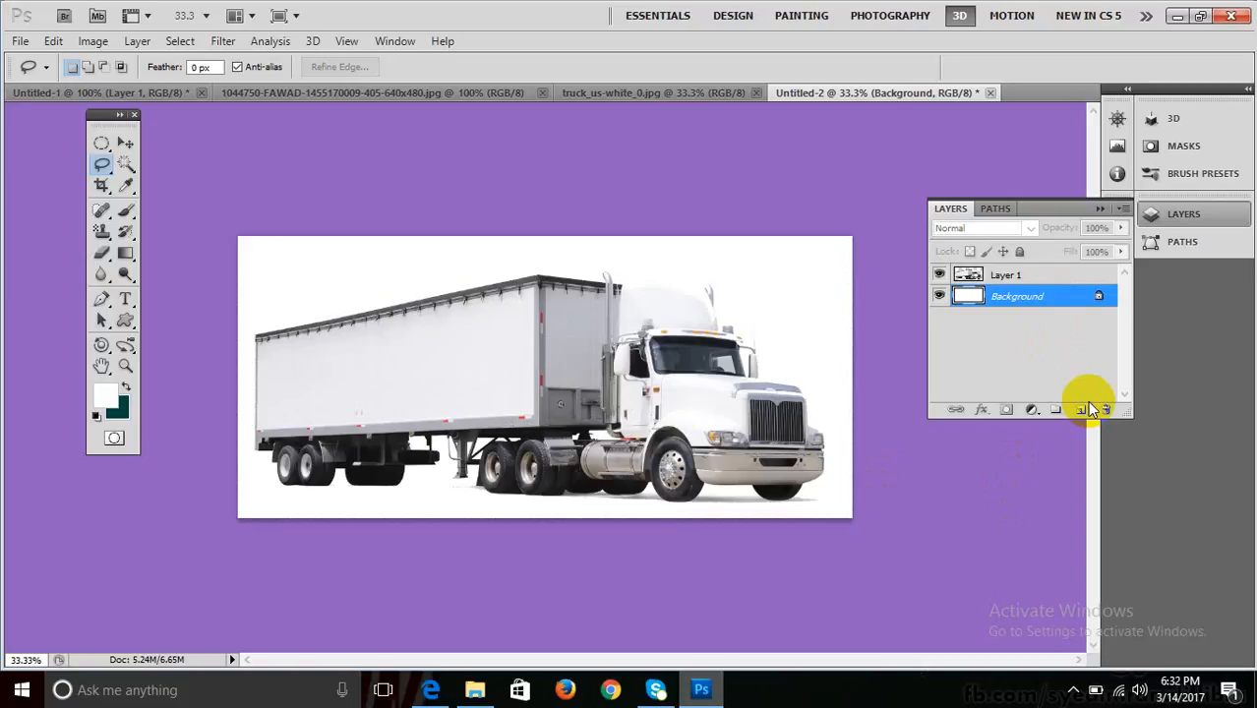
left_click(1081, 413)
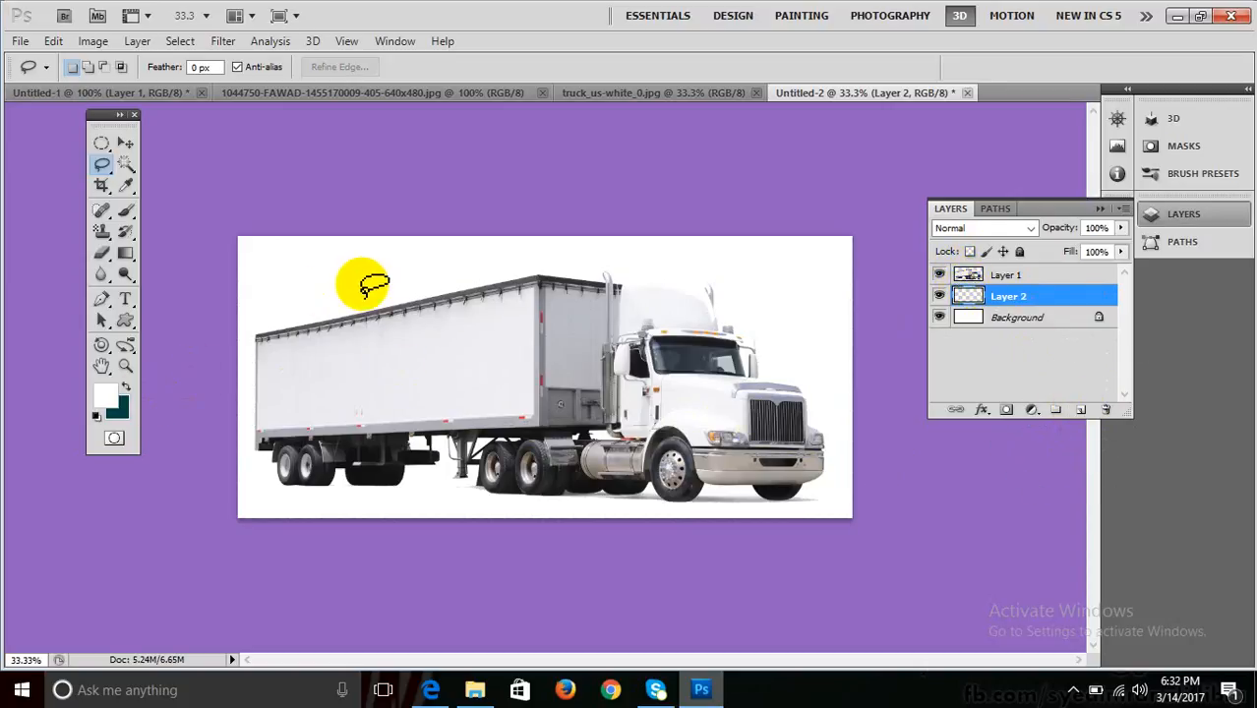
Fill Layer 2 with teal #03aaa8, set as the background colour in the Color Picker.
key("ctrl+BackSpace")
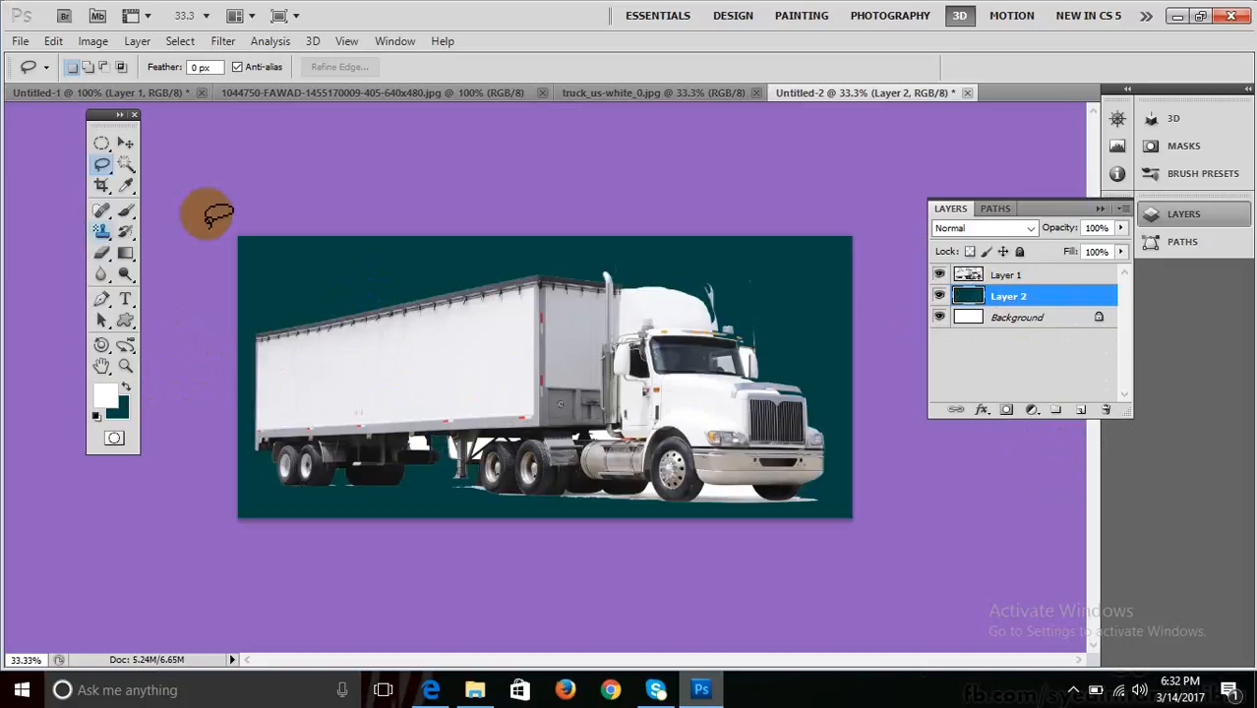
left_click(987, 280)
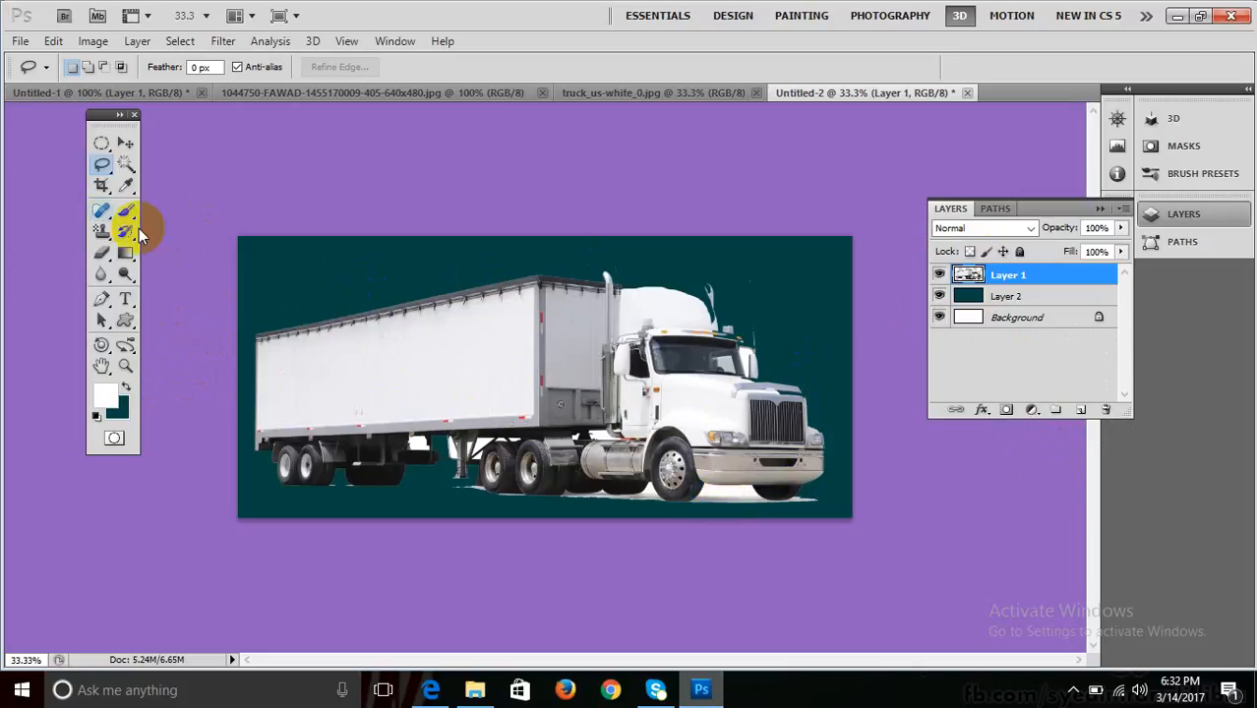
left_click(1002, 295)
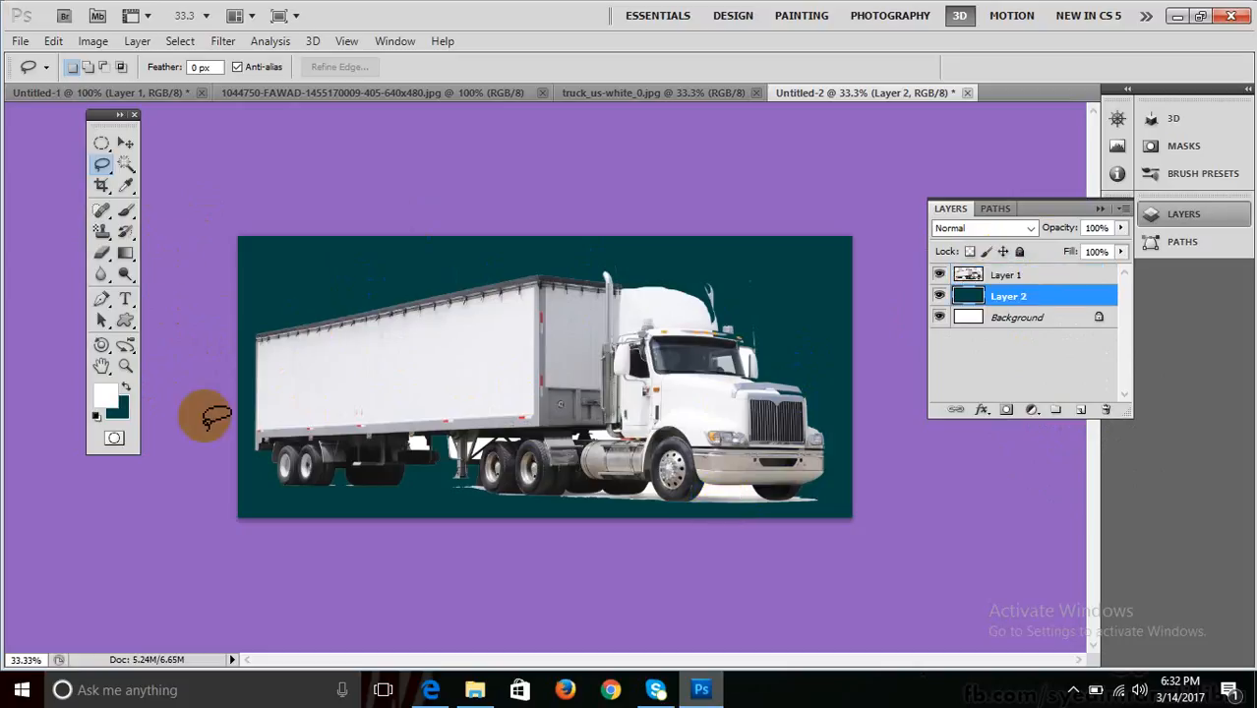
left_click(119, 413)
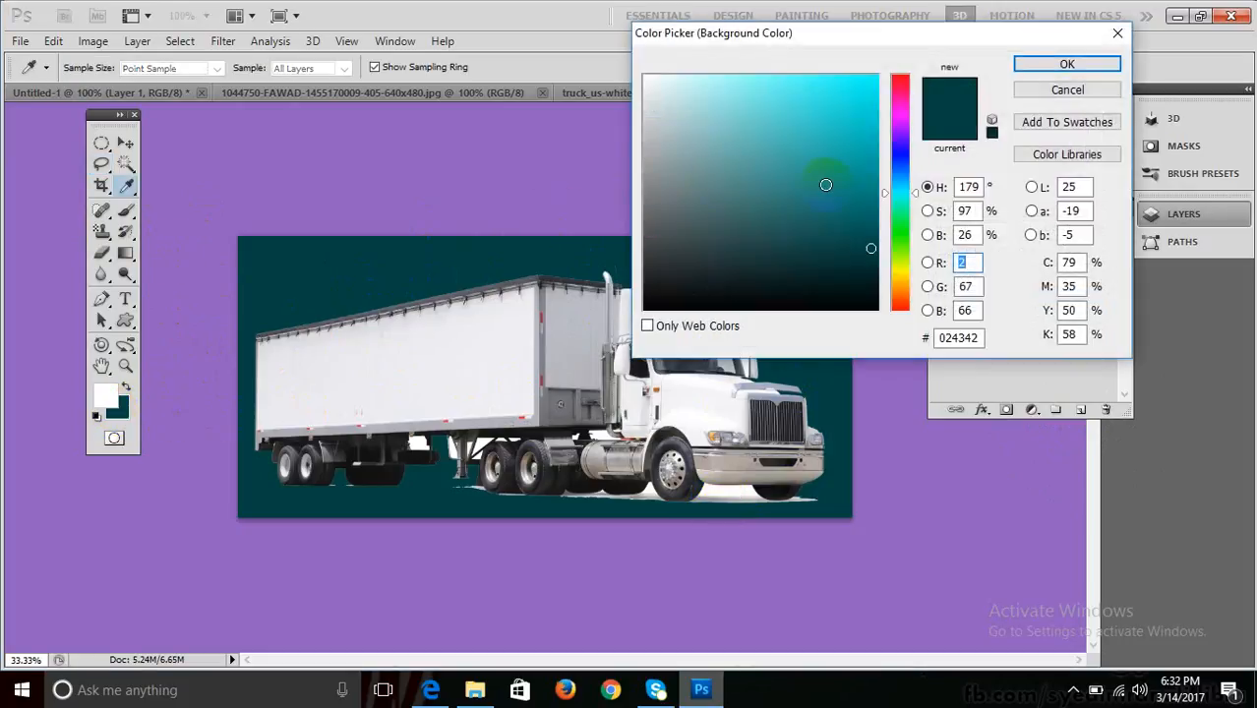
left_click(874, 152)
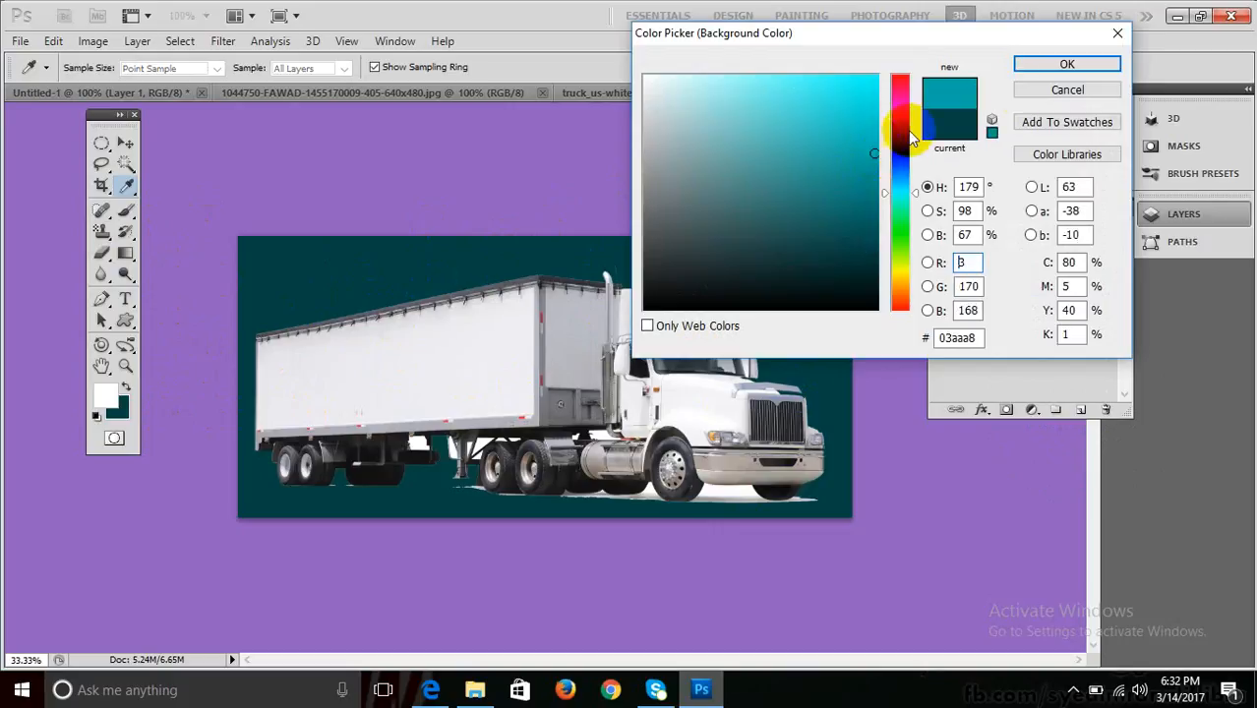
left_click(1044, 63)
key("l")
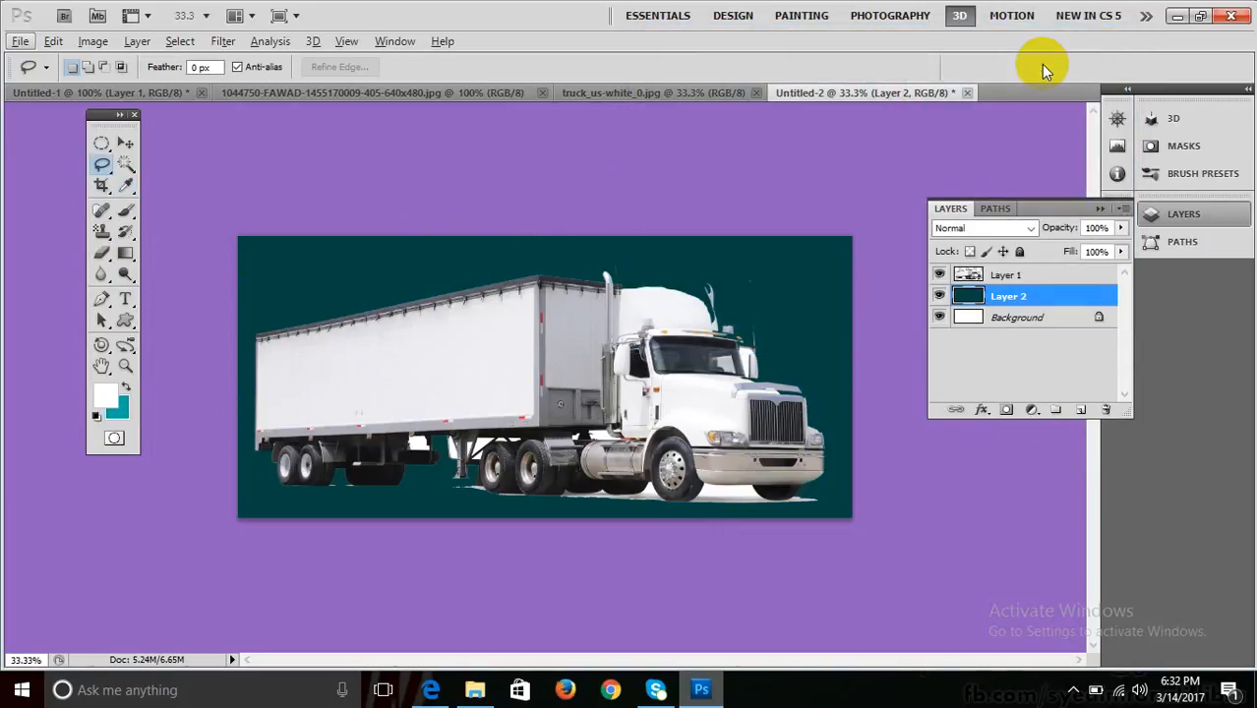
key("ctrl+BackSpace")
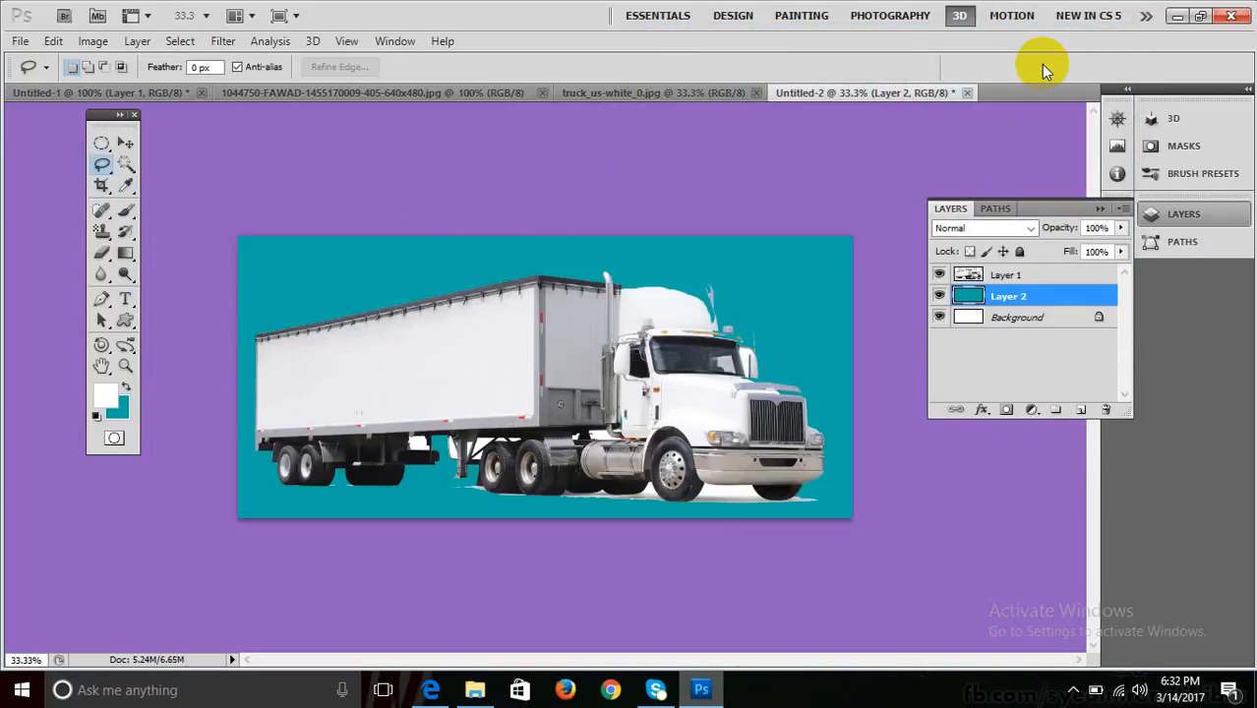
double_click(1023, 276)
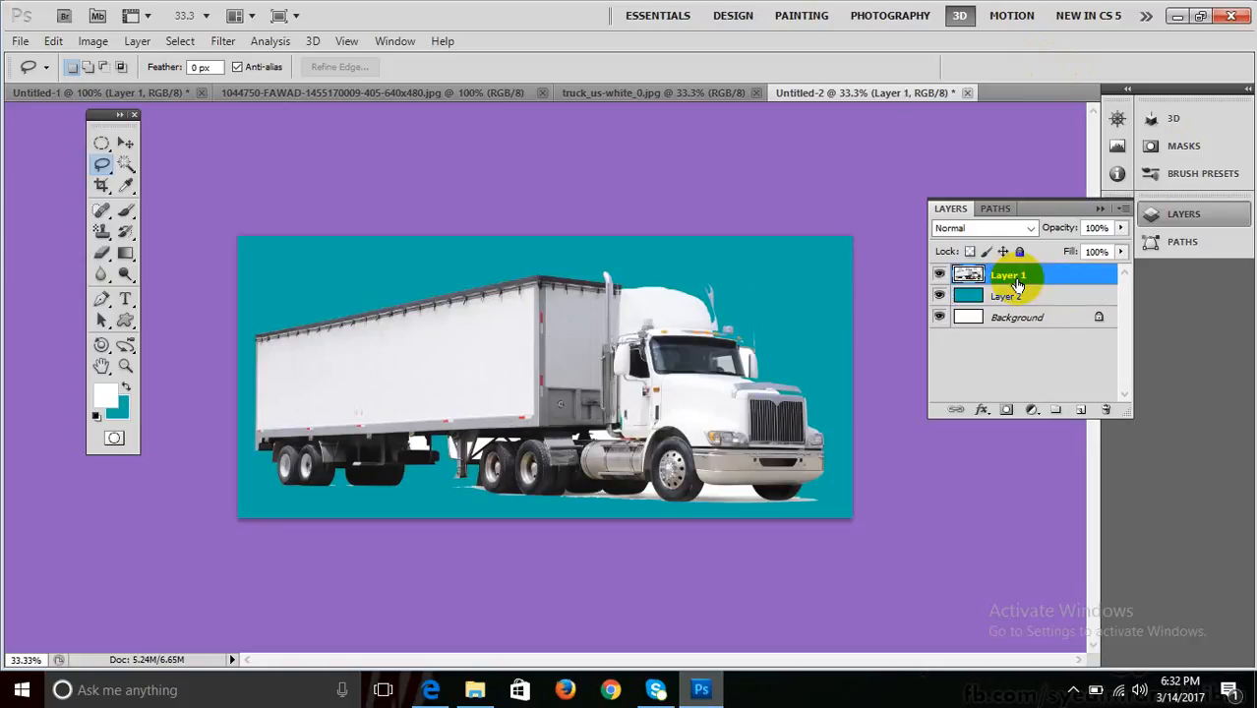
key("Escape")
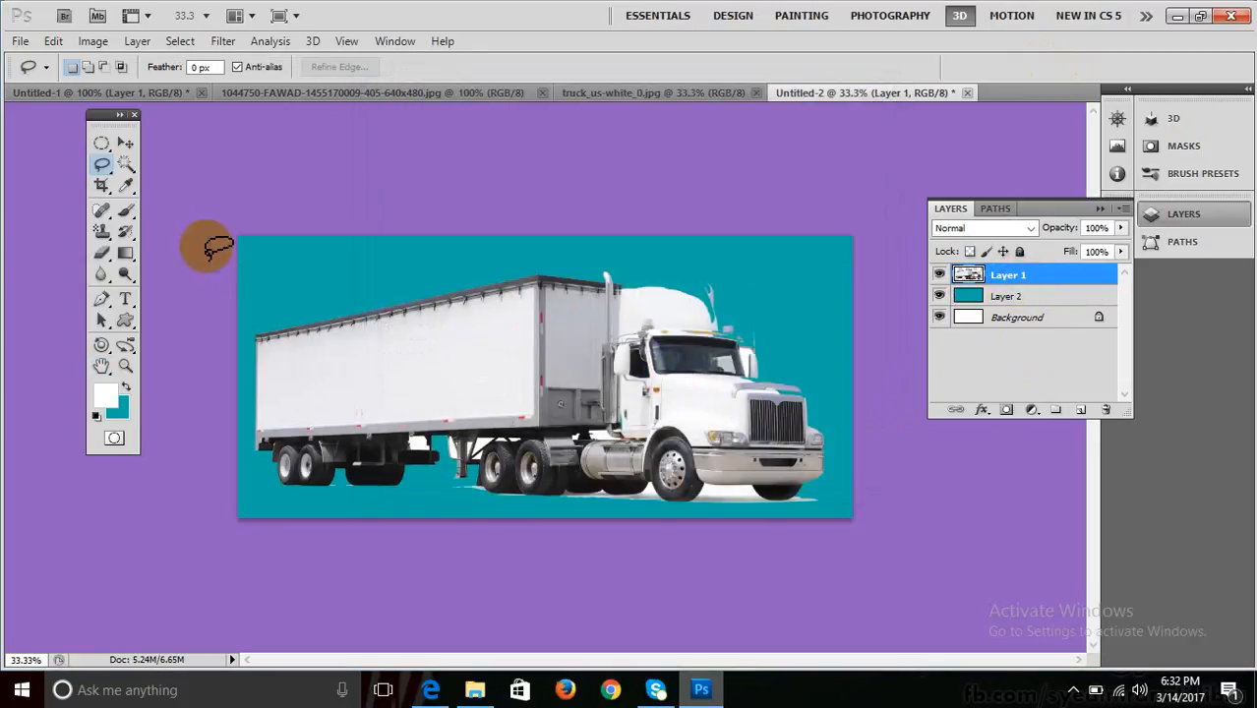
left_click(125, 164)
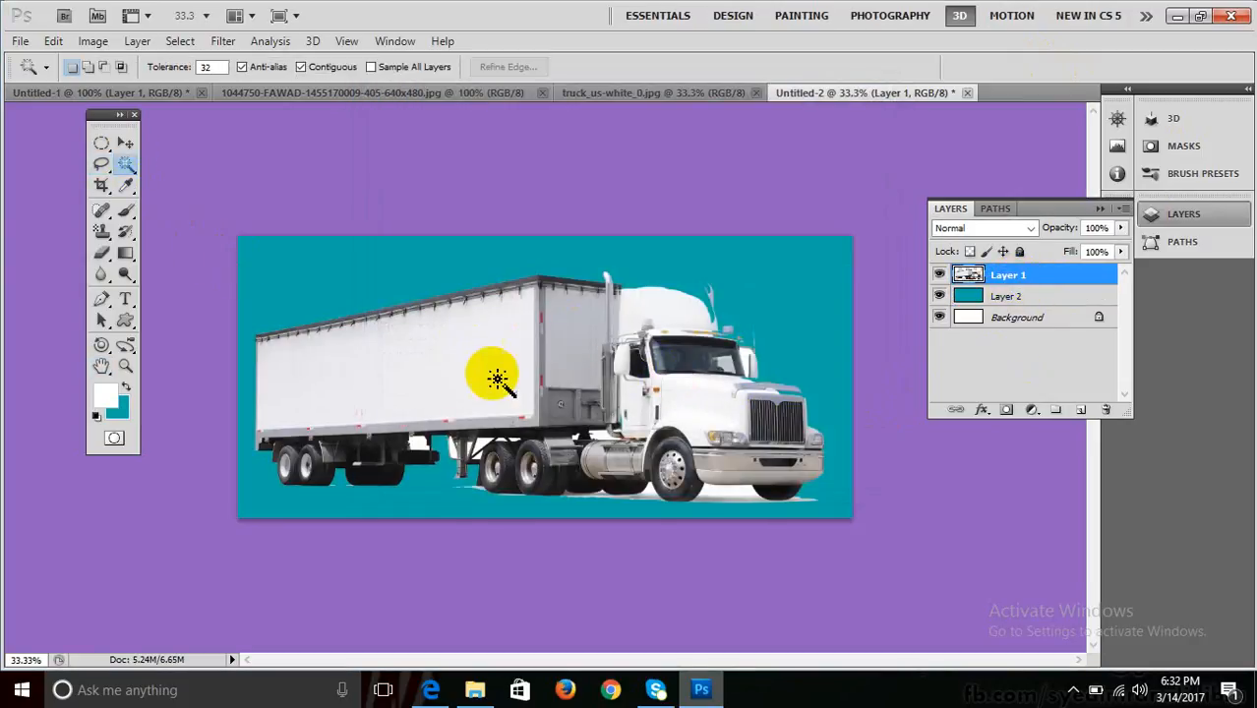
Magic-wand and delete the white patches between the trailer wheels on Layer 1.
left_click(728, 494)
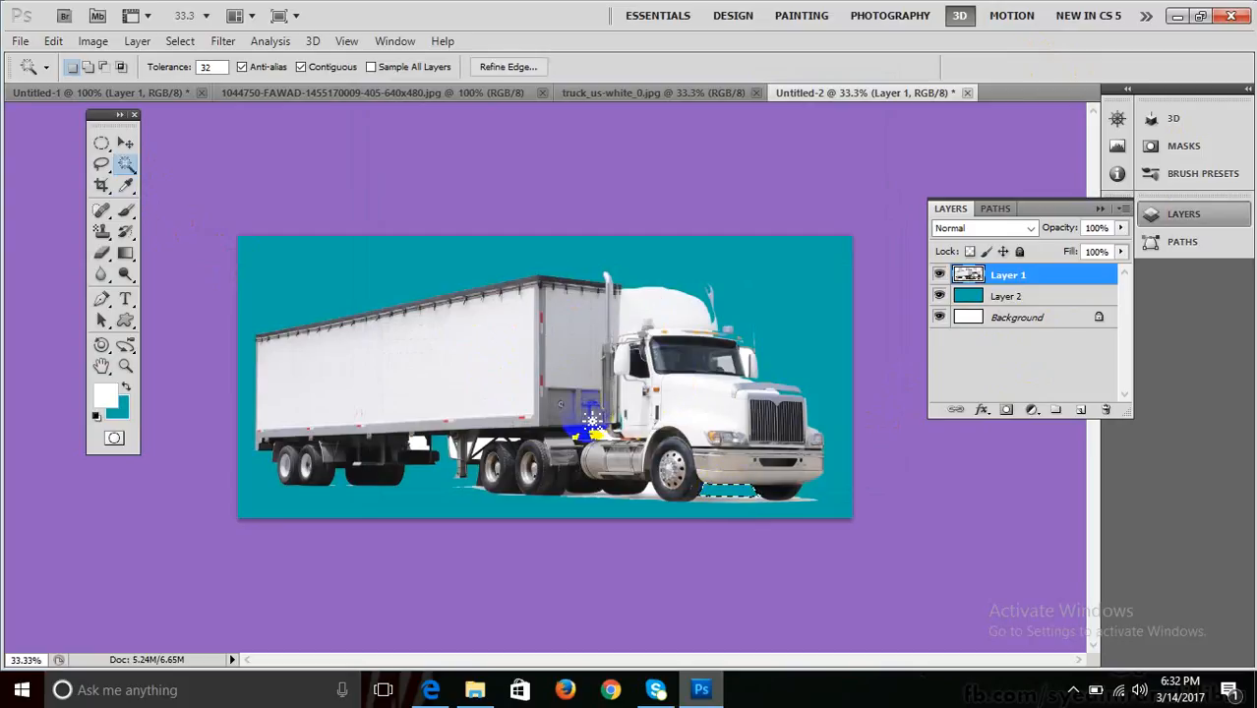
left_click(460, 455)
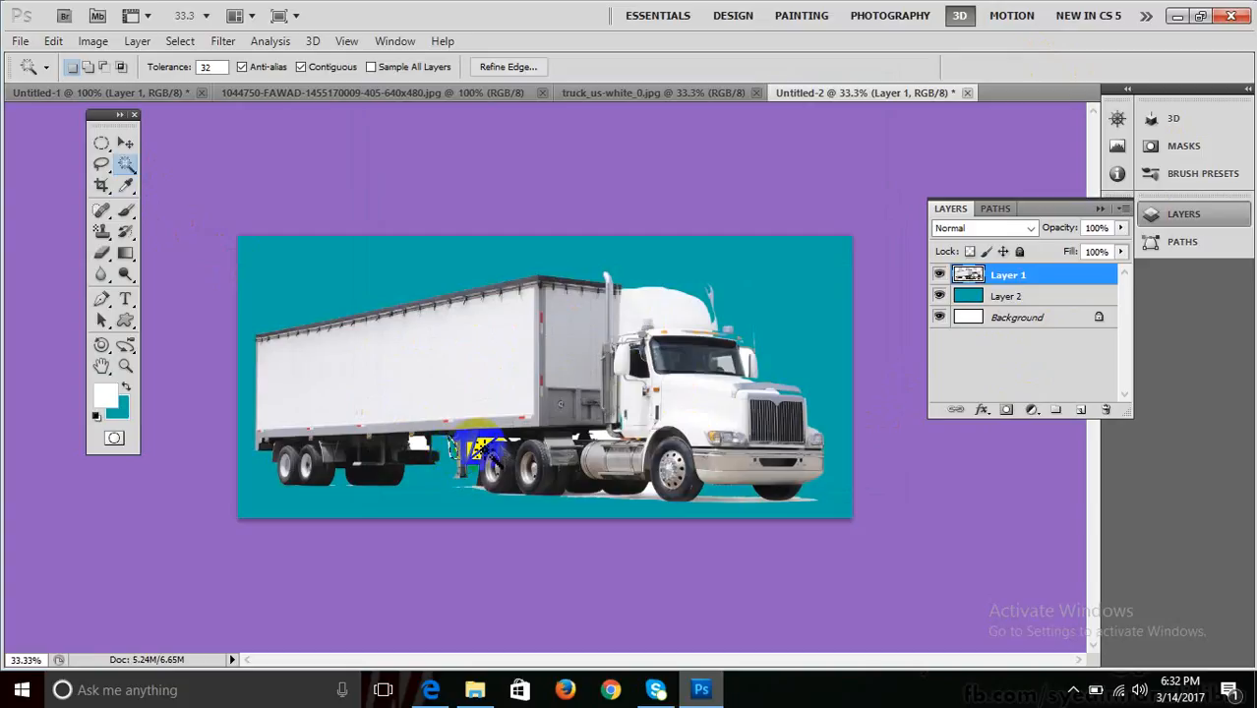
key("Delete")
left_click(419, 444)
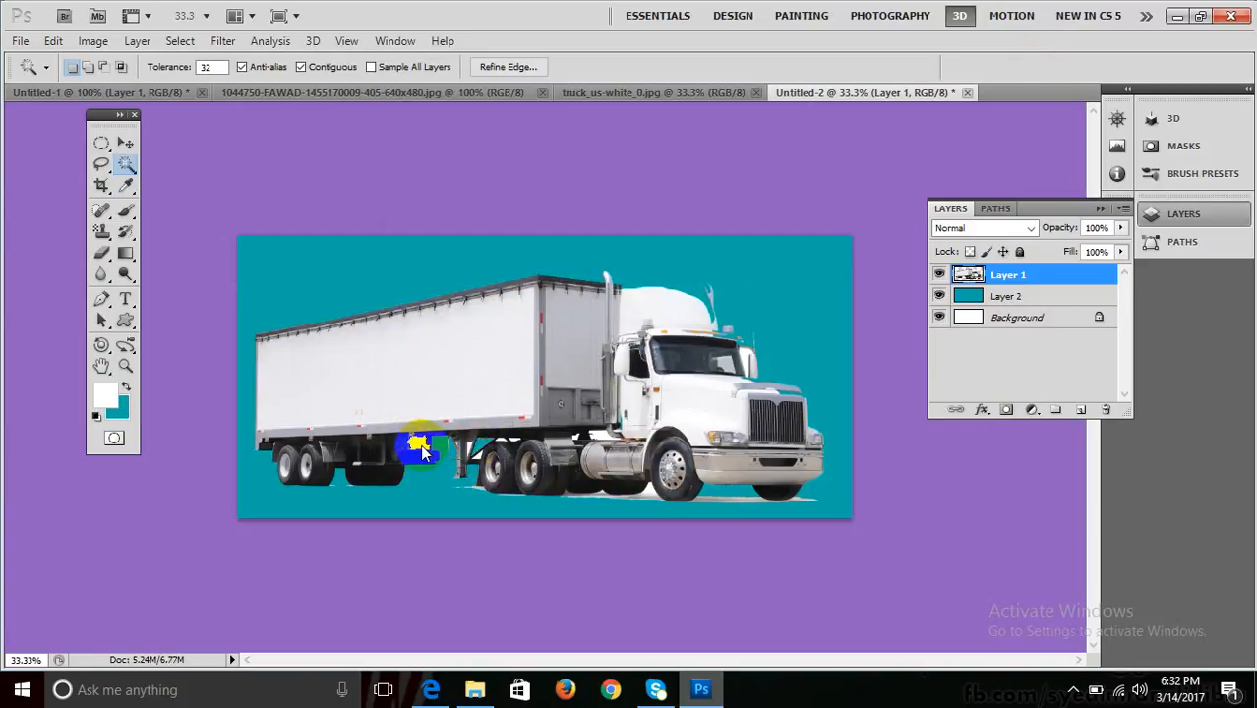
key("Delete")
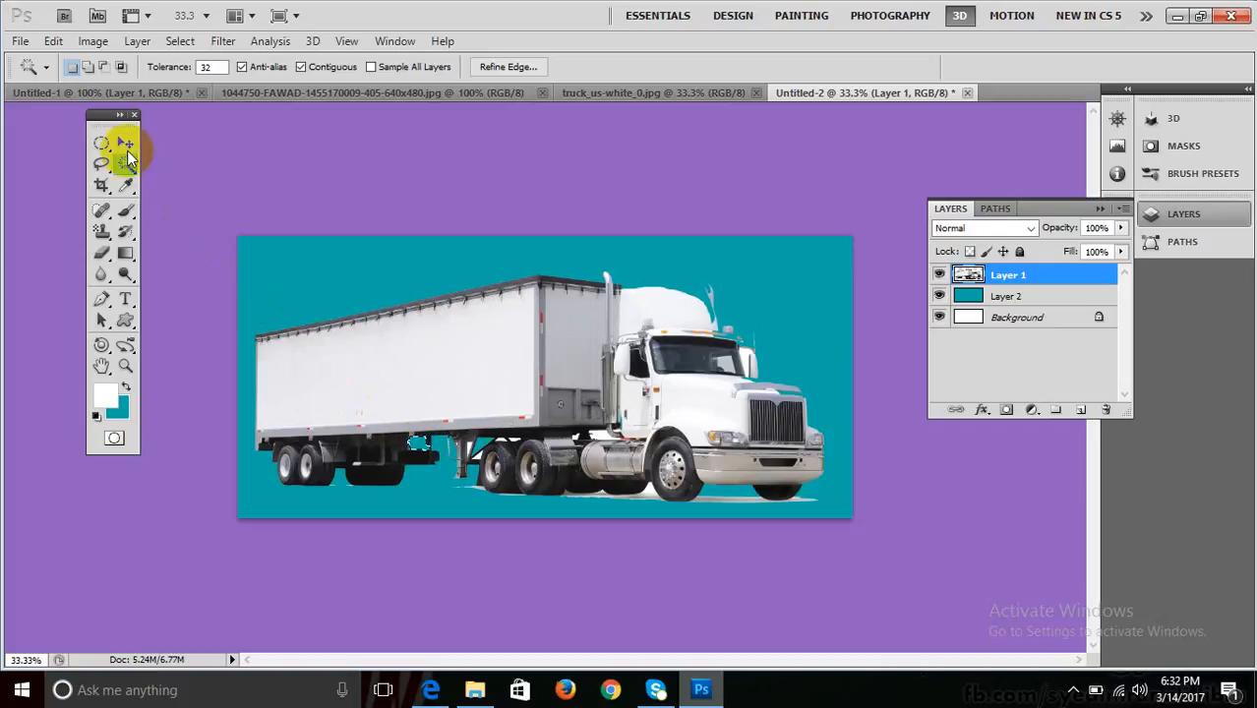
key("ctrl+d")
left_click(125, 145)
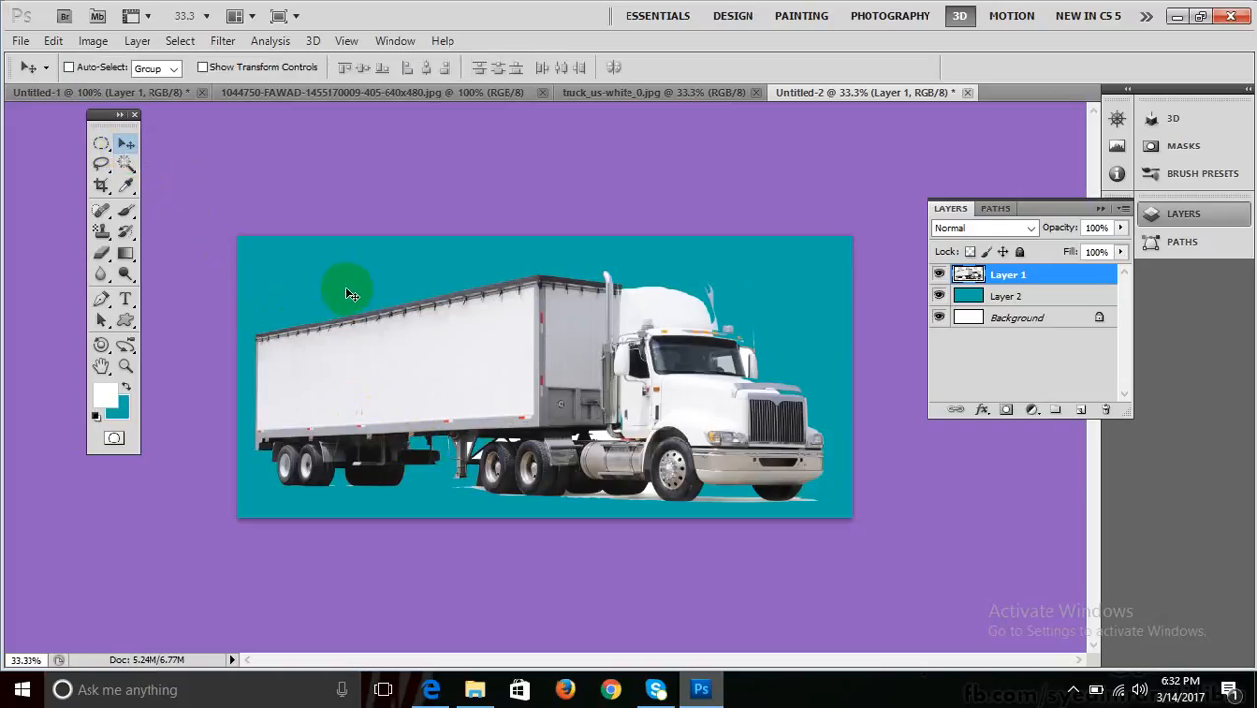
Move the truck on Layer 1 slightly right and up.
right_click(398, 374)
left_click(441, 393)
left_click_drag(441, 392, 467, 378)
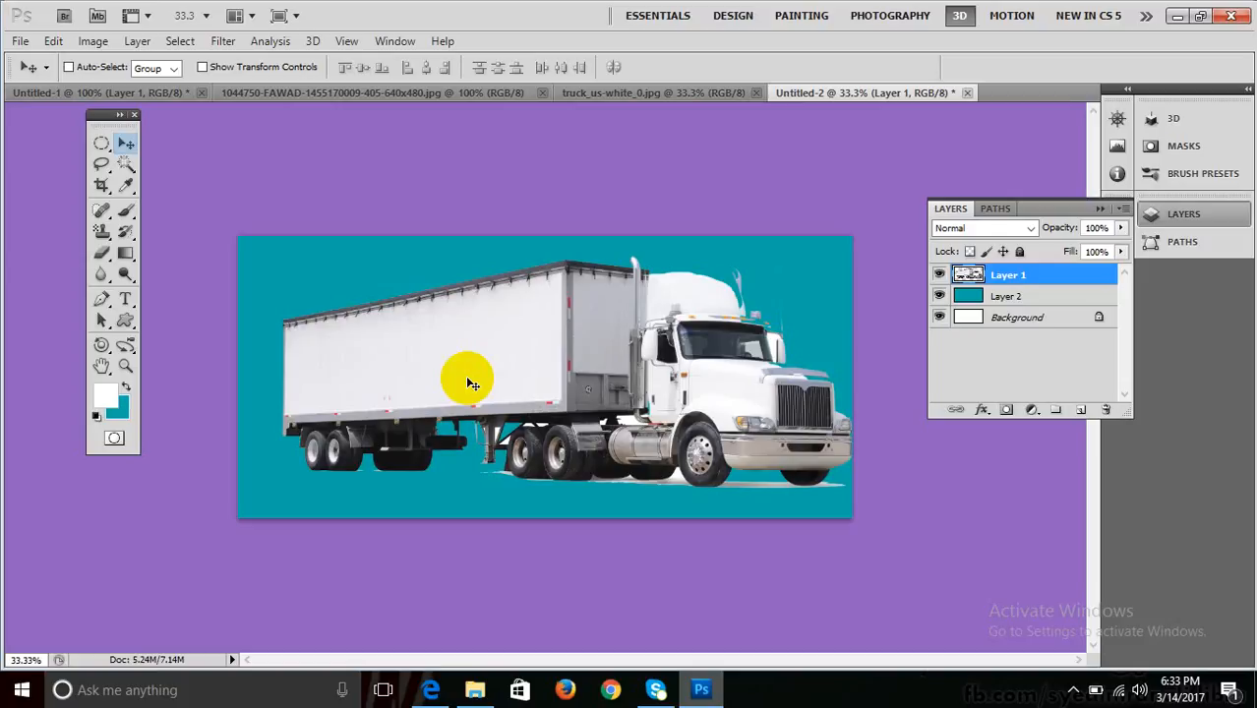
left_click(976, 279)
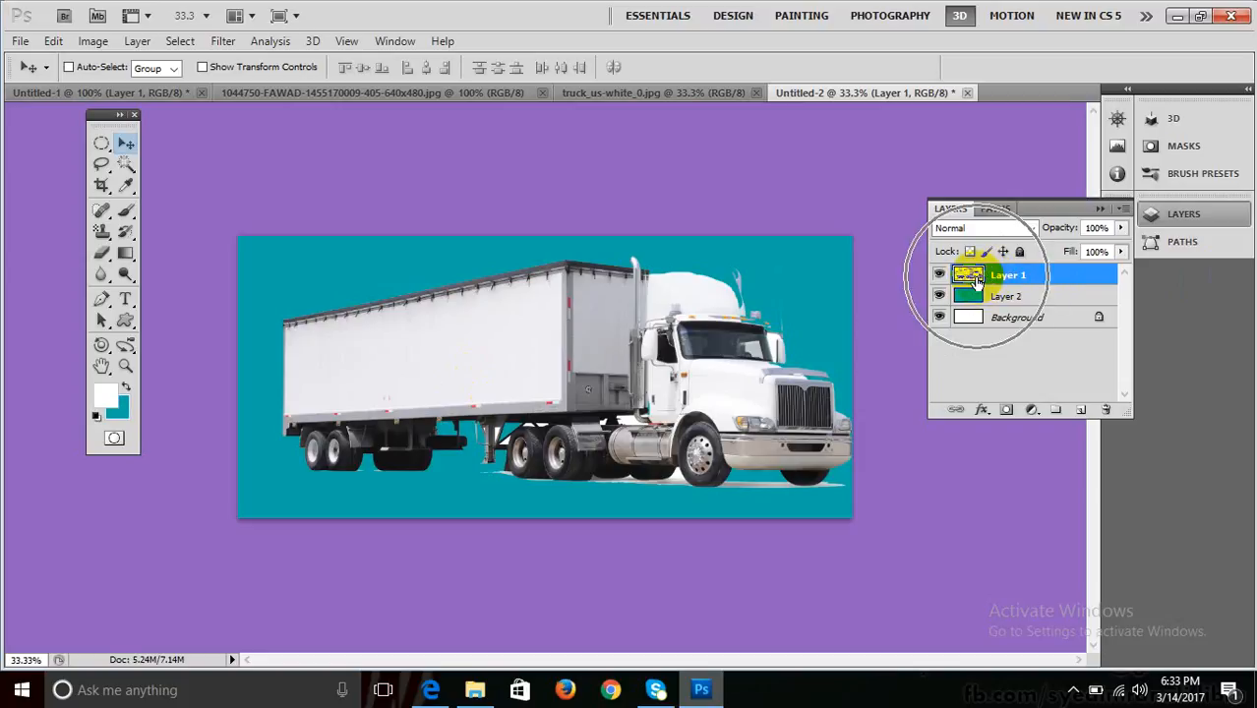
left_click(976, 278)
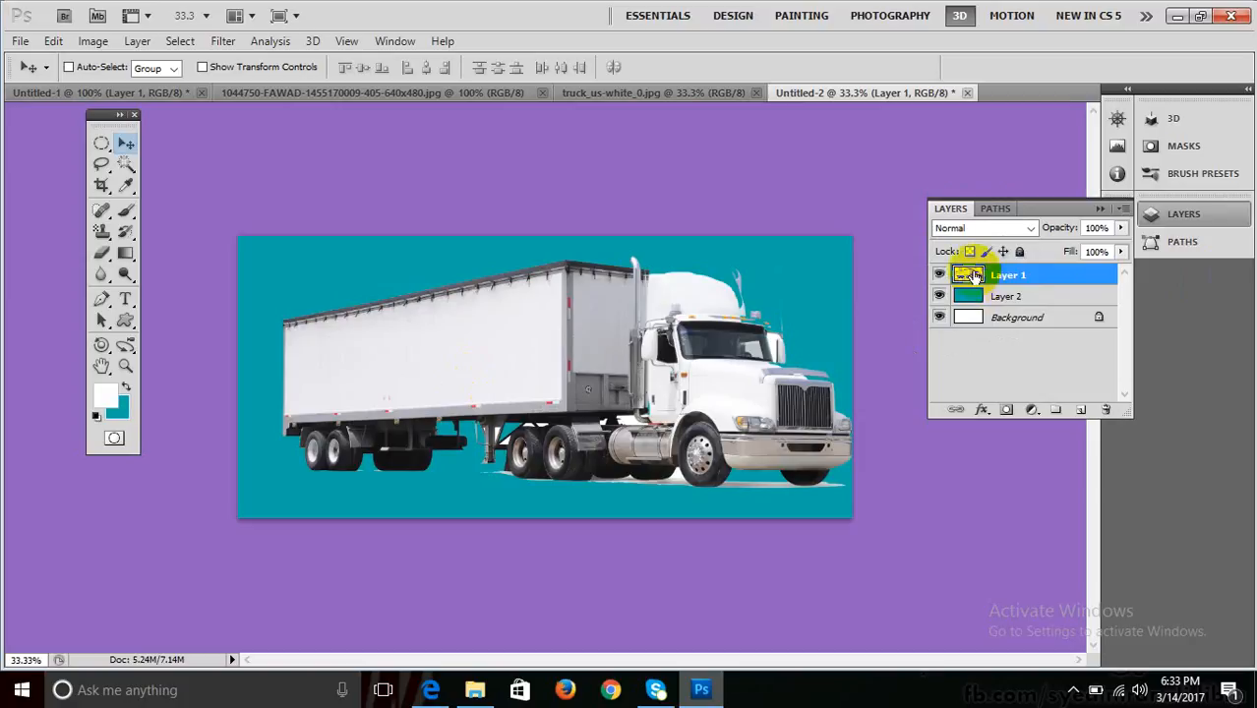
Duplicate Layer 1 as Layer 1 copy and hide the copy.
left_click_drag(973, 277, 1079, 406)
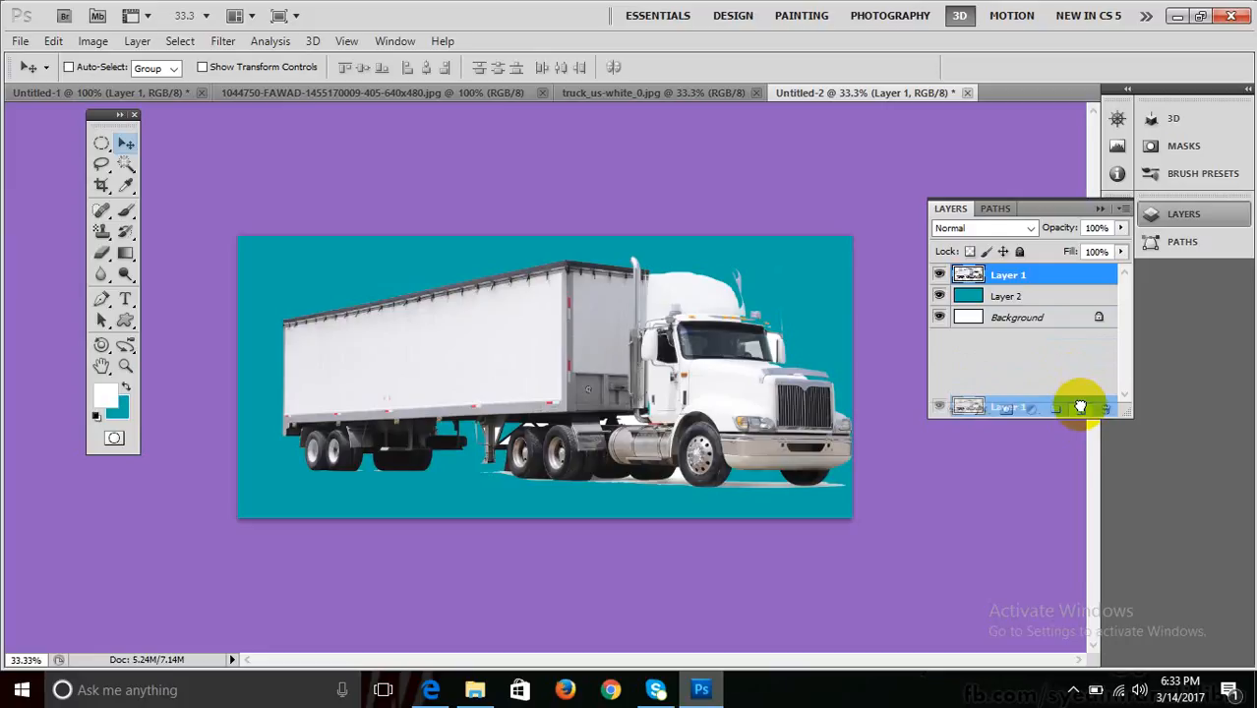
left_click_drag(1080, 406, 1079, 408)
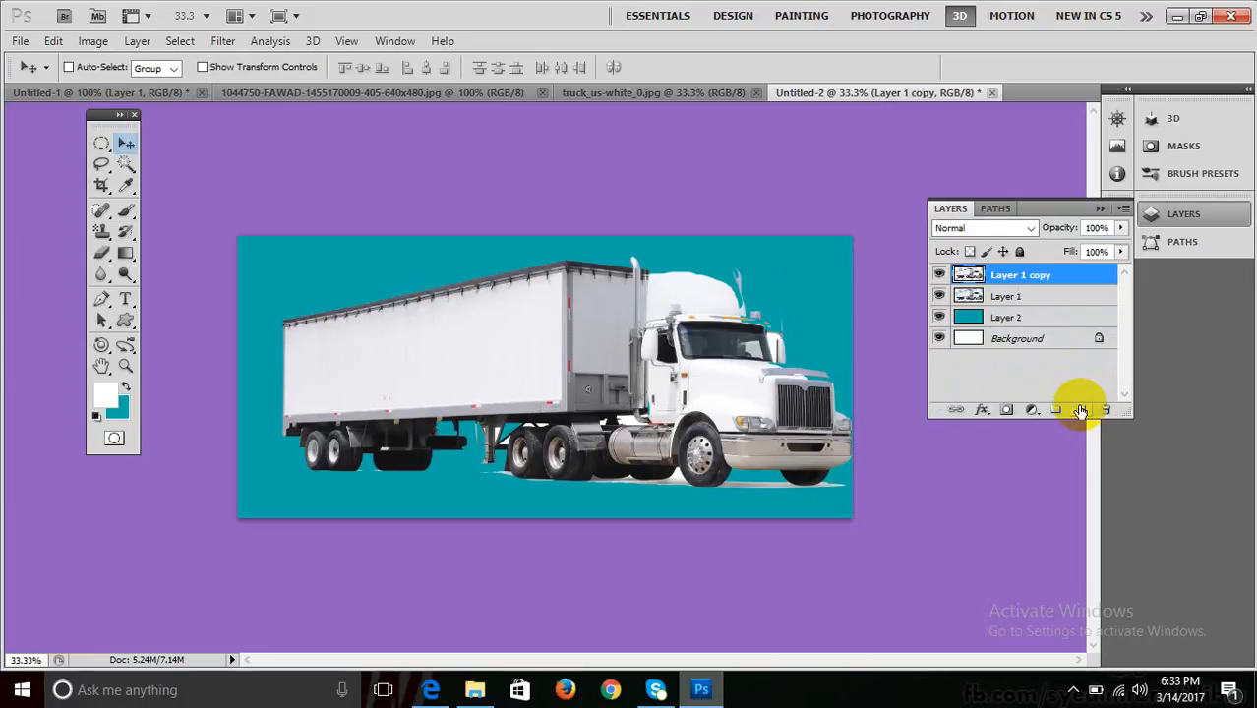
left_click(978, 296)
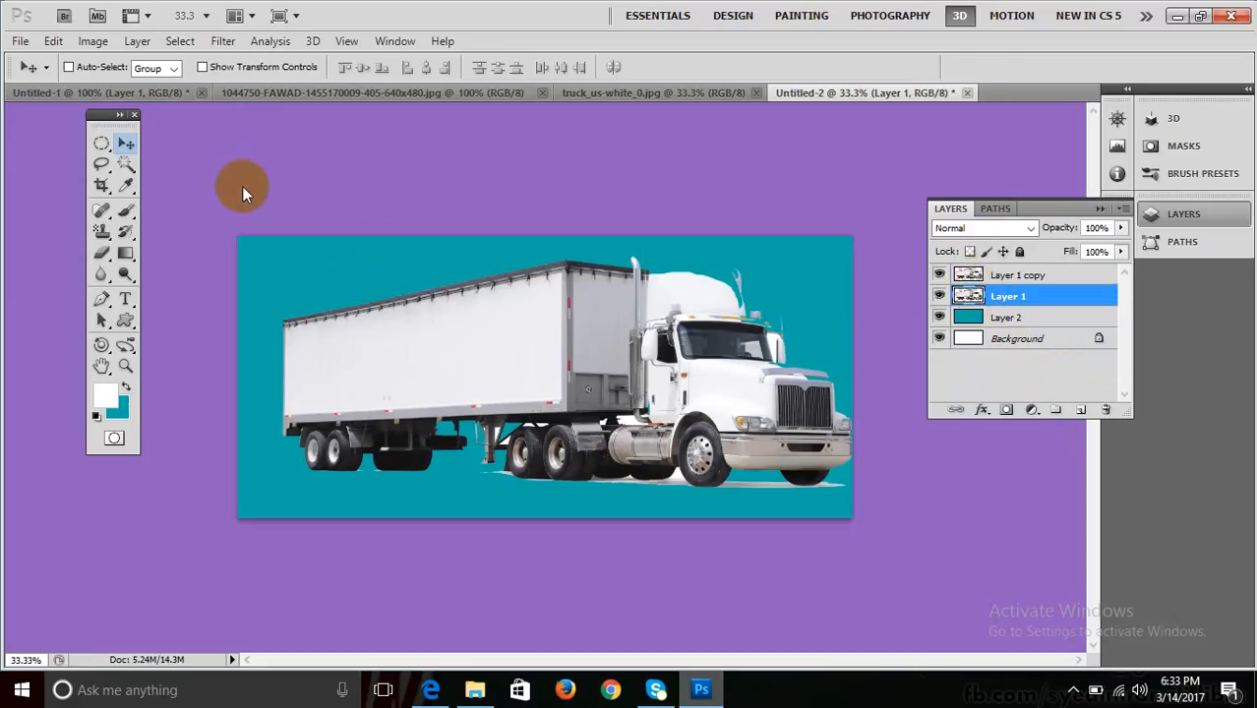
left_click_drag(458, 323, 448, 303)
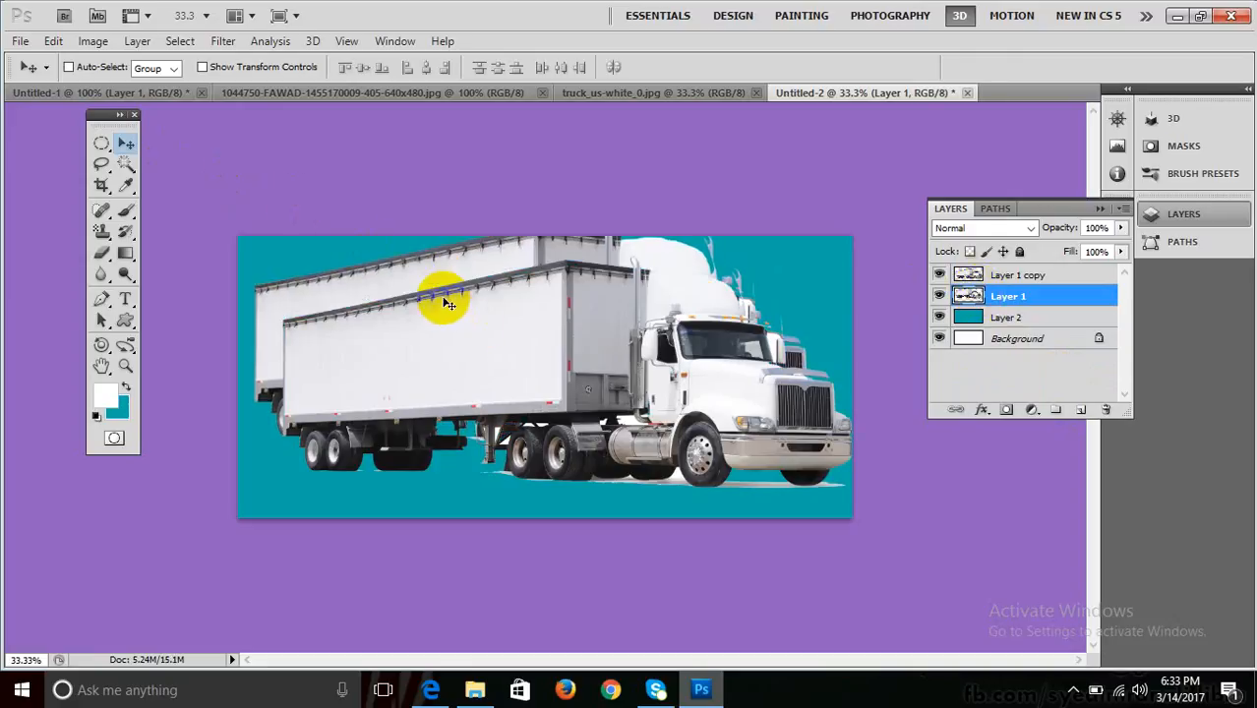
key("ctrl+z")
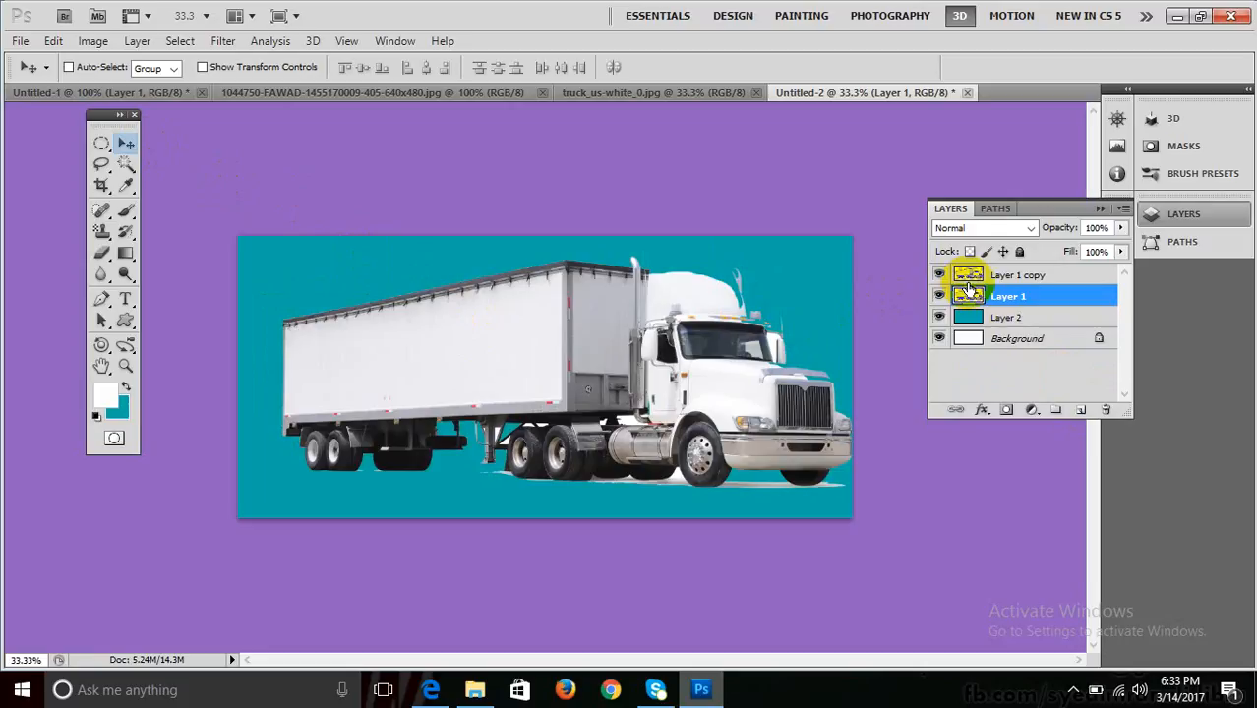
left_click(1013, 275)
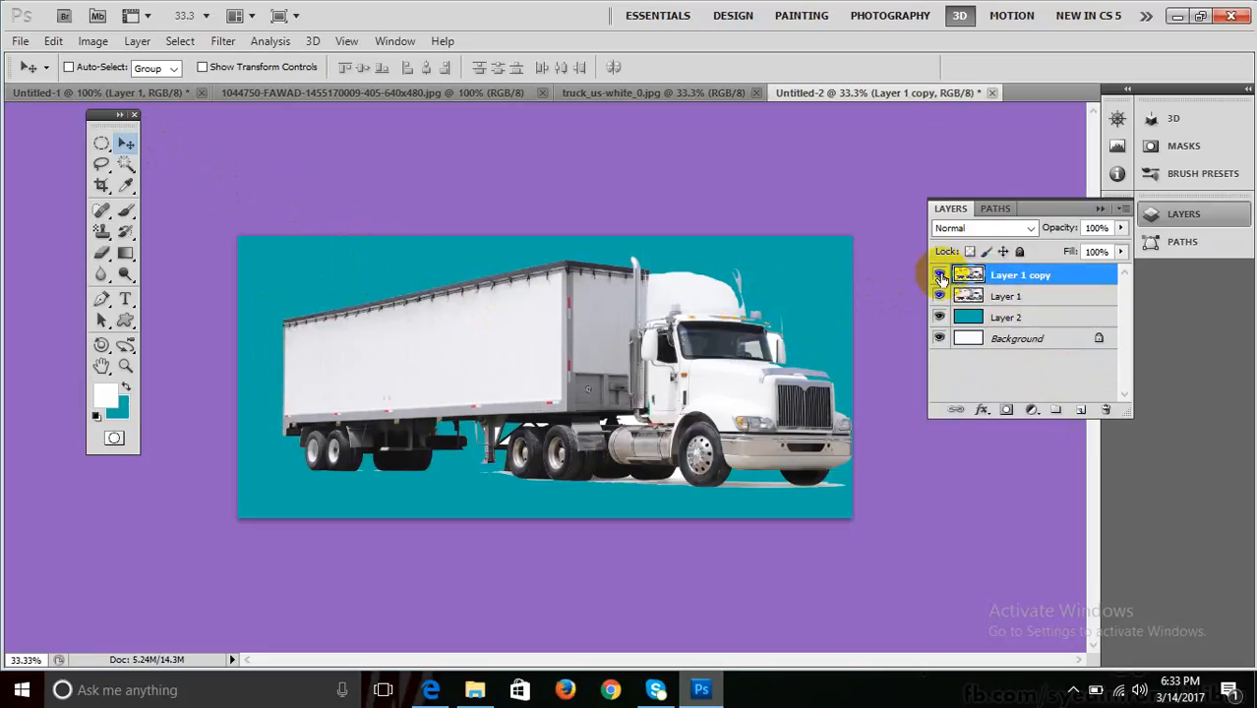
left_click(939, 276)
left_click(1017, 296)
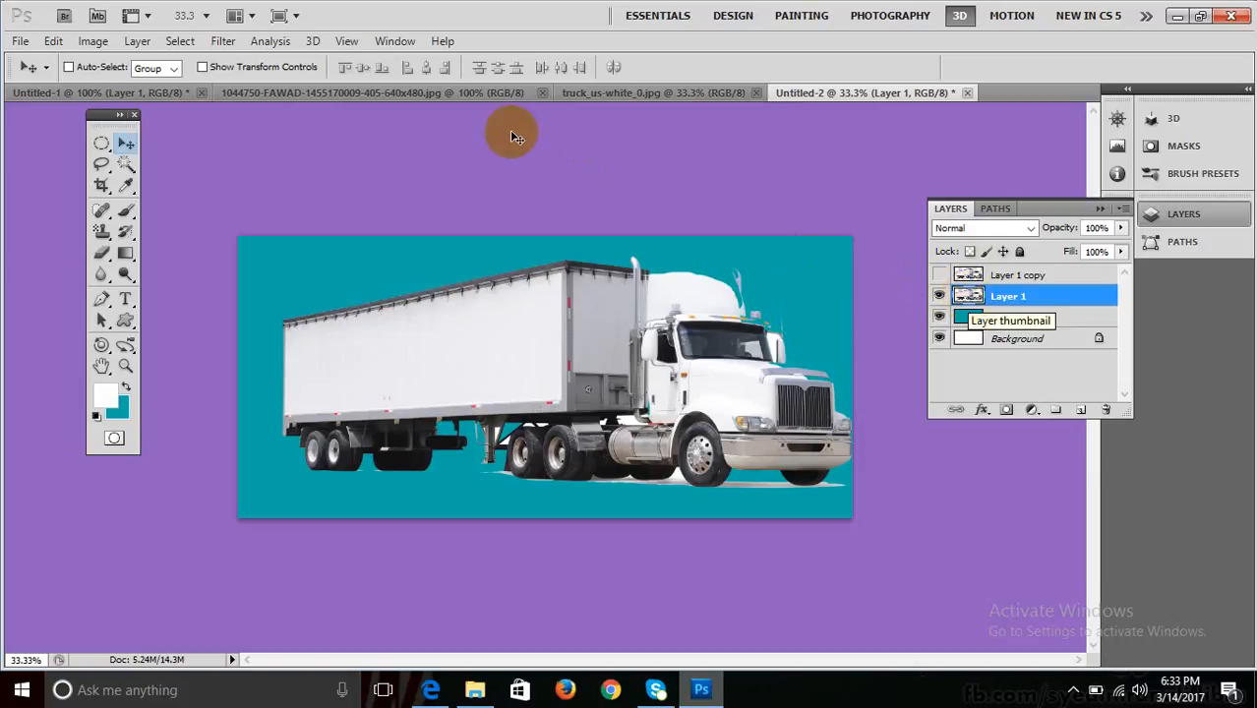
Apply Motion Blur to the Layer 1 truck at angle 0 and distance 118 pixels.
left_click(225, 42)
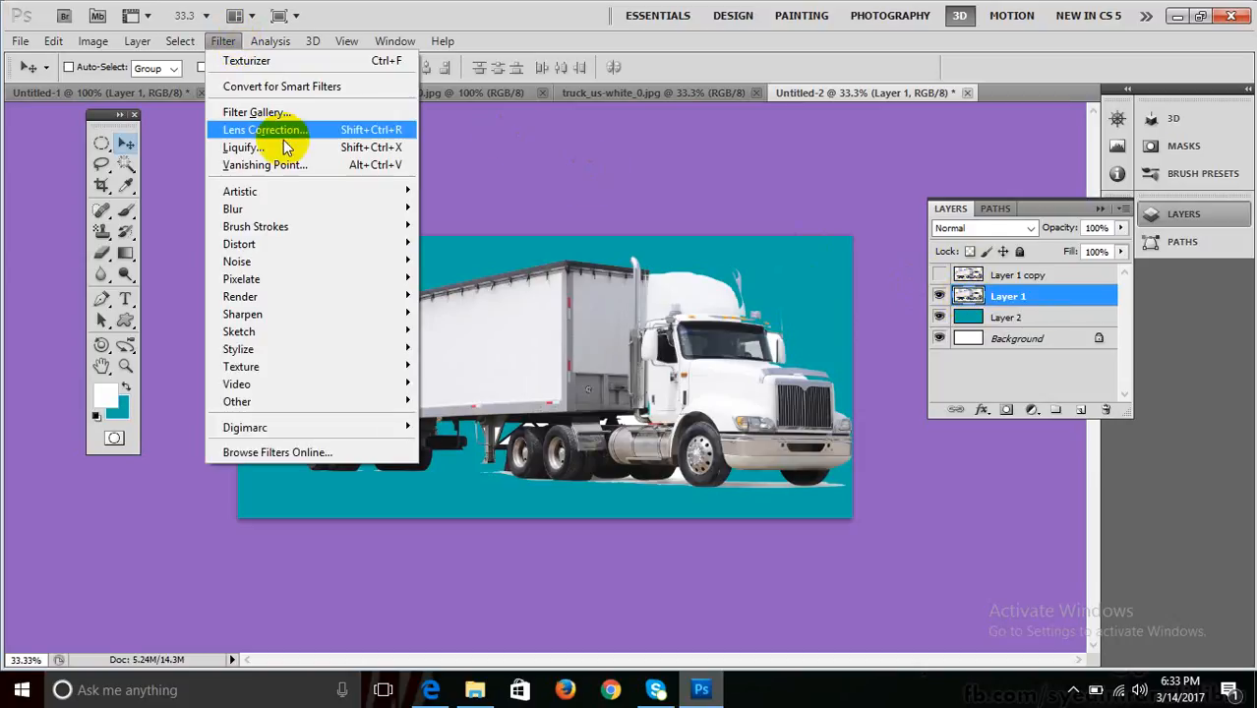
mouse_move(295, 207)
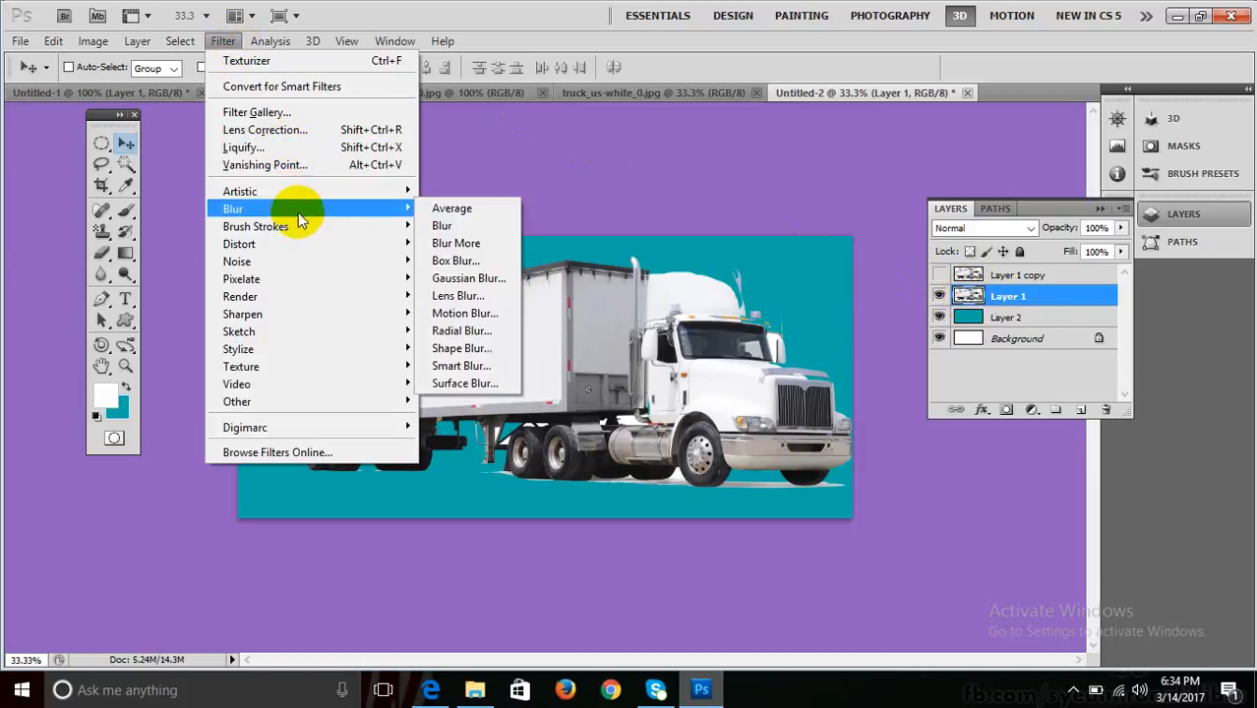
left_click(462, 315)
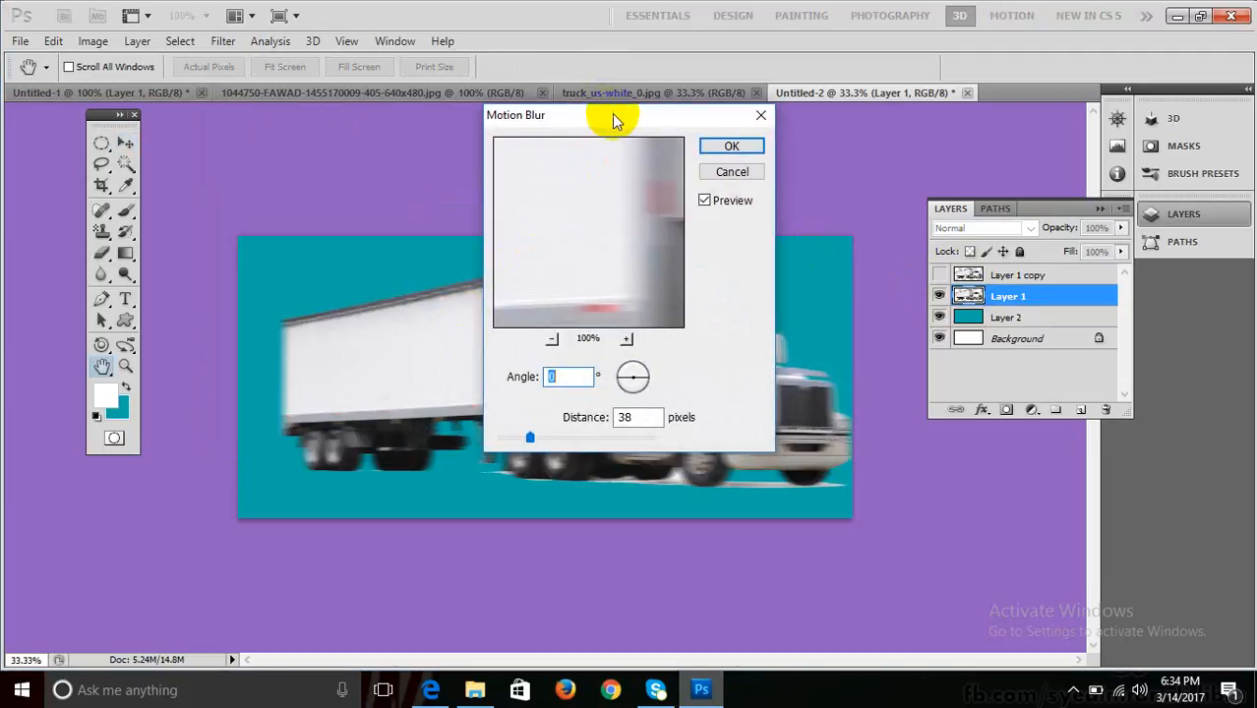
left_click_drag(614, 118, 867, 112)
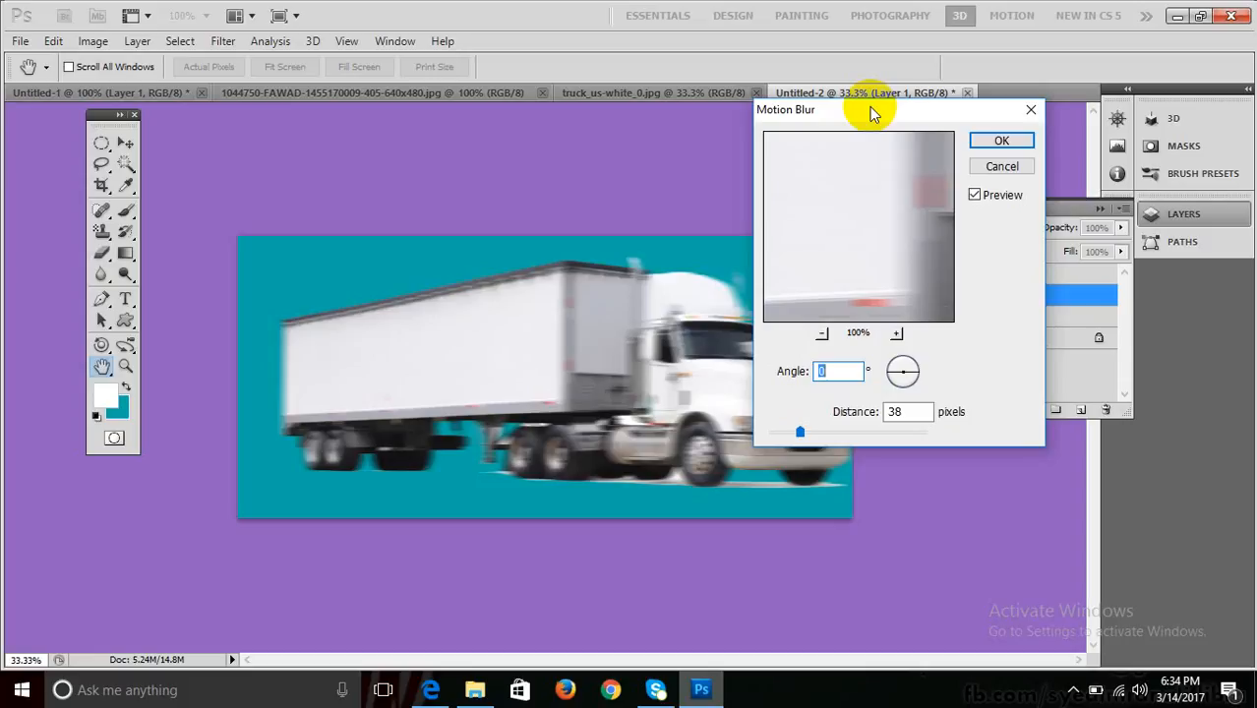
left_click_drag(807, 433, 826, 433)
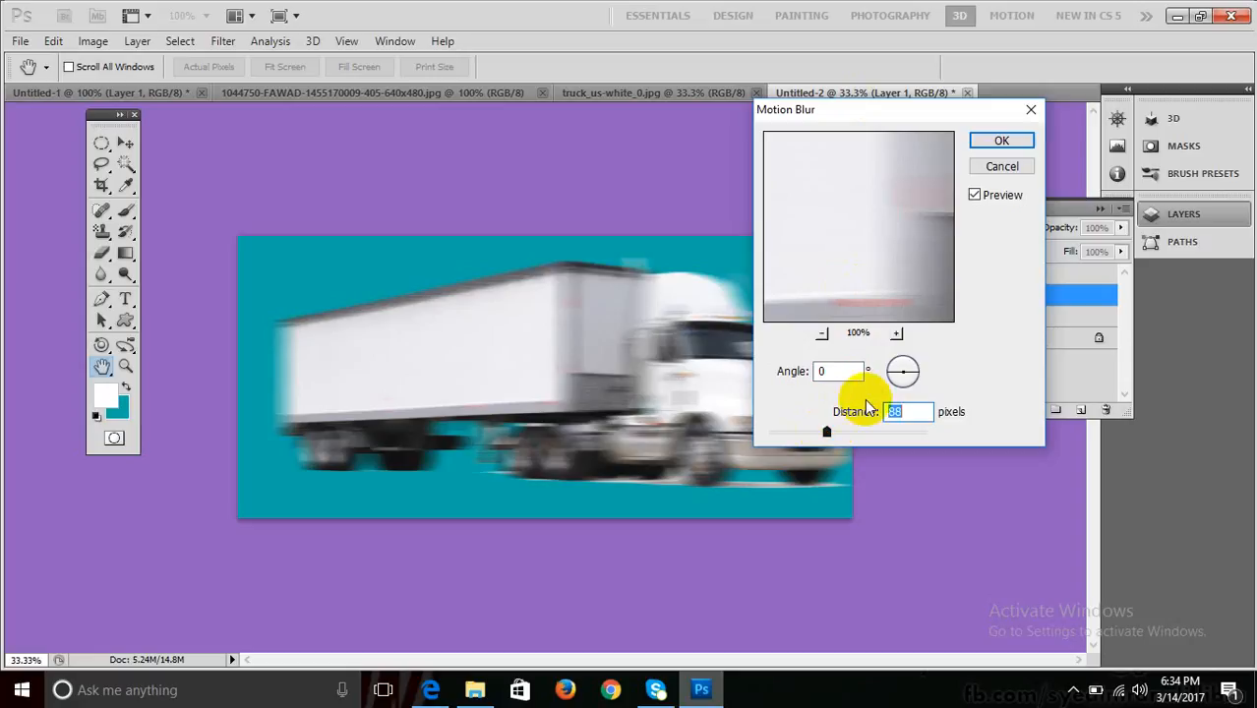
left_click(911, 365)
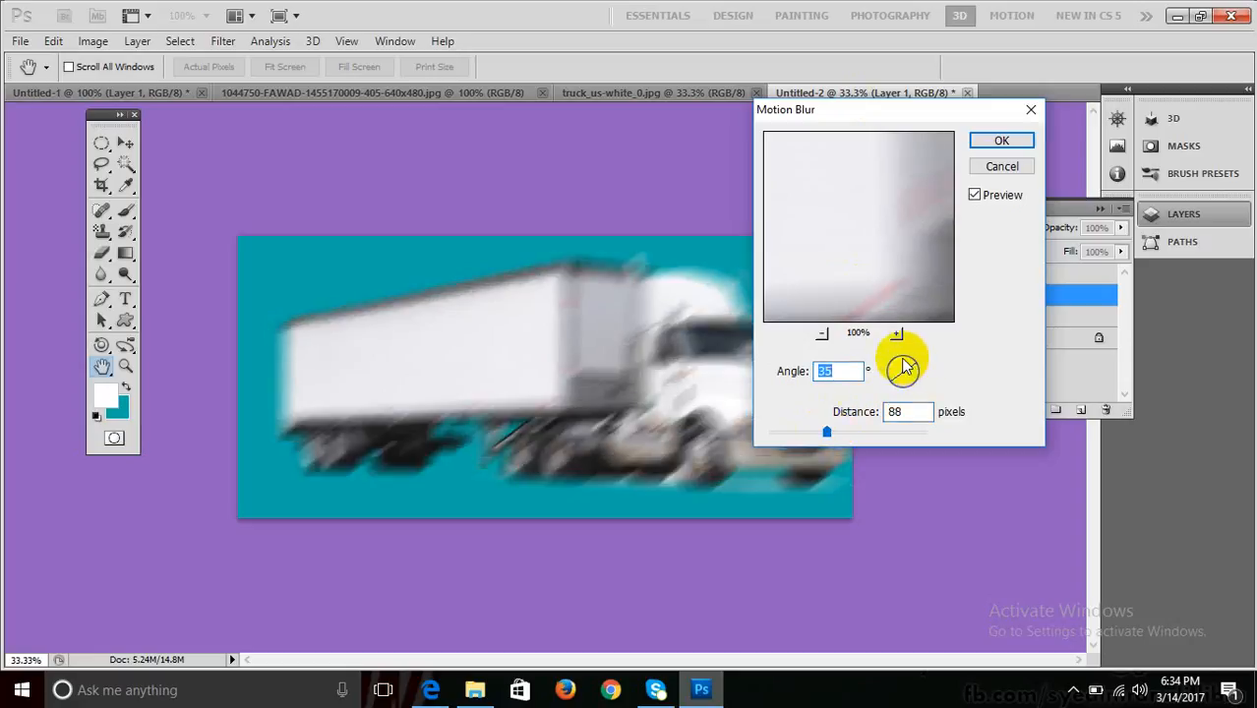
left_click(898, 360)
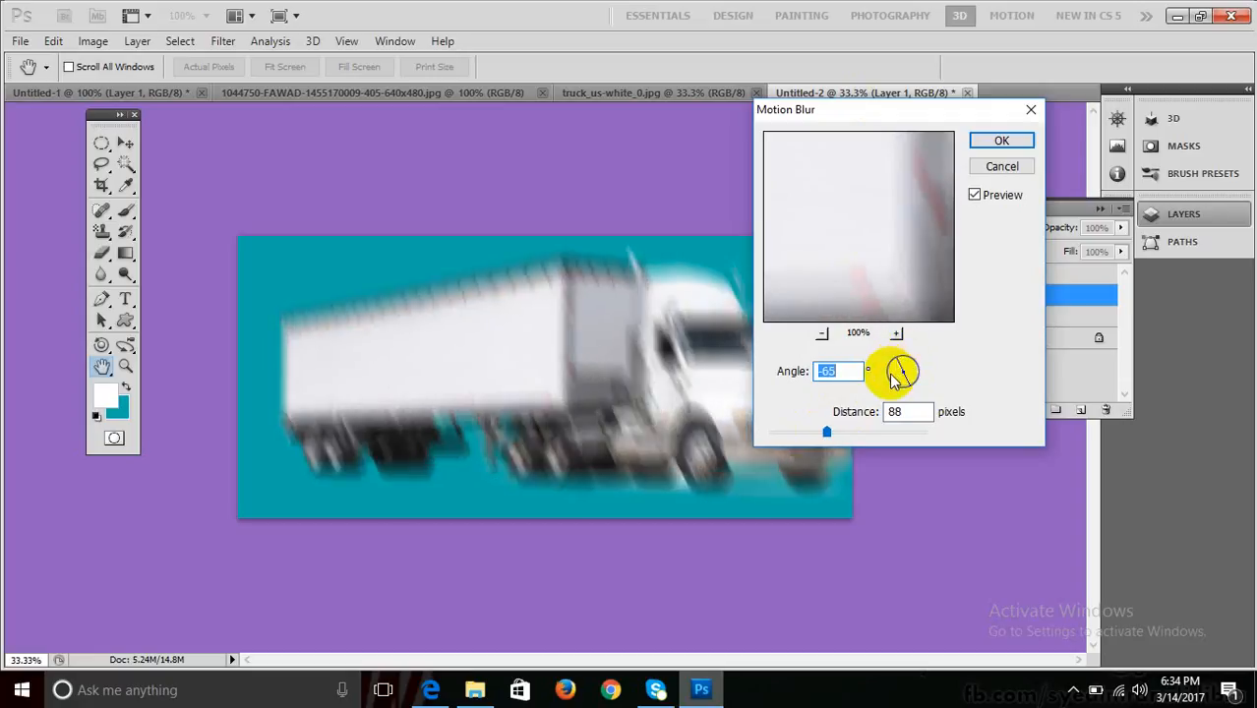
type("0")
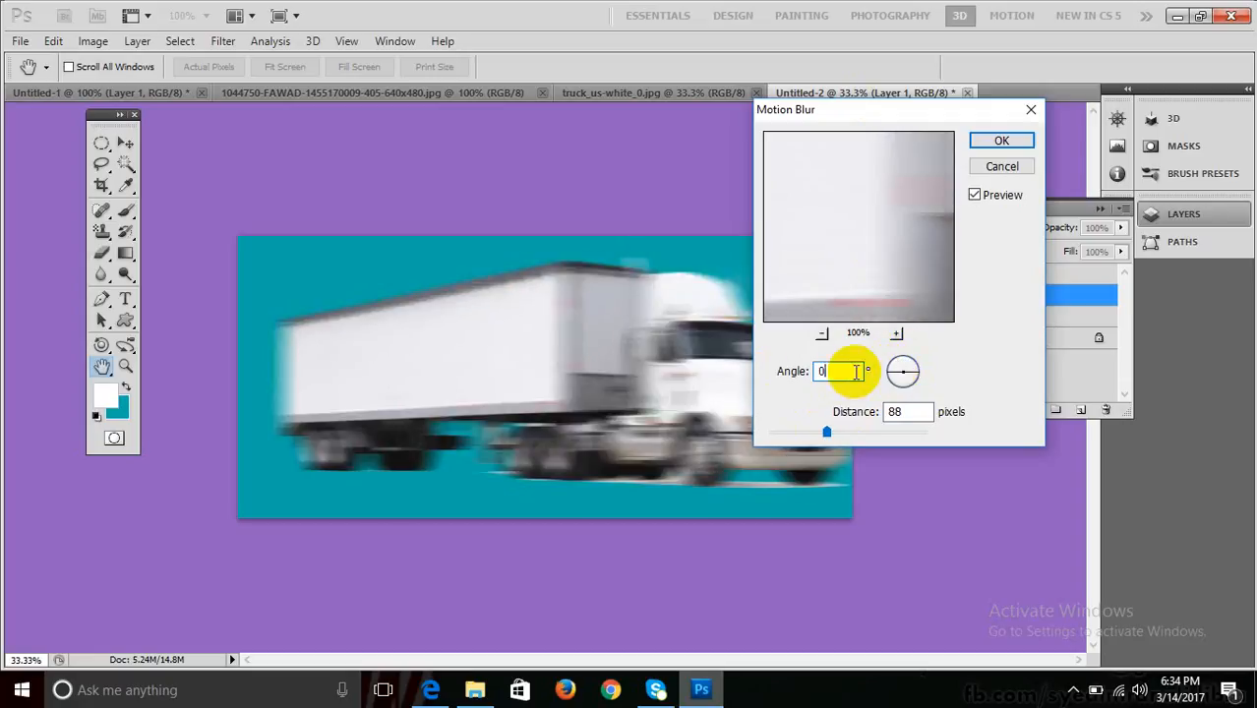
left_click(834, 433)
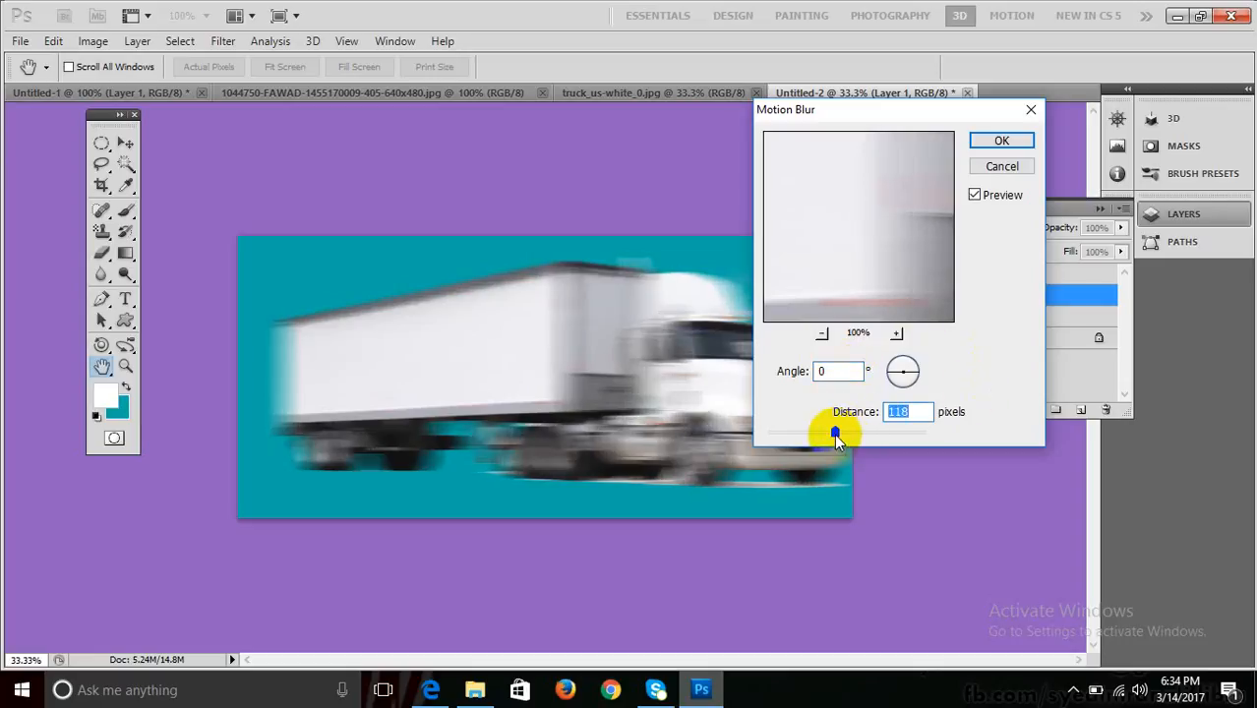
left_click(1016, 143)
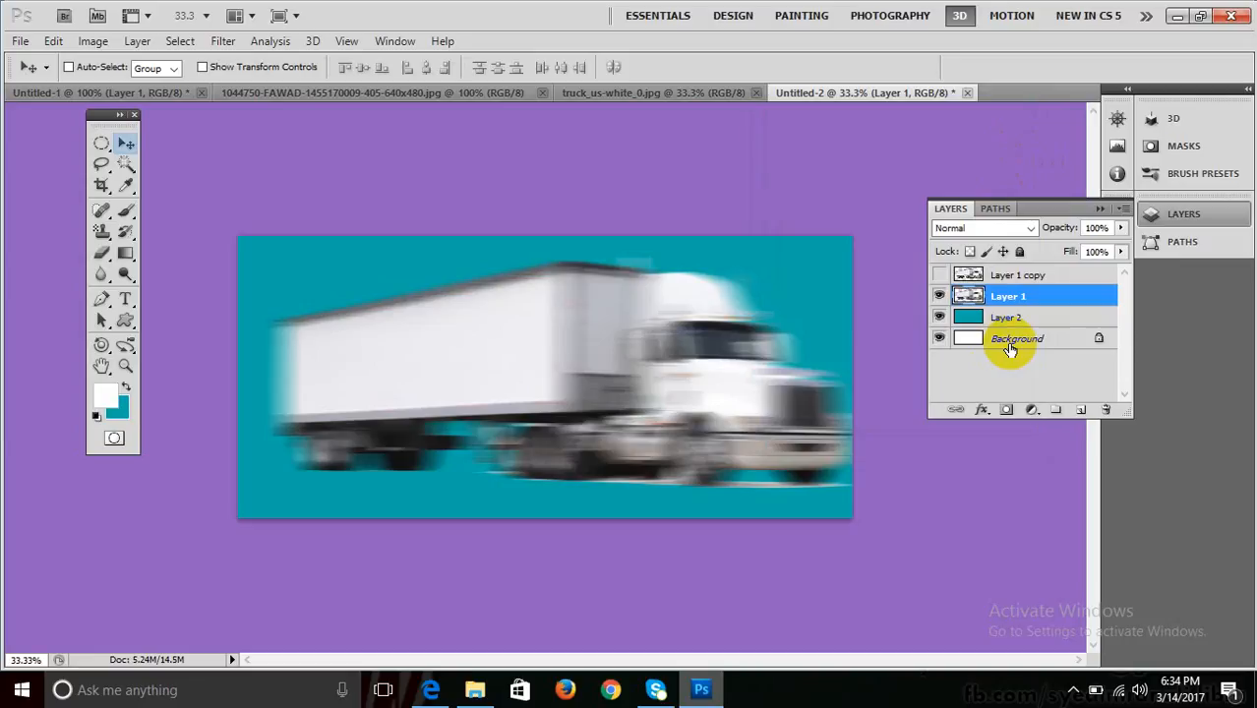
Show Layer 1 copy and shift the sharp truck about 20 px right.
left_click(995, 279)
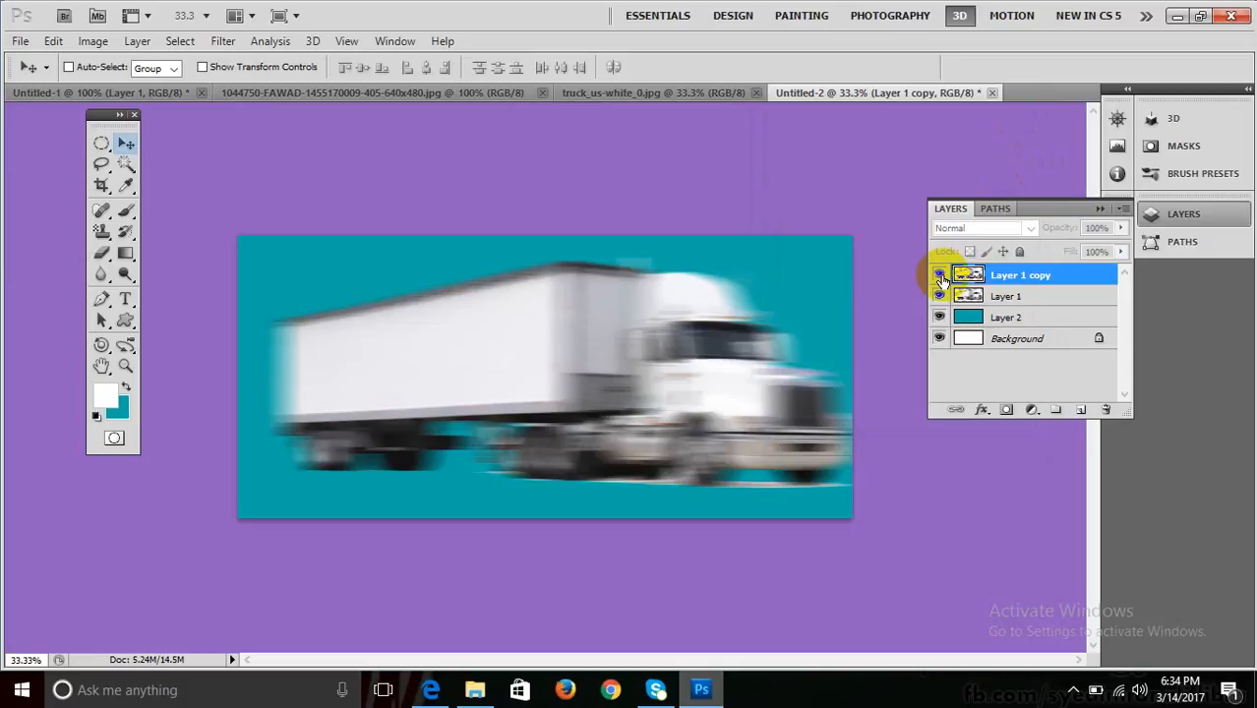
left_click(940, 279)
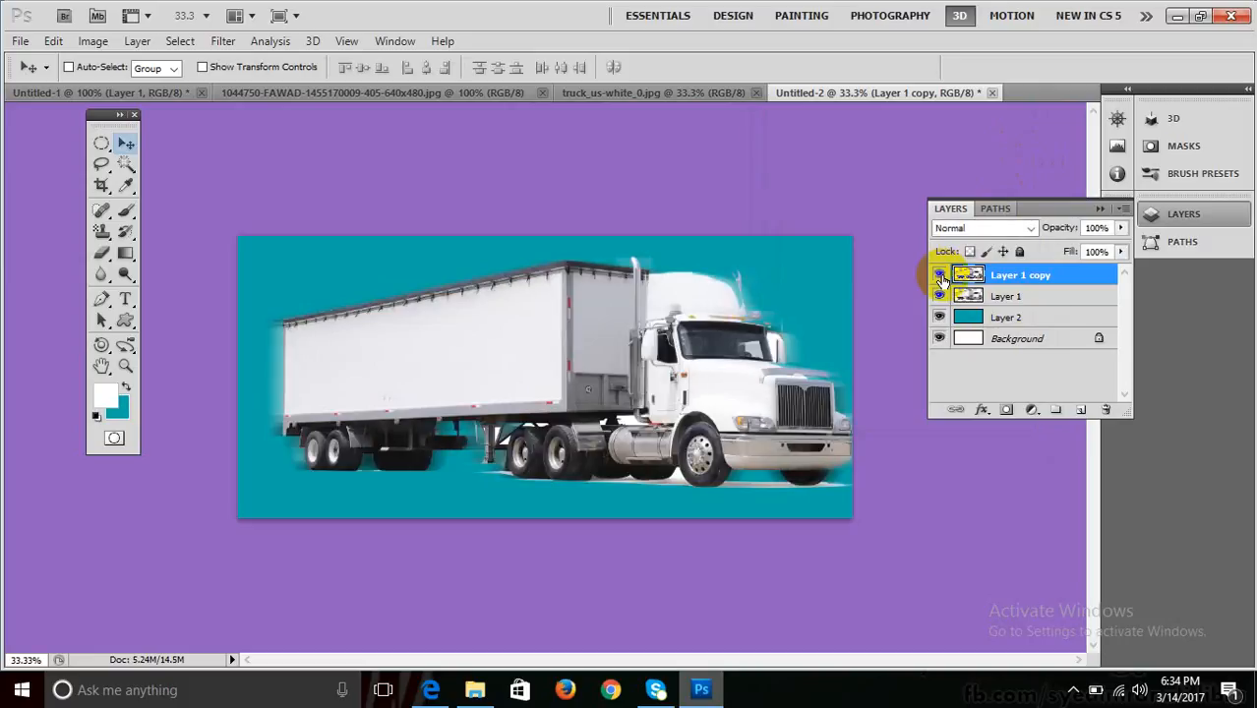
right_click(497, 372)
left_click(522, 376)
left_click_drag(506, 374, 530, 371)
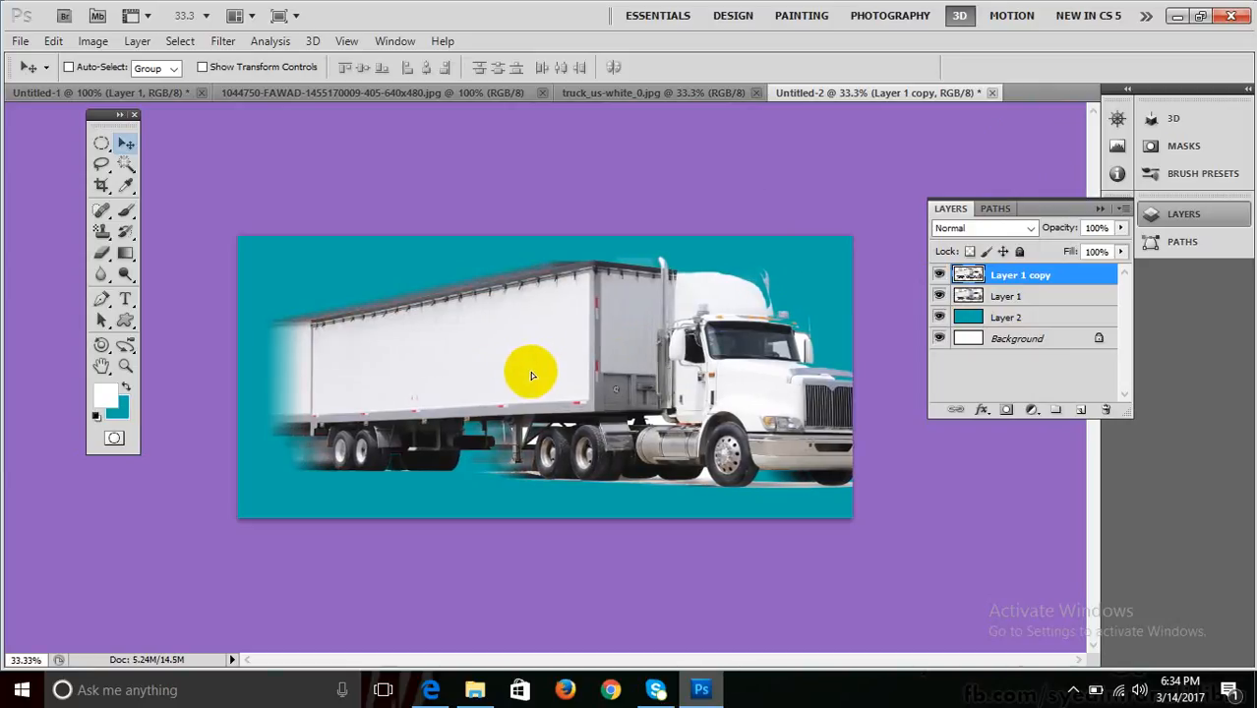
left_click(304, 361)
Lower Layer 1 copy's opacity to 69% and nudge it slightly into place.
left_click(1120, 228)
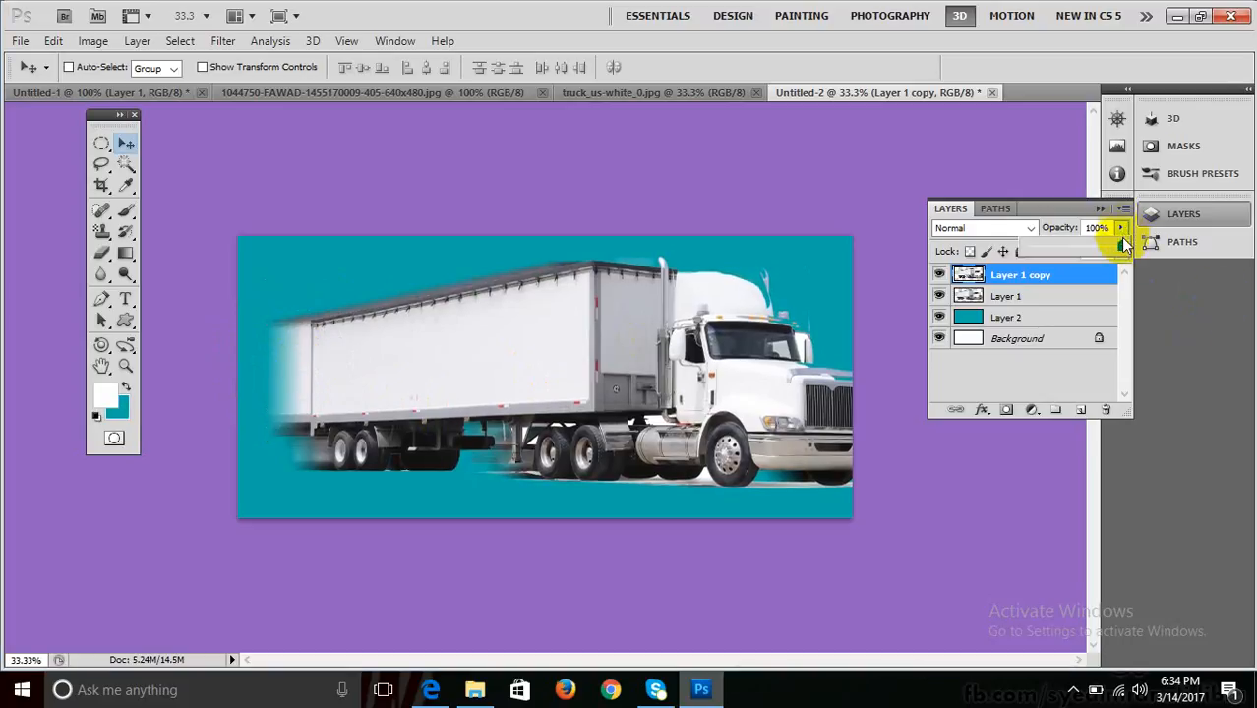
left_click_drag(1120, 244, 1104, 250)
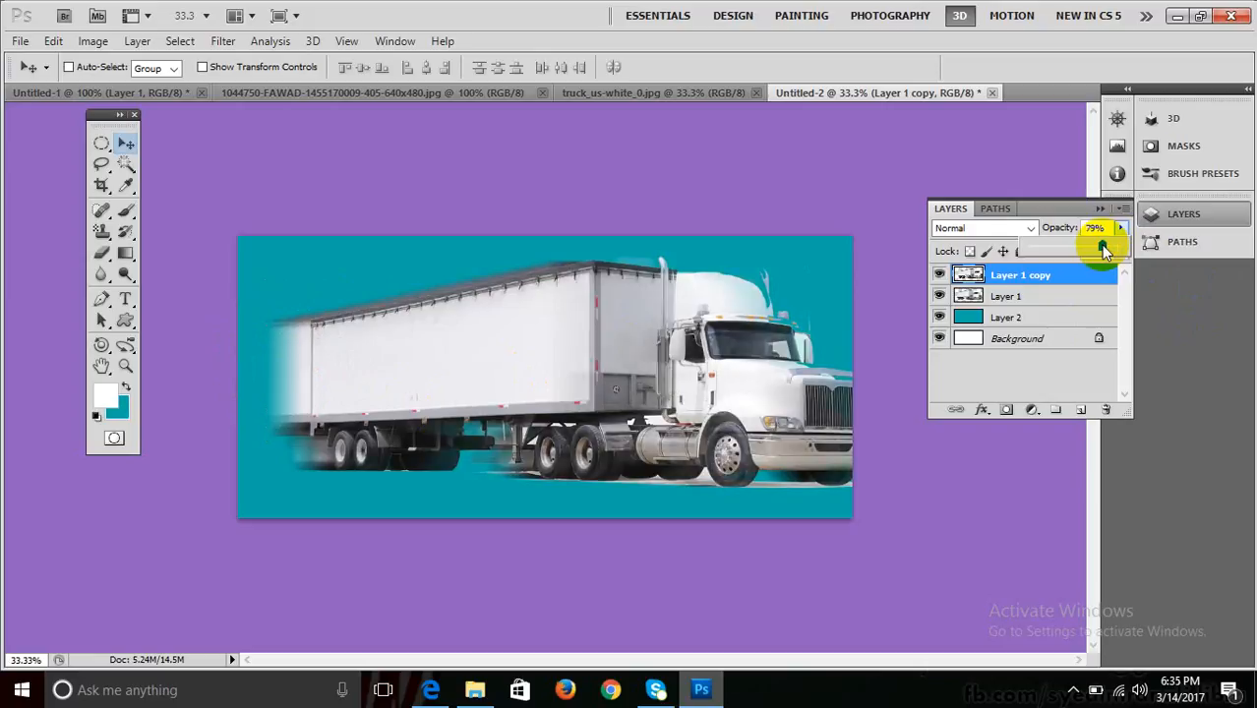
left_click(1011, 281)
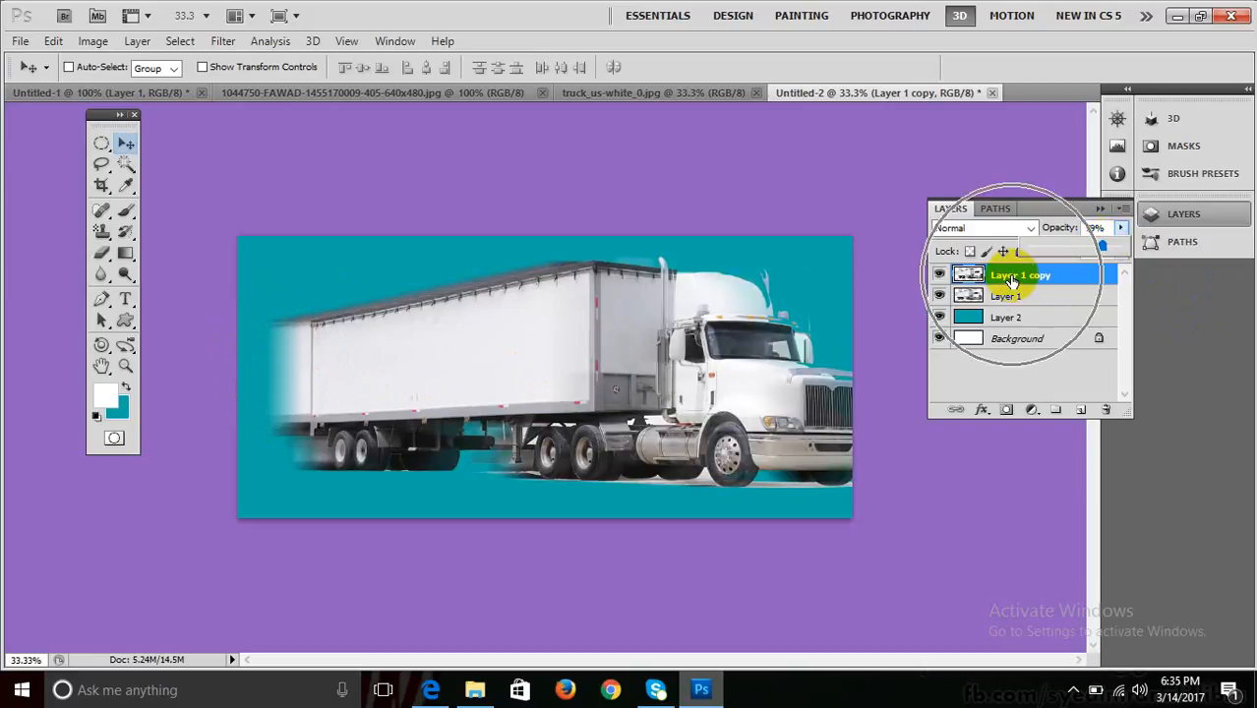
left_click_drag(1100, 247, 1091, 245)
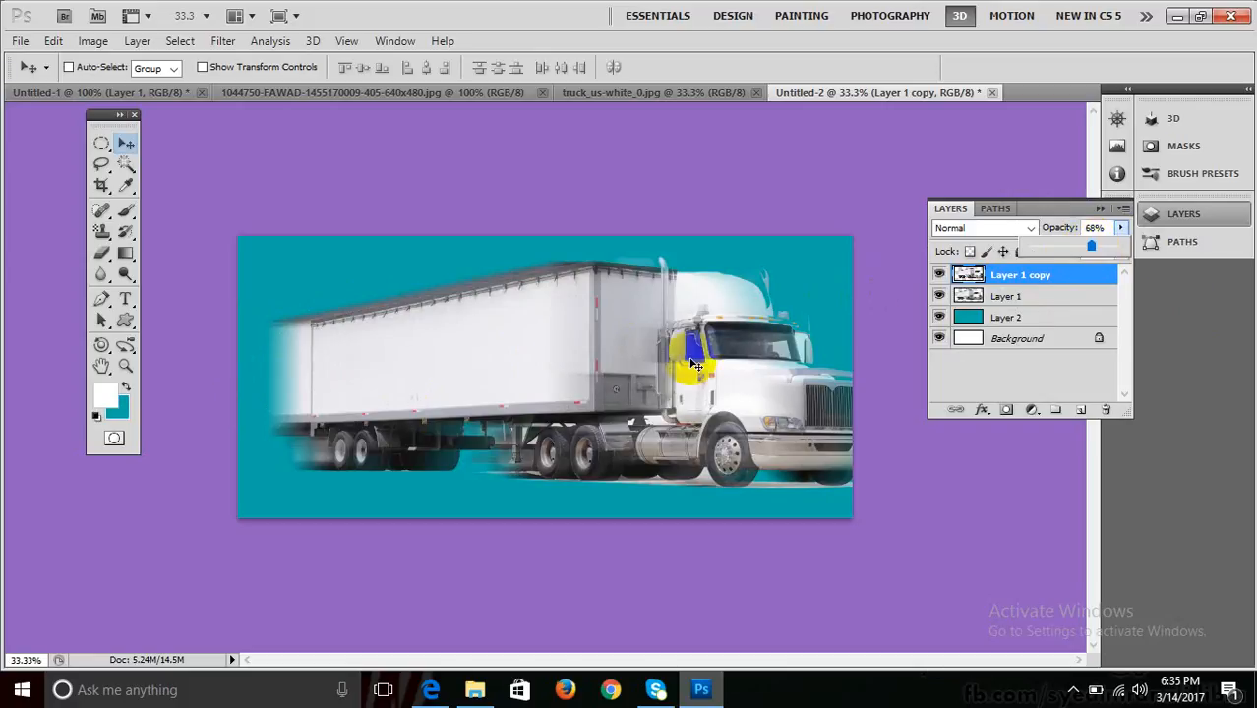
right_click(693, 362)
left_click(726, 372)
left_click_drag(699, 374, 704, 374)
key("Left")
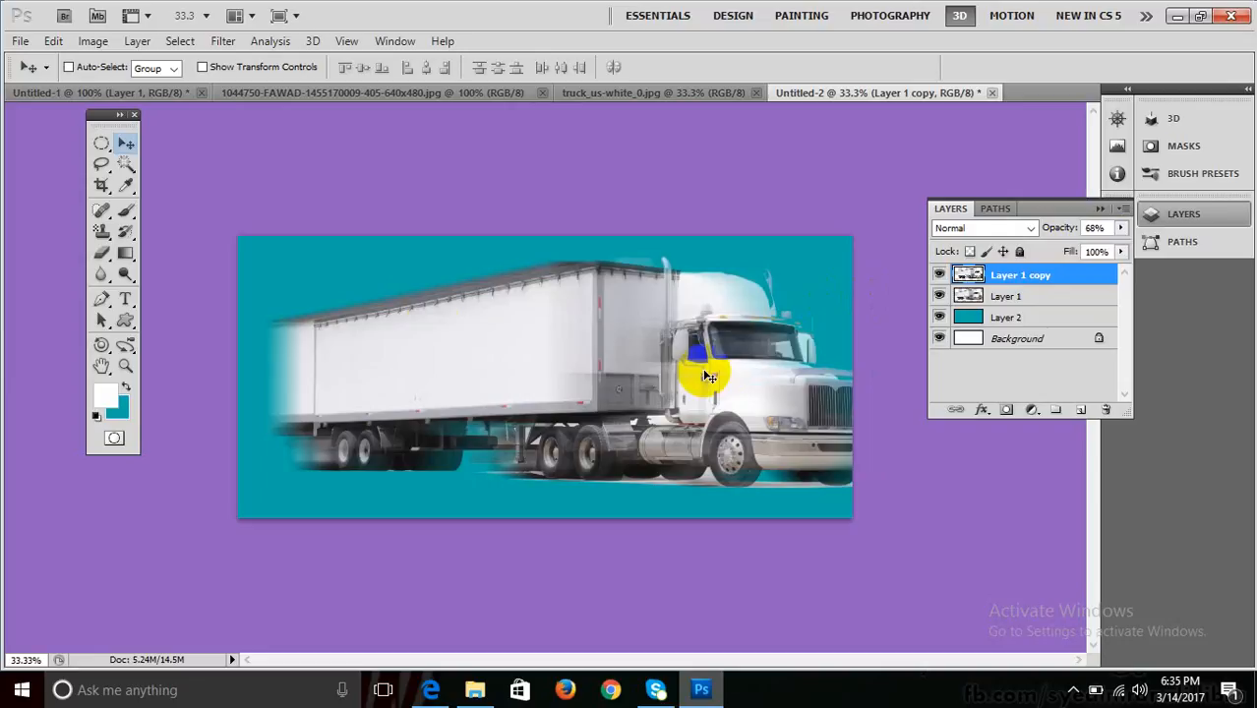
Erase the copy's trailer left end with a 200 px eraser and readjust its opacity to 69%.
left_click_drag(102, 253, 159, 258)
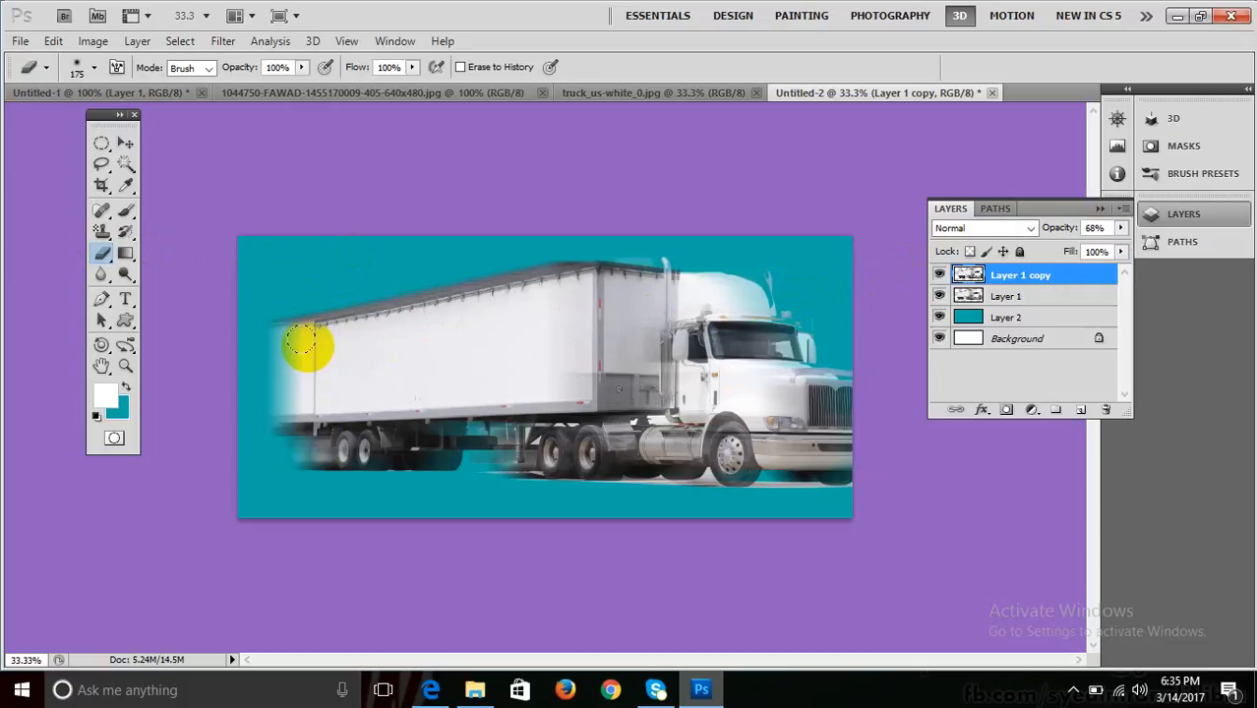
key("bracketright")
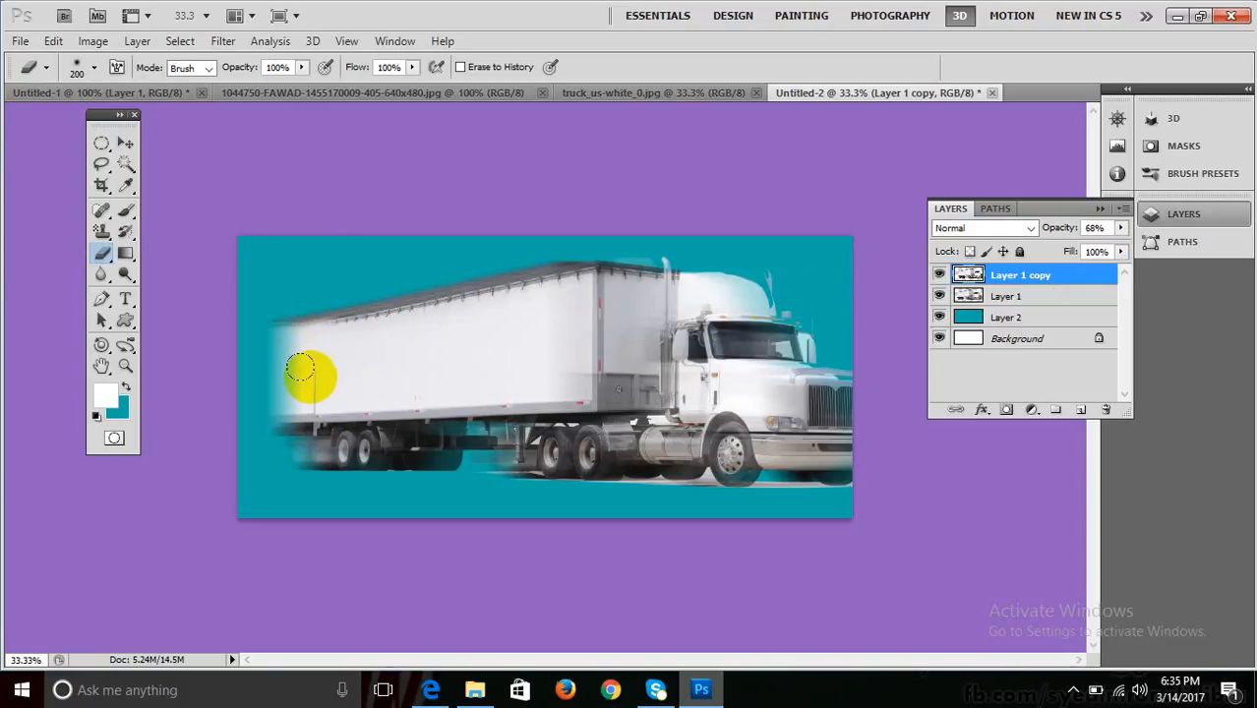
mouse_move(300, 367)
left_mouse_down()
mouse_move(324, 456)
mouse_move(312, 434)
mouse_move(313, 448)
left_mouse_up()
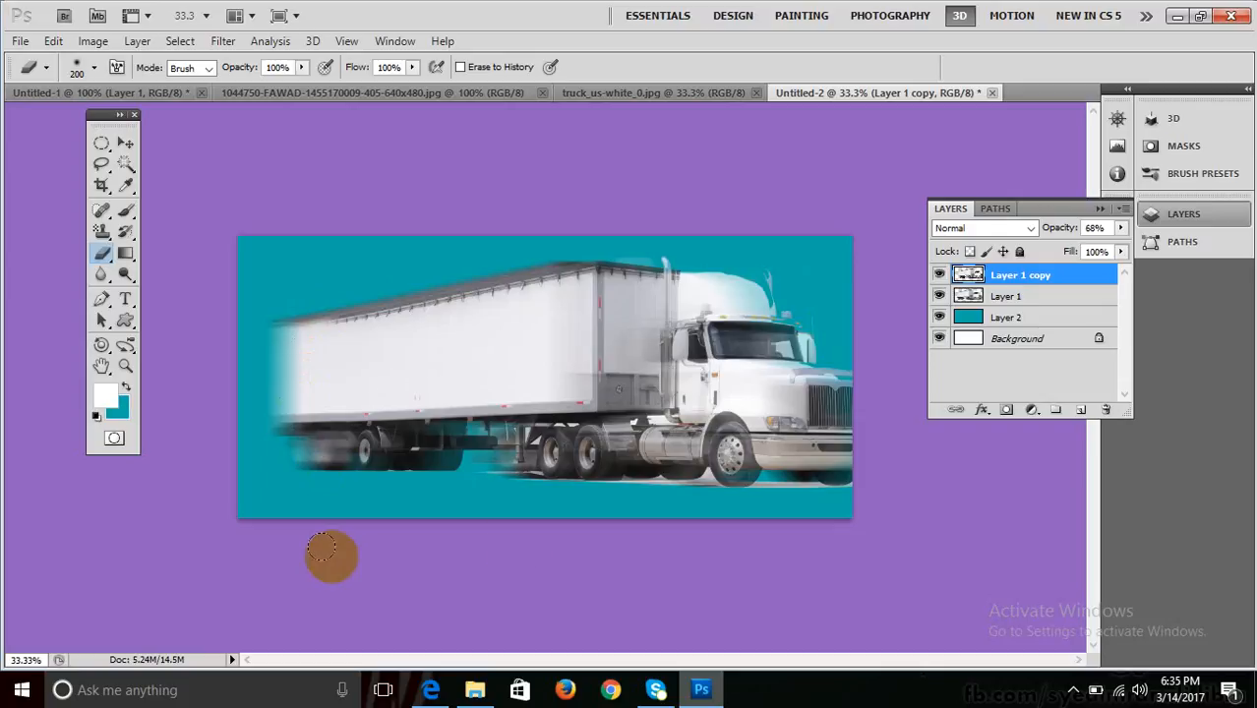
left_click(1120, 227)
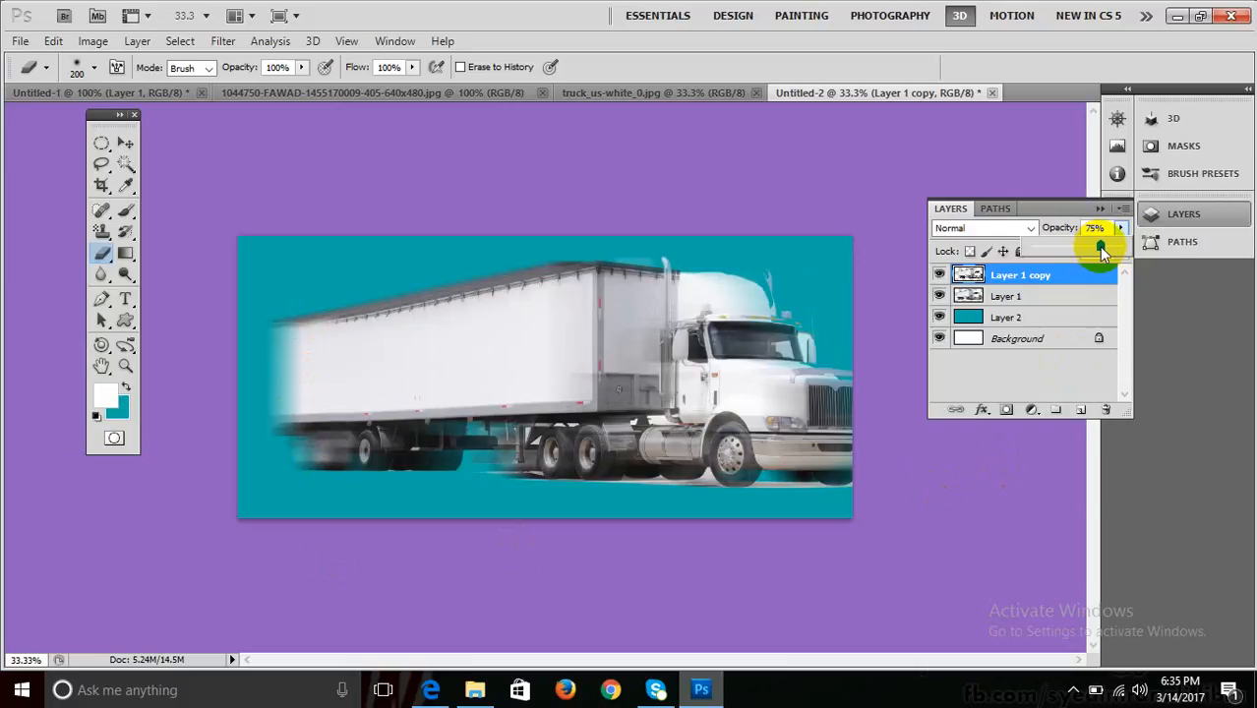
left_click_drag(1099, 246, 1126, 247)
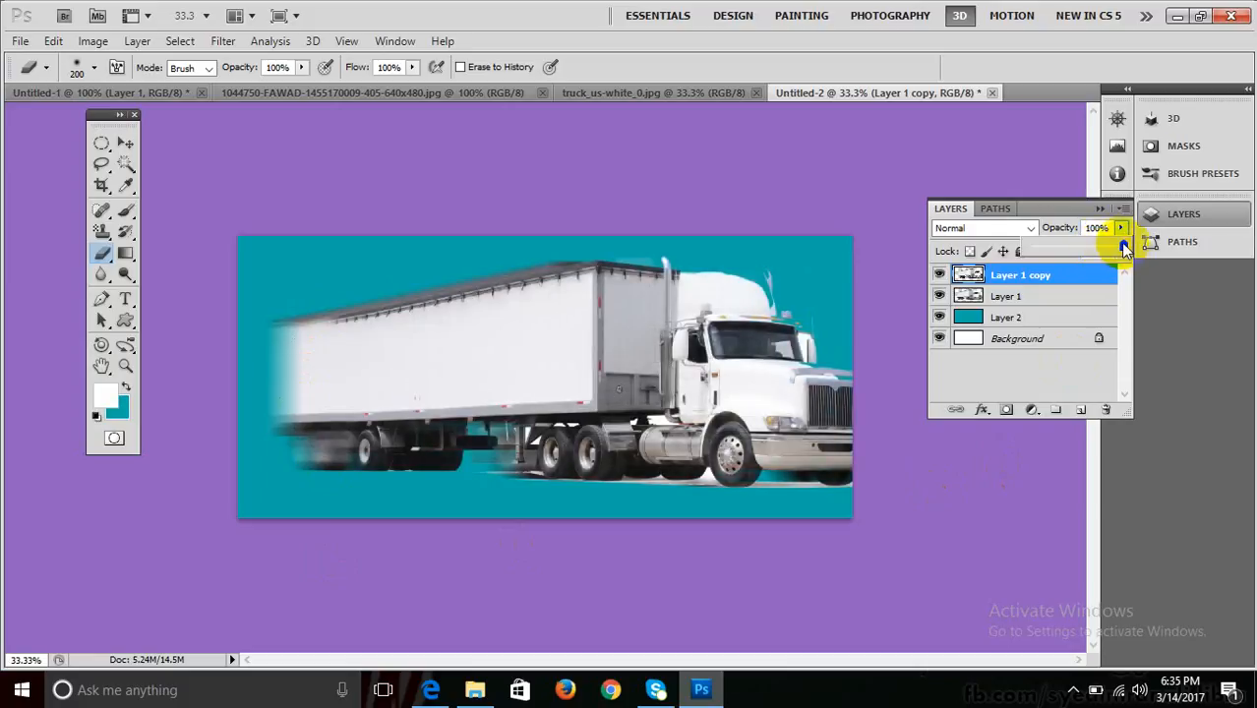
left_click(1104, 235)
left_click_drag(1121, 245, 1095, 248)
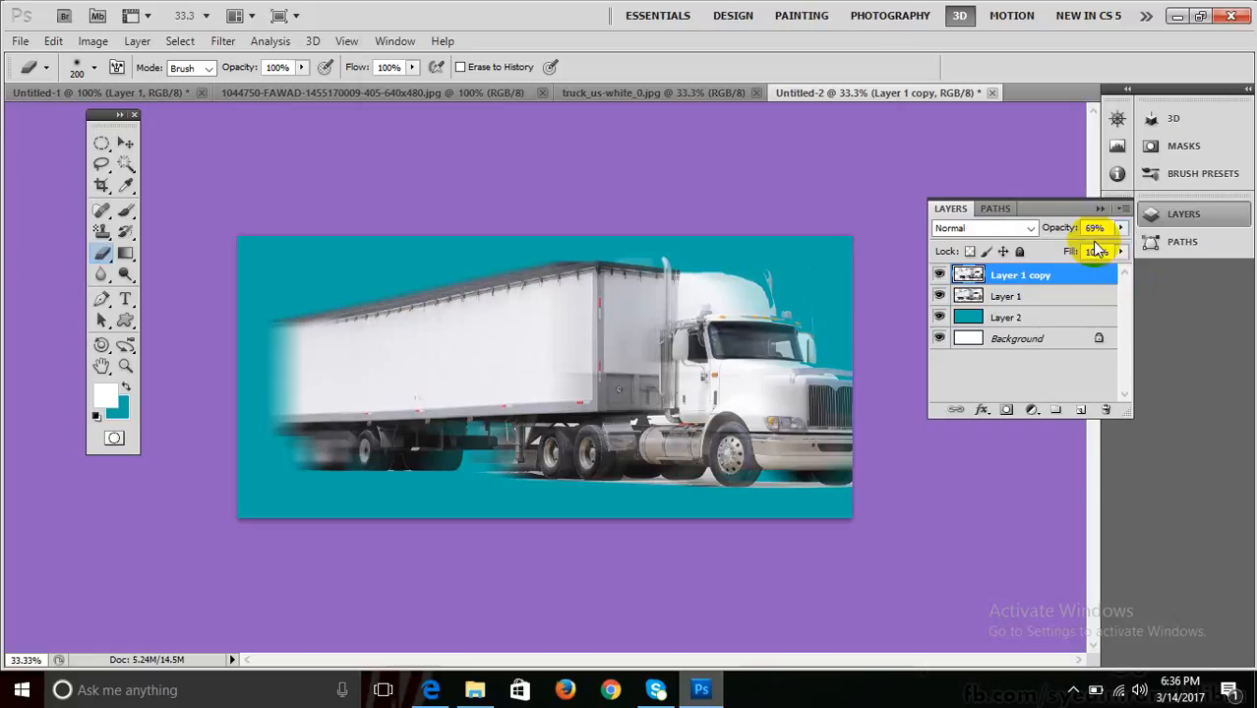
key("ctrl+o")
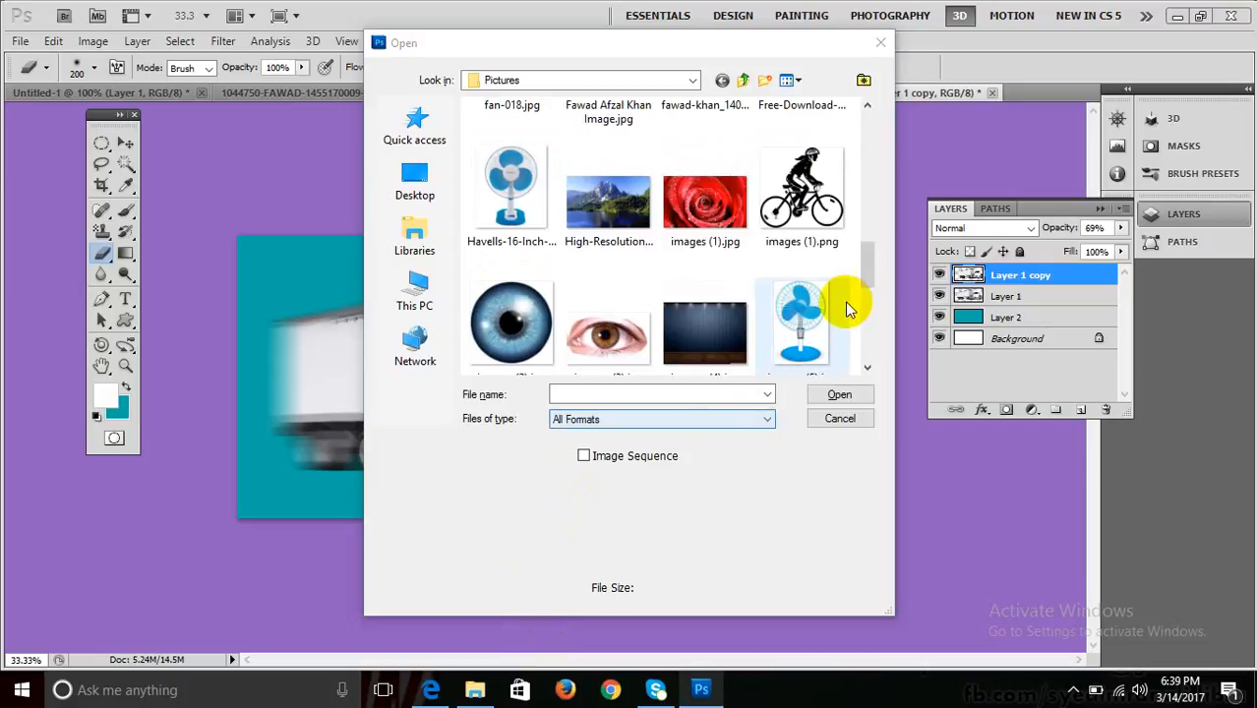
Open fan-018.jpg from the Pictures folder.
left_click_drag(864, 259, 866, 230)
left_click(543, 196)
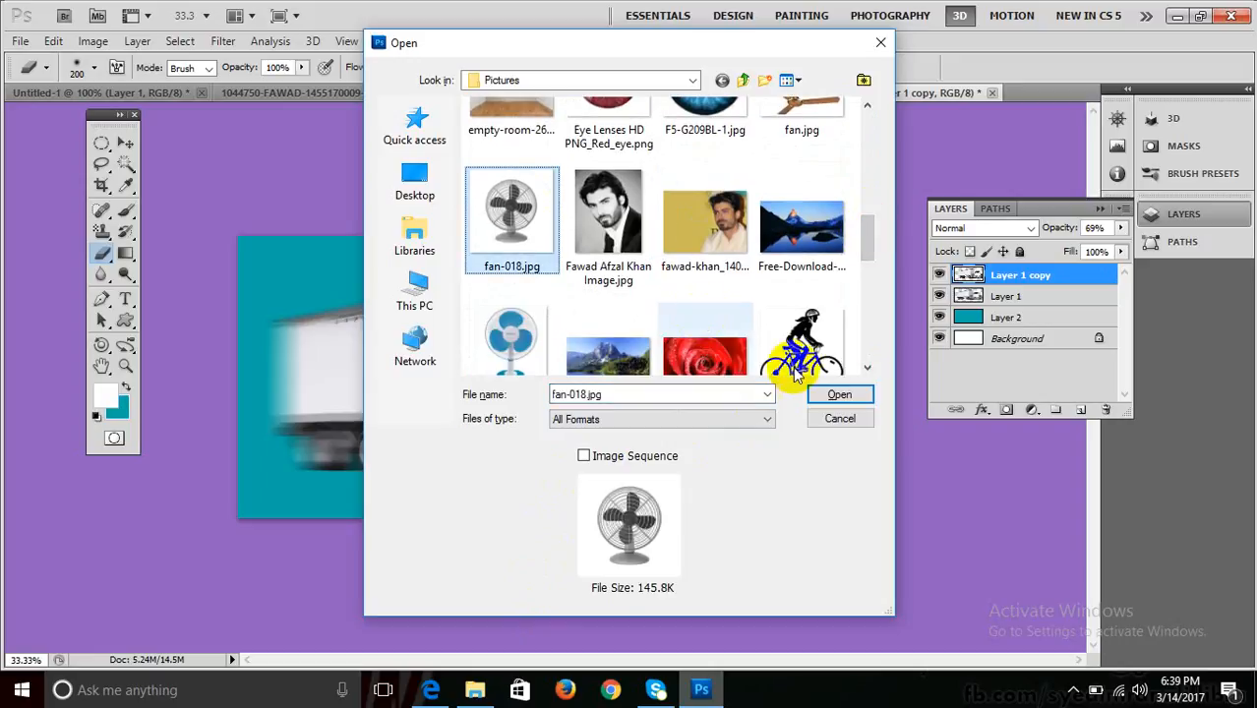
left_click(832, 396)
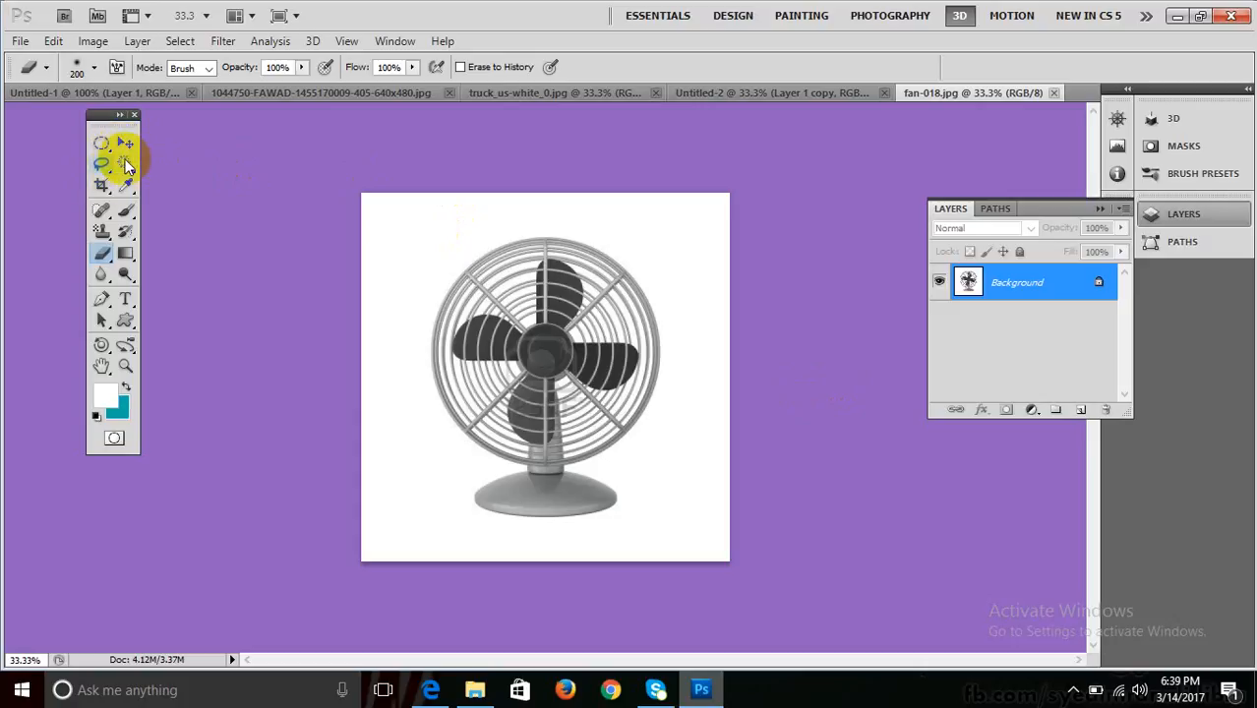
Copy the whole fan image and paste it into a new document, Untitled-3.
key("ctrl+a")
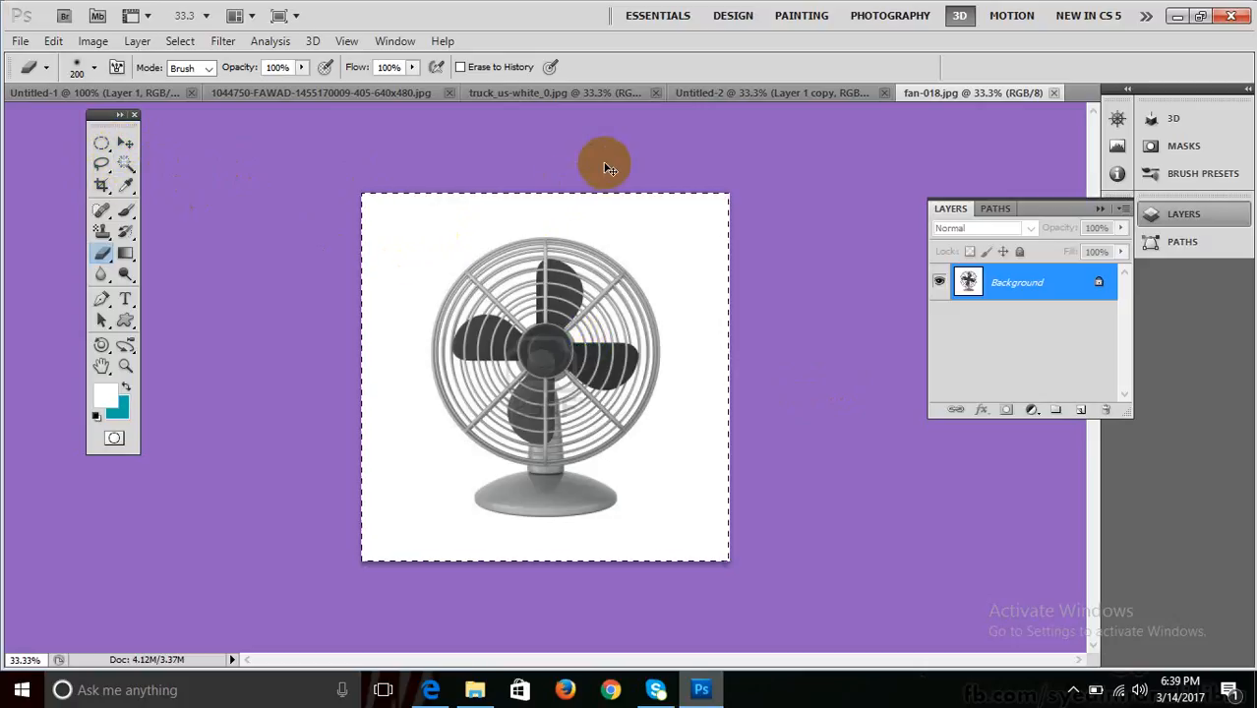
key("ctrl+n")
key("Return")
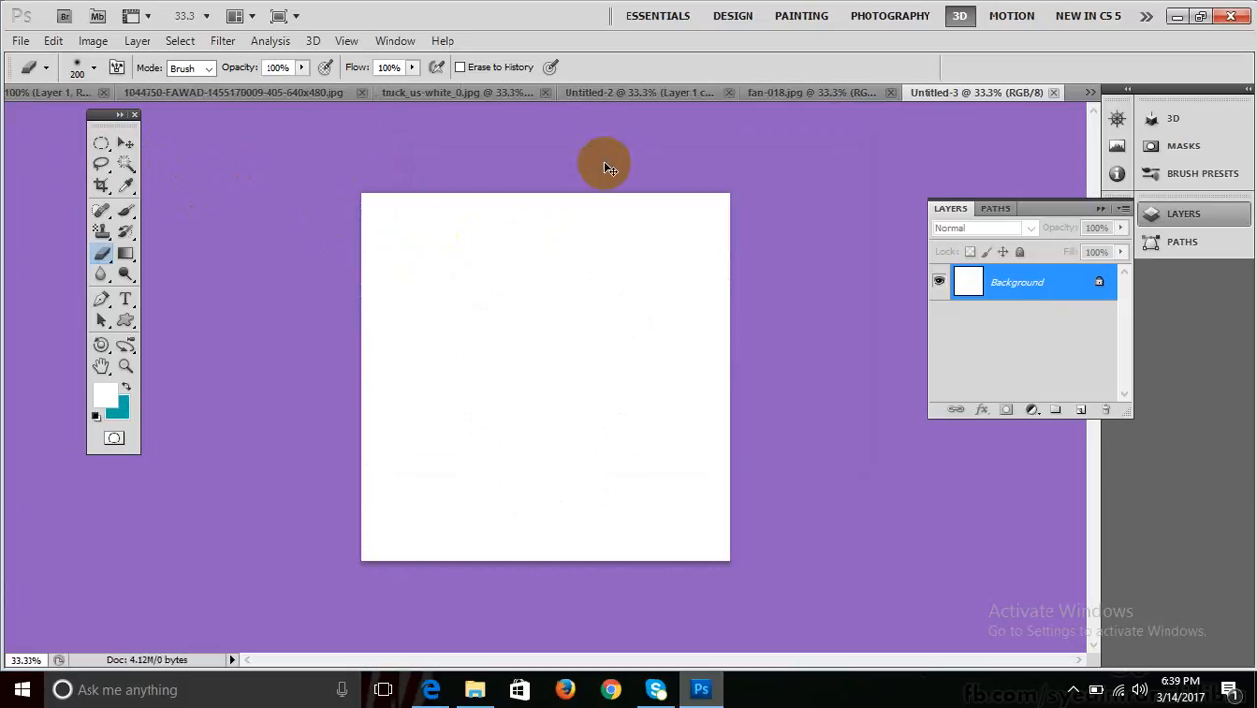
key("ctrl+v")
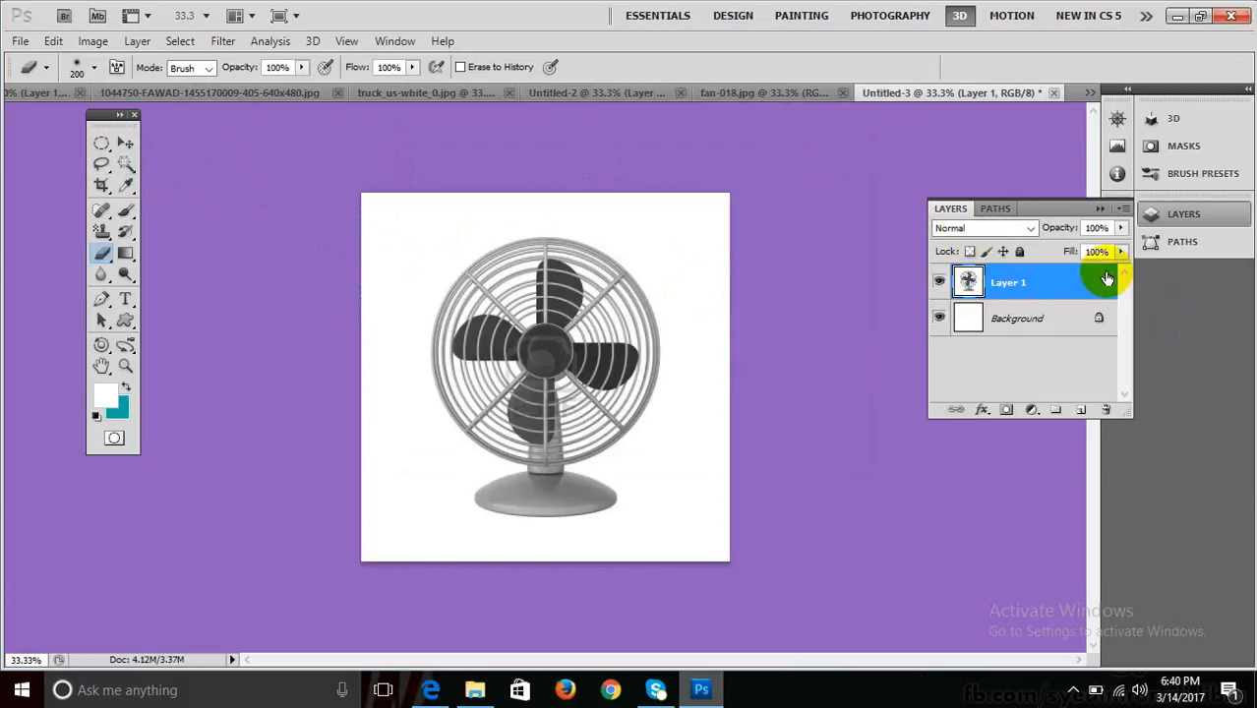
Add a Layer 2 above Background filled with teal, with the view at 33.3%.
left_click(1038, 318)
left_click(1081, 410)
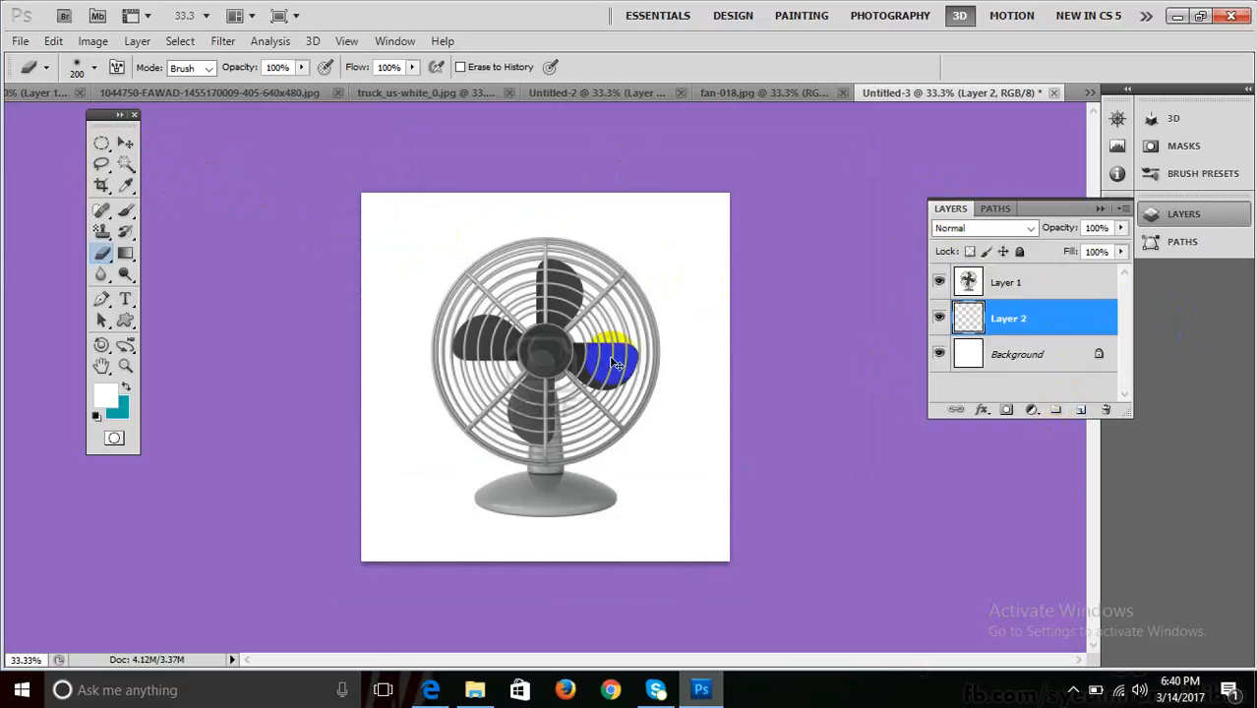
key("ctrl+plus")
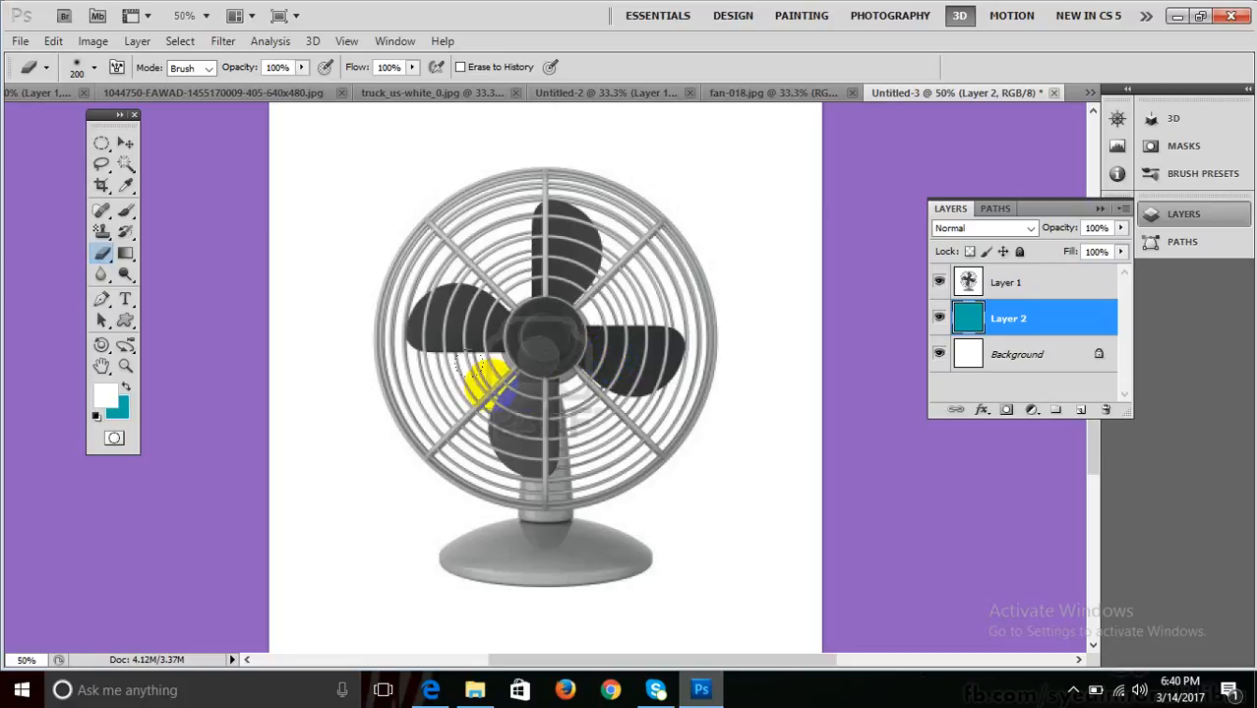
key("ctrl+minus")
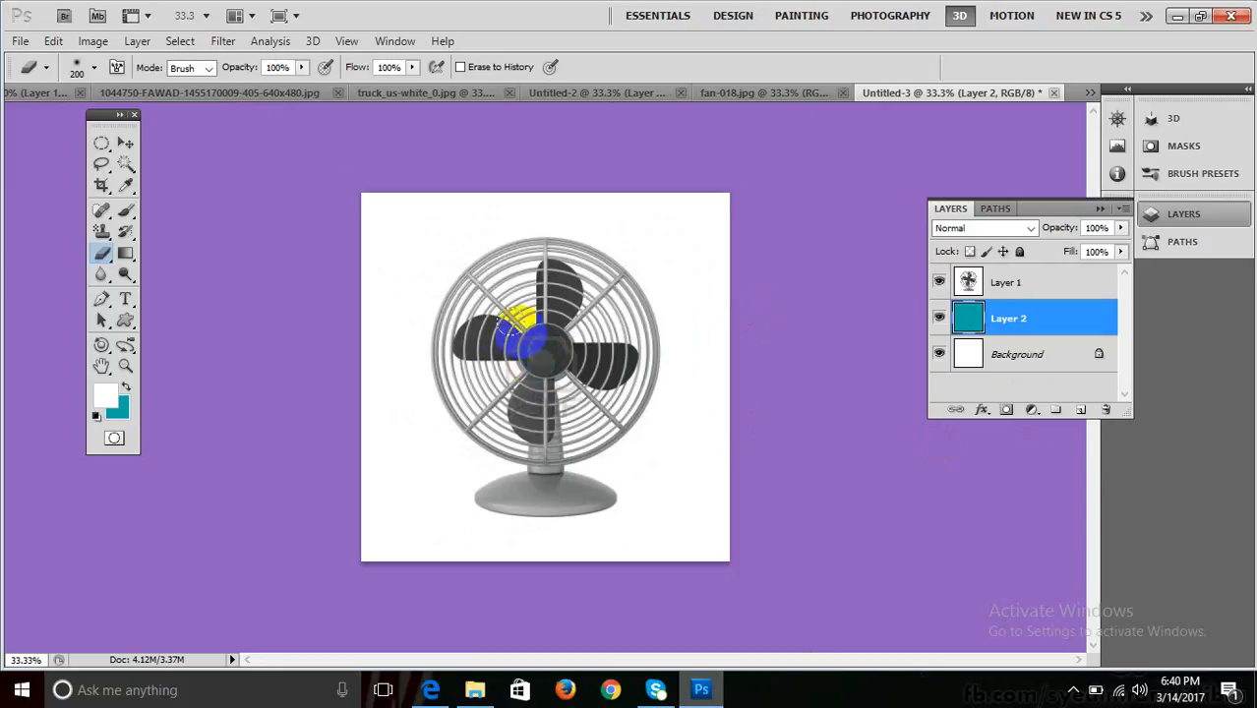
left_click(130, 166)
Delete the white background around the fan on Layer 1 to reveal the teal.
left_click(675, 224)
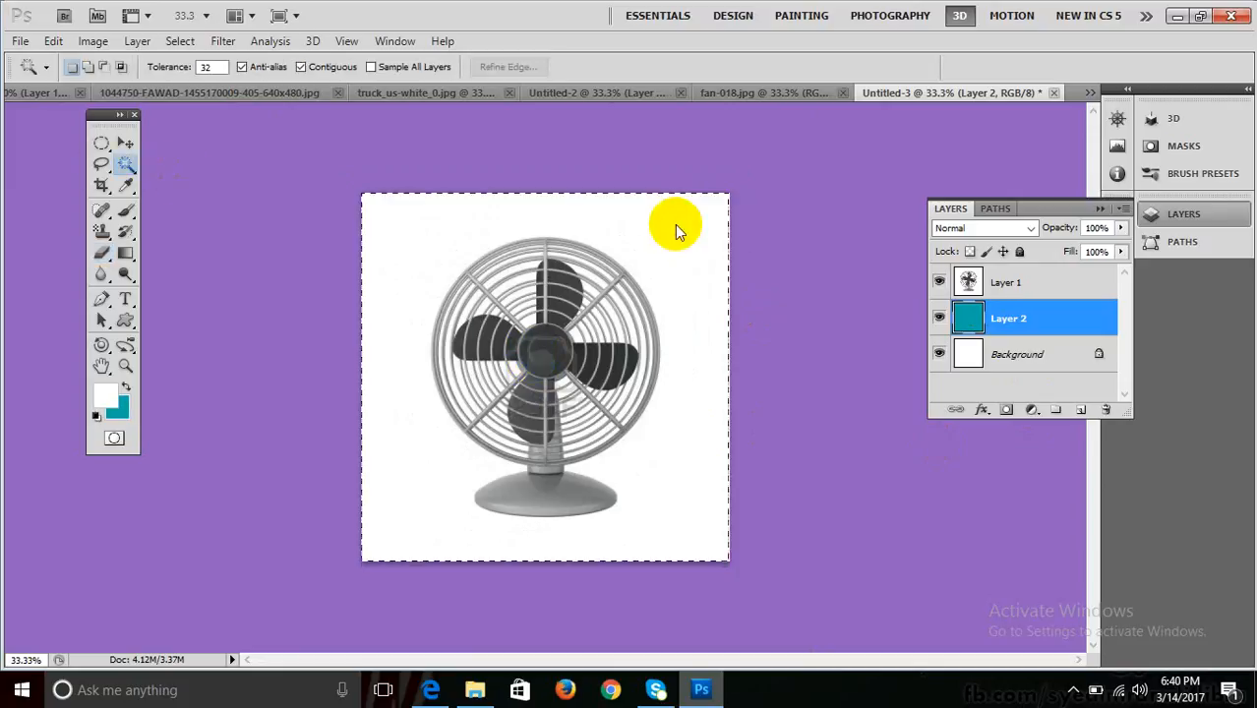
key("ctrl+d")
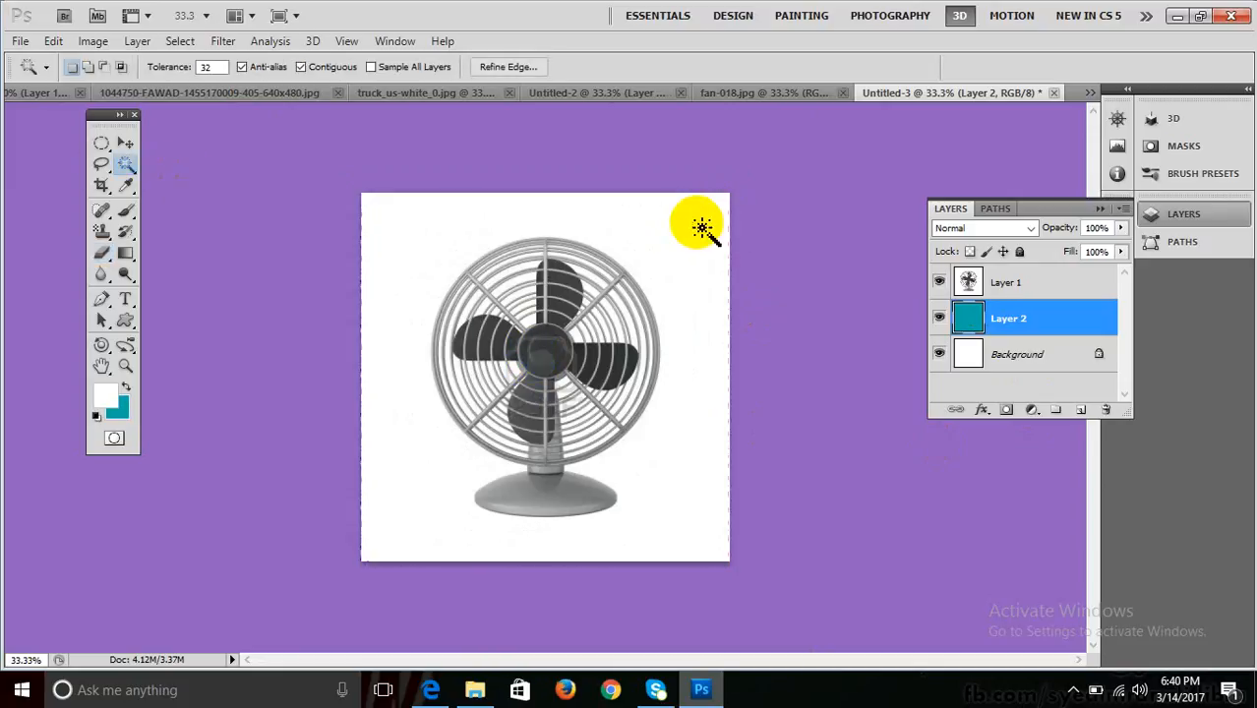
left_click(991, 291)
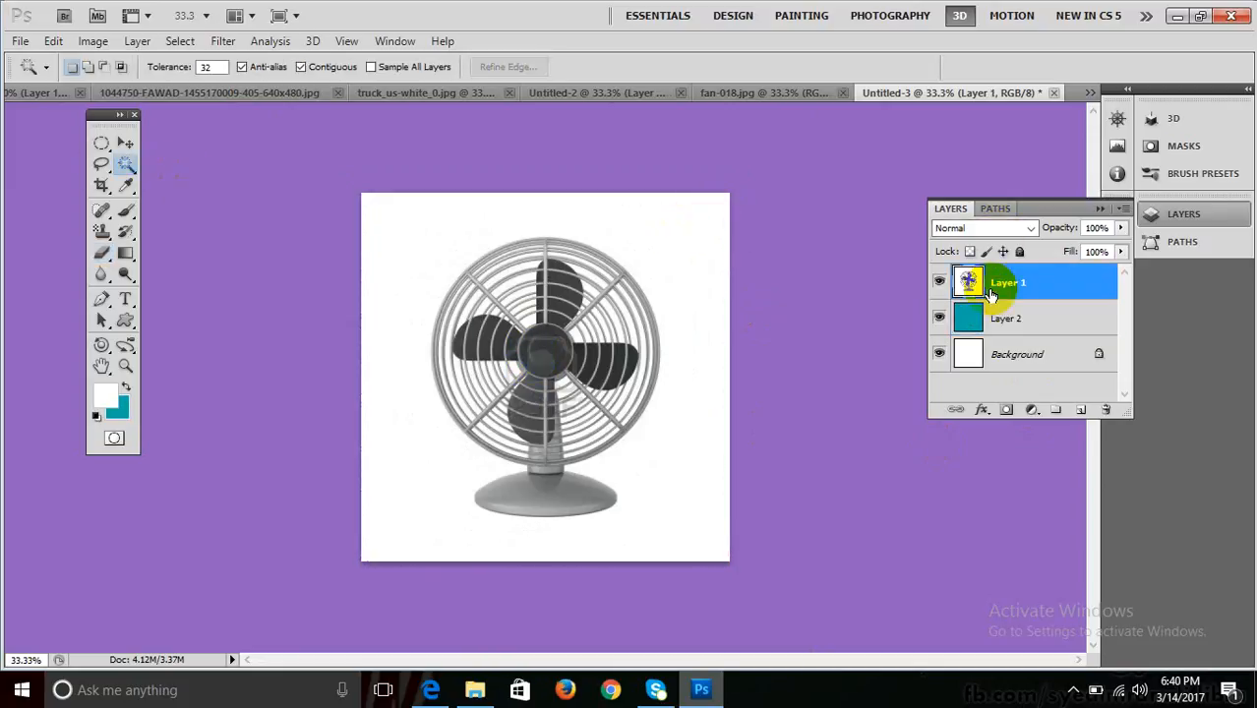
left_click(669, 259)
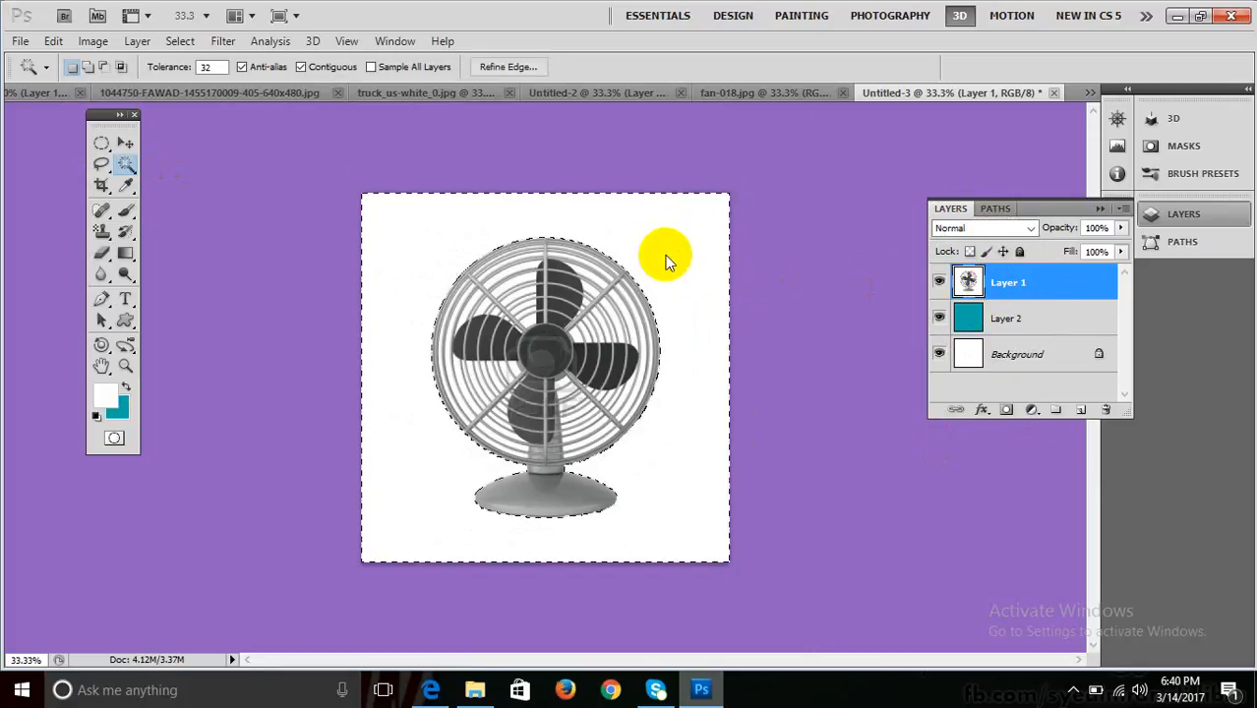
key("Delete")
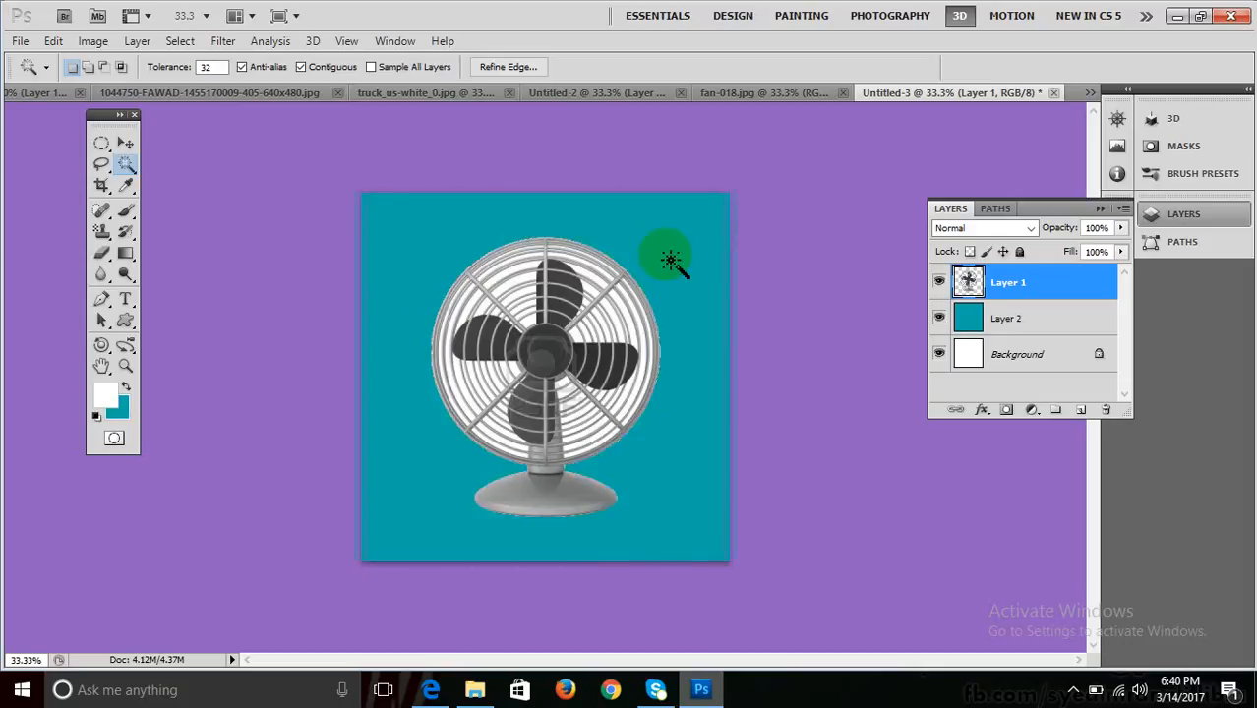
key("ctrl+d")
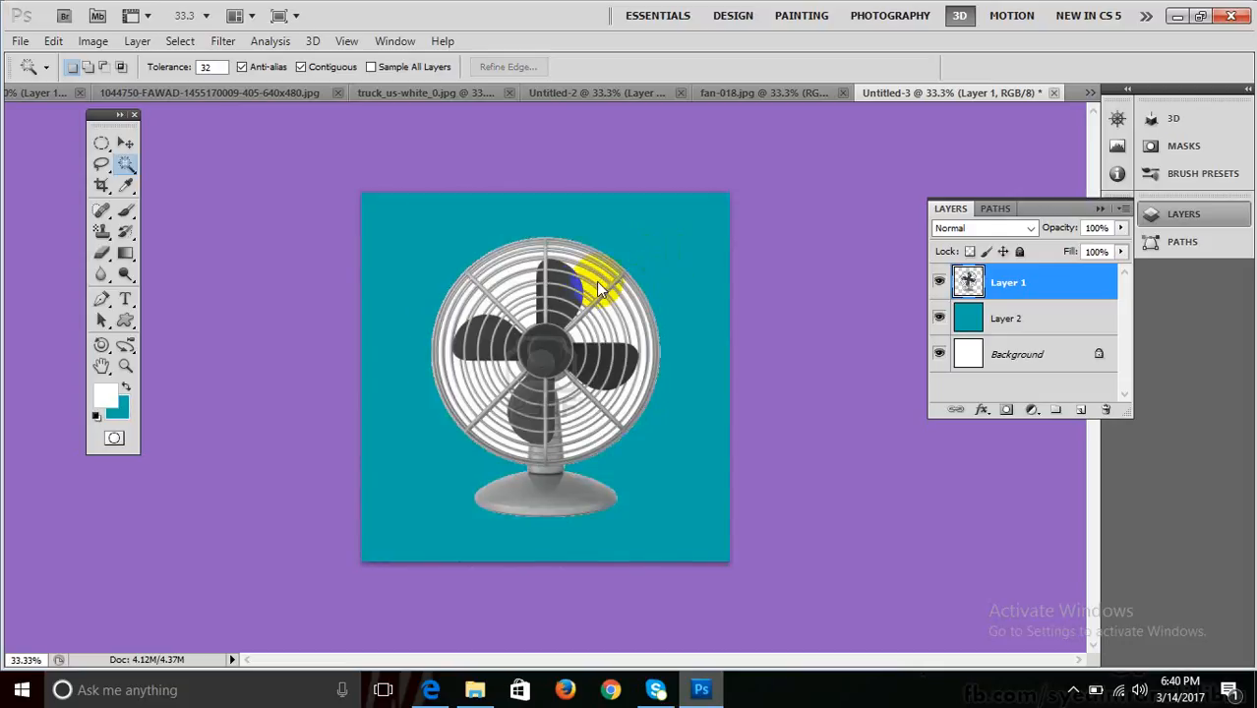
Delete the white gaps inside the fan's grille.
left_click(602, 285)
key("Delete")
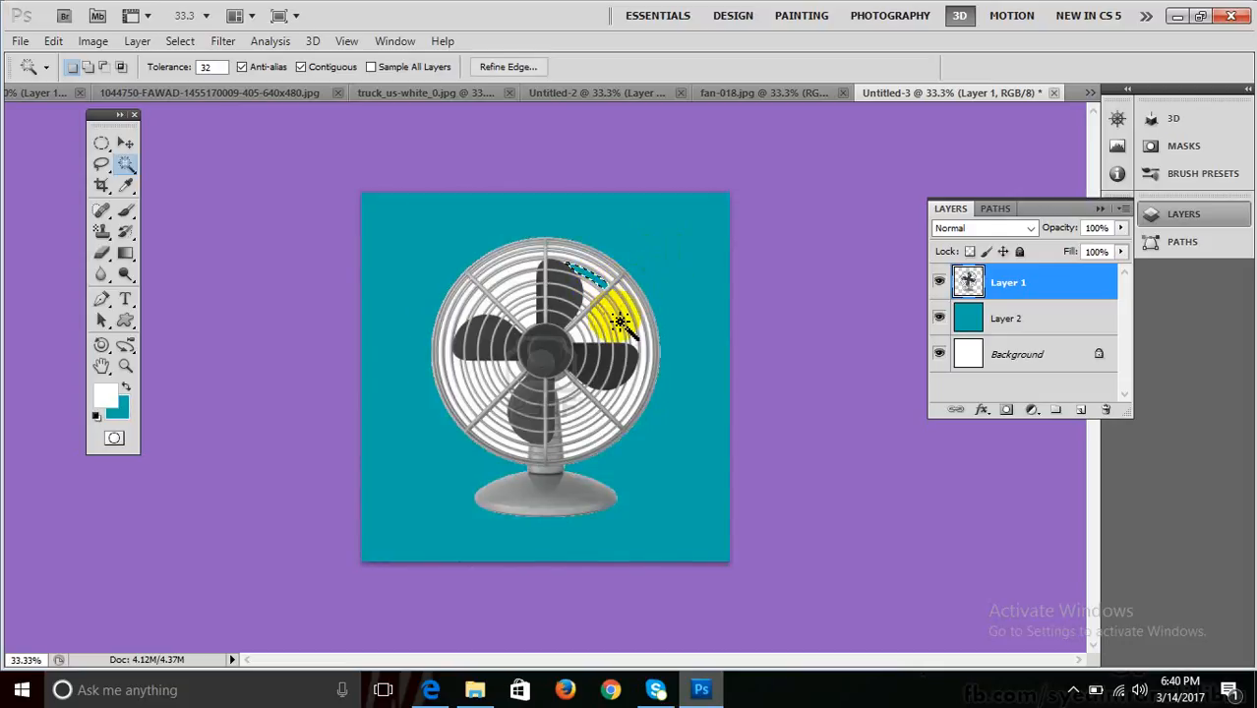
left_click(632, 329)
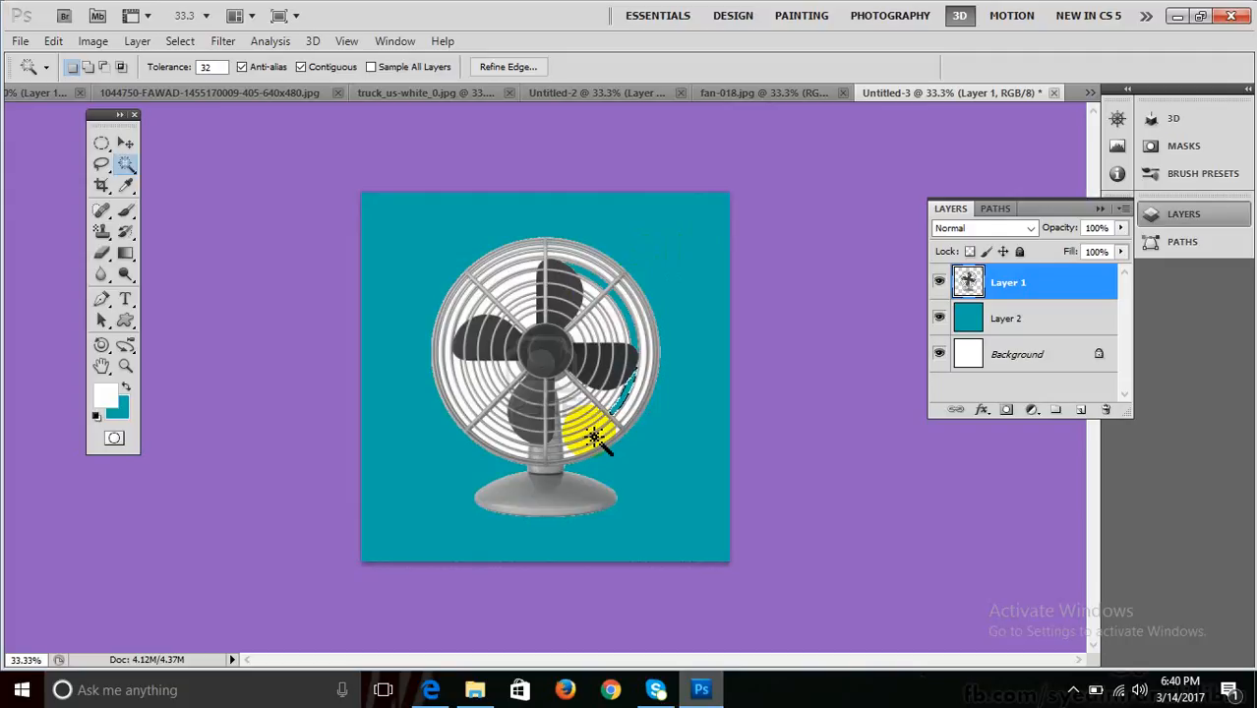
key("ctrl+d")
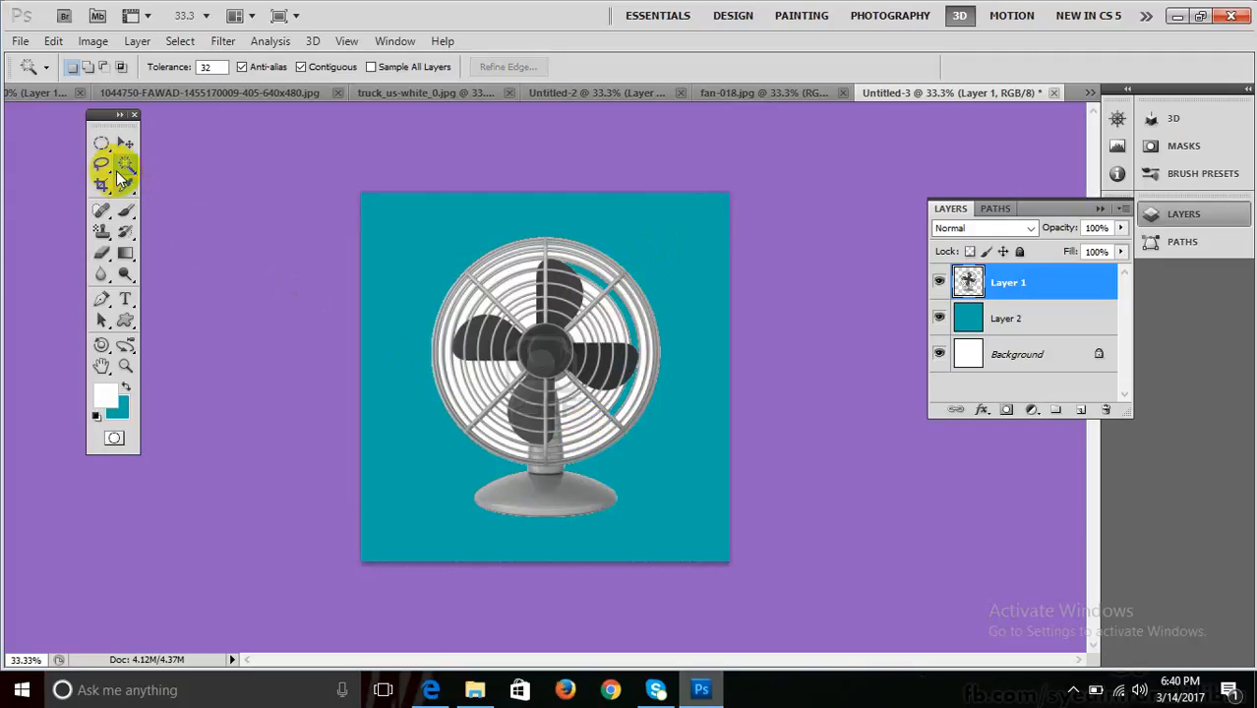
Draw an elliptical selection around the fan blades and nudge it left and up into place.
left_click(103, 146)
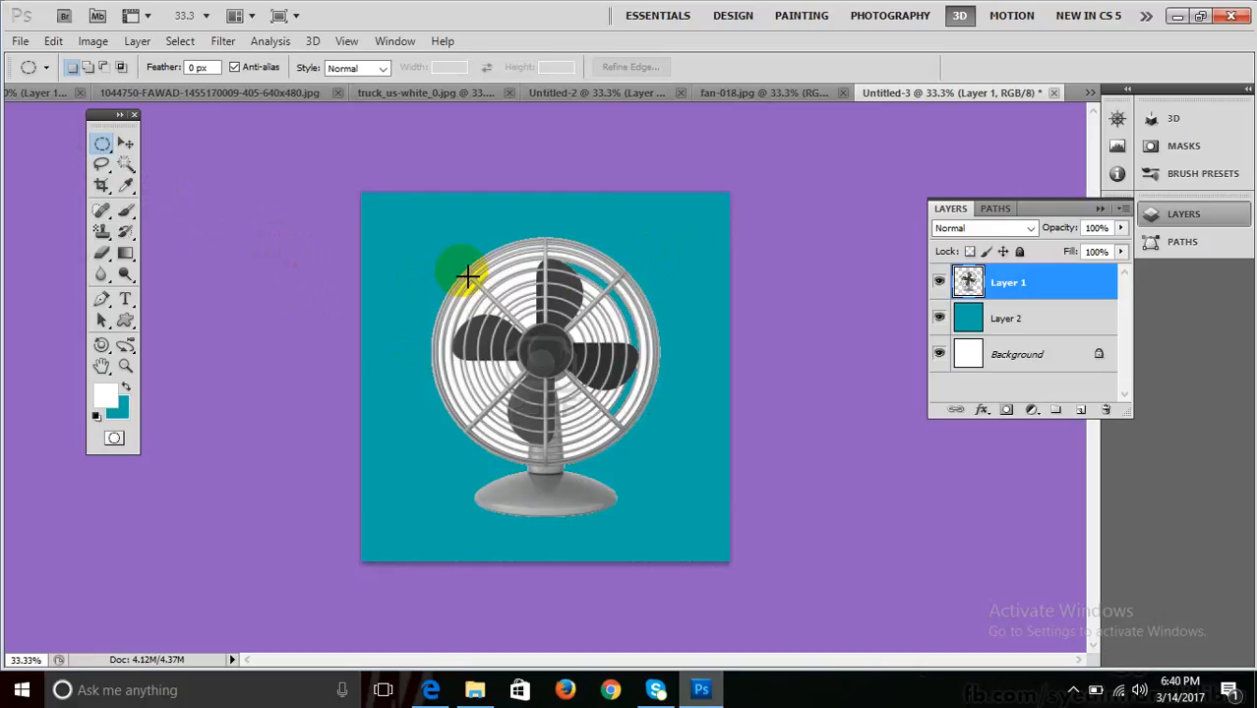
left_click_drag(469, 283, 621, 417)
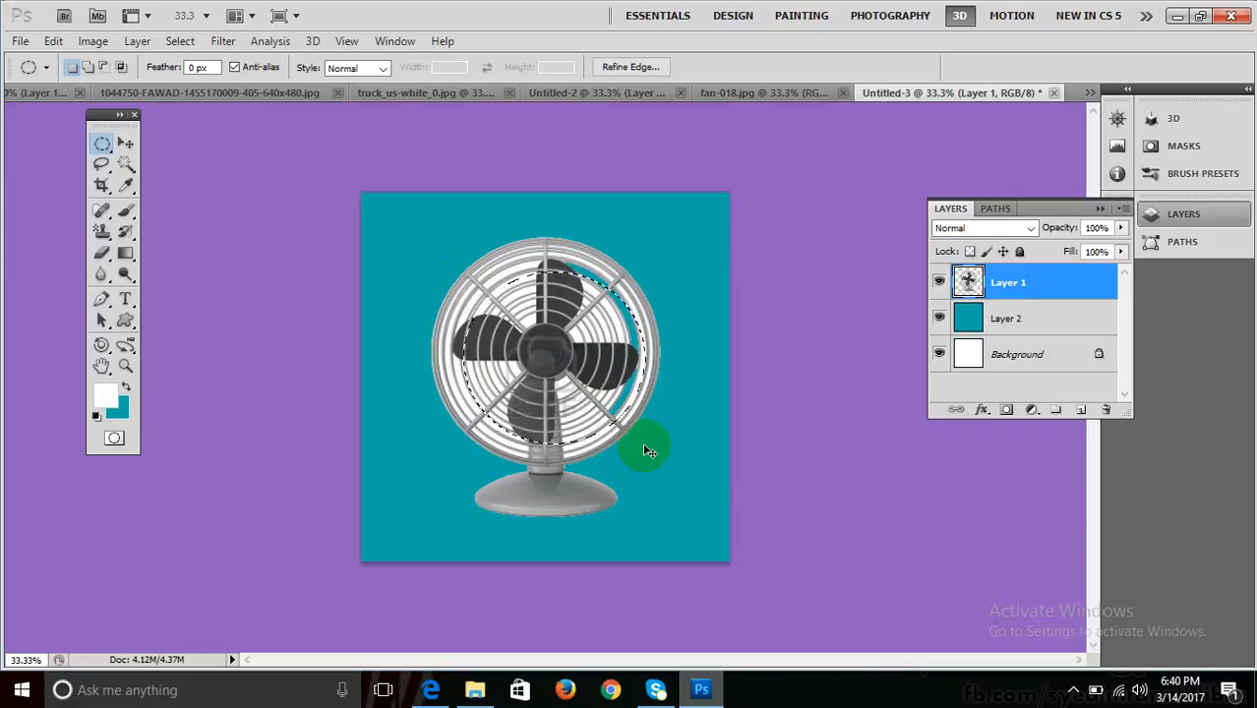
left_click(523, 352)
left_click_drag(472, 265, 662, 454)
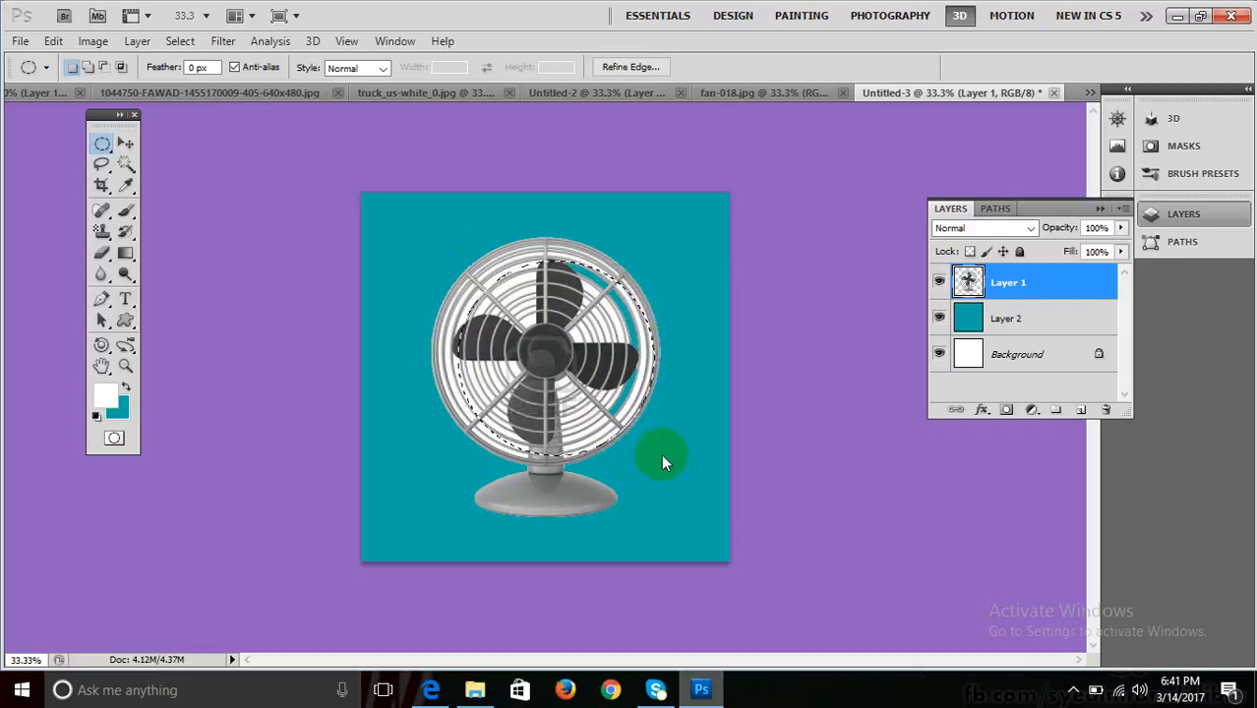
key("Left")
key("Left")
key("Left")
key("Left")
key("Left")
key("Left")
key("Left")
key("Left")
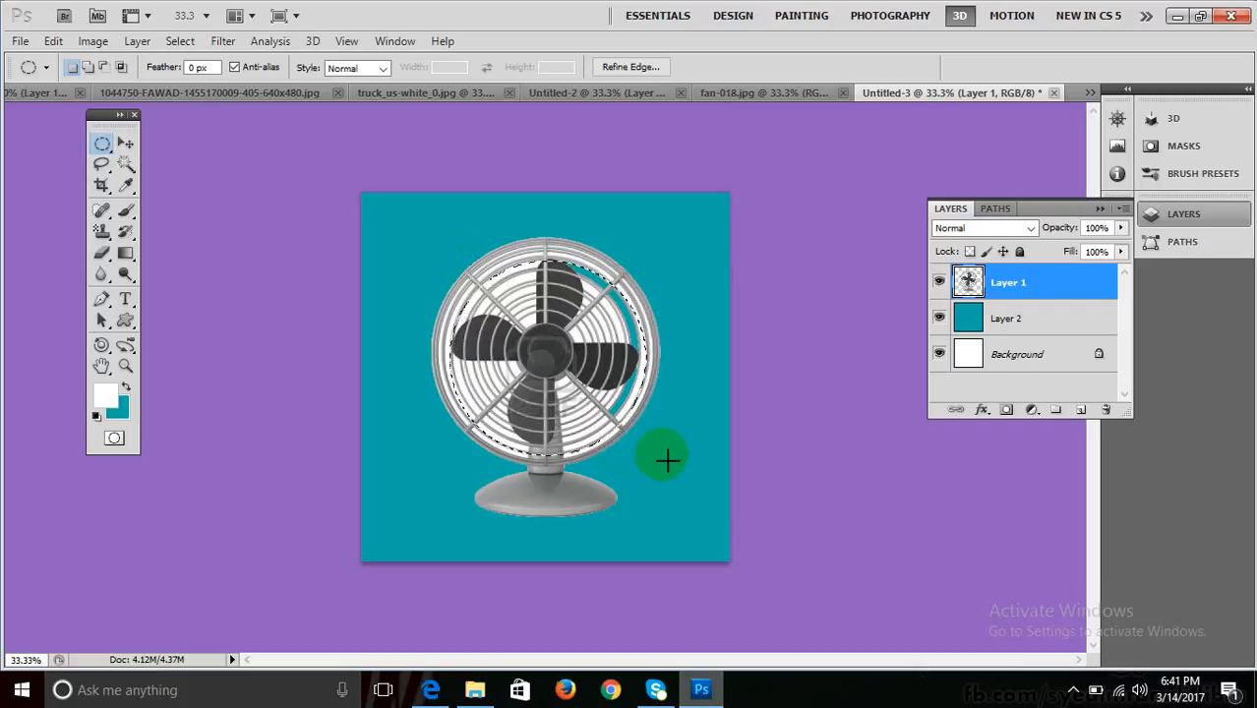
key("Left")
key("Left")
key("Left")
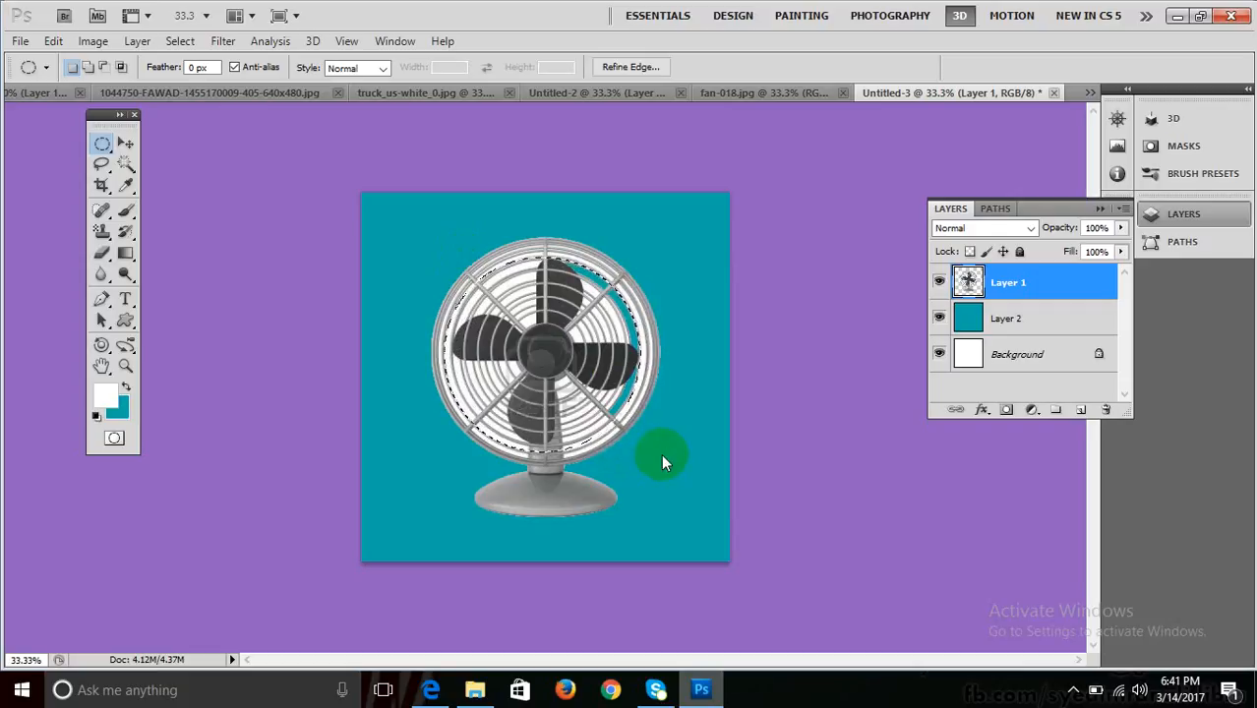
key("Left")
key("Left")
key("Up")
key("Up")
key("Up")
key("Up")
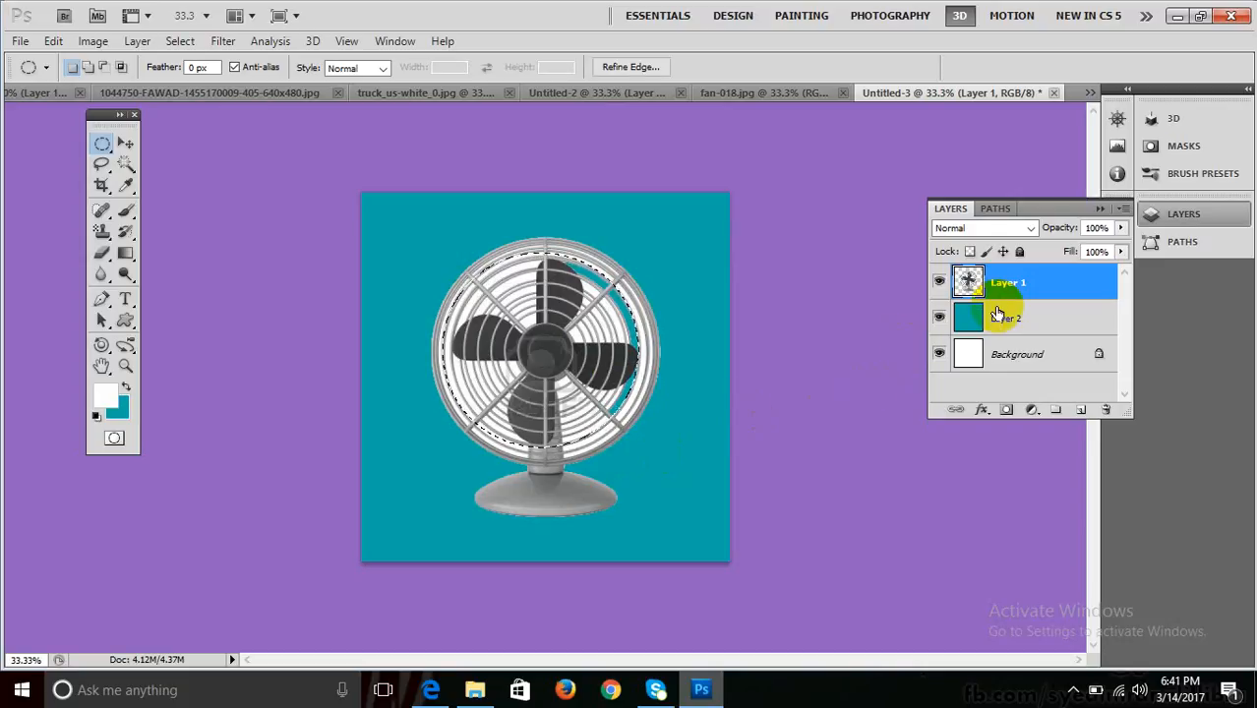
left_click(973, 282)
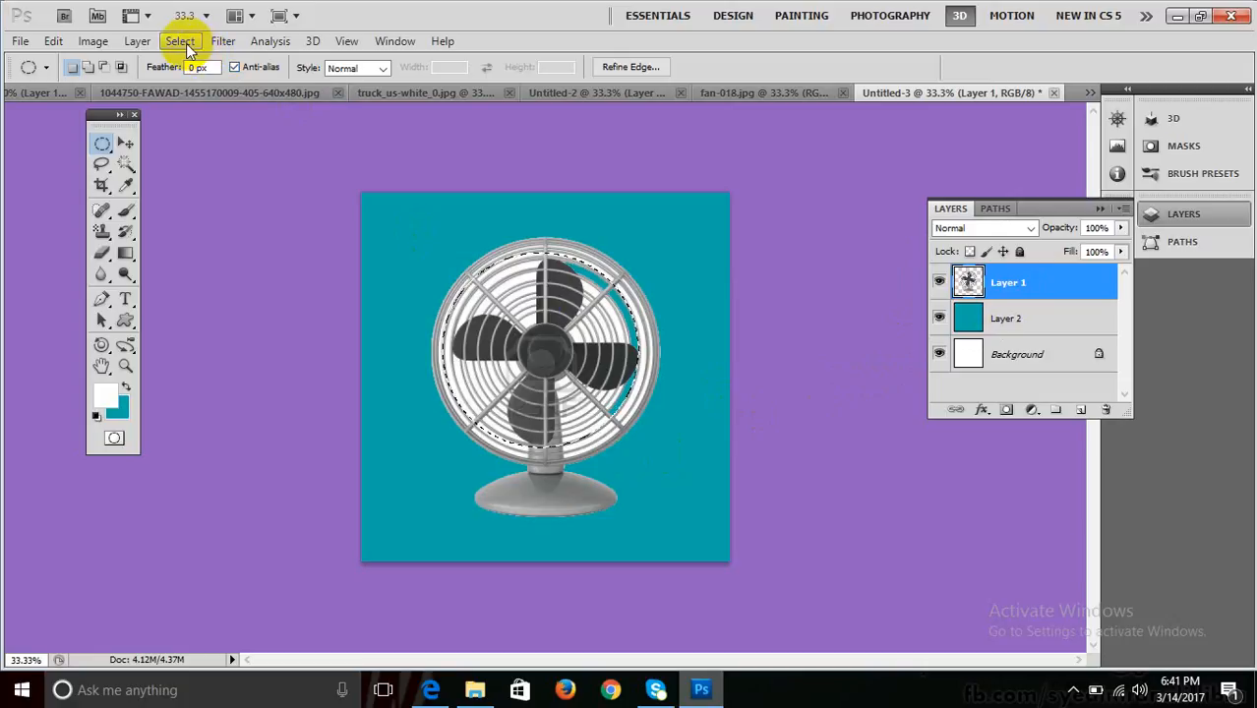
left_click(224, 42)
mouse_move(338, 211)
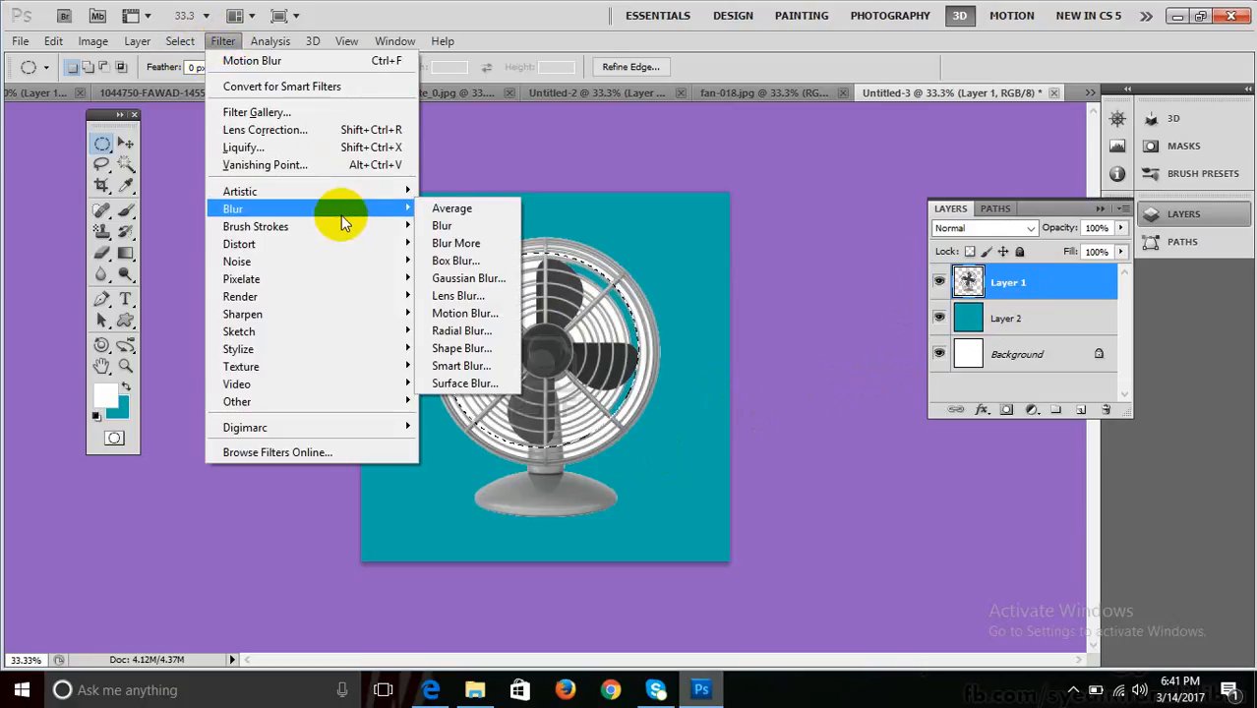
left_click(462, 330)
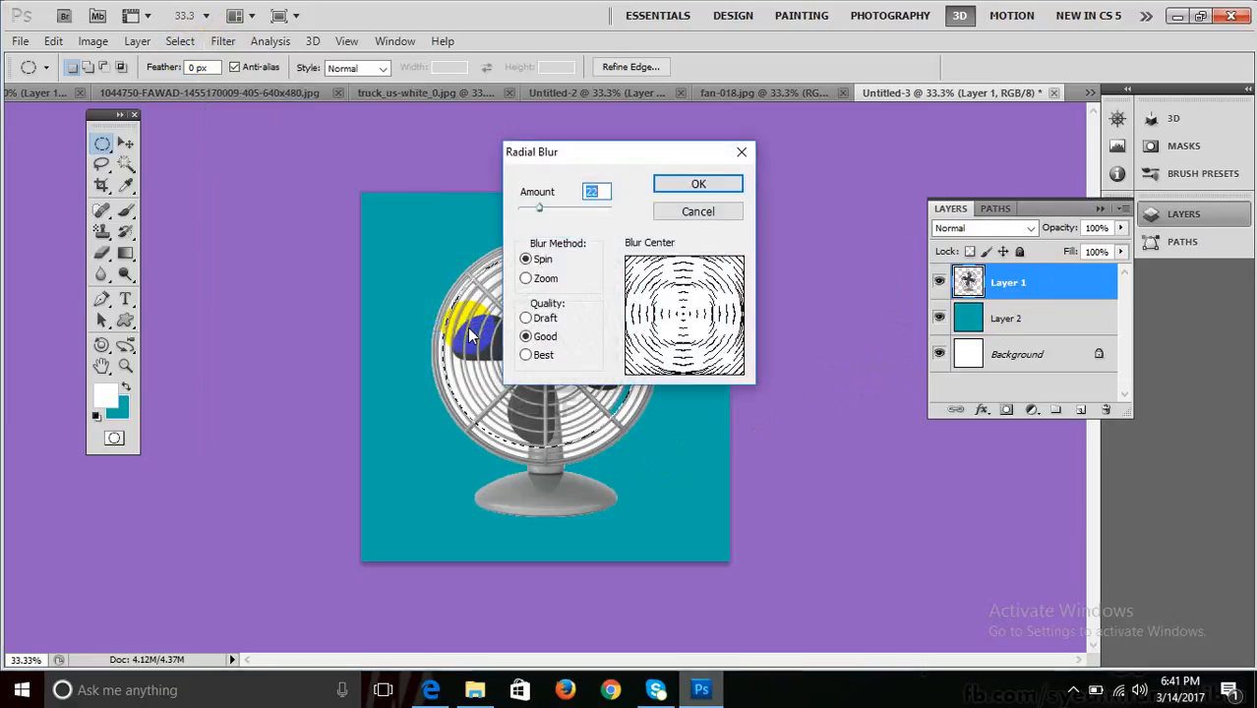
left_click_drag(577, 154, 712, 128)
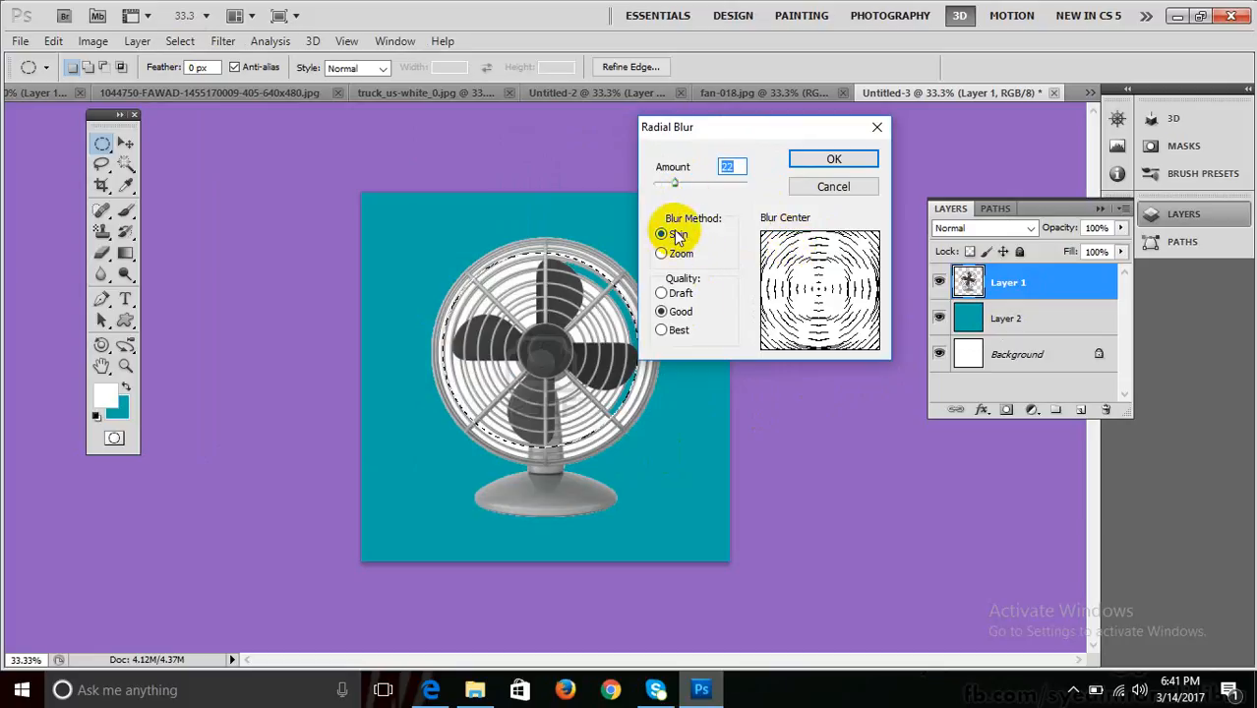
left_click(677, 256)
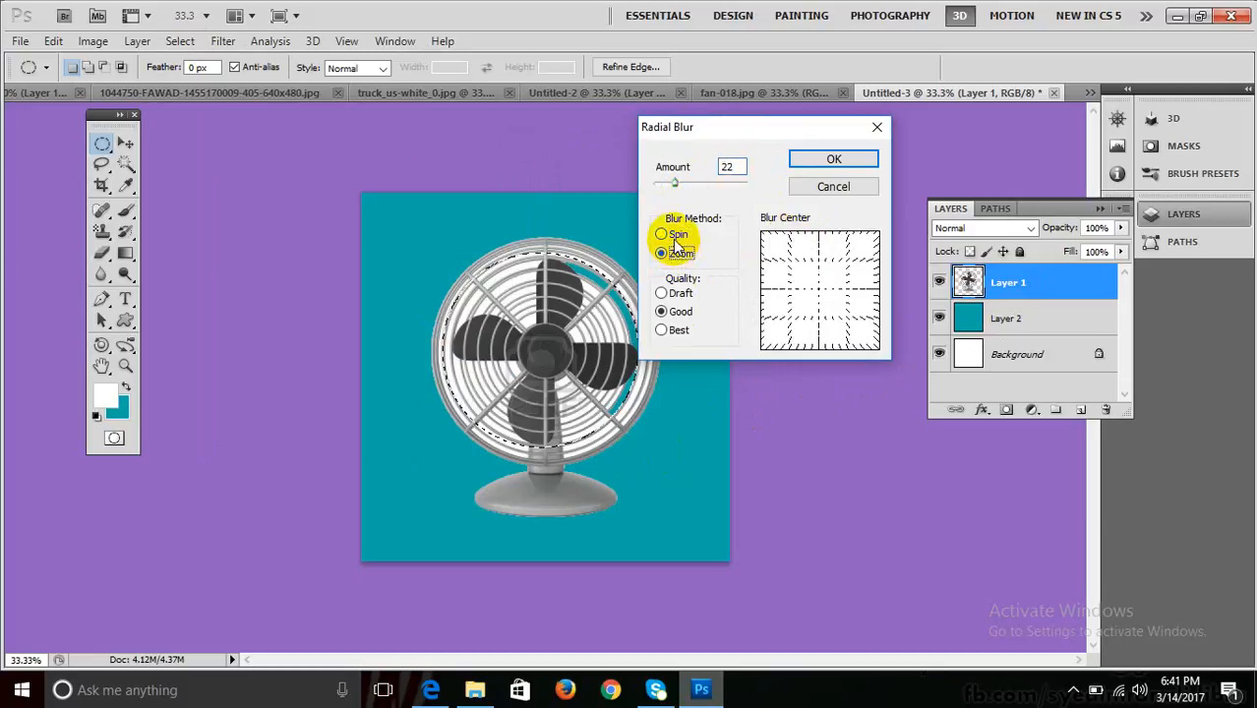
left_click(677, 236)
left_click_drag(681, 187, 678, 190)
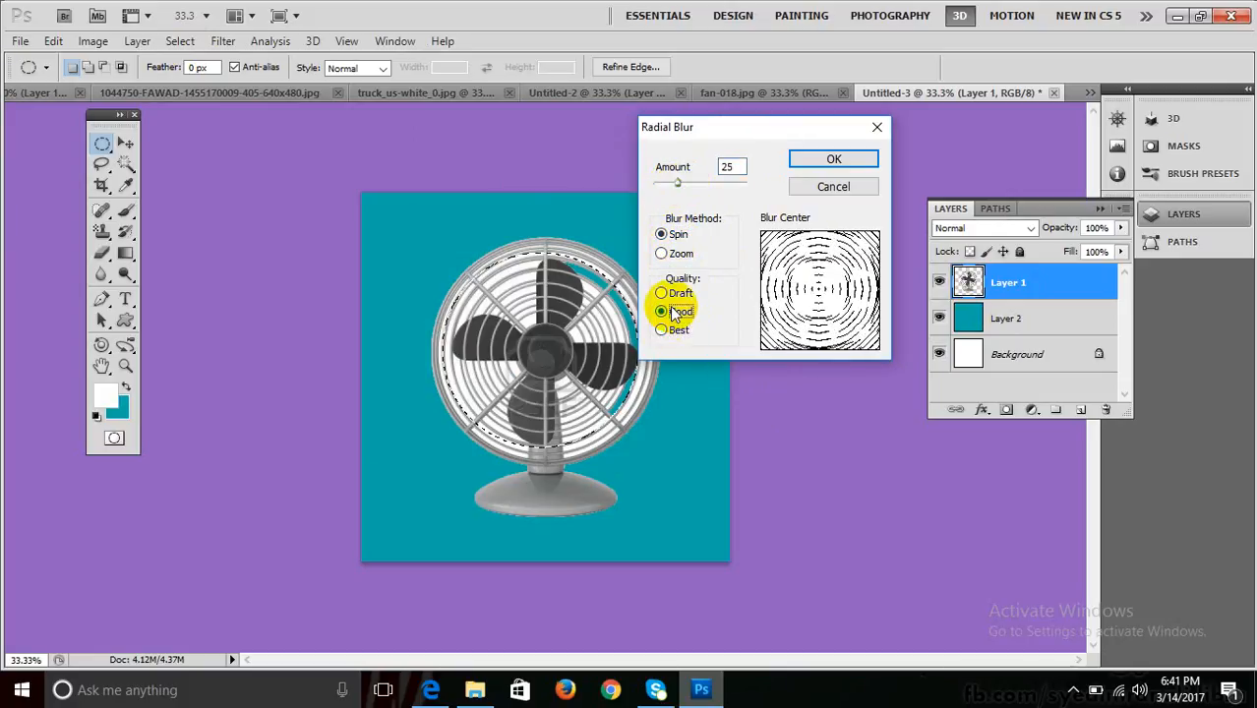
left_click(830, 161)
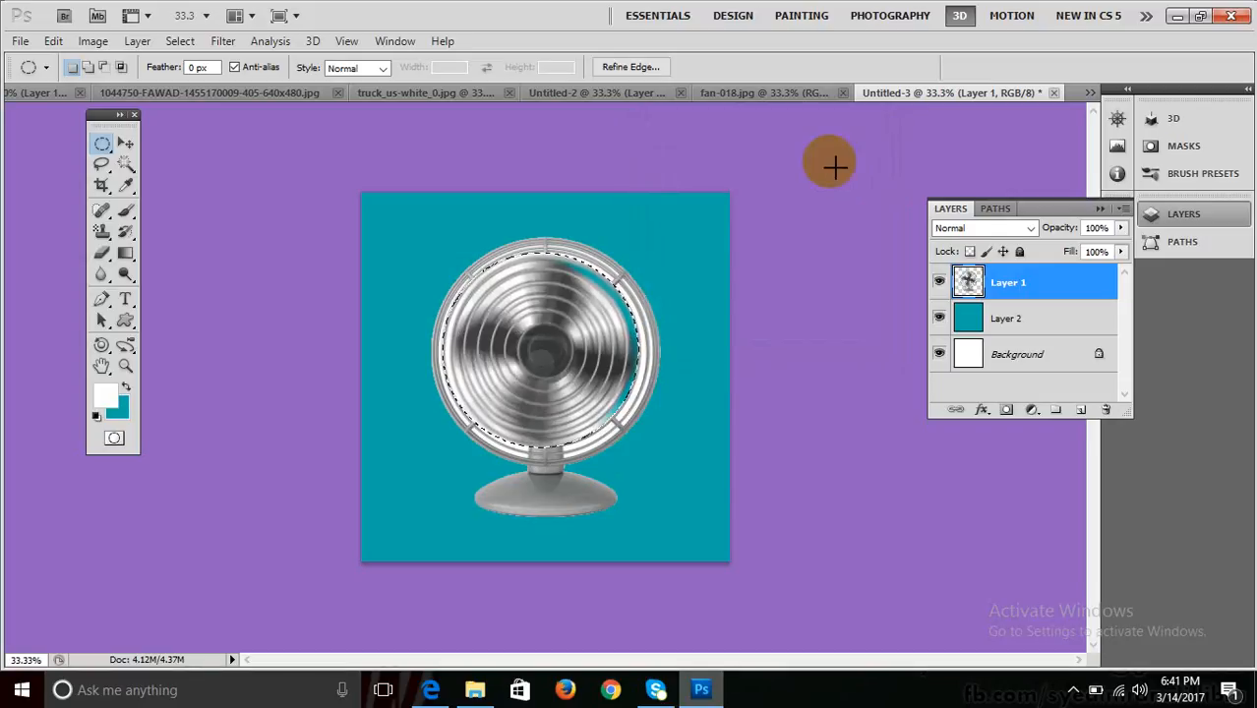
key("ctrl+z")
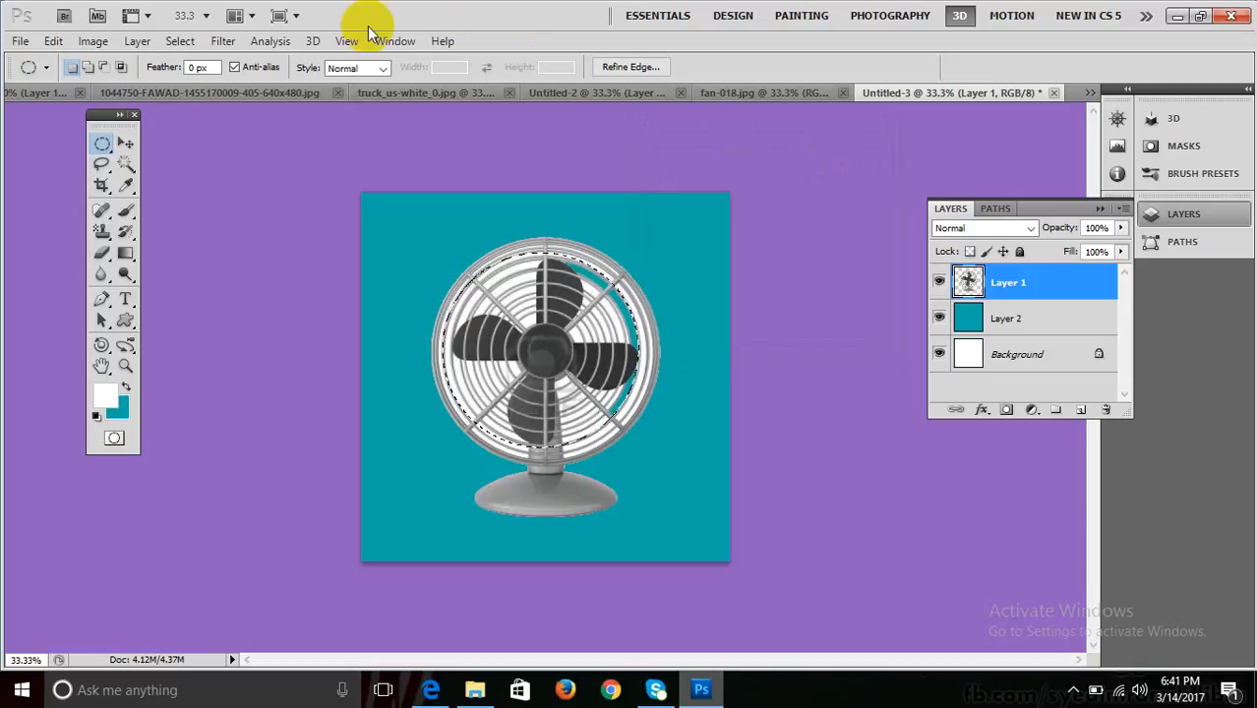
Open the Motion Blur filter and cancel it without applying.
left_click(270, 40)
mouse_move(222, 40)
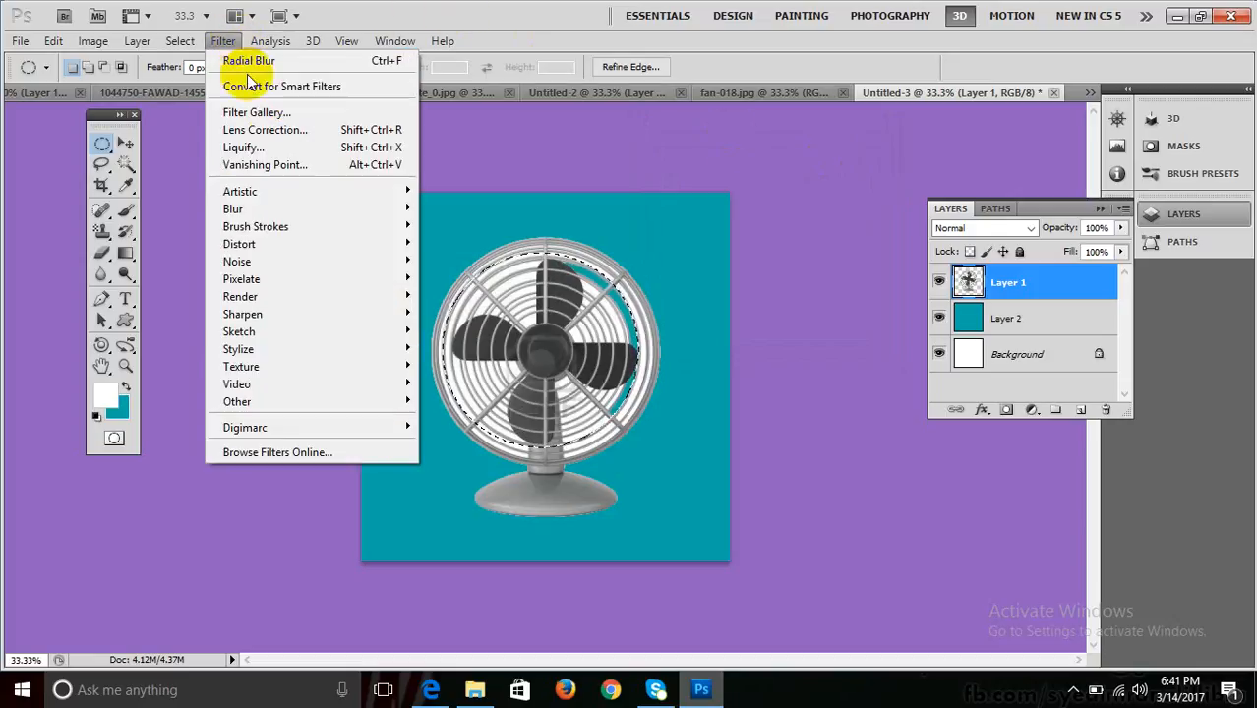
mouse_move(325, 215)
left_click(464, 313)
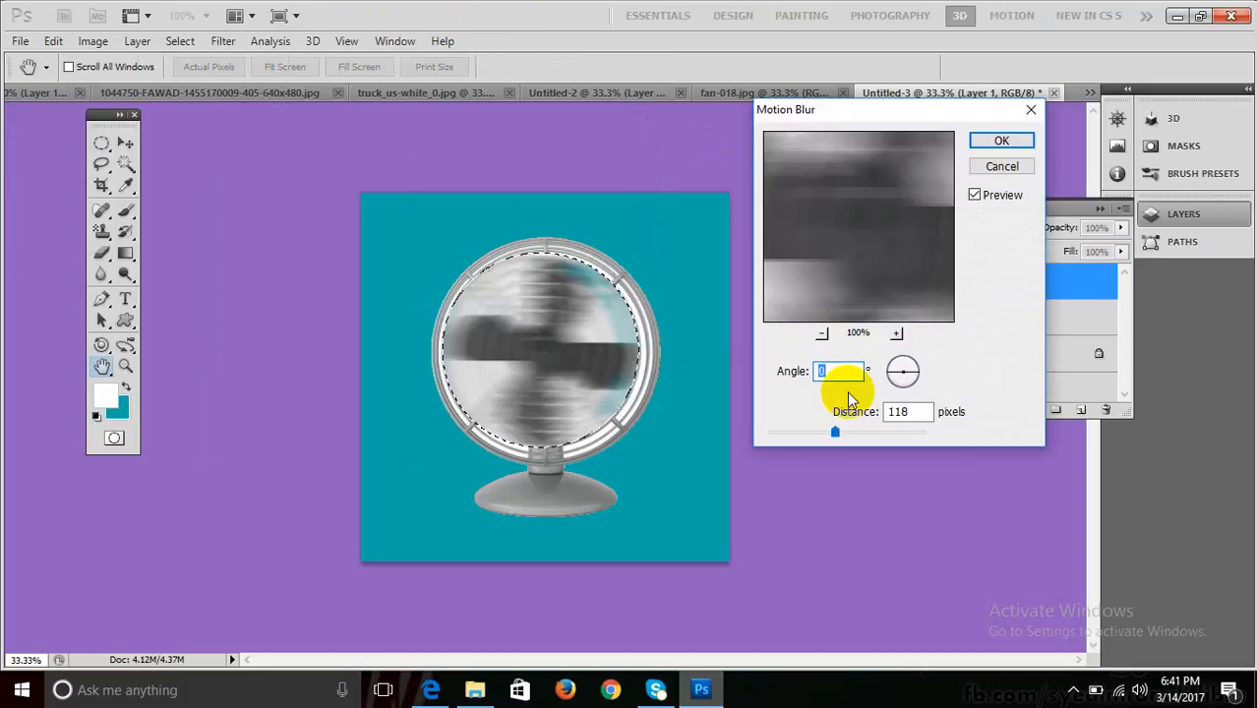
key("Escape")
Apply a Radial Blur with Amount 43 to the fan blades.
left_click(175, 42)
mouse_move(222, 41)
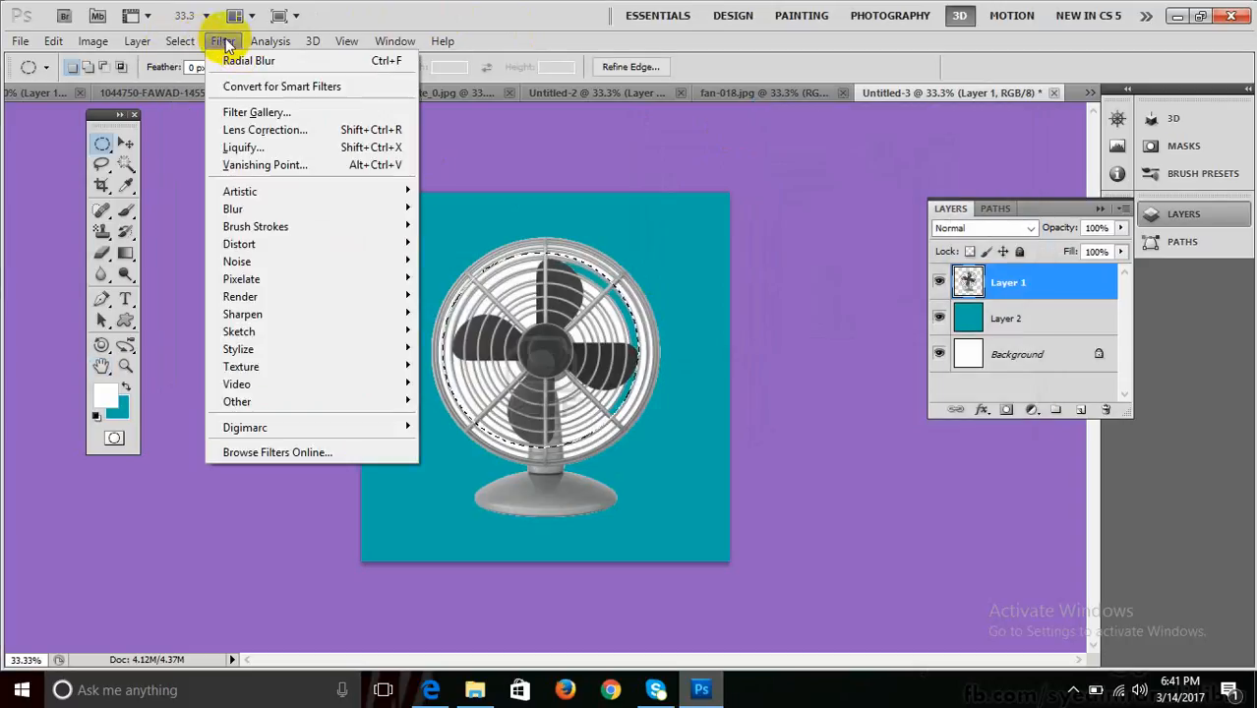
mouse_move(291, 214)
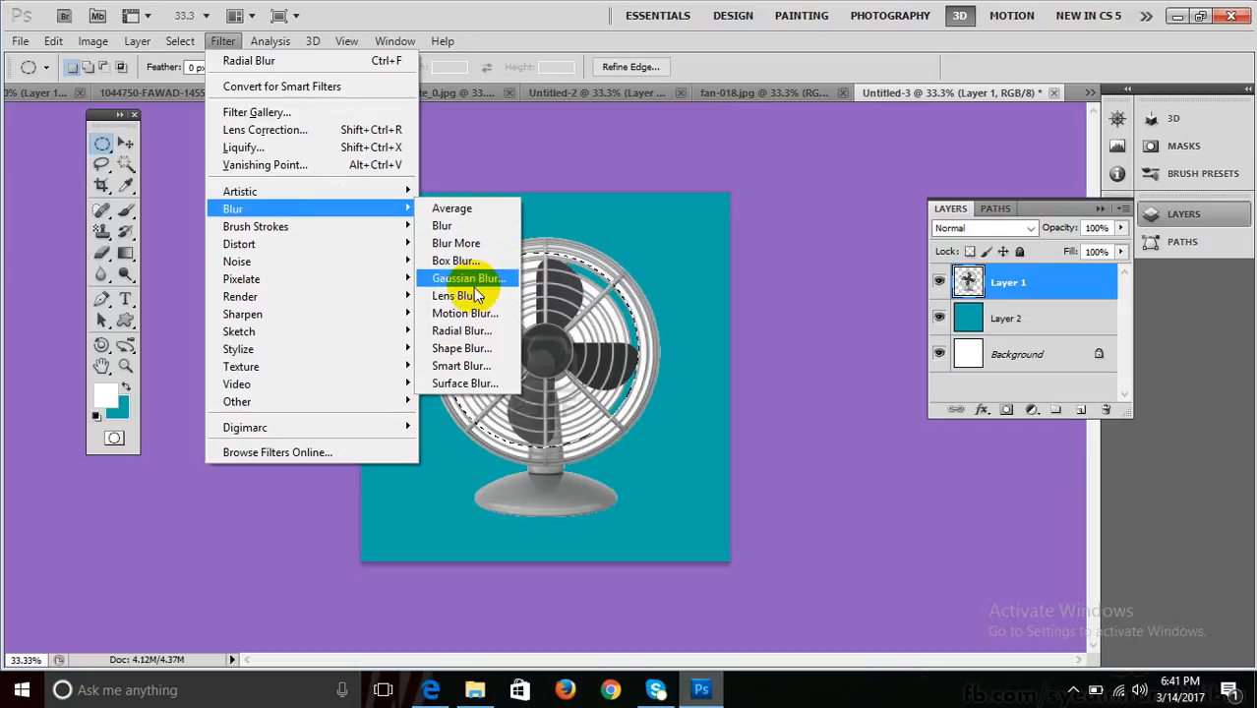
left_click(472, 333)
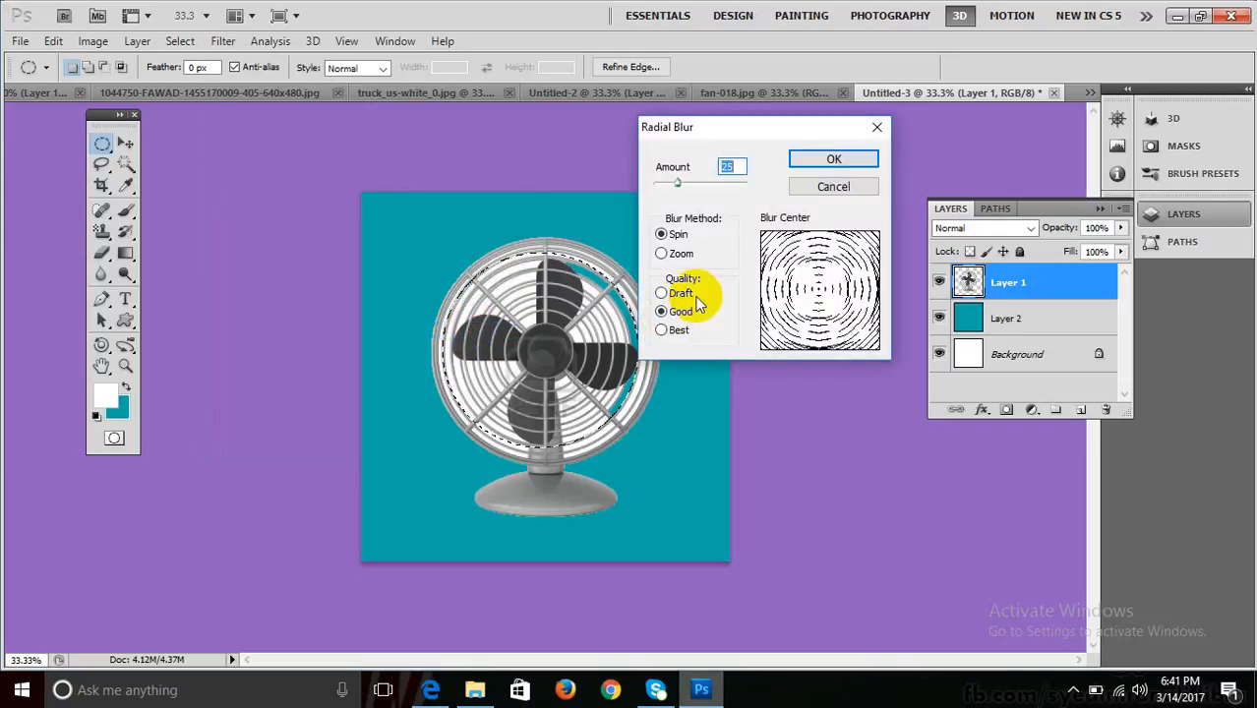
left_click(695, 184)
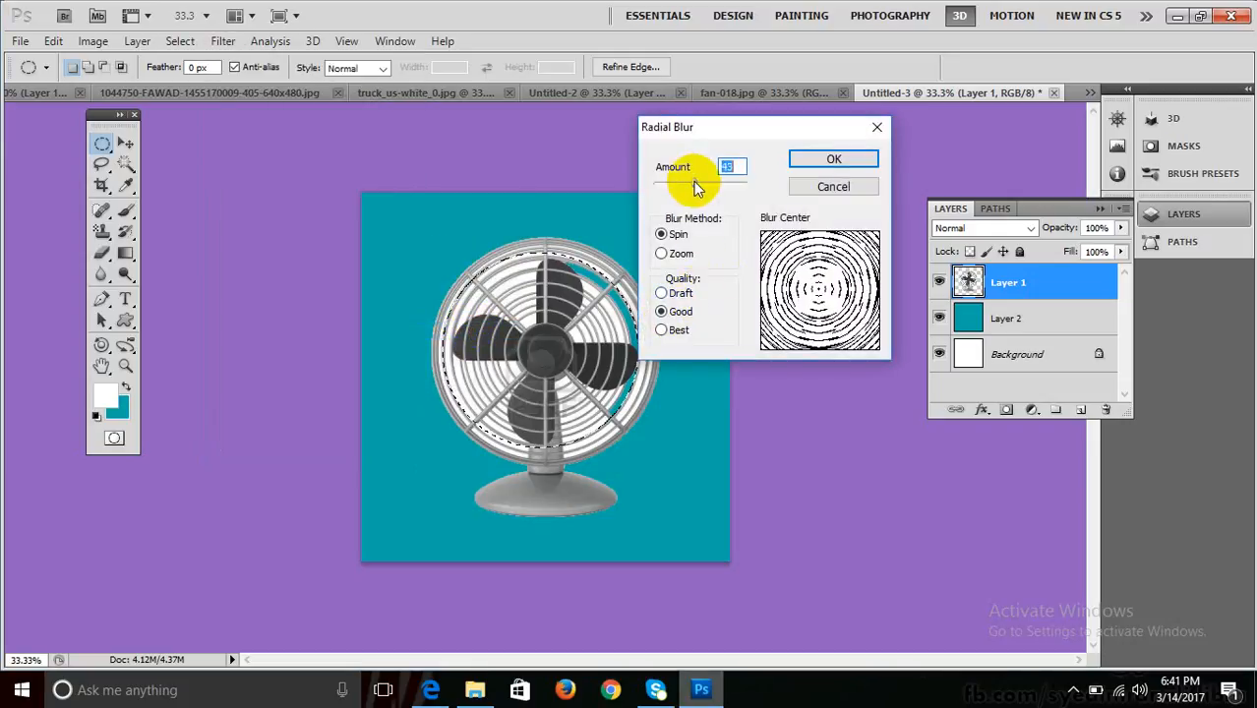
left_click(826, 163)
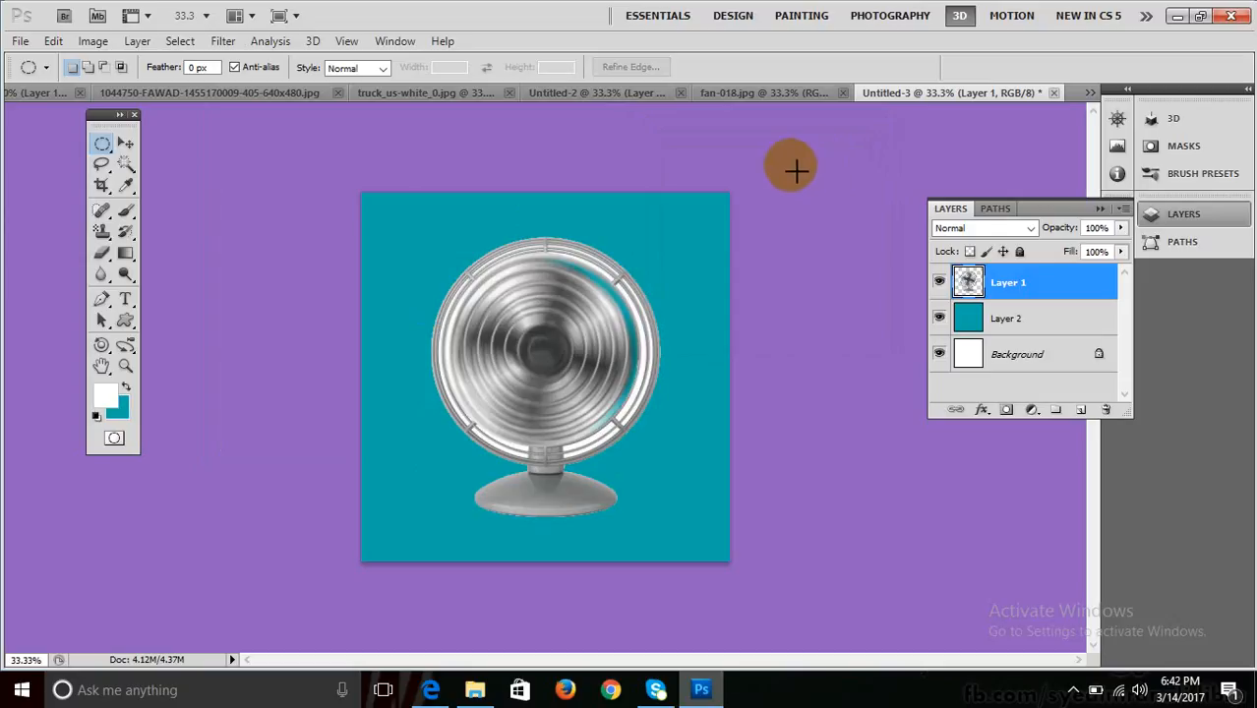
Undo the radial blur and clear the elliptical selection.
key("ctrl+alt+z")
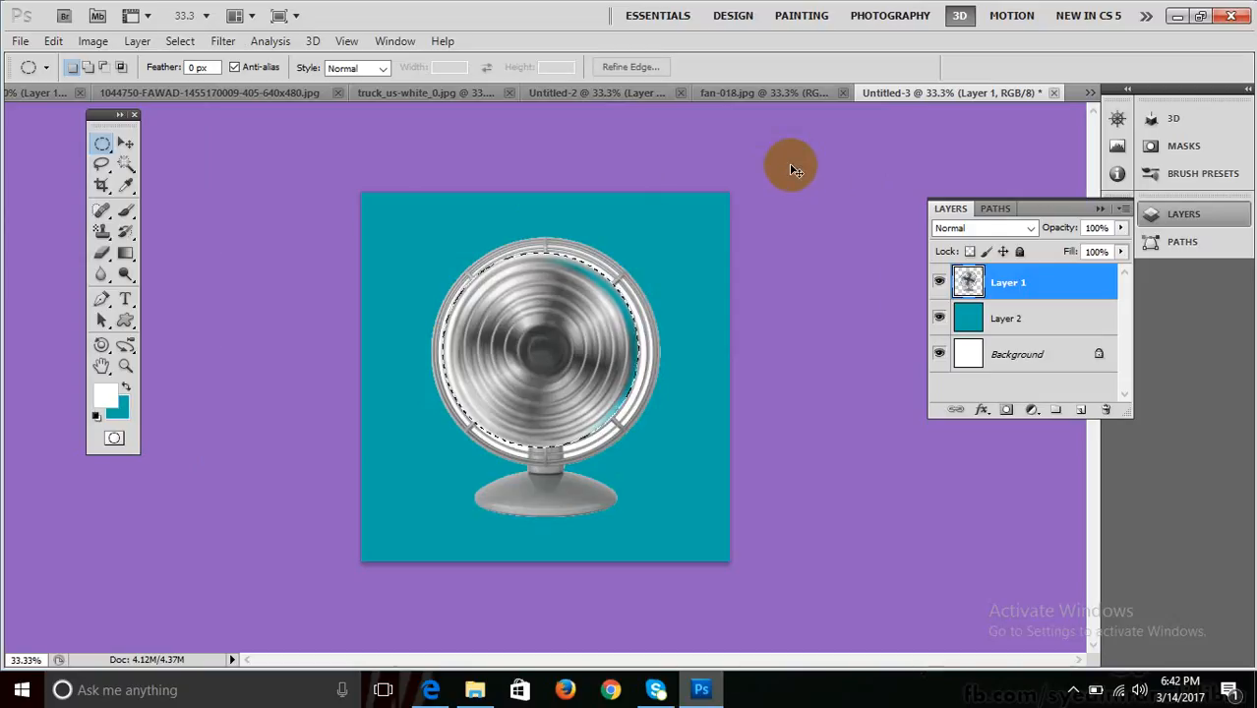
key("ctrl+alt+z")
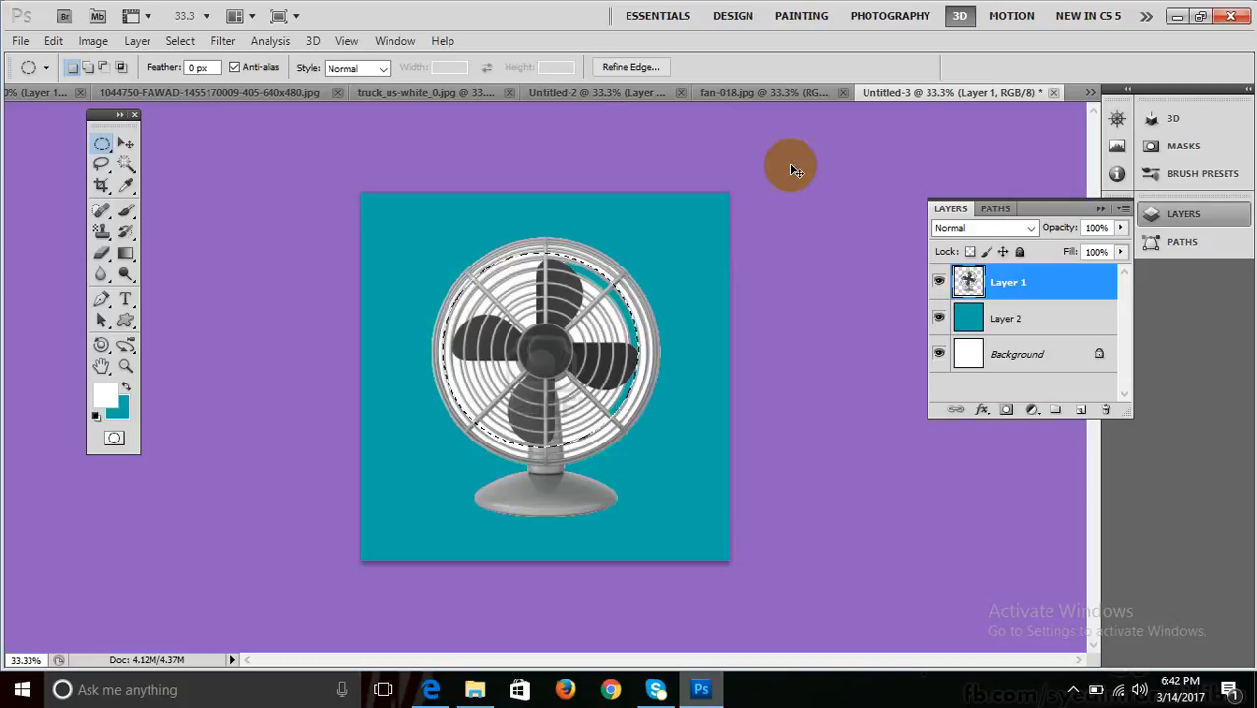
key("ctrl+d")
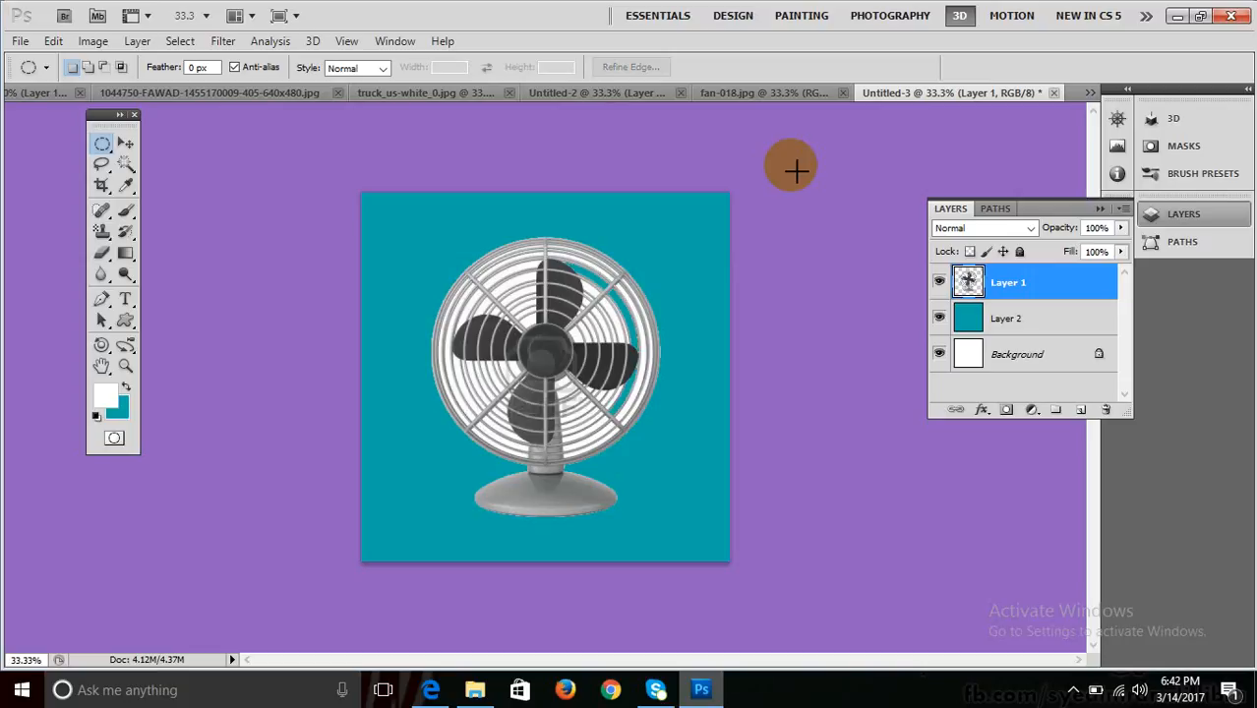
Browse the Open dialog's thumbnails and close it without opening a file.
key("ctrl+o")
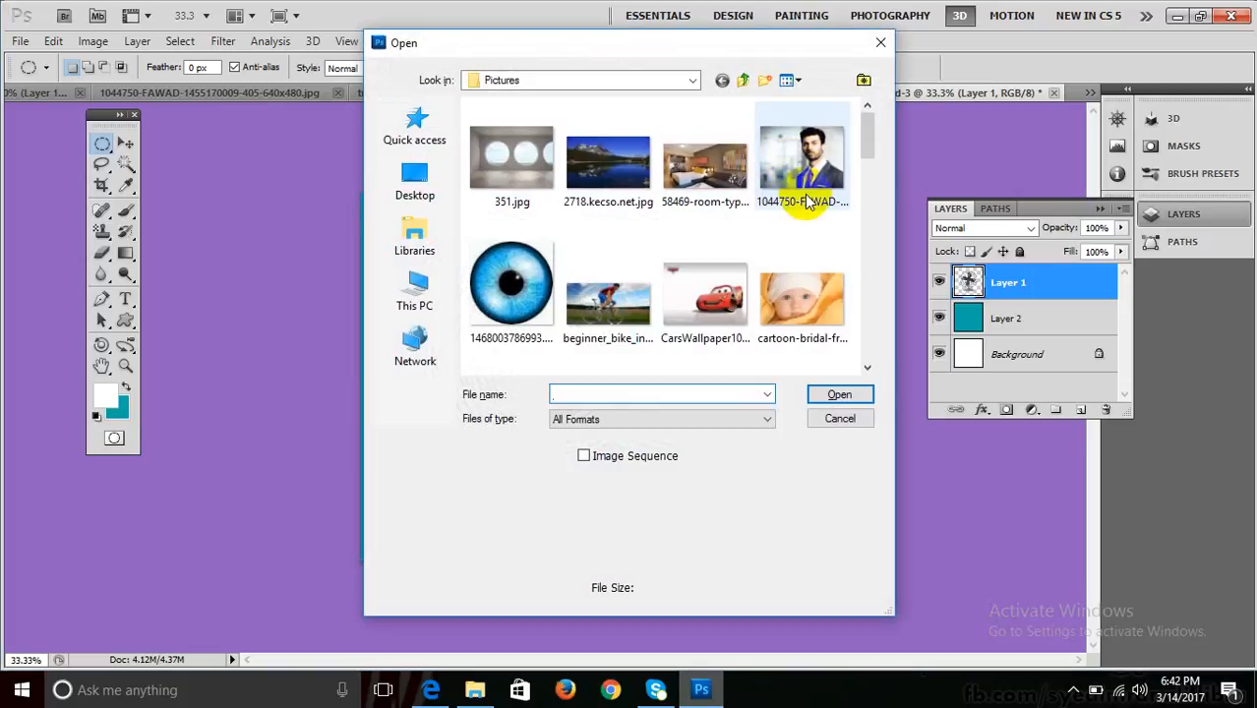
left_click_drag(871, 127, 877, 205)
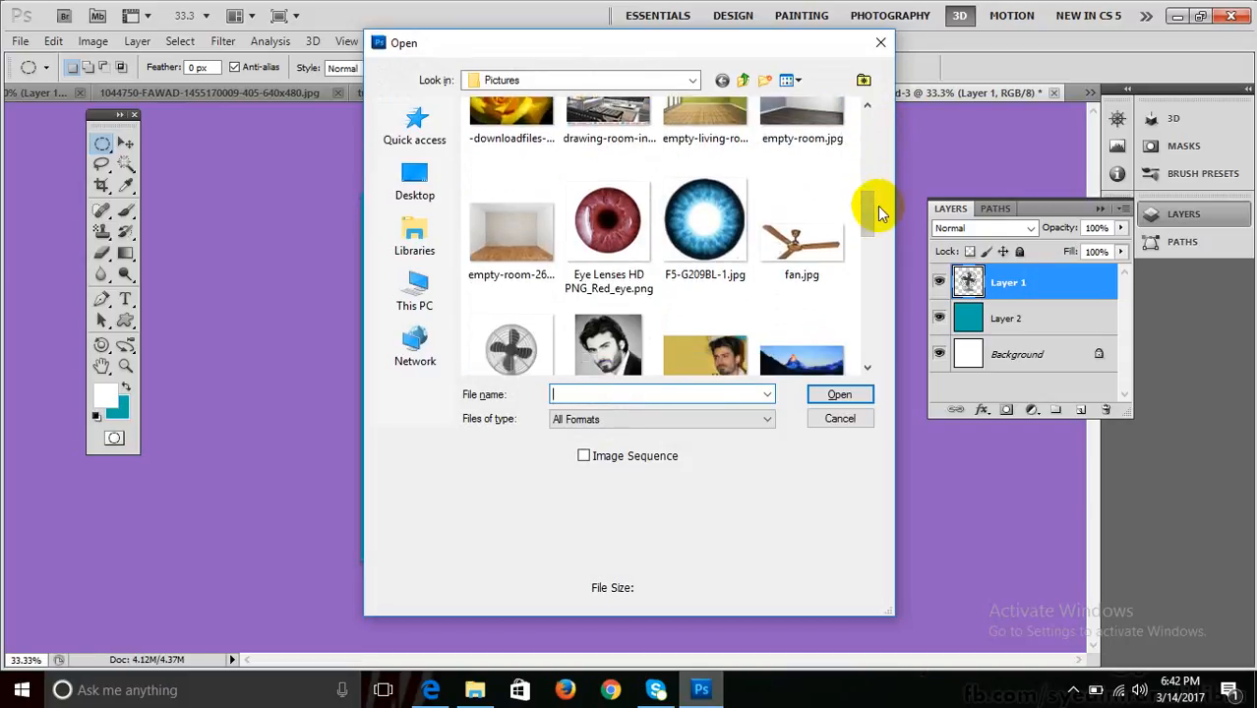
left_click_drag(875, 209, 867, 123)
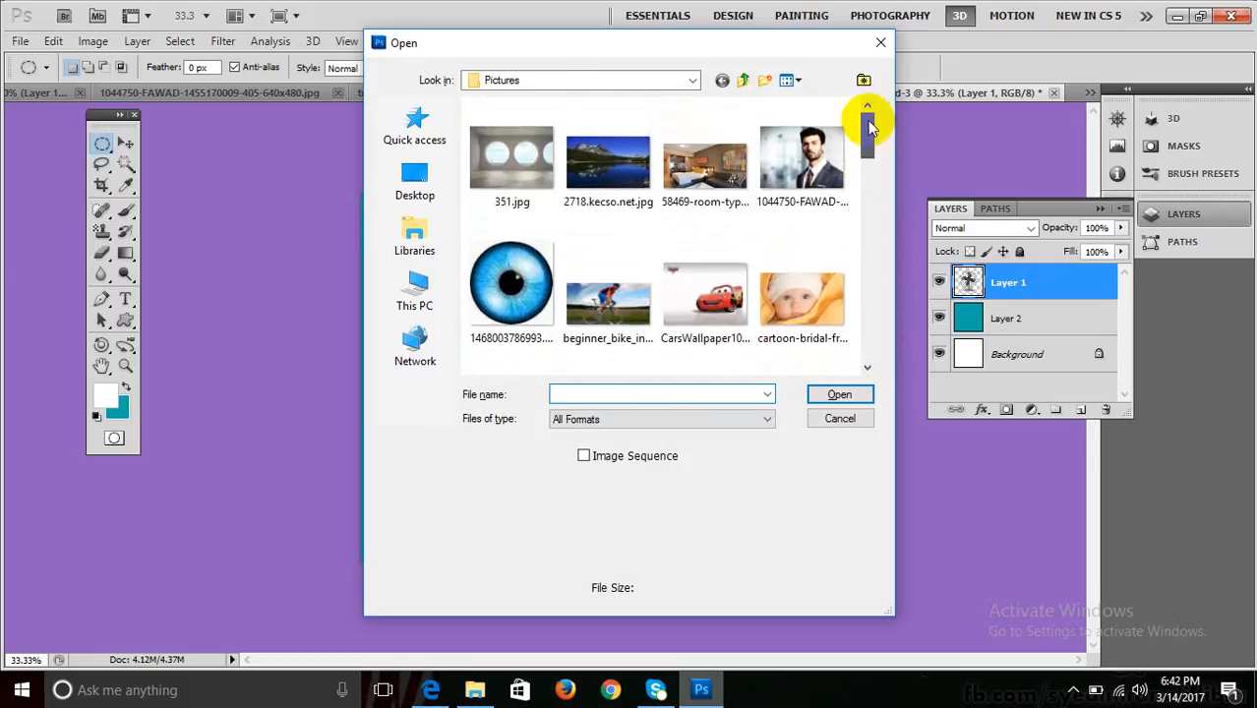
left_click(880, 42)
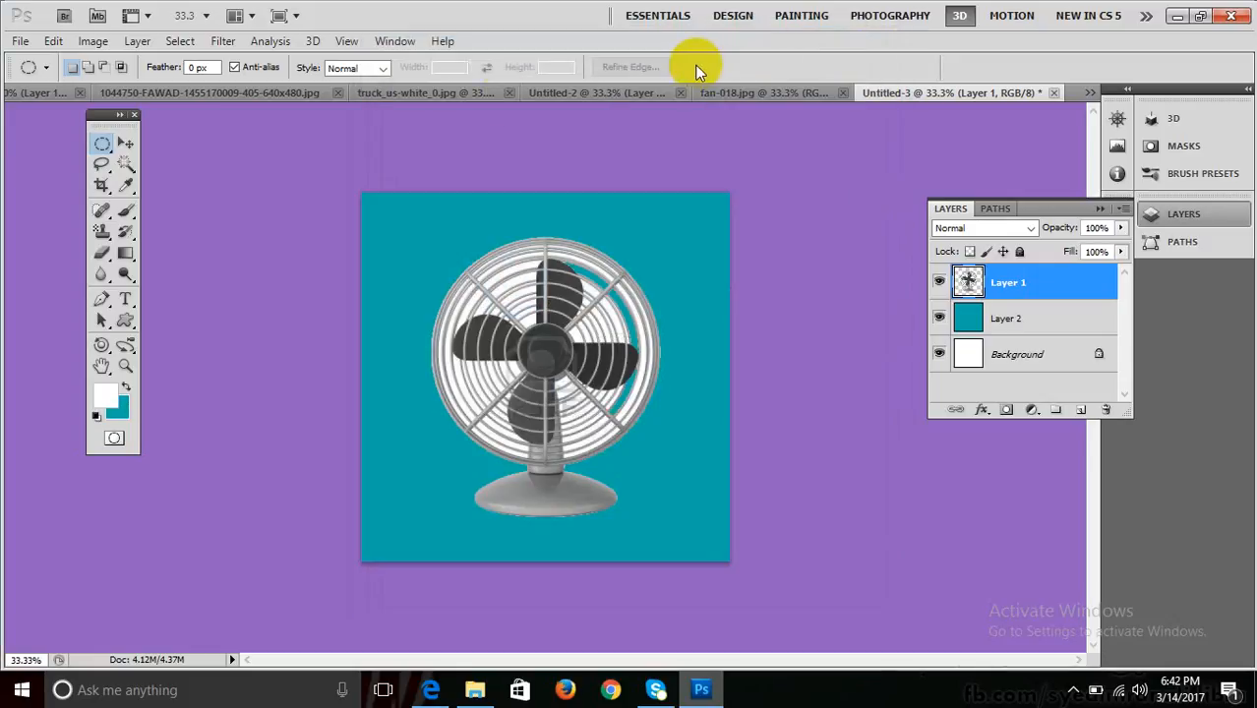
Switch to the portrait document, pick the Move tool, and create a clipboard-sized new document.
left_click(434, 92)
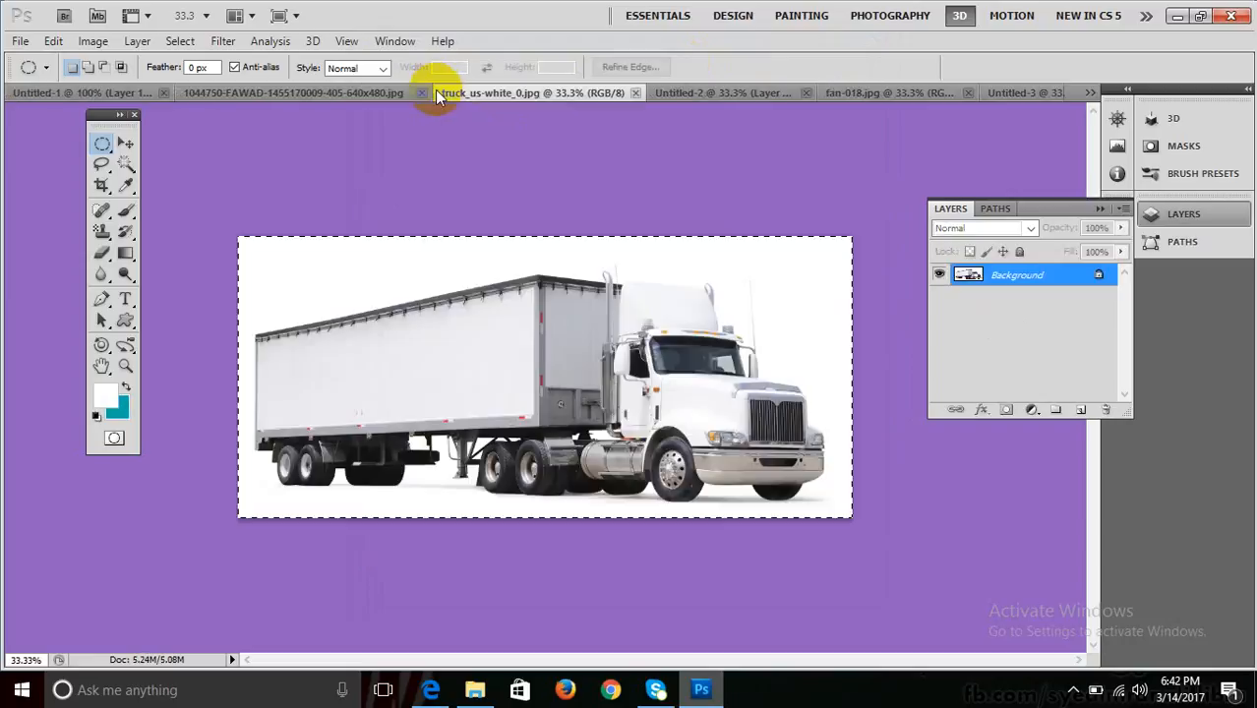
left_click(278, 92)
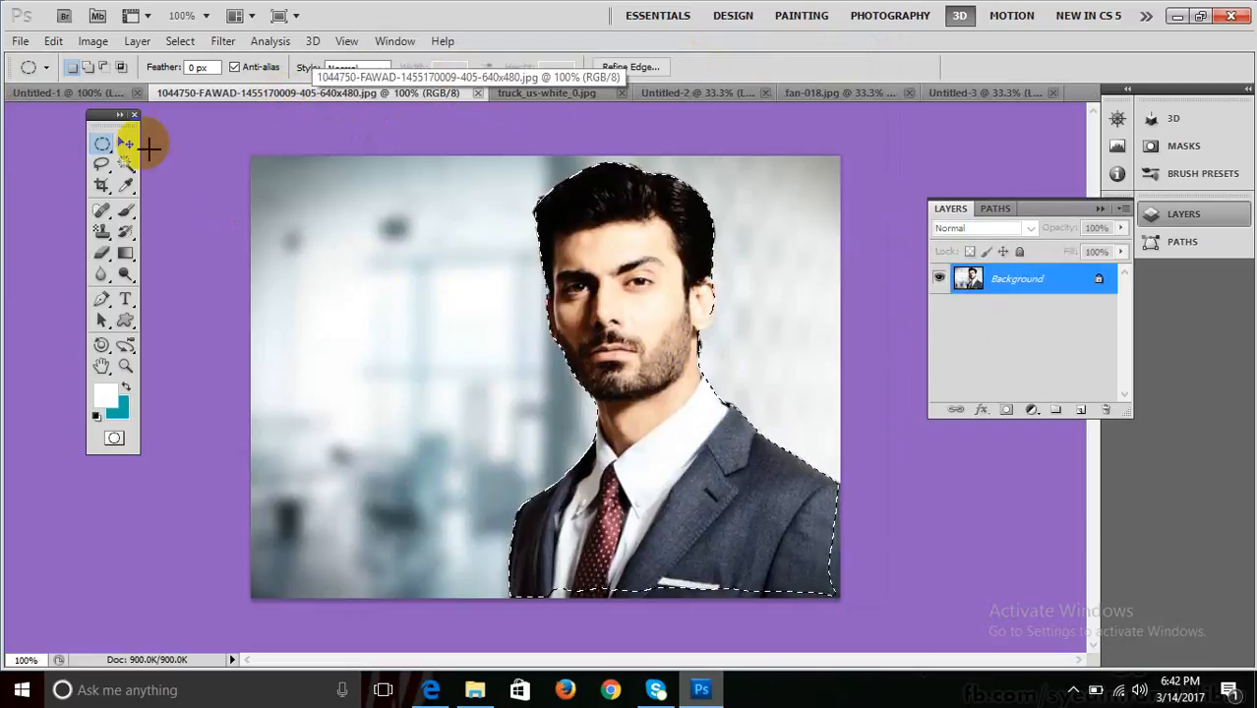
left_click(125, 144)
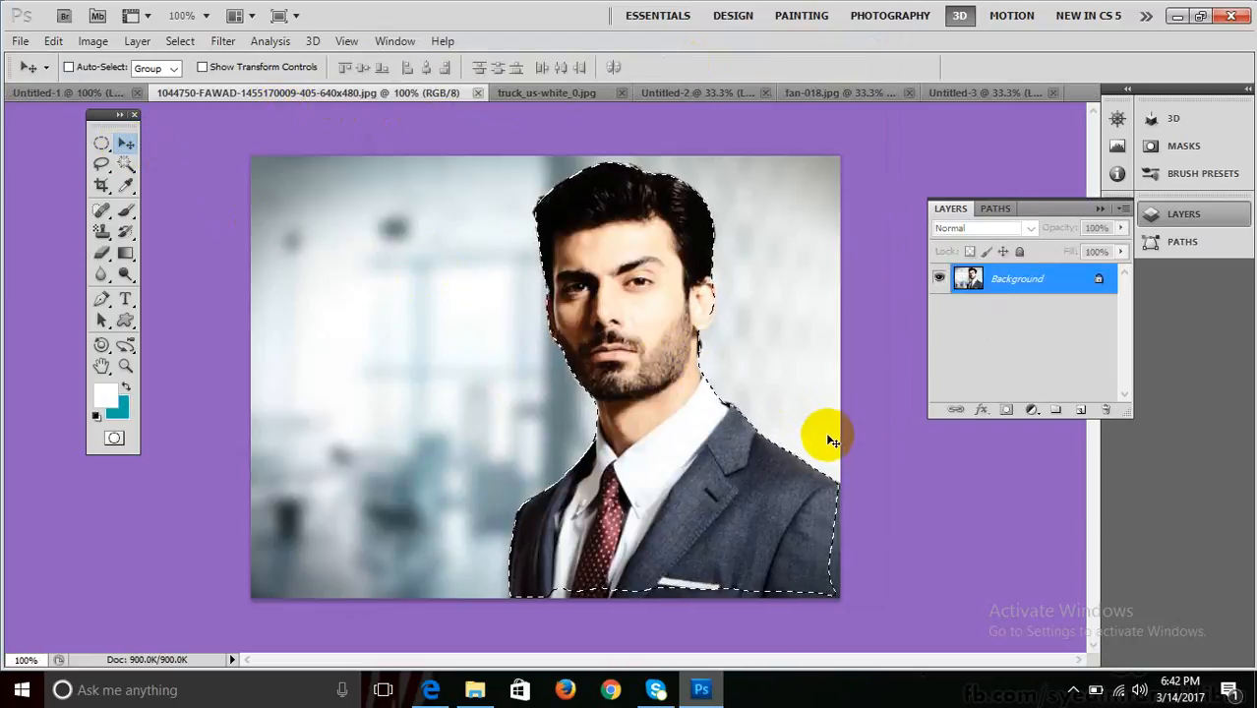
key("ctrl+n")
key("Return")
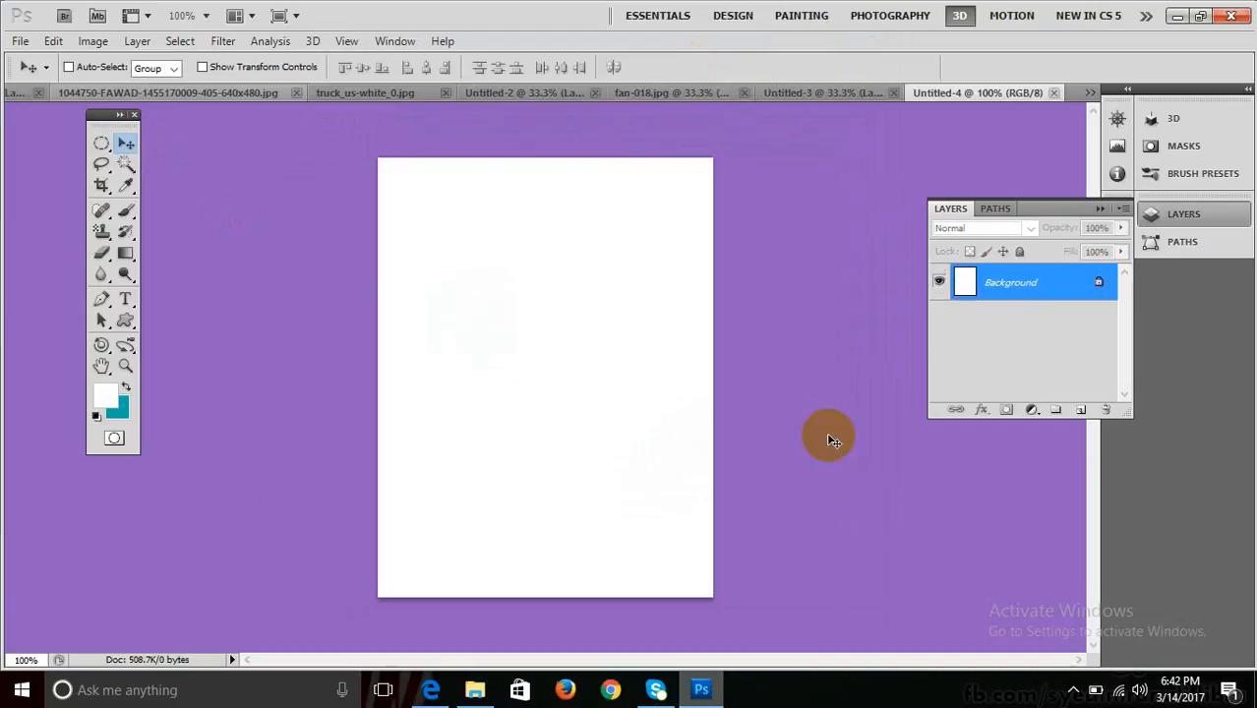
Create a new 1024 x 768 document from the Web preset.
key("ctrl+n")
left_click(528, 190)
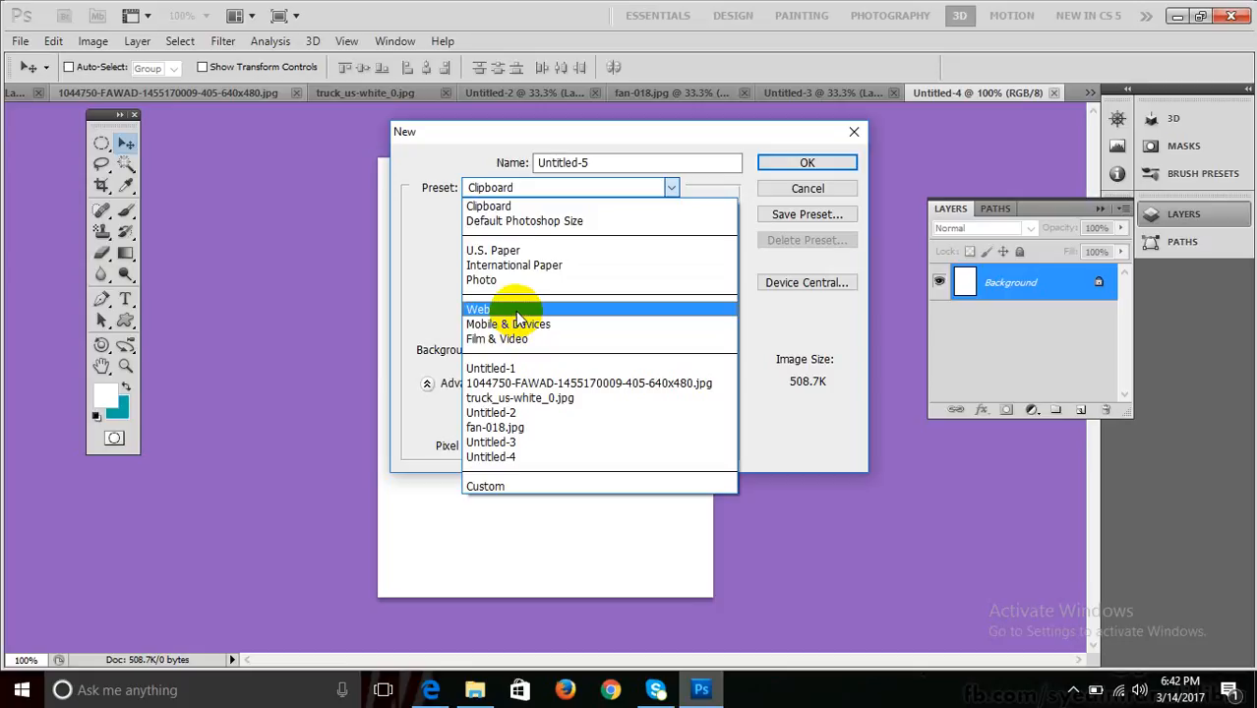
left_click(513, 311)
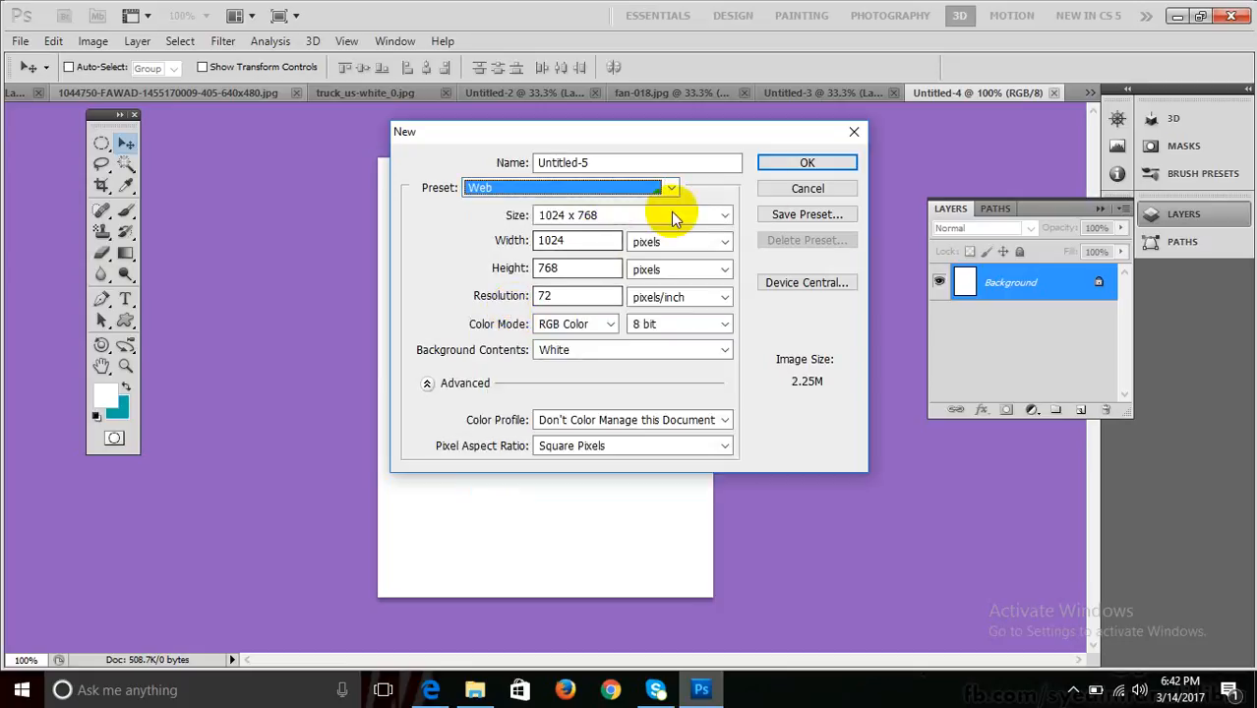
left_click(806, 164)
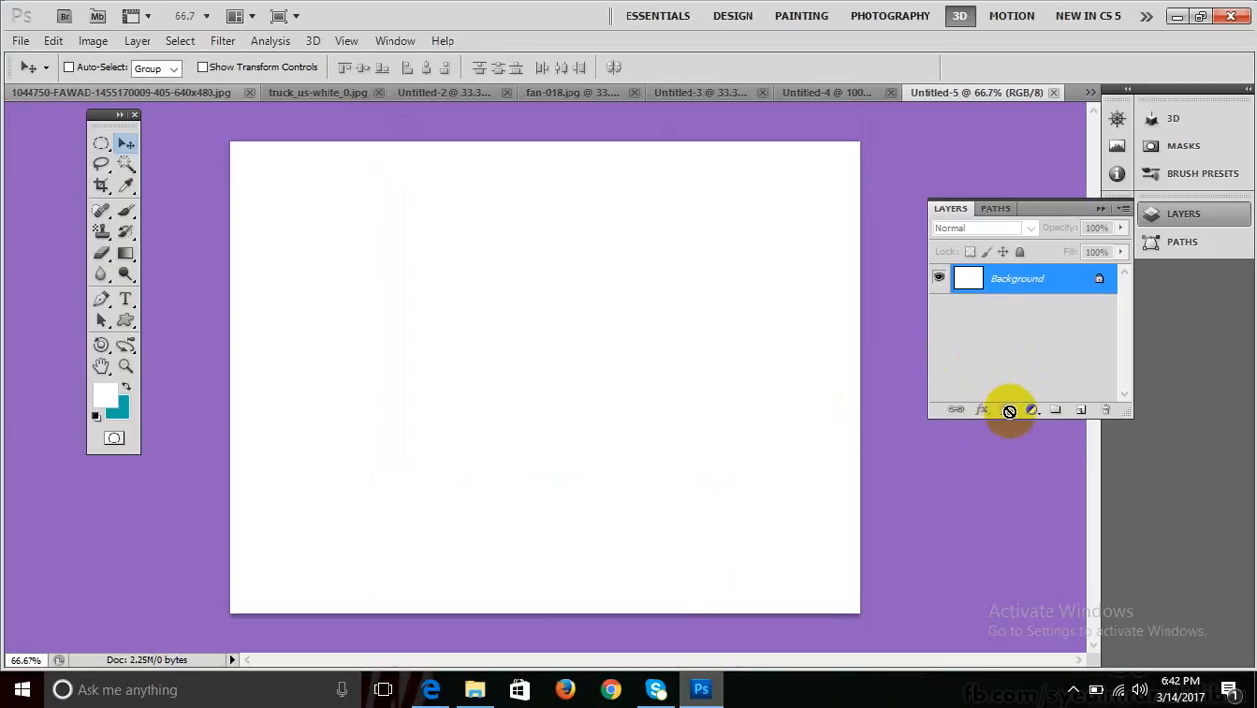
Paste the copied portrait onto a new Layer 1.
left_click(1080, 410)
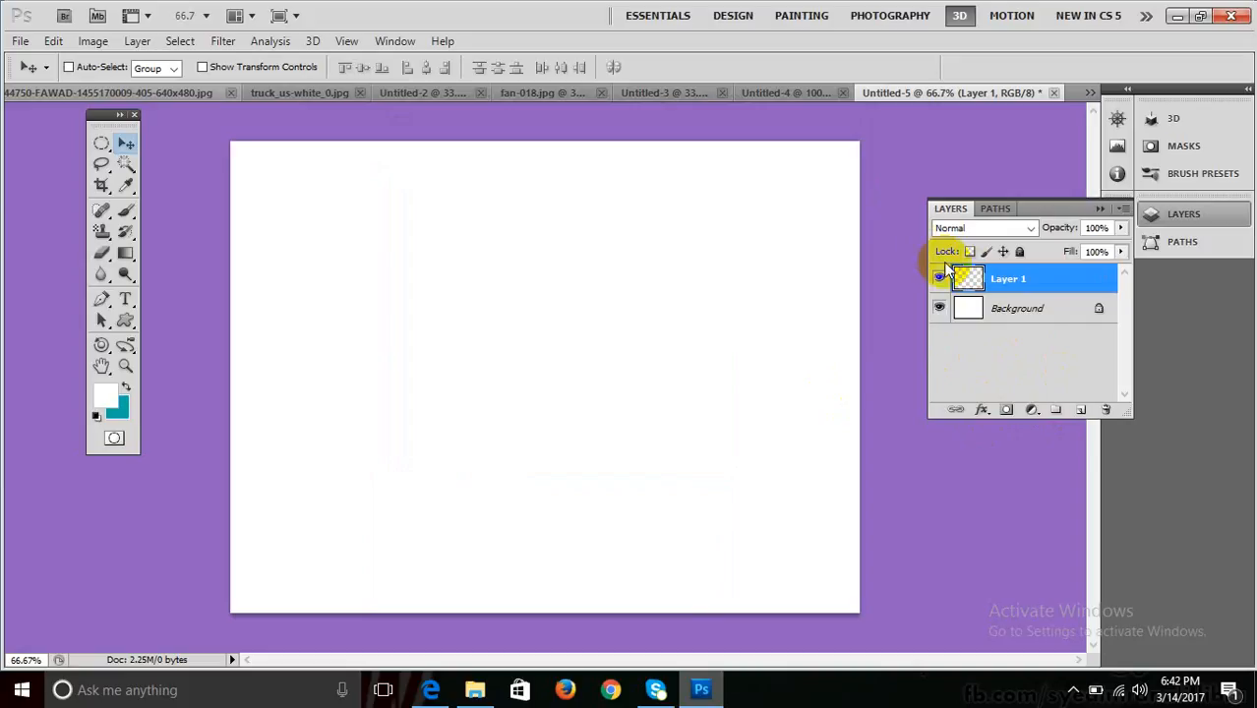
left_click(992, 280)
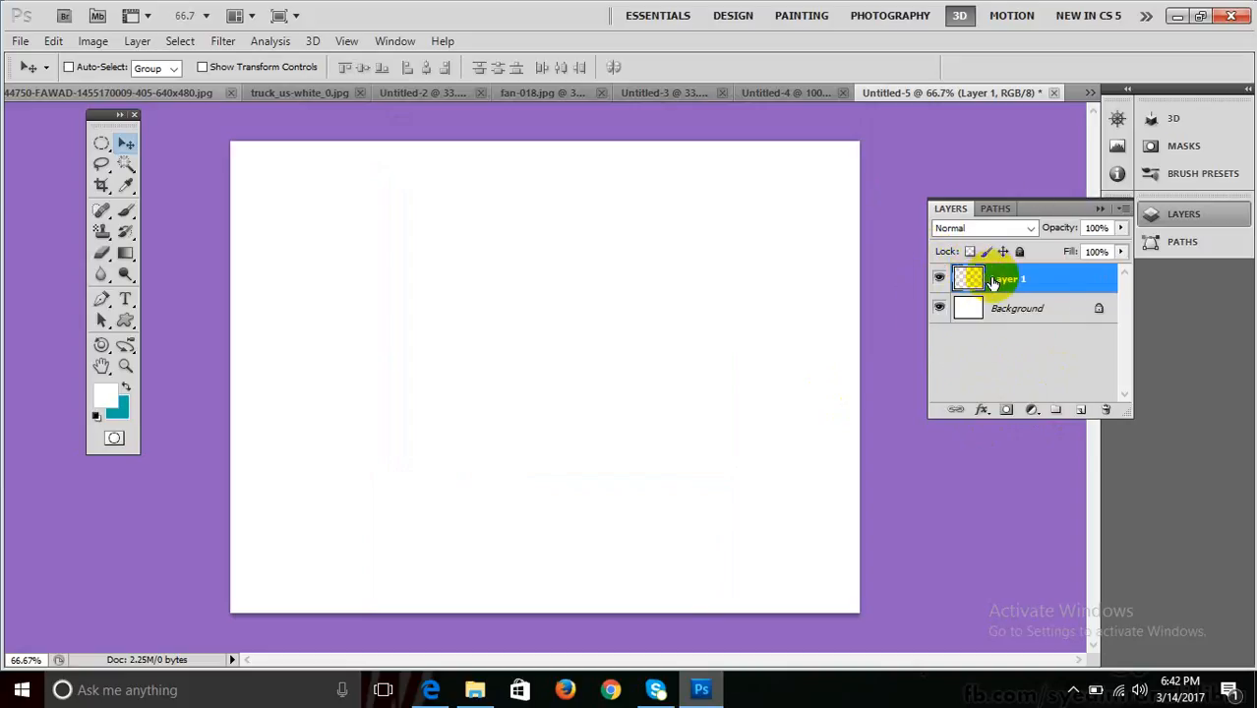
key("ctrl+v")
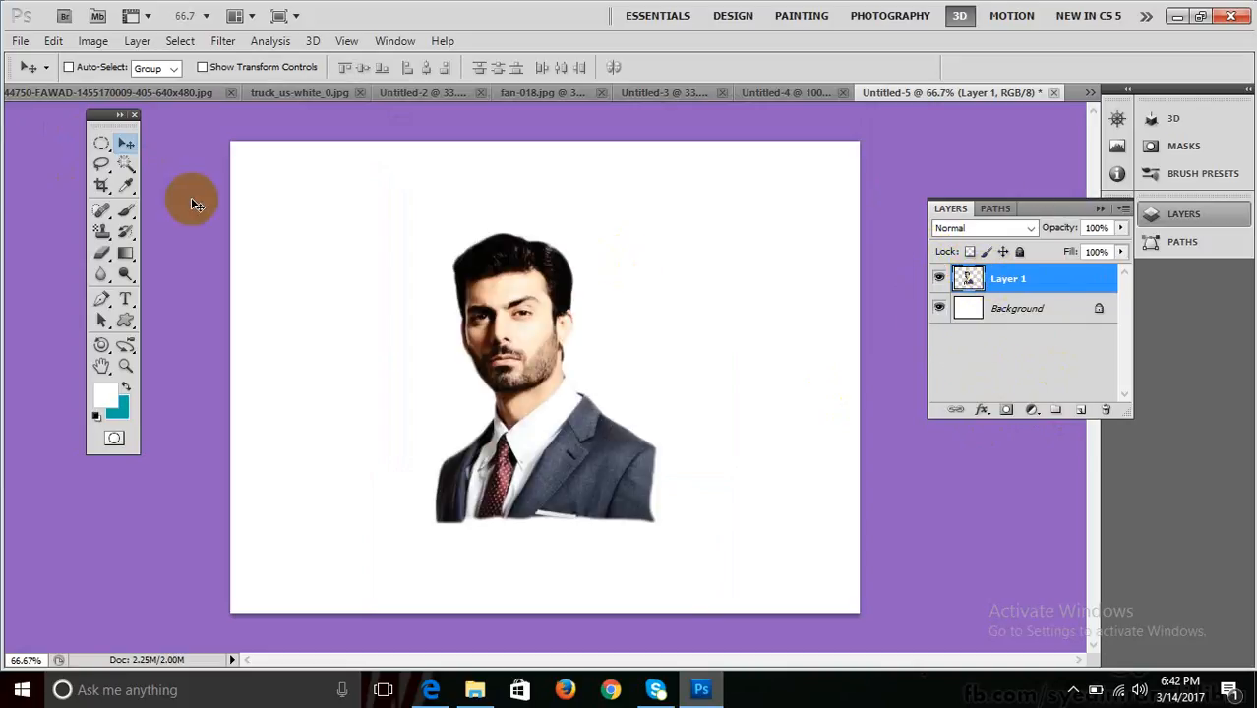
Enlarge the portrait with Free Transform, move it right and up, and duplicate its layer.
key("ctrl+t")
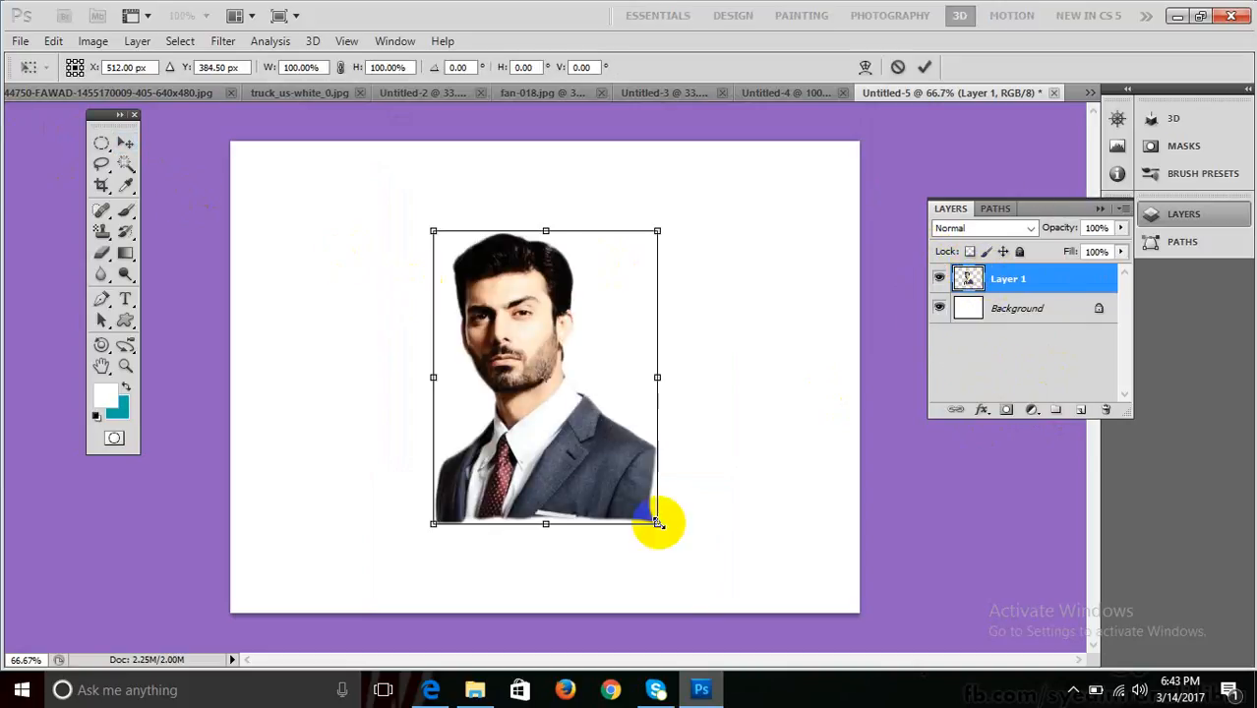
left_click_drag(657, 523, 822, 654)
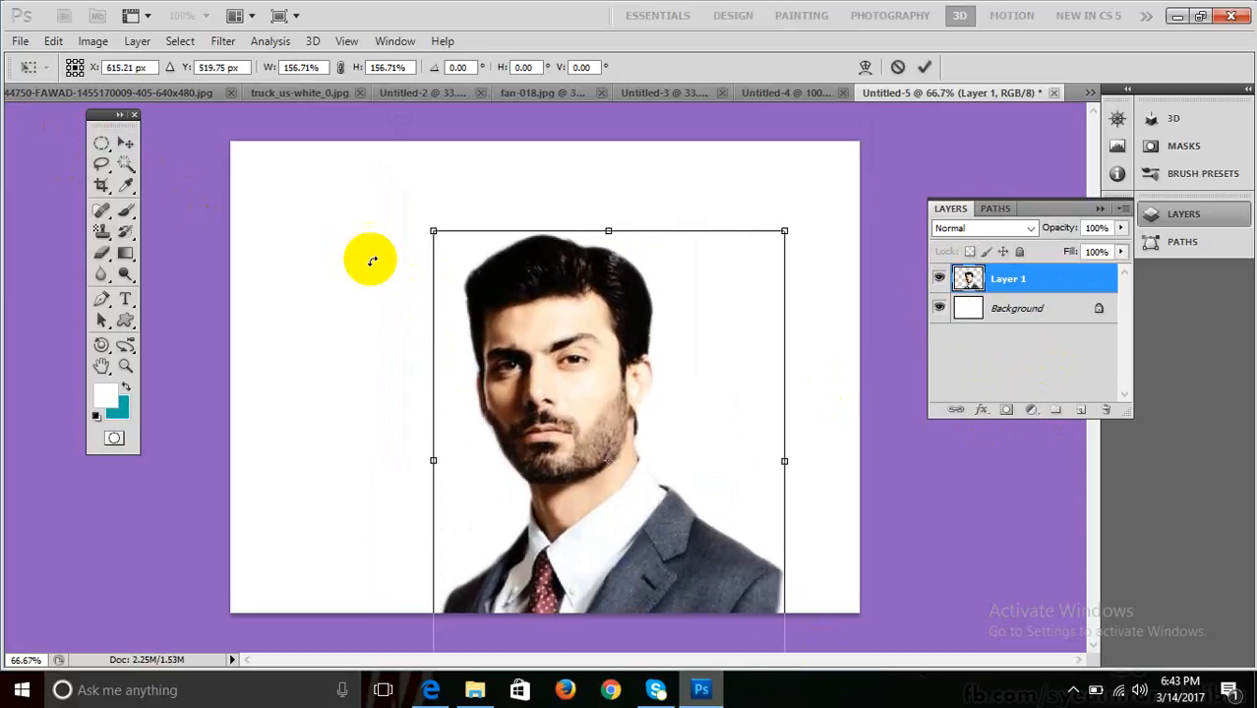
left_click_drag(429, 226, 375, 190)
key("Return")
left_click_drag(610, 293, 668, 290)
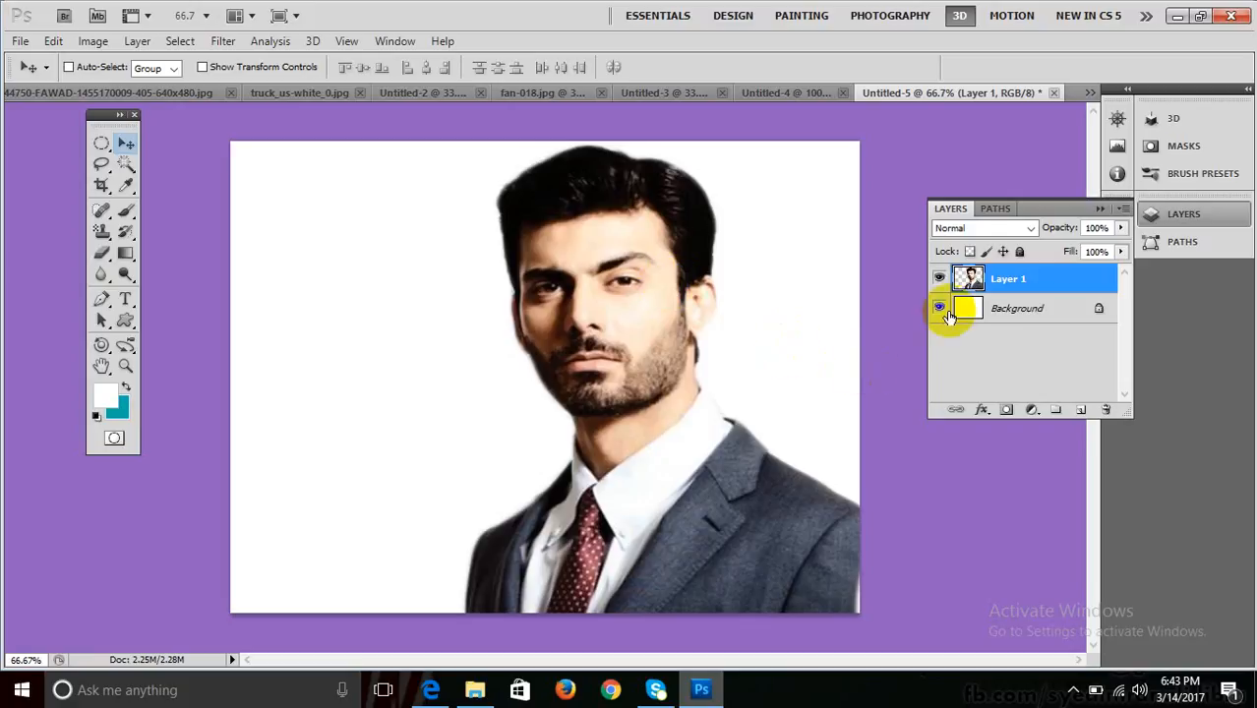
left_click_drag(968, 278, 1080, 409)
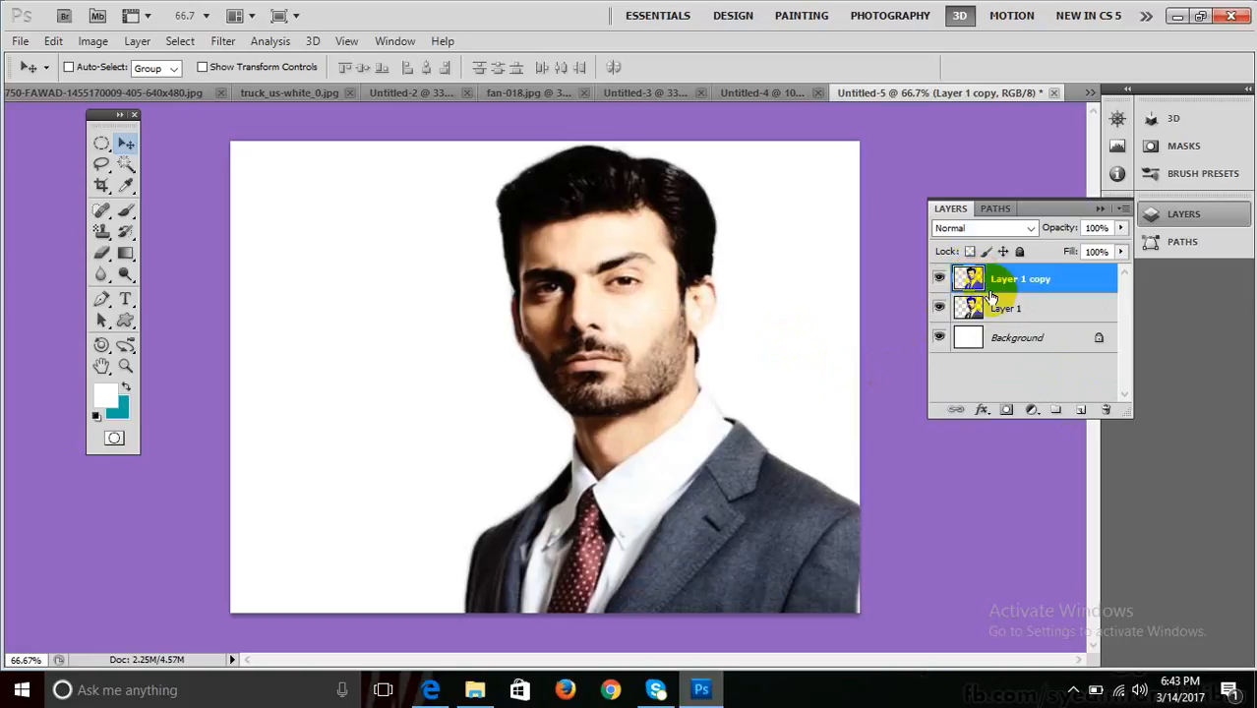
Hide Layer 1 copy and add a teal-filled Layer 2 above the Background.
left_click(986, 305)
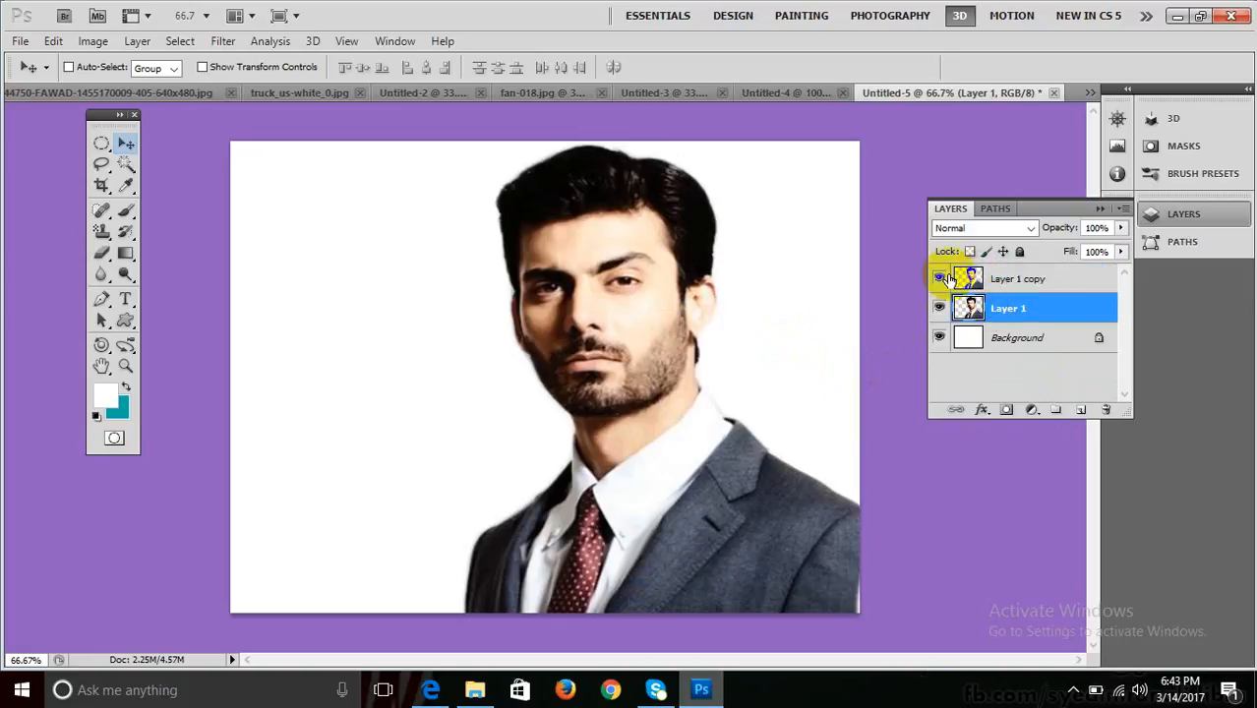
left_click(939, 283)
left_click(969, 334)
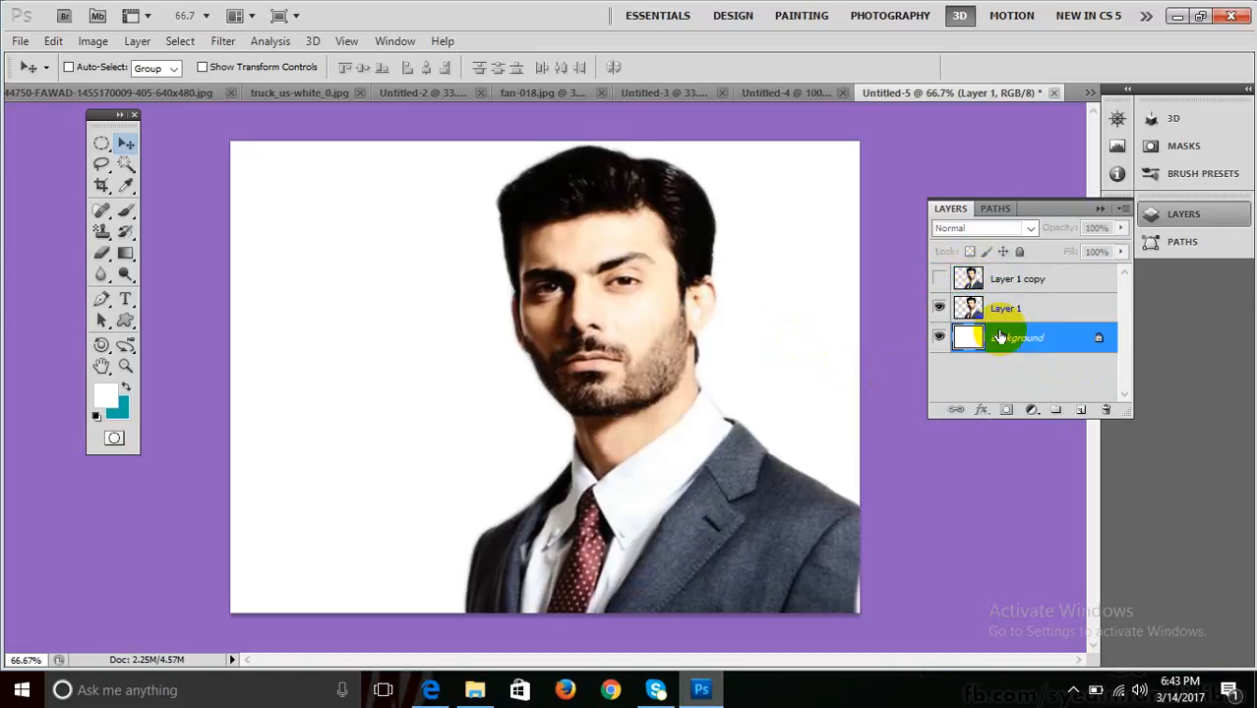
left_click(1078, 411)
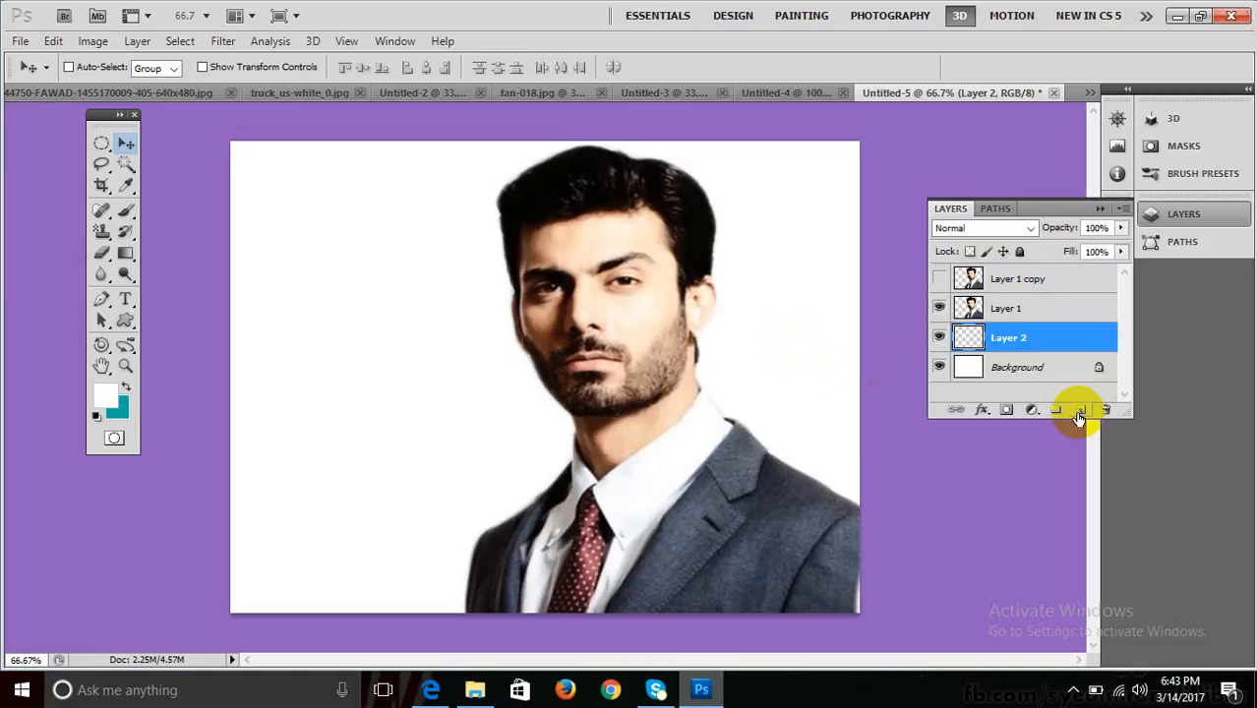
key("alt+BackSpace")
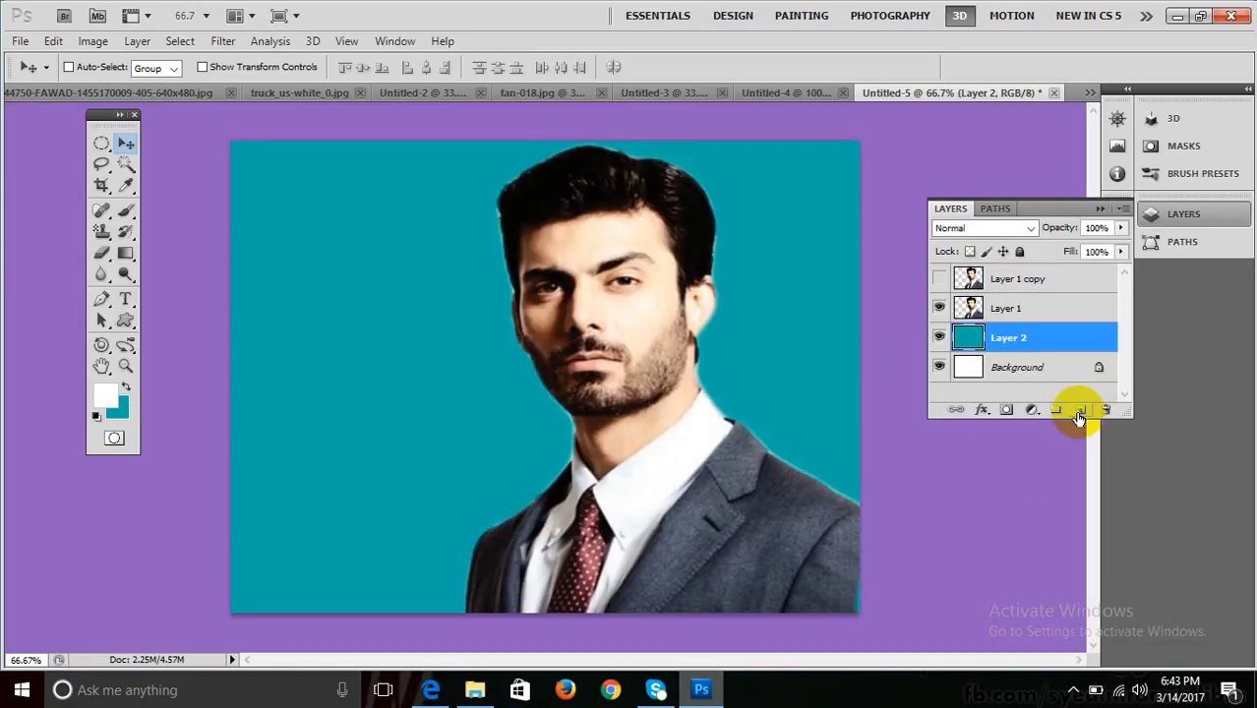
Show Layer 1 copy, try shifting it left, then undo the move.
left_click(998, 308)
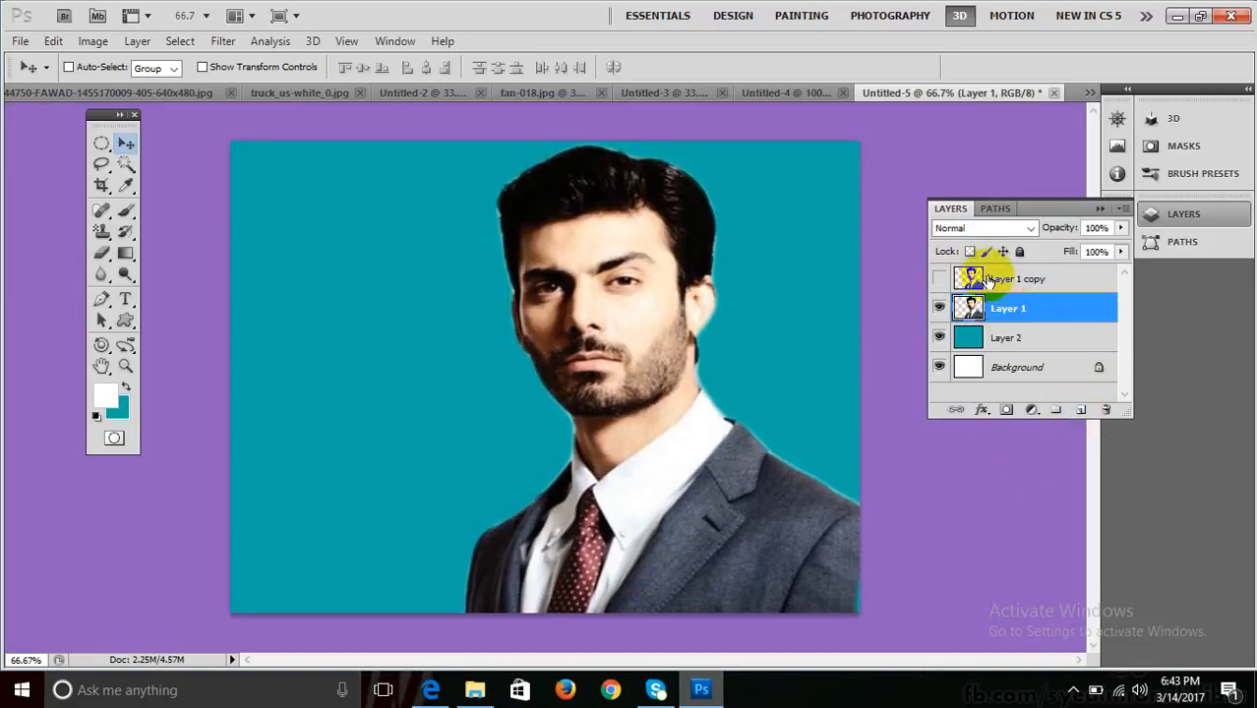
left_click(993, 281)
left_click(939, 278)
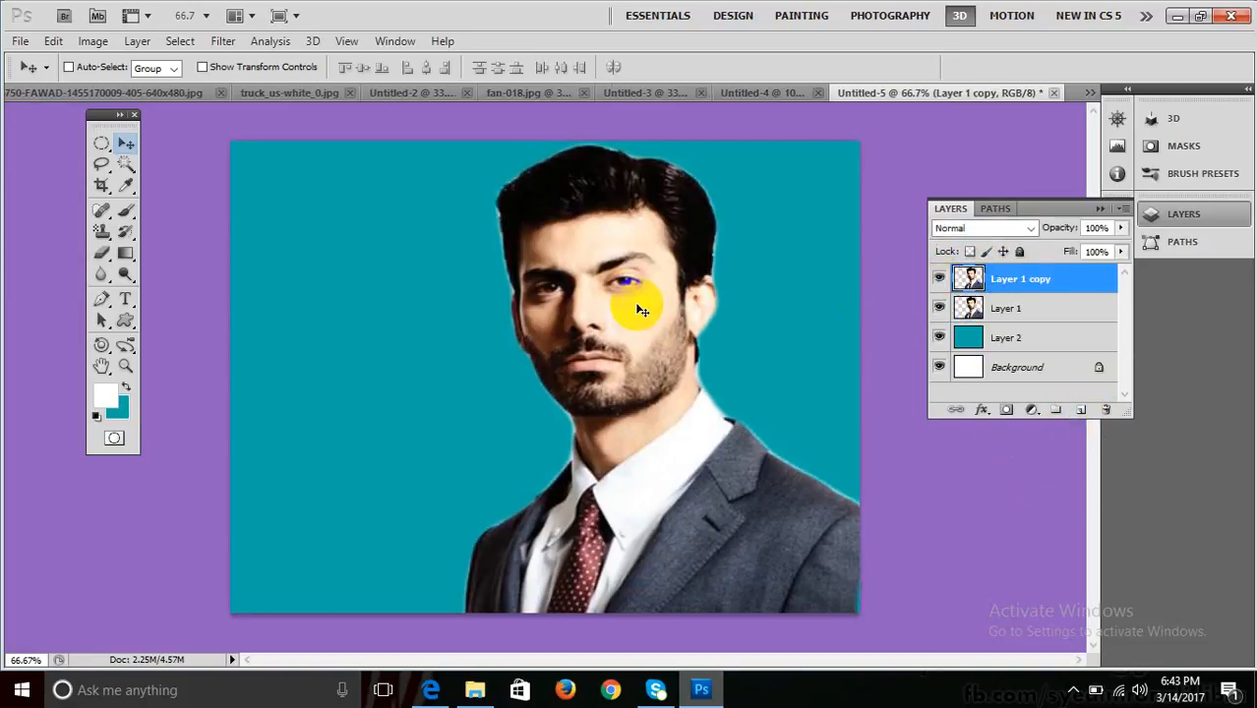
left_click_drag(641, 311, 515, 289)
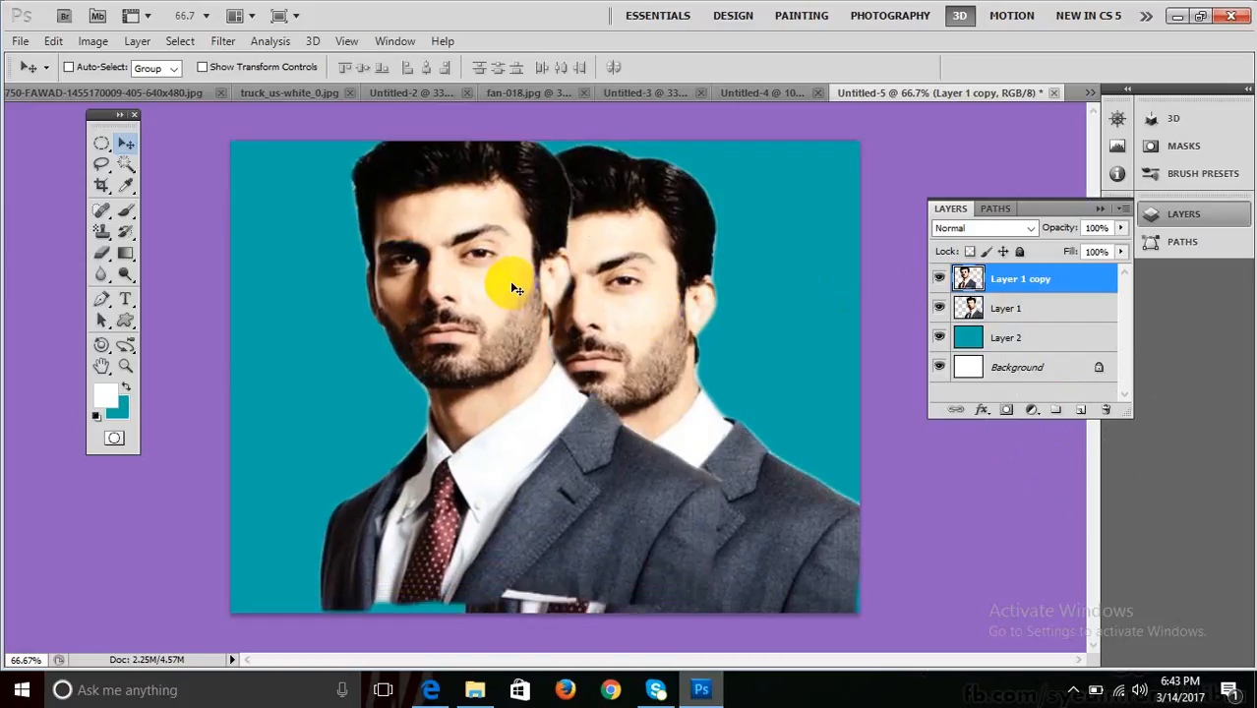
key("ctrl+z")
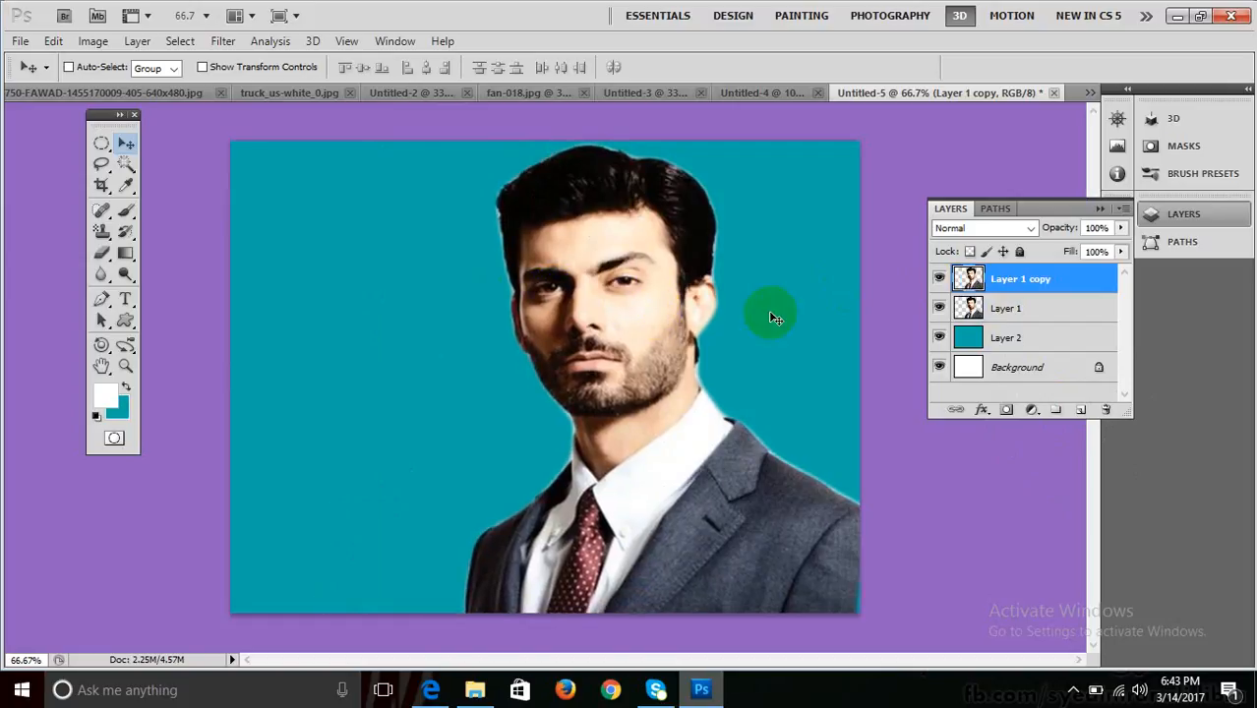
Hide Layer 1 copy again and select Layer 1 for blurring.
left_click(1009, 310)
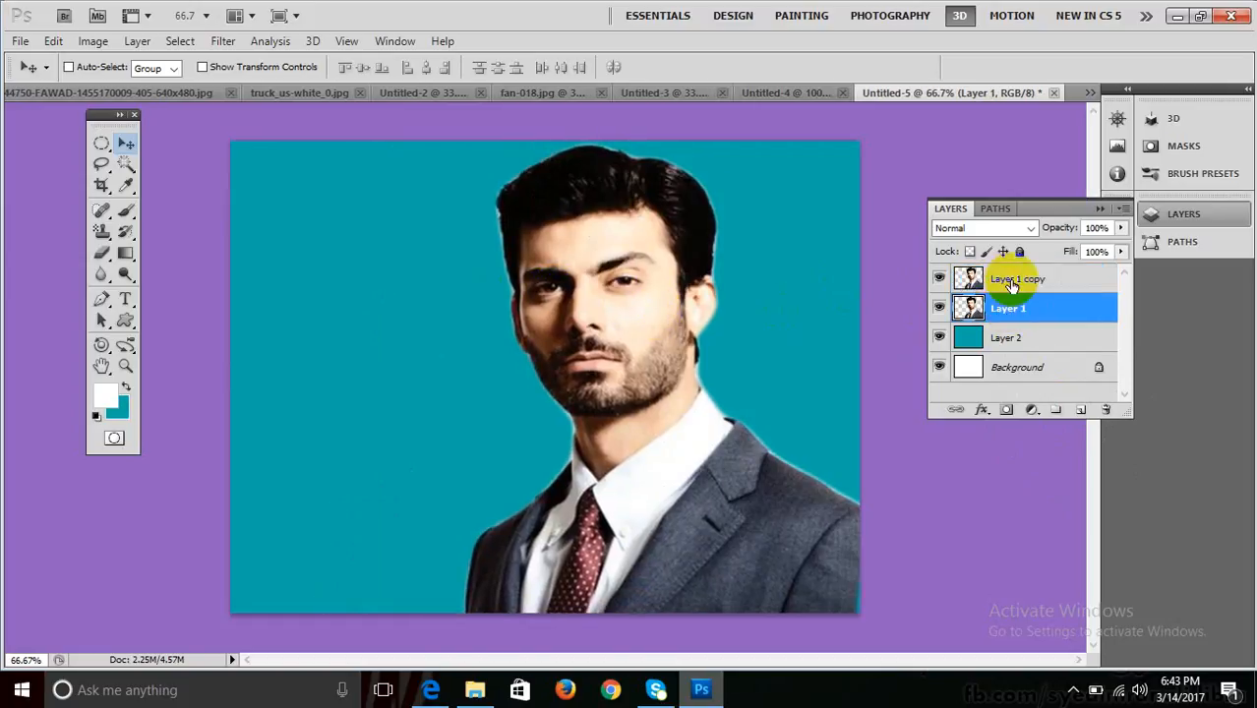
left_click(1003, 279)
left_click(940, 280)
left_click(993, 309)
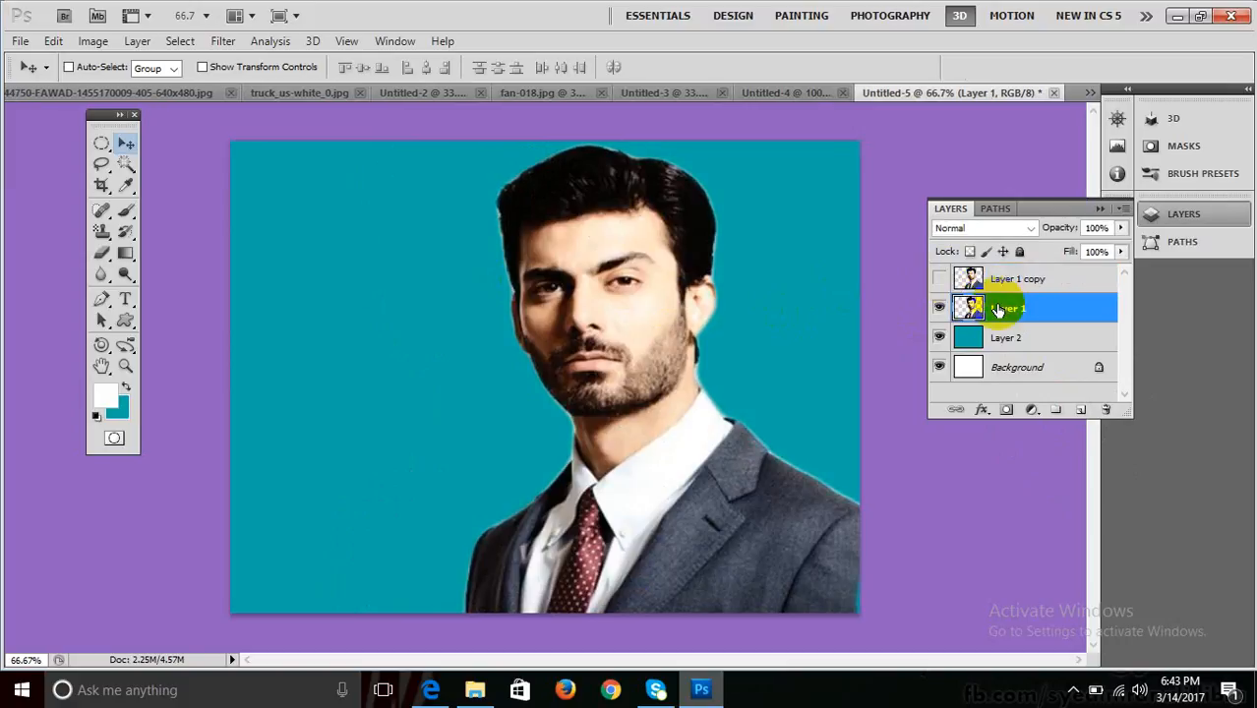
left_click(269, 41)
mouse_move(223, 41)
mouse_move(295, 209)
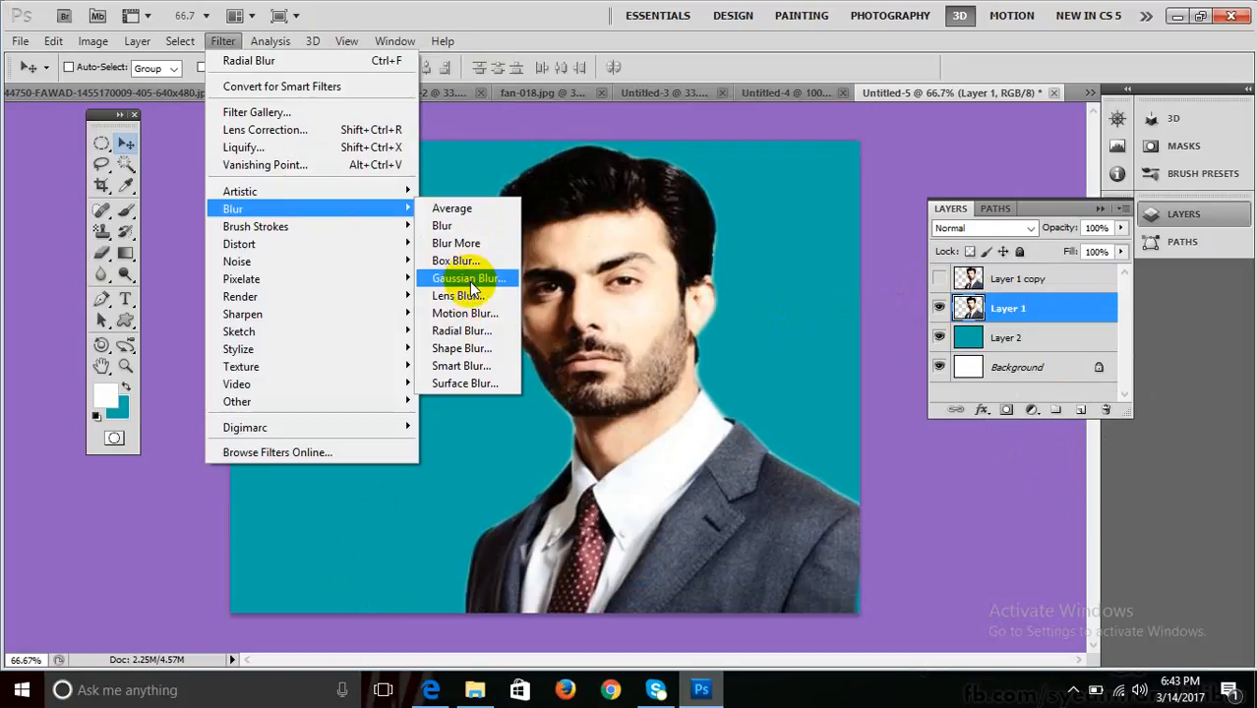
Apply a Zoom-style Radial Blur with a raised amount to Layer 1.
left_click(471, 330)
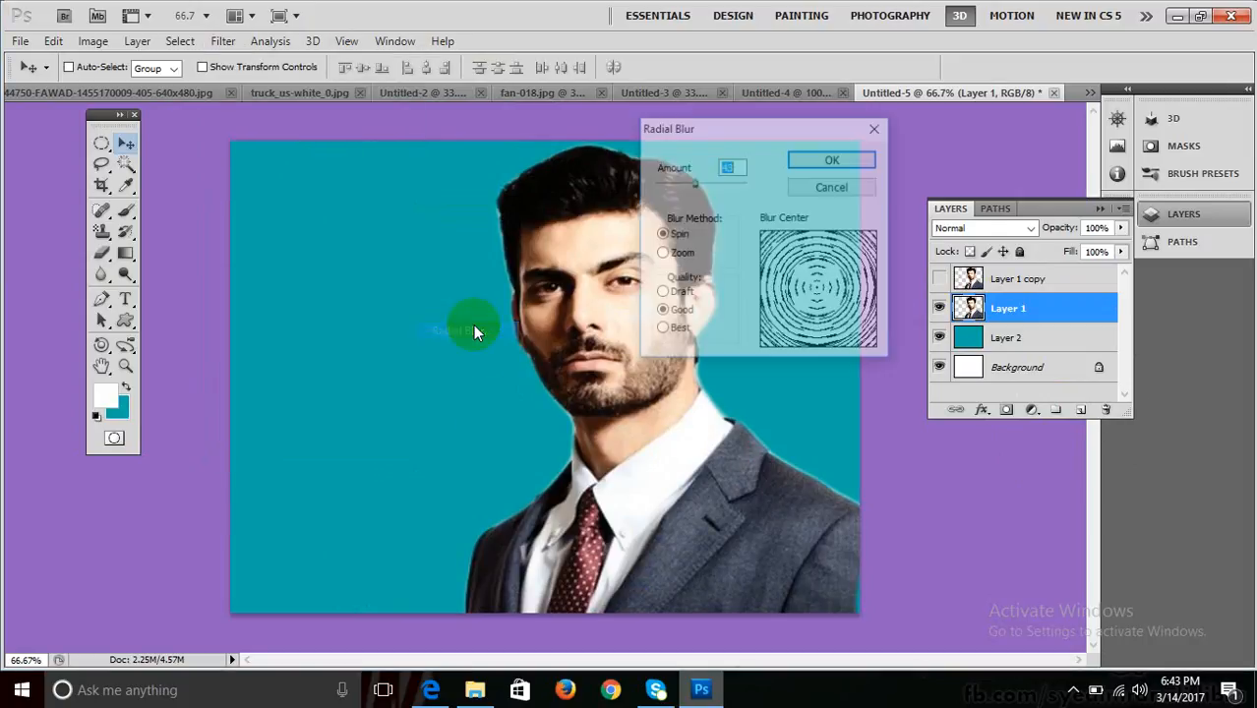
left_click(663, 255)
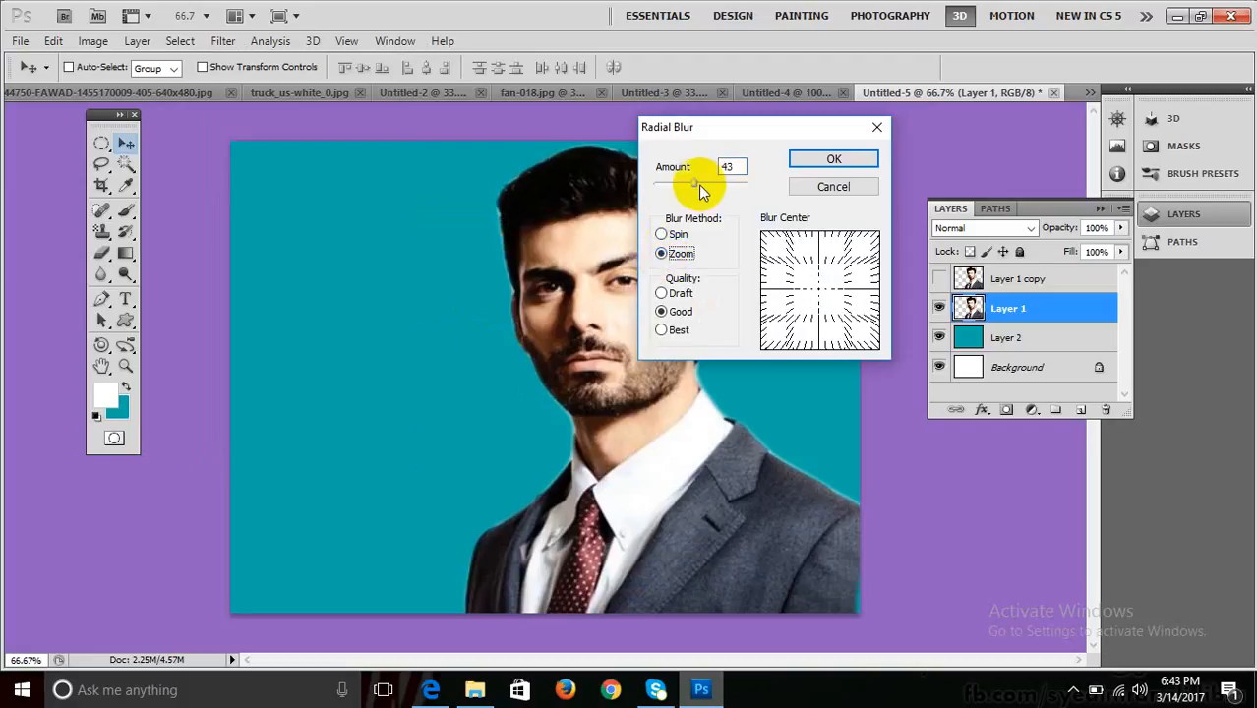
left_click_drag(695, 184, 706, 185)
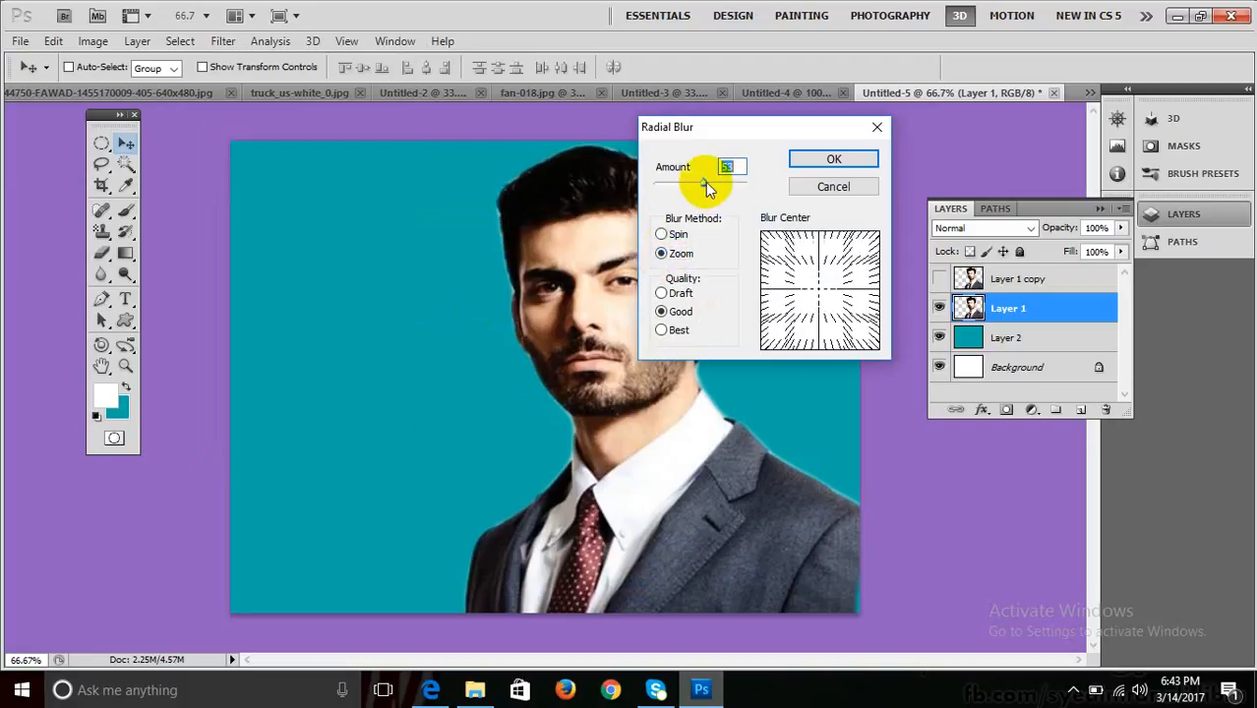
left_click(817, 160)
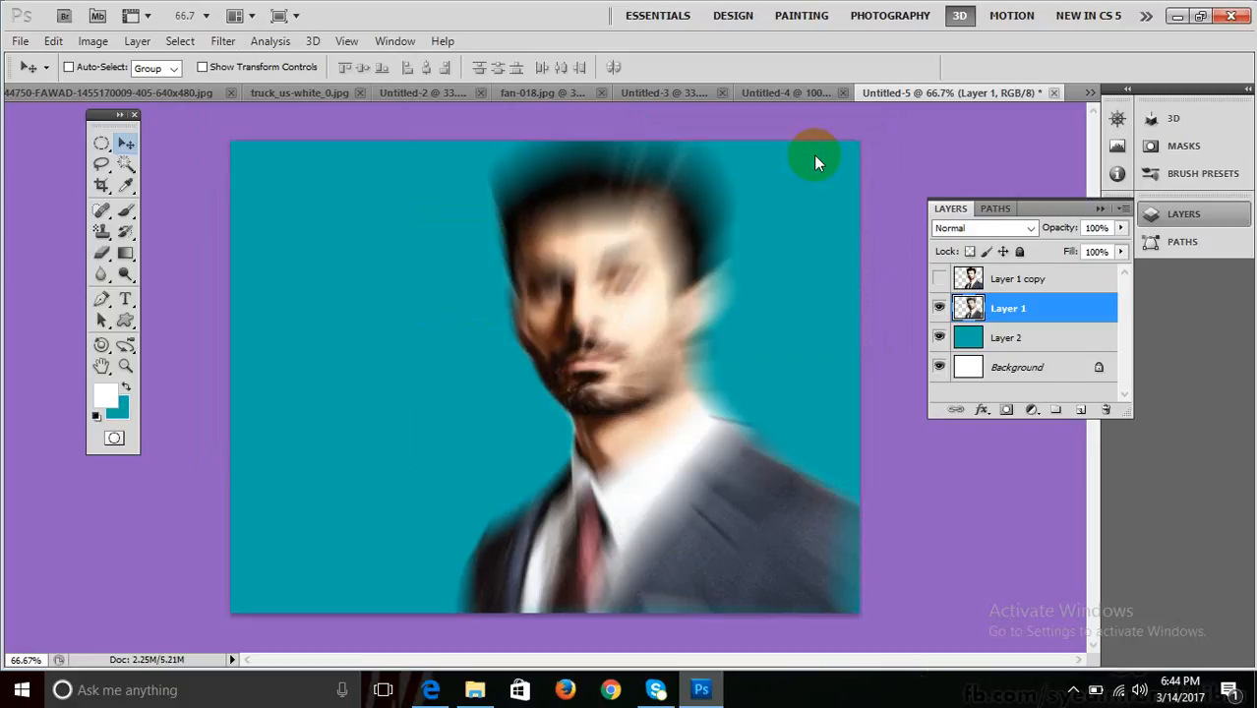
Show and select Layer 1 copy, then shift it left and down.
left_click(939, 280)
left_click(973, 278)
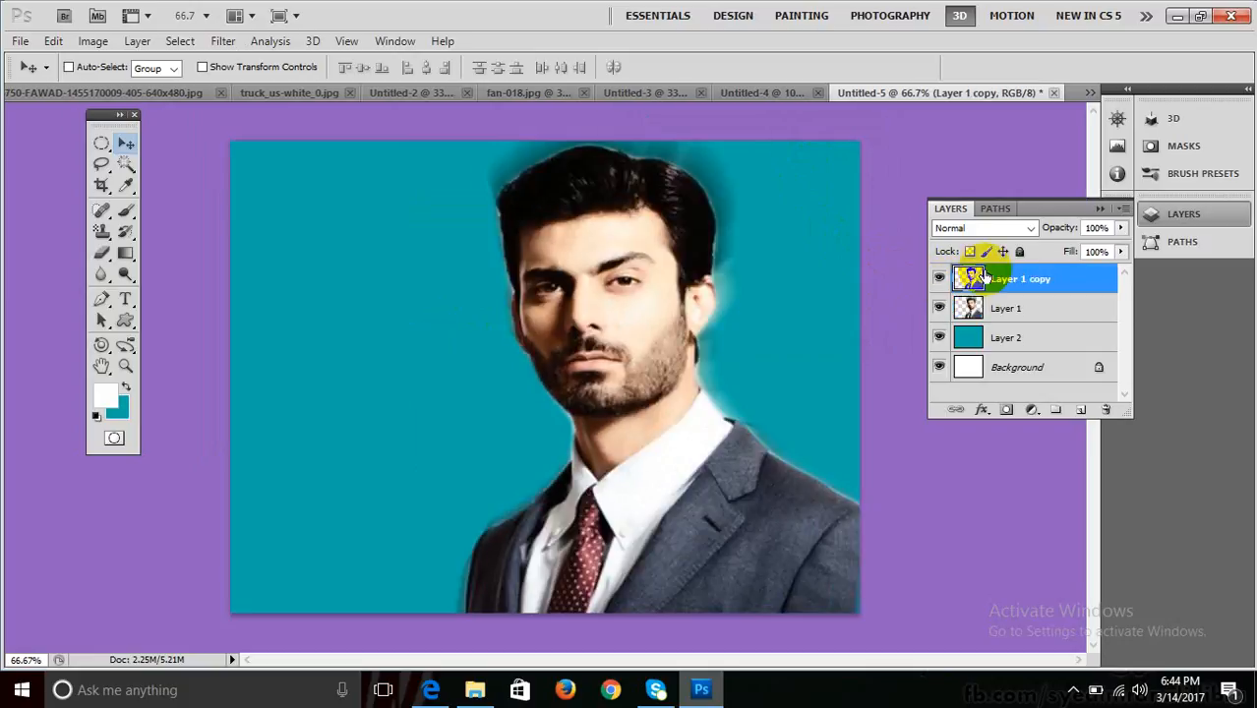
right_click(685, 320)
left_click(685, 322)
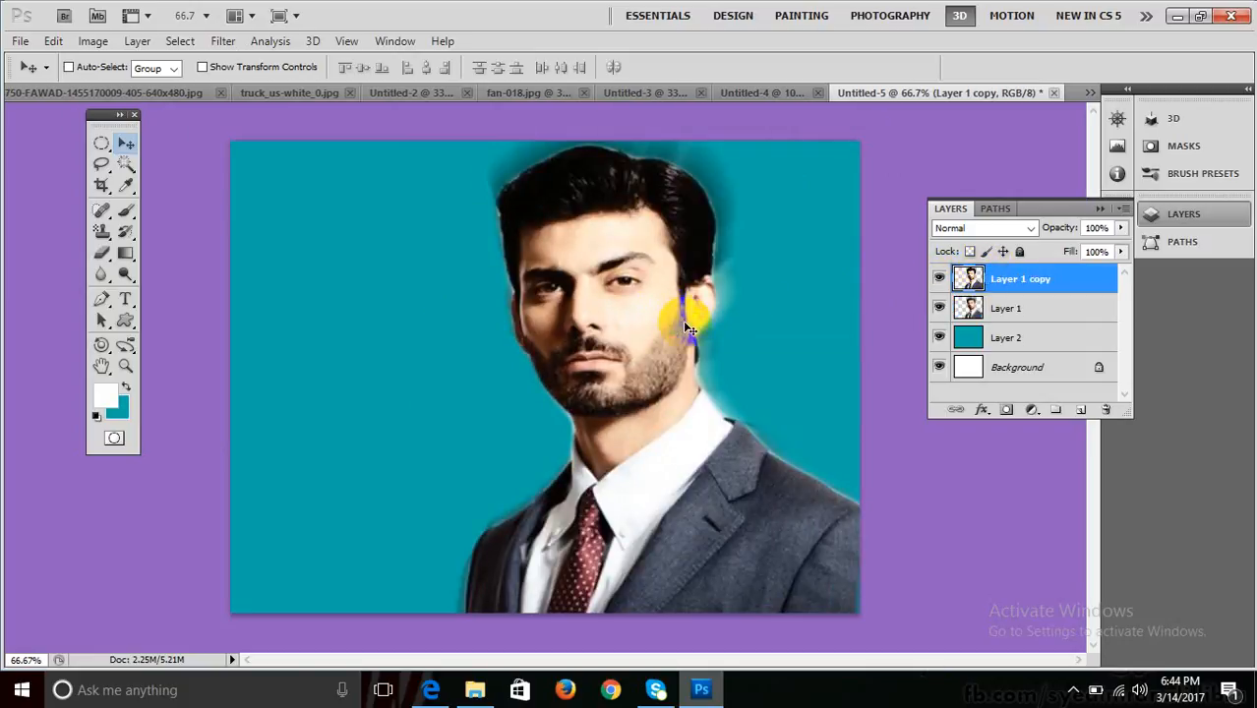
left_click_drag(682, 320, 651, 337)
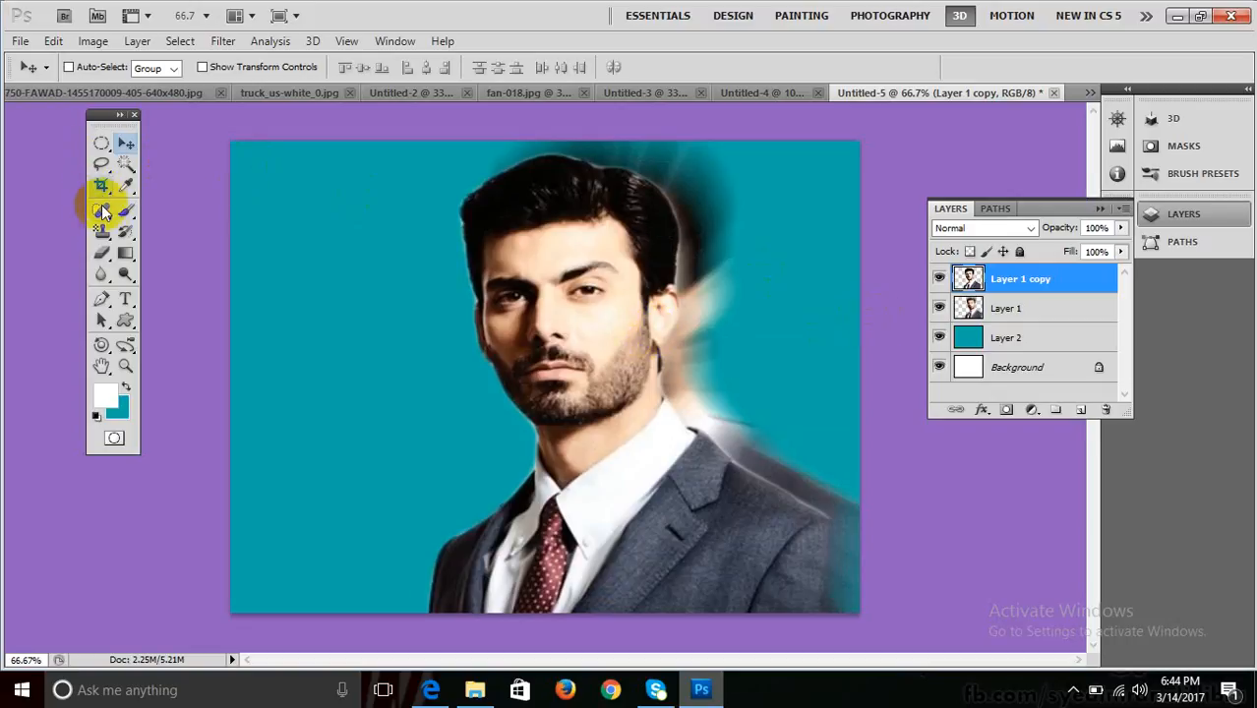
Erase the top and right of the hair and try opacities around 63%, 51%, 81%.
left_click(101, 253)
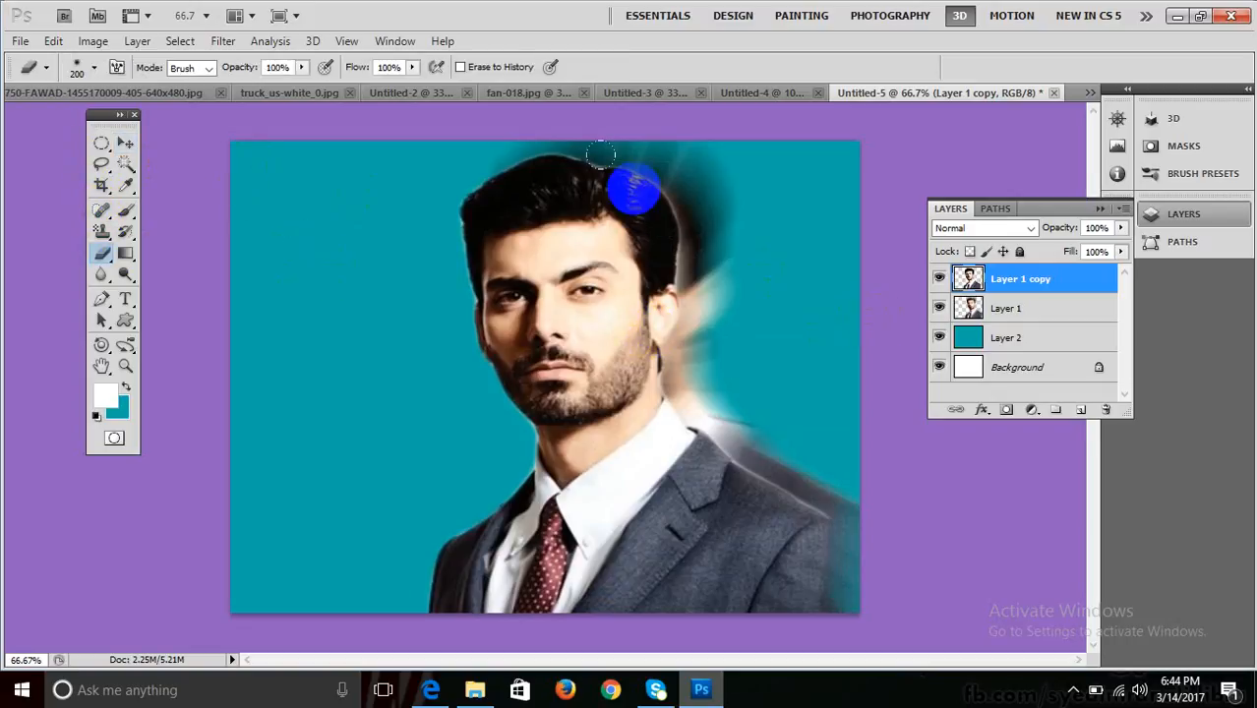
mouse_move(498, 121)
left_mouse_down()
mouse_move(575, 148)
mouse_move(664, 207)
mouse_move(664, 373)
mouse_move(654, 302)
mouse_move(708, 398)
mouse_move(690, 395)
mouse_move(740, 408)
mouse_move(821, 494)
mouse_move(820, 549)
mouse_move(878, 521)
left_mouse_up()
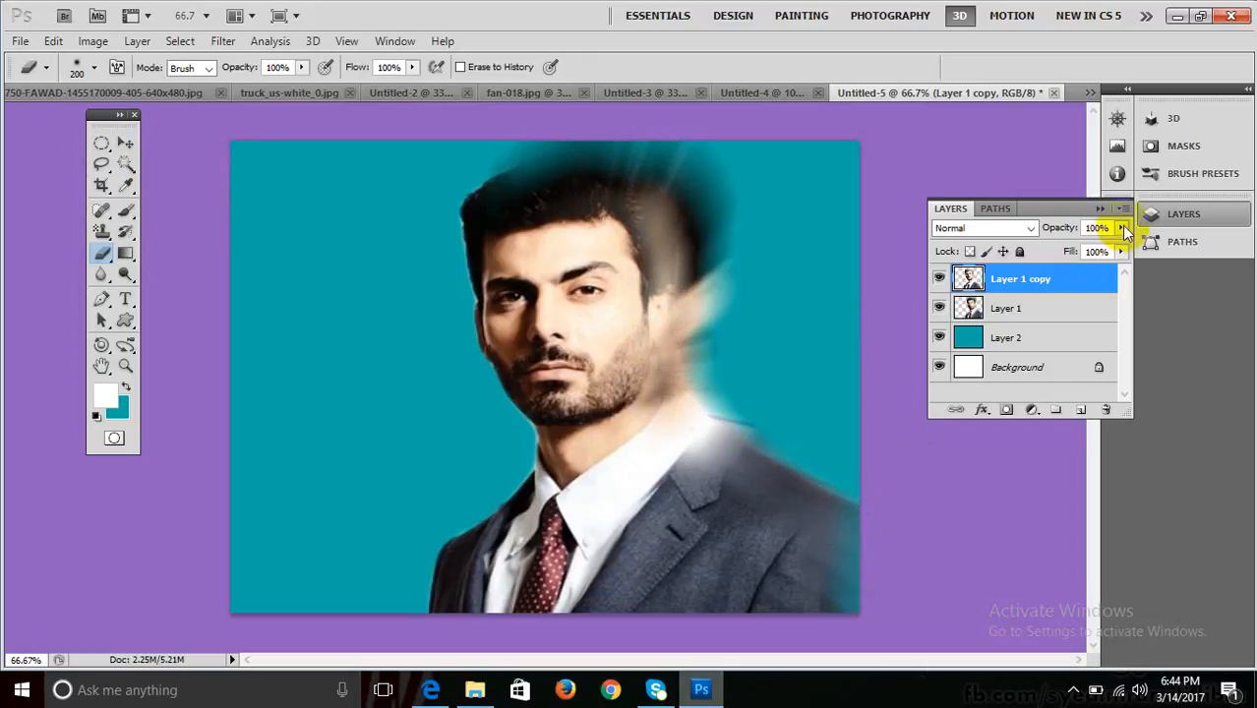
left_click(1120, 228)
left_click_drag(1105, 254, 1088, 254)
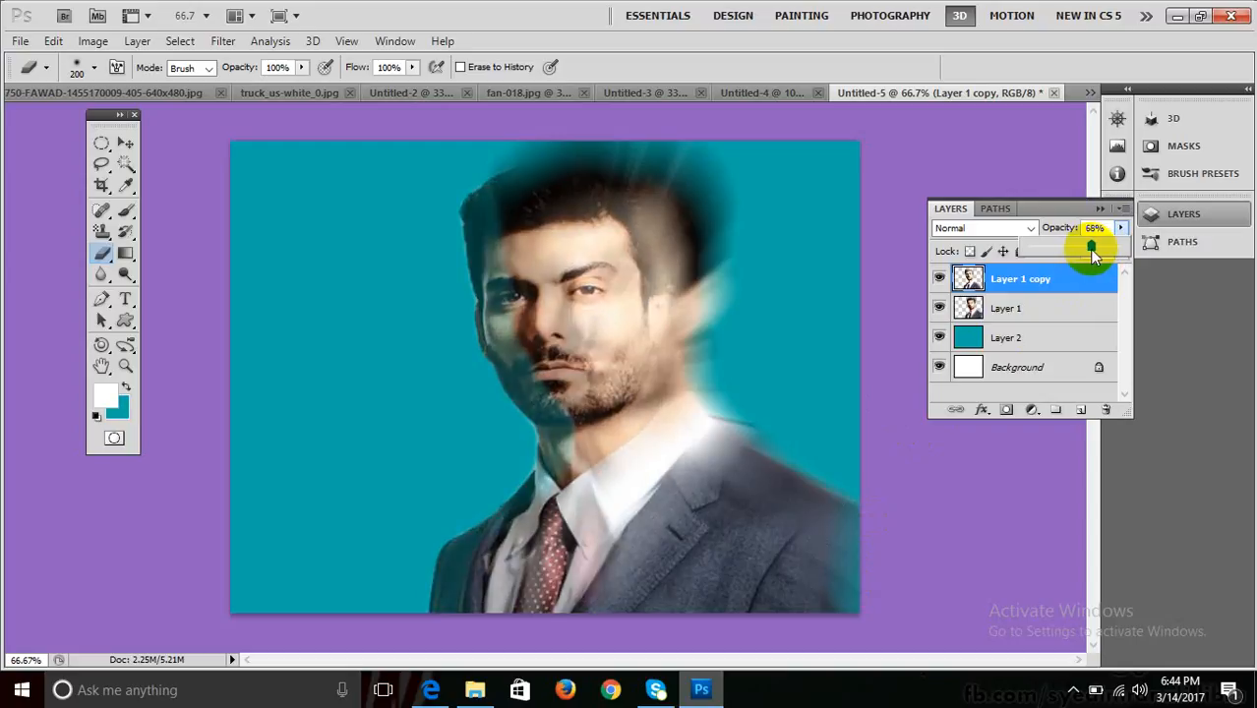
mouse_move(1088, 249)
left_mouse_down()
mouse_move(1079, 261)
mouse_move(1089, 250)
left_mouse_up()
left_click_drag(1100, 245, 1111, 242)
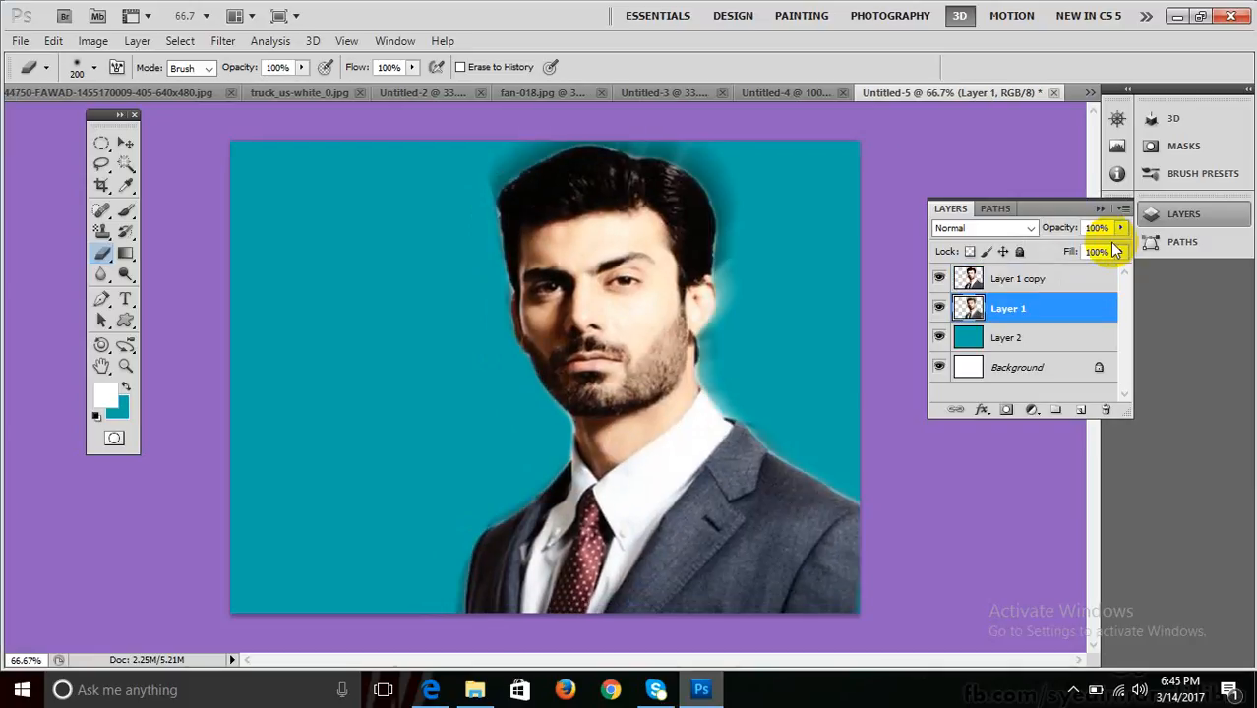
left_click(125, 143)
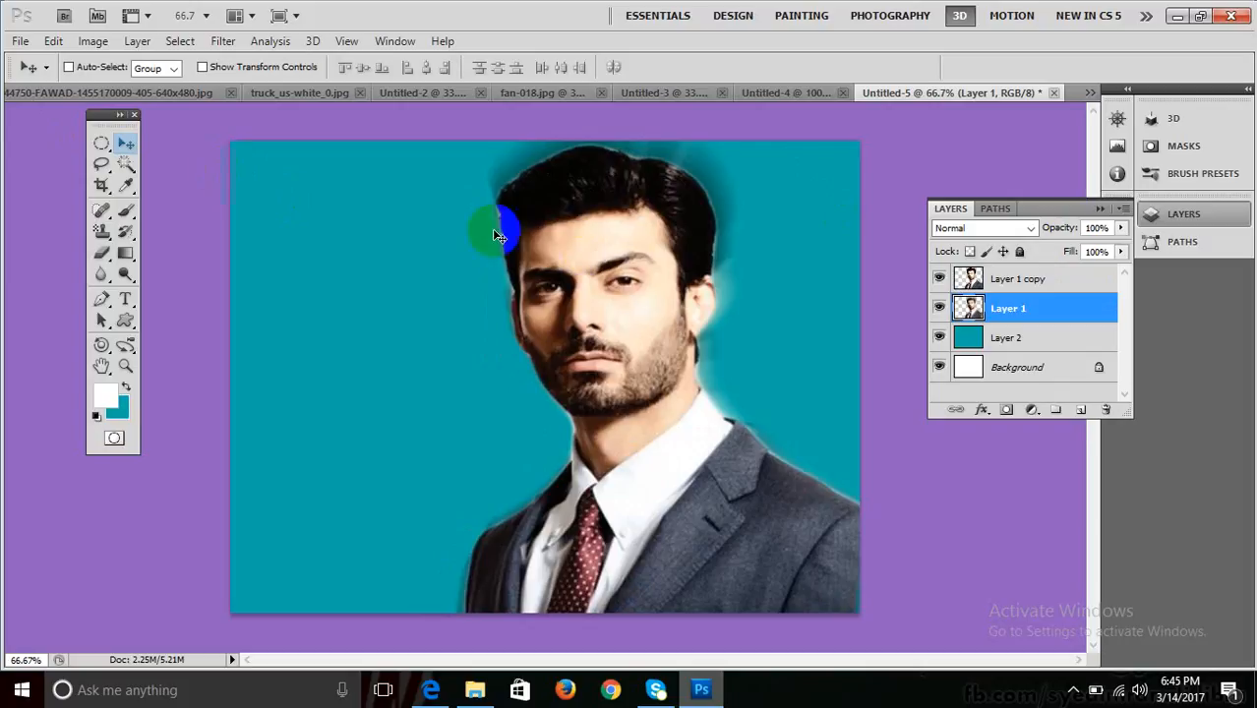
left_click_drag(499, 236, 637, 226)
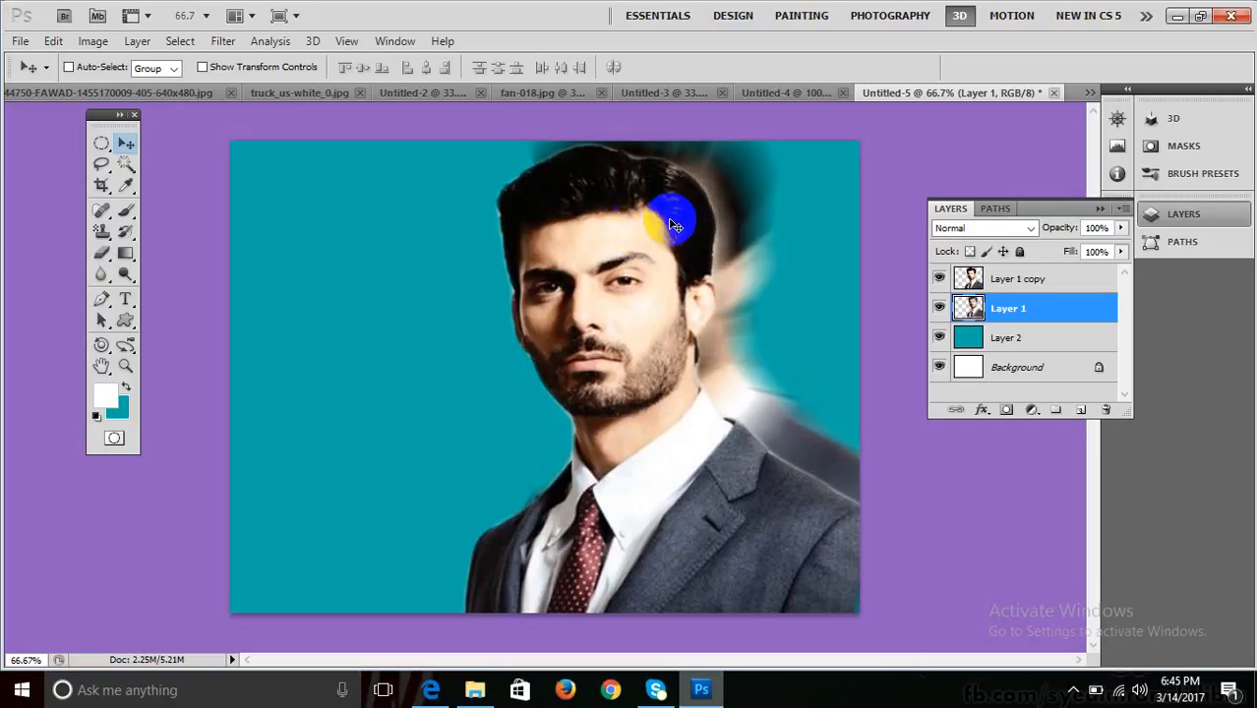
left_click(949, 228)
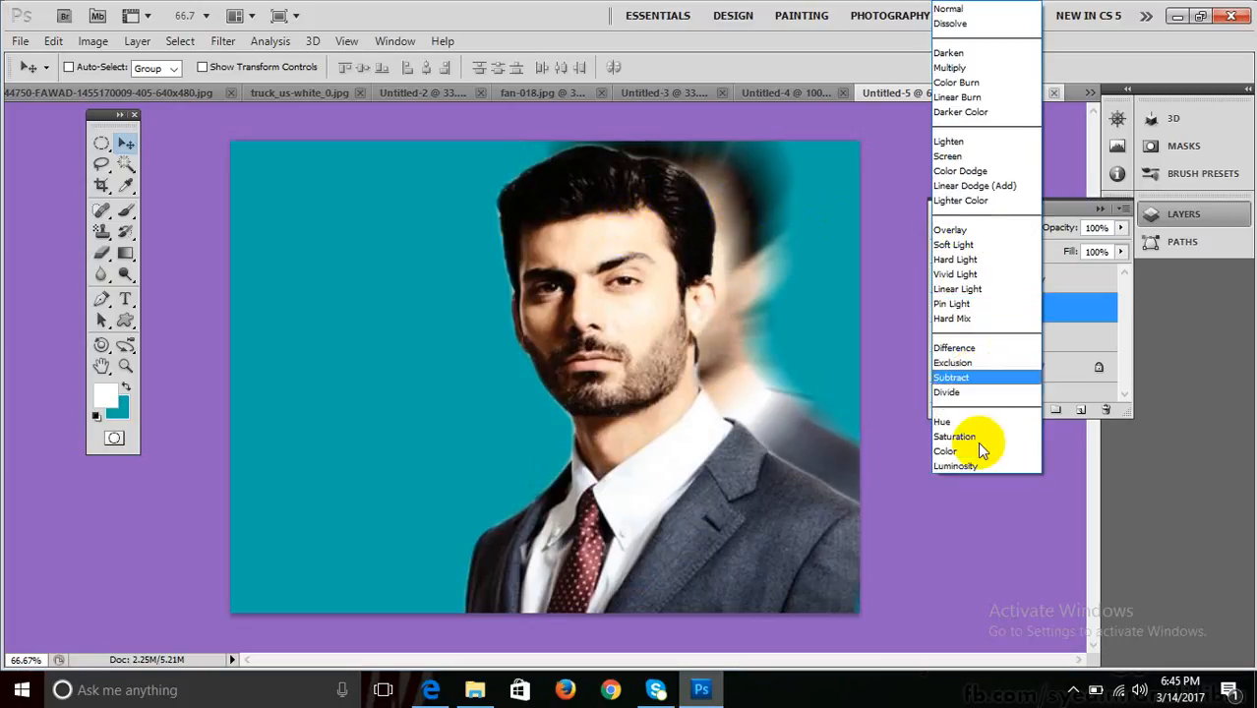
left_click(980, 463)
left_click(1121, 228)
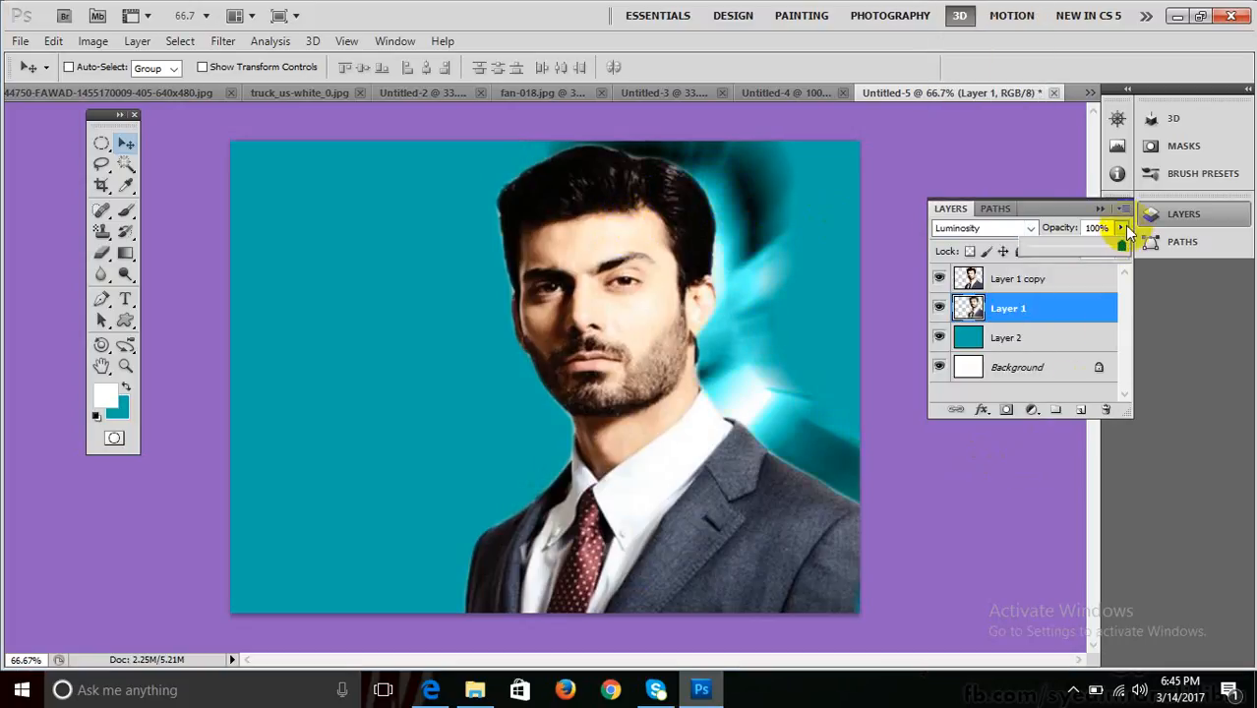
left_click_drag(1121, 245, 1085, 244)
left_click(769, 256)
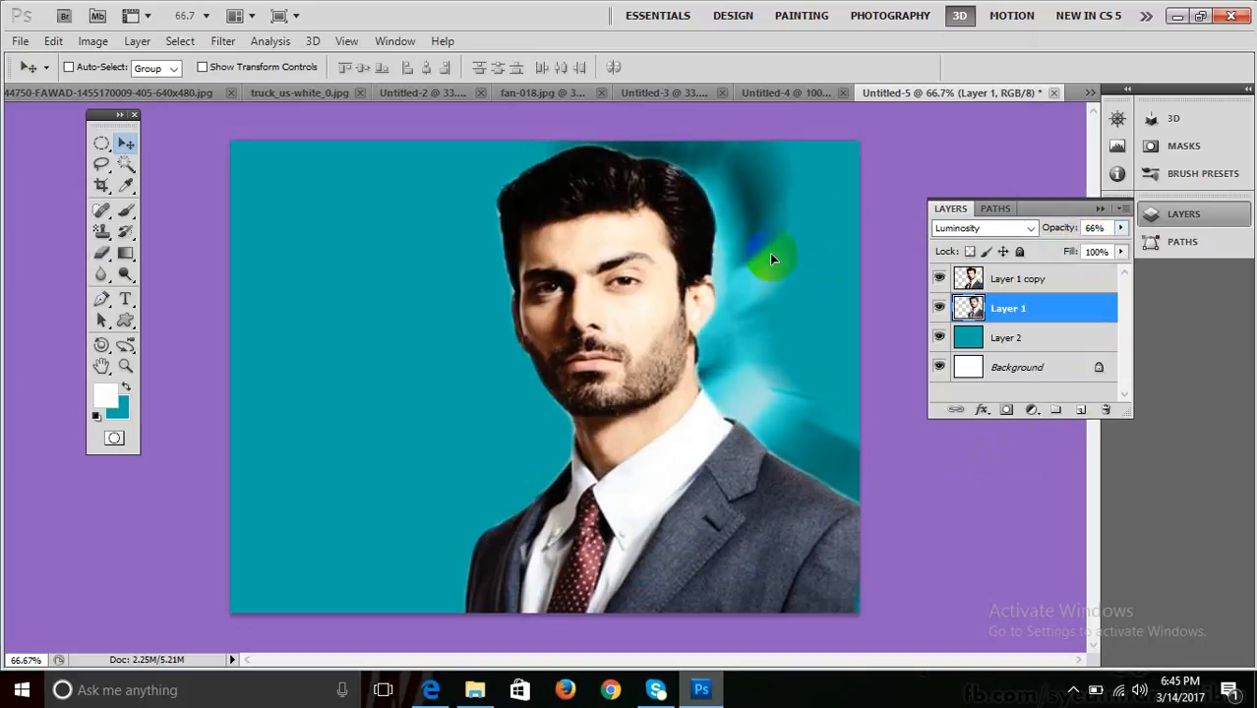
left_click_drag(771, 259, 802, 246)
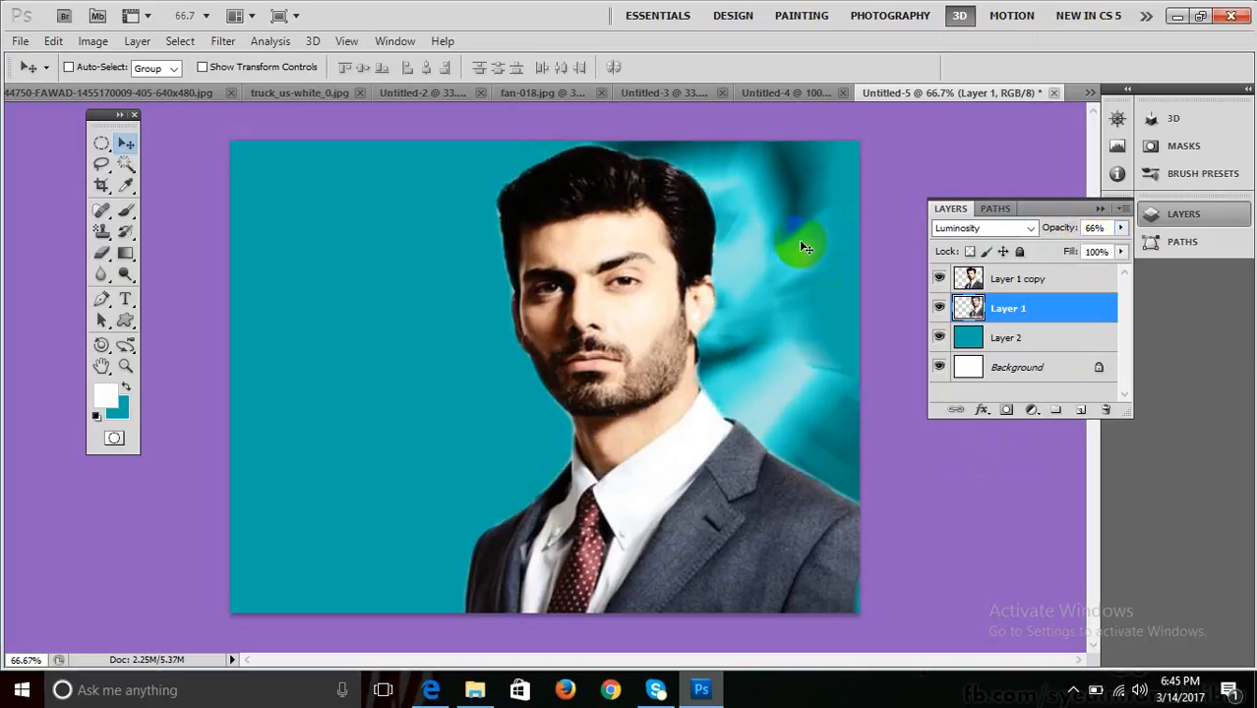
key("0")
key("ctrl+alt+z")
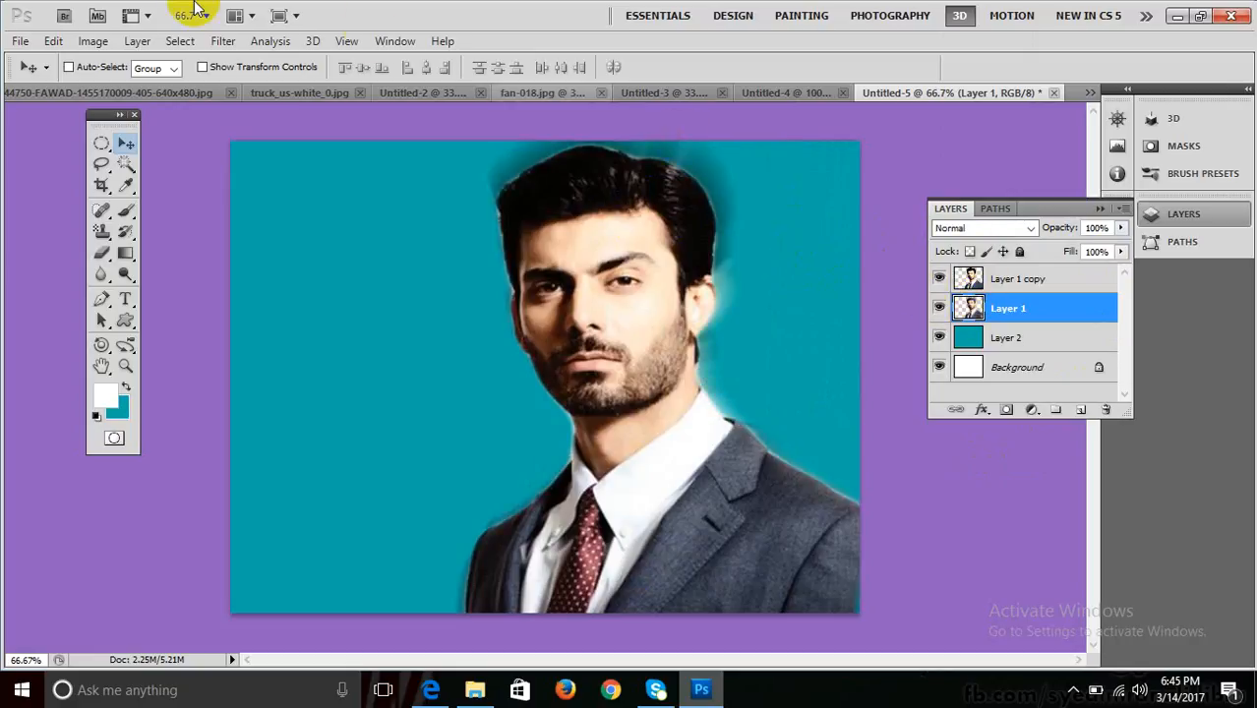
left_click(221, 41)
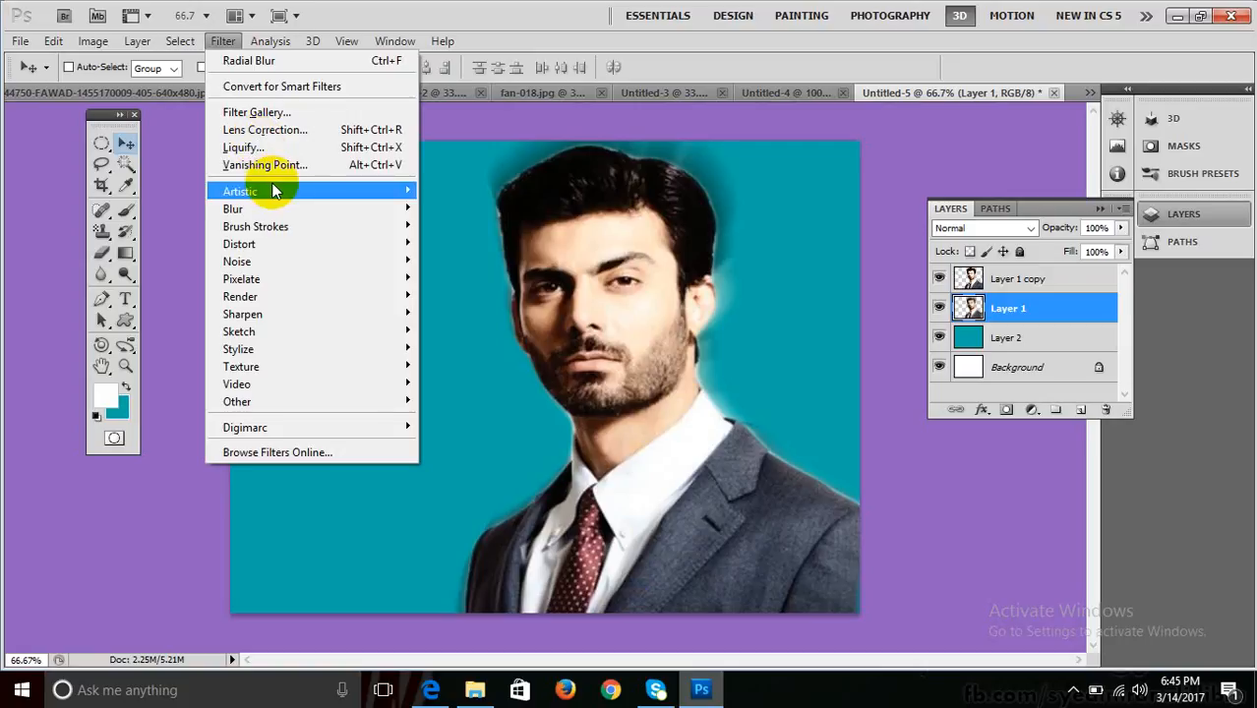
mouse_move(283, 208)
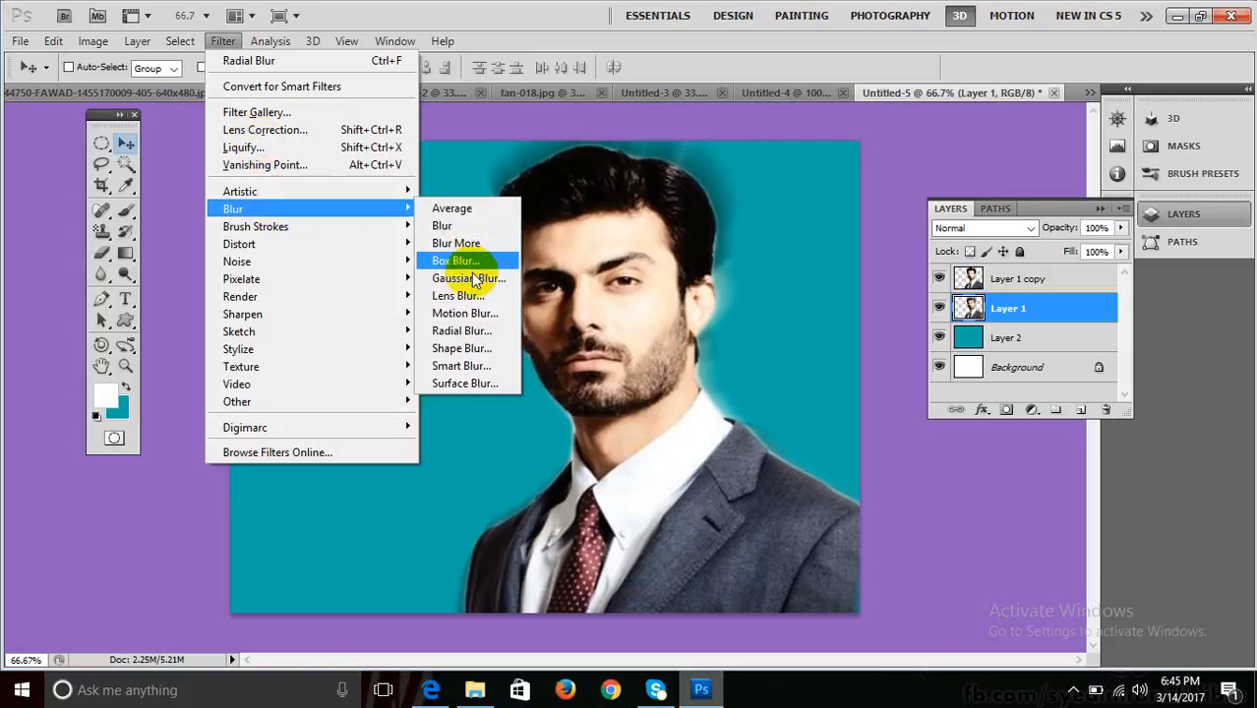
left_click(534, 11)
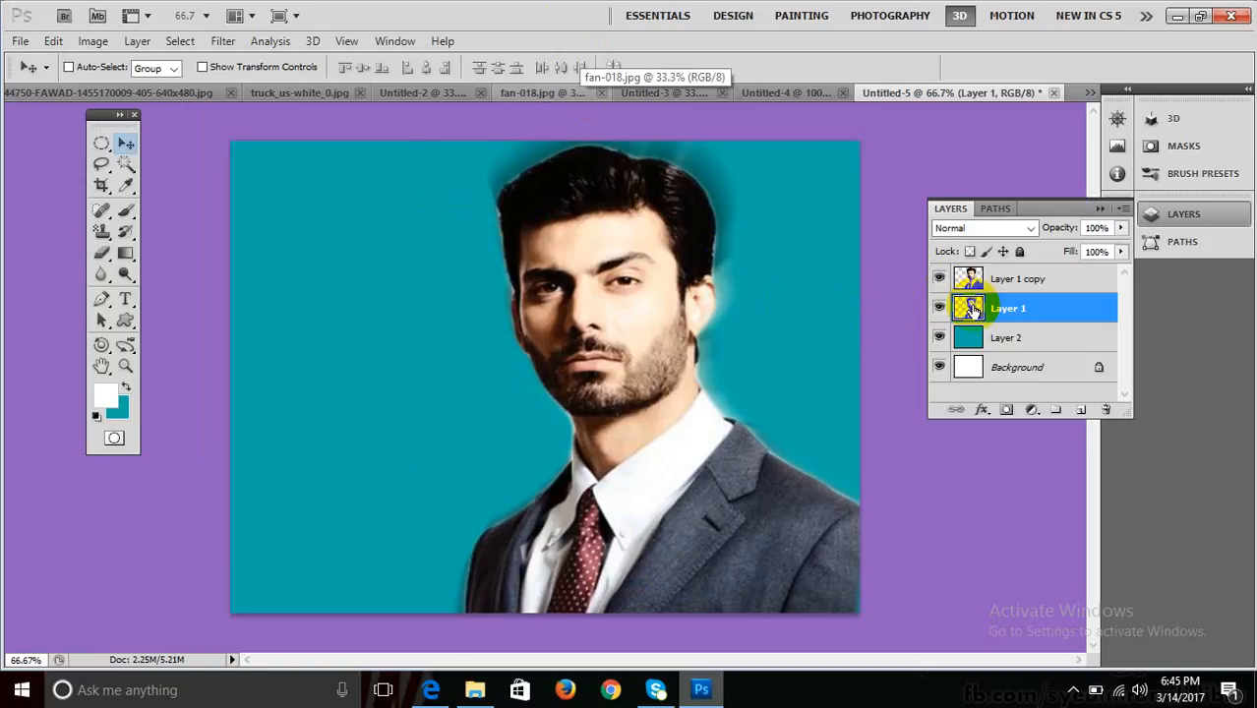
Delete the blurred Layer 1 glow and select the Rectangular Marquee tool.
left_click_drag(970, 313, 1106, 411)
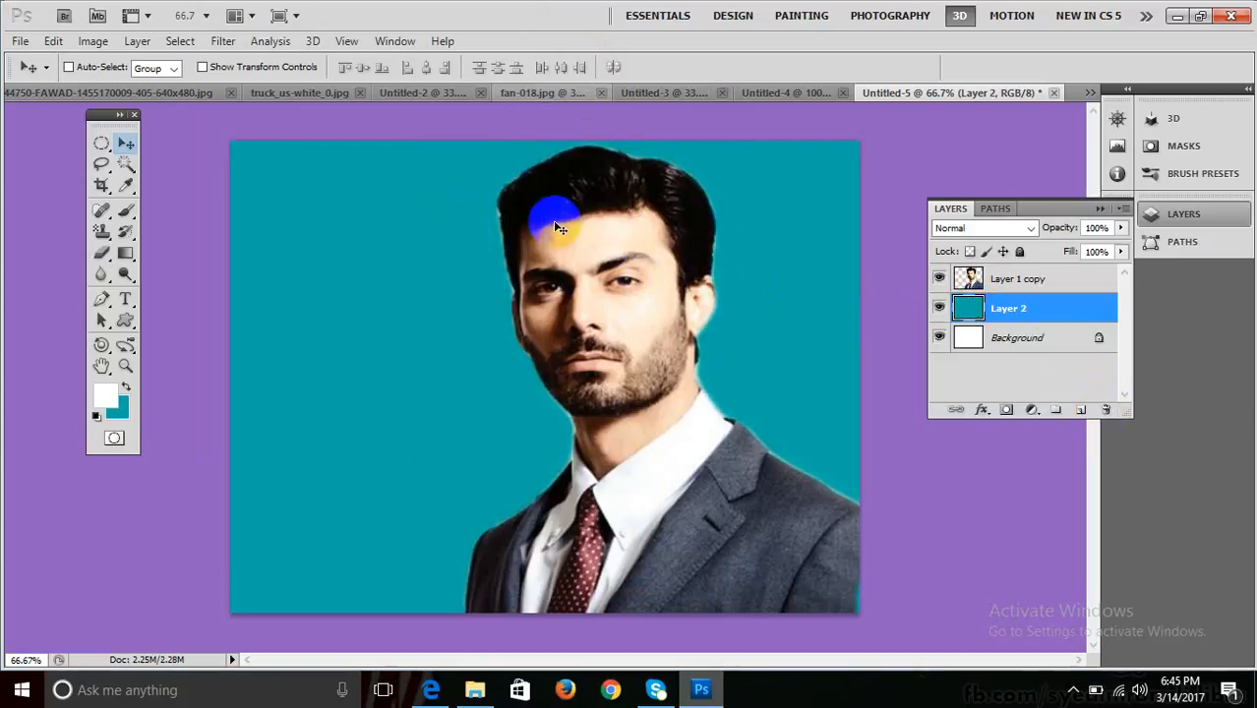
left_click(102, 146)
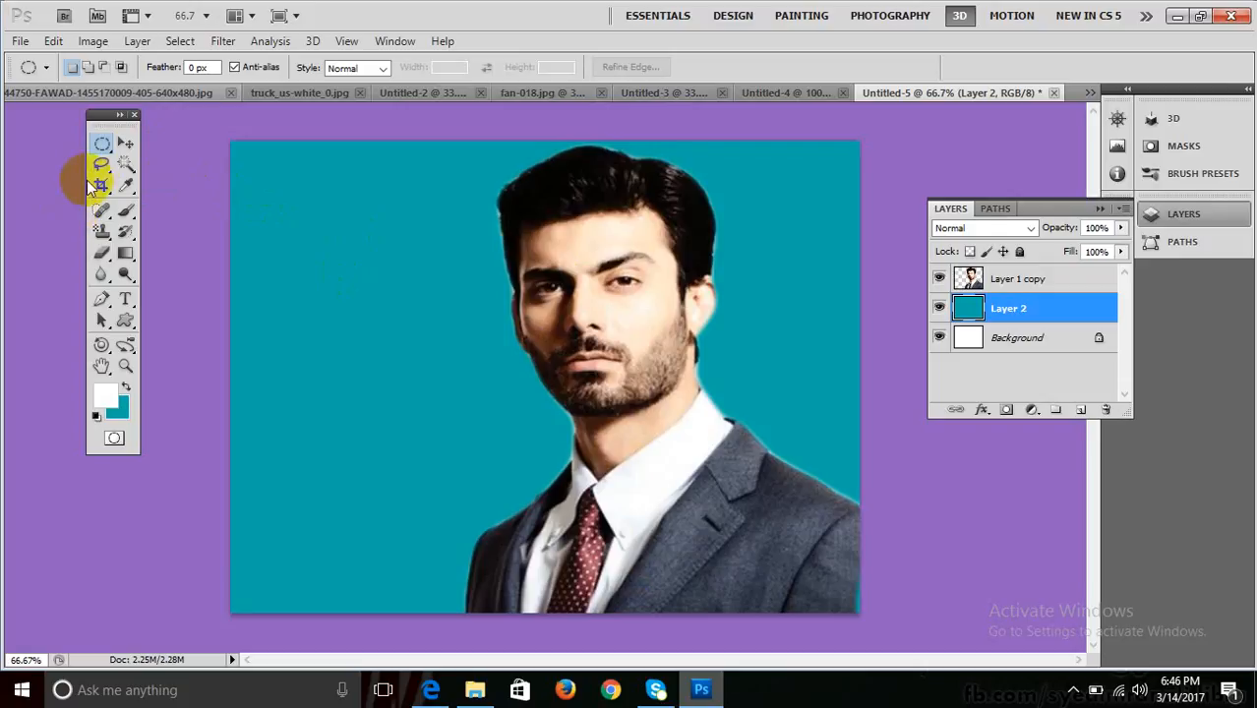
Trace the man's face and neck with the Magnetic Lasso.
mouse_move(102, 163)
left_mouse_down()
mouse_move(202, 207)
mouse_move(203, 191)
left_mouse_up()
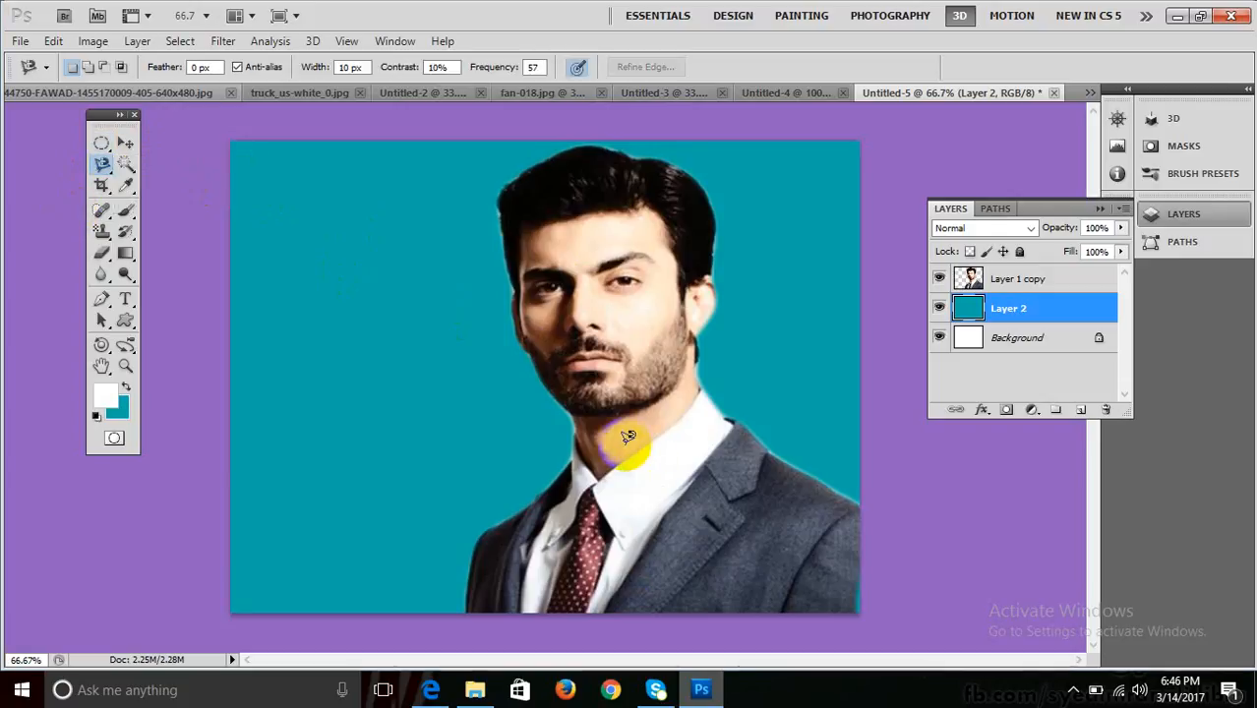
left_click(581, 448)
left_click(603, 472)
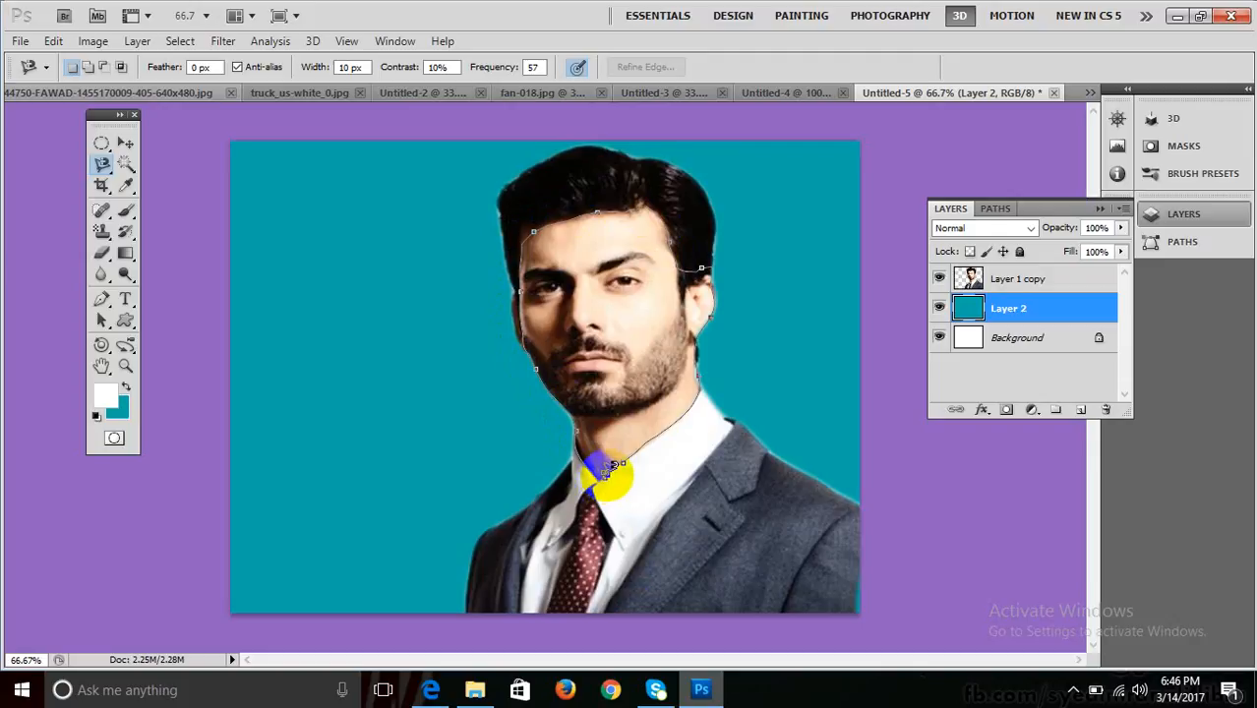
left_click(609, 470)
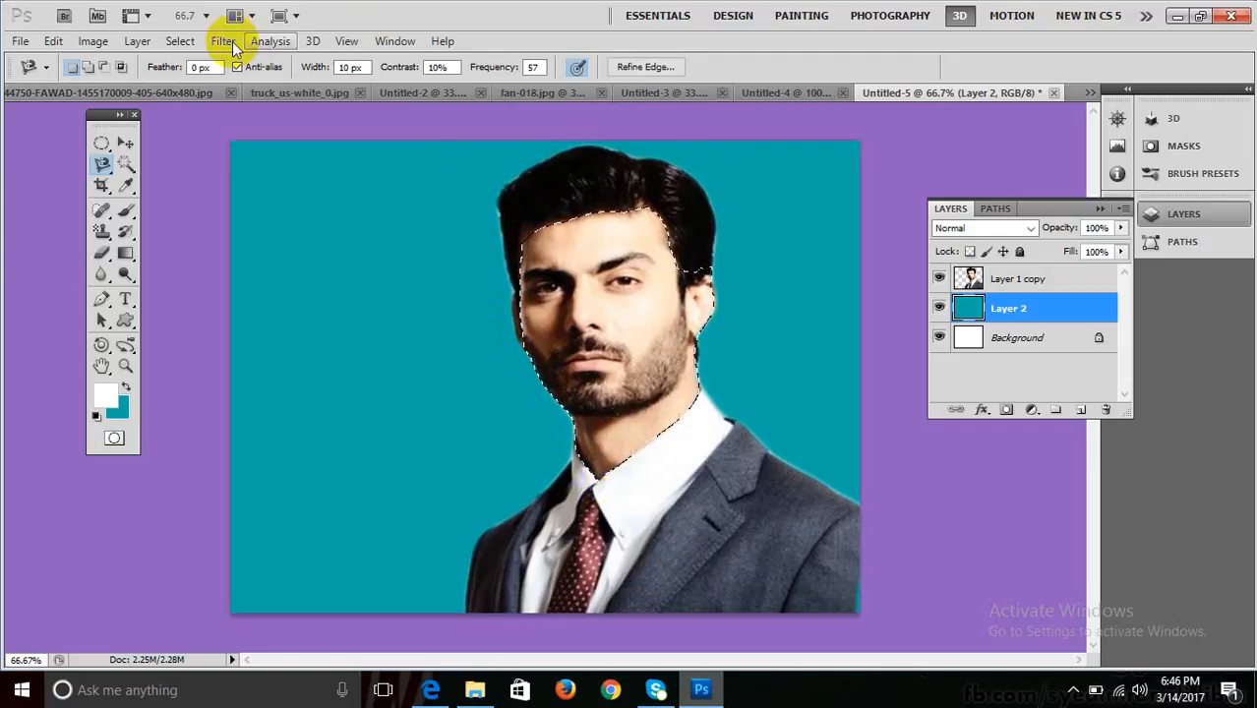
Refine the selection edge with Smooth 8 and a slight feather.
left_click(222, 42)
left_click(210, 224)
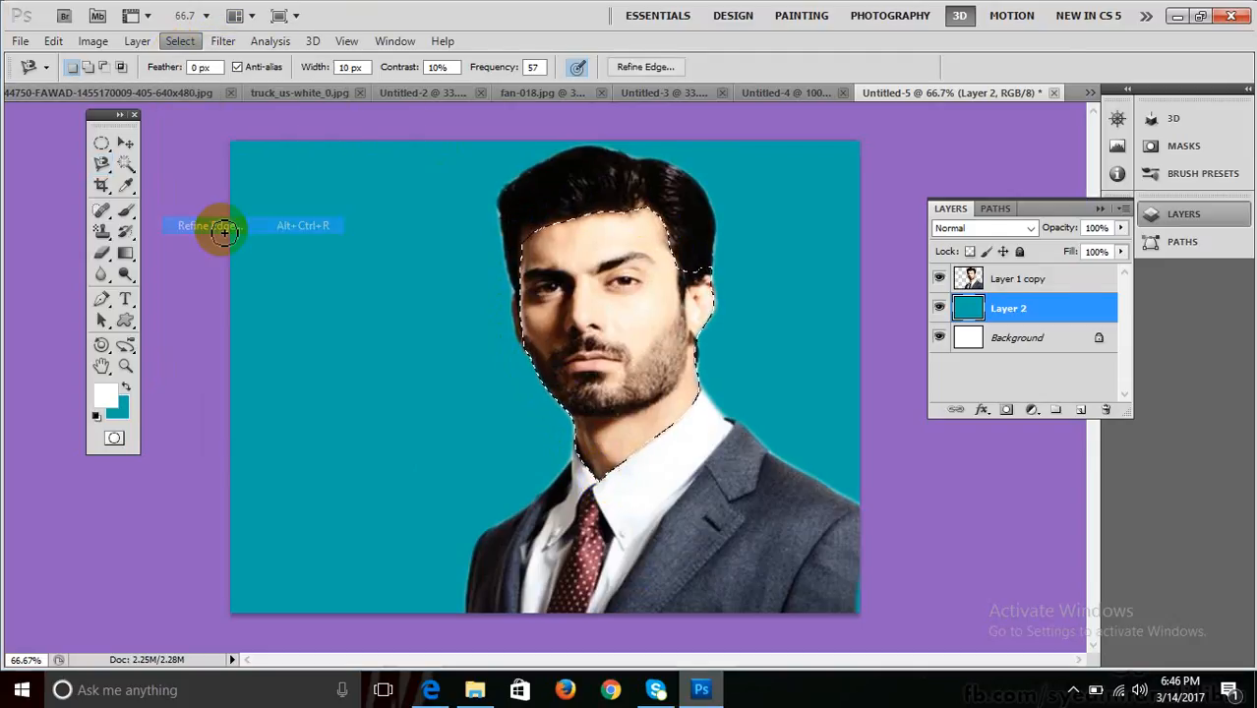
left_click_drag(900, 267, 909, 294)
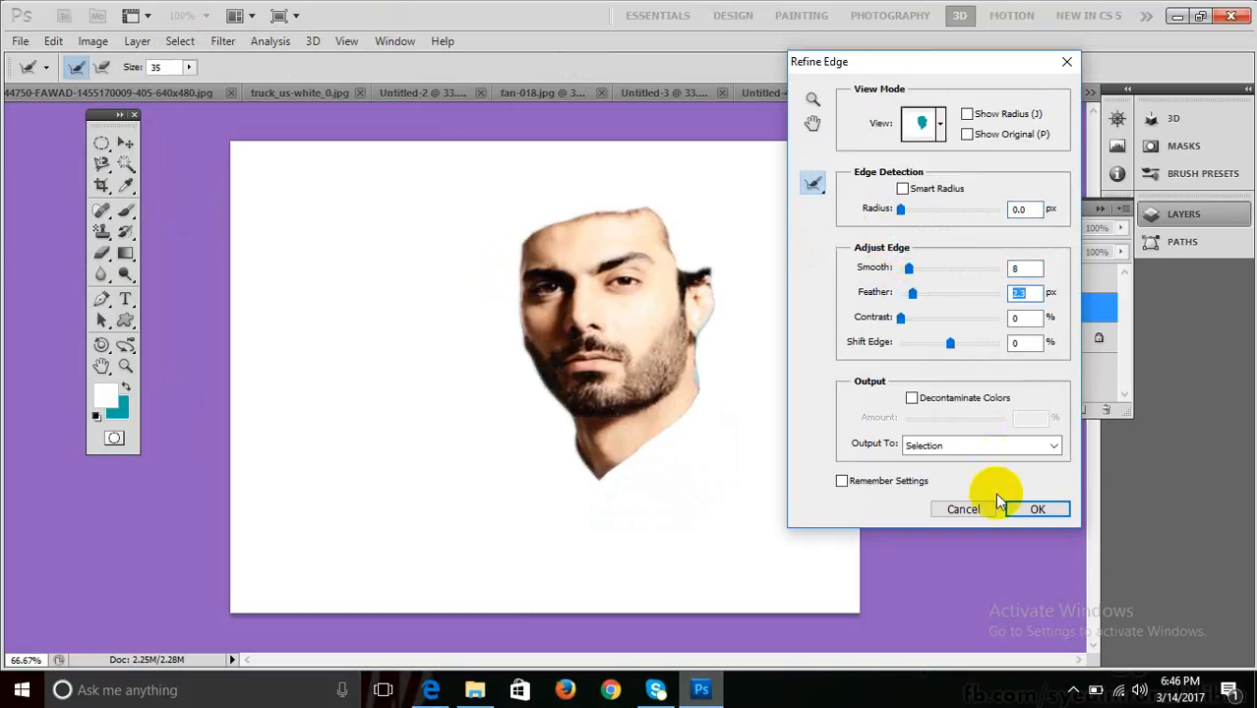
left_click(1037, 509)
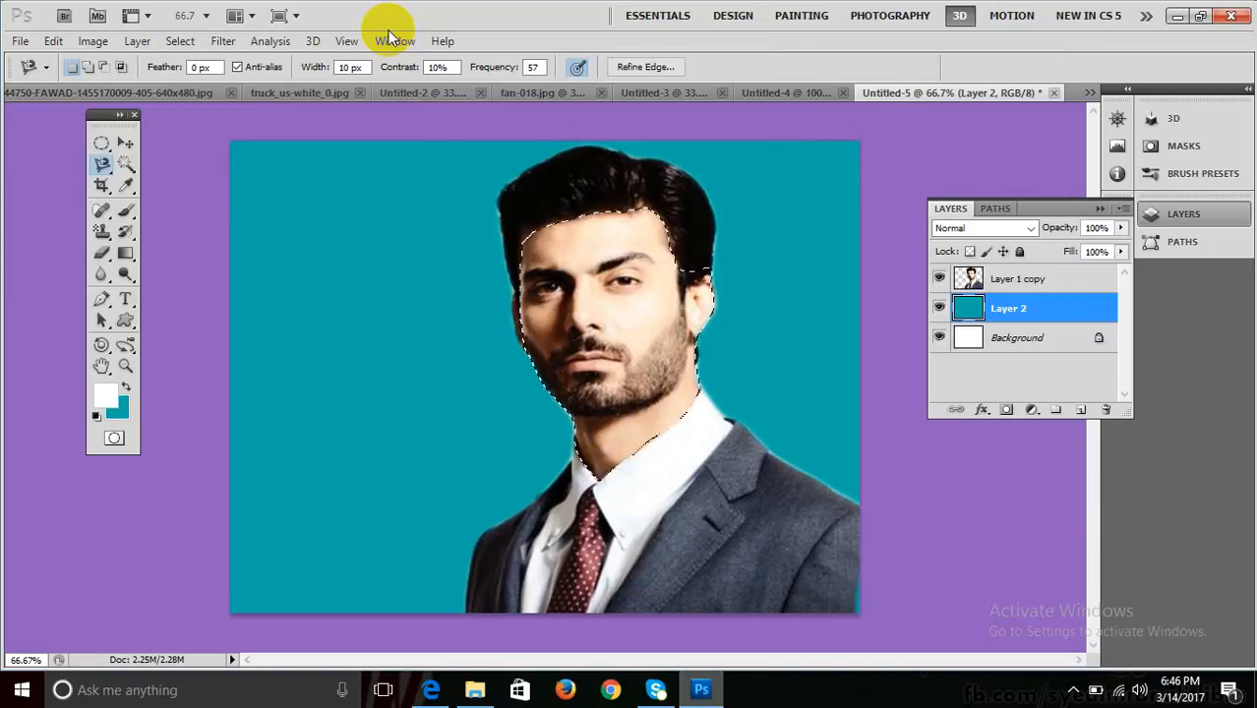
Drop the old selection and paint a new Quick Selection over the man's face.
left_click(539, 391)
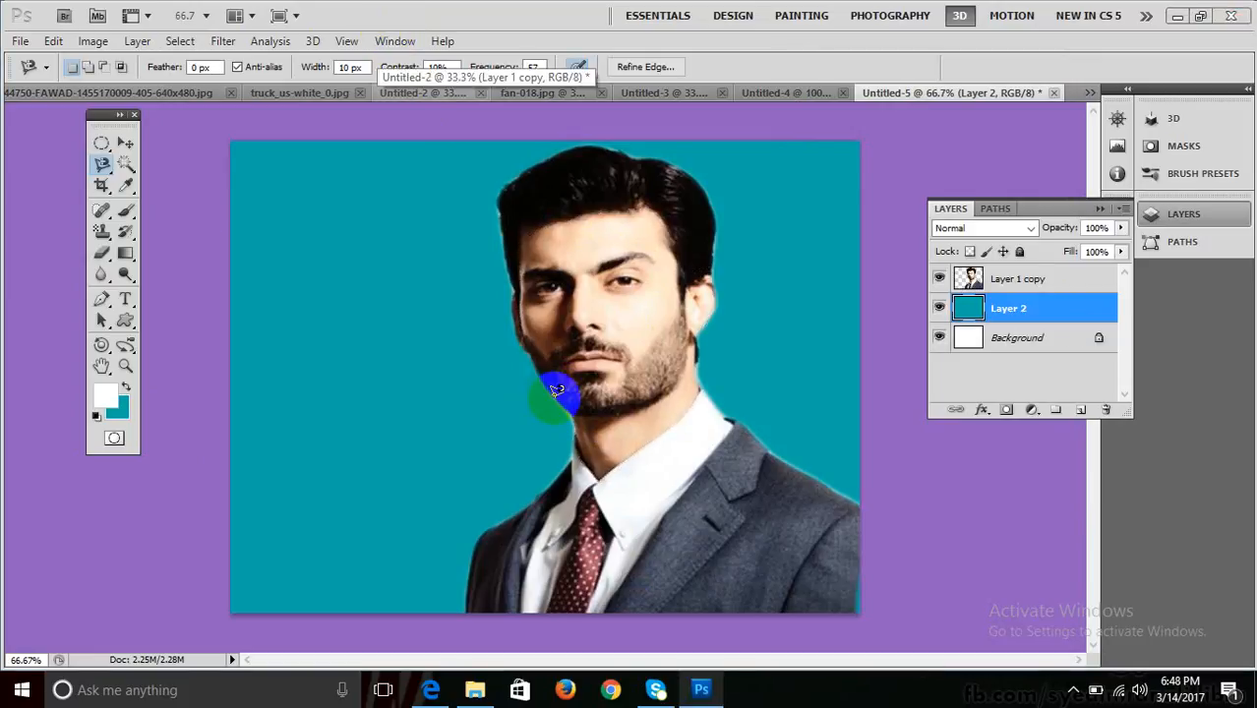
left_click(445, 325)
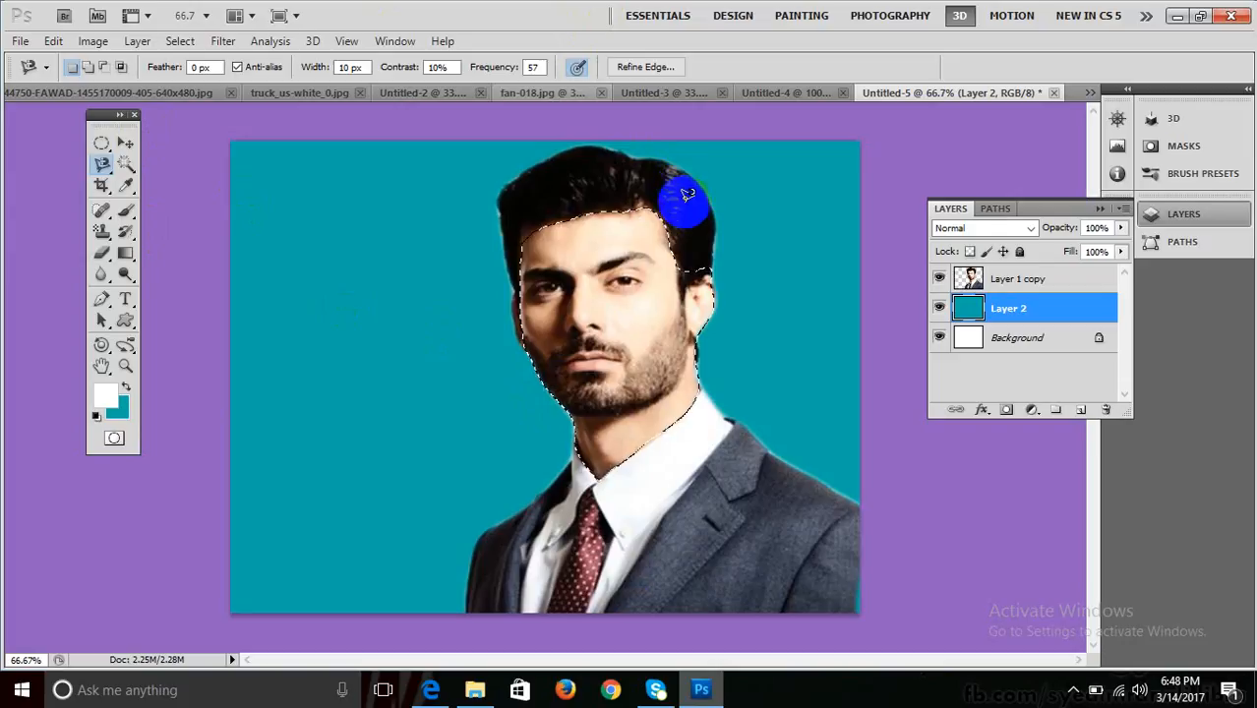
mouse_move(681, 191)
left_mouse_down()
mouse_move(631, 262)
mouse_move(577, 259)
left_mouse_up()
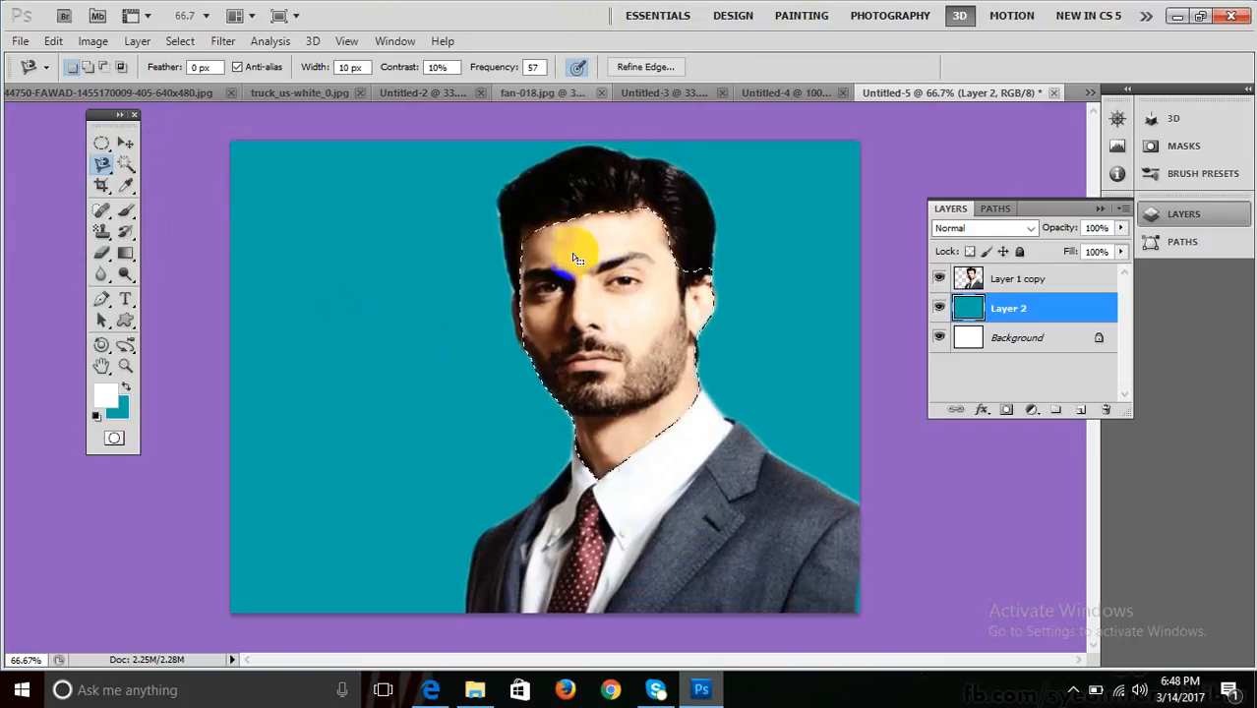
left_click(125, 144)
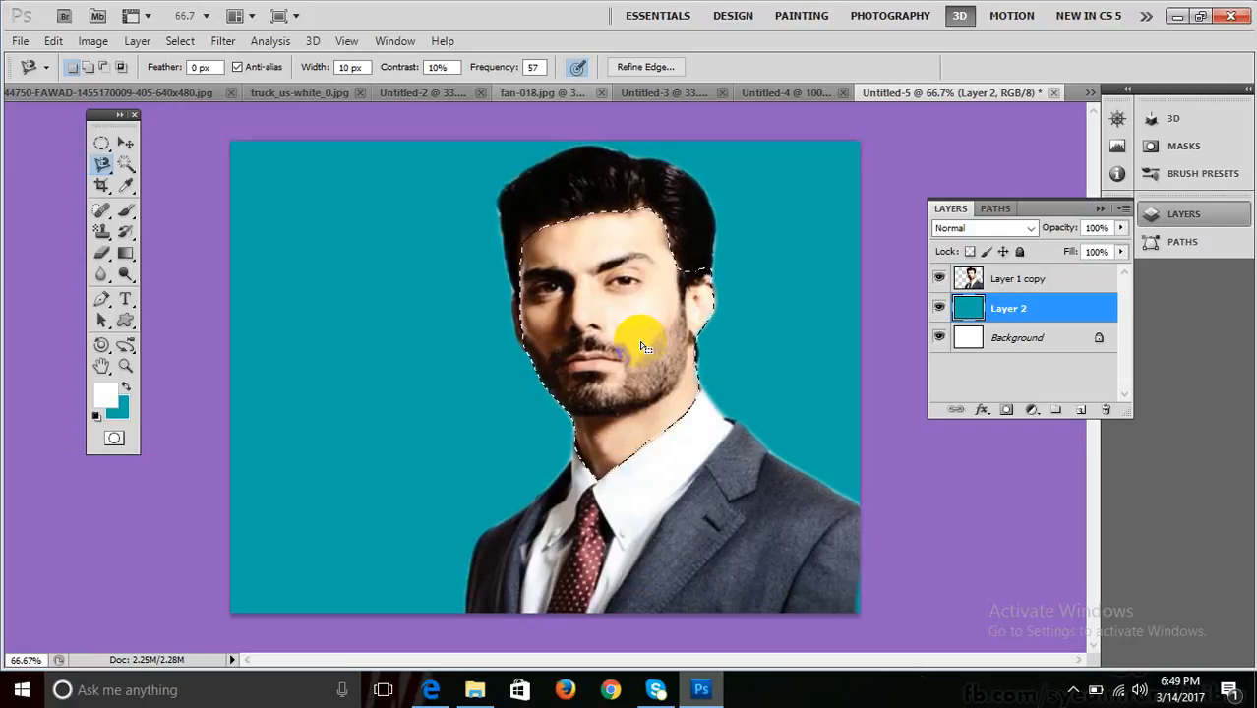
Invert the selection, make Layer 1 copy active, and deselect.
left_click(178, 45)
mouse_move(146, 45)
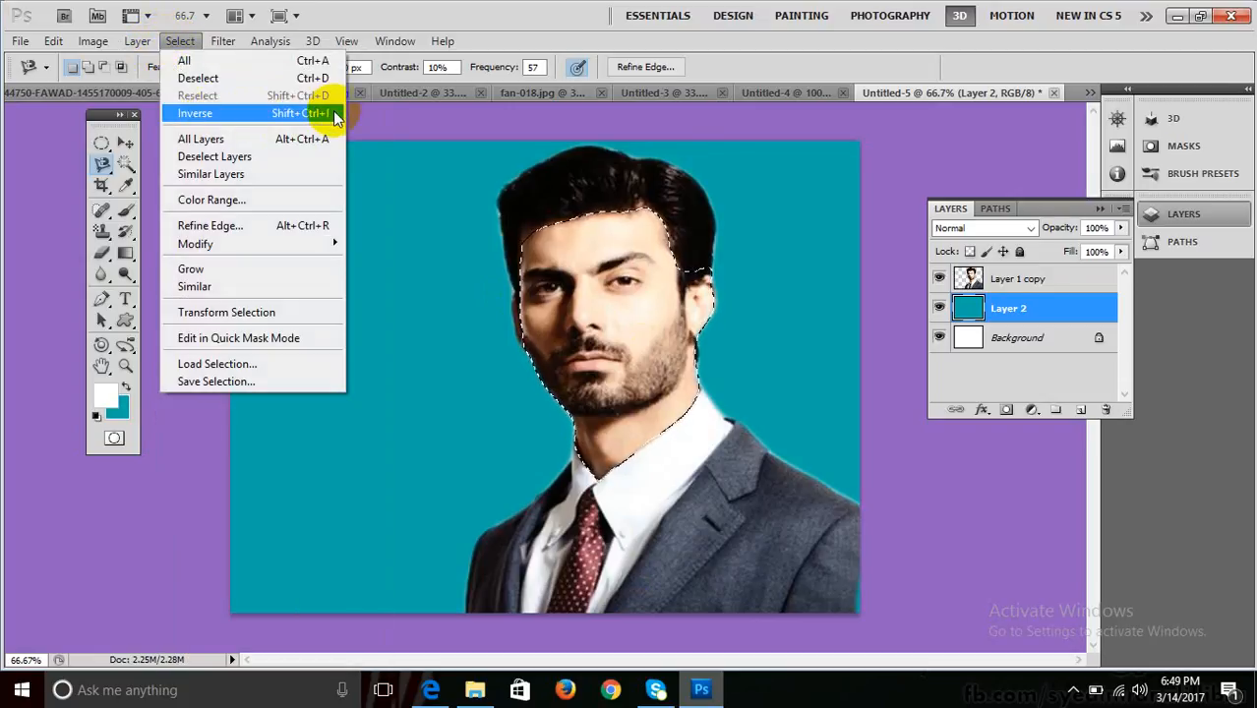
left_click(193, 115)
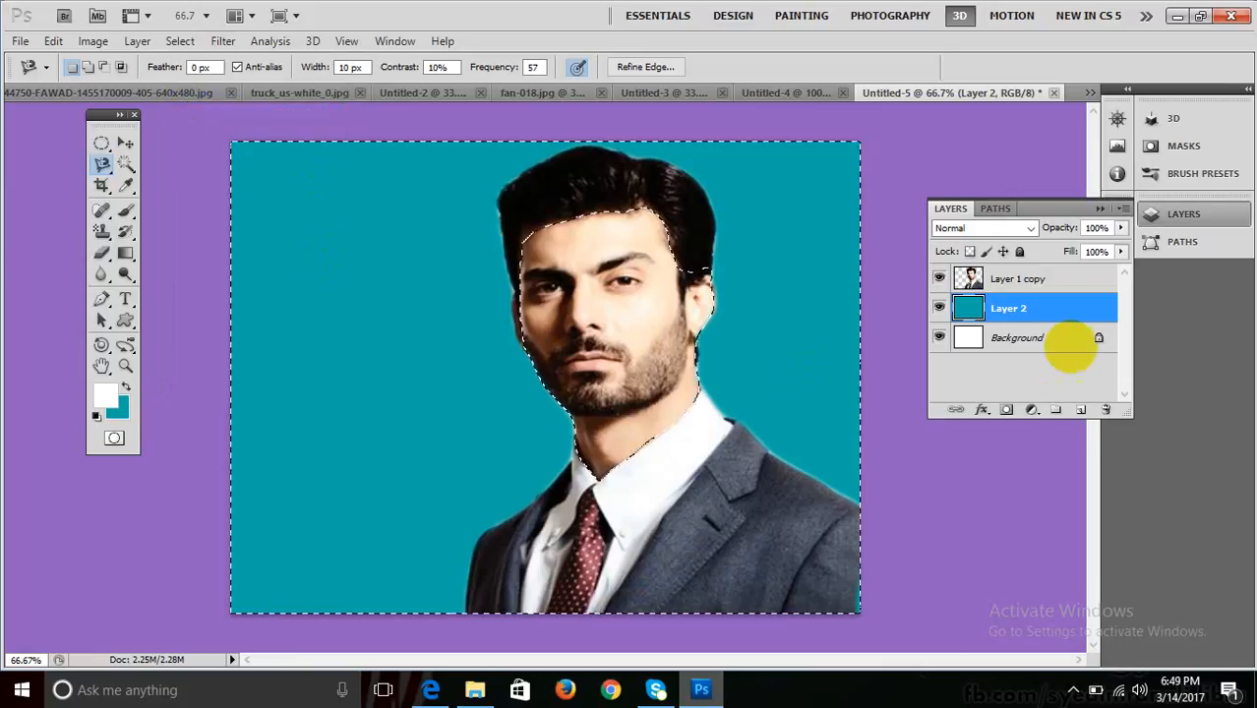
left_click(967, 287)
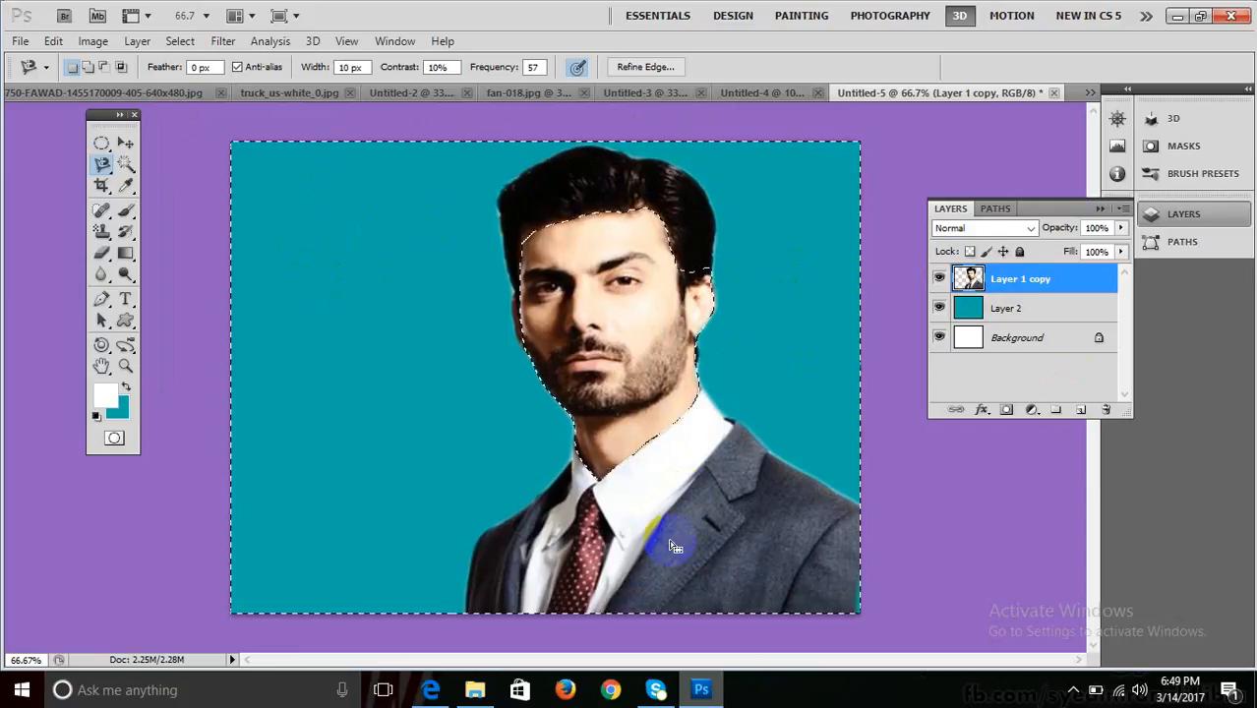
key("ctrl+d")
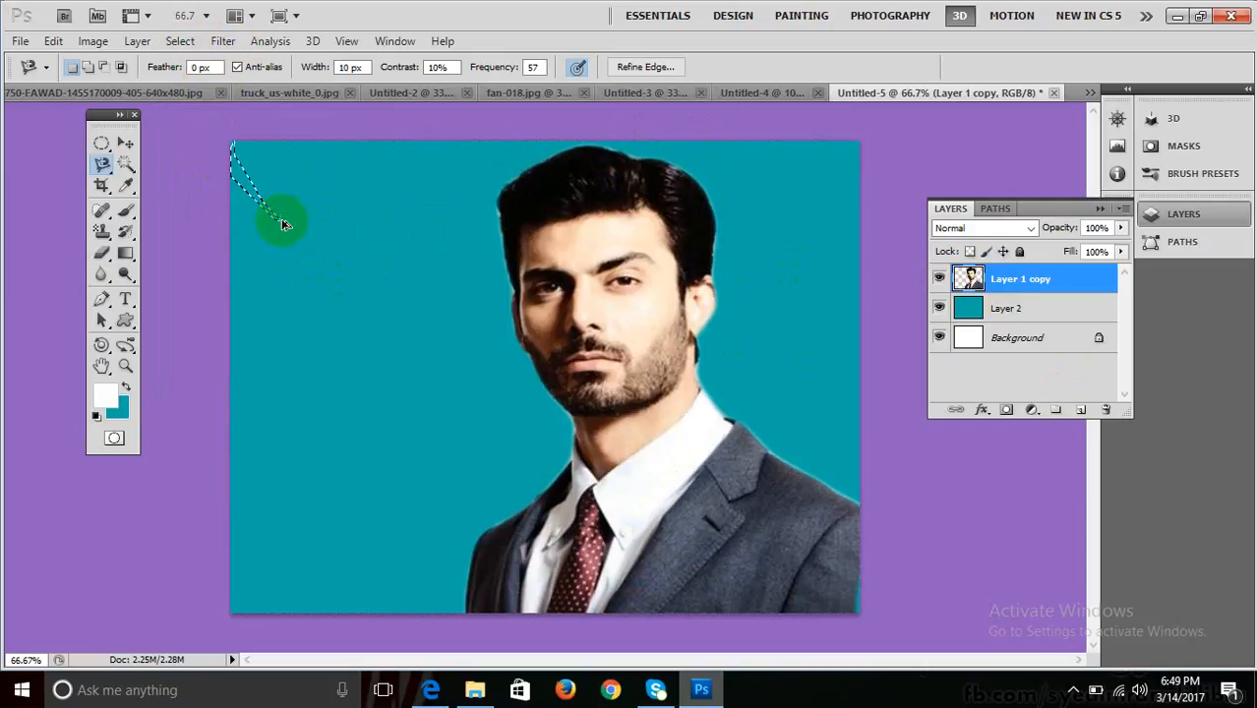
Undo the small lasso selection, preview Lens Blur without applying it, and select Layer 1 copy.
key("ctrl+alt+z")
key("ctrl+alt+z")
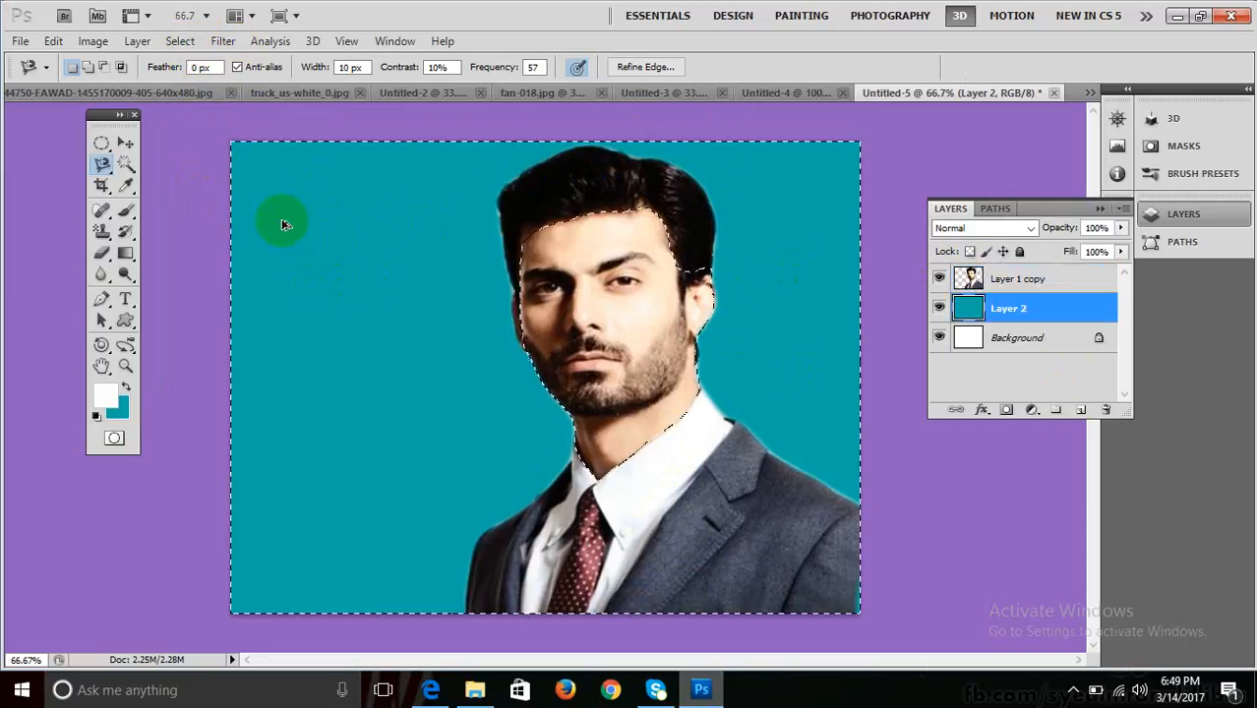
left_click(125, 145)
left_click(222, 40)
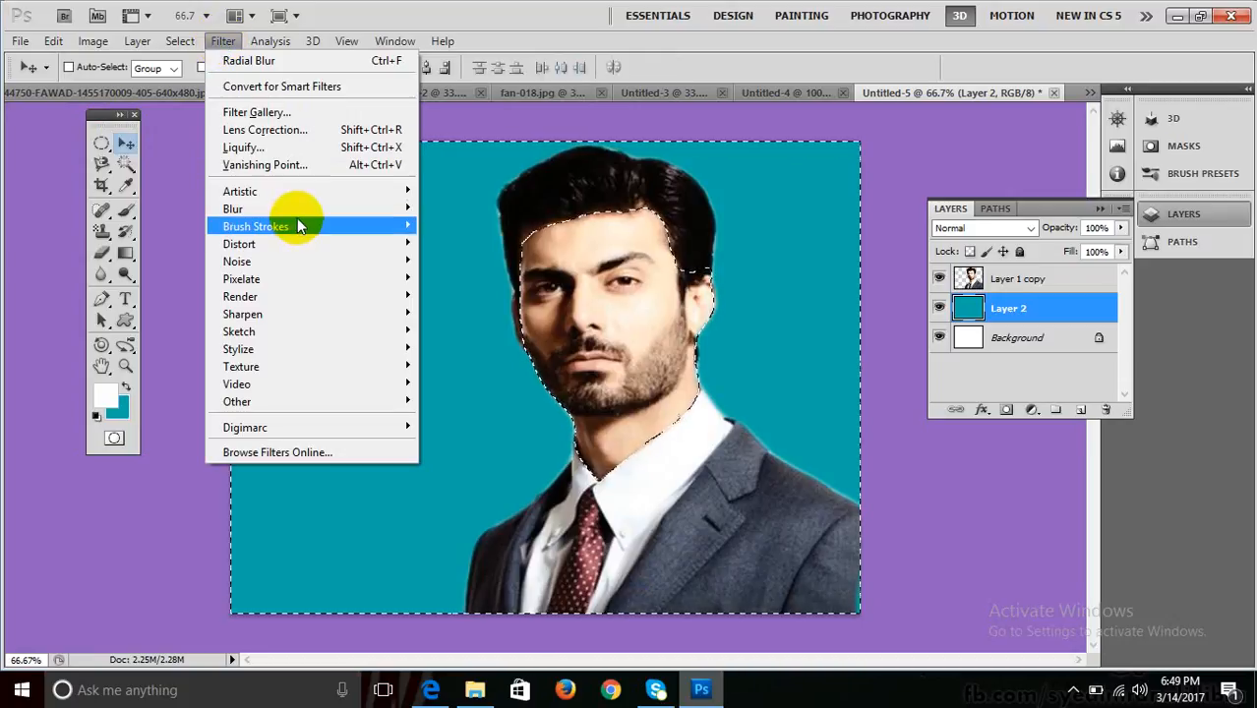
mouse_move(295, 209)
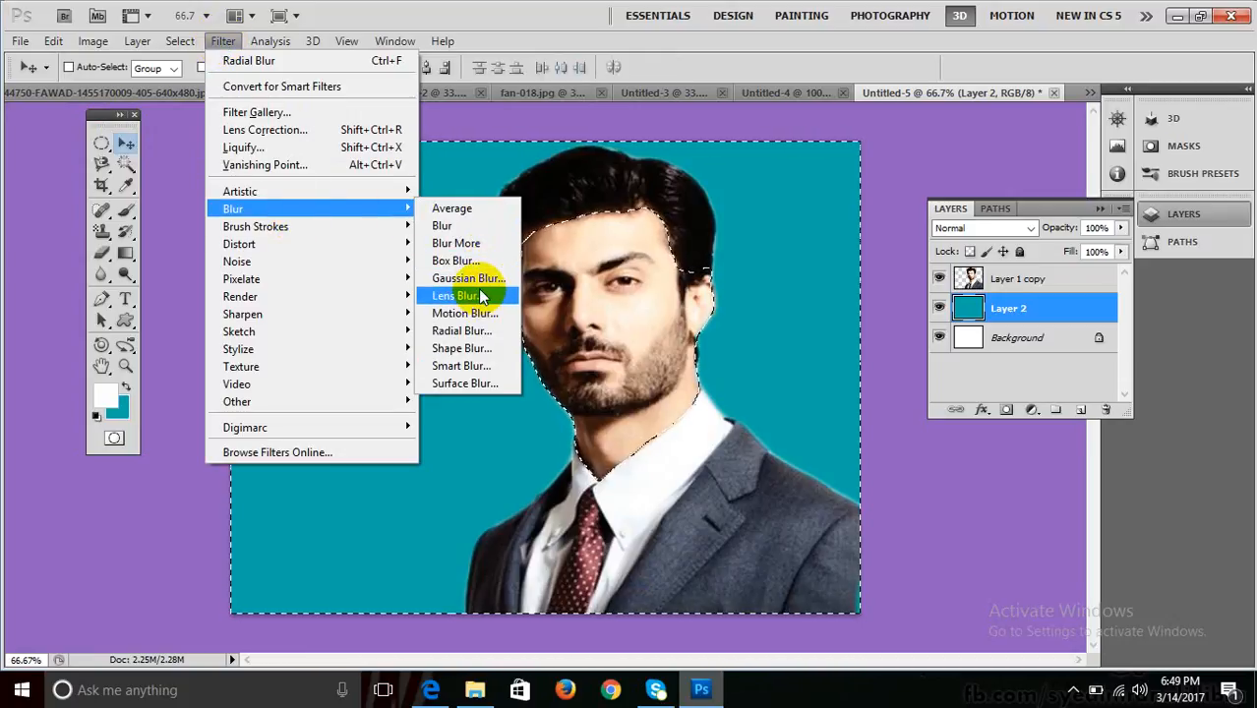
left_click(481, 296)
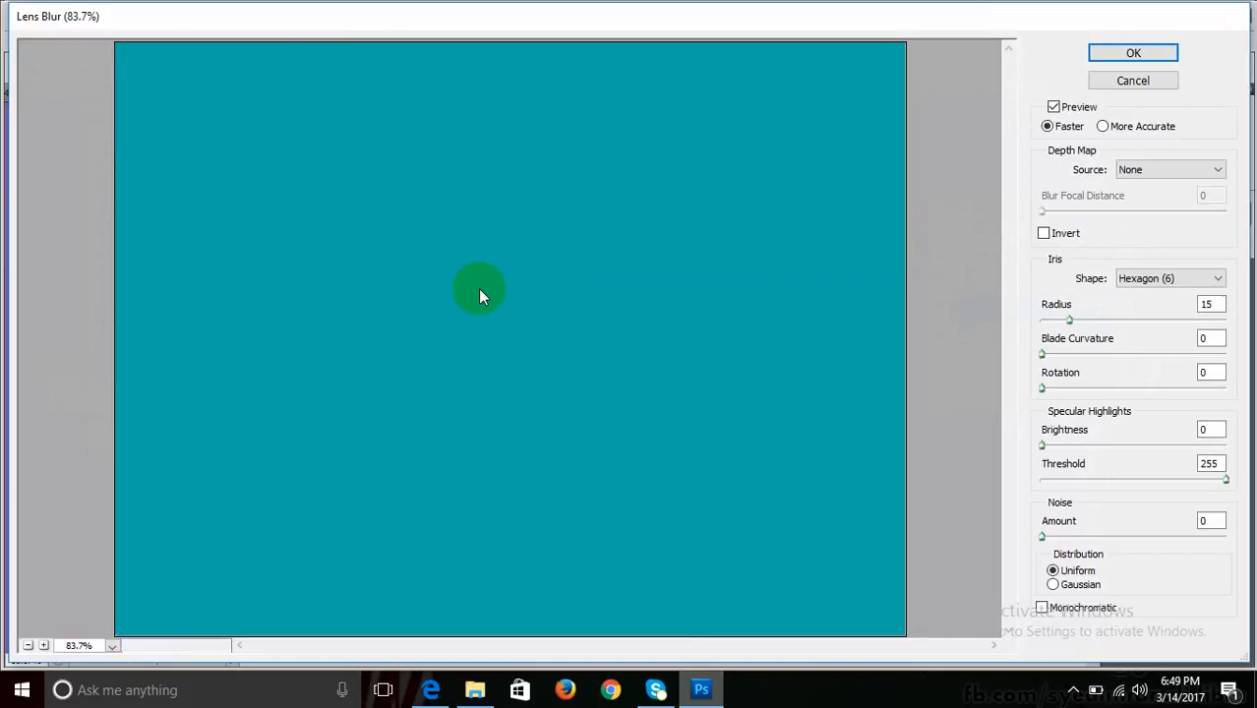
key("Escape")
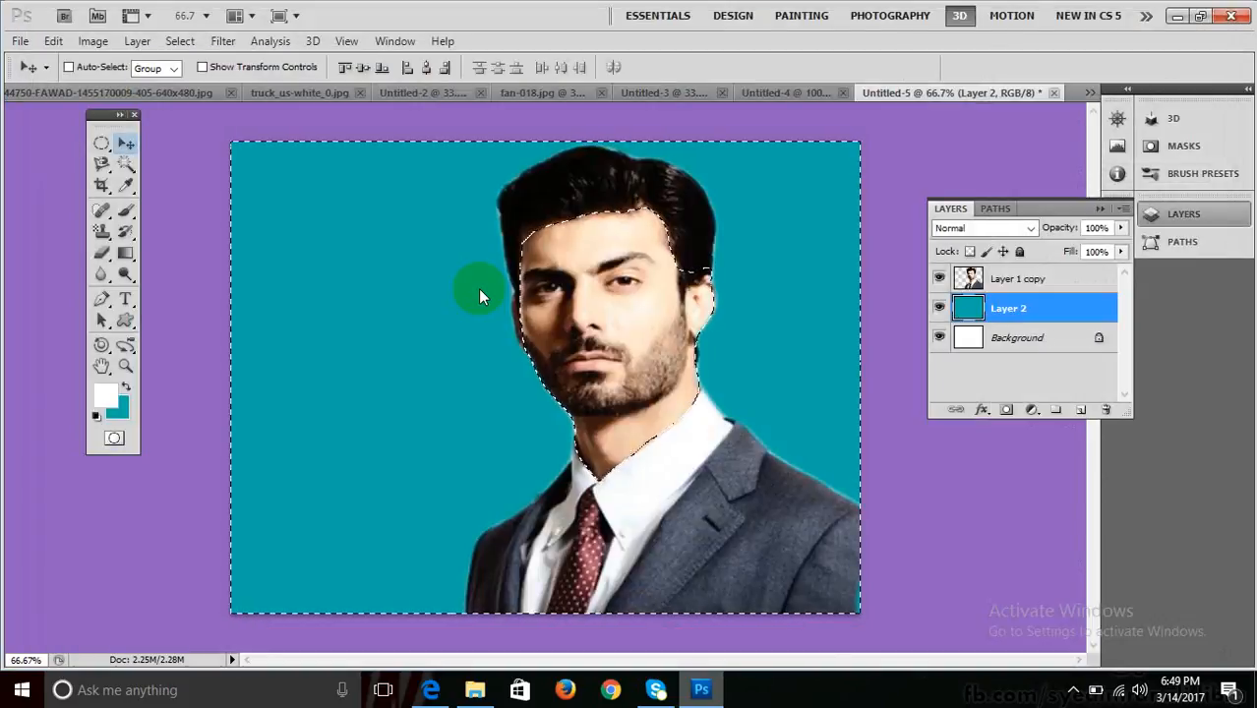
left_click(993, 281)
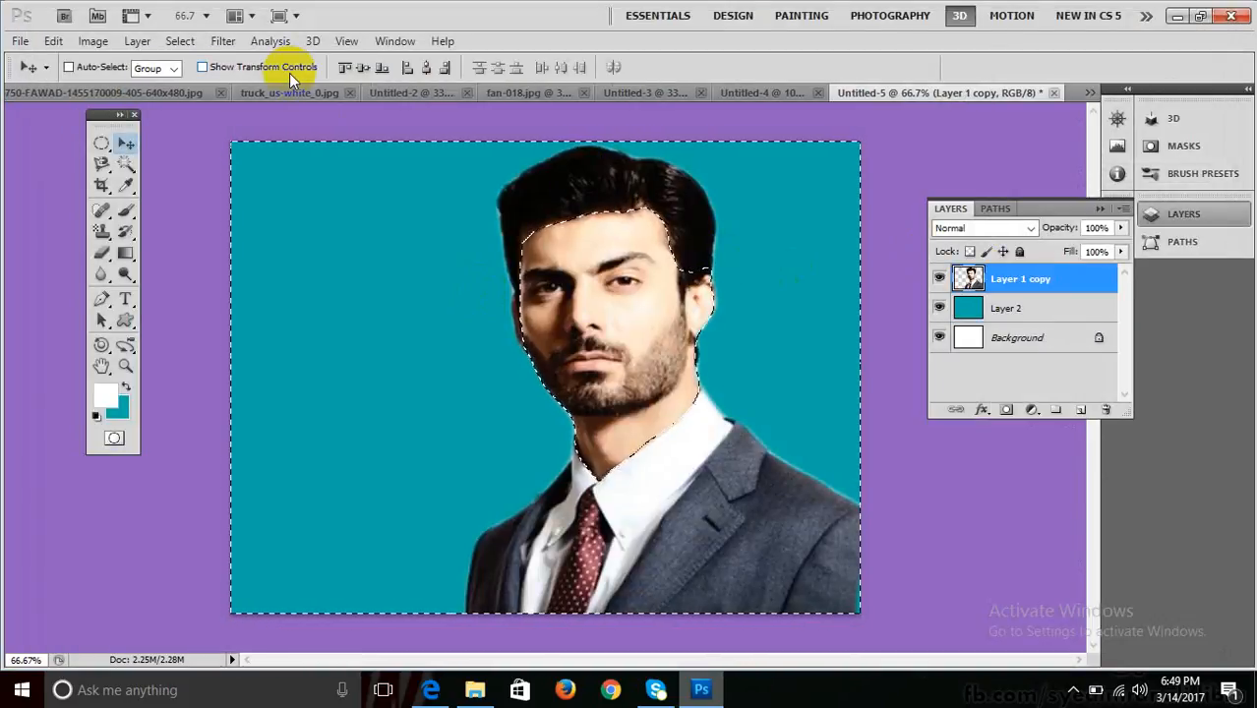
left_click(222, 40)
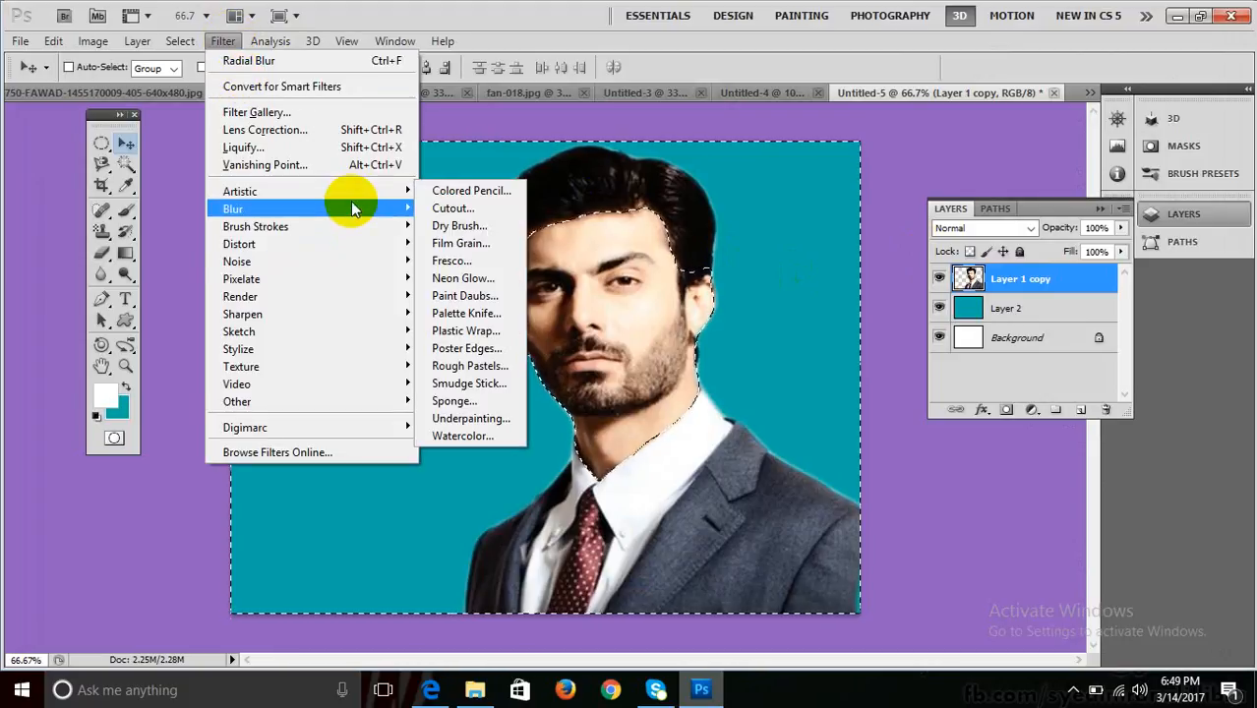
mouse_move(350, 201)
left_click(492, 294)
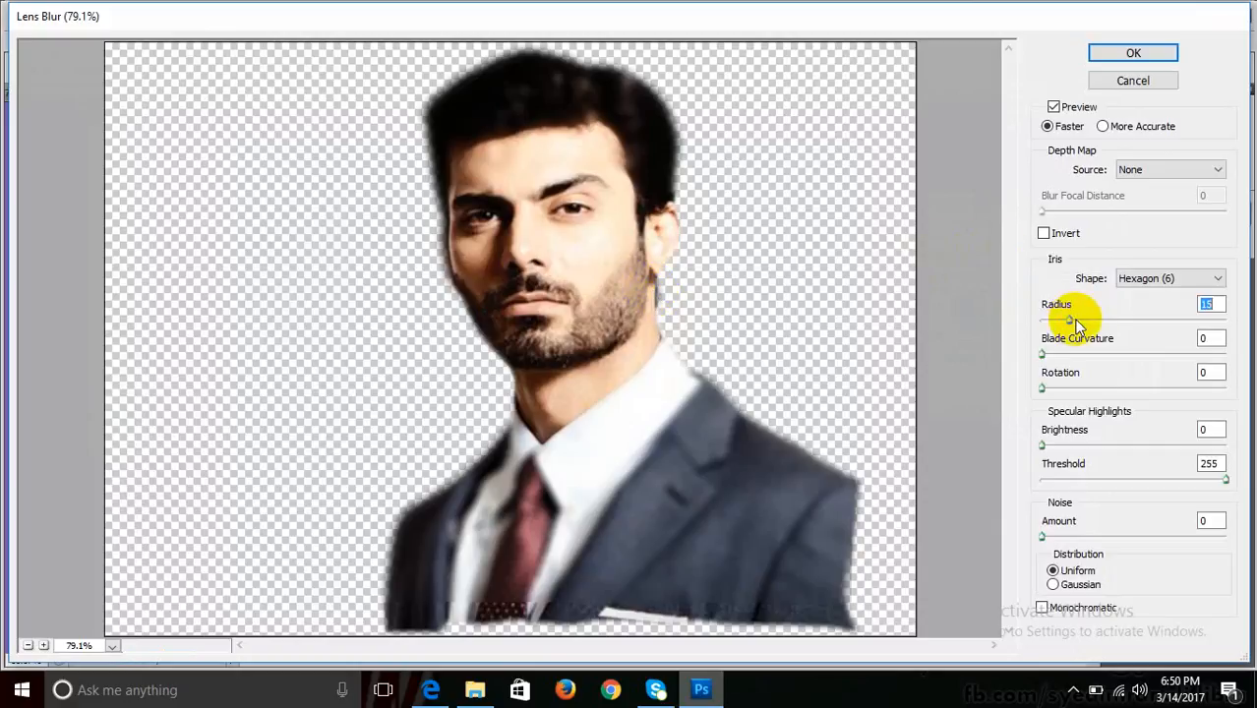
left_click_drag(1075, 322, 1098, 323)
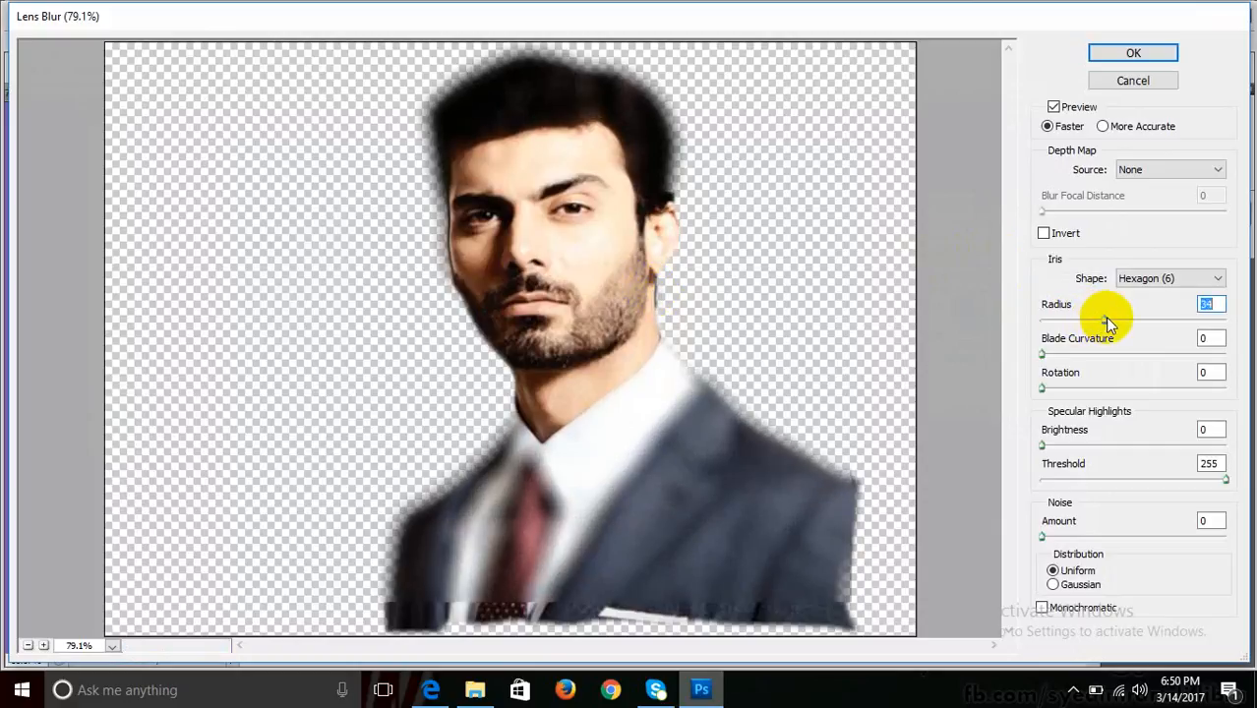
left_click_drag(1105, 321, 1062, 352)
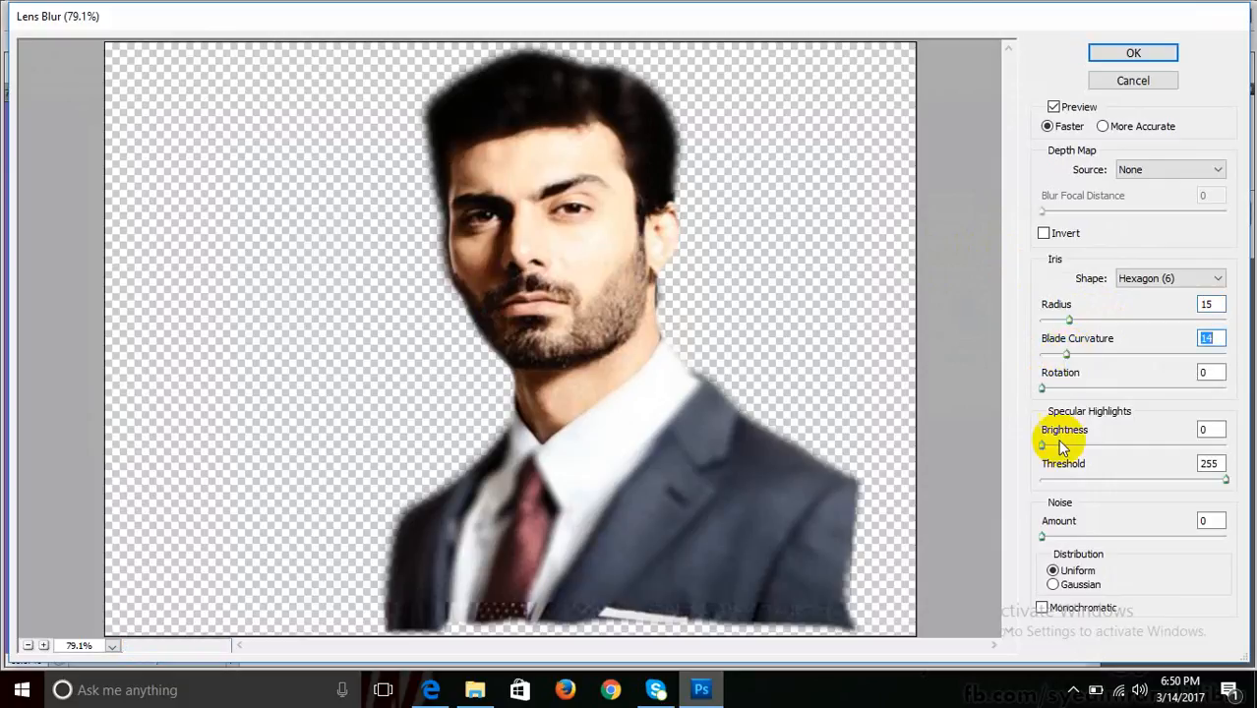
left_click_drag(1042, 445, 1065, 448)
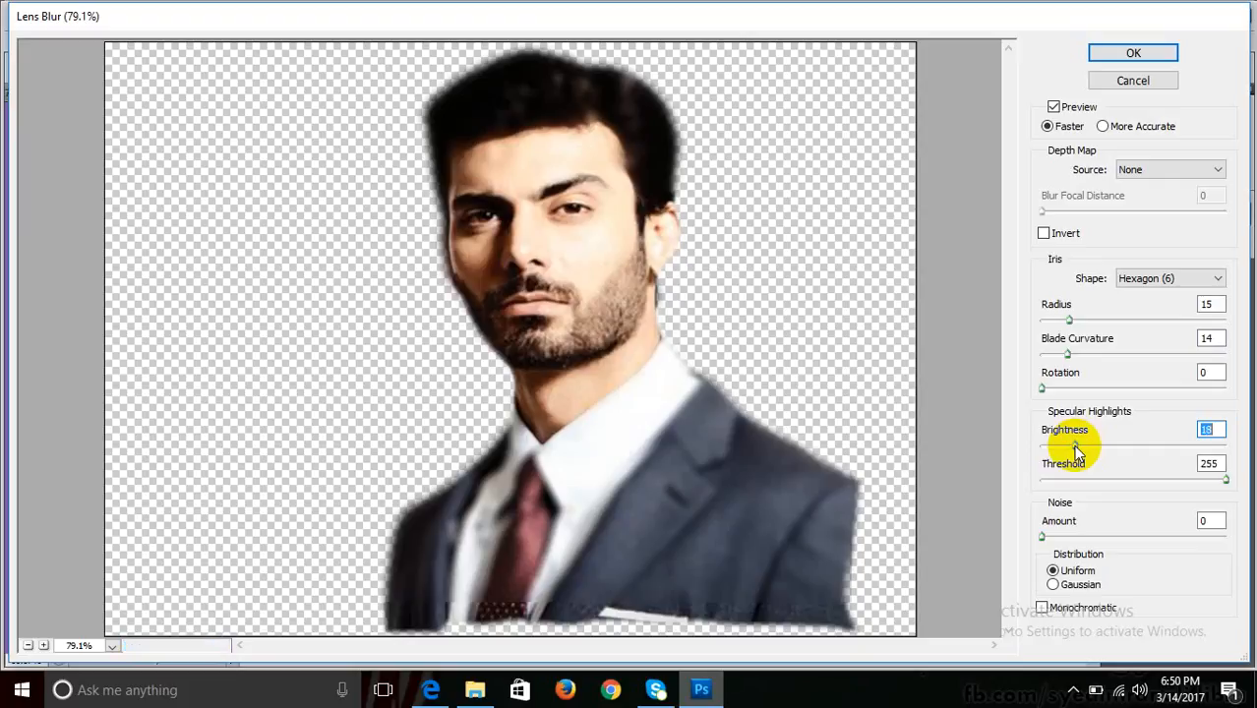
left_click_drag(1076, 450, 1057, 446)
left_click_drag(1067, 321, 1081, 321)
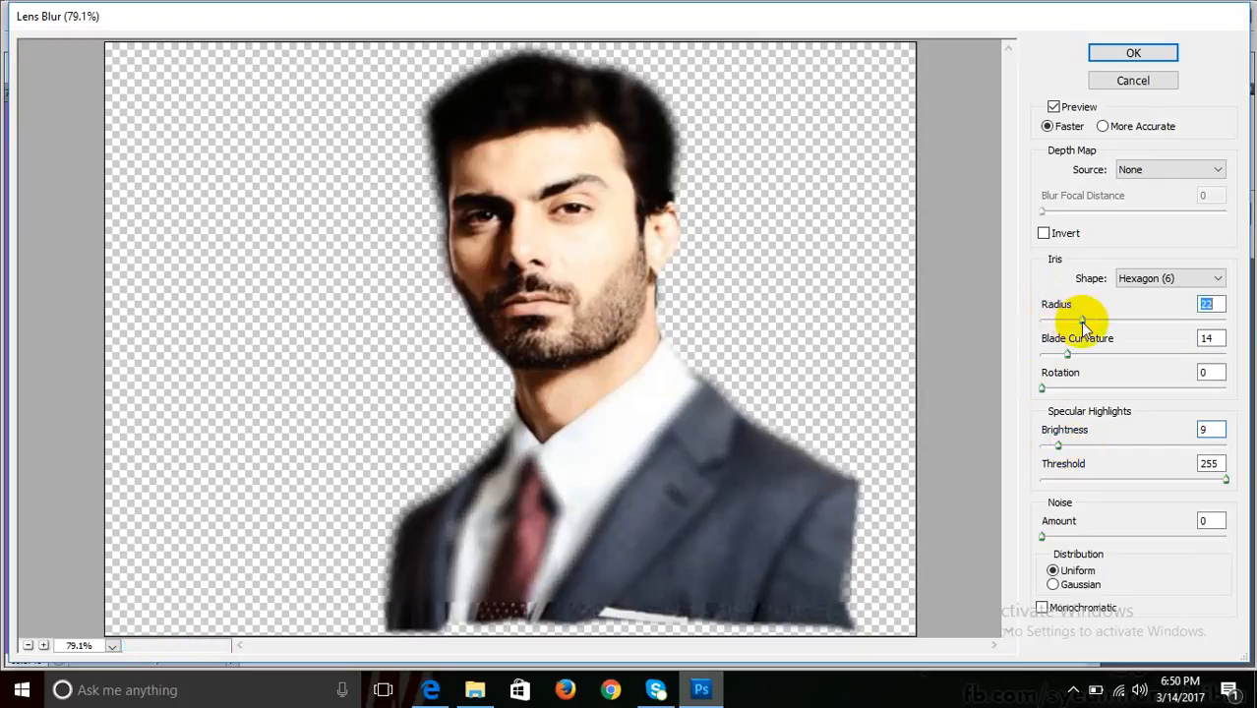
left_click_drag(1044, 388, 1059, 389)
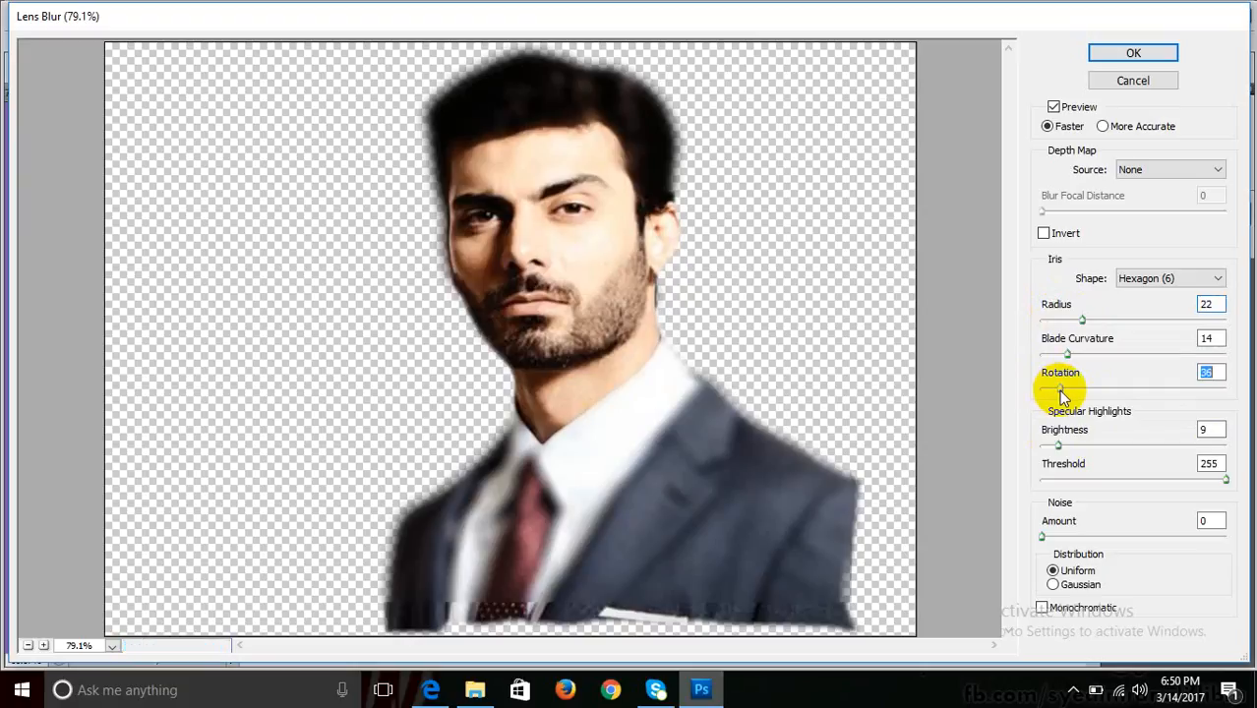
left_click(1098, 50)
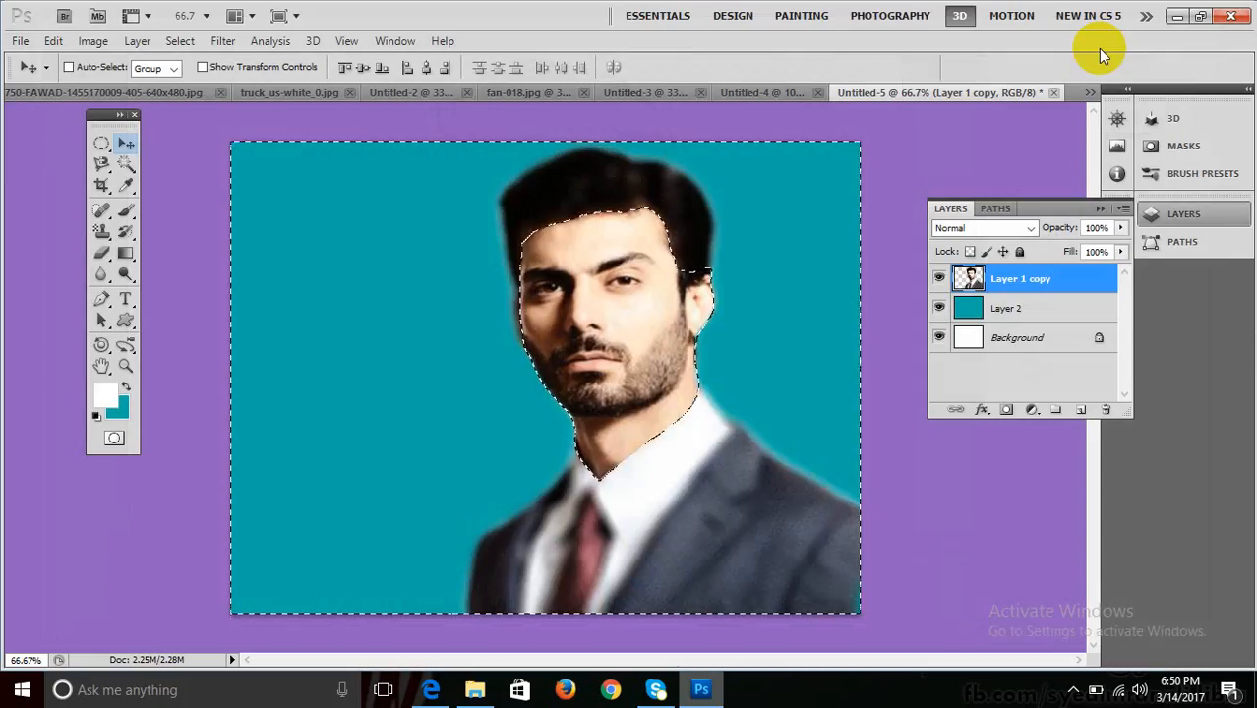
key("ctrl+d")
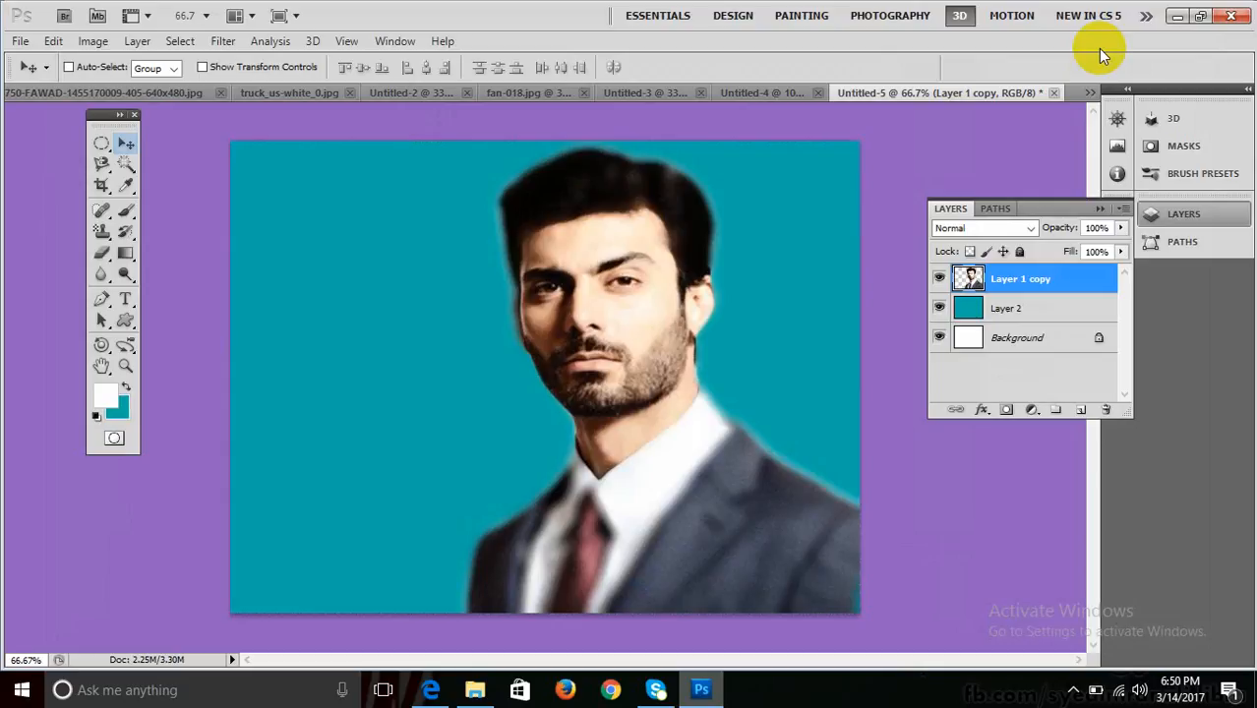
key("ctrl+alt+z")
key("ctrl+alt+z")
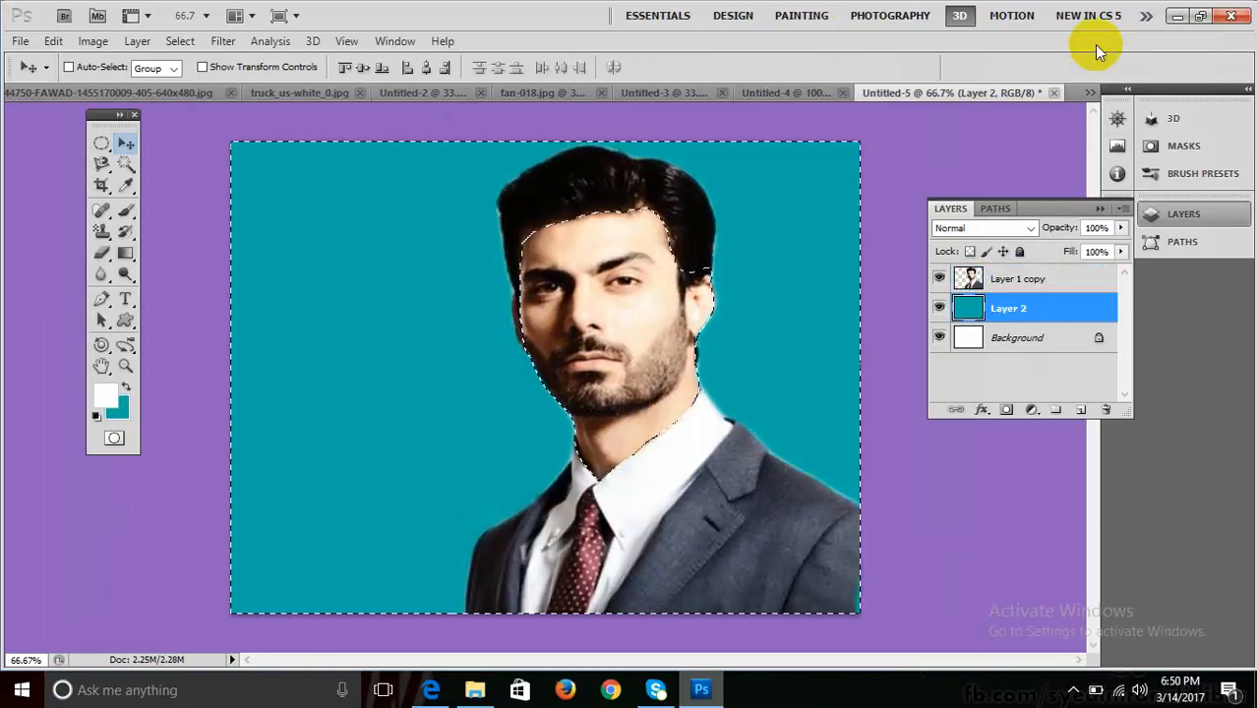
Browse the Analysis and Filter menus without applying anything.
left_click(261, 40)
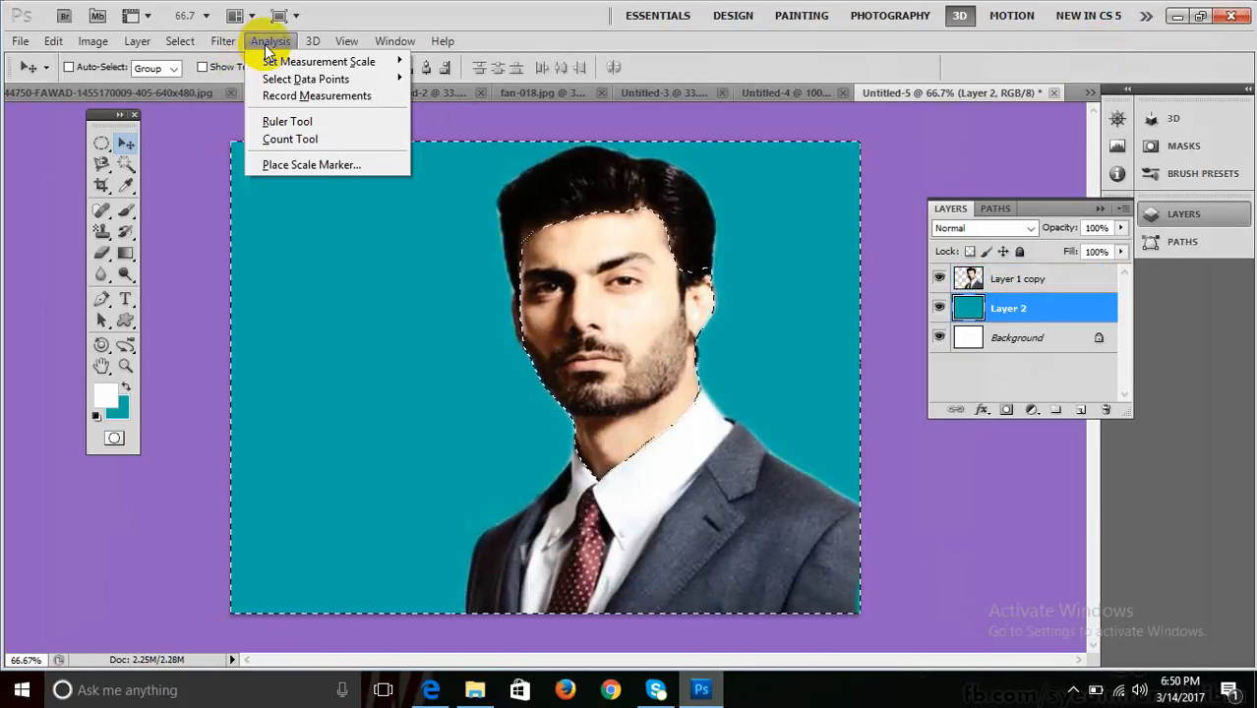
key("Escape")
left_click(226, 43)
mouse_move(295, 208)
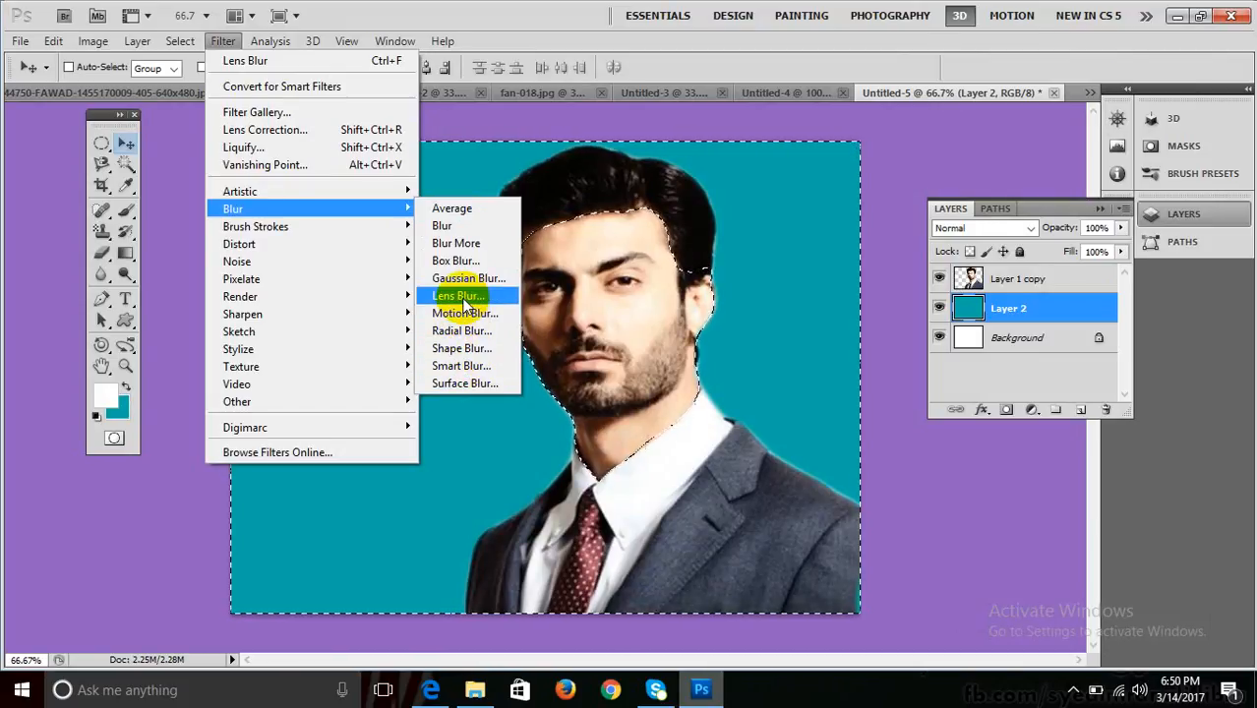
left_click(489, 10)
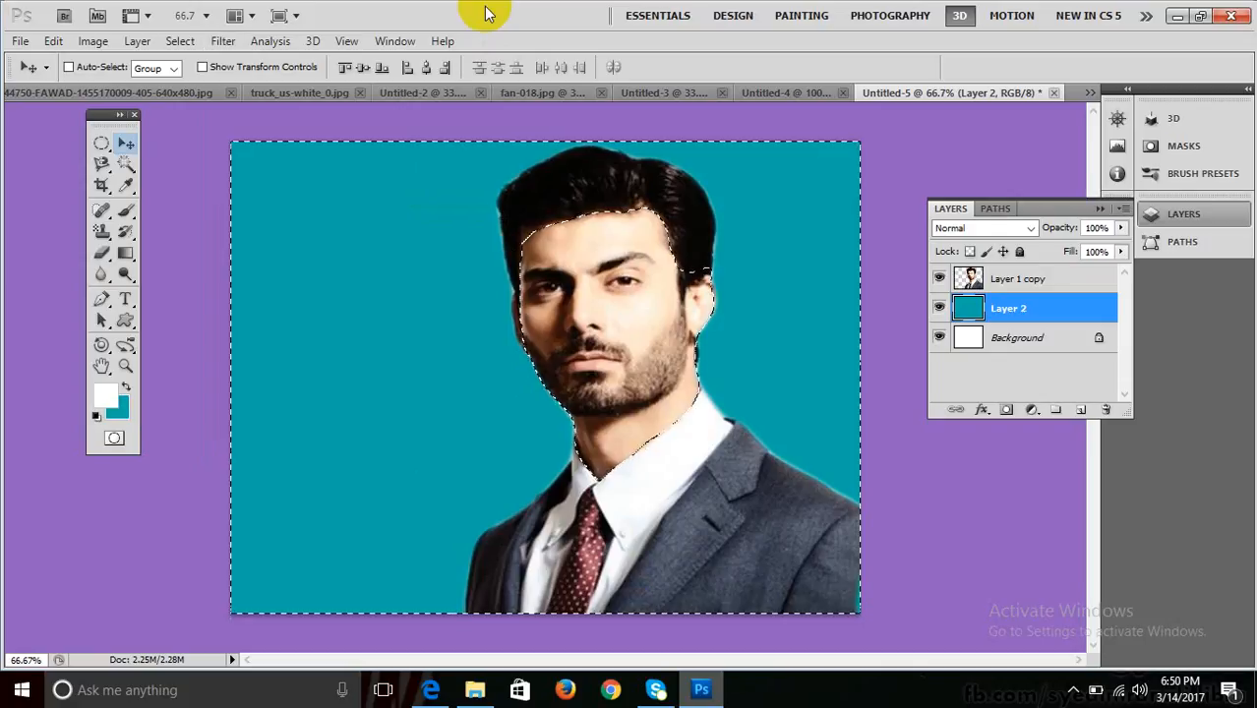
Deselect, then restore the background selection and browse the Analysis menu again.
key("ctrl+d")
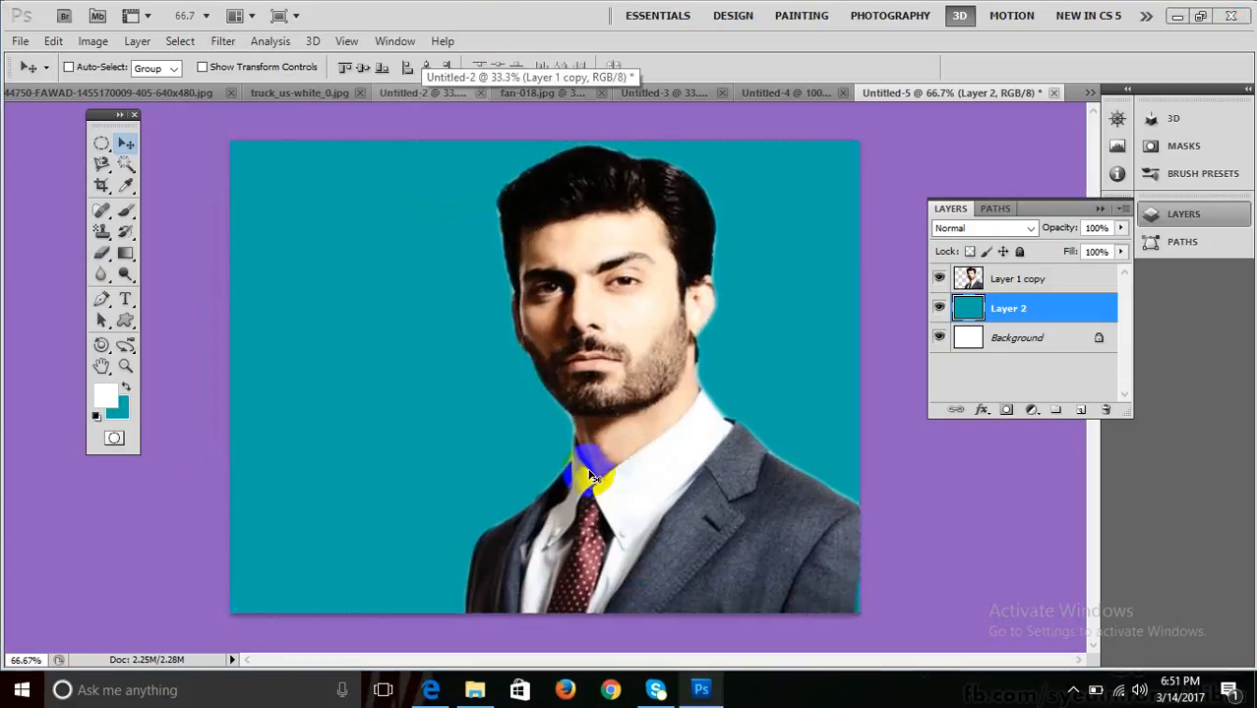
key("shift+ctrl+d")
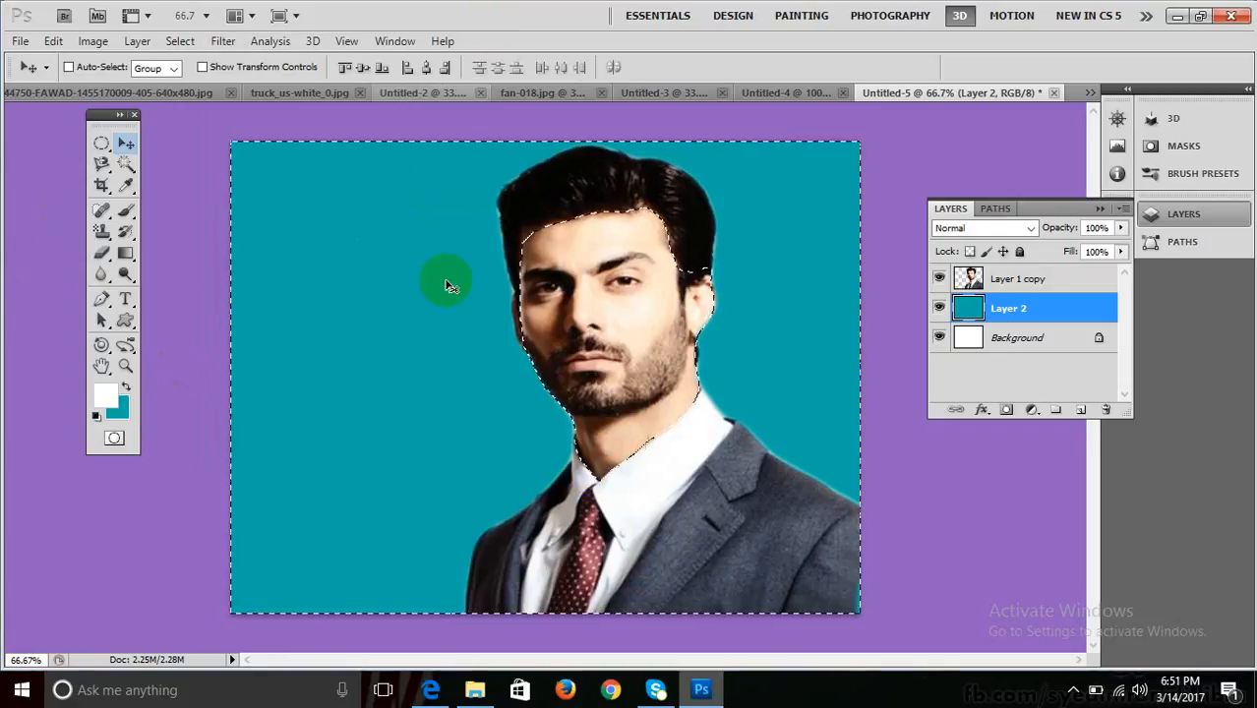
left_click(277, 42)
mouse_move(313, 41)
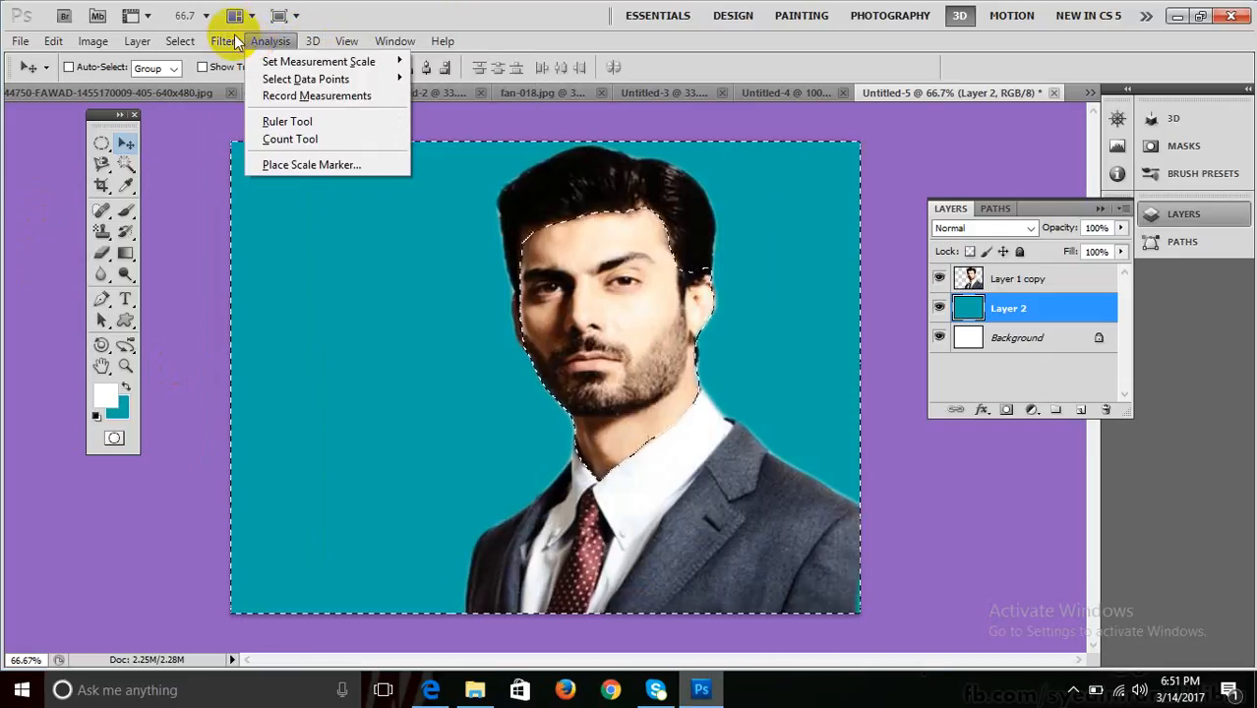
mouse_move(223, 41)
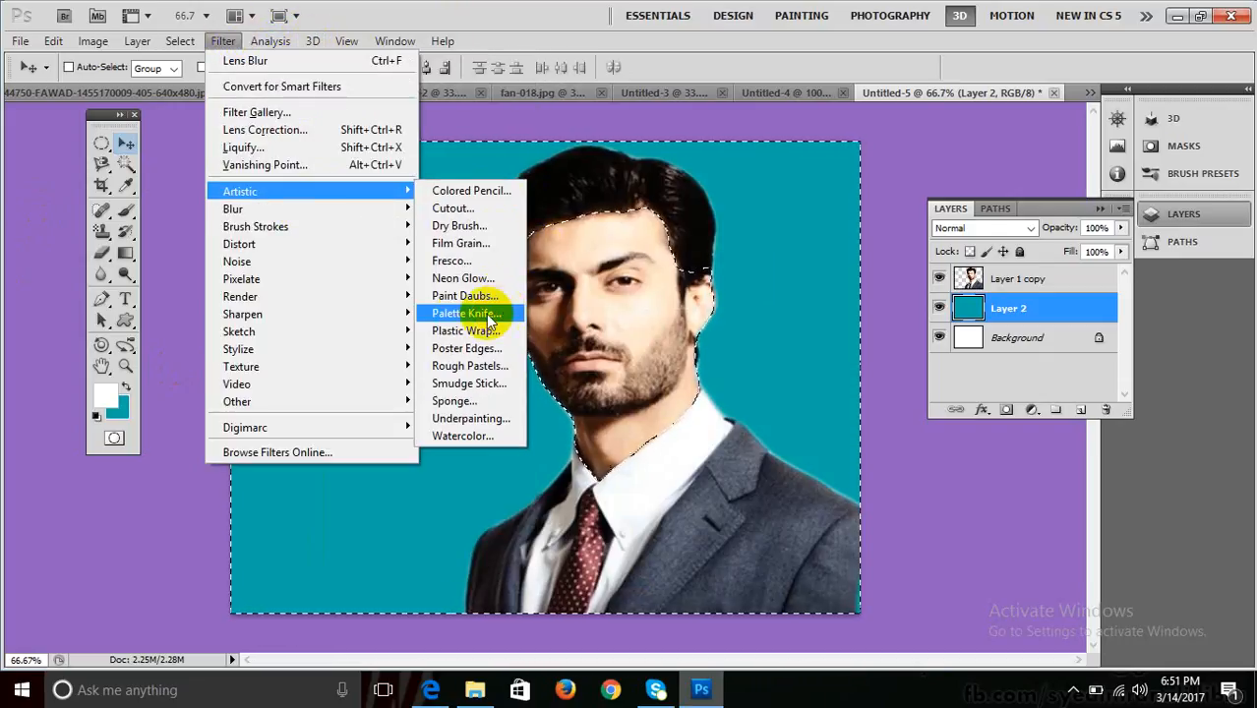
left_click(983, 277)
left_click(223, 41)
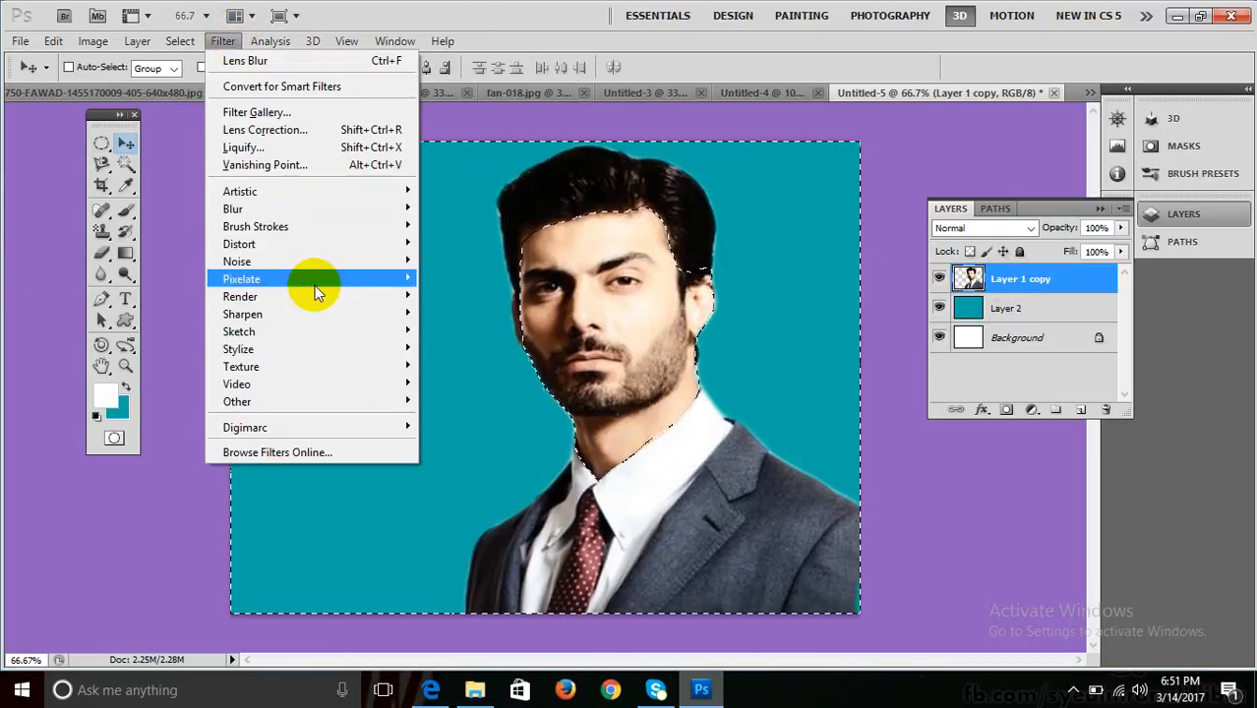
mouse_move(315, 260)
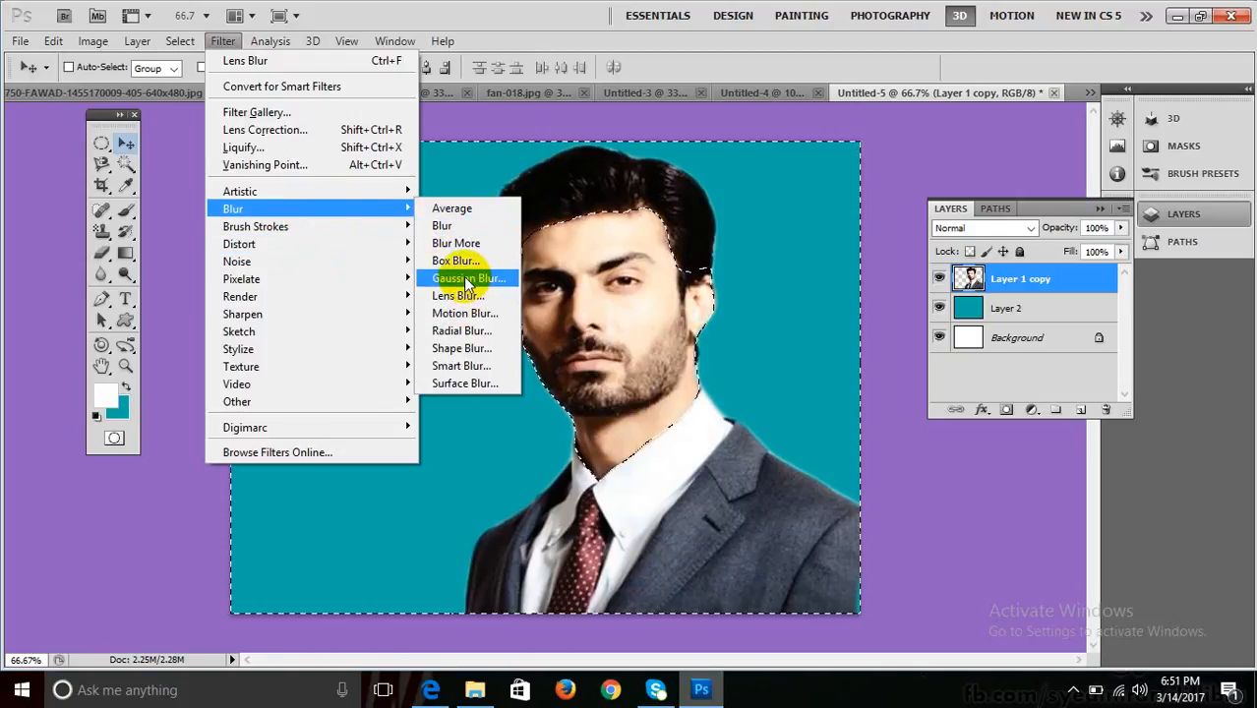
left_click(468, 280)
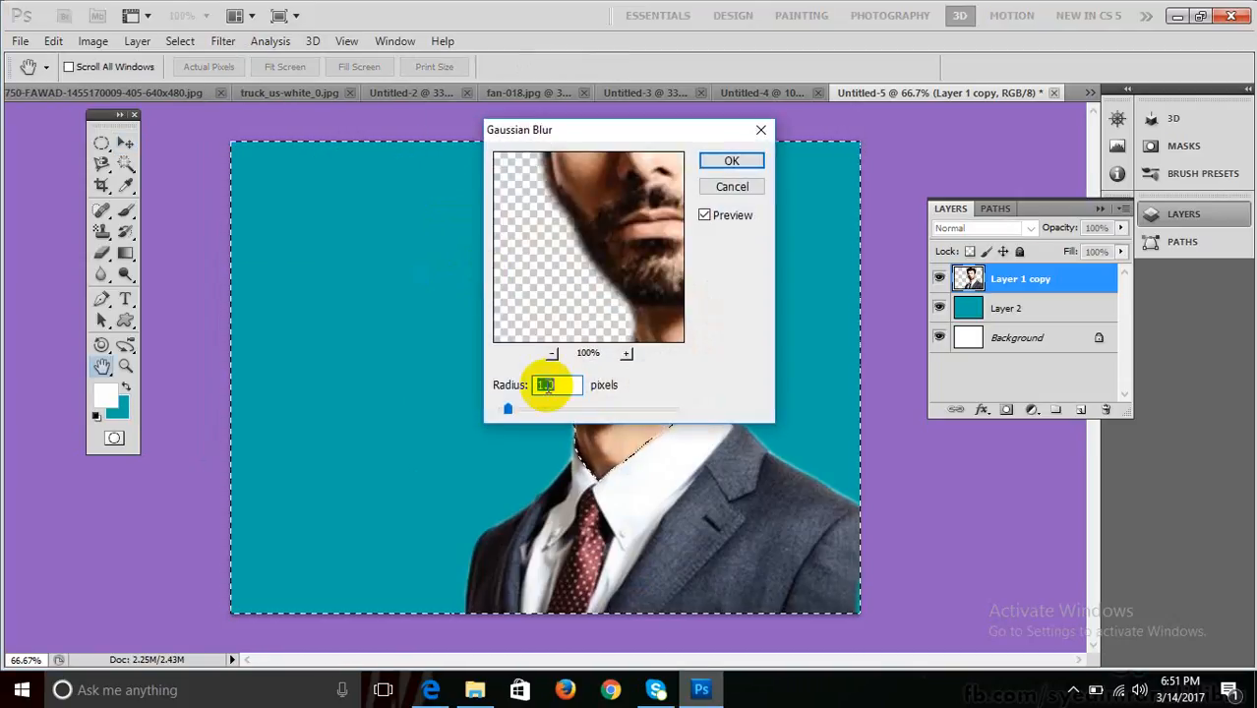
left_click_drag(509, 408, 541, 408)
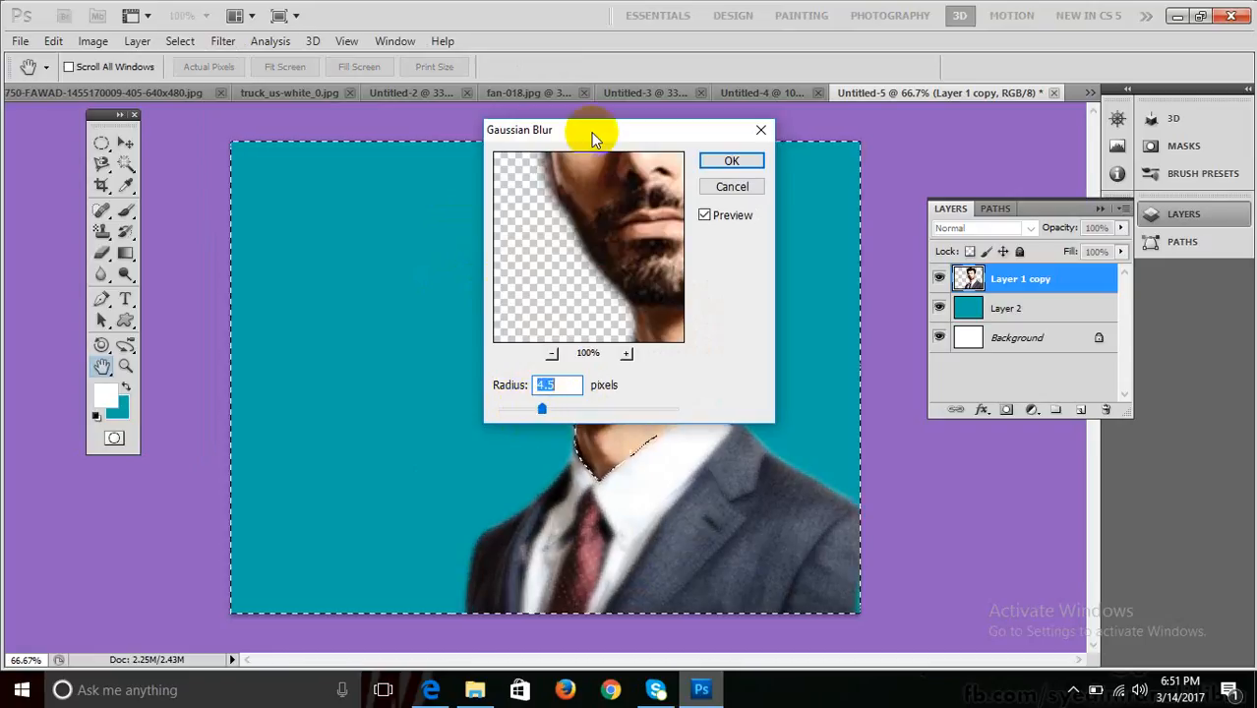
left_click_drag(588, 132, 869, 67)
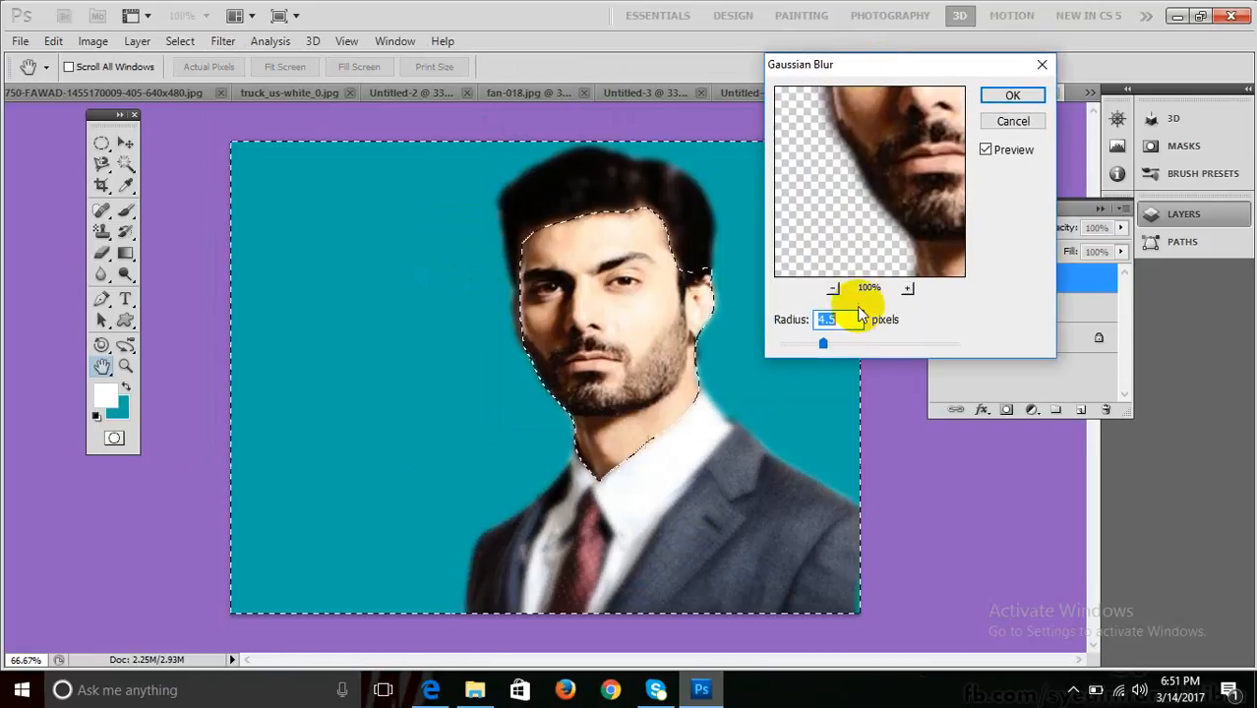
left_click_drag(837, 347, 853, 340)
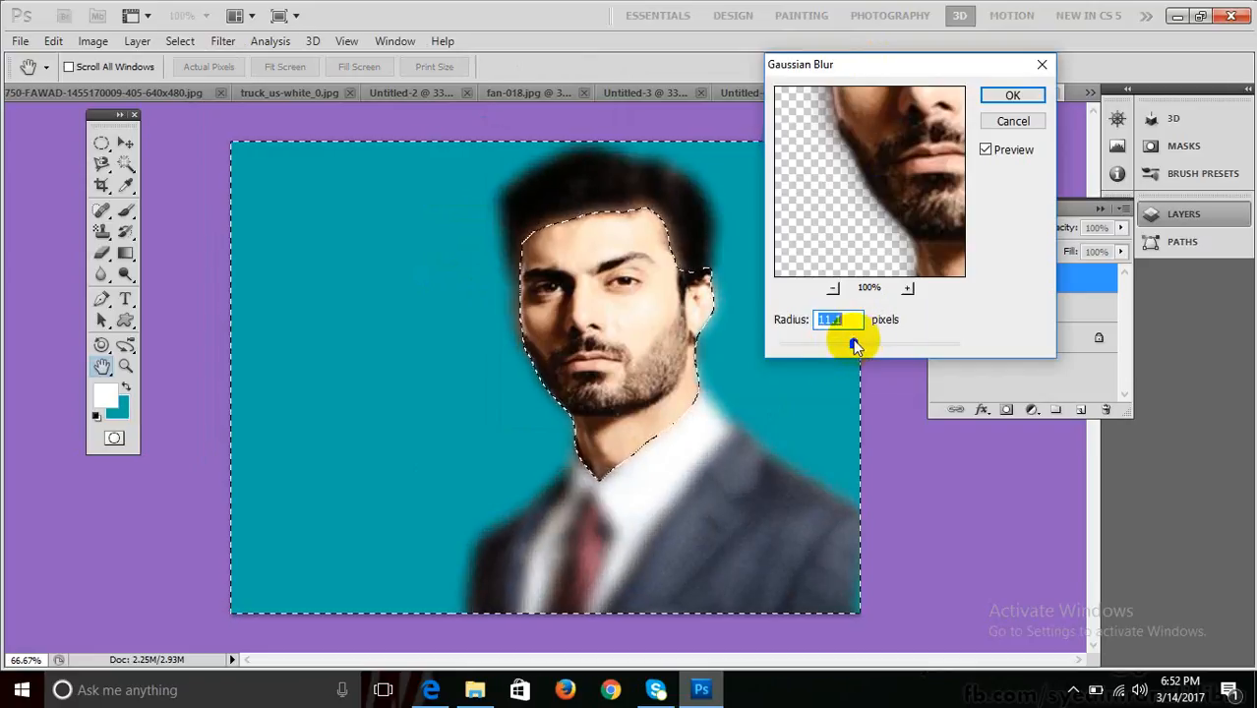
left_click(987, 96)
key("ctrl+d")
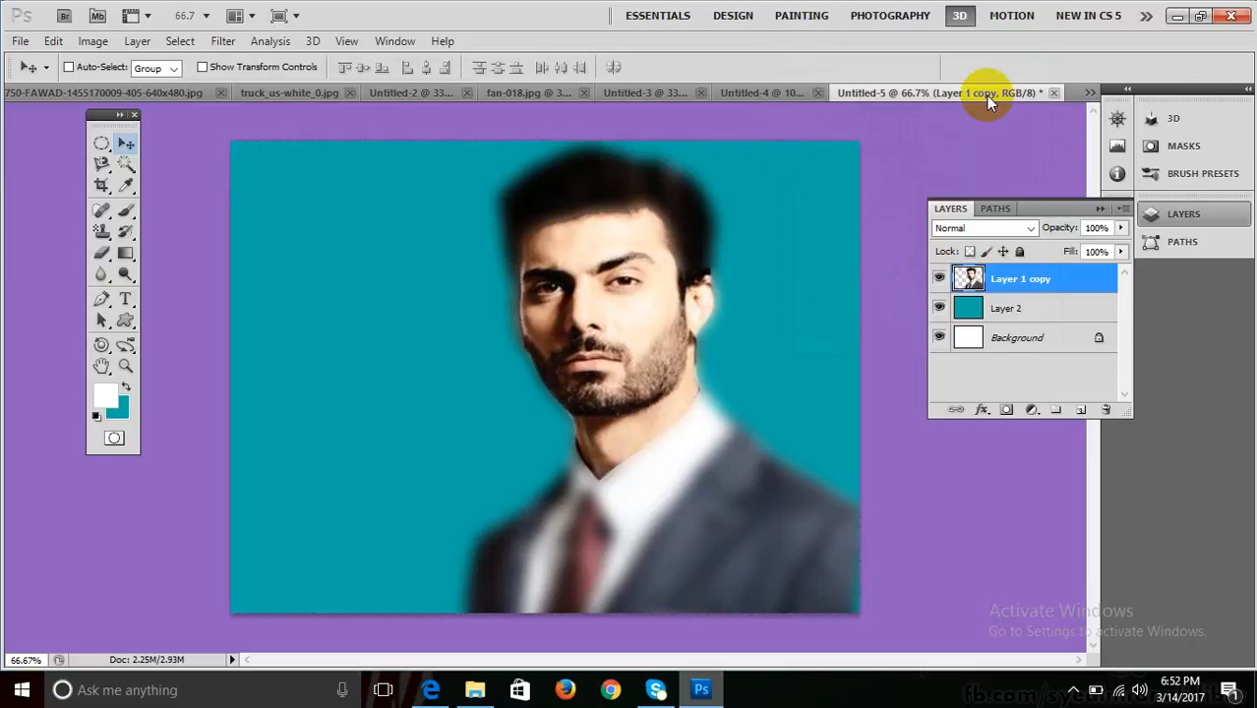
key("alt+bracketleft")
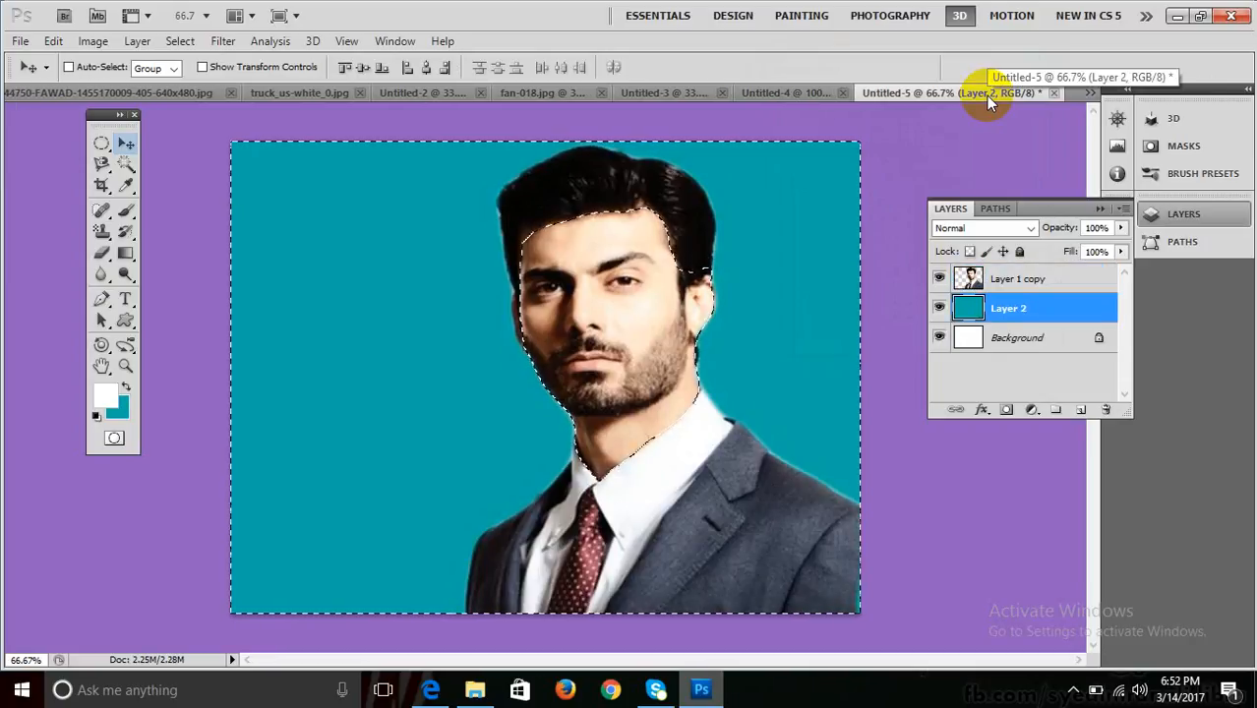
left_click(1016, 285)
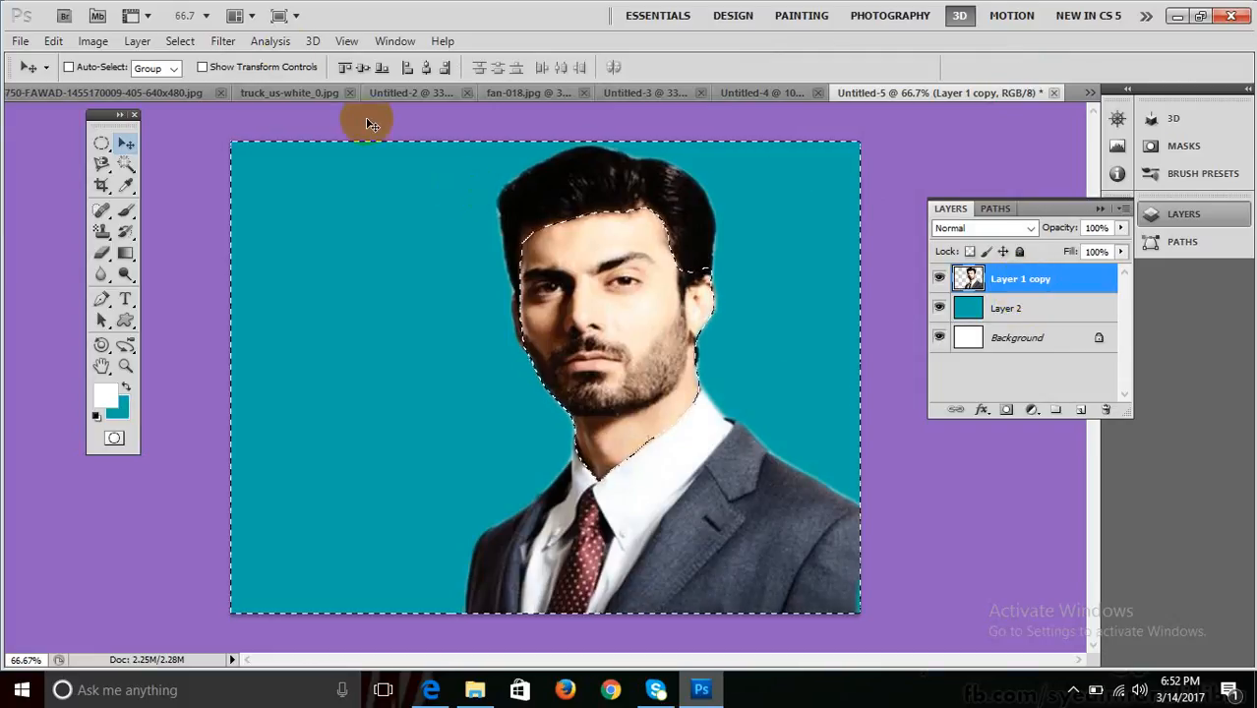
left_click(277, 41)
mouse_move(229, 45)
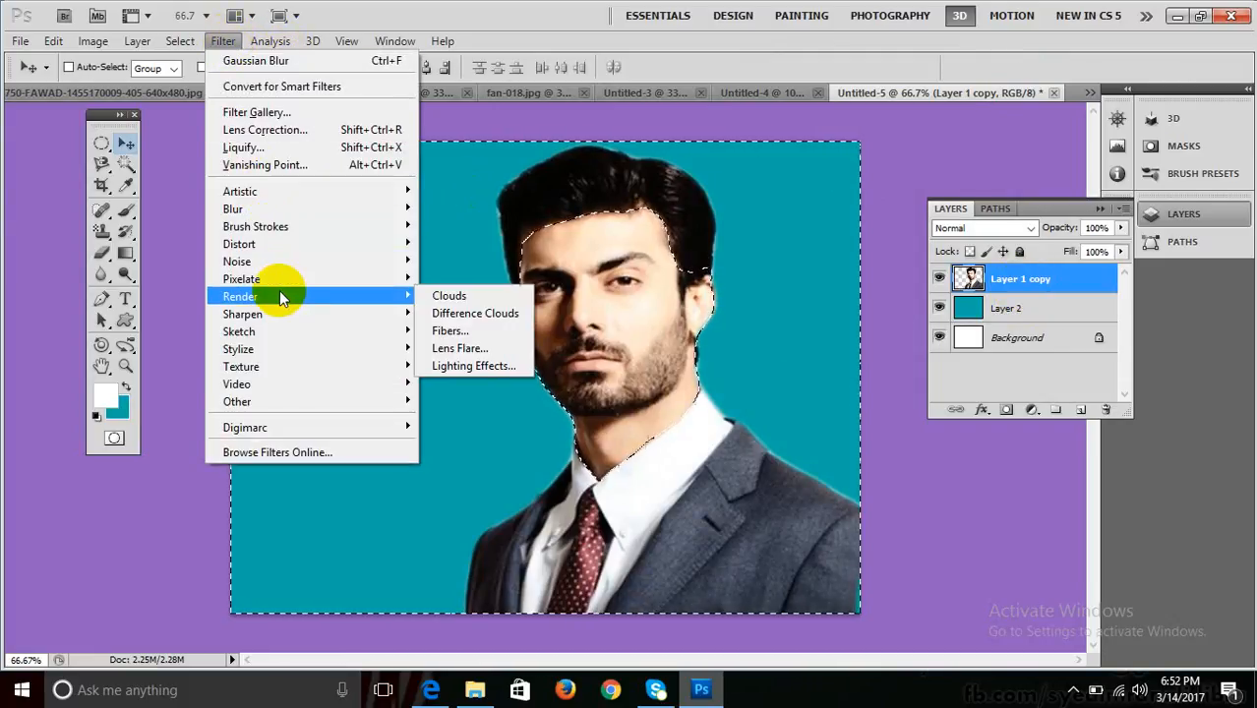
left_click(397, 19)
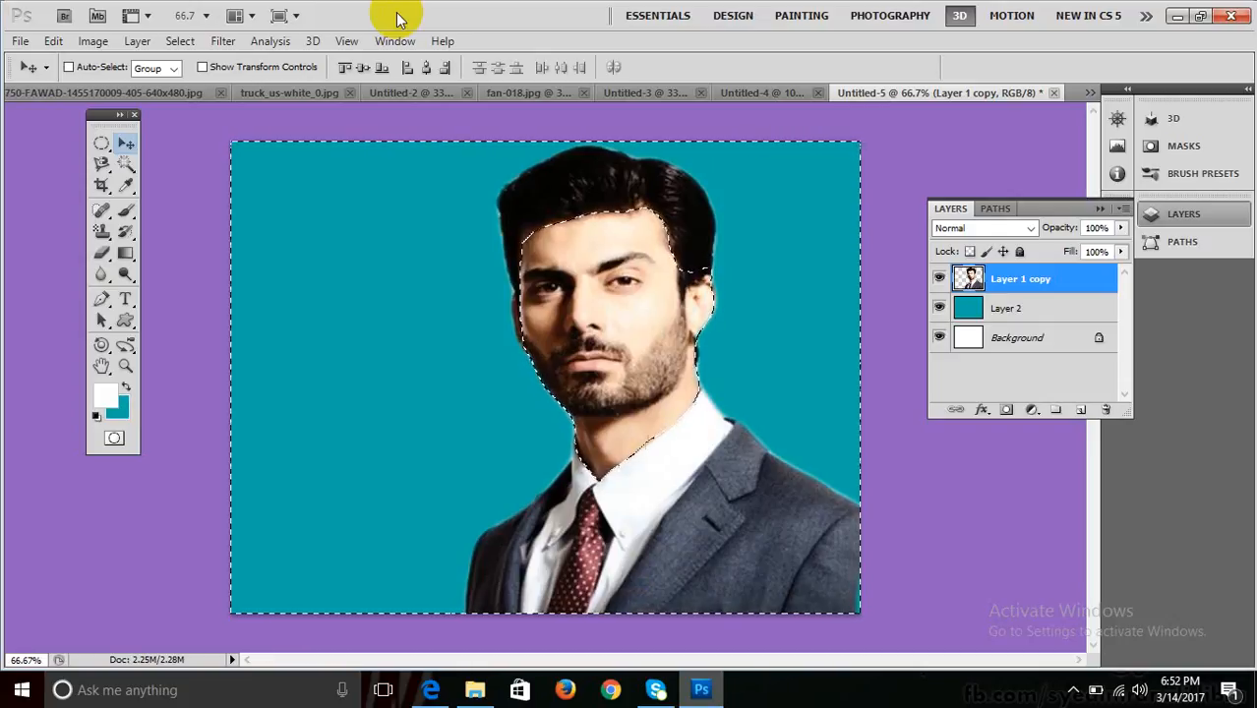
Create a new document using the Web preset size.
key("ctrl+n")
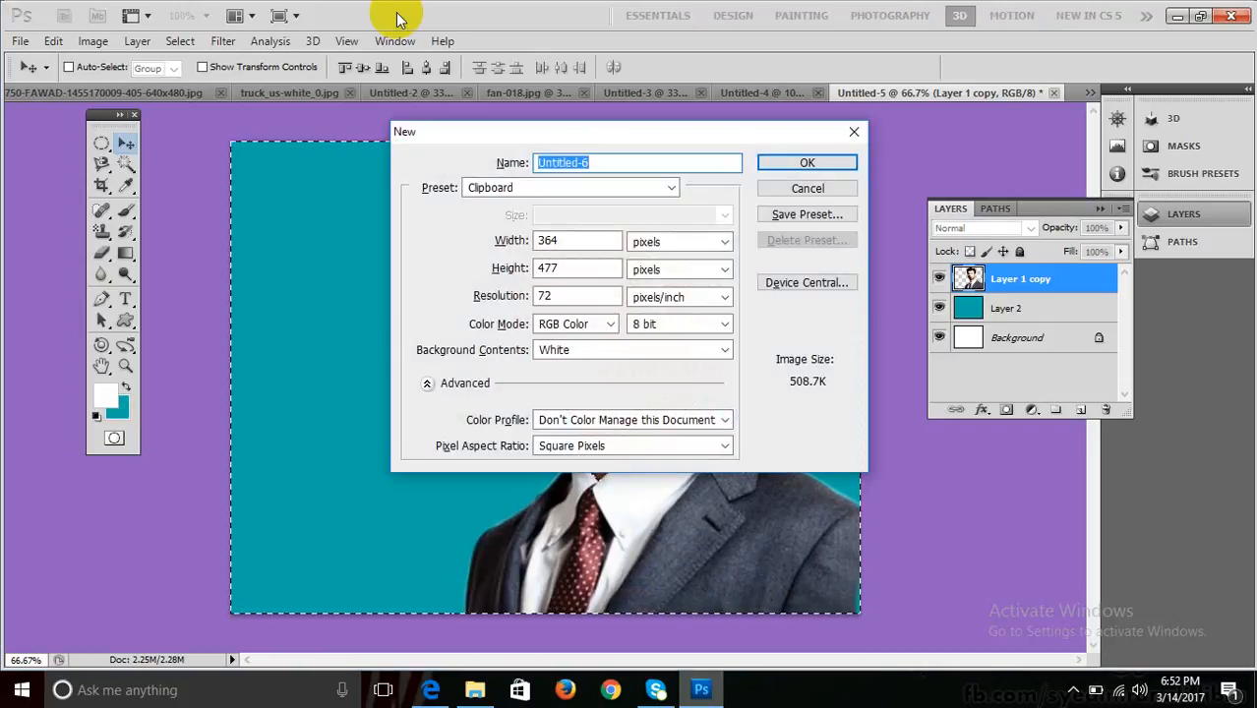
left_click(525, 188)
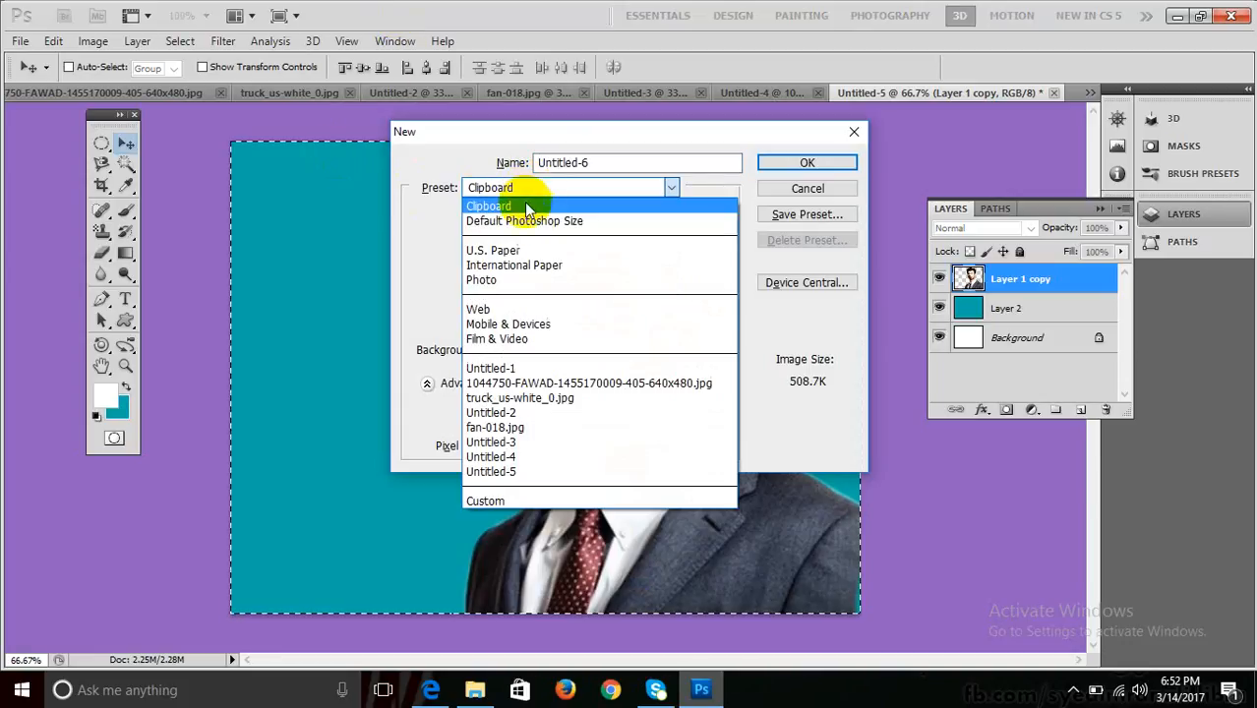
left_click(499, 309)
left_click(806, 165)
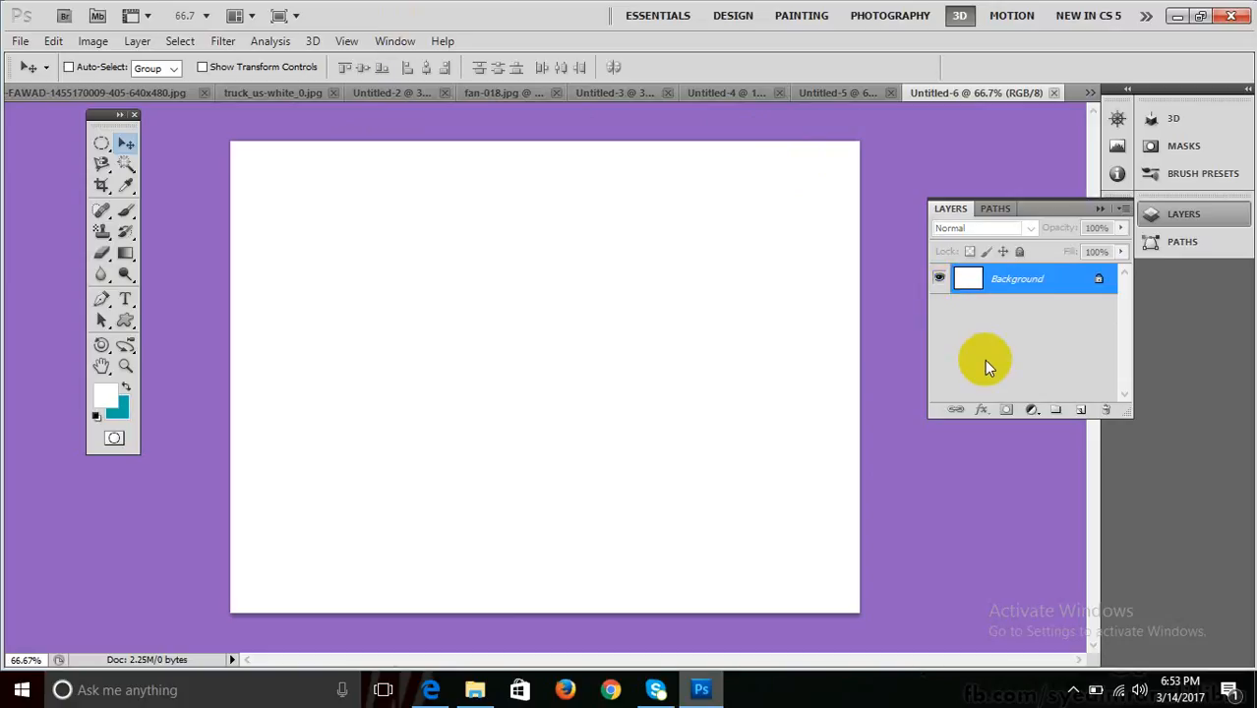
Add a new layer and fill it entirely with teal.
left_click(1081, 411)
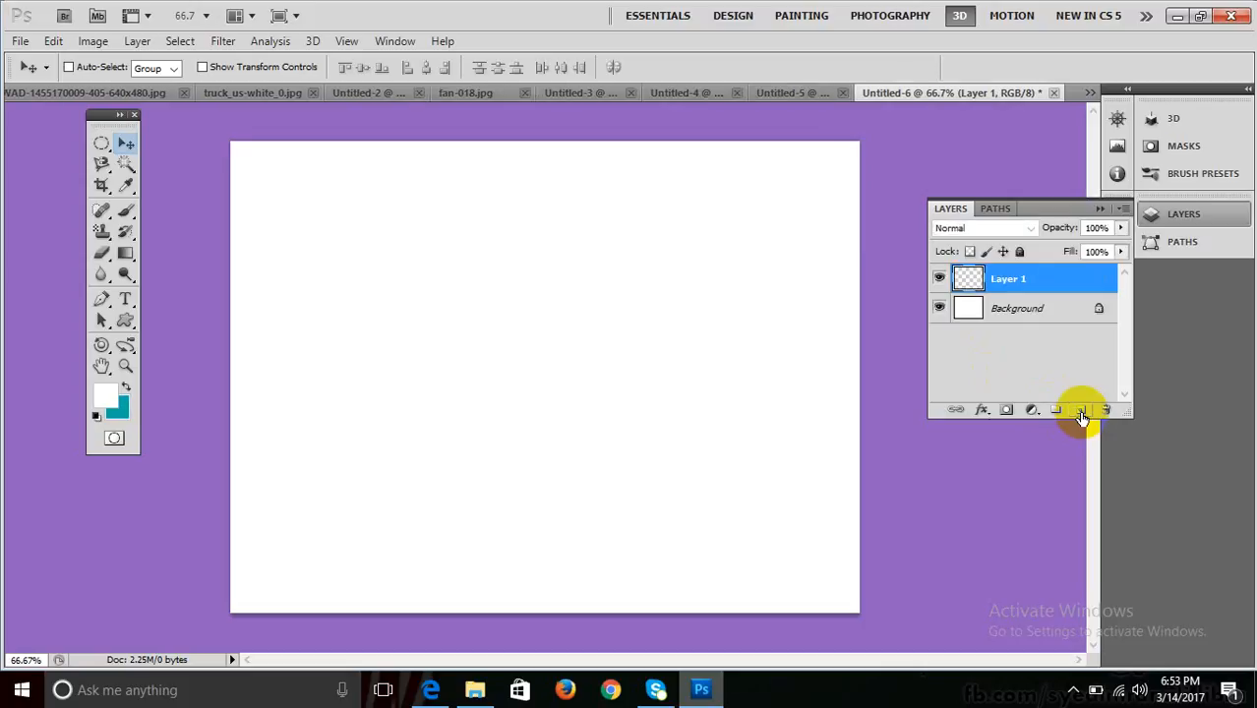
key("ctrl+BackSpace")
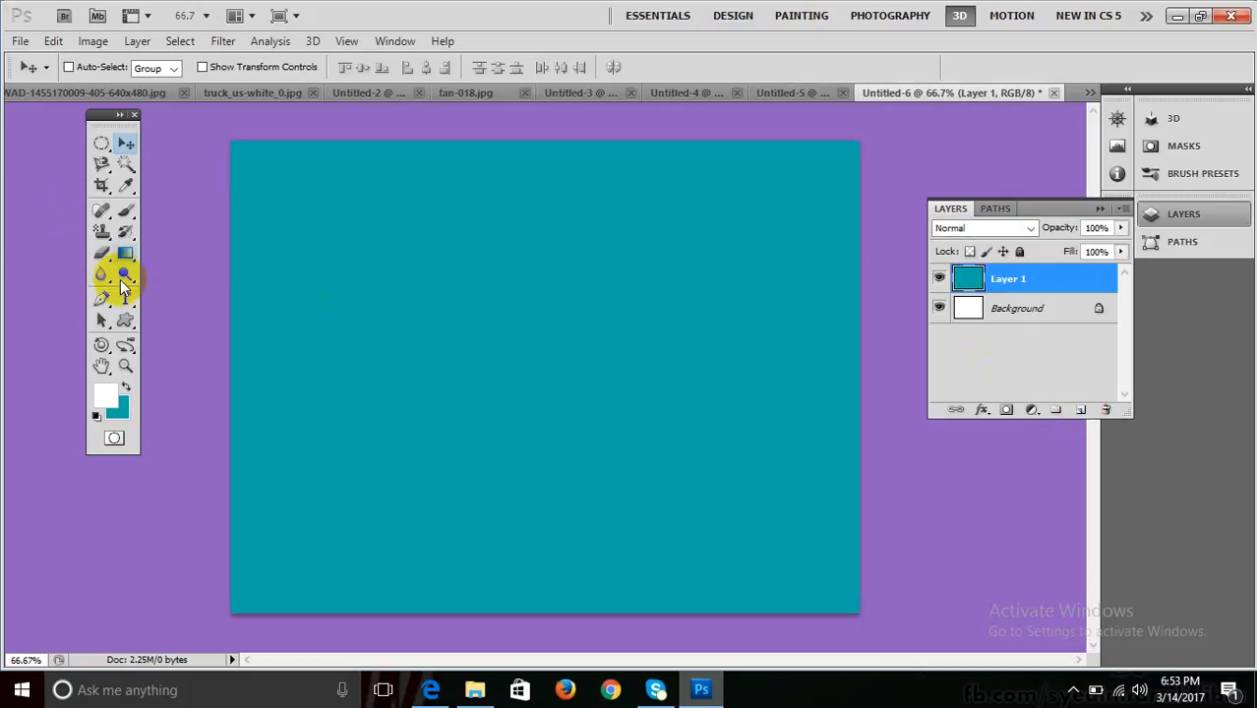
left_click(124, 300)
left_click_drag(125, 300, 181, 292)
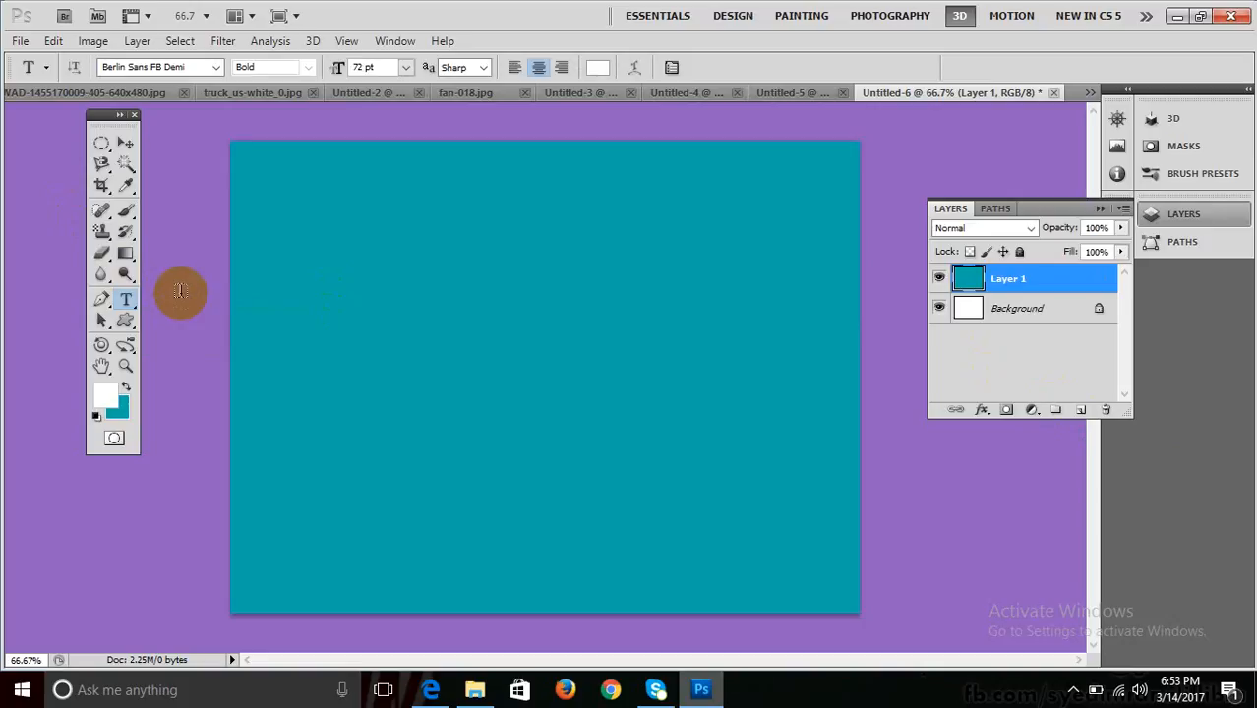
left_click(328, 341)
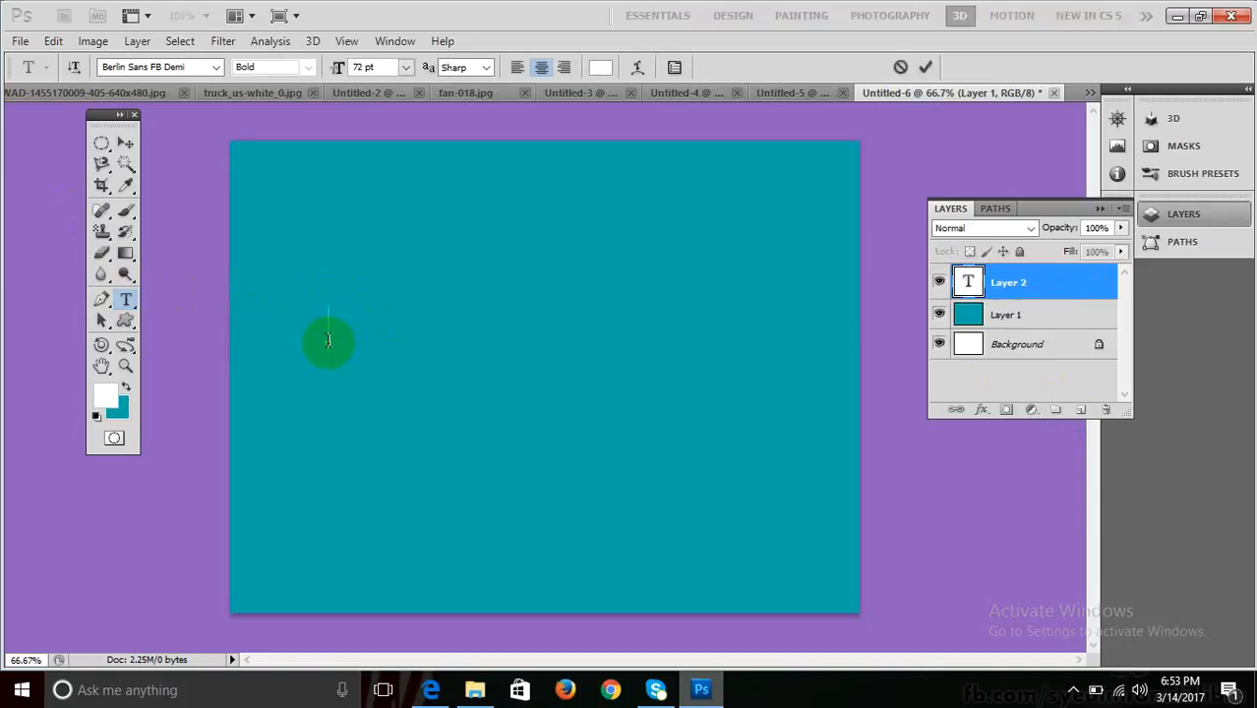
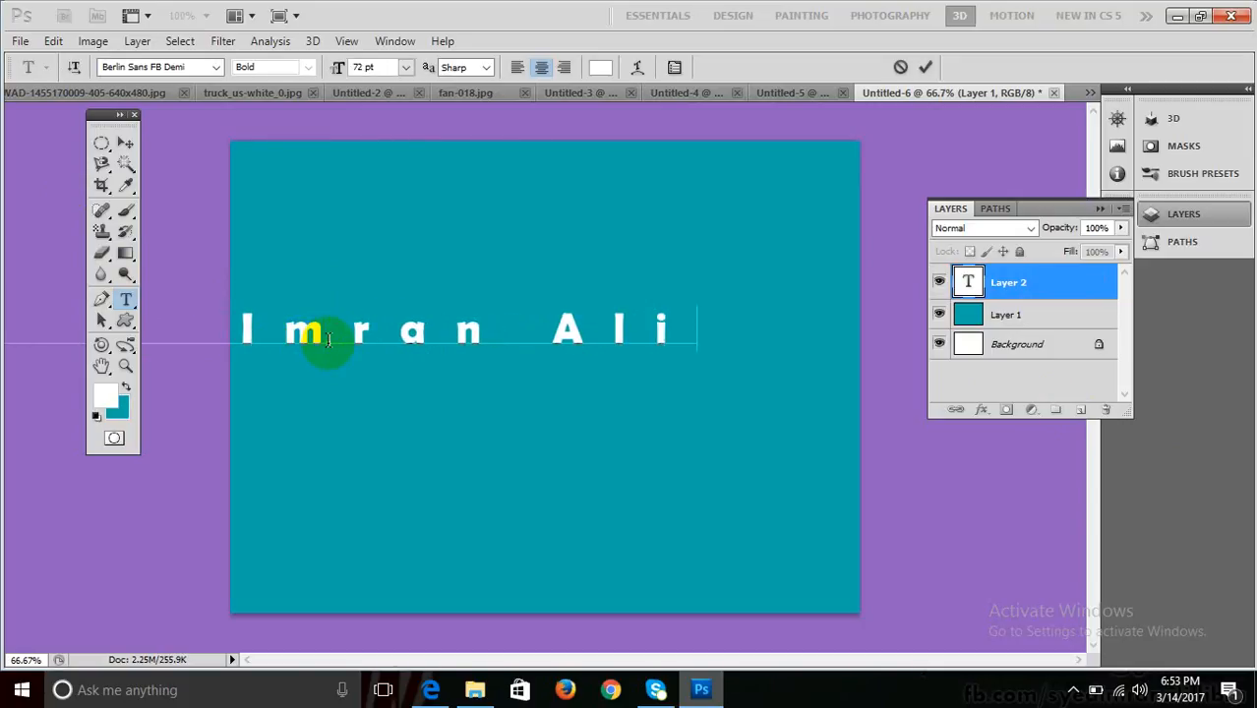
key("ctrl+a")
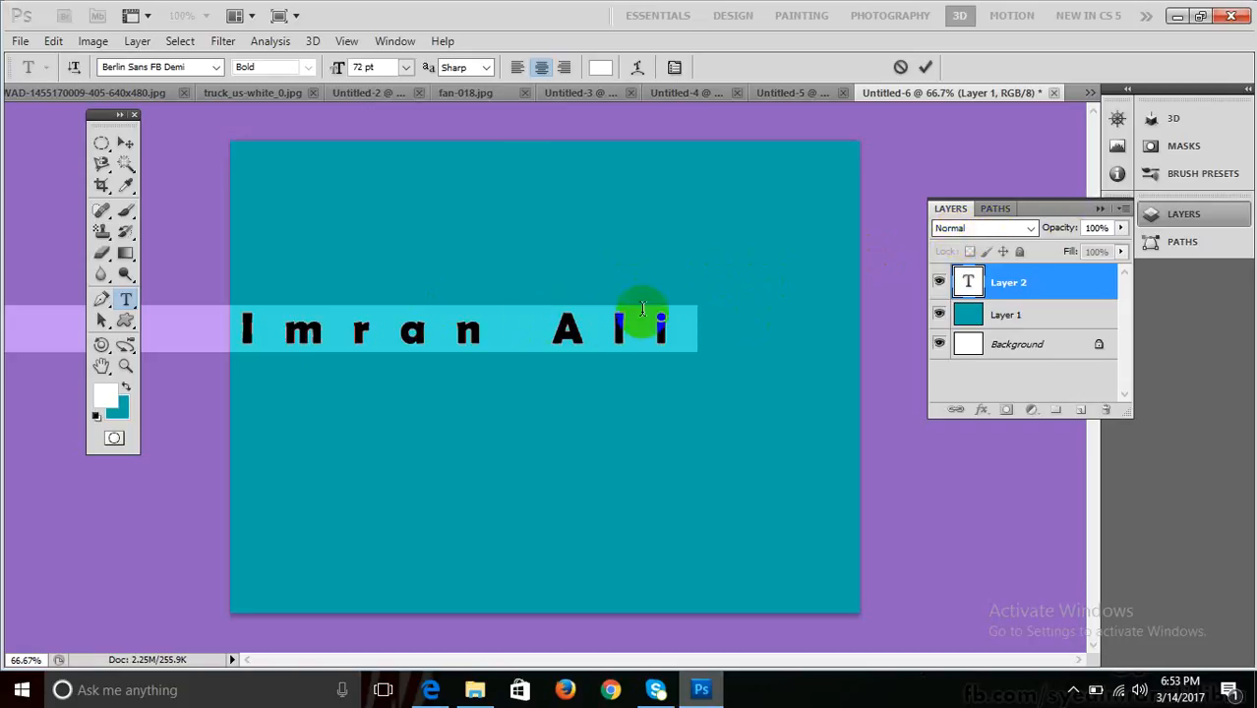
Set the text's tracking to 20 in the Character panel.
left_click(1099, 209)
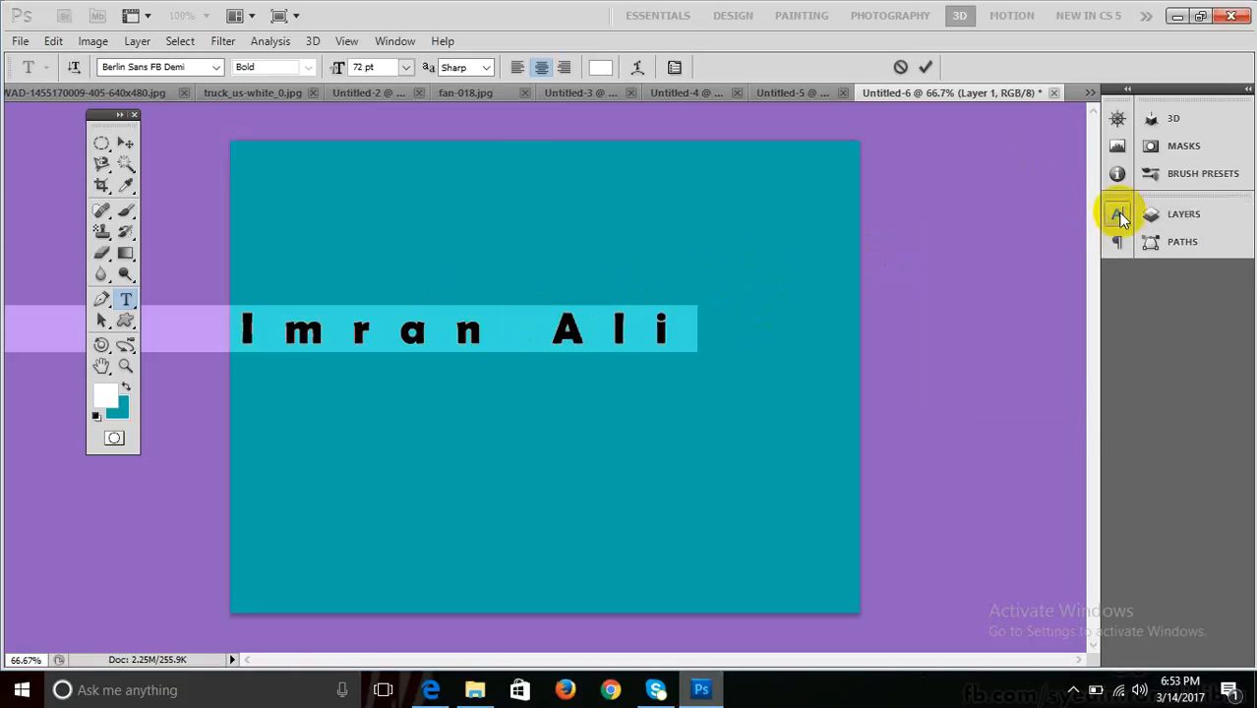
left_click(1117, 213)
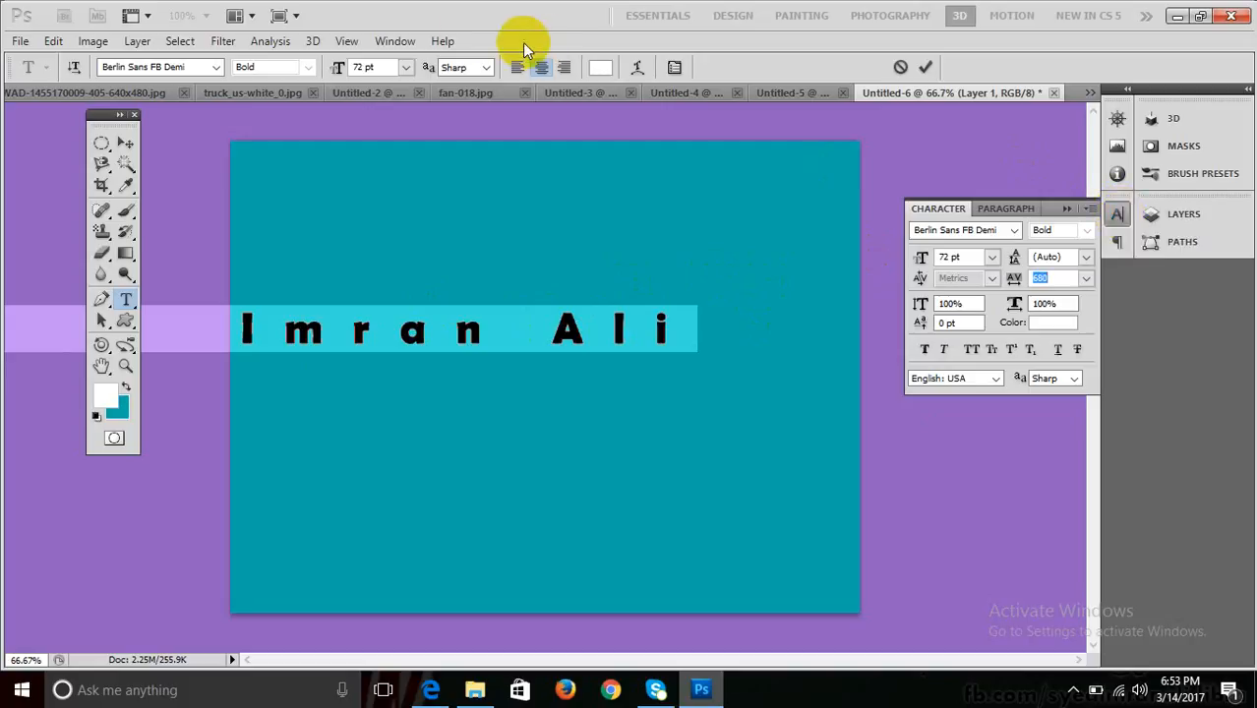
left_click(398, 40)
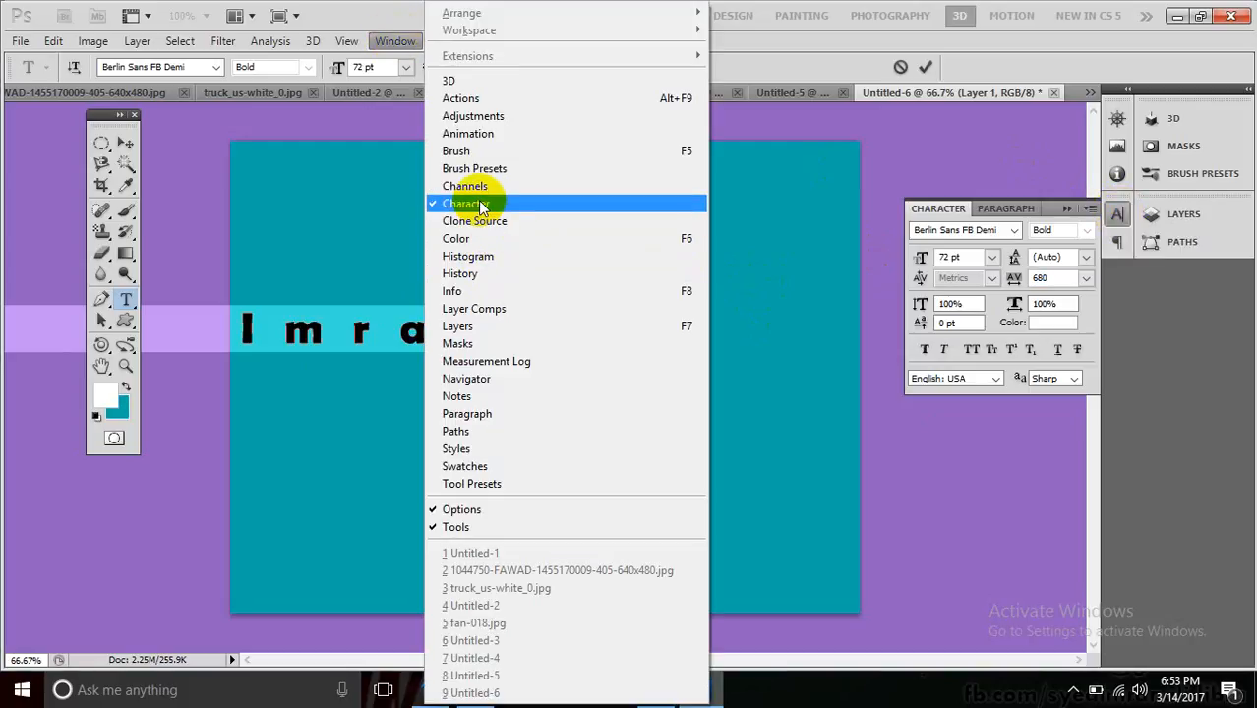
left_click(781, 49)
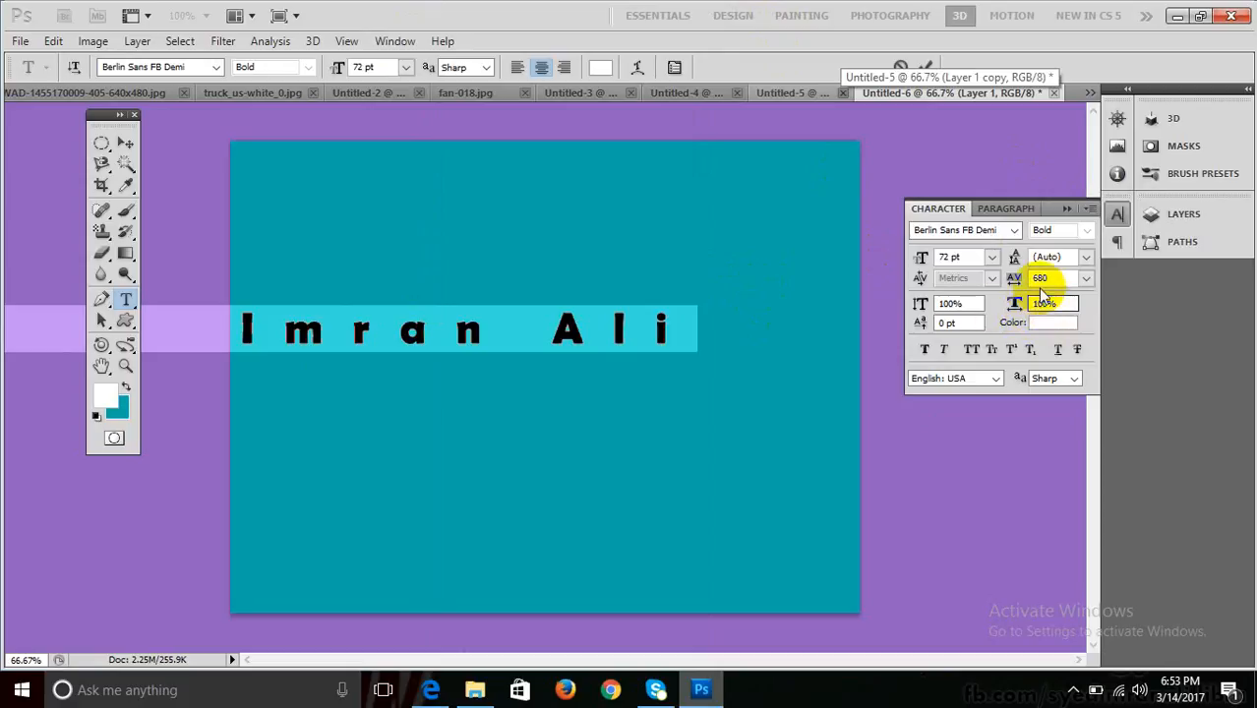
left_click_drag(1021, 280, 985, 279)
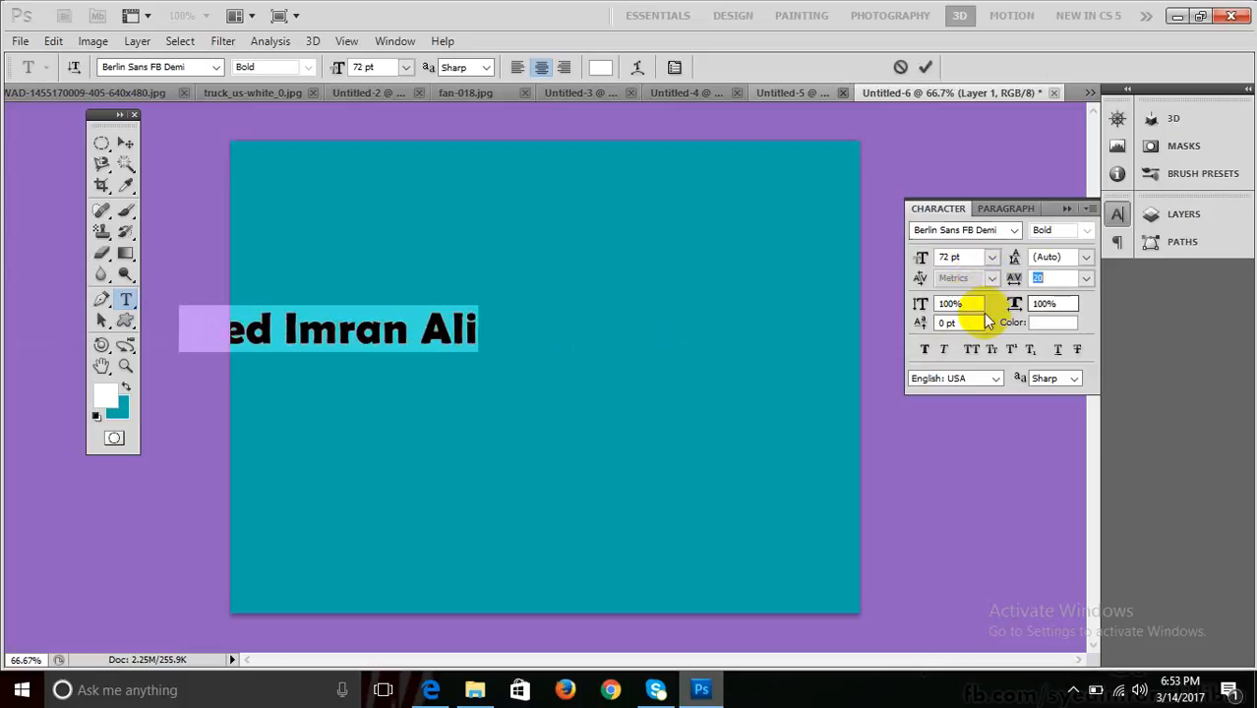
Move the name text toward the centre of the canvas.
left_click(126, 146)
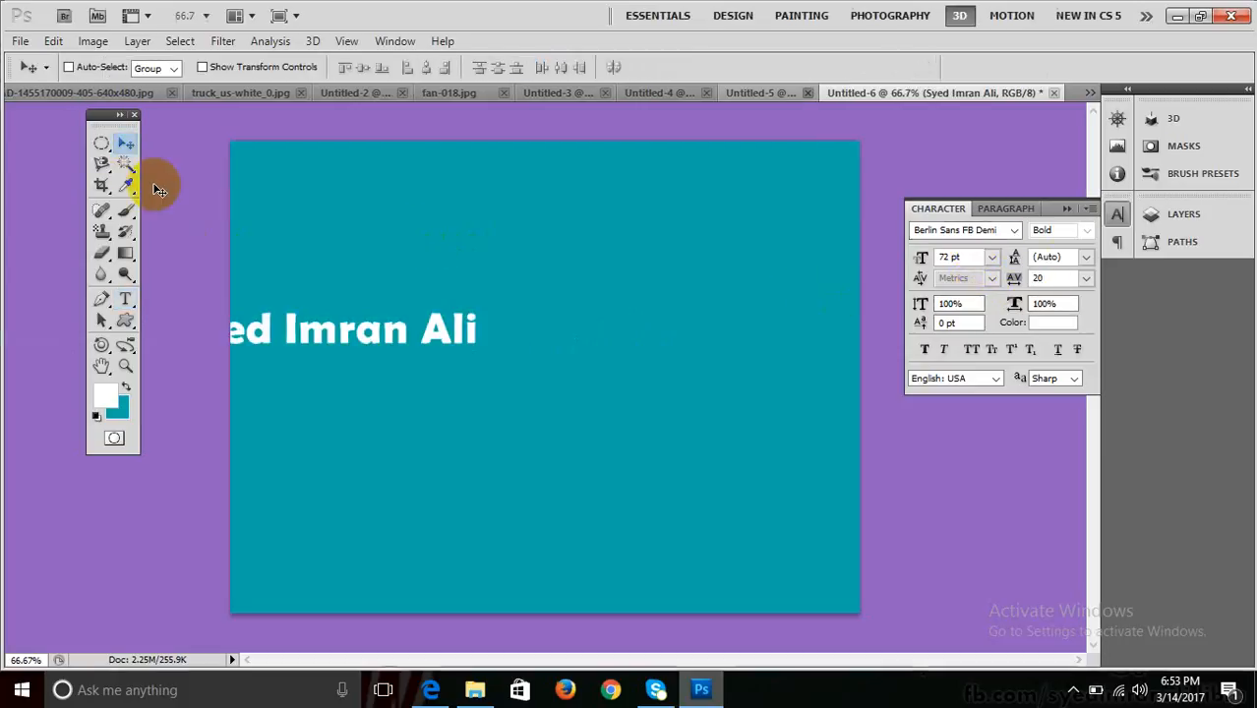
left_click_drag(259, 329, 457, 360)
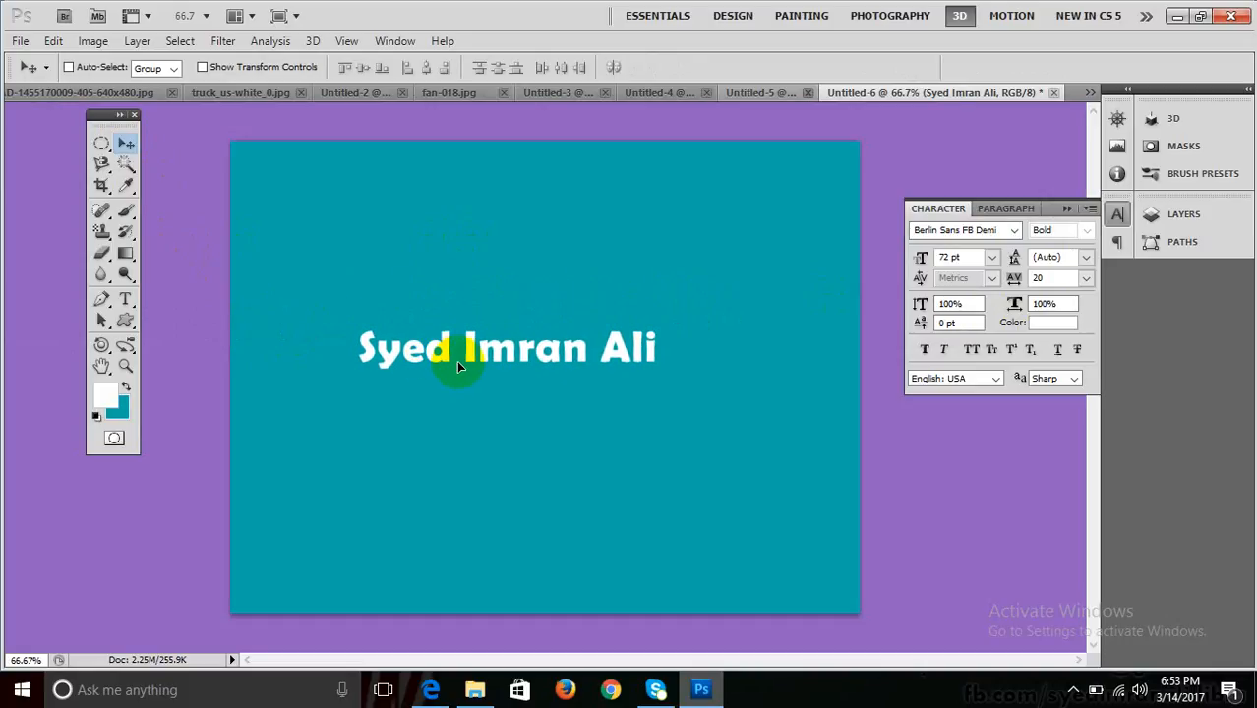
left_click(126, 299)
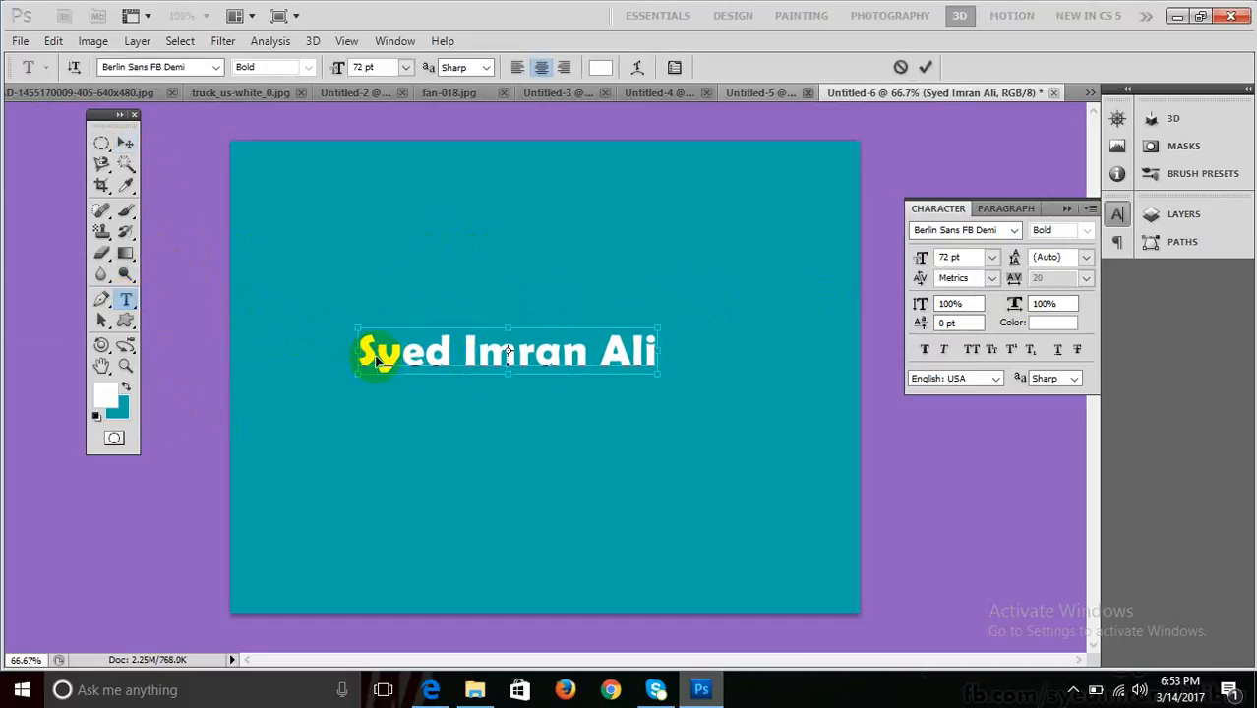
key("ctrl+a")
left_click(106, 394)
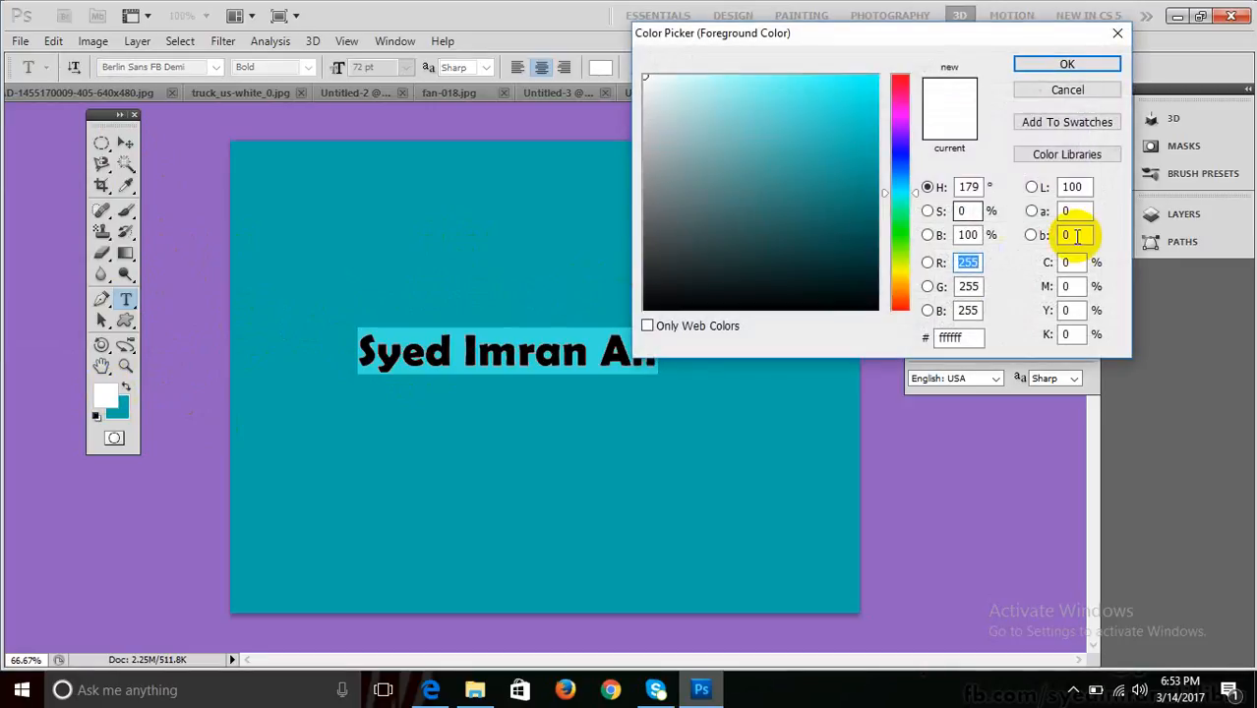
left_click(896, 270)
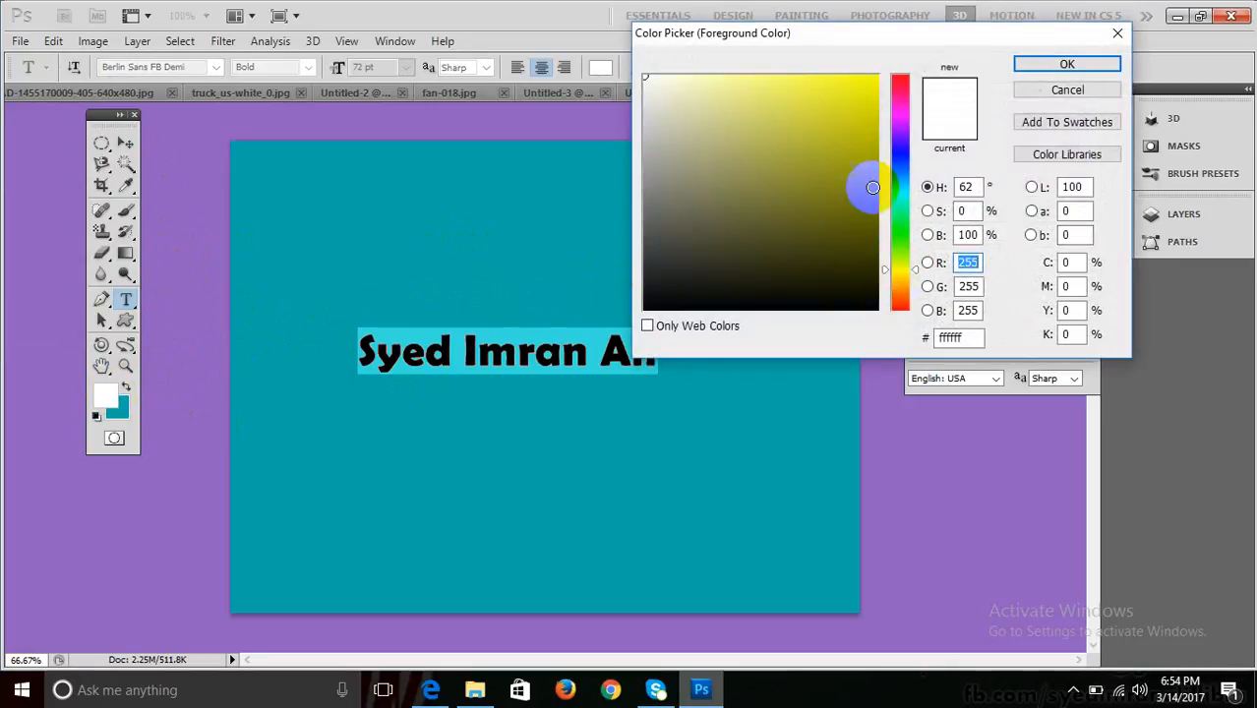
left_click_drag(857, 106, 877, 104)
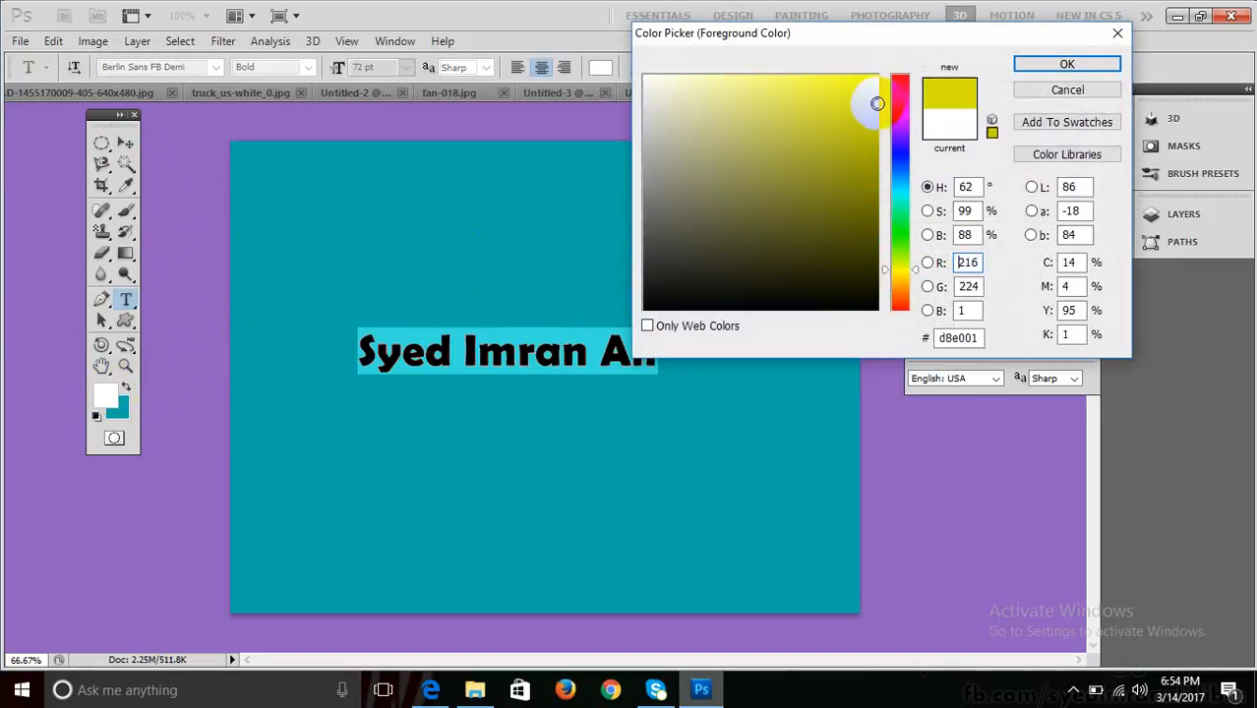
left_click(1025, 64)
left_click(124, 143)
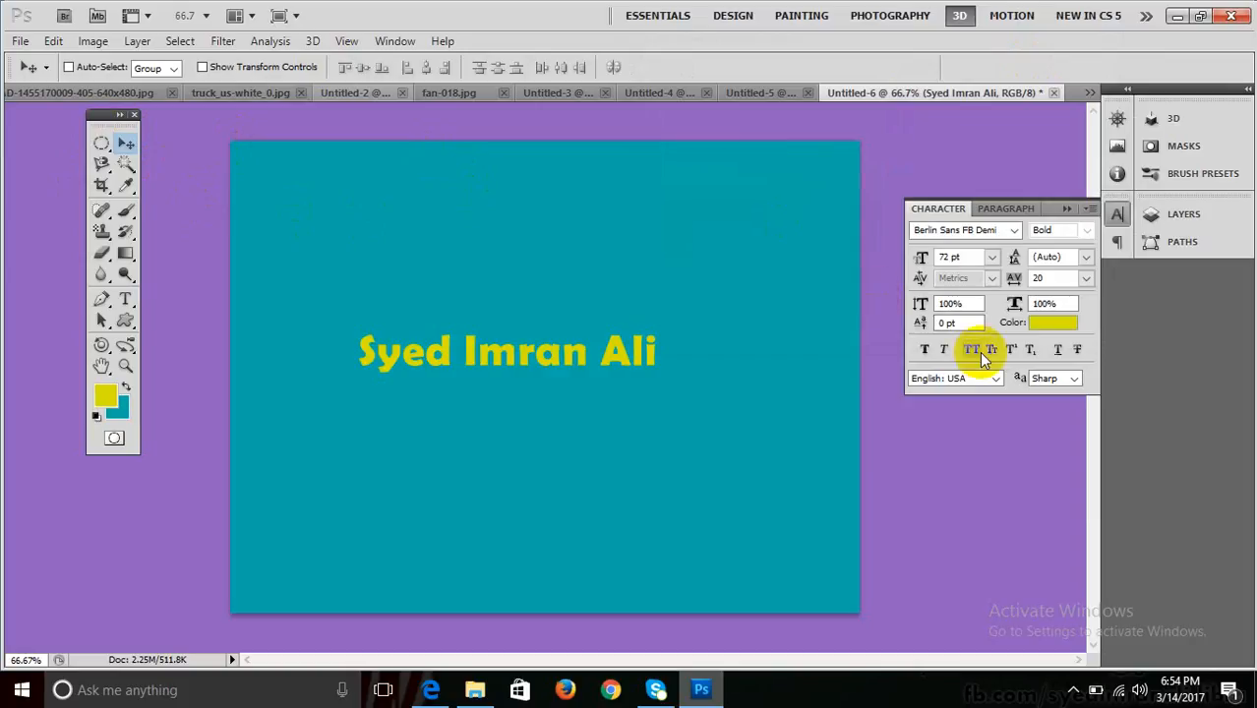
Show the Layers panel and look through the 3D menu.
key("F7")
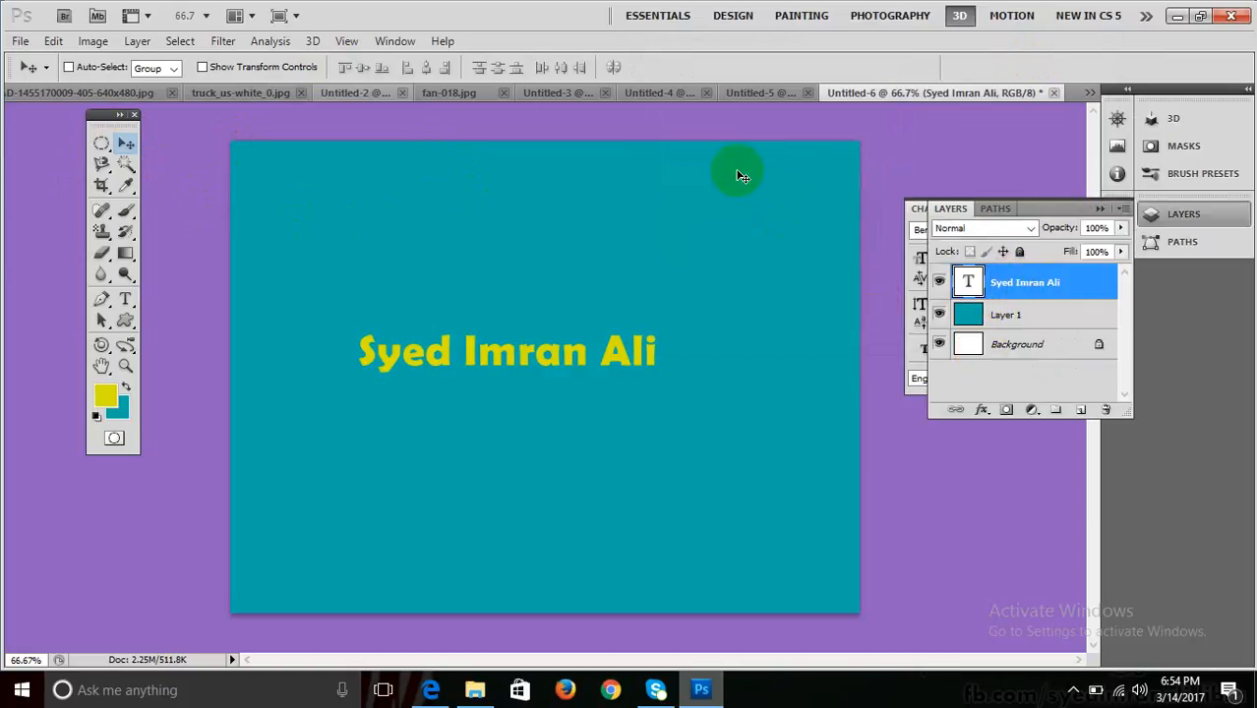
left_click(311, 41)
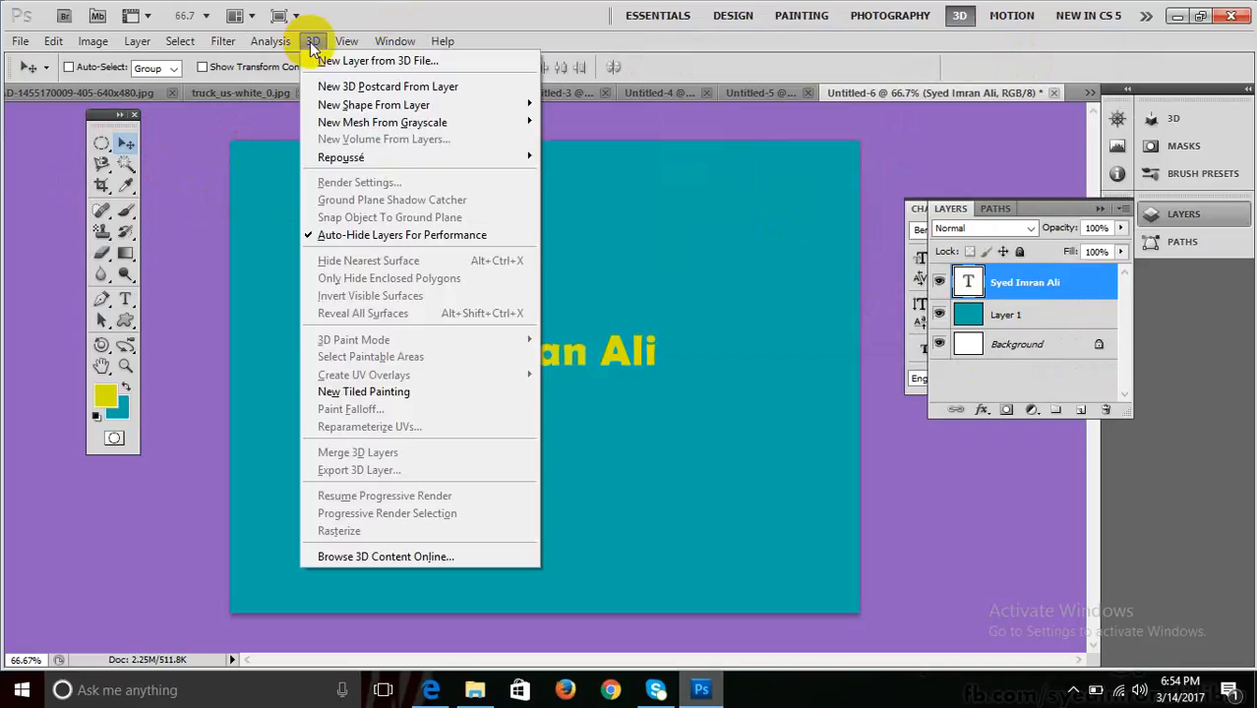
left_click(432, 8)
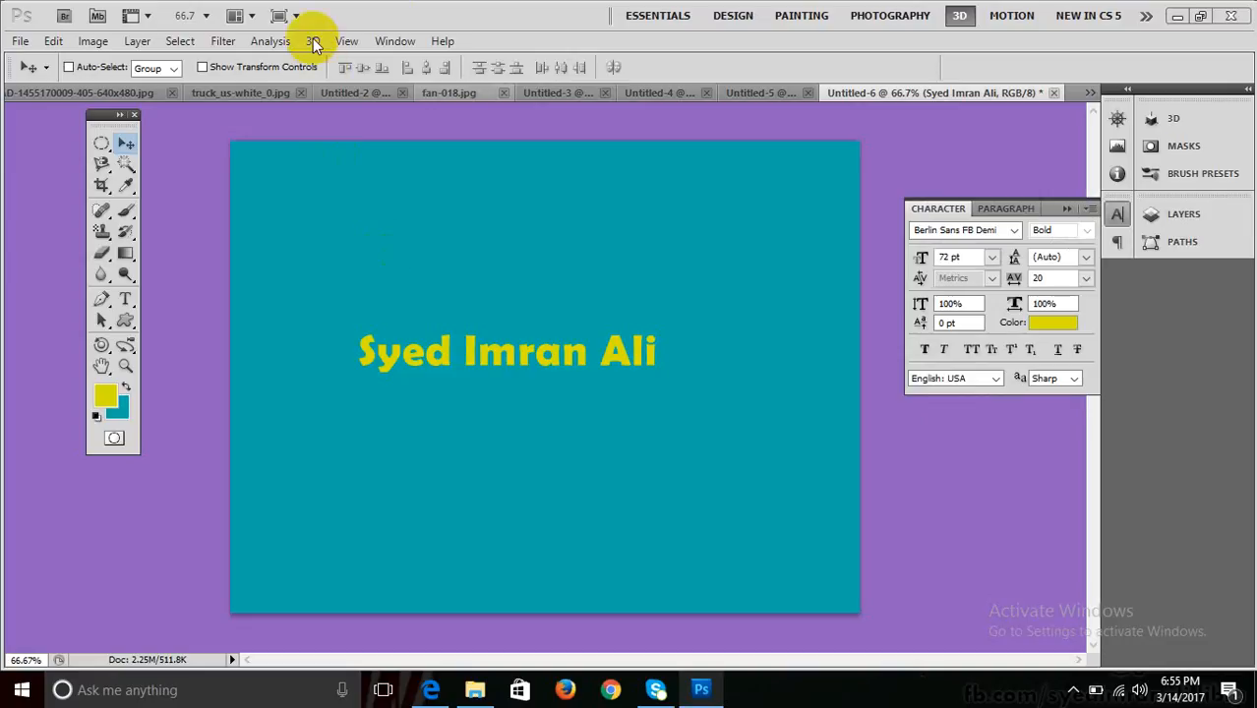
left_click(313, 41)
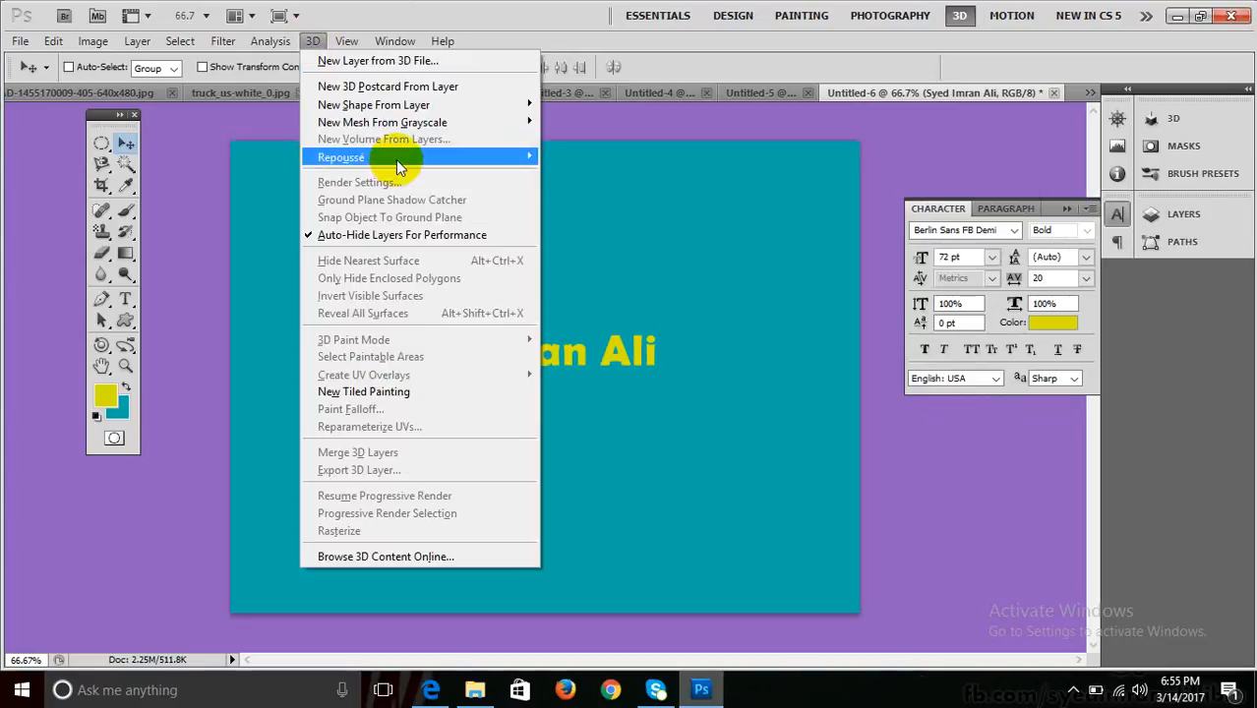
mouse_move(396, 161)
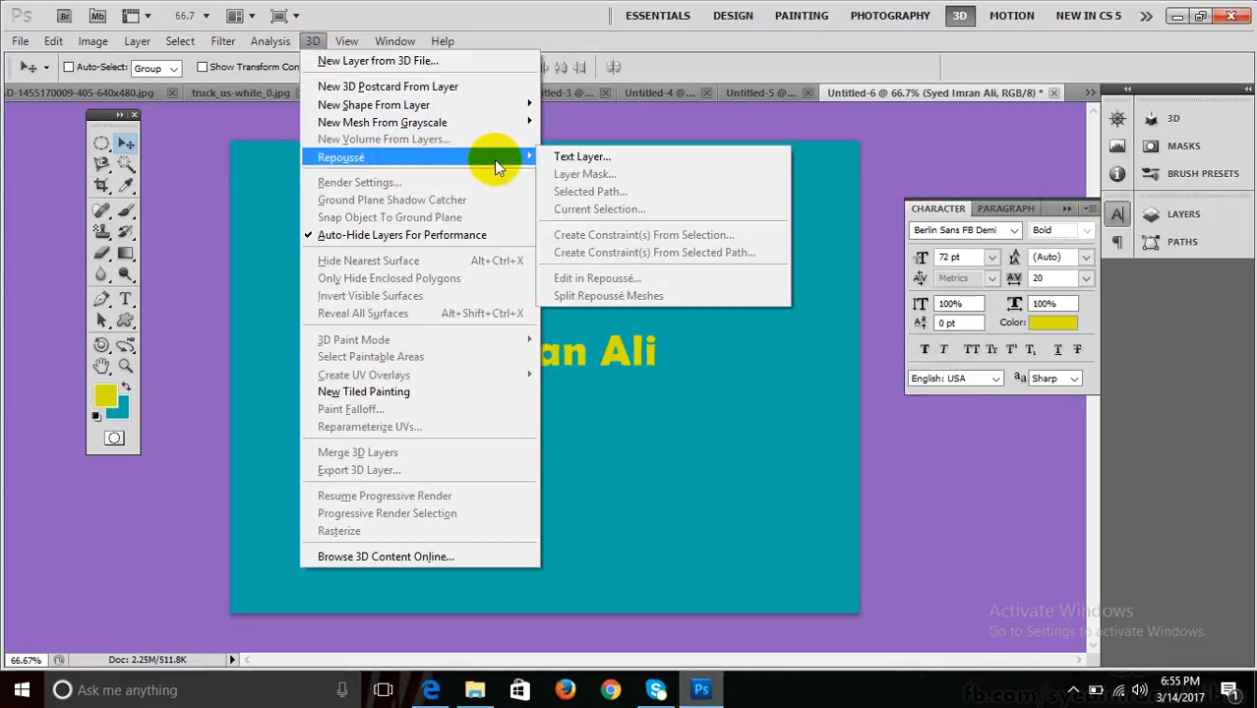
left_click(573, 14)
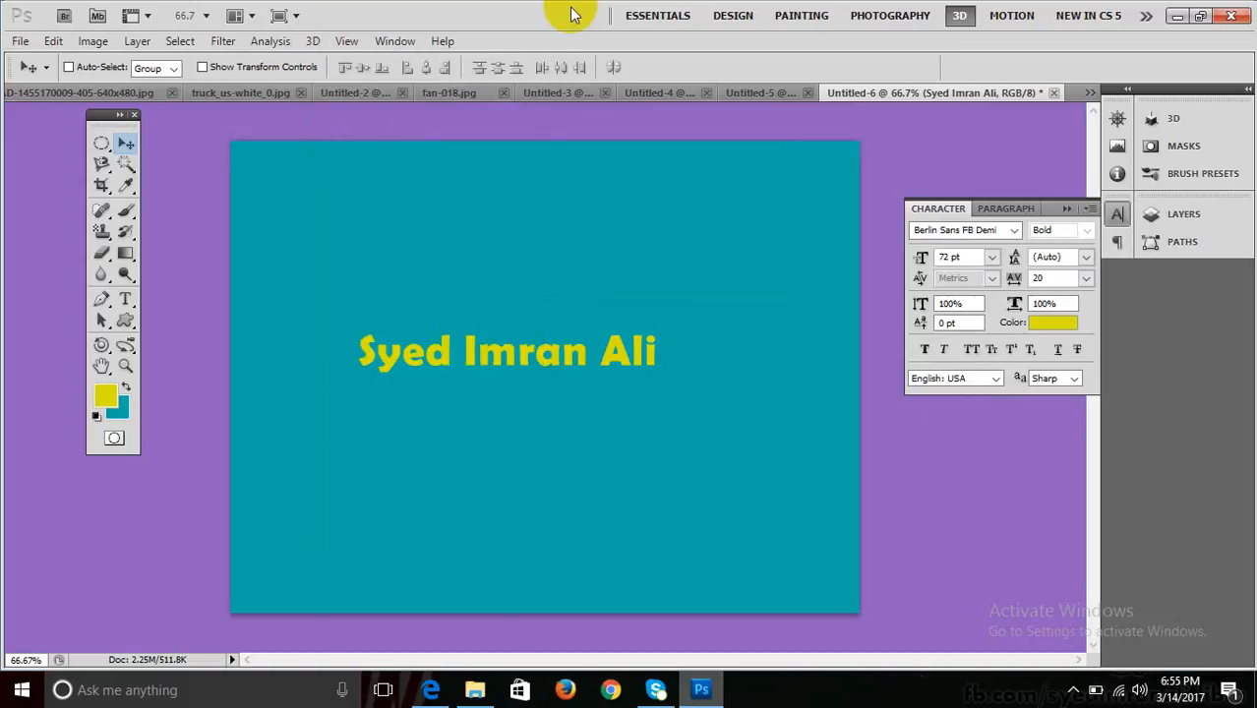
key("F7")
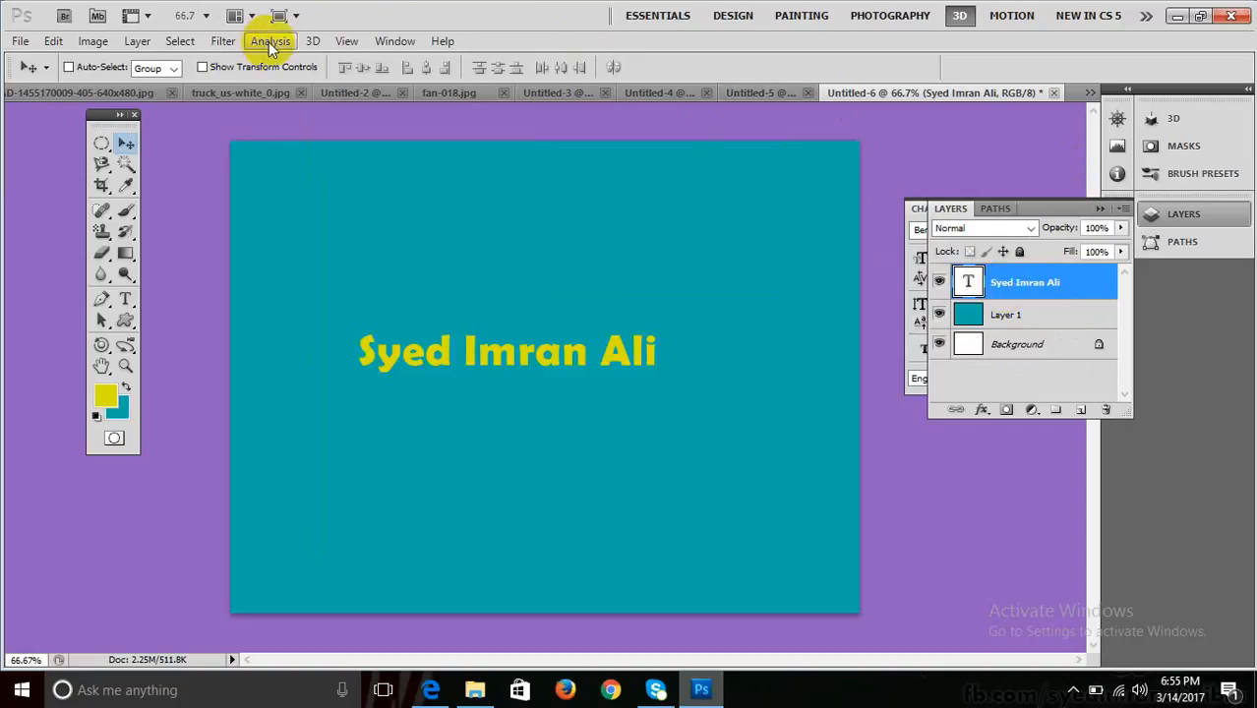
left_click(314, 41)
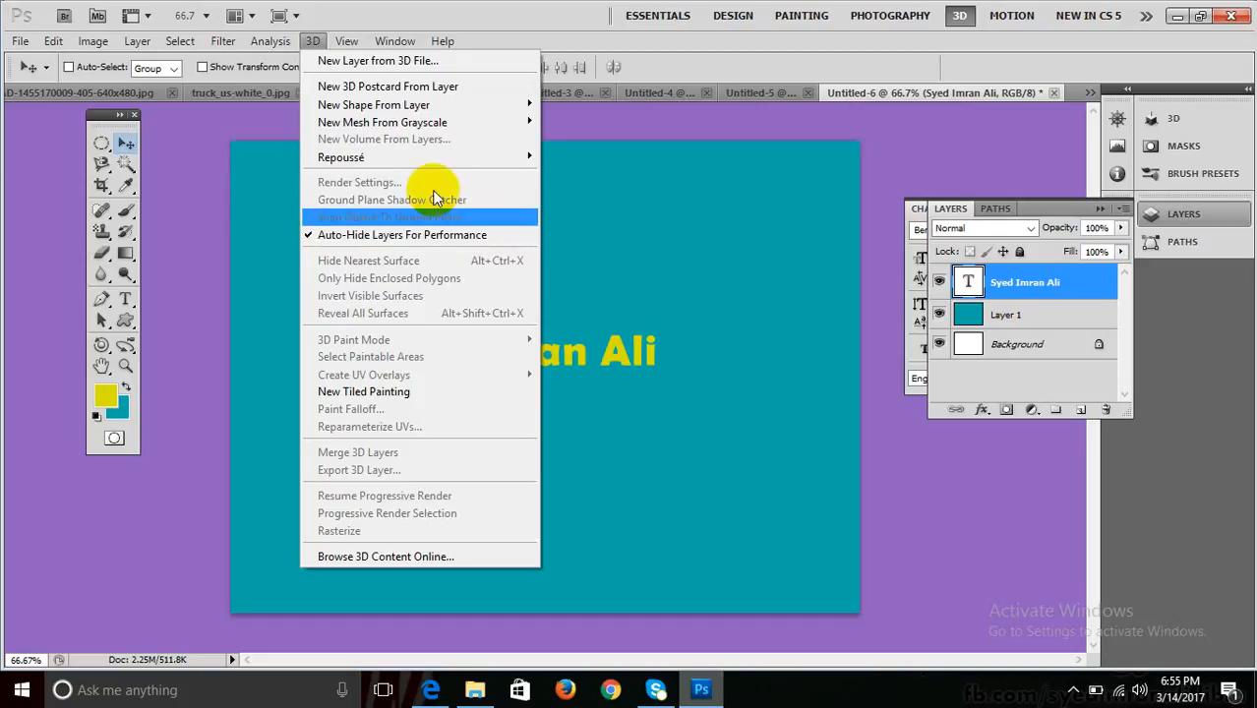
mouse_move(509, 168)
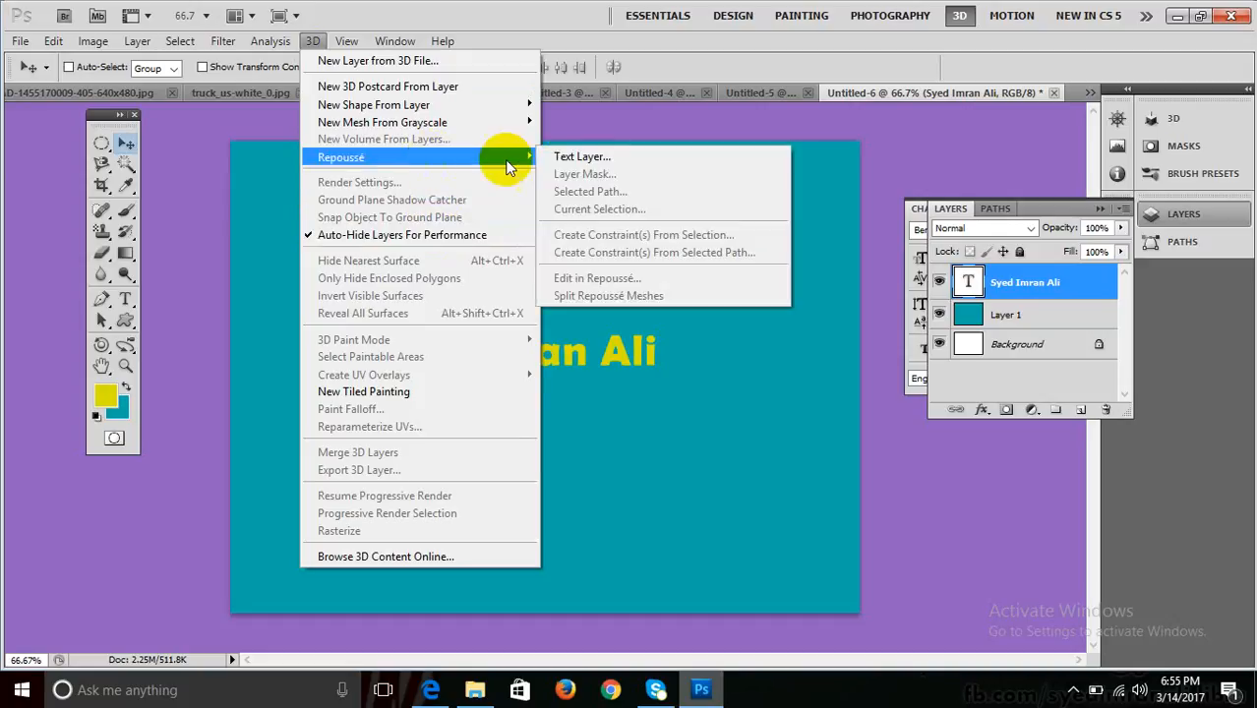
left_click(599, 162)
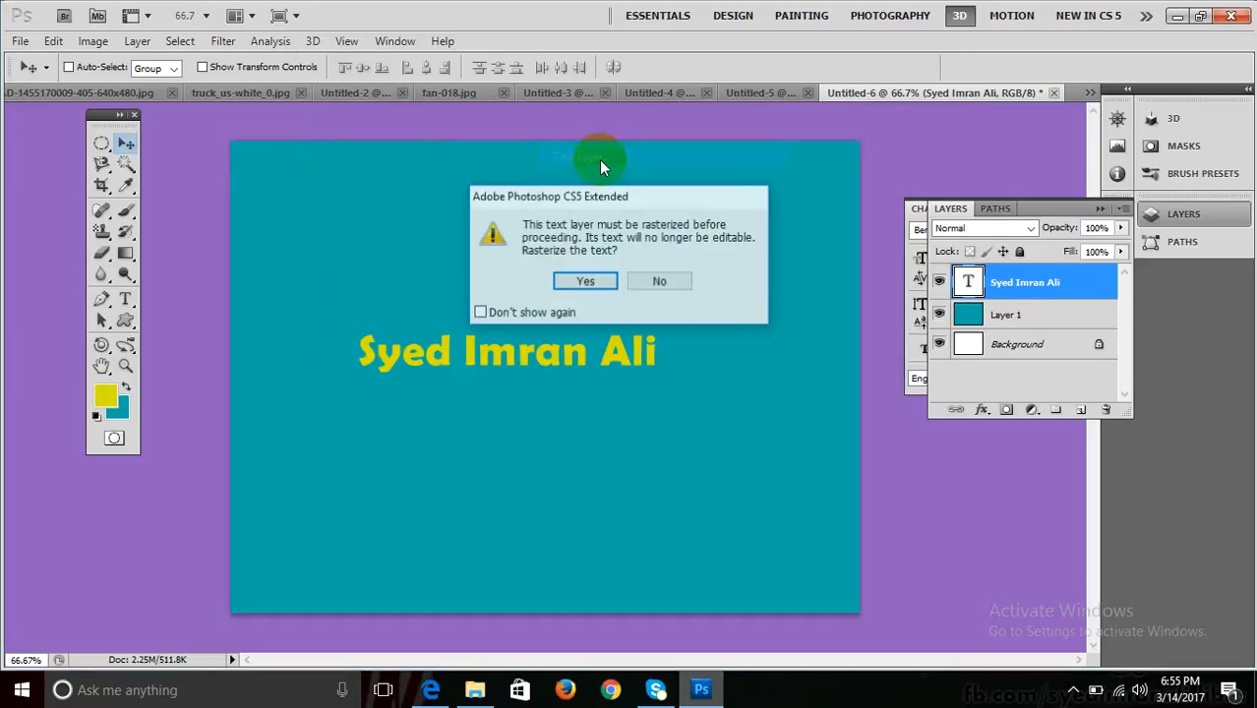
Agree to rasterize and shift the Repoussé dialog to see the layers and text.
left_click(584, 284)
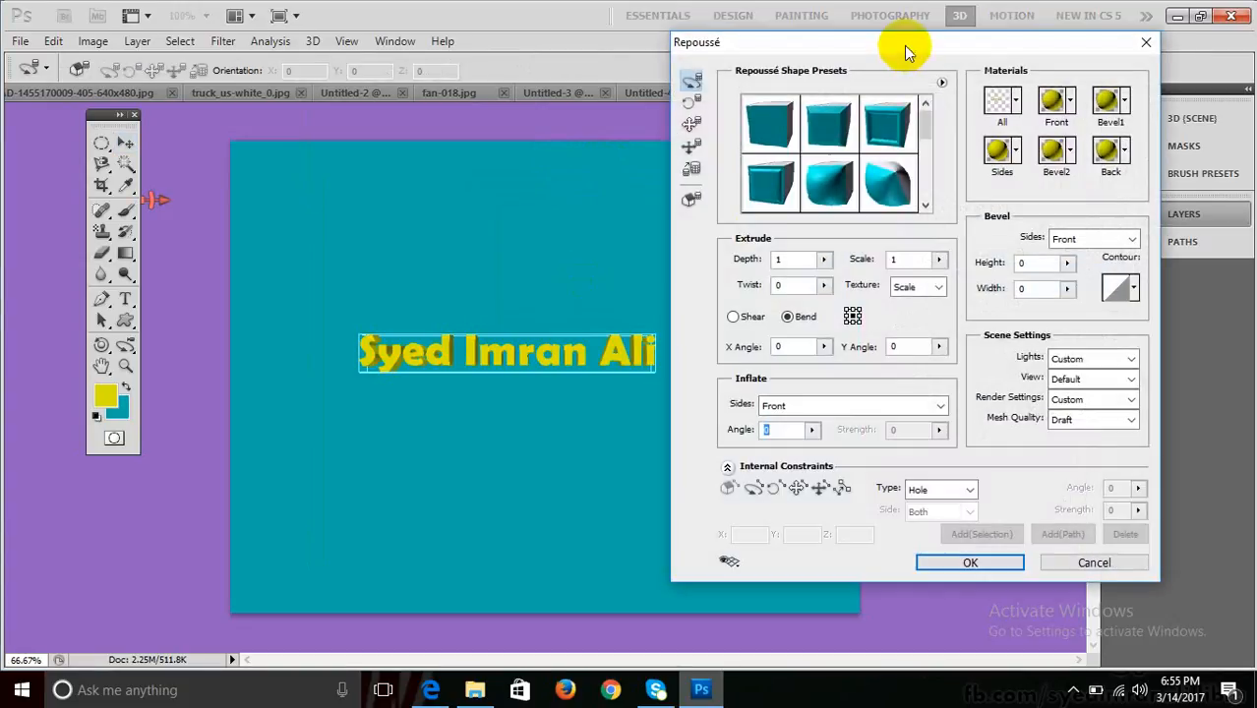
left_click_drag(924, 48, 670, 84)
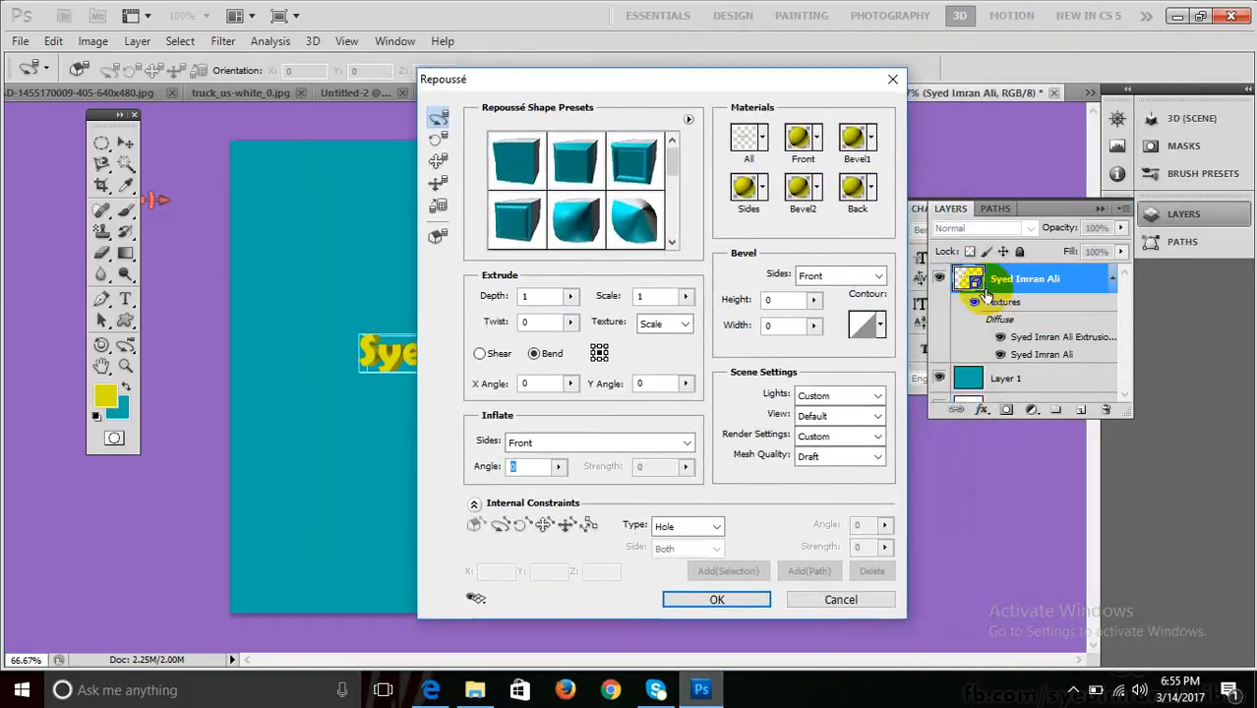
left_click(970, 287)
left_click(977, 287)
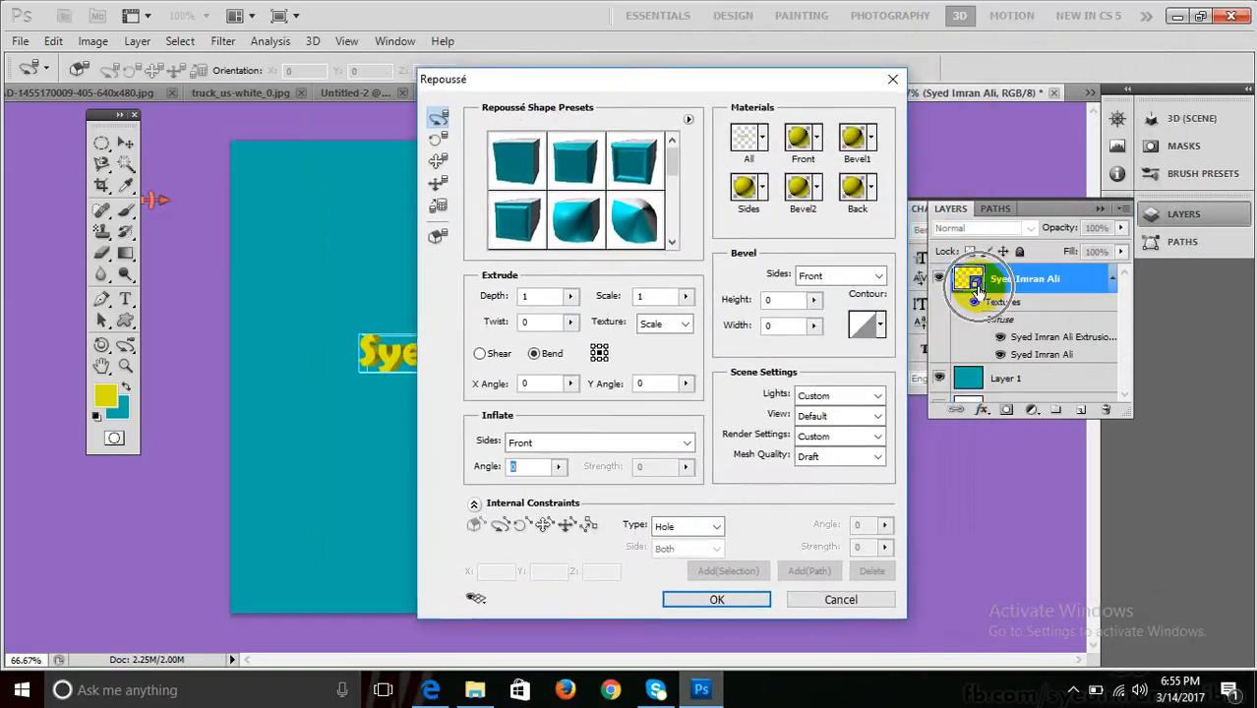
left_click_drag(744, 78, 1049, 41)
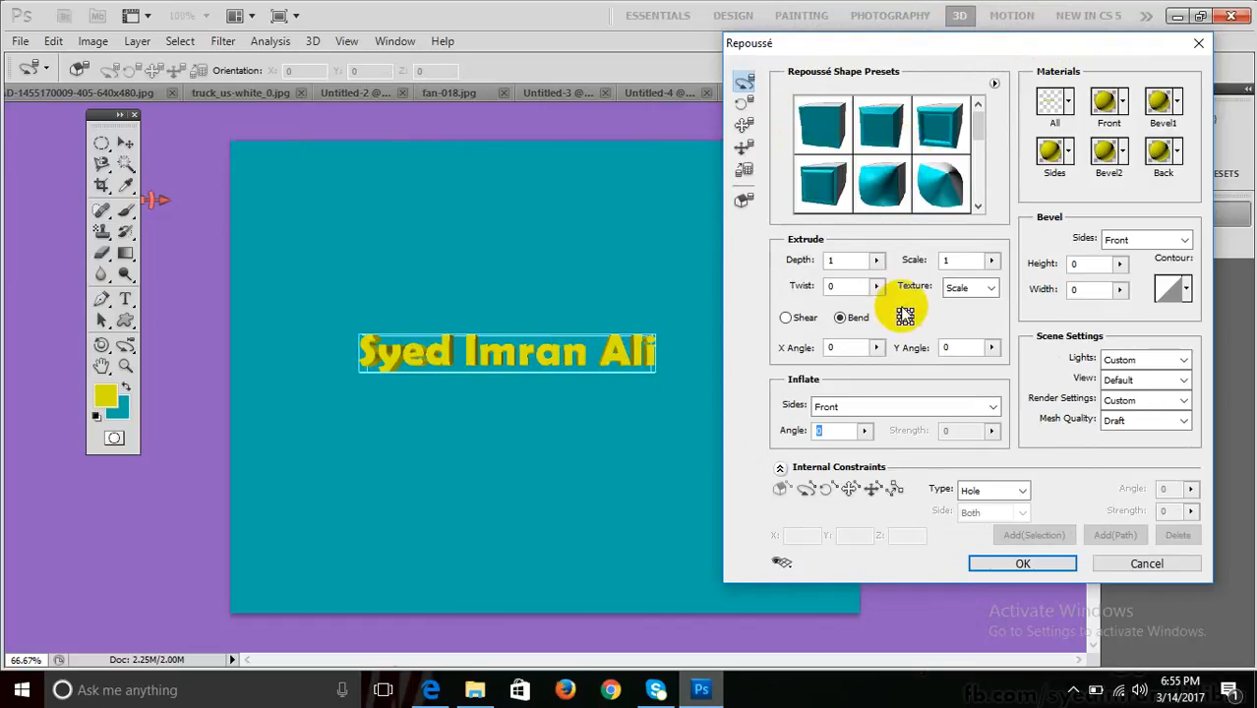
left_click(414, 361)
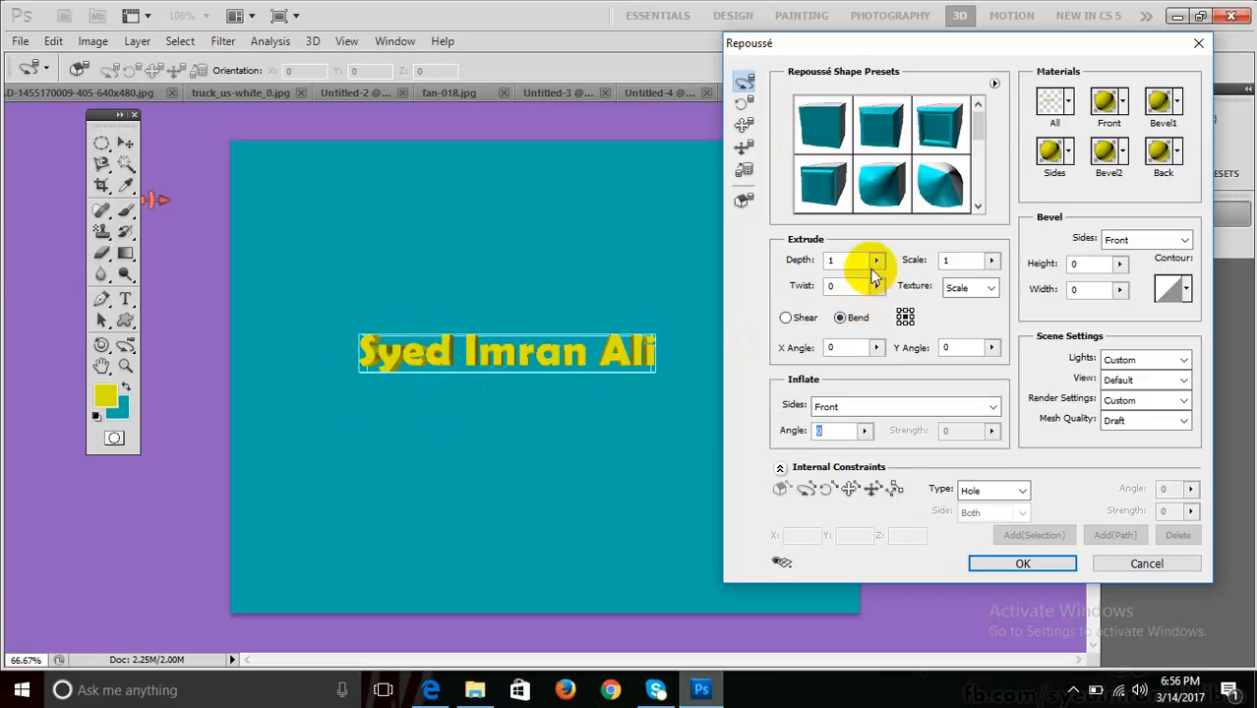
Try the first, second and bevelled extrude presets, then cancel Repoussé.
left_click(825, 145)
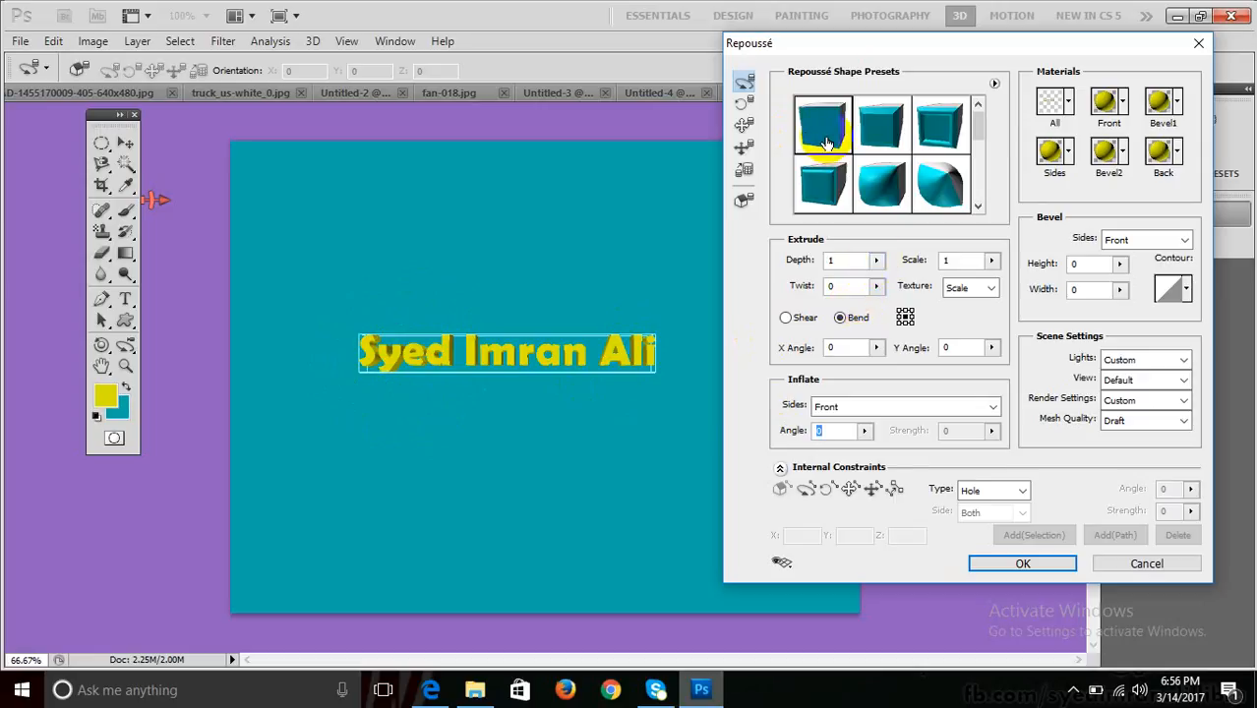
left_click(899, 139)
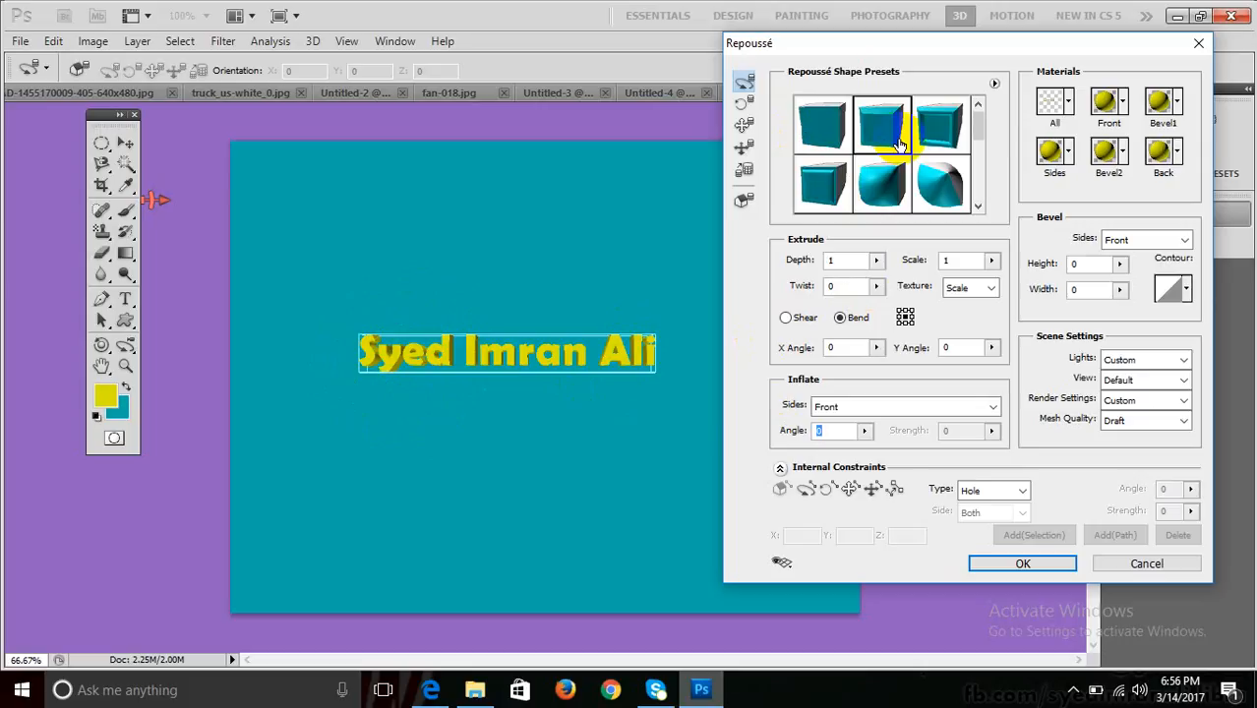
left_click(927, 140)
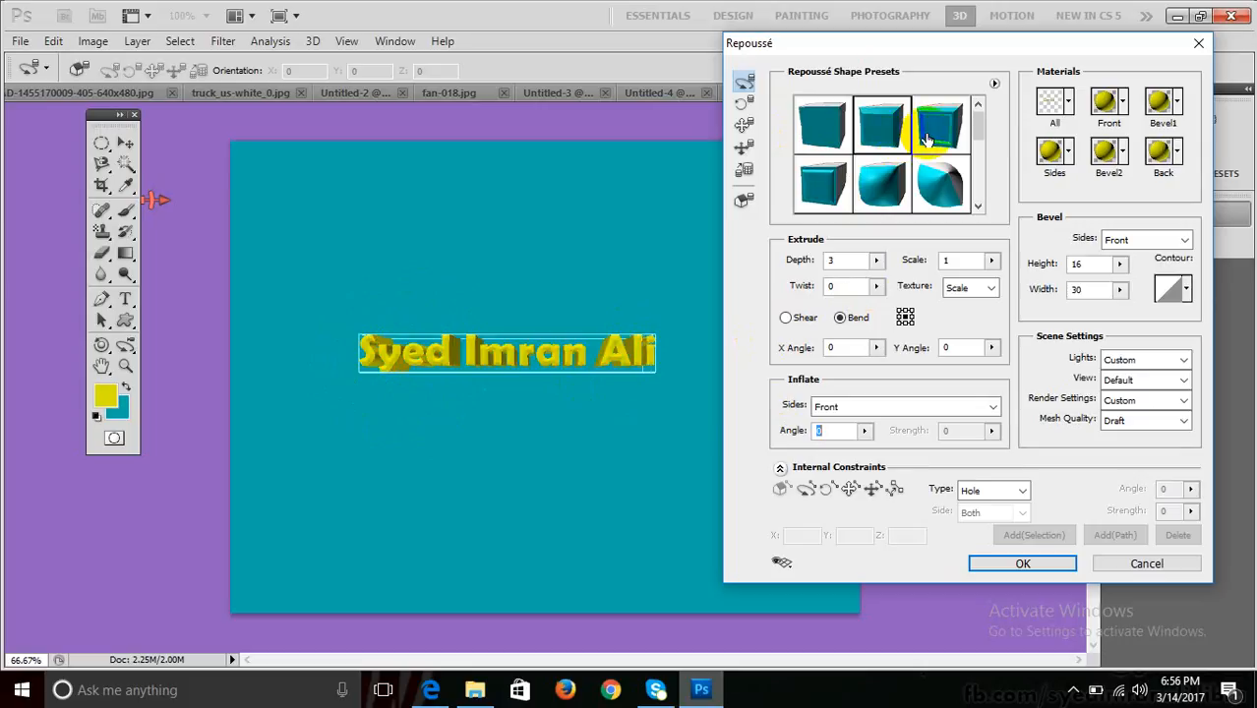
left_click(926, 139)
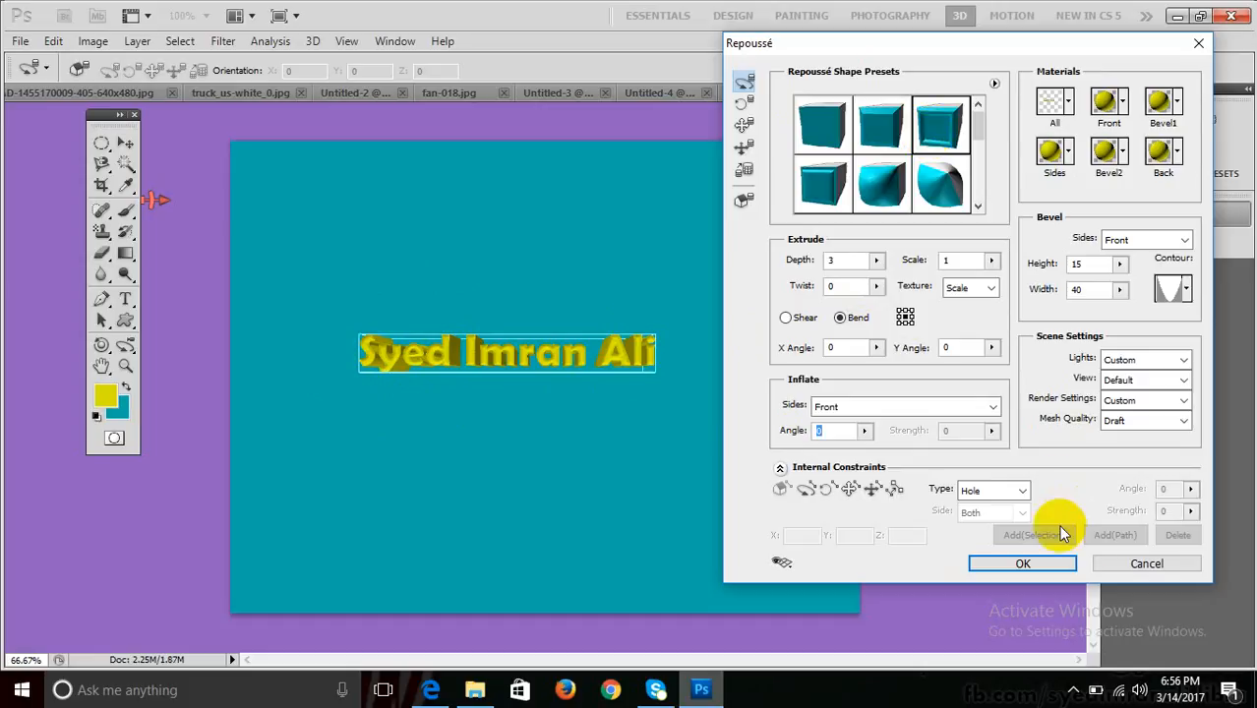
left_click(1112, 562)
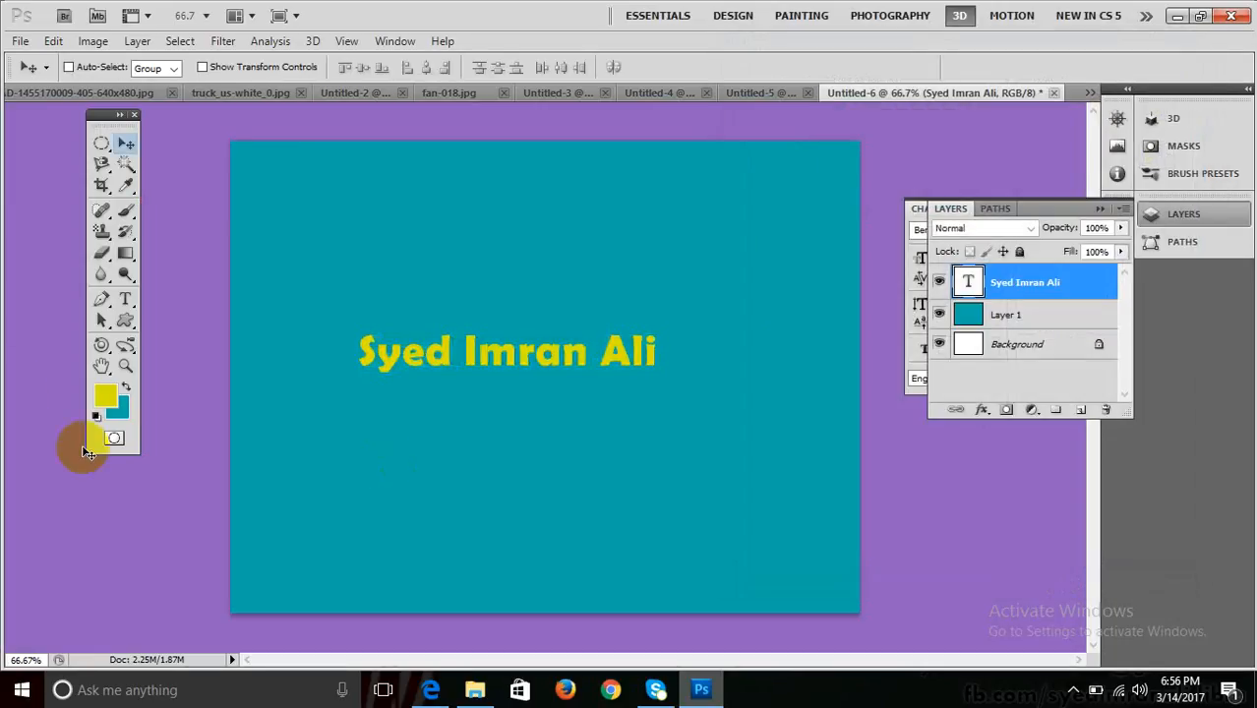
left_click(119, 302)
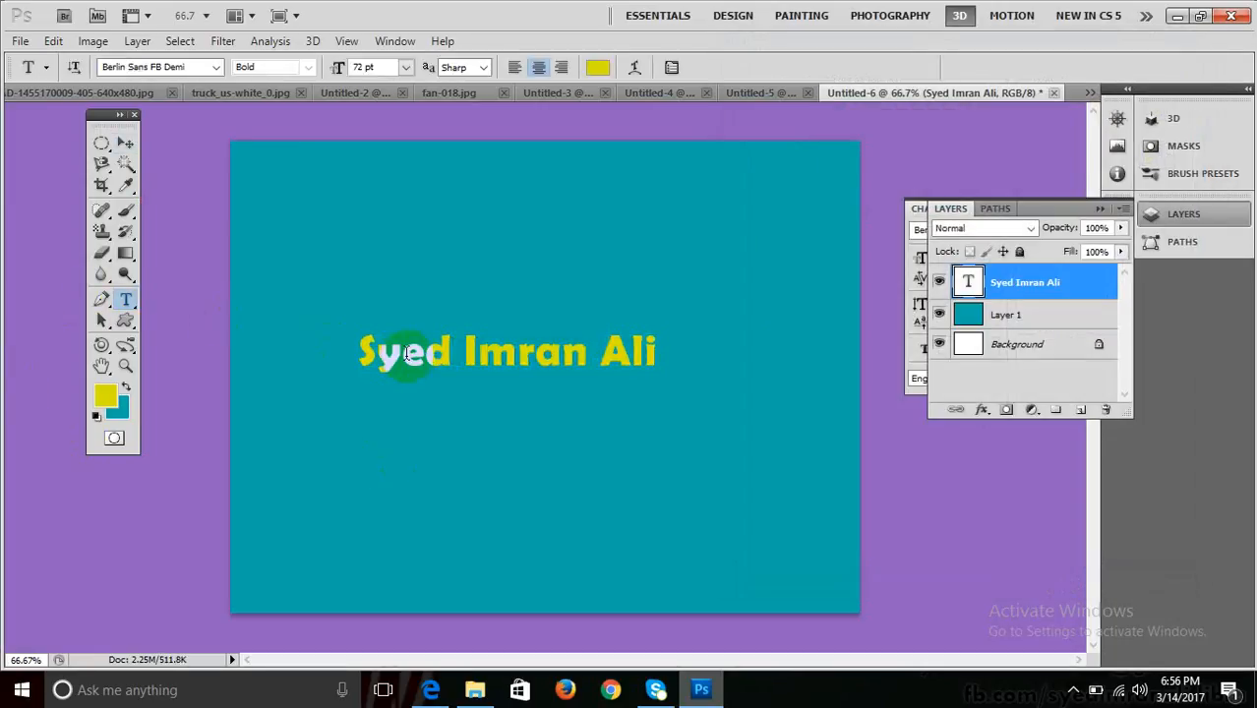
key("ctrl+a")
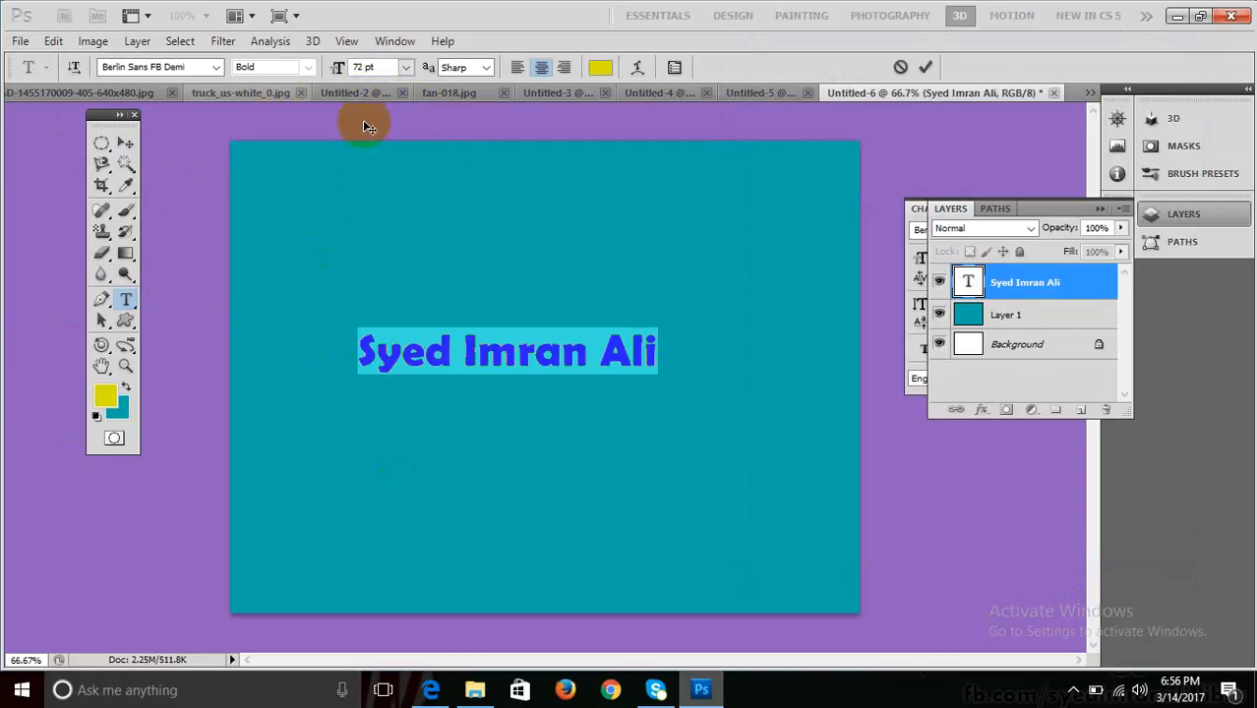
left_click(380, 67)
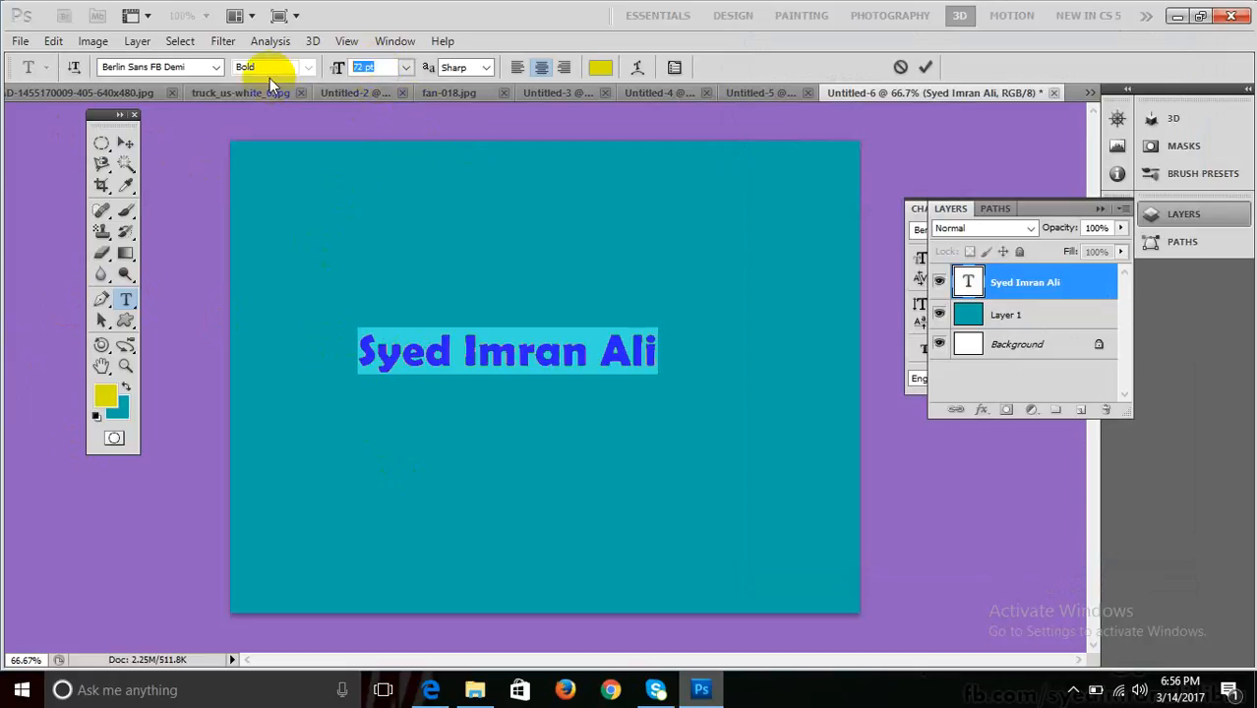
type("10")
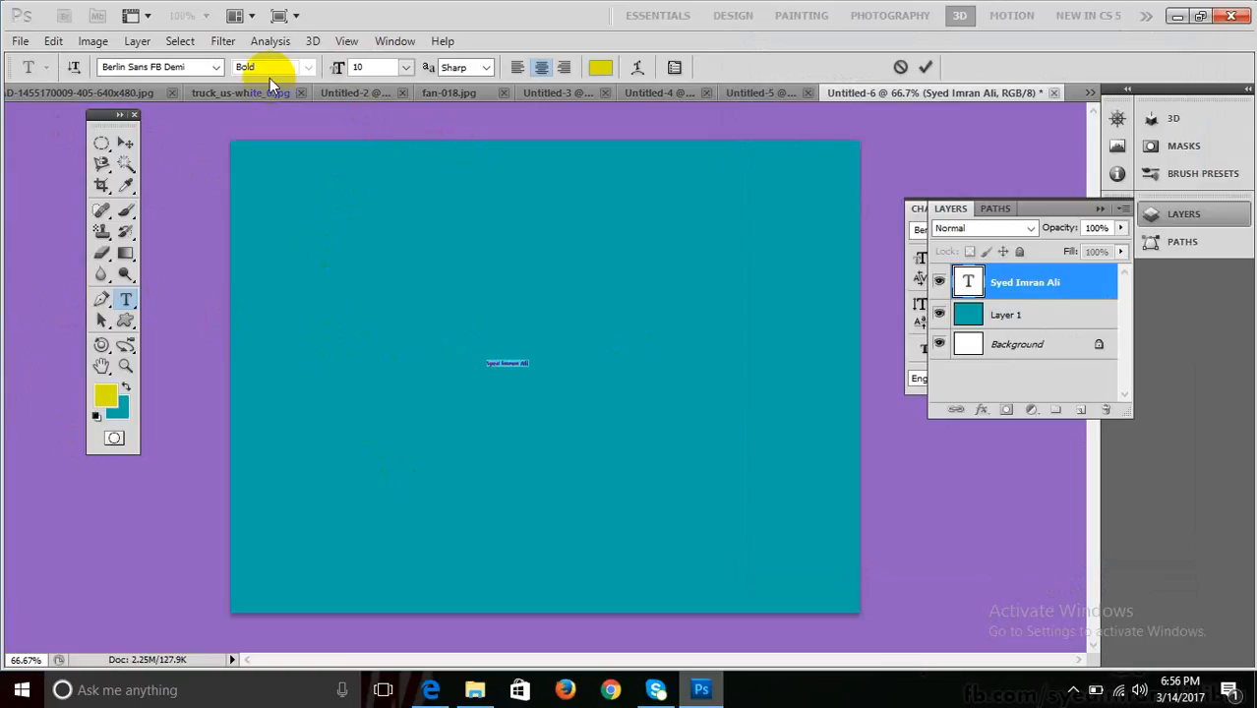
type("0")
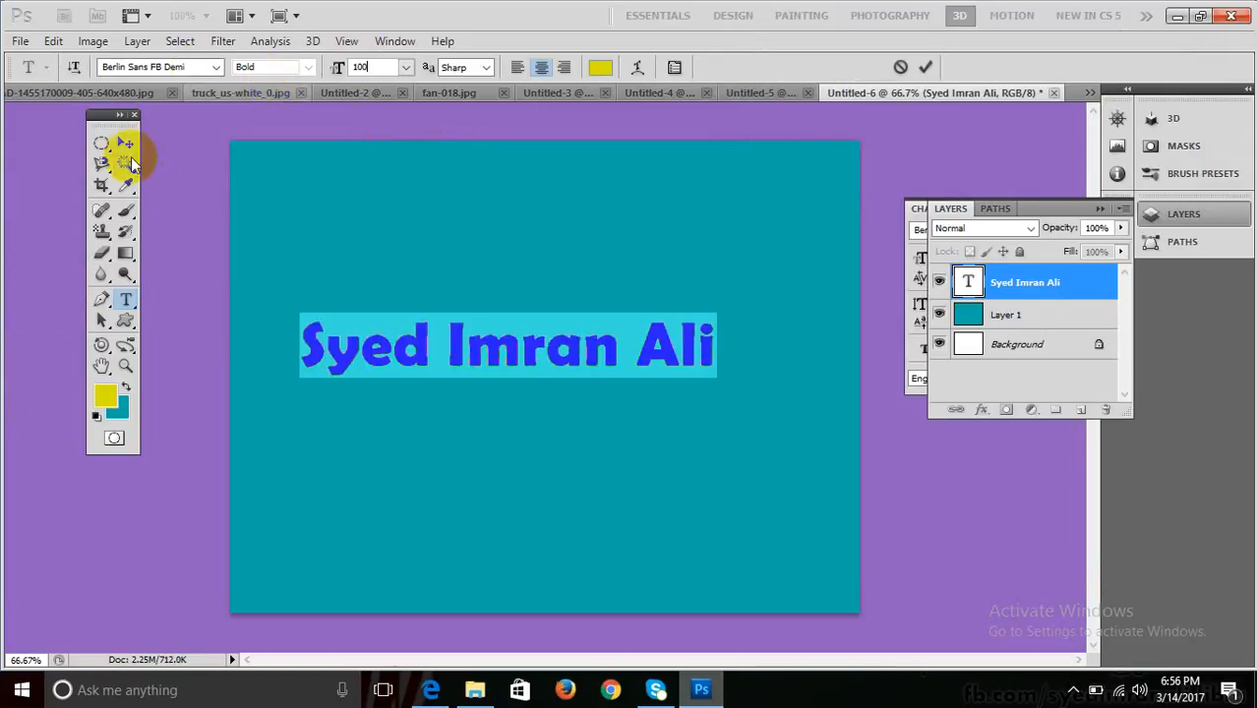
Move the enlarged text up toward the canvas's upper left.
left_click(125, 143)
left_click_drag(399, 334, 420, 275)
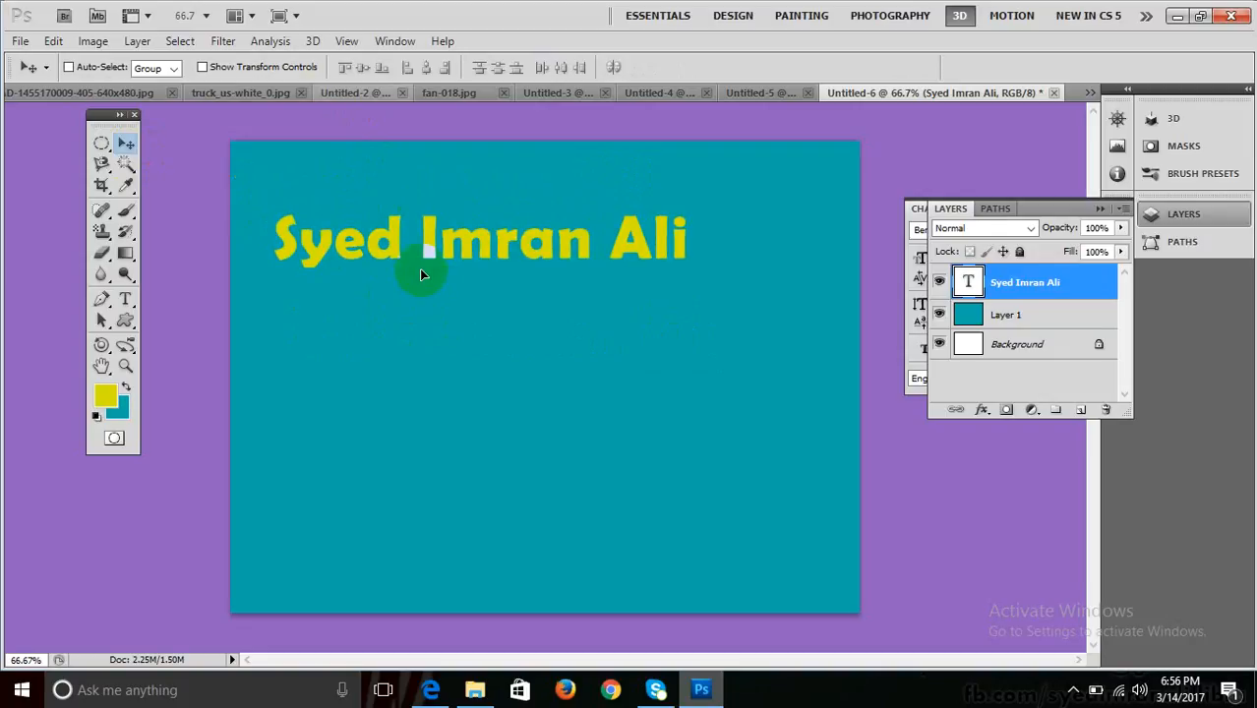
left_click(306, 42)
Run Repoussé on the text layer, declining to rasterize it.
mouse_move(422, 162)
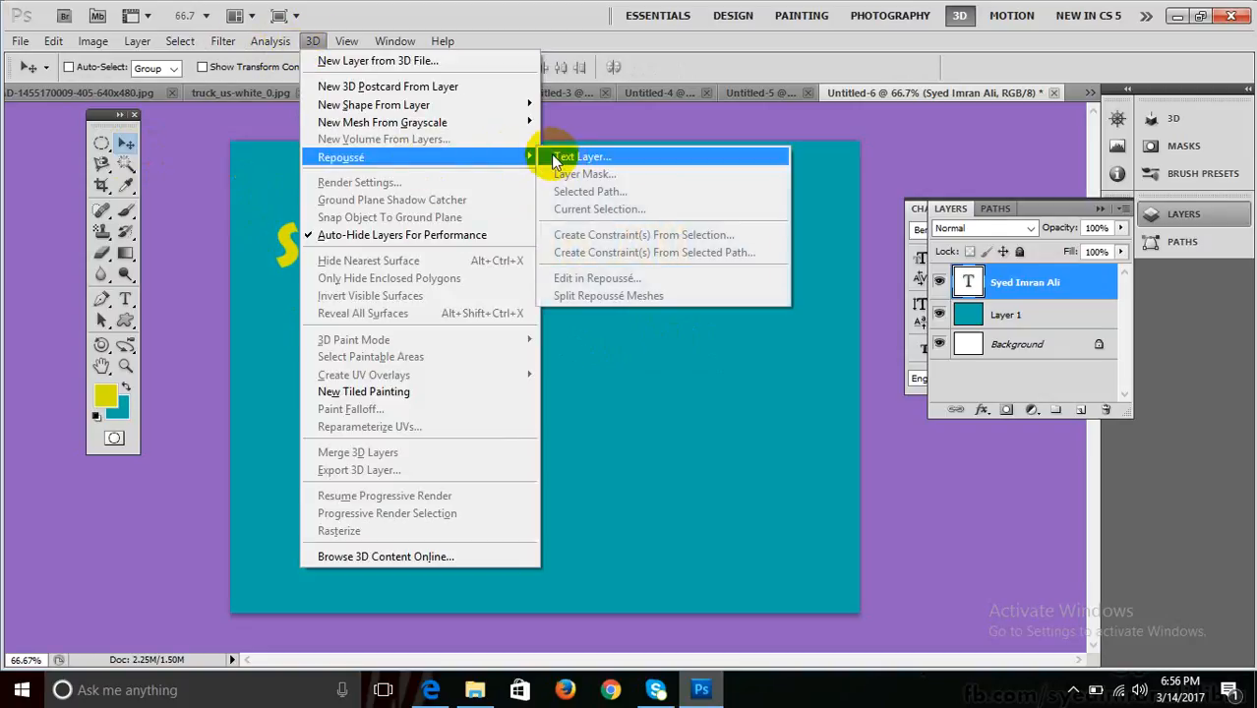
left_click(556, 155)
left_click(644, 287)
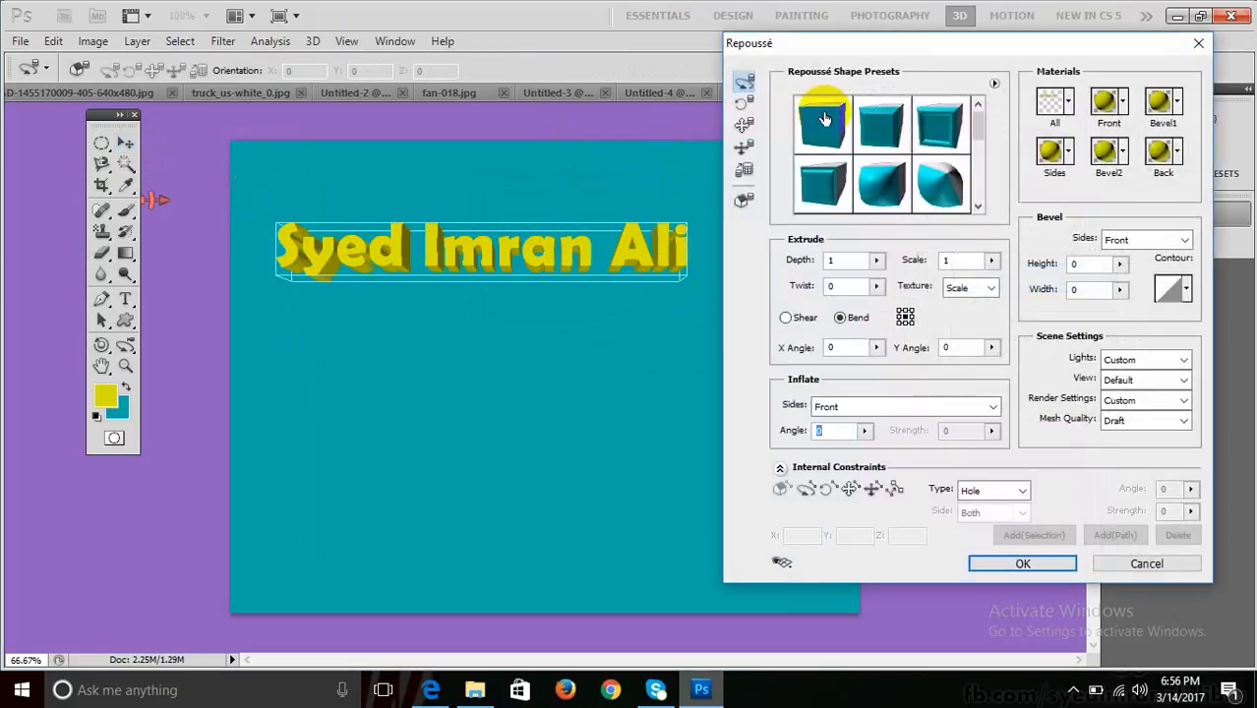
Try the bevel and Inflate presets, then settle on the basic extrude shape.
left_click(939, 120)
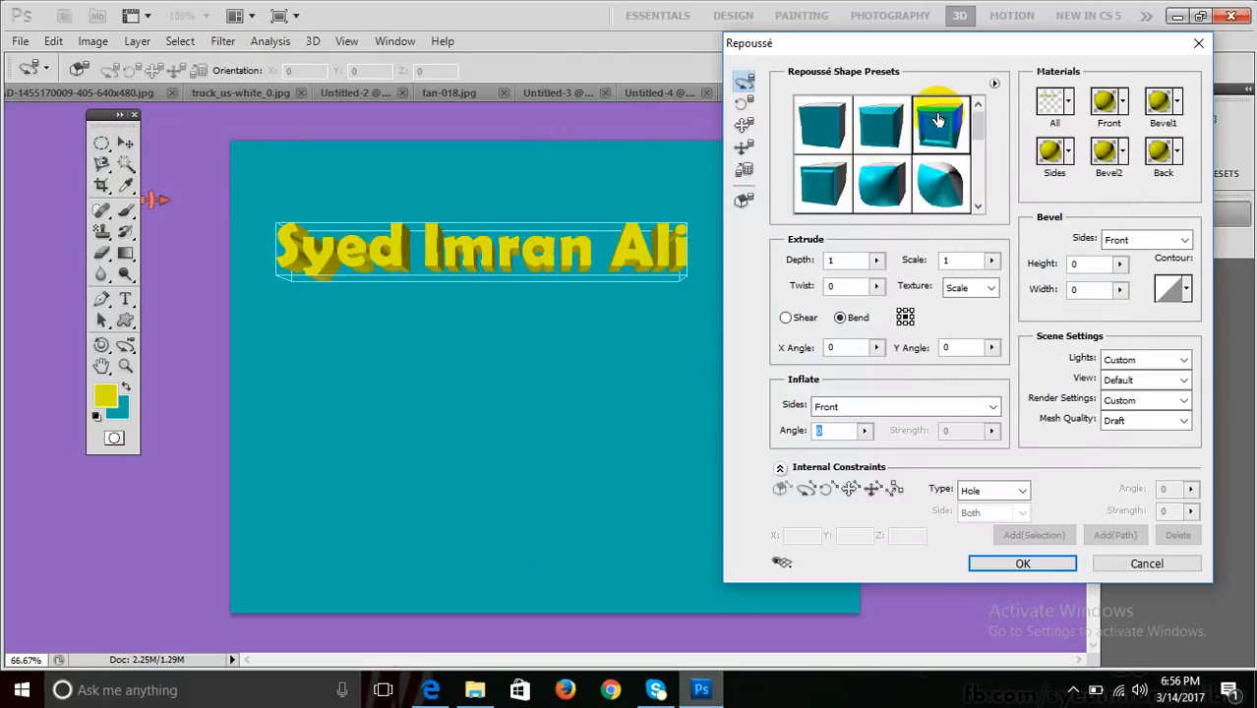
left_click(841, 192)
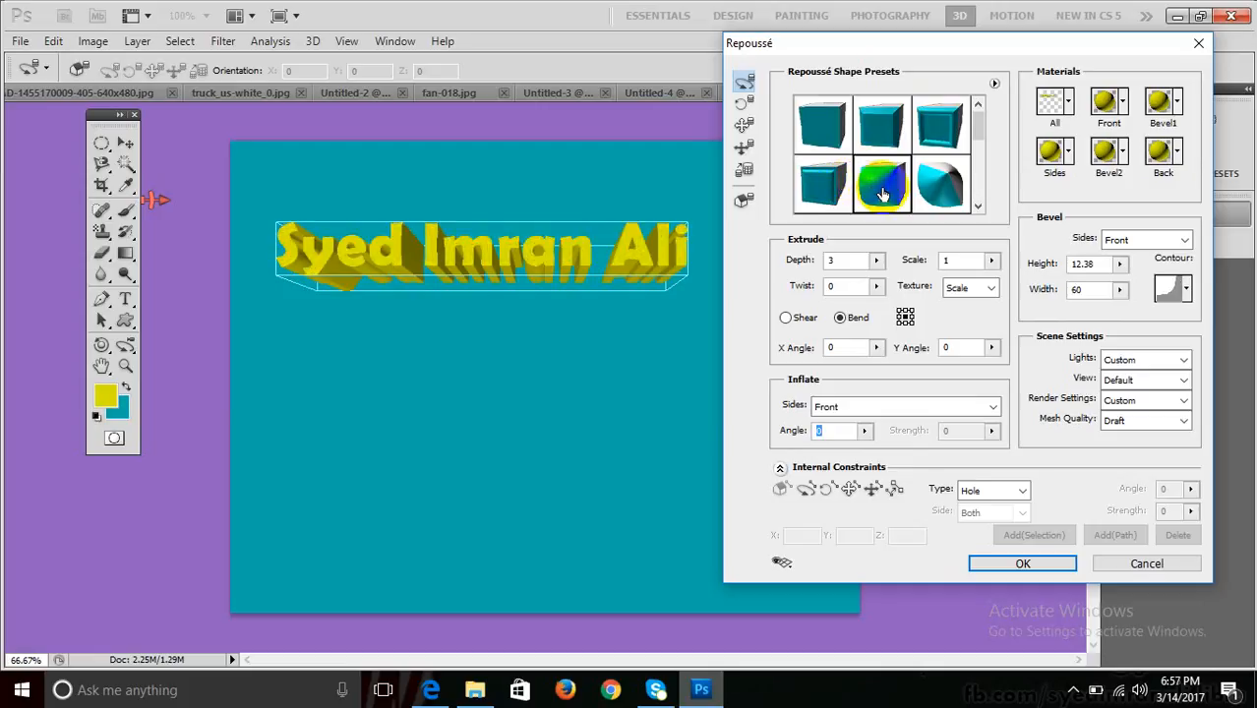
double_click(972, 129)
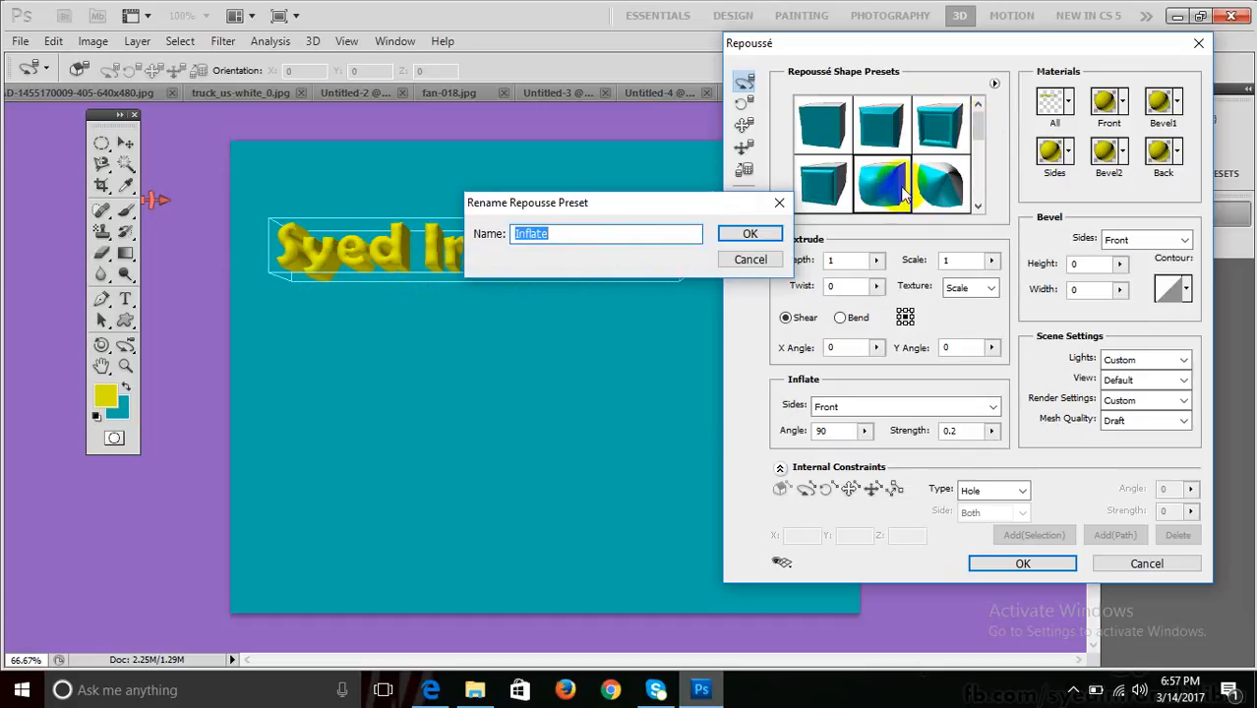
left_click(776, 263)
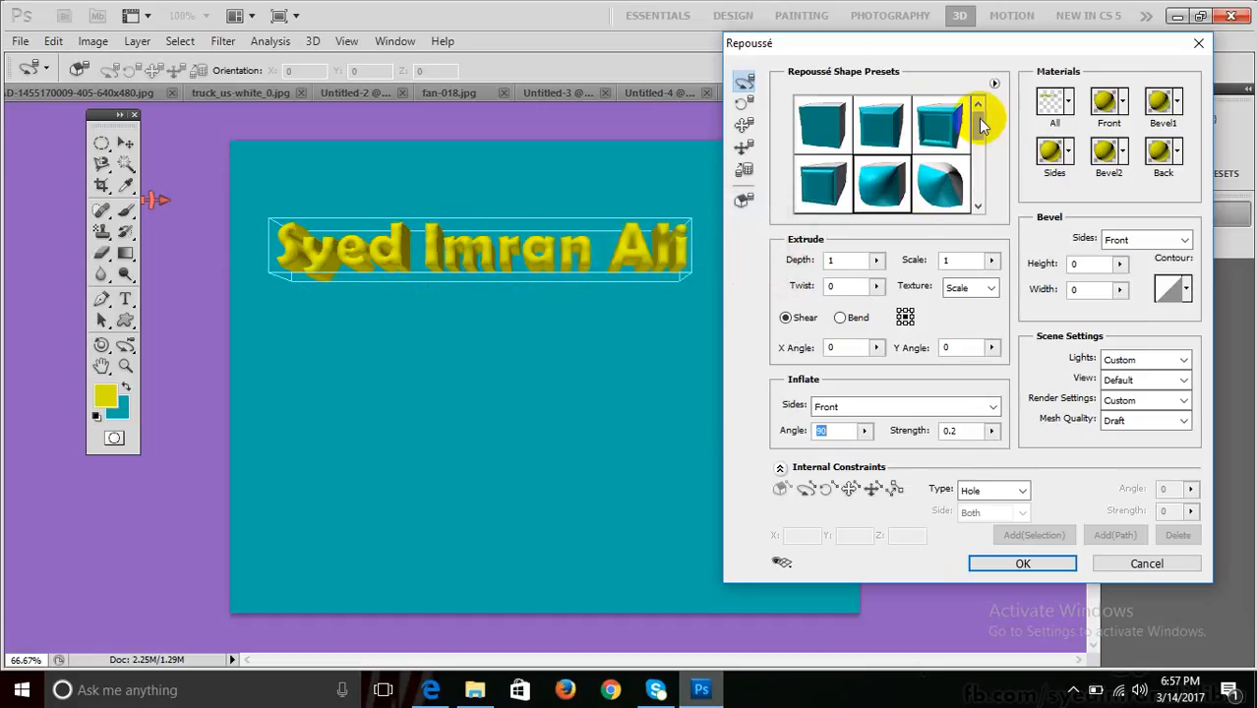
left_click_drag(981, 125, 982, 98)
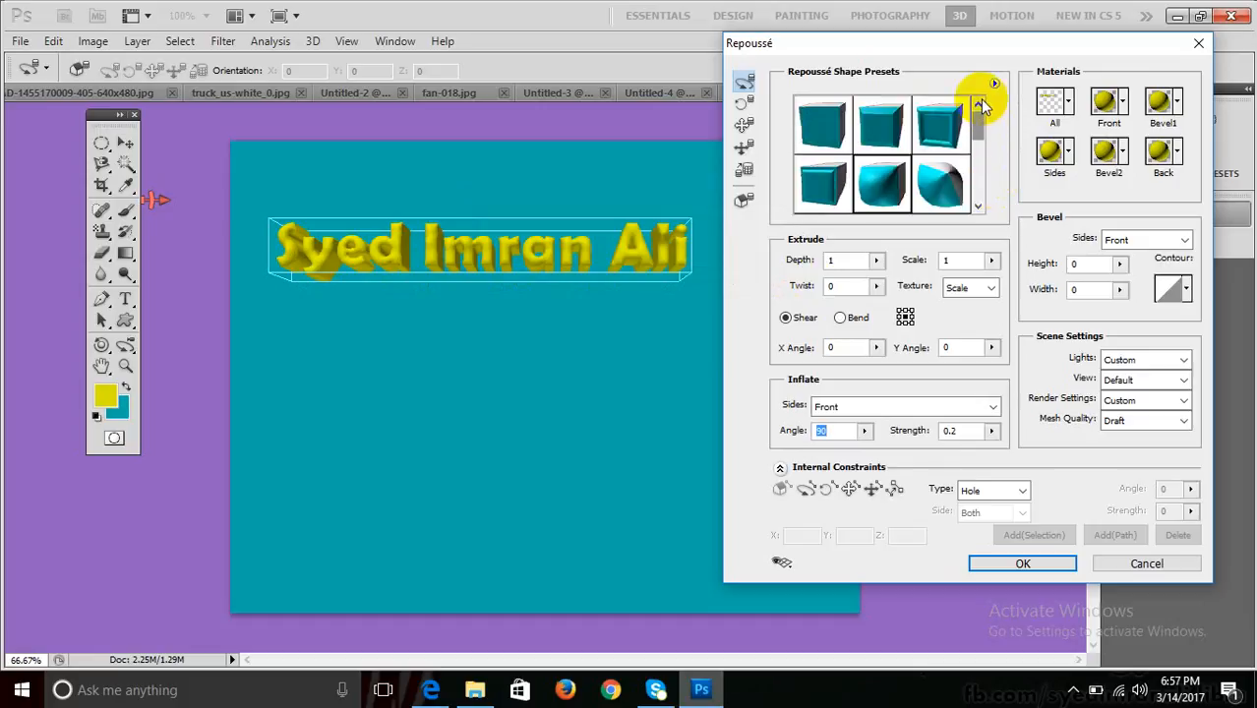
left_click(832, 141)
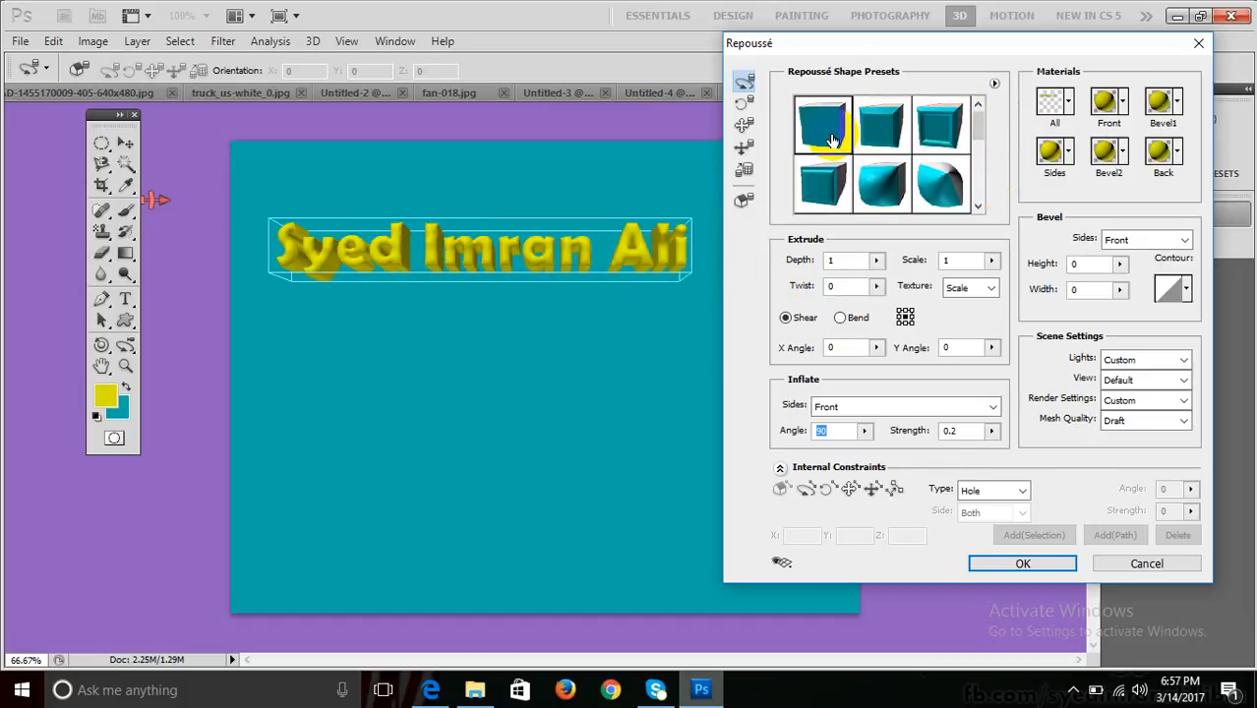
left_click(832, 141)
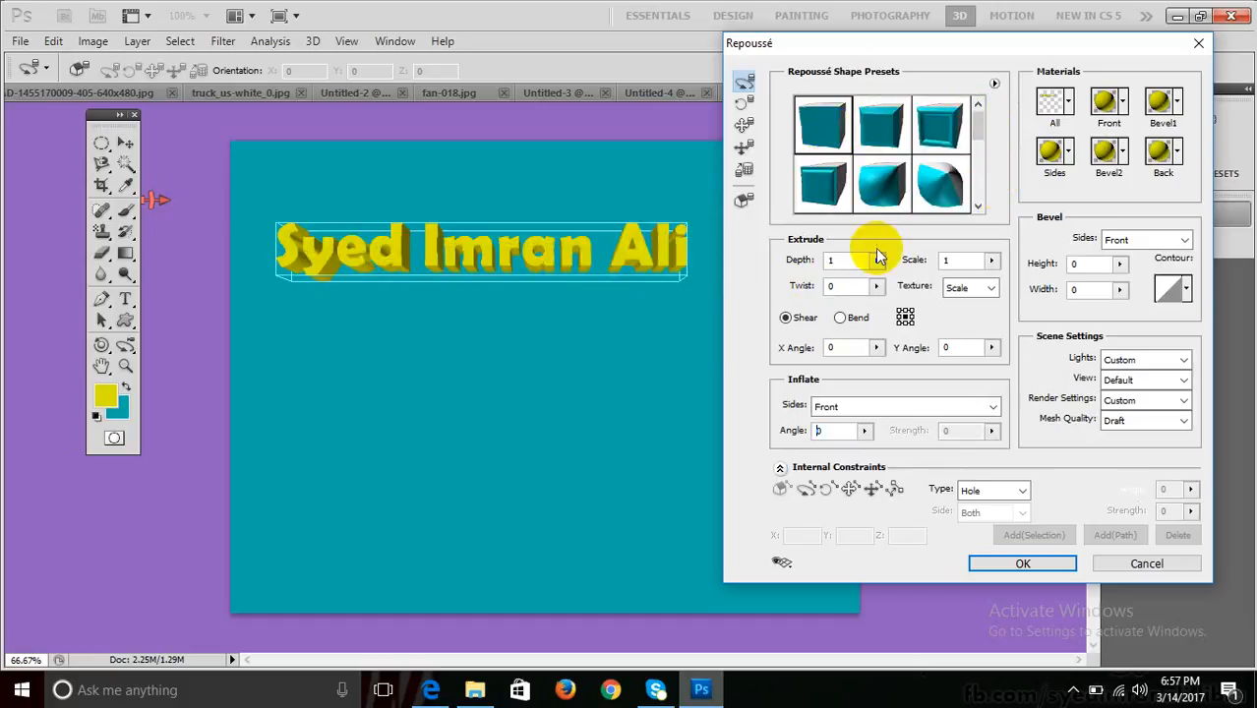
Set the extrusion Depth to 3.17 and raise its Scale to 2.28.
left_click(876, 262)
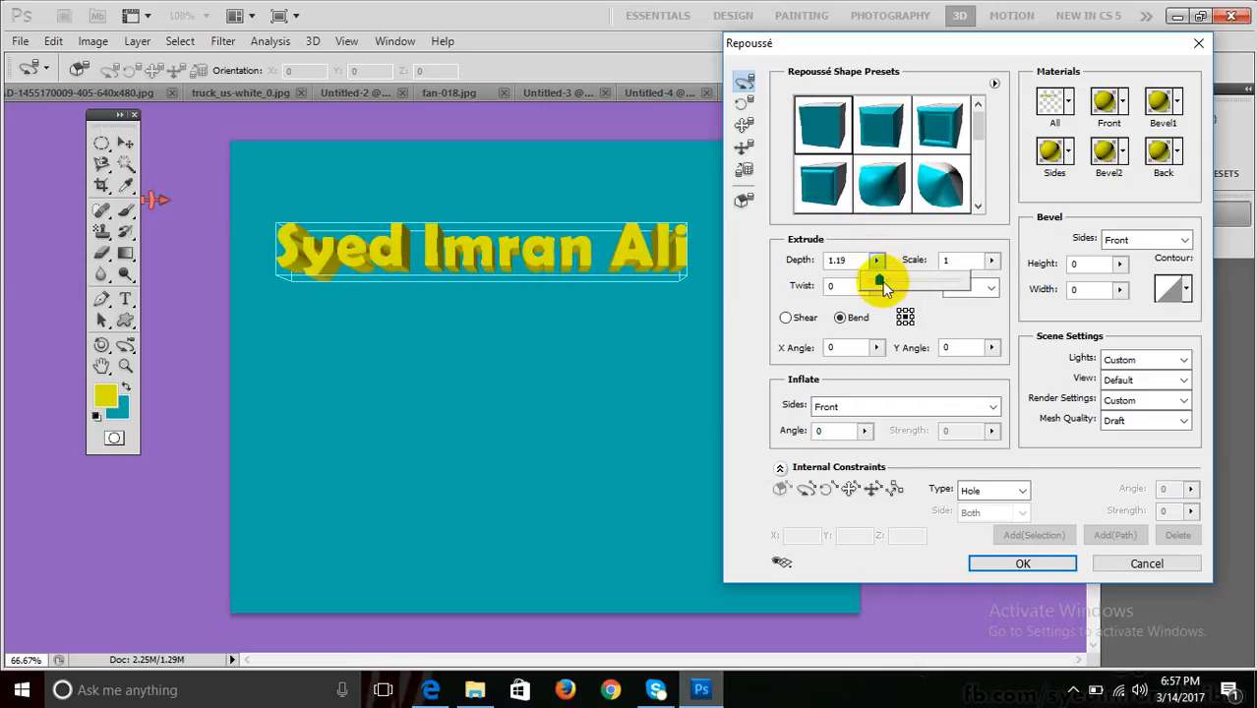
left_click_drag(882, 282, 891, 288)
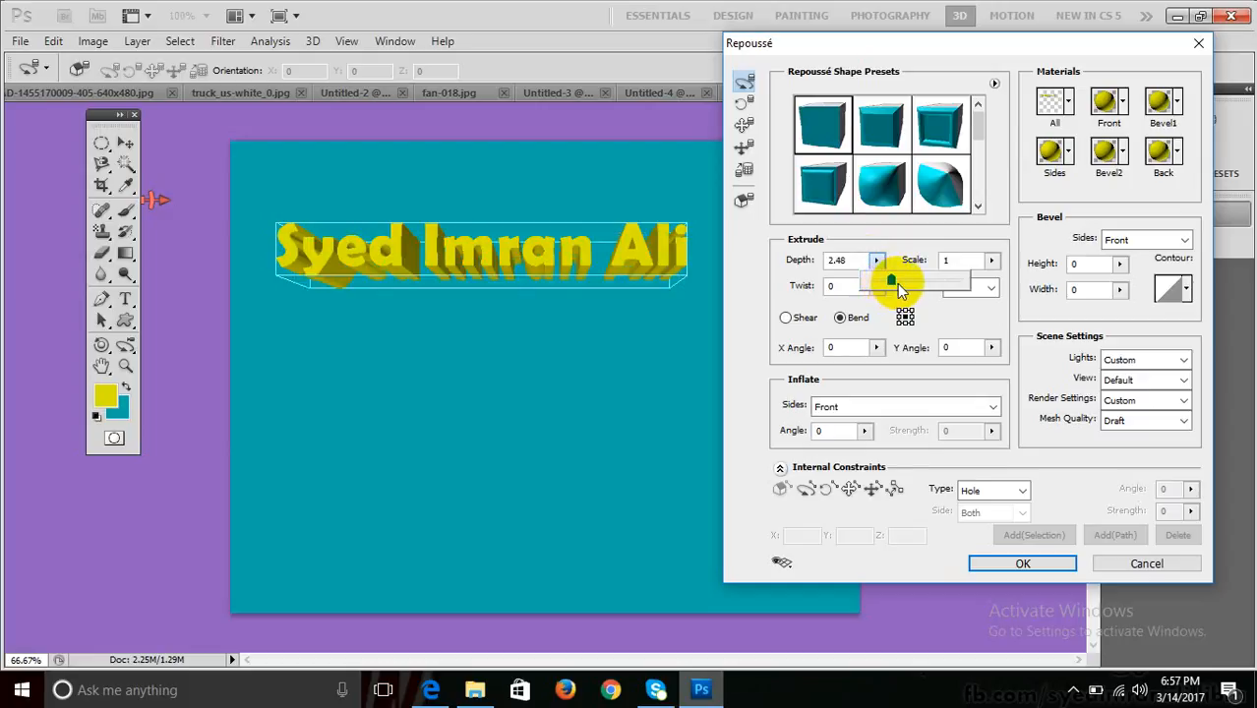
left_click_drag(898, 291, 899, 291)
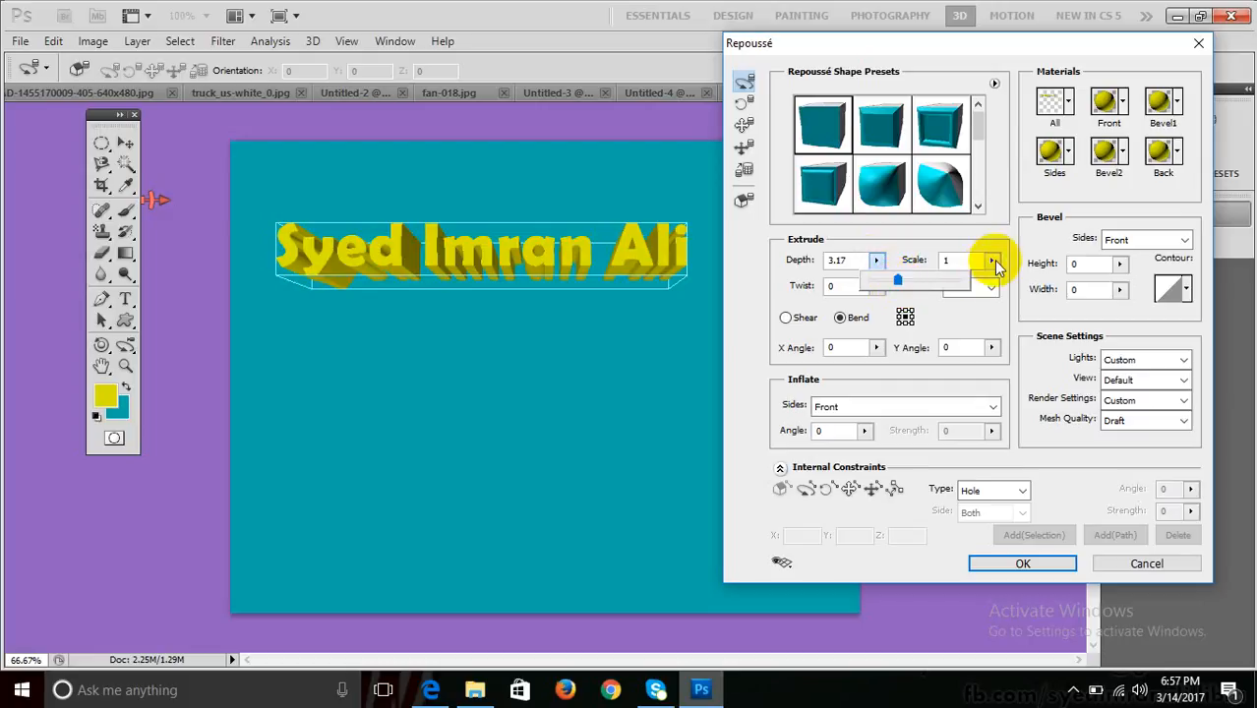
left_click(991, 260)
left_click_drag(993, 279, 996, 279)
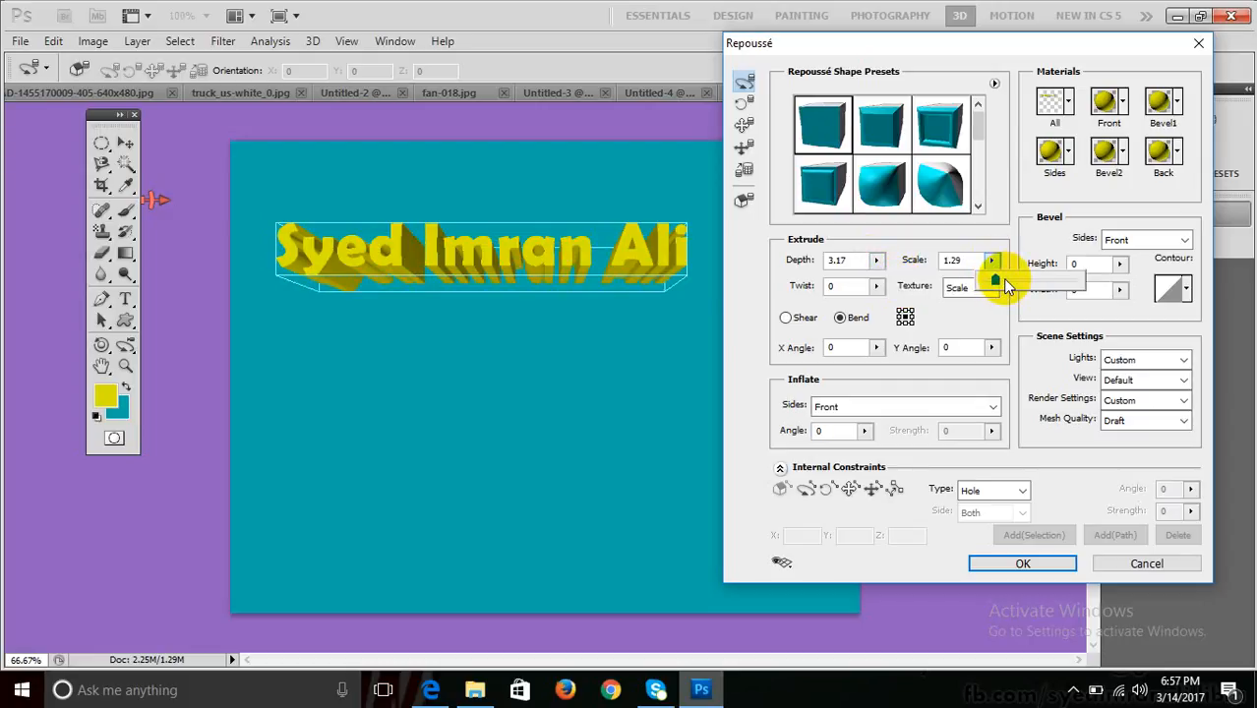
left_click_drag(1001, 279, 1004, 280)
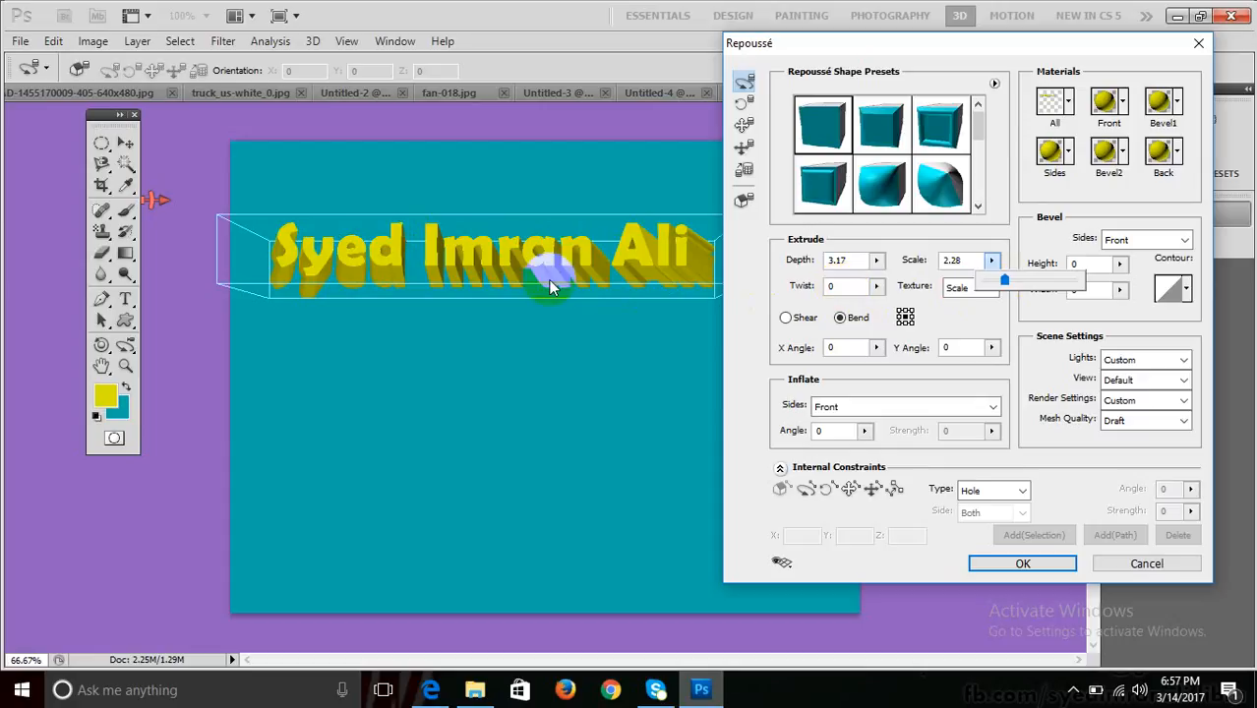
Rotate the preview, lower Scale to 0.89 for a taper, and set Twist to 463.4.
left_click_drag(547, 279, 590, 277)
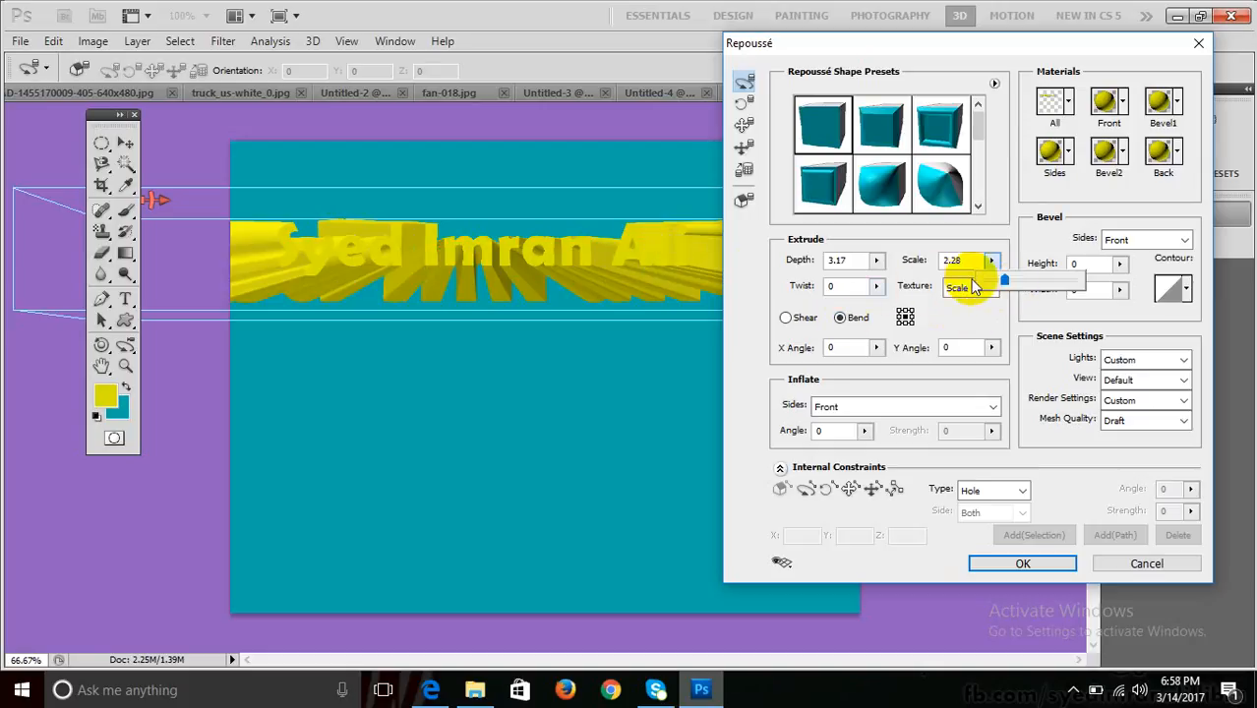
left_click_drag(998, 284, 912, 282)
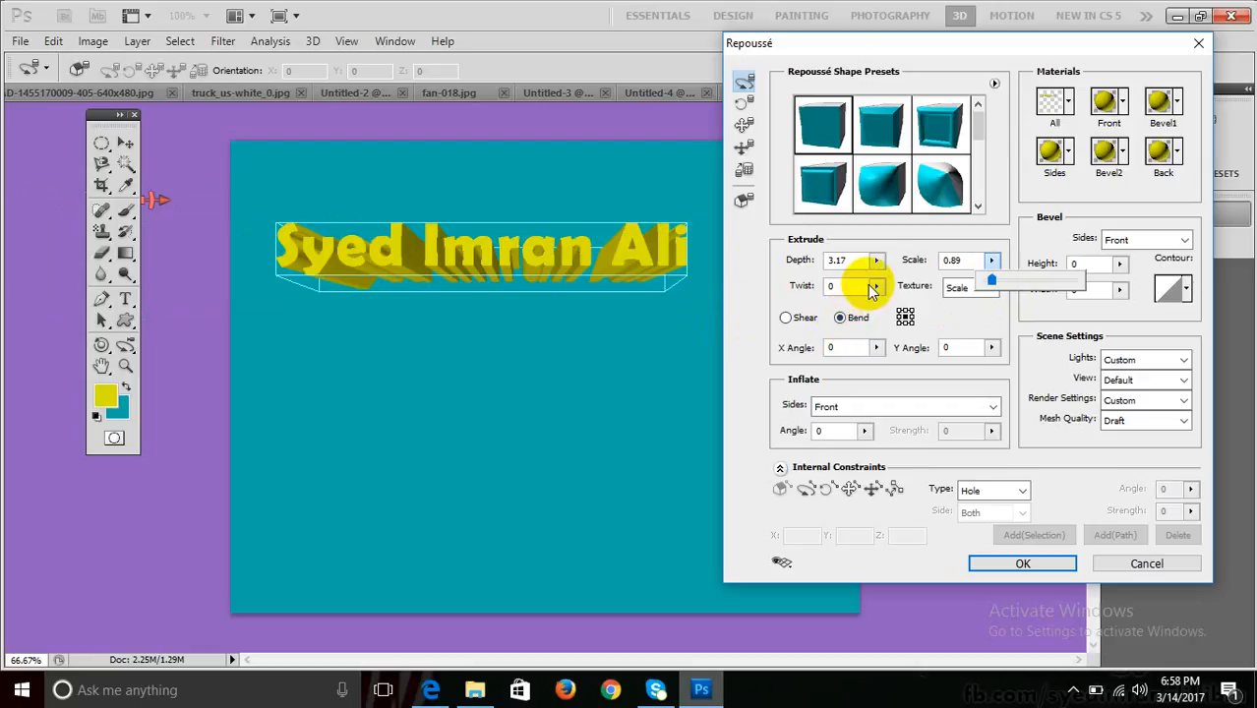
left_click_drag(876, 285, 899, 312)
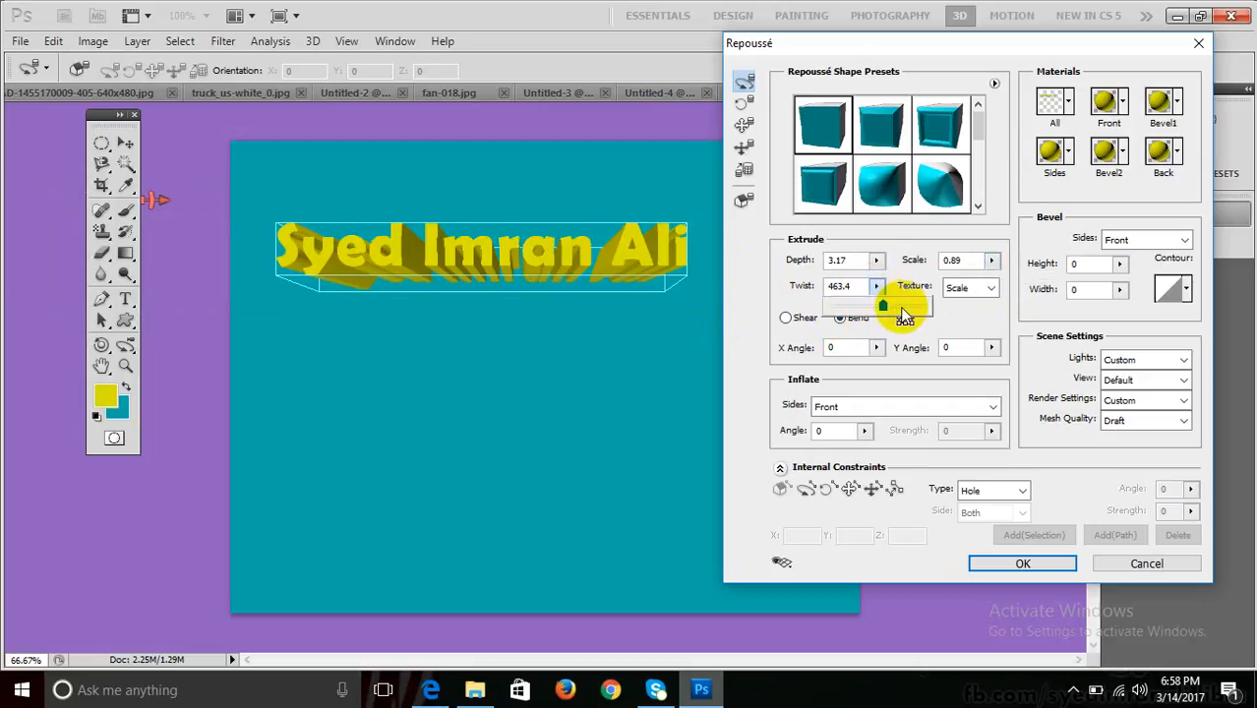
Try several Repoussé Twist values, then enter 0 to straighten the extruded text.
left_click(902, 311)
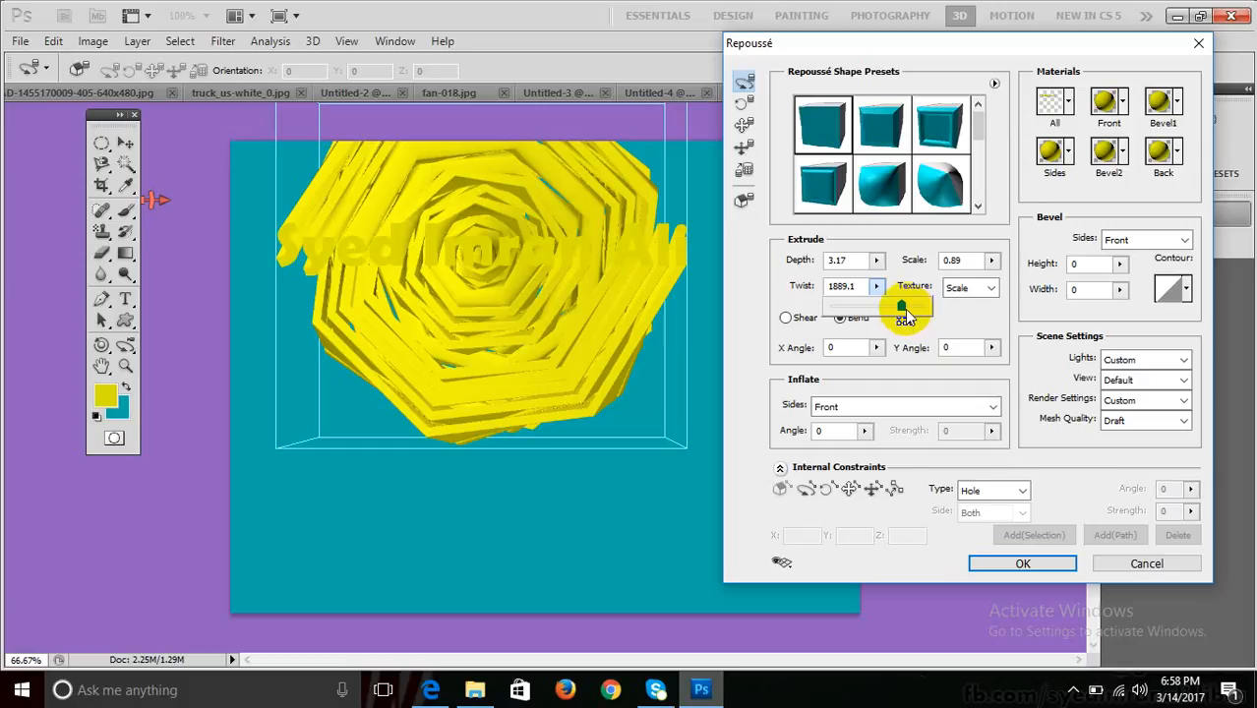
left_click_drag(902, 309, 887, 306)
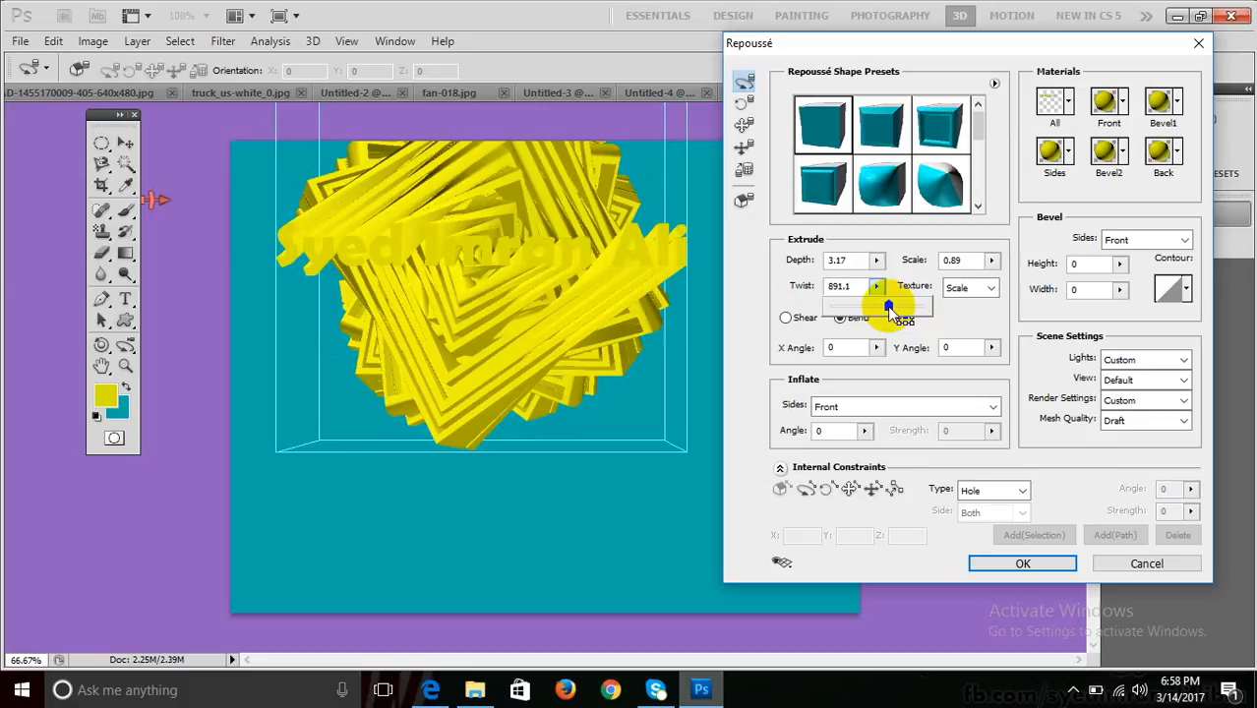
left_click_drag(887, 306, 851, 292)
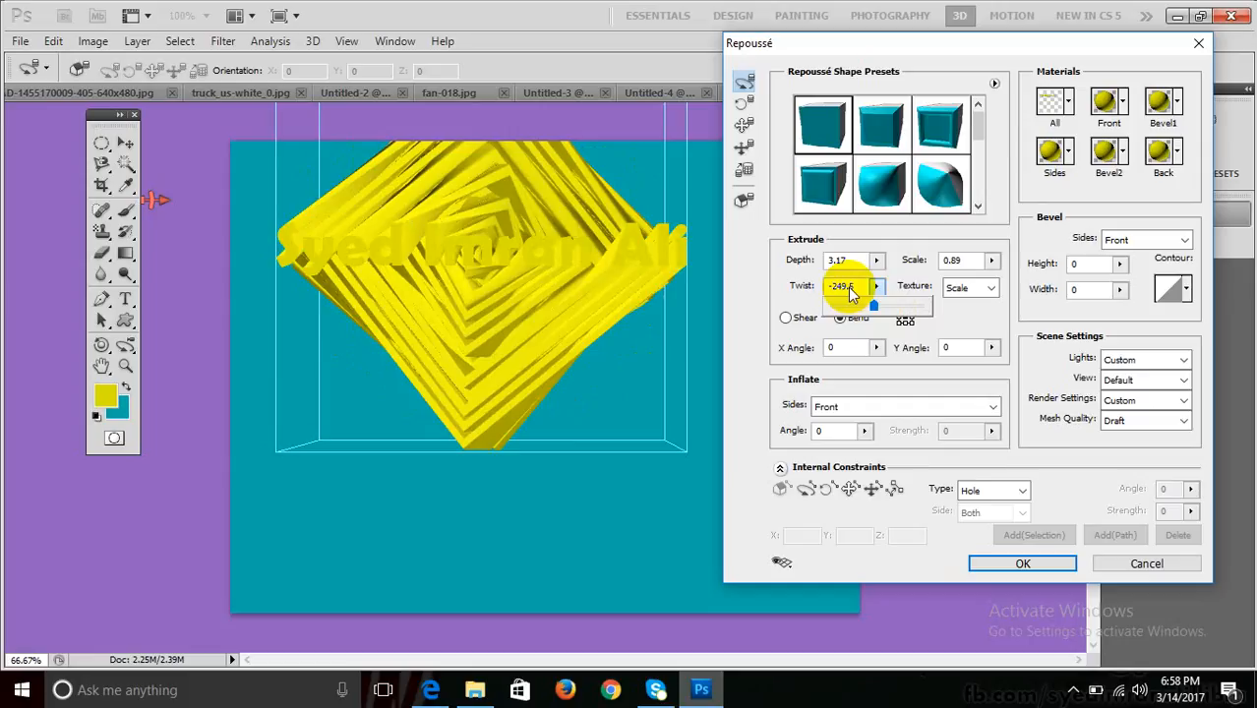
left_click(850, 289)
left_click_drag(859, 287, 772, 302)
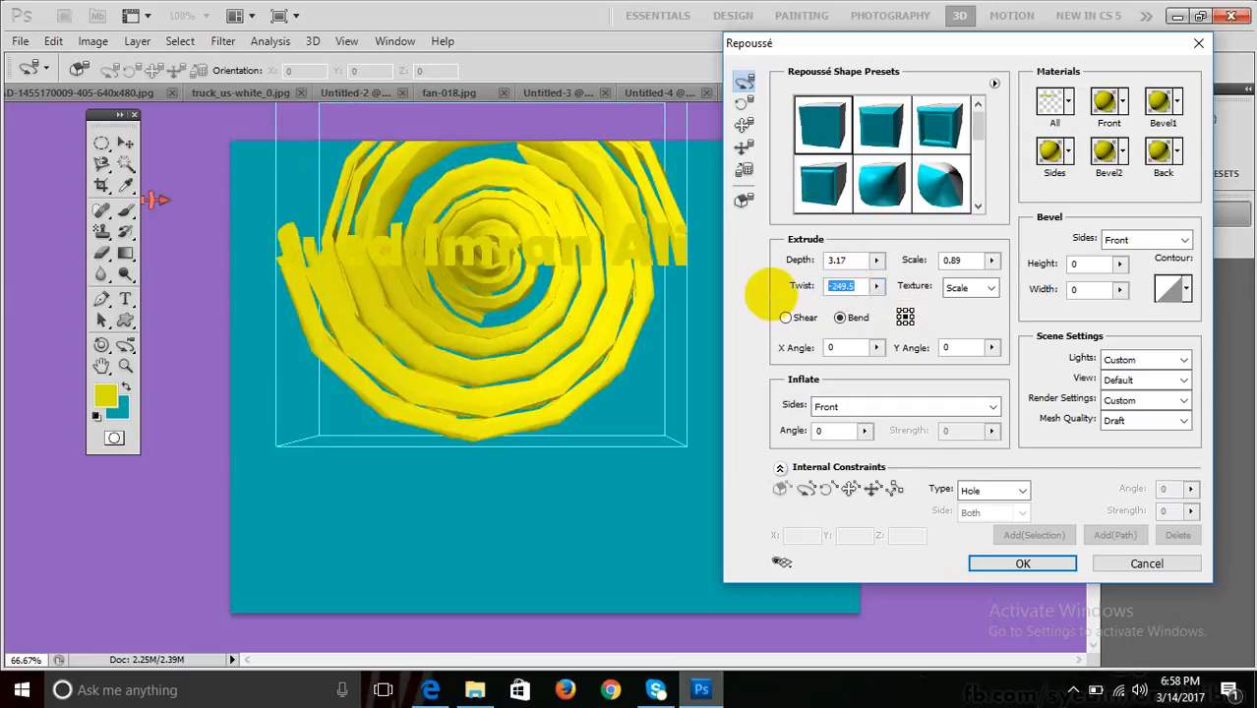
type("0")
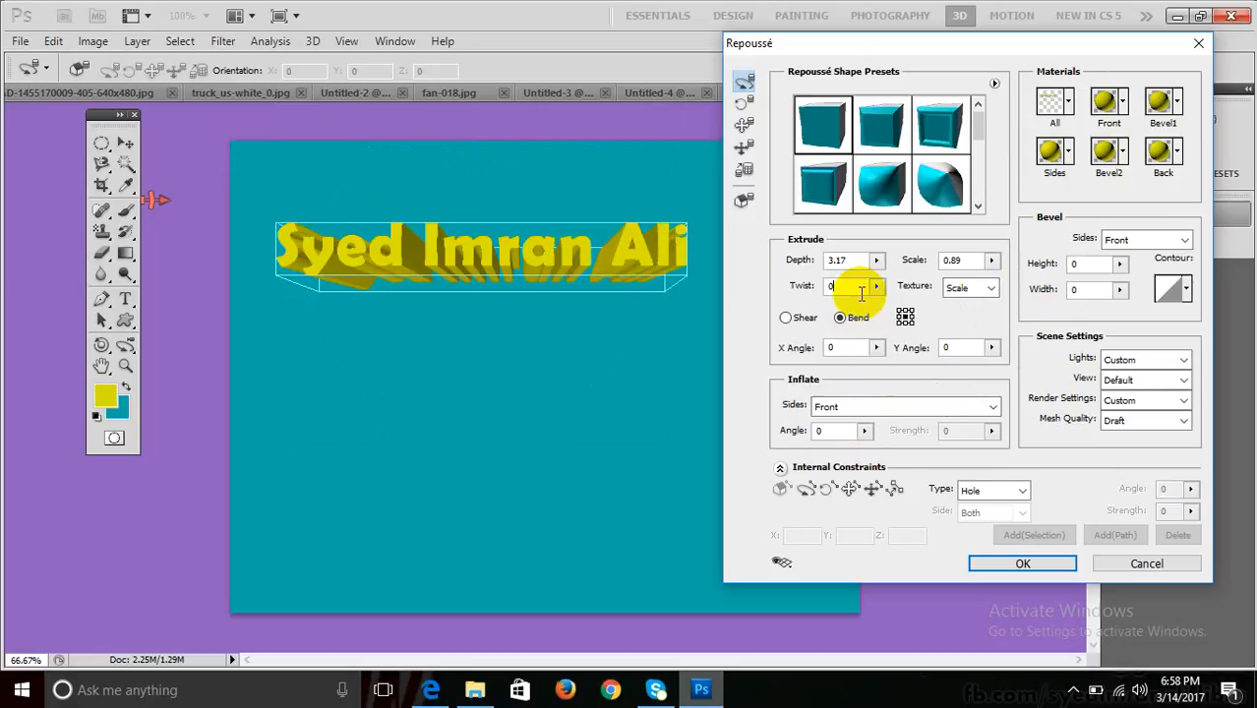
Try Hard Lights and Primary Colors lighting, settle on Dawn, and apply the Repoussé settings.
left_click(1143, 362)
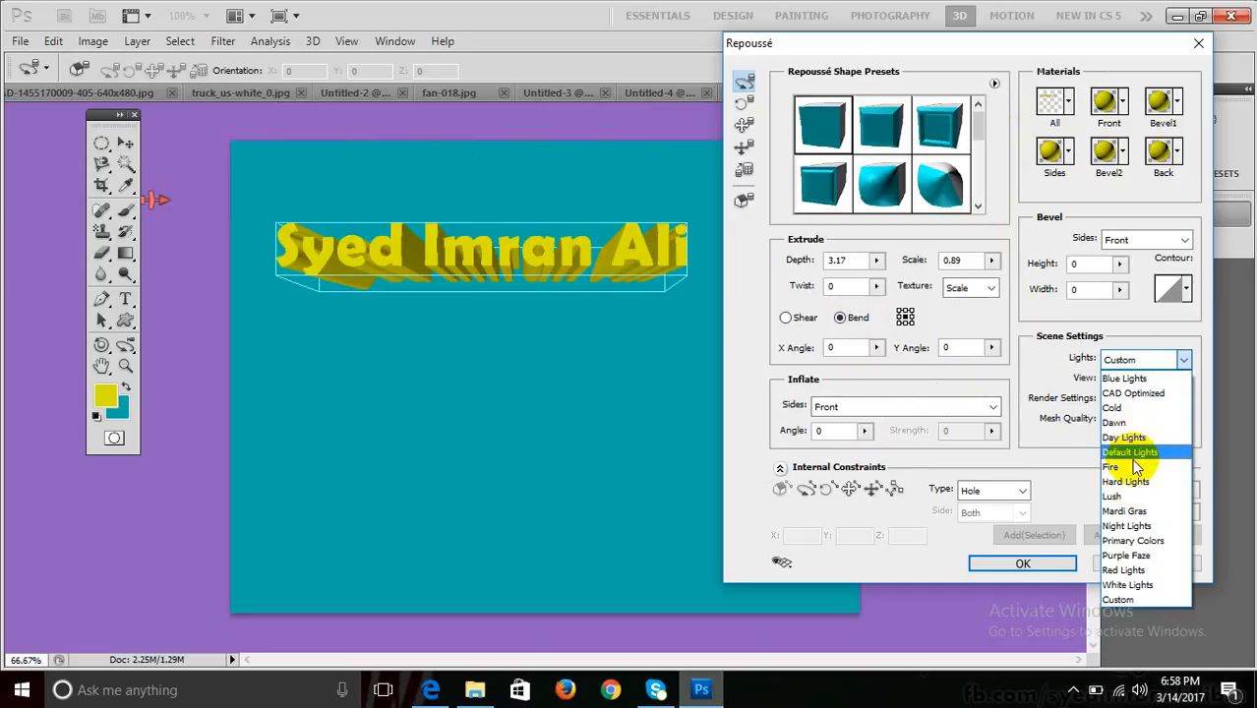
left_click(1128, 482)
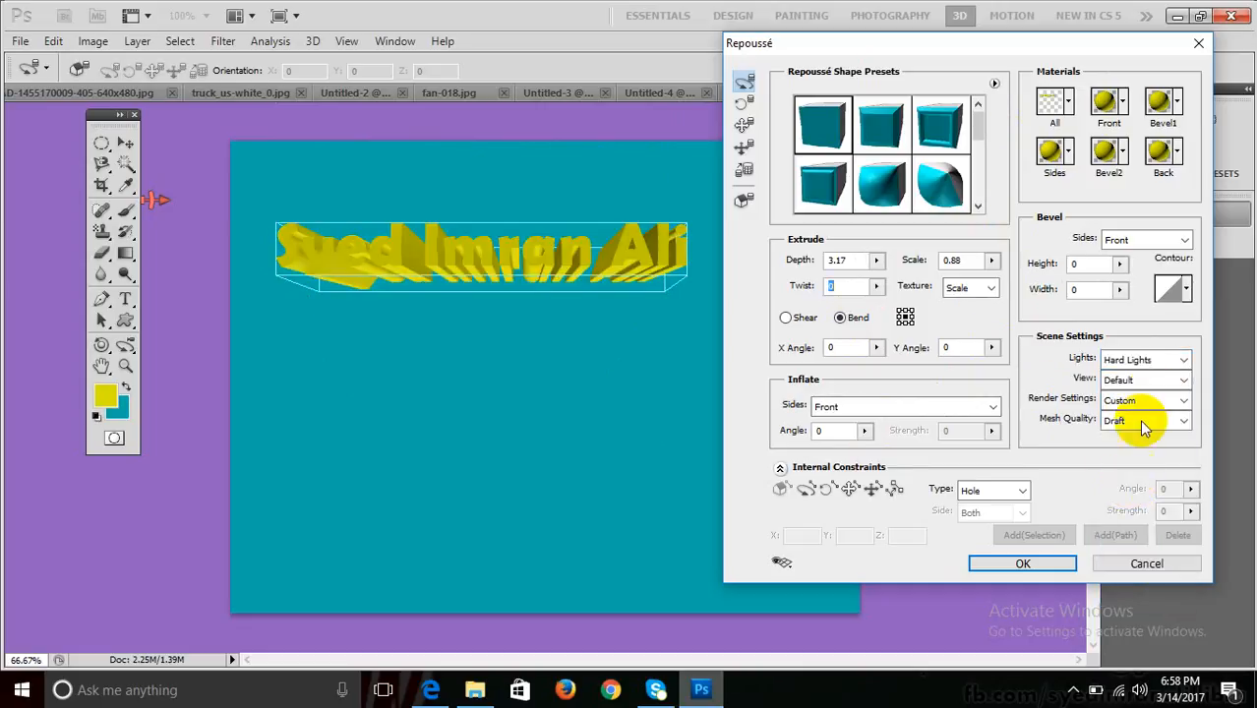
left_click(1148, 364)
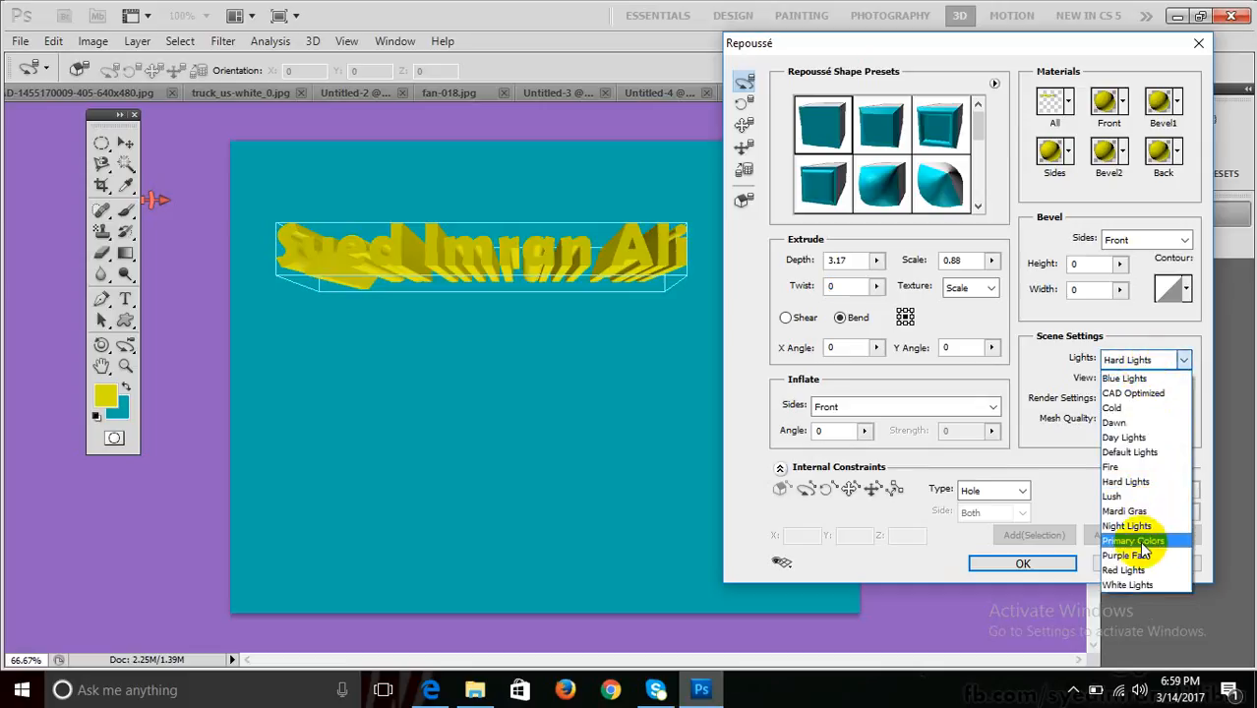
left_click(1140, 542)
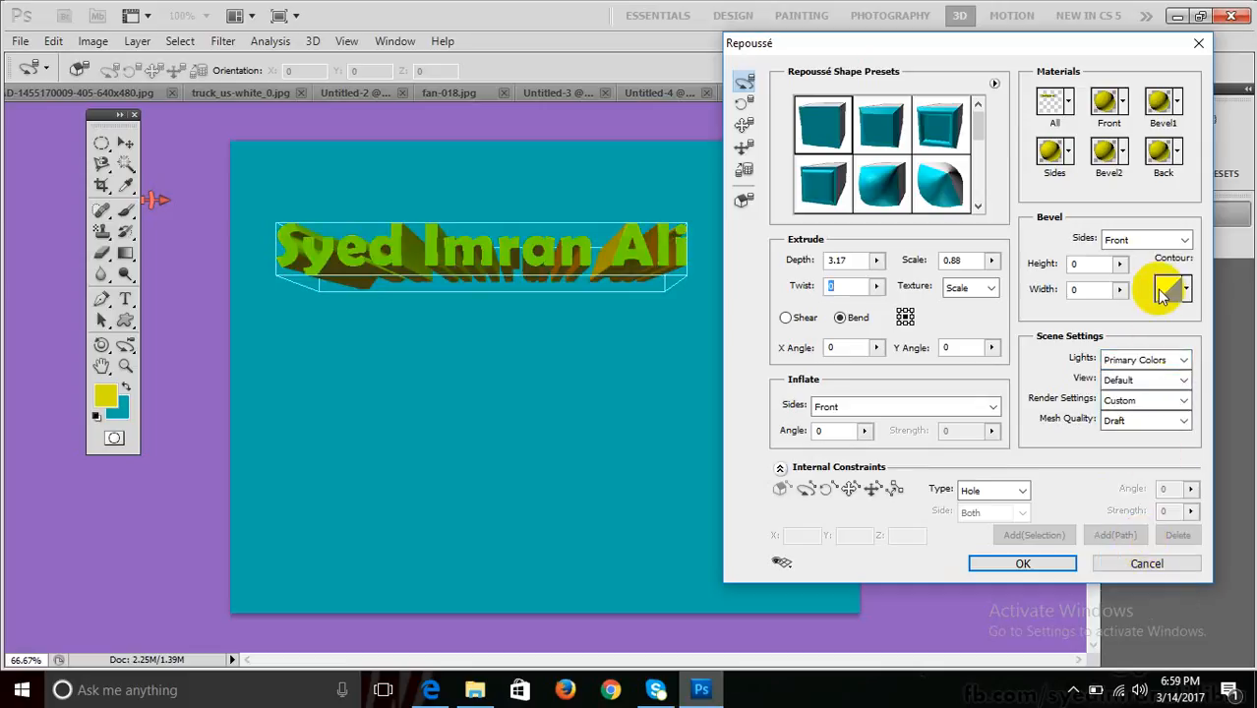
left_click(1153, 366)
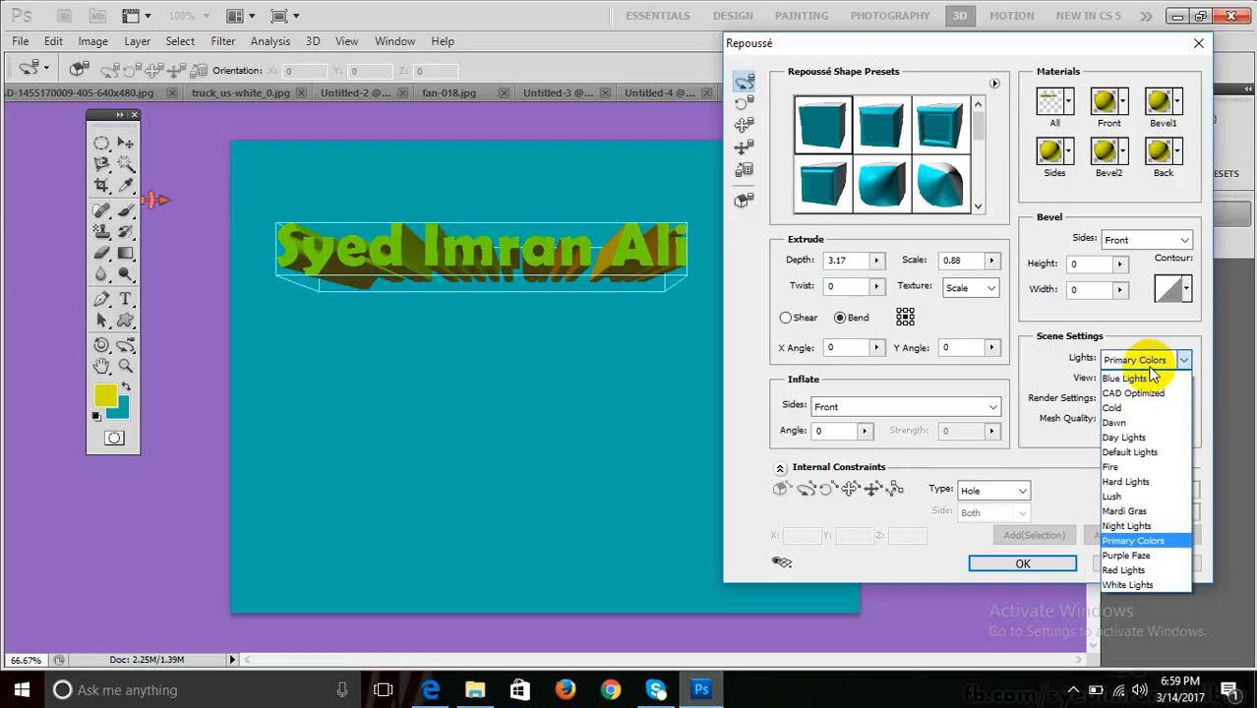
left_click(1131, 423)
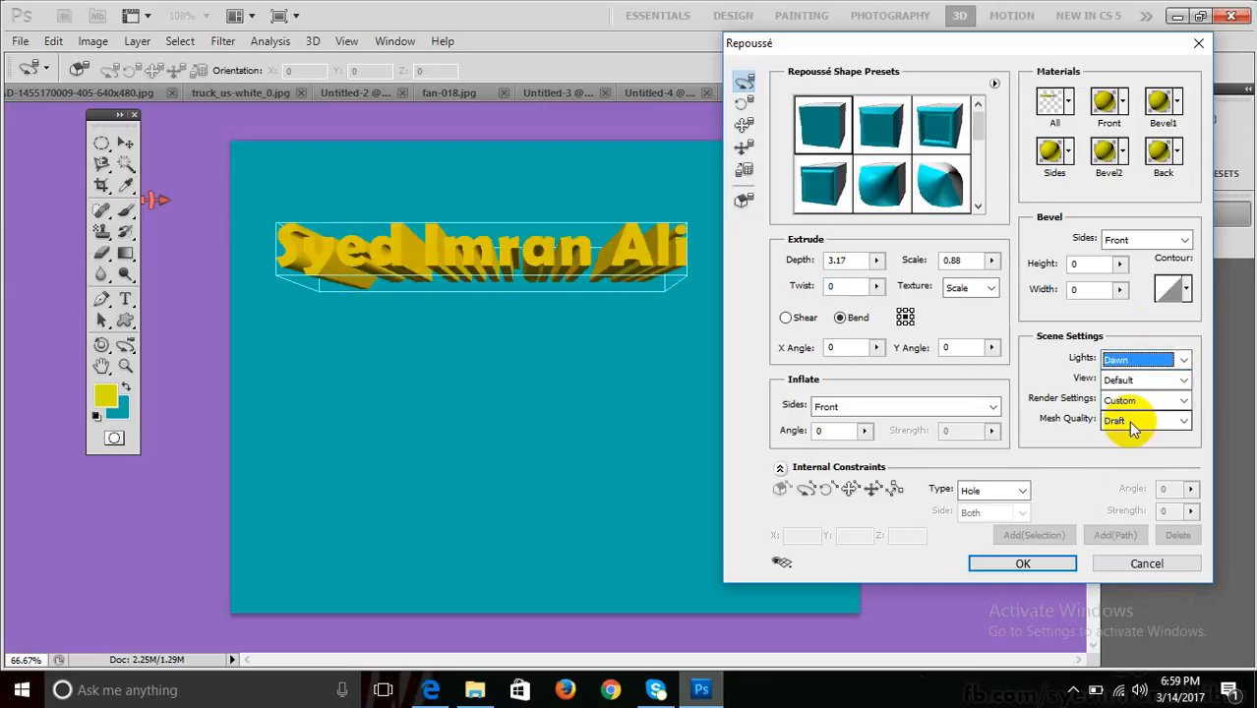
left_click(1060, 380)
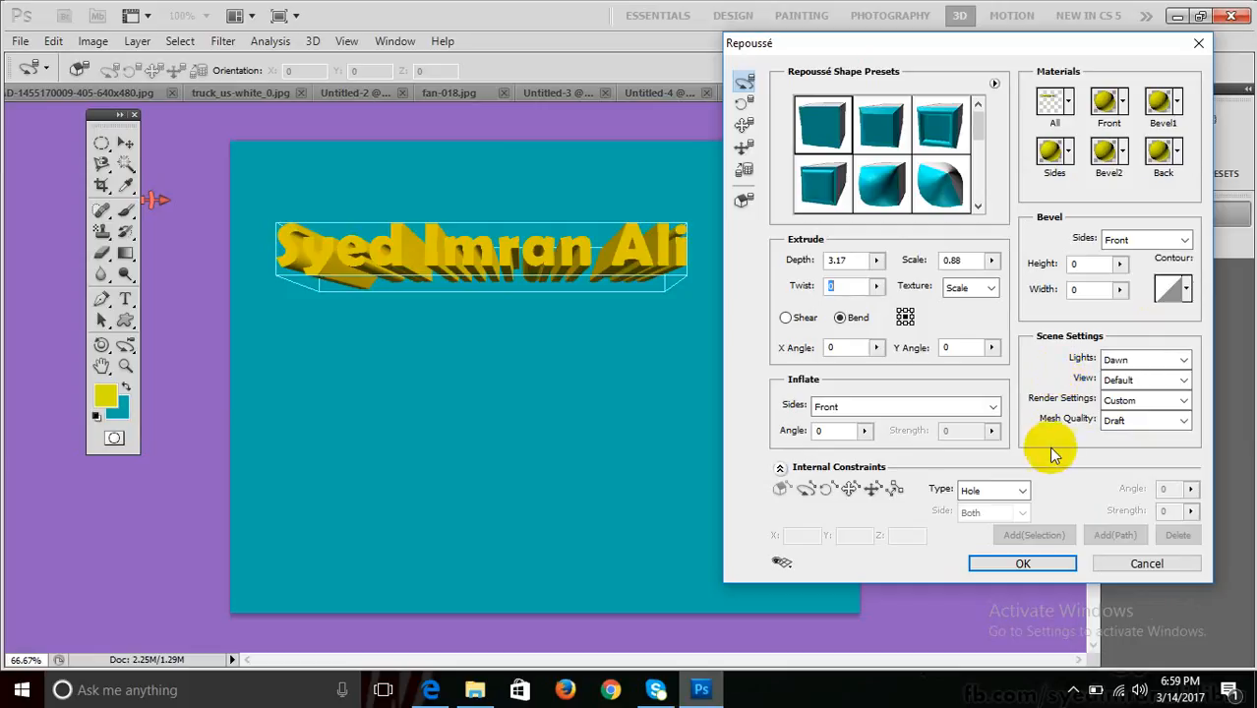
left_click(1023, 565)
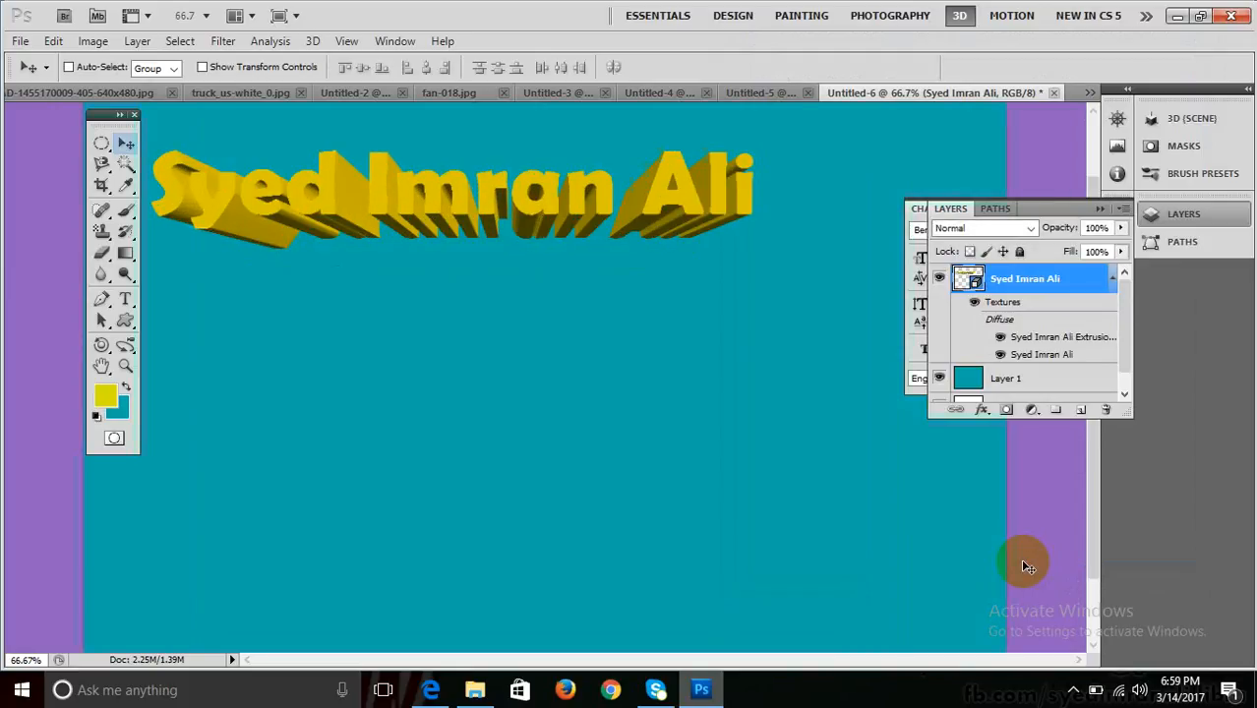
Zoom the view to 100% and scroll up to the top of the document.
key("ctrl+plus")
key("ctrl+minus")
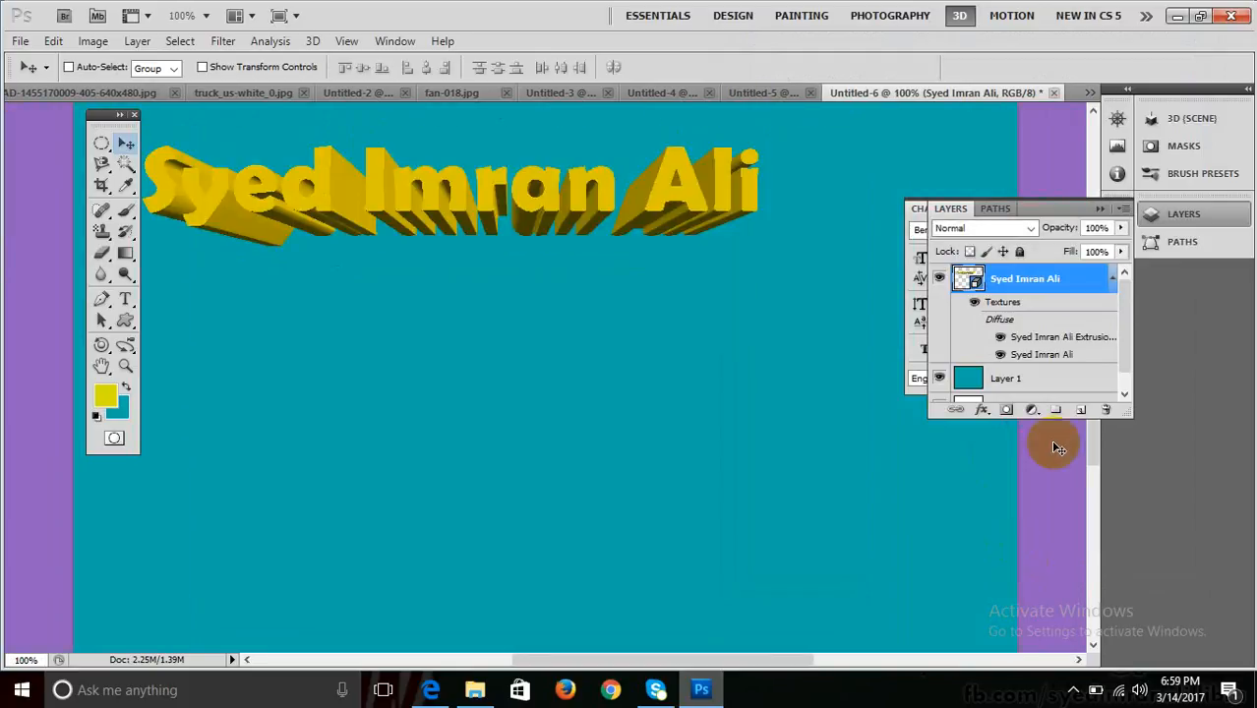
left_click_drag(1092, 446, 1089, 416)
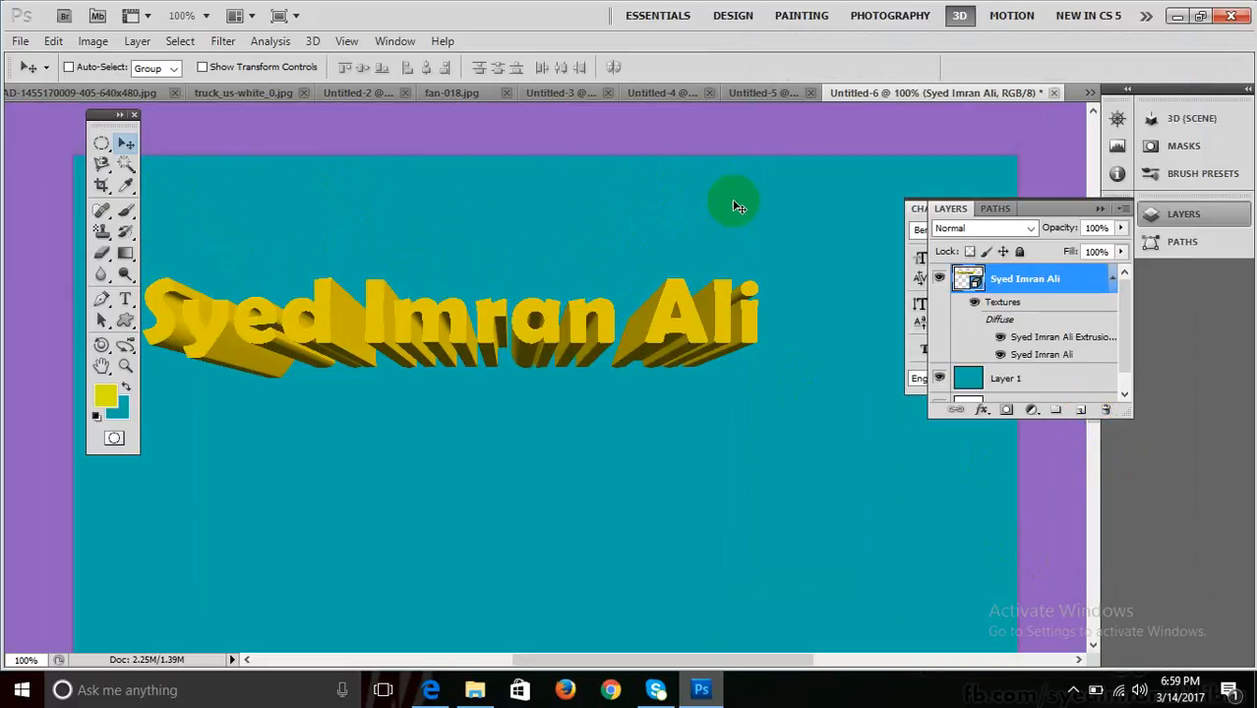
left_click(489, 313)
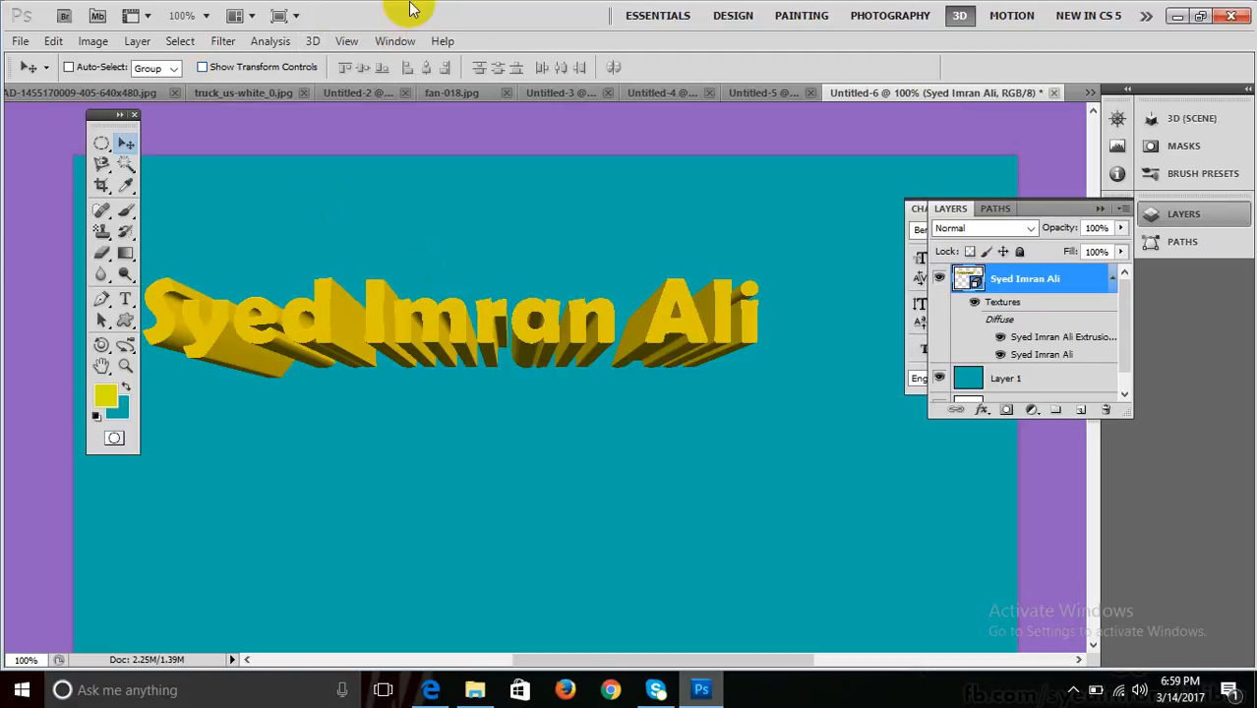
Hide the Layers panel and set the 3D scene Quality to Ray Traced Final.
left_click(870, 263)
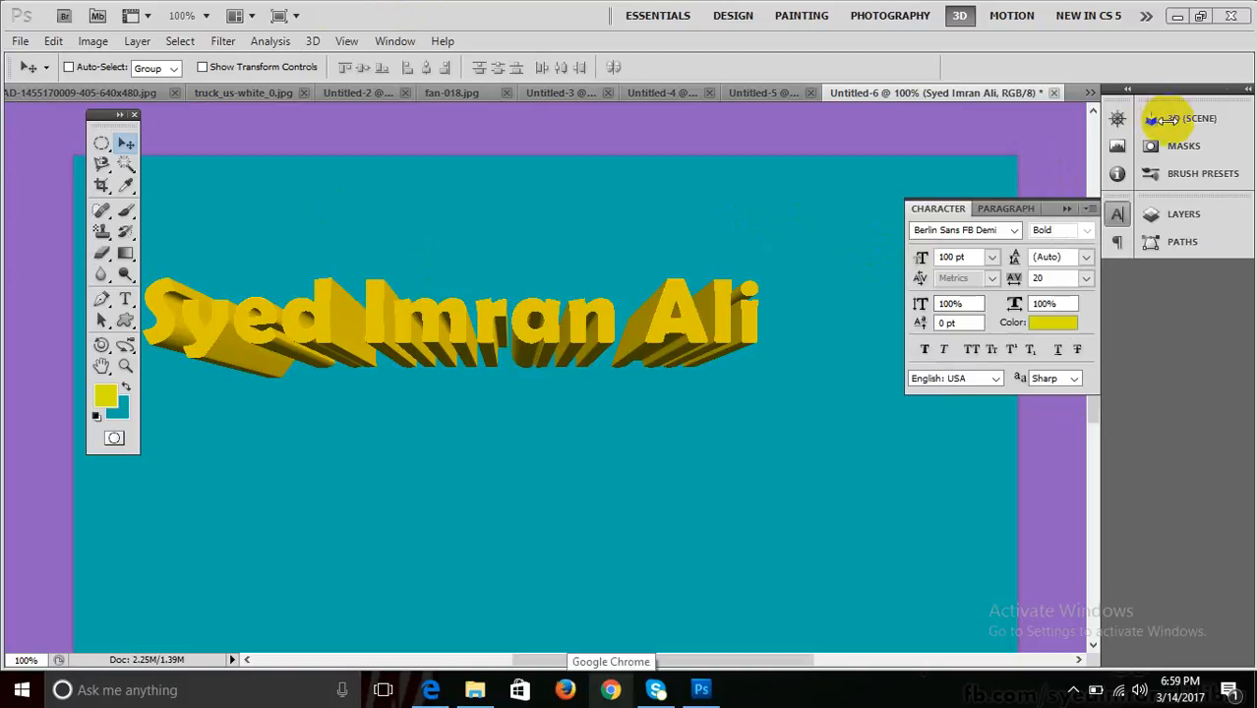
left_click(315, 41)
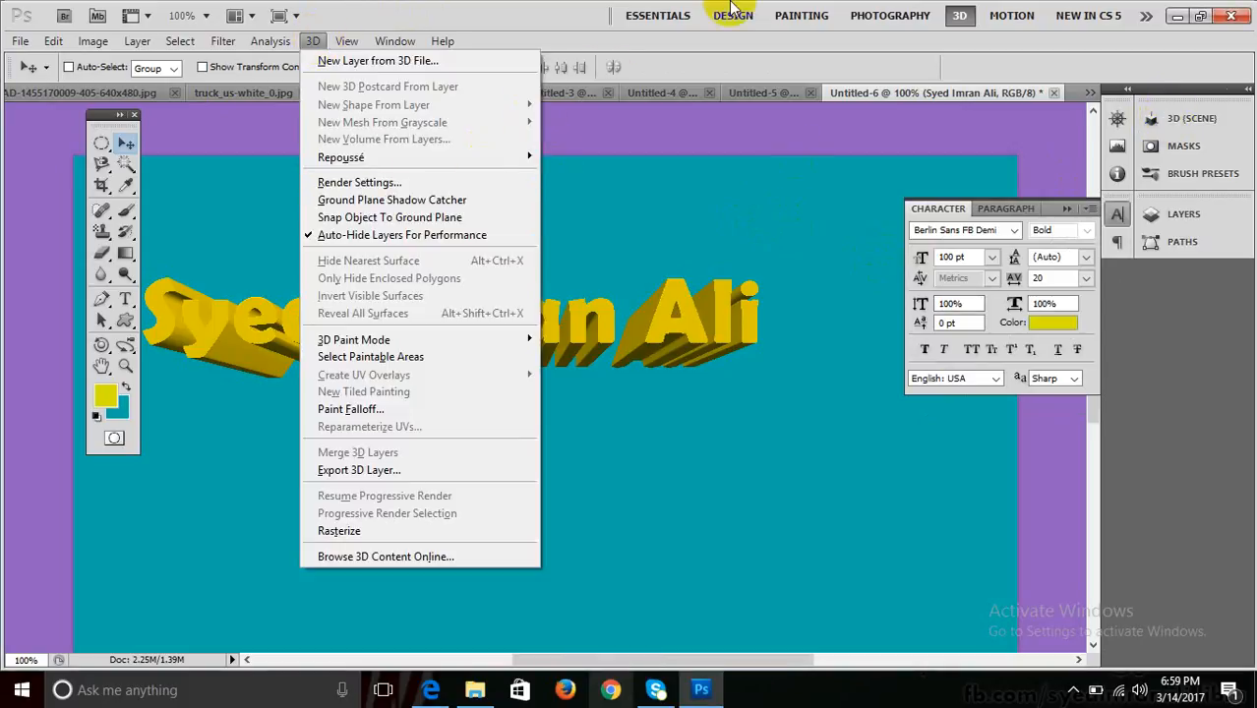
left_click(550, 35)
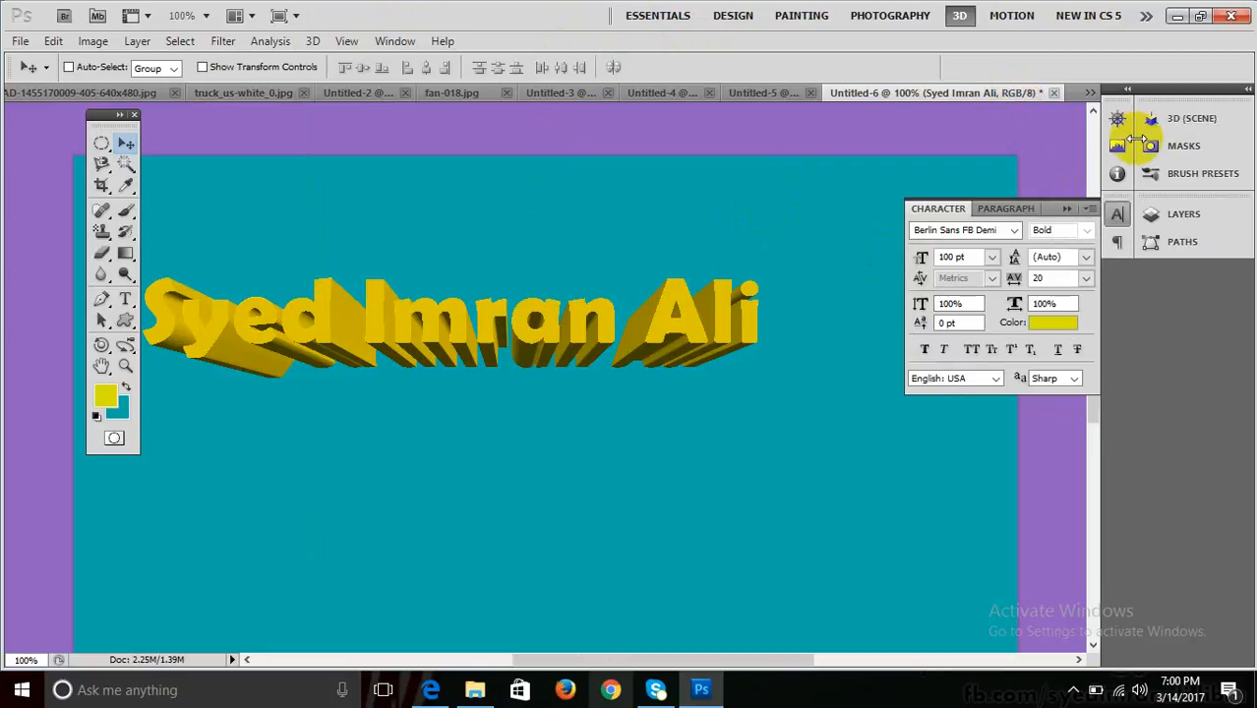
left_click(1150, 122)
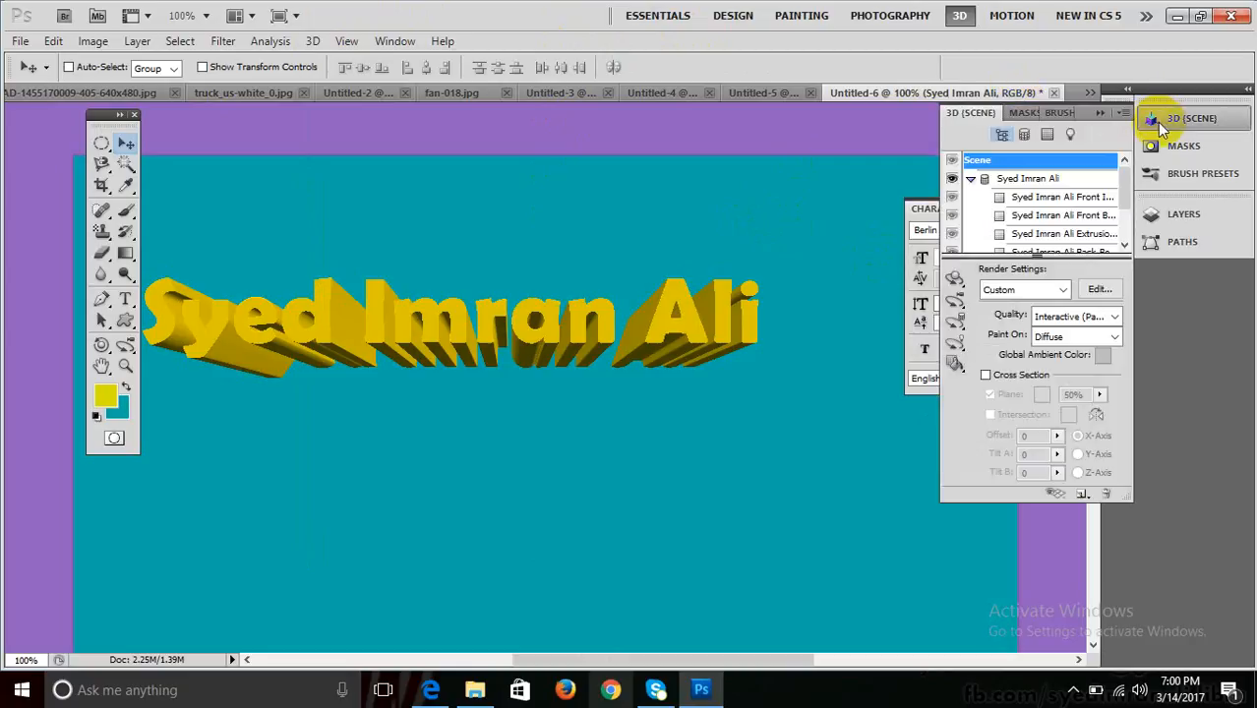
left_click(1064, 318)
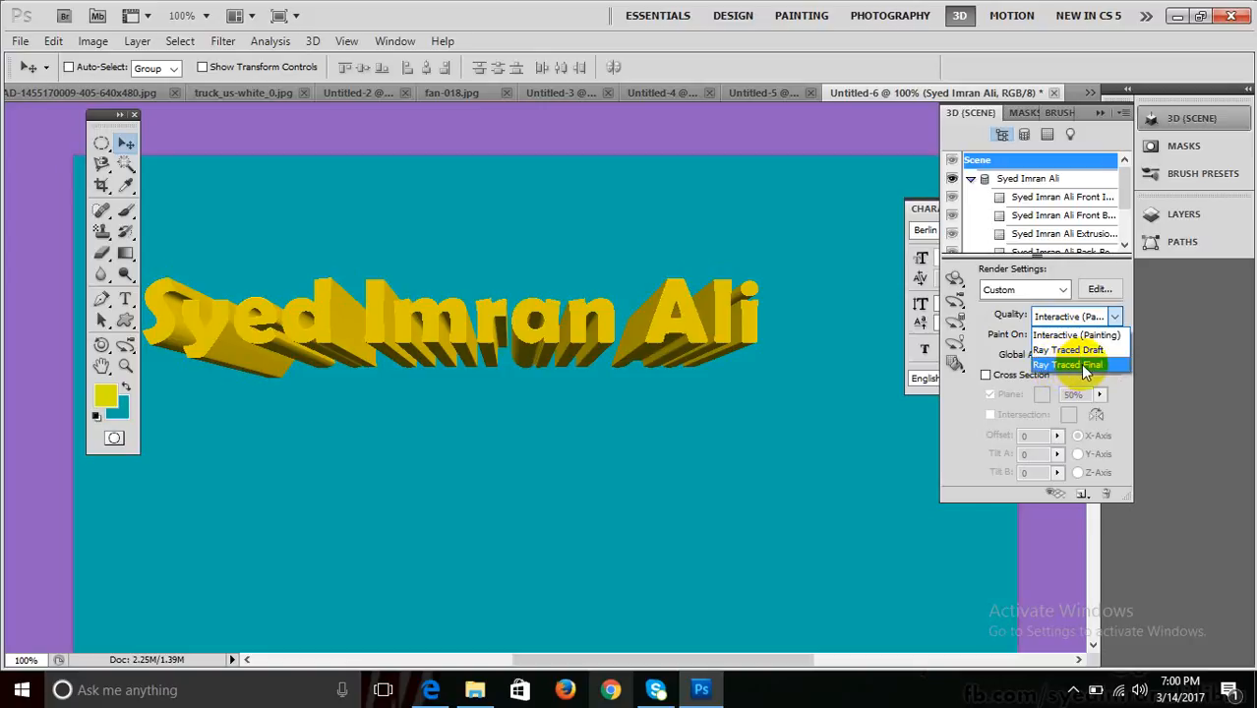
left_click(1084, 365)
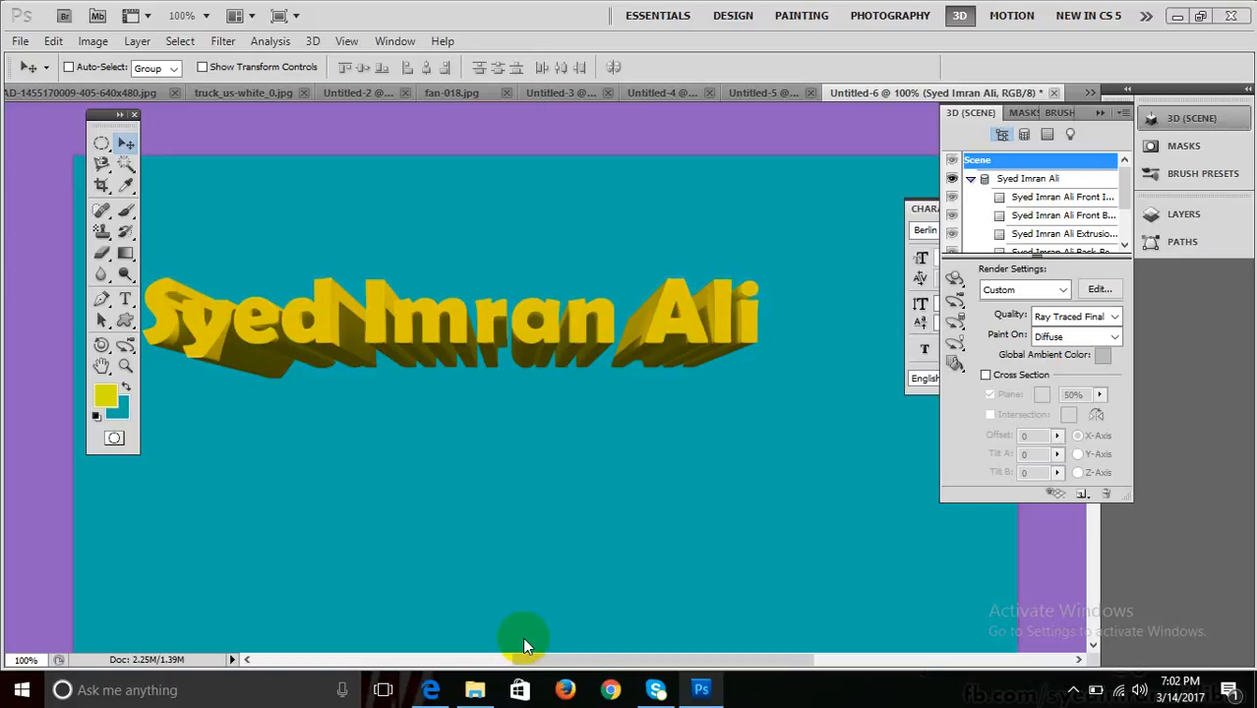
After the ray-traced render finishes, minimize Photoshop to reveal the desktop.
left_click(1177, 17)
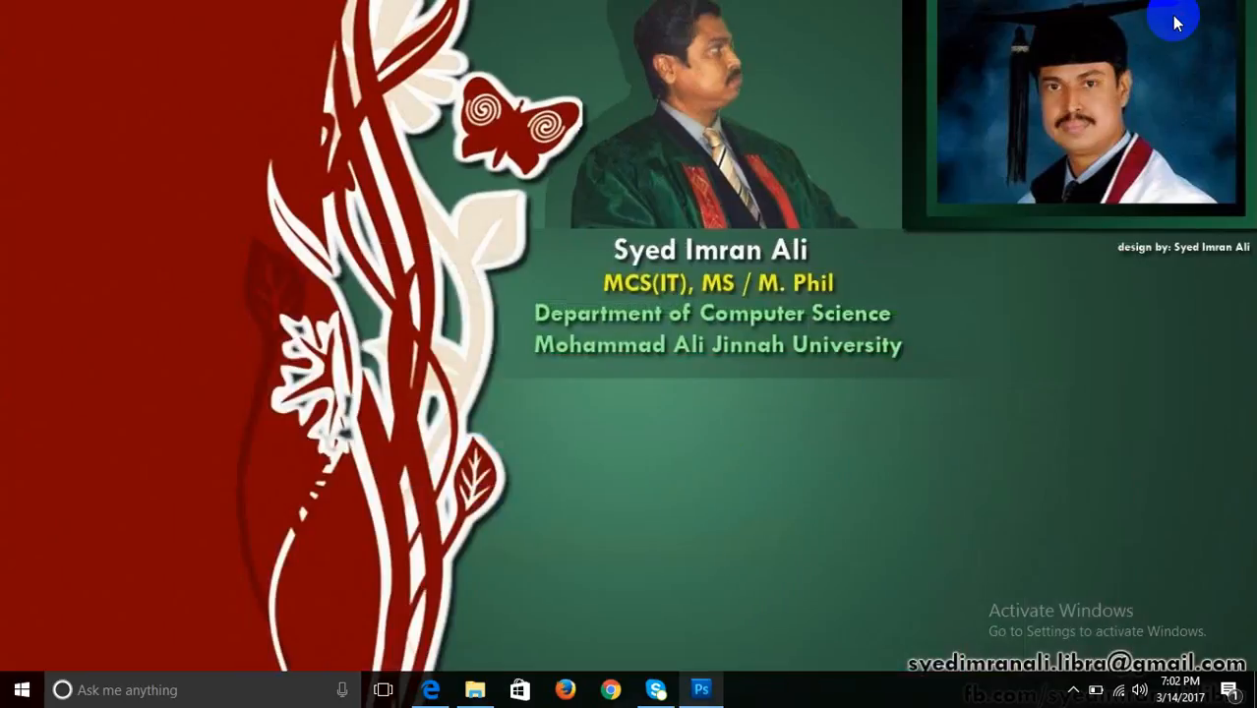